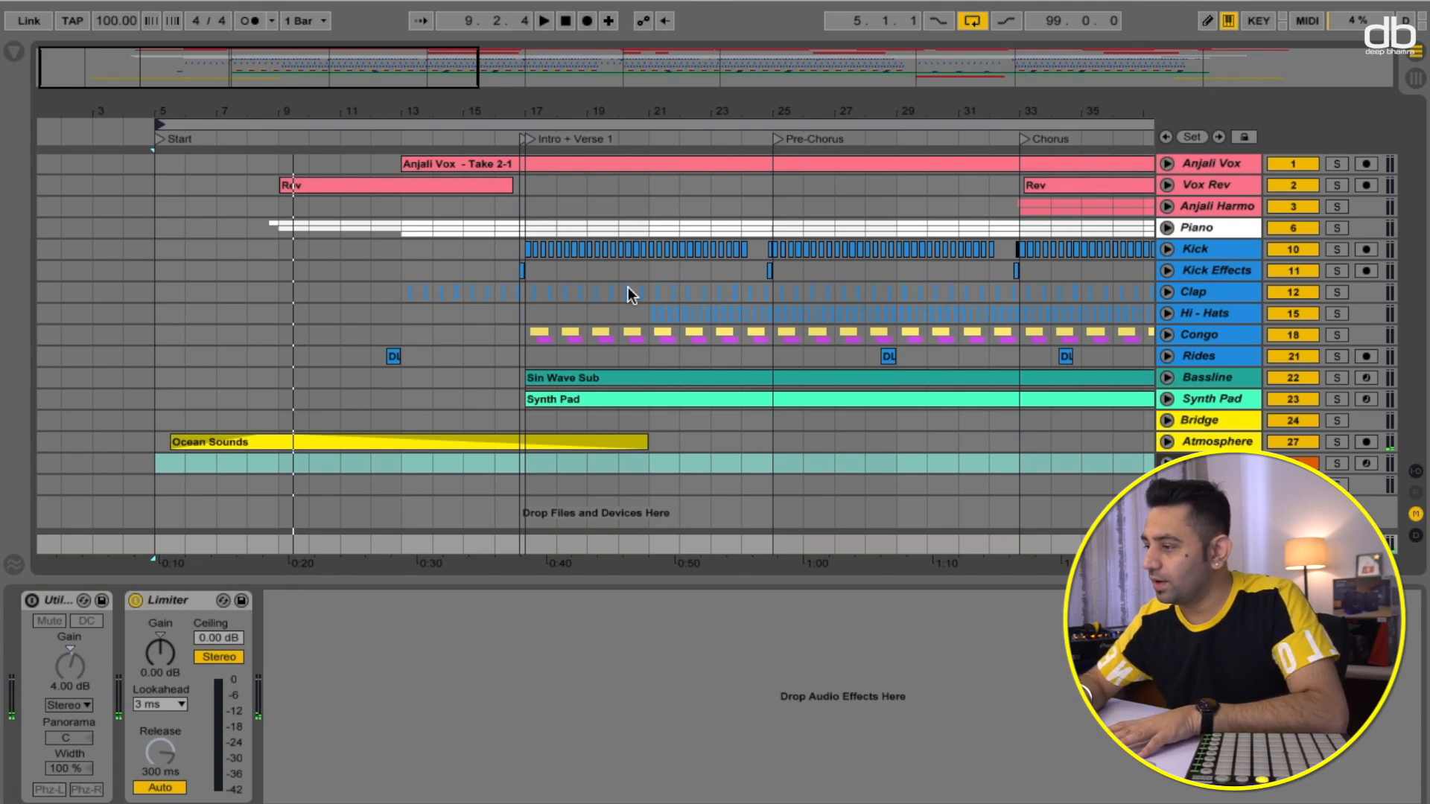
- Solo the Anjali Vox track and expand it to show its waveform
scroll(821, 262, "right", 10)
scroll(821, 262, "left", 2)
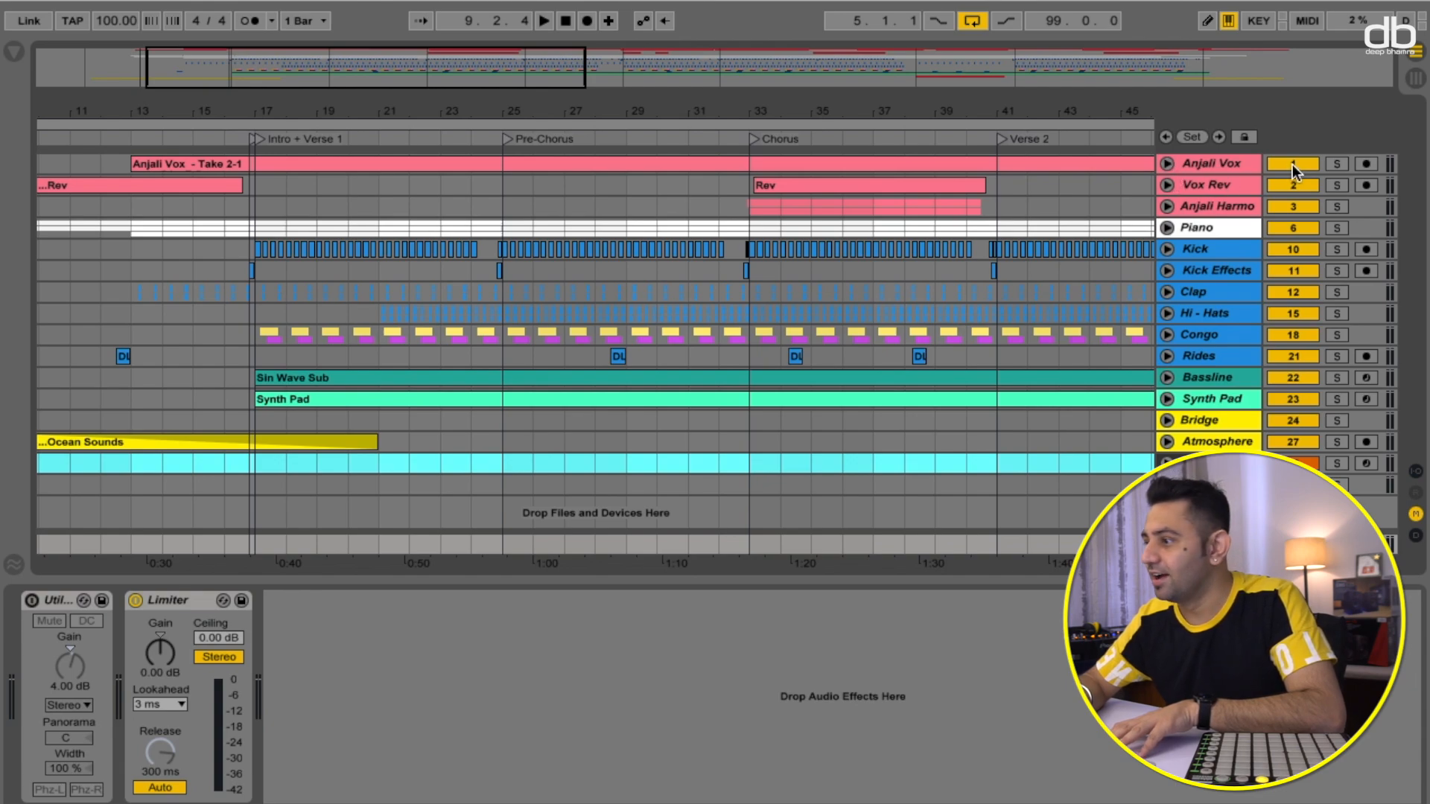
left_click(1337, 164)
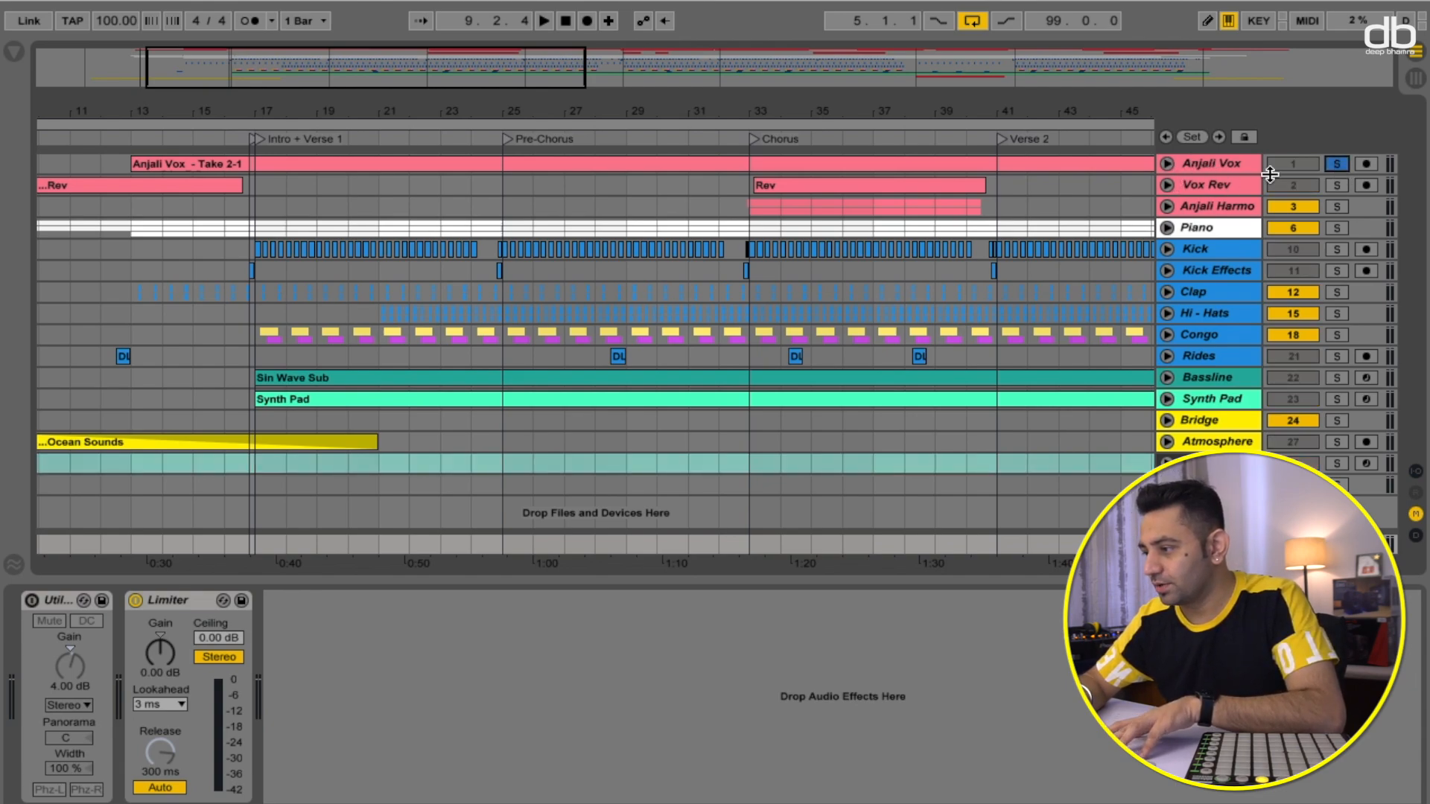
left_click(1167, 164)
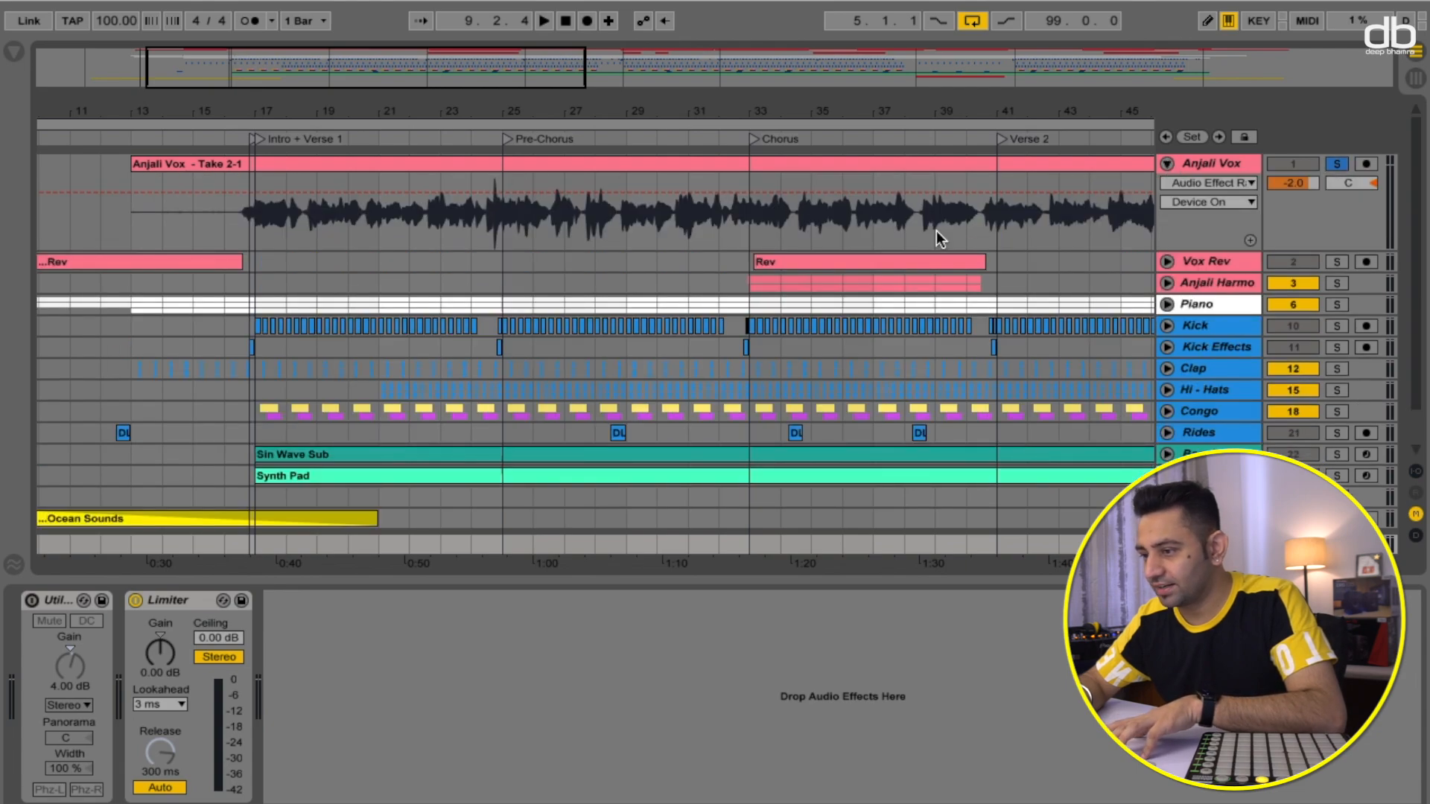
- Play the arrangement briefly from the current position and stop it
scroll(736, 224, "left", 2)
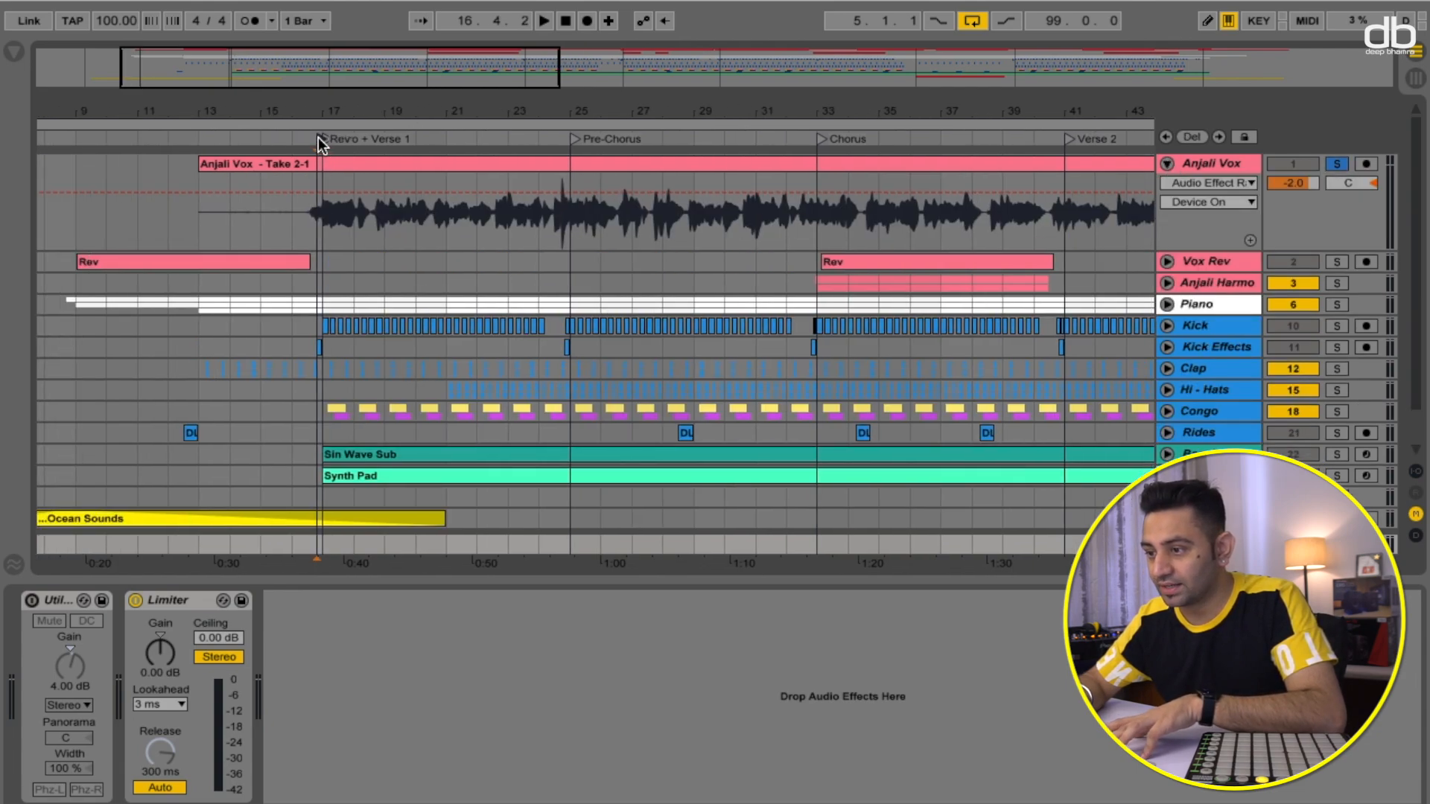
key("space")
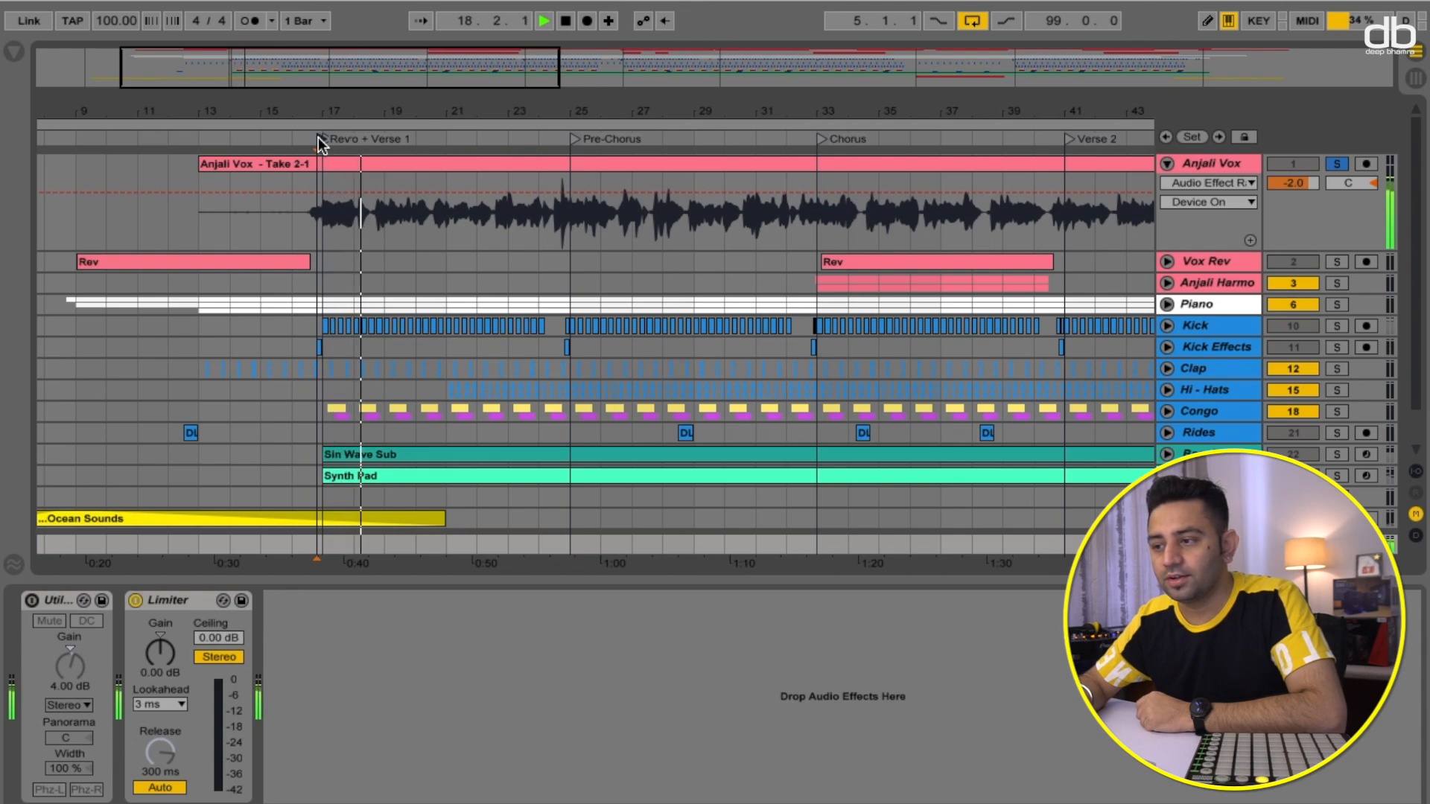
key("space")
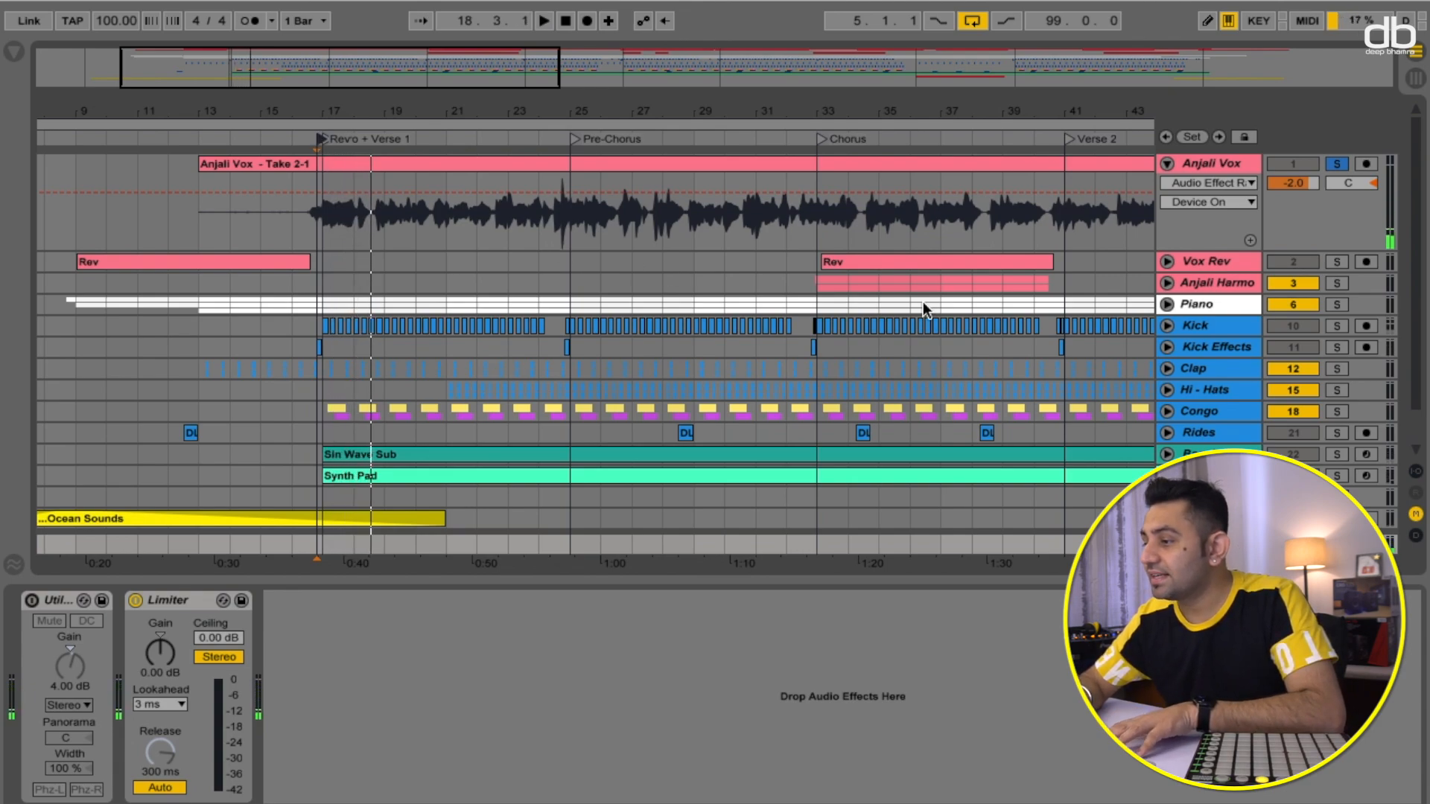
- Select the vocal clip and expand the first effect rack to inspect its Gate and EQ Eight, then collapse it
left_click(958, 169)
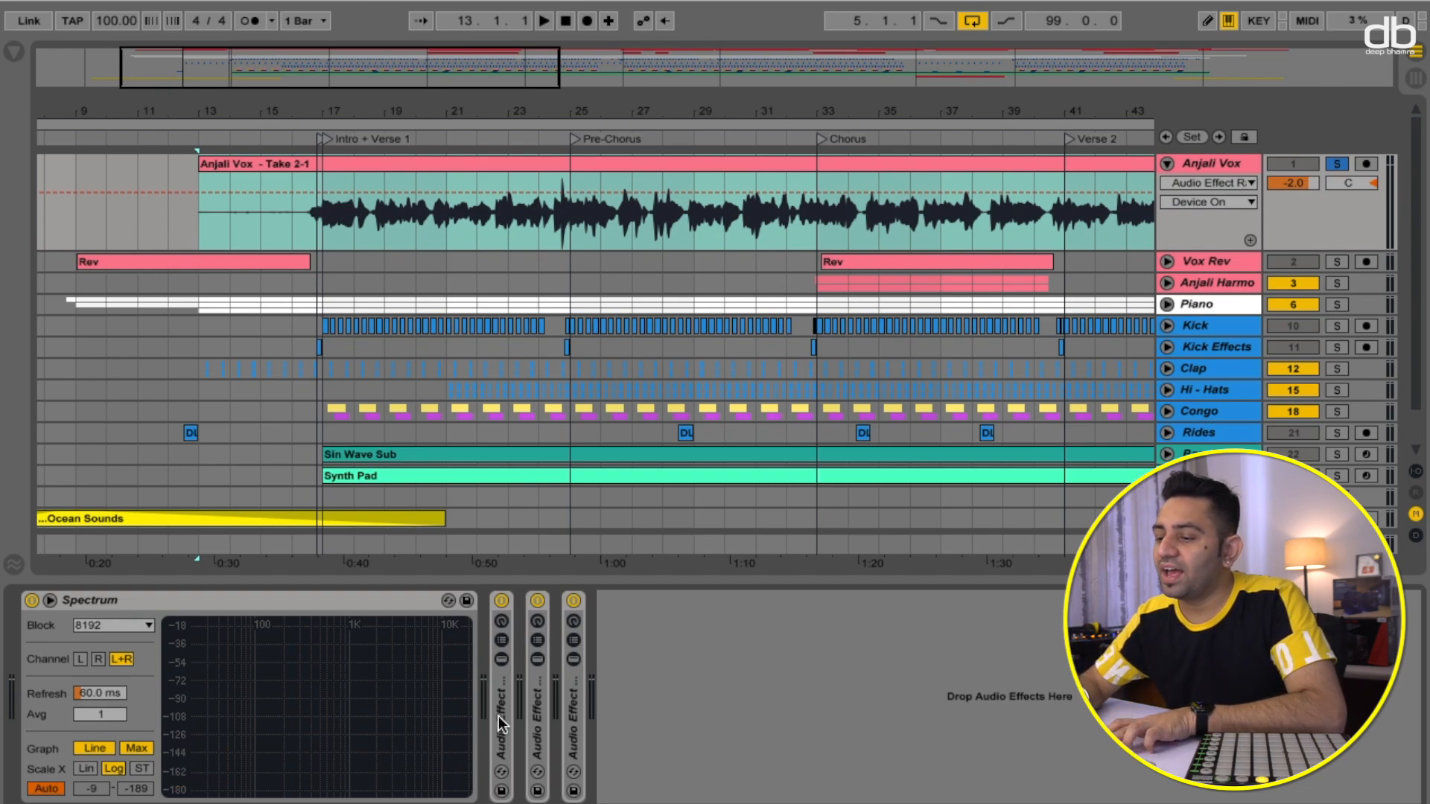
left_click(502, 660)
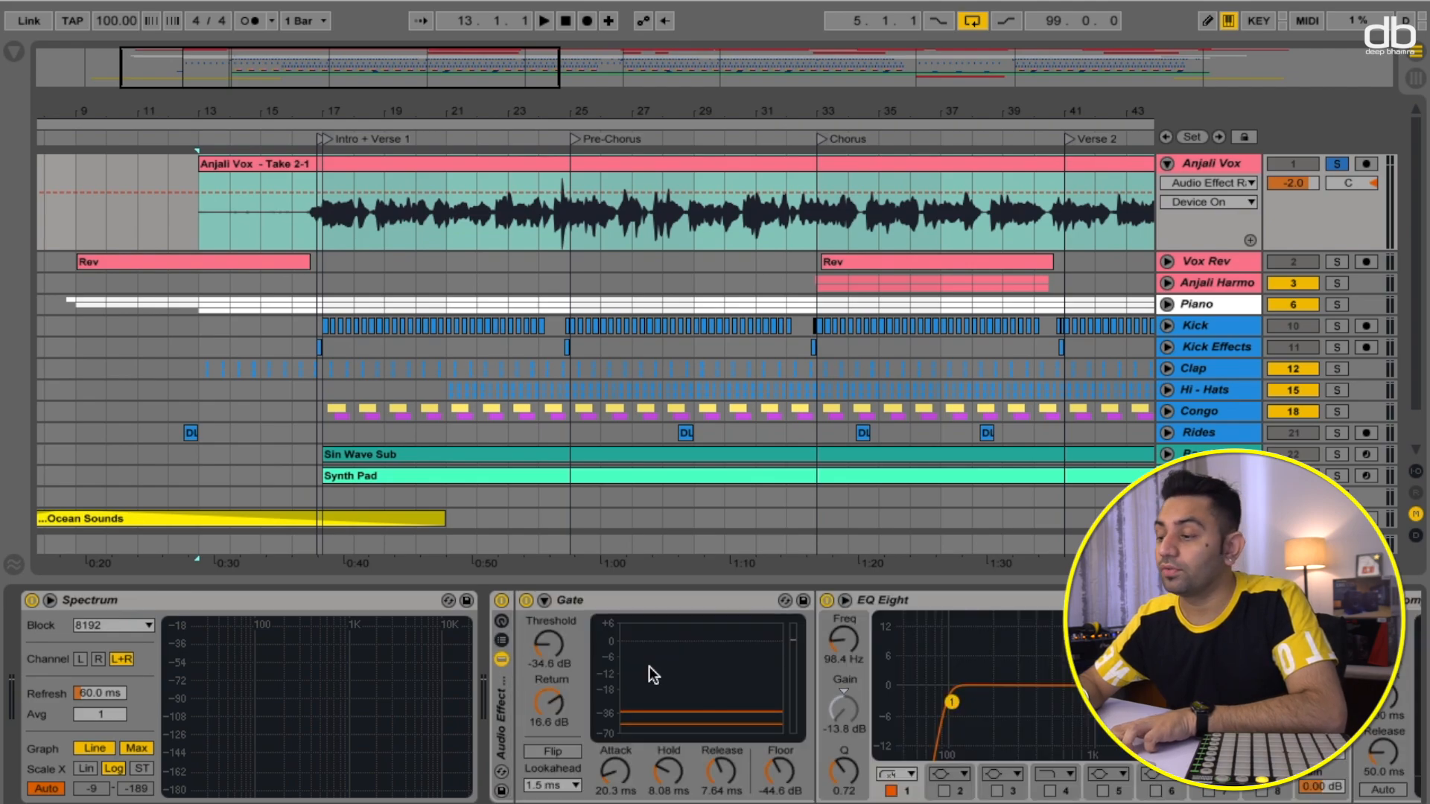
scroll(852, 721, "right", 10)
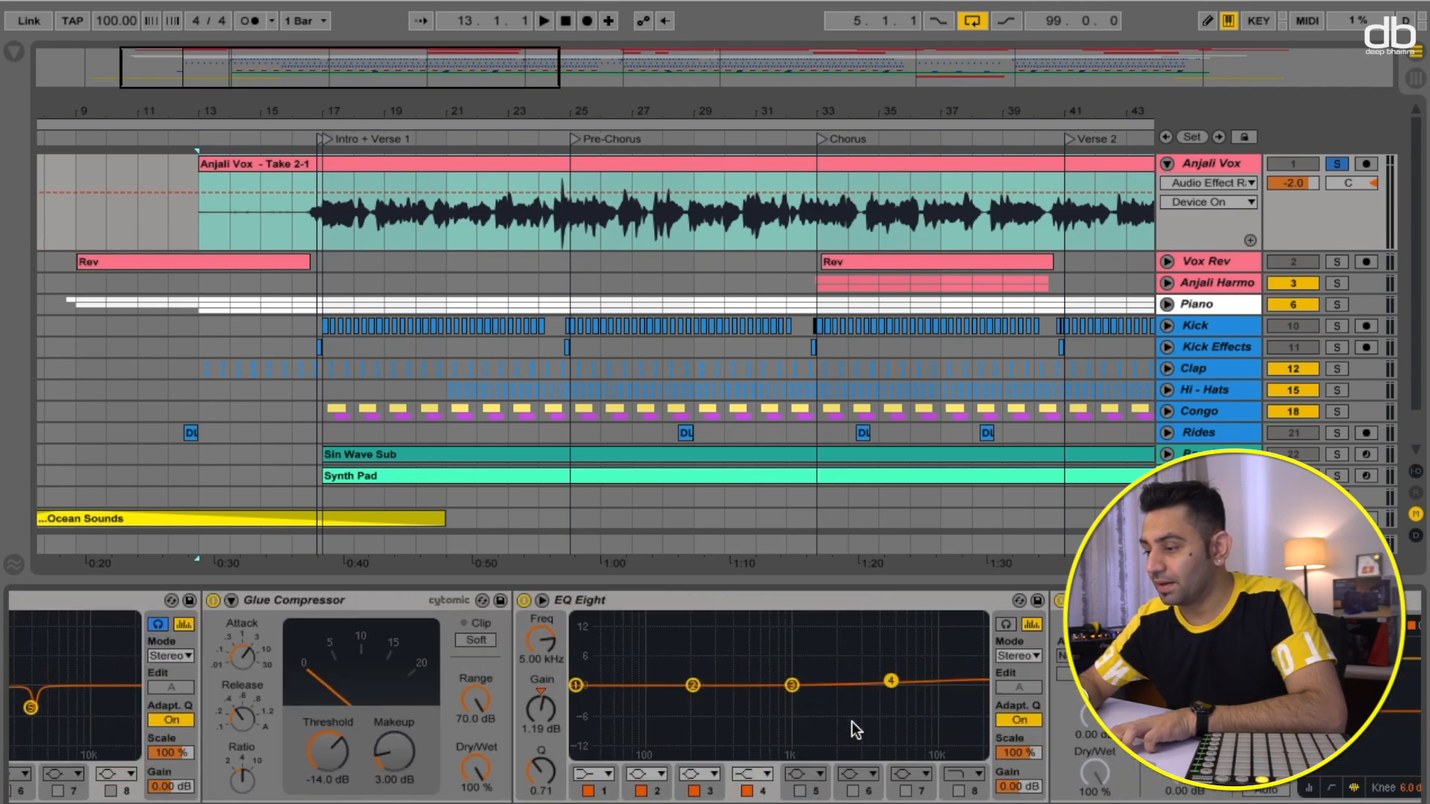
scroll(853, 722, "left", 18)
left_click(502, 660)
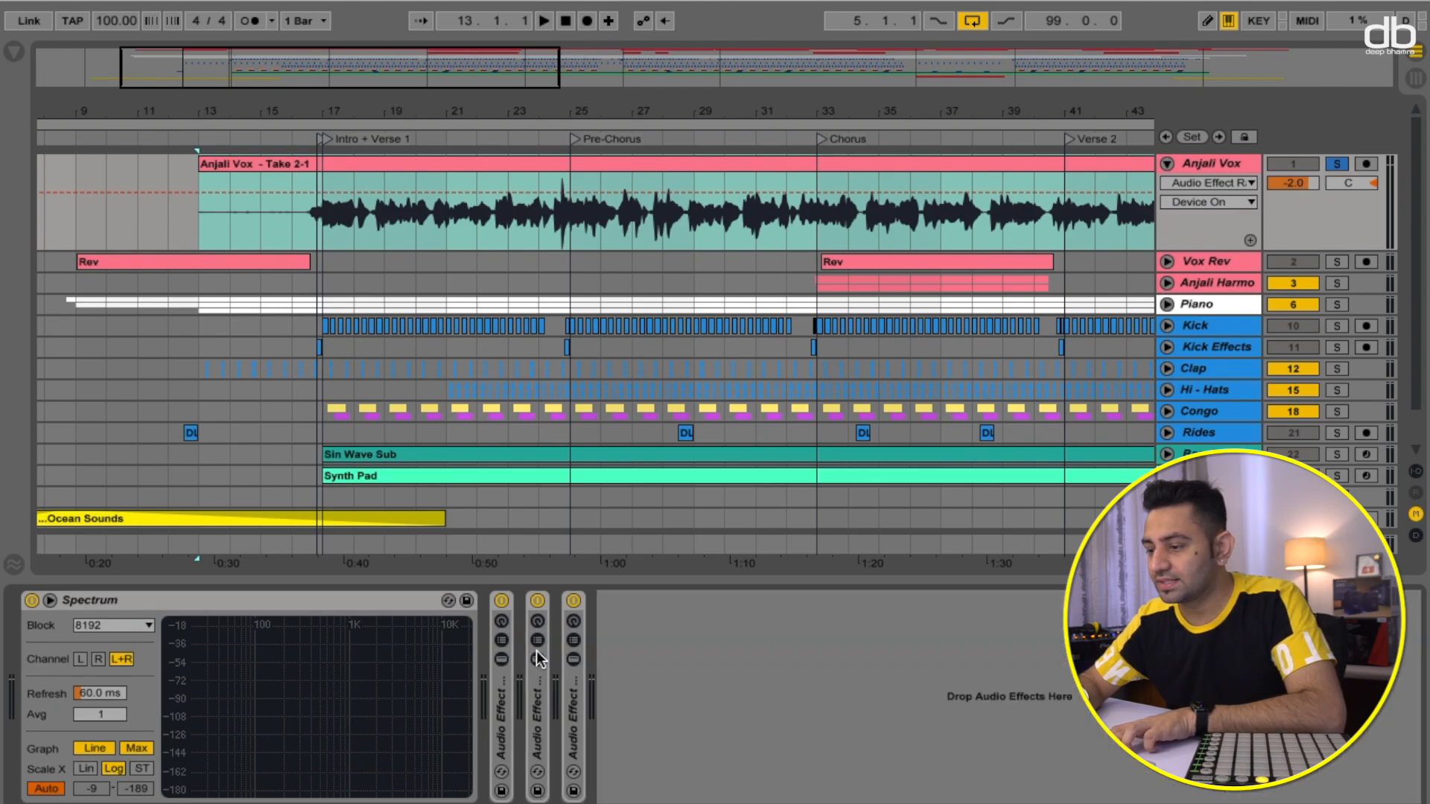
- Switch off all three audio effect racks on the Anjali Vox track
left_click(502, 600)
left_click(537, 600)
left_click(574, 601)
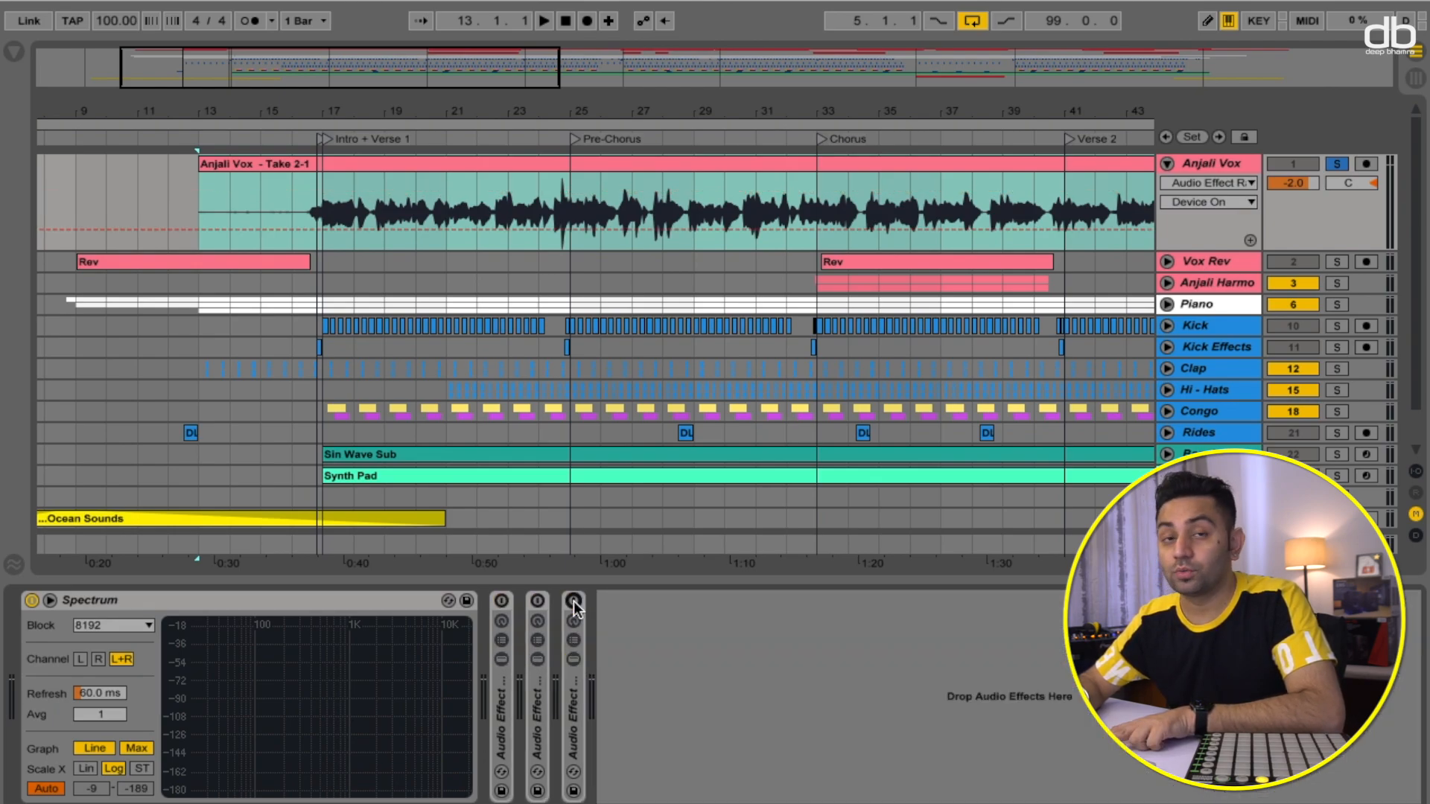
- Play the dry vocal from the Intro + Verse 1 locator and stop
left_click(325, 138)
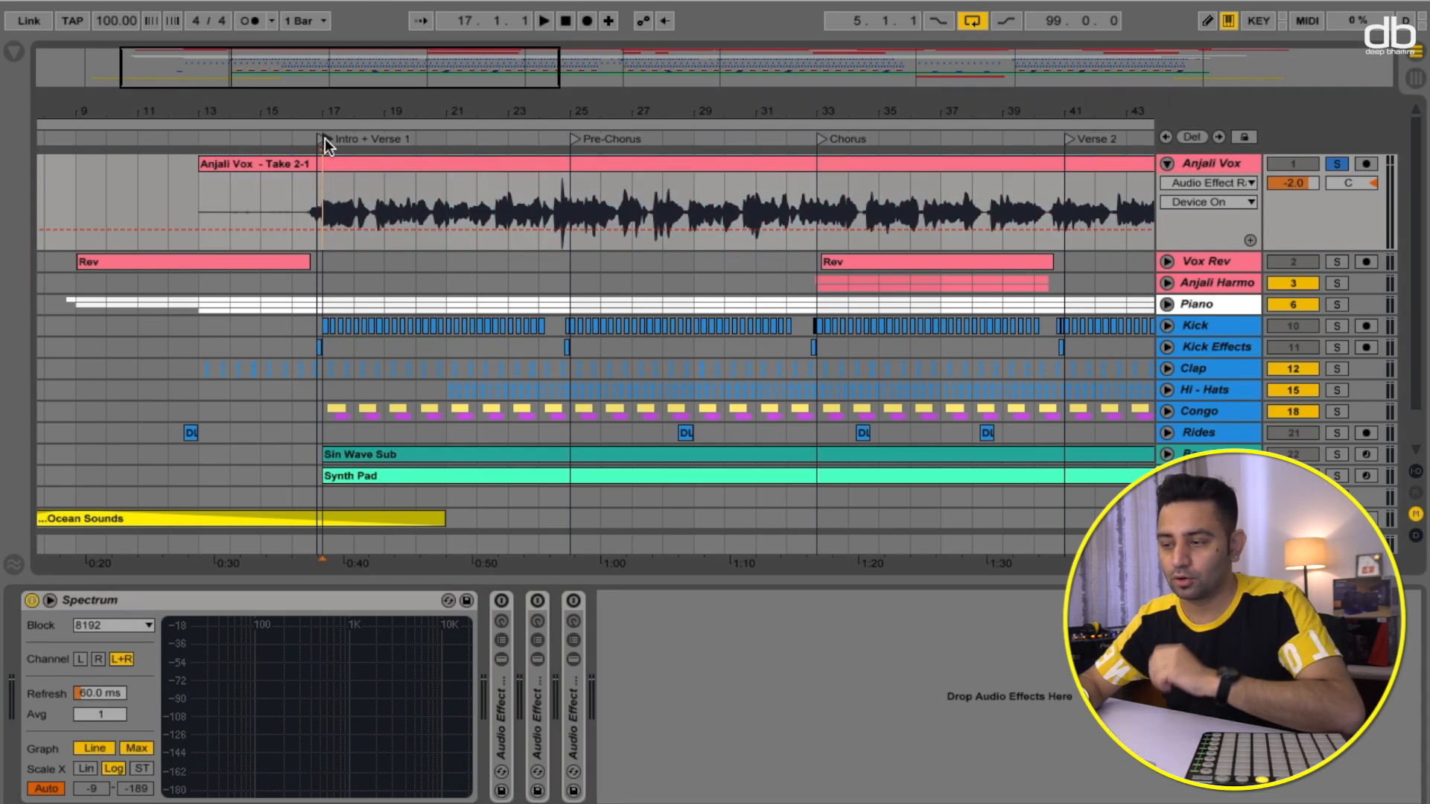
key("space")
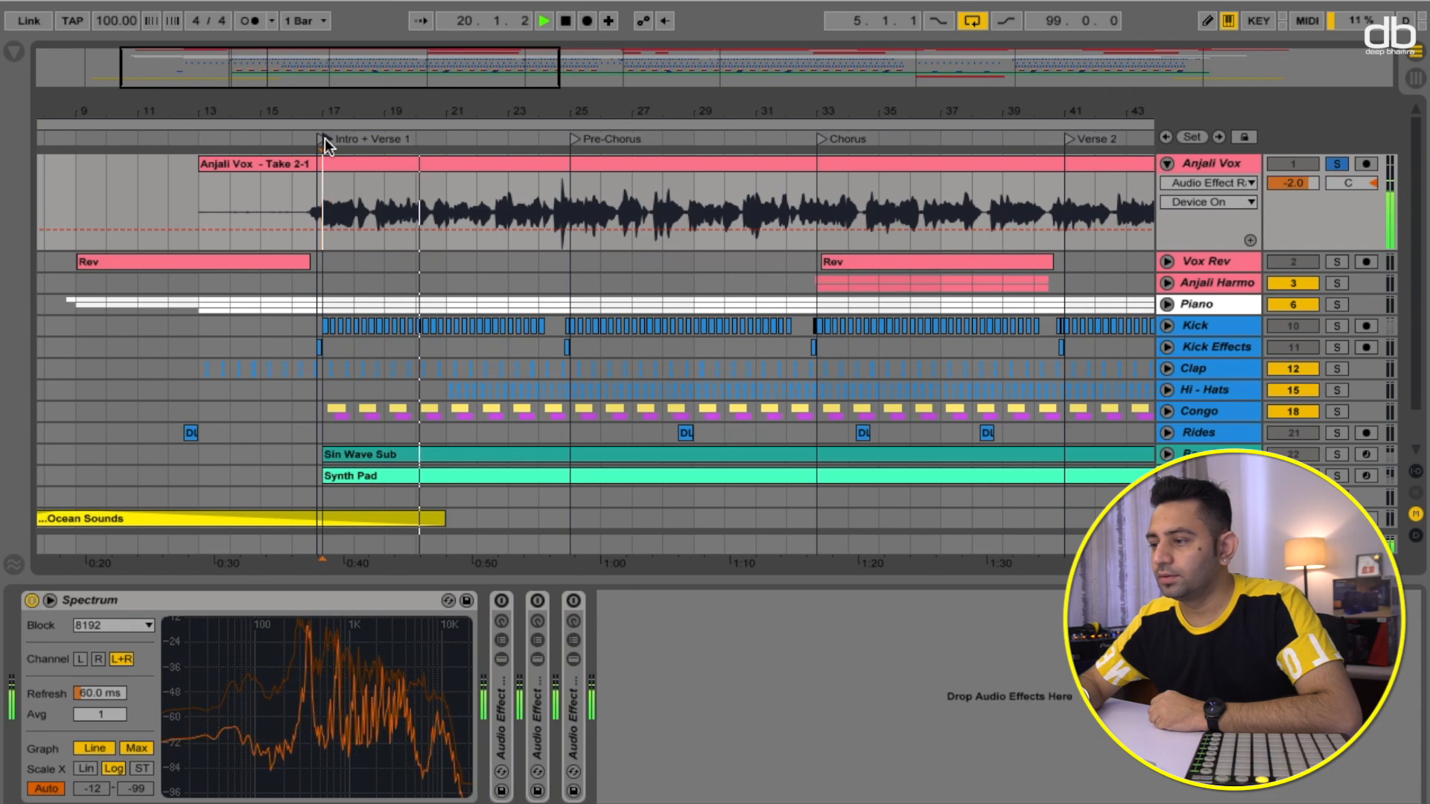
key("space")
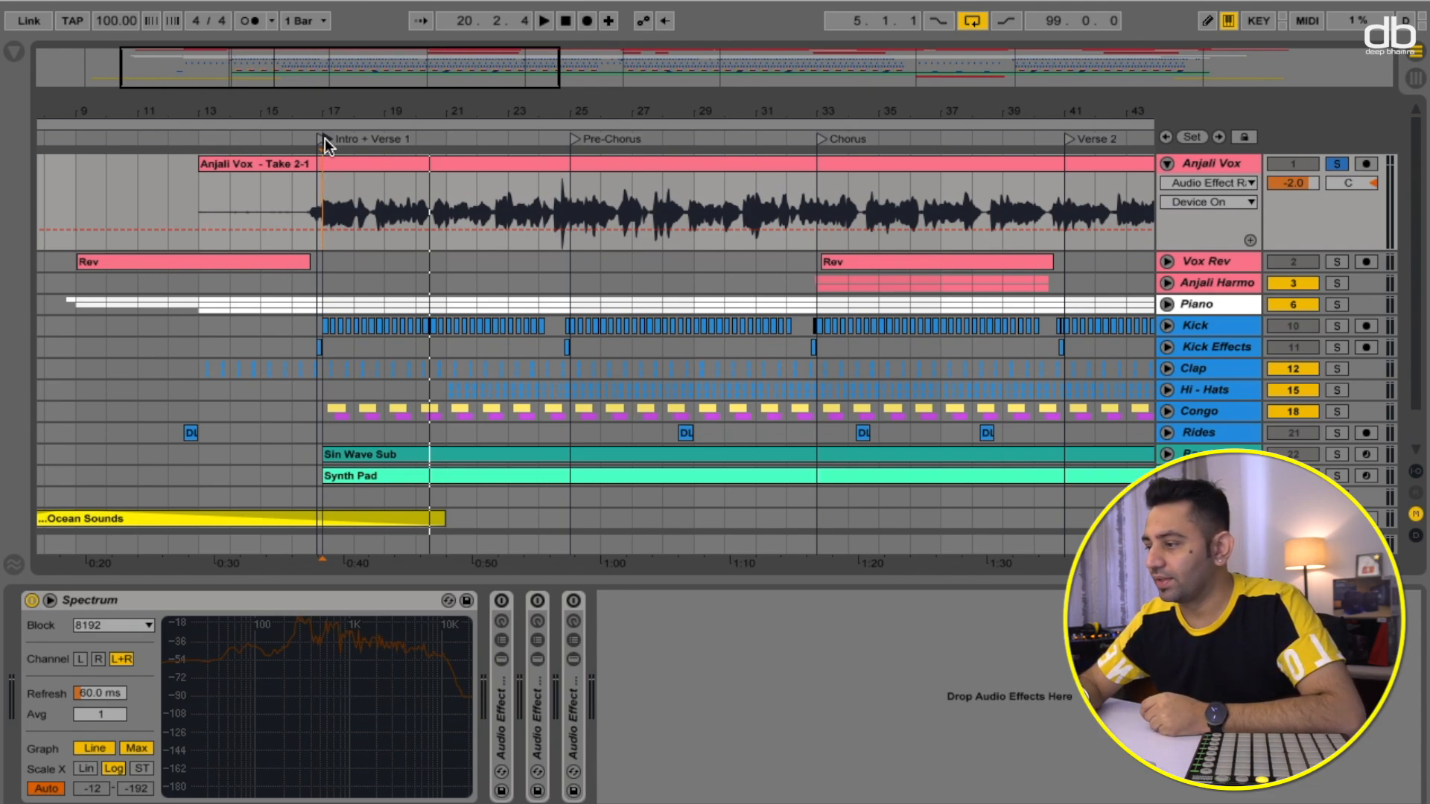
- Collapse the Anjali Vox track and expand the Vox Rev track
left_click(1167, 164)
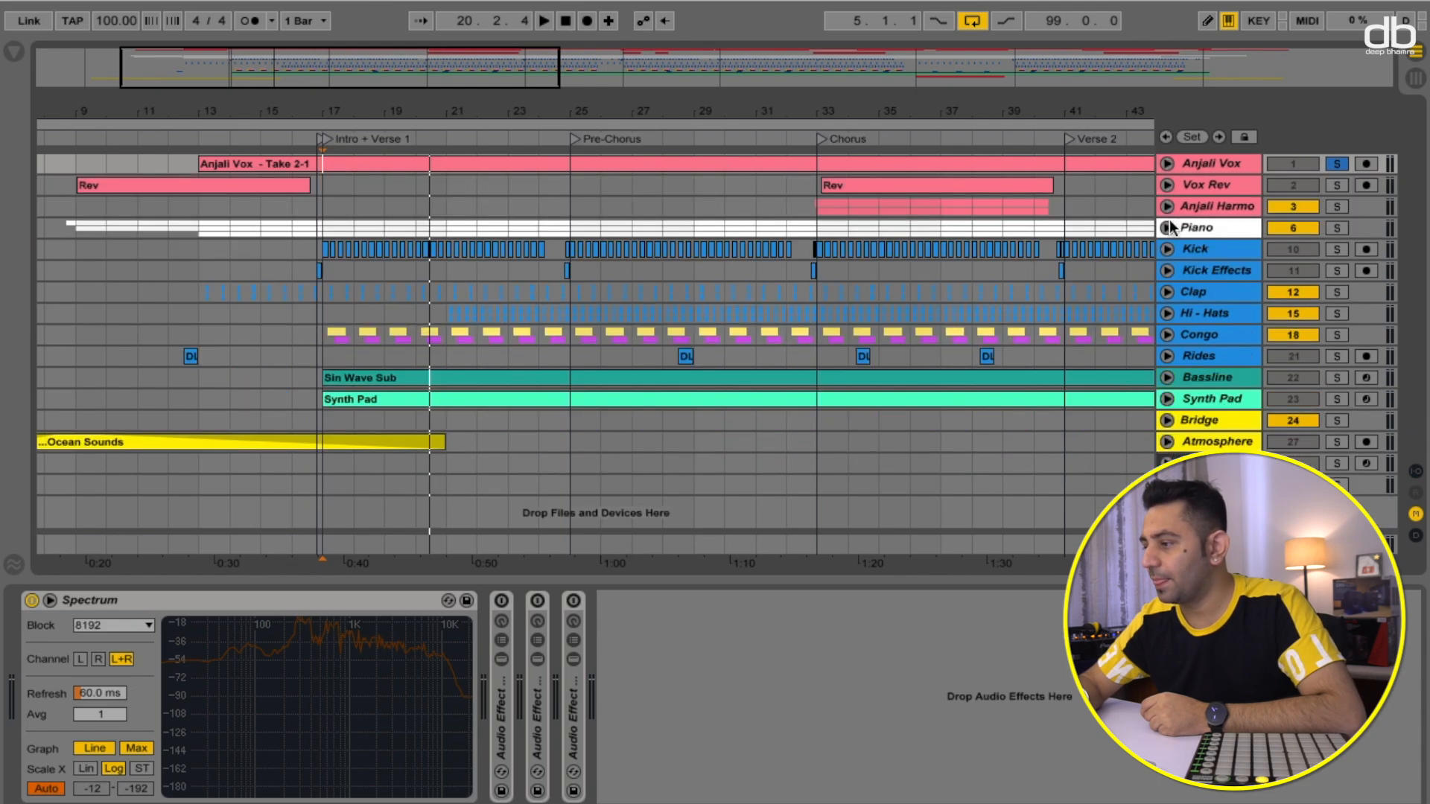
left_click(1167, 186)
scroll(665, 237, "left", 5)
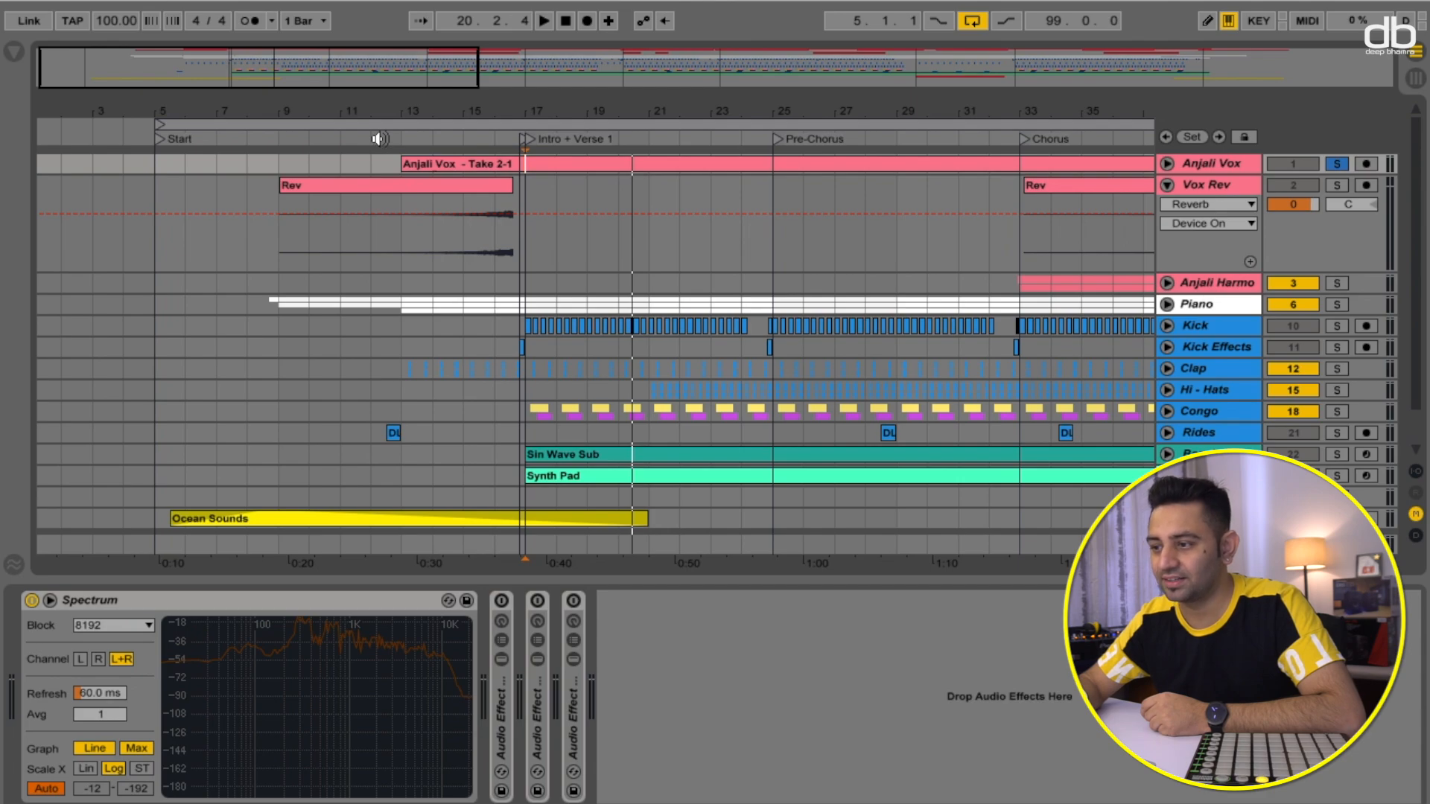
- Solo the Vox Rev track and audition its reverb swell just before Intro + Verse 1
left_click(474, 136)
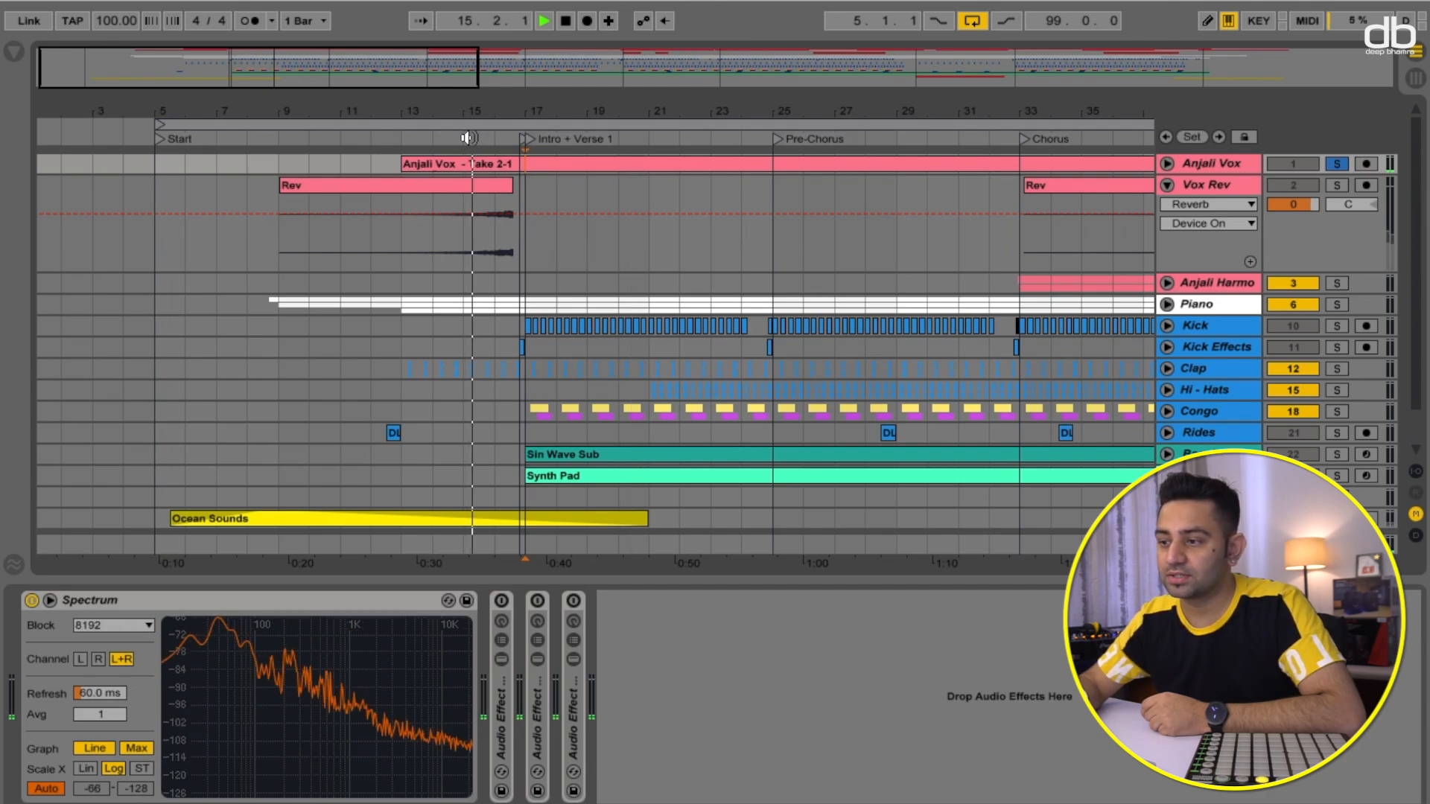
key("space")
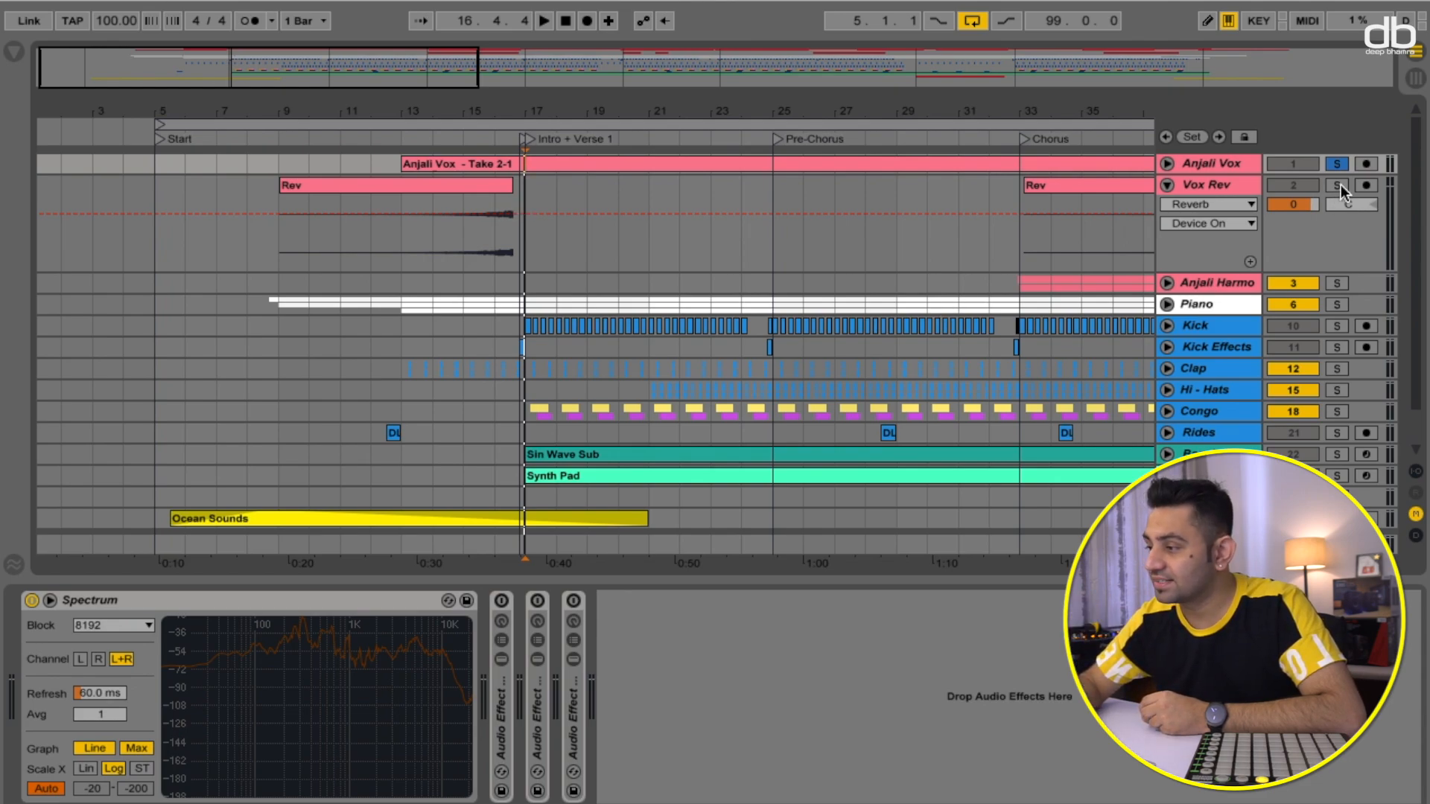
left_click(311, 139)
left_click(447, 139)
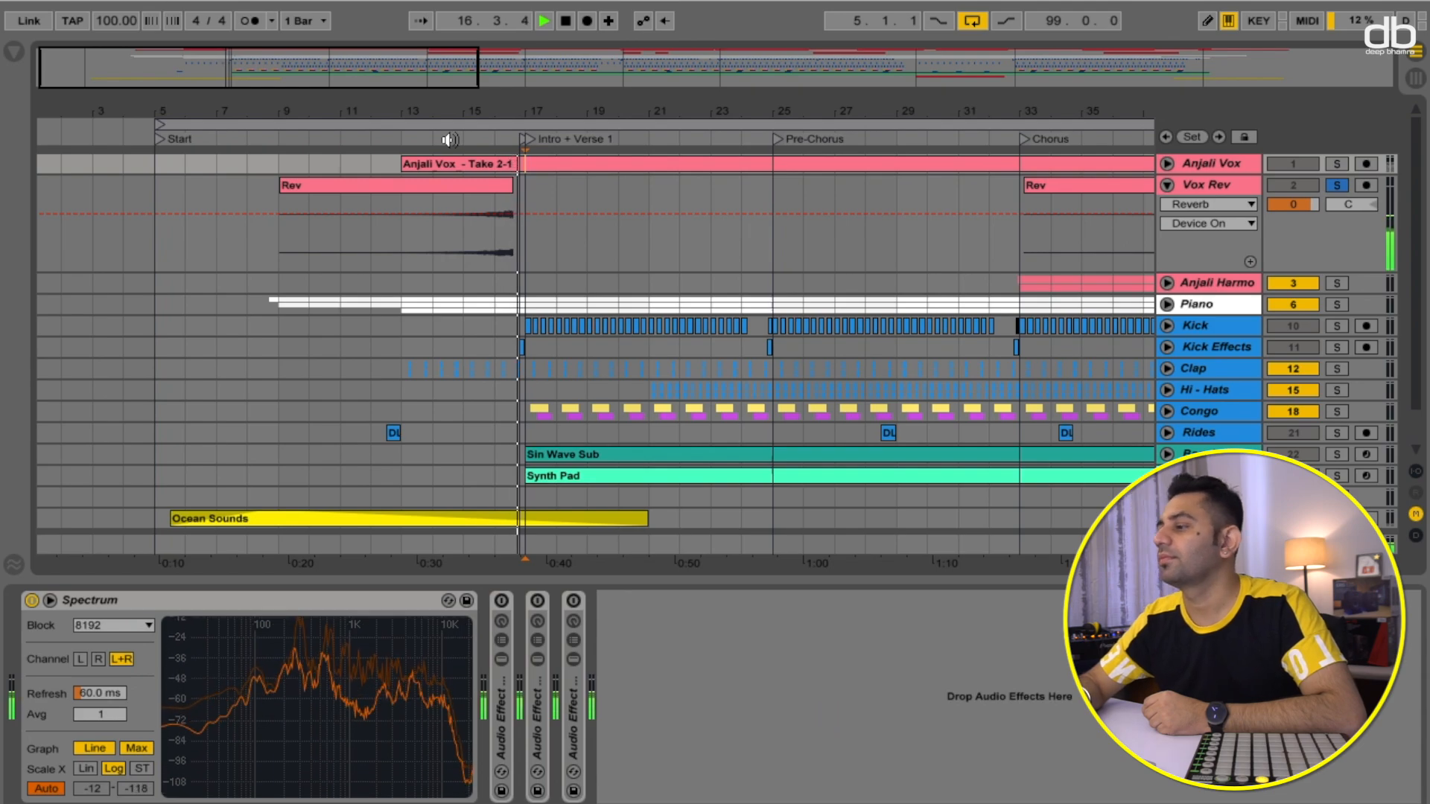
key("space")
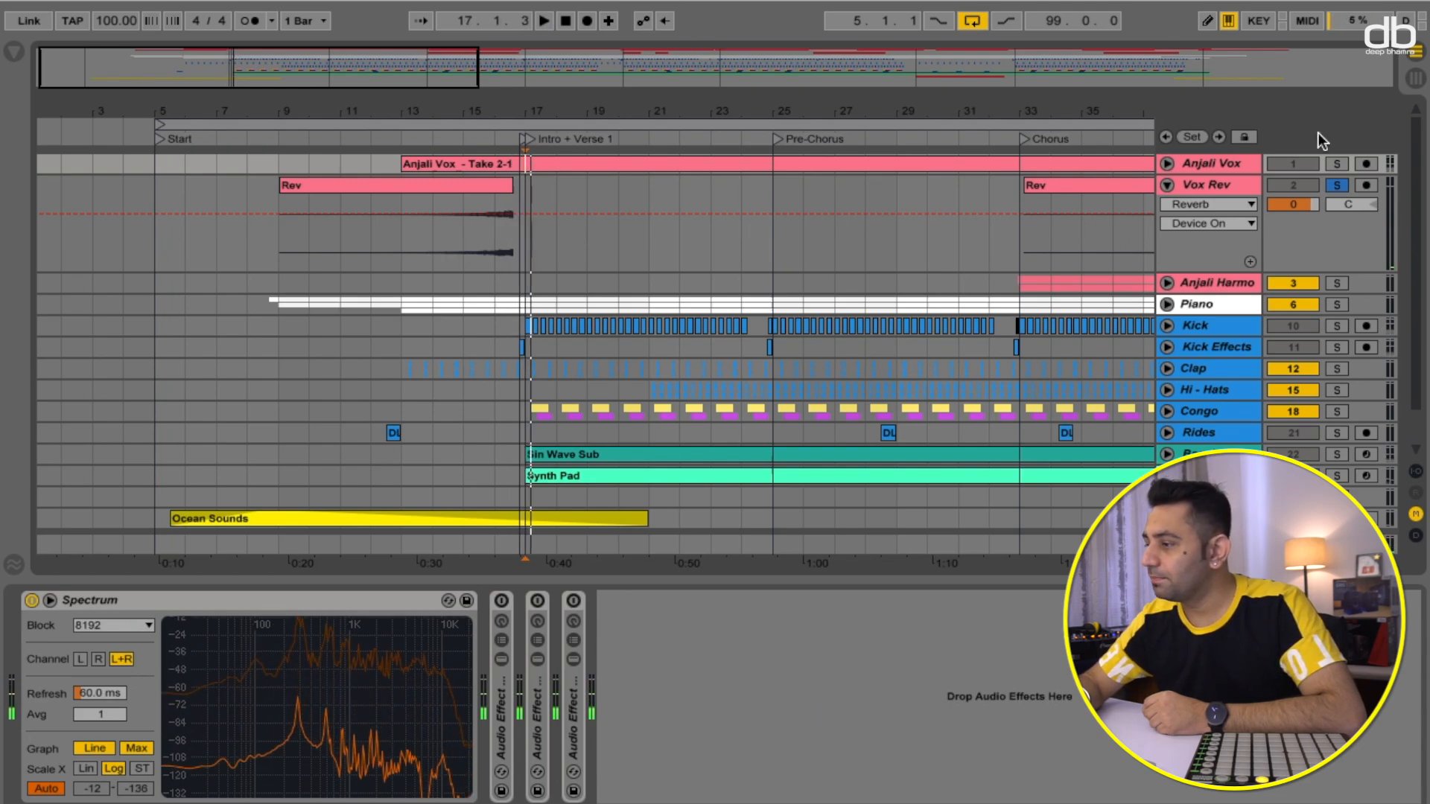
- Solo Anjali Vox together with Vox Rev and turn the three vocal effect racks back on
left_click(1343, 161)
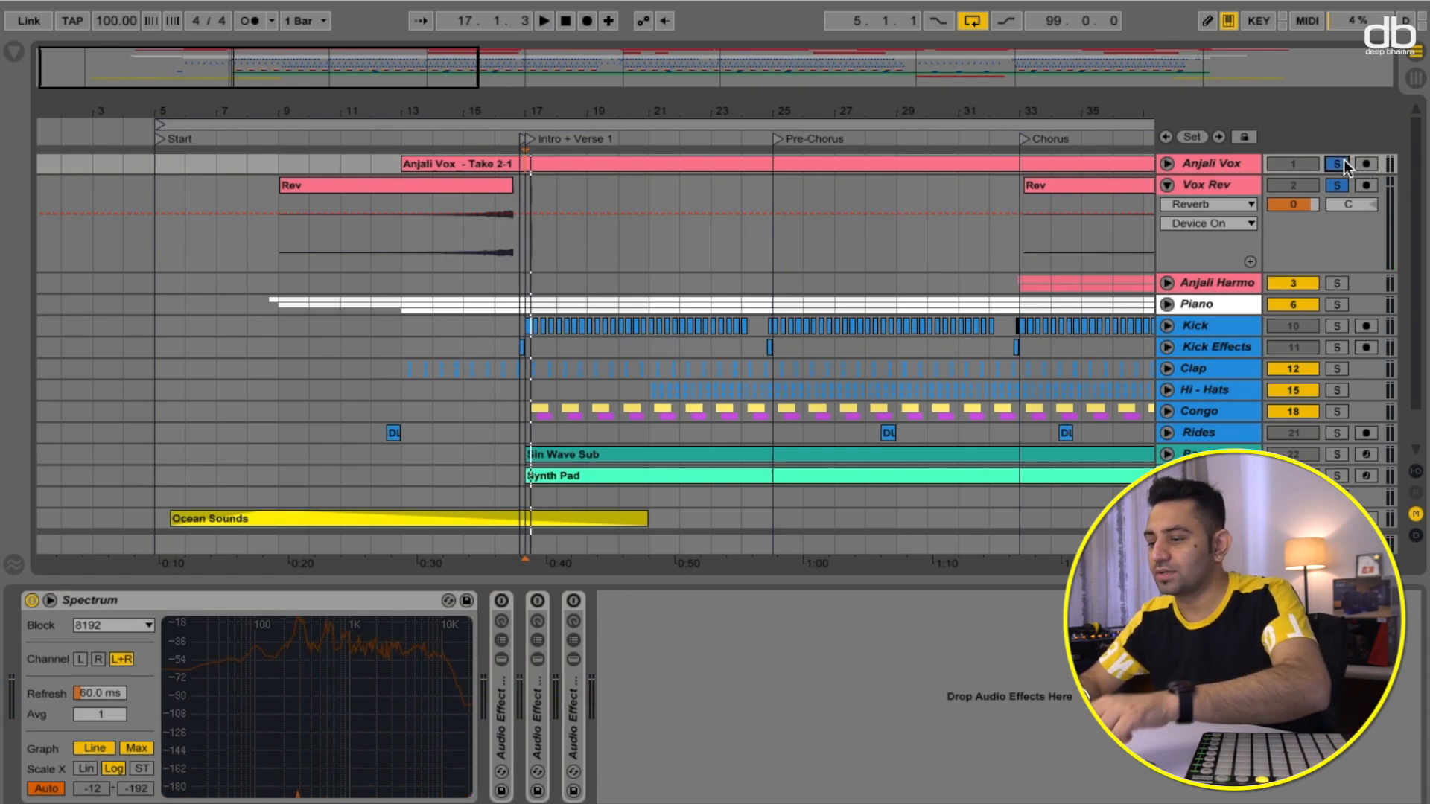
left_click(502, 600)
left_click(537, 600)
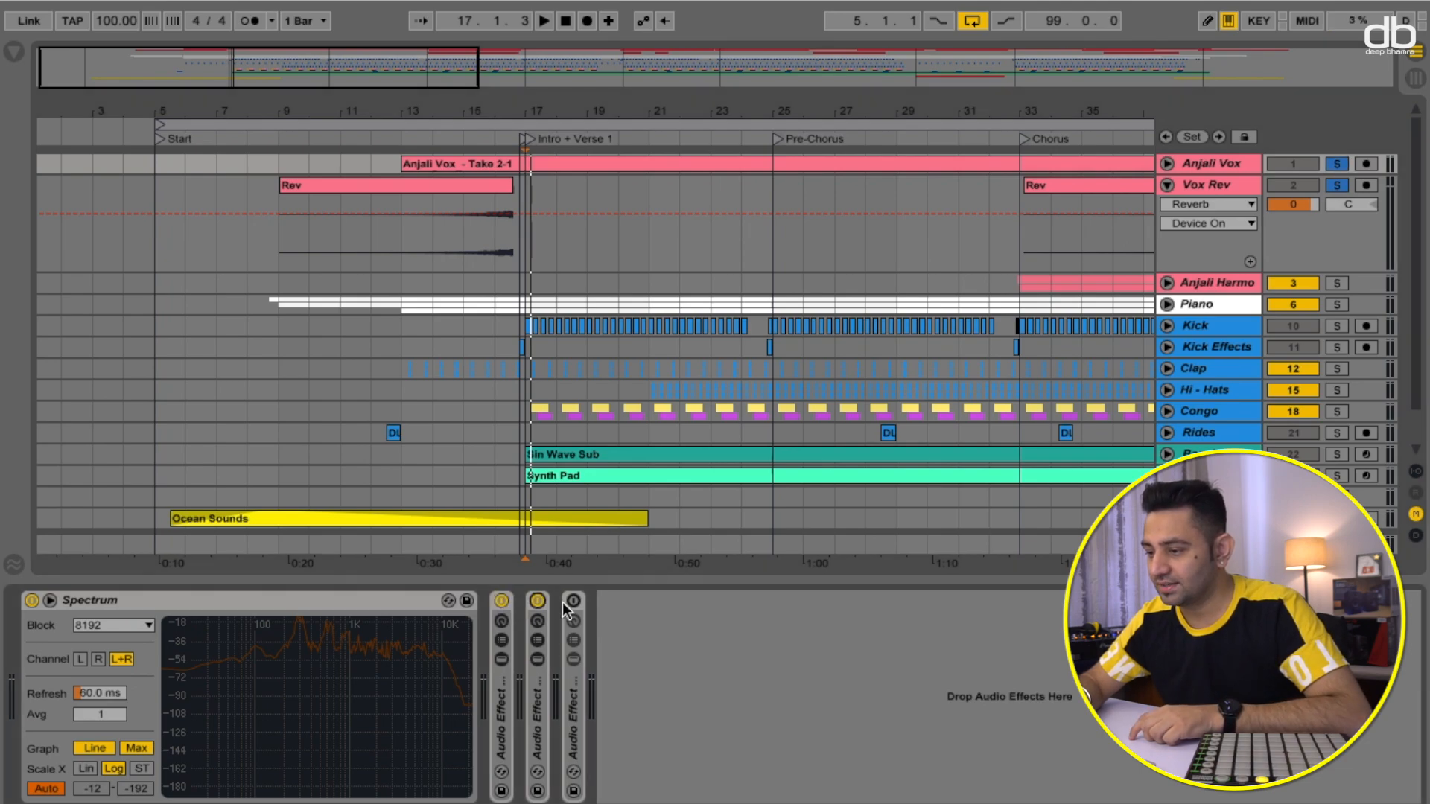
left_click(568, 601)
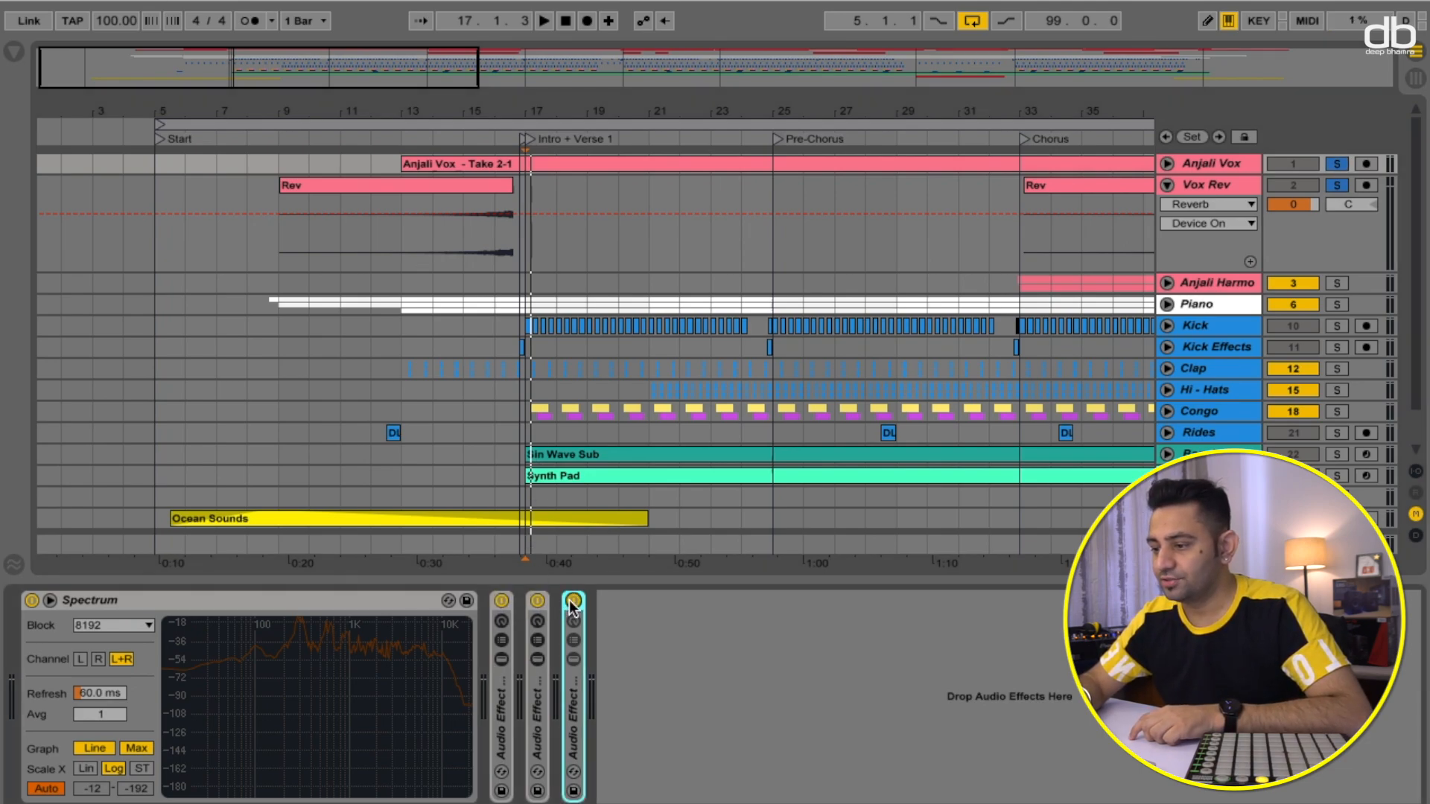
- Play the vocal with its reverb from bar 13 and release the solos
left_click(405, 145)
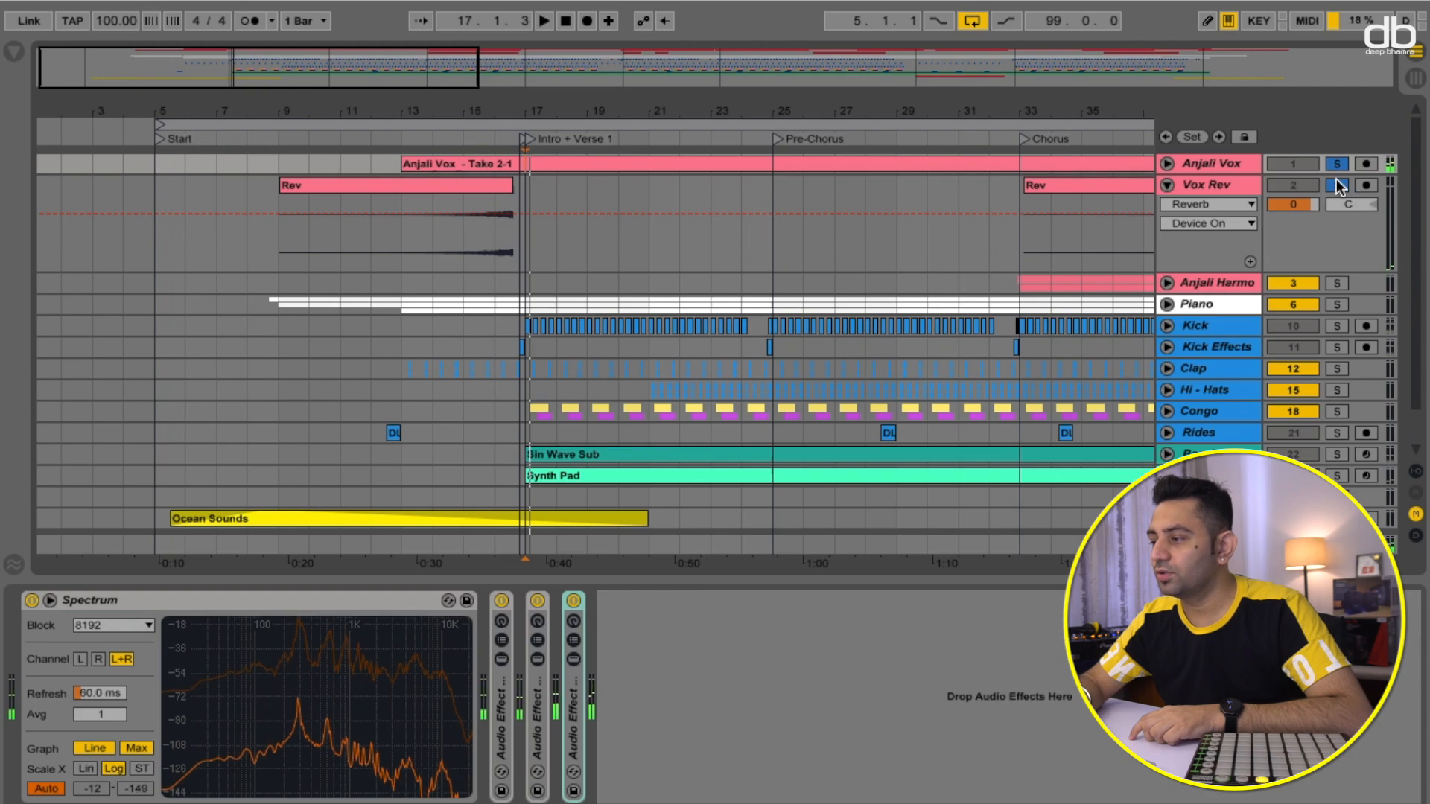
left_click(1335, 159)
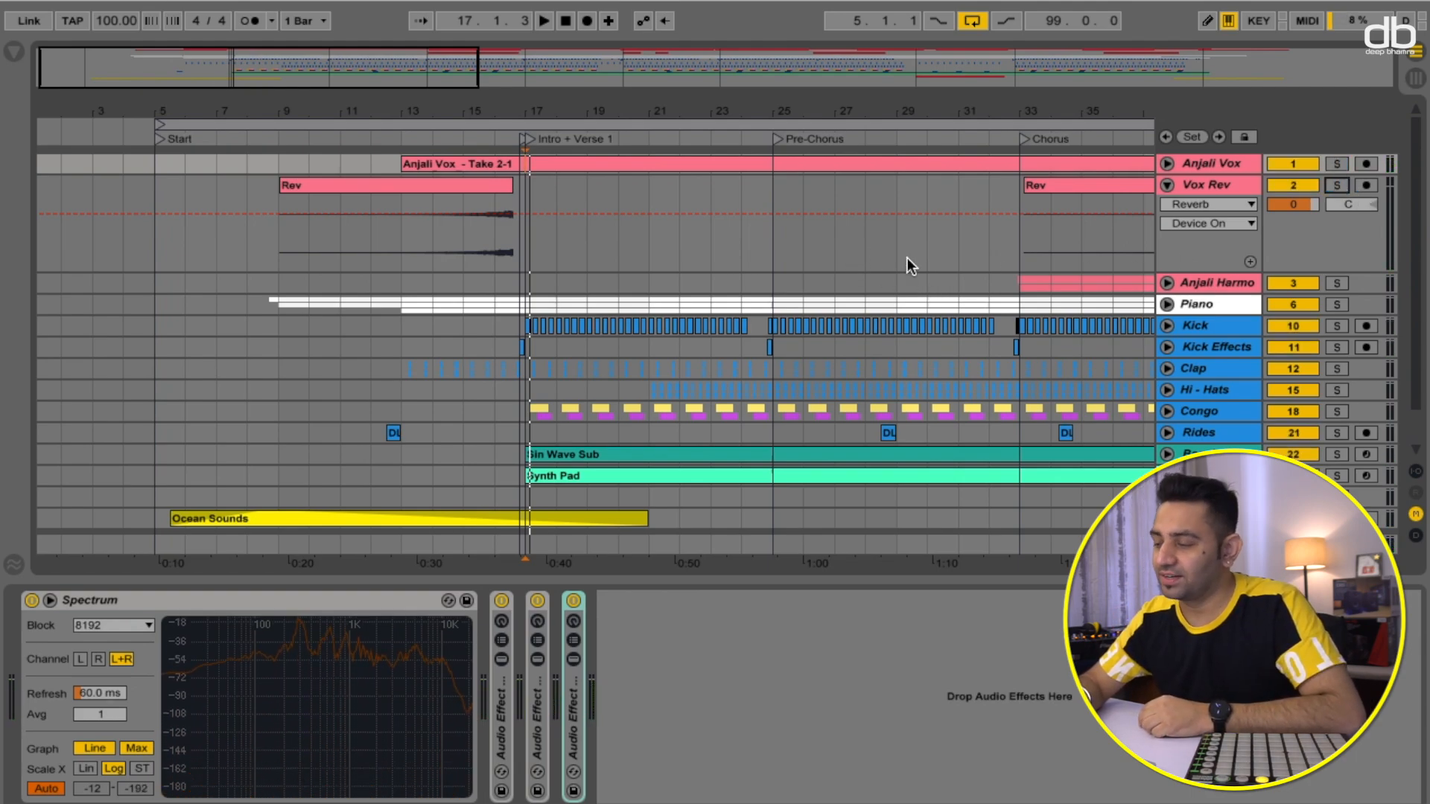
- Collapse the Vox Rev track and expand the Anjali Harmo group
scroll(909, 249, "right", 5)
scroll(915, 224, "left", 4)
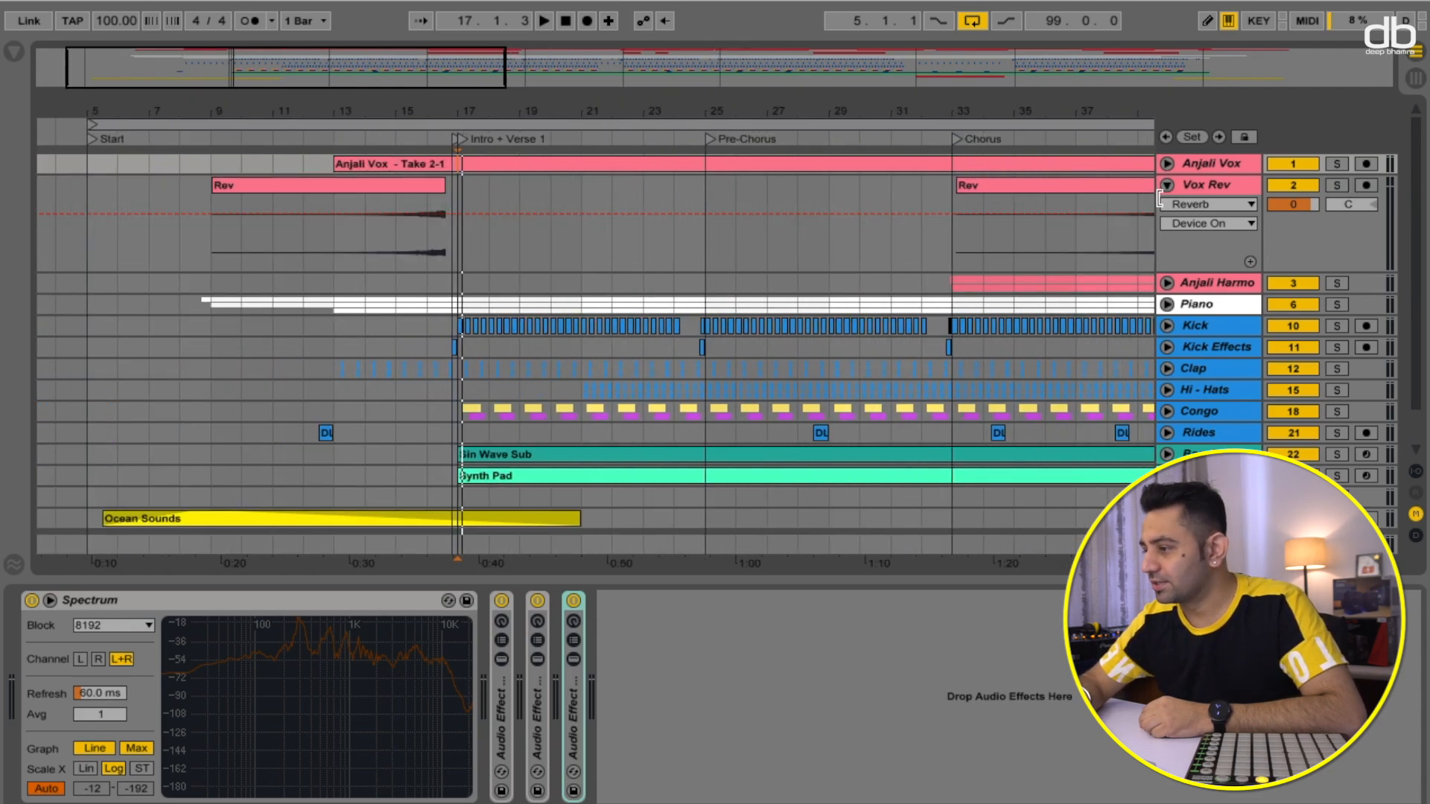
left_click(1167, 185)
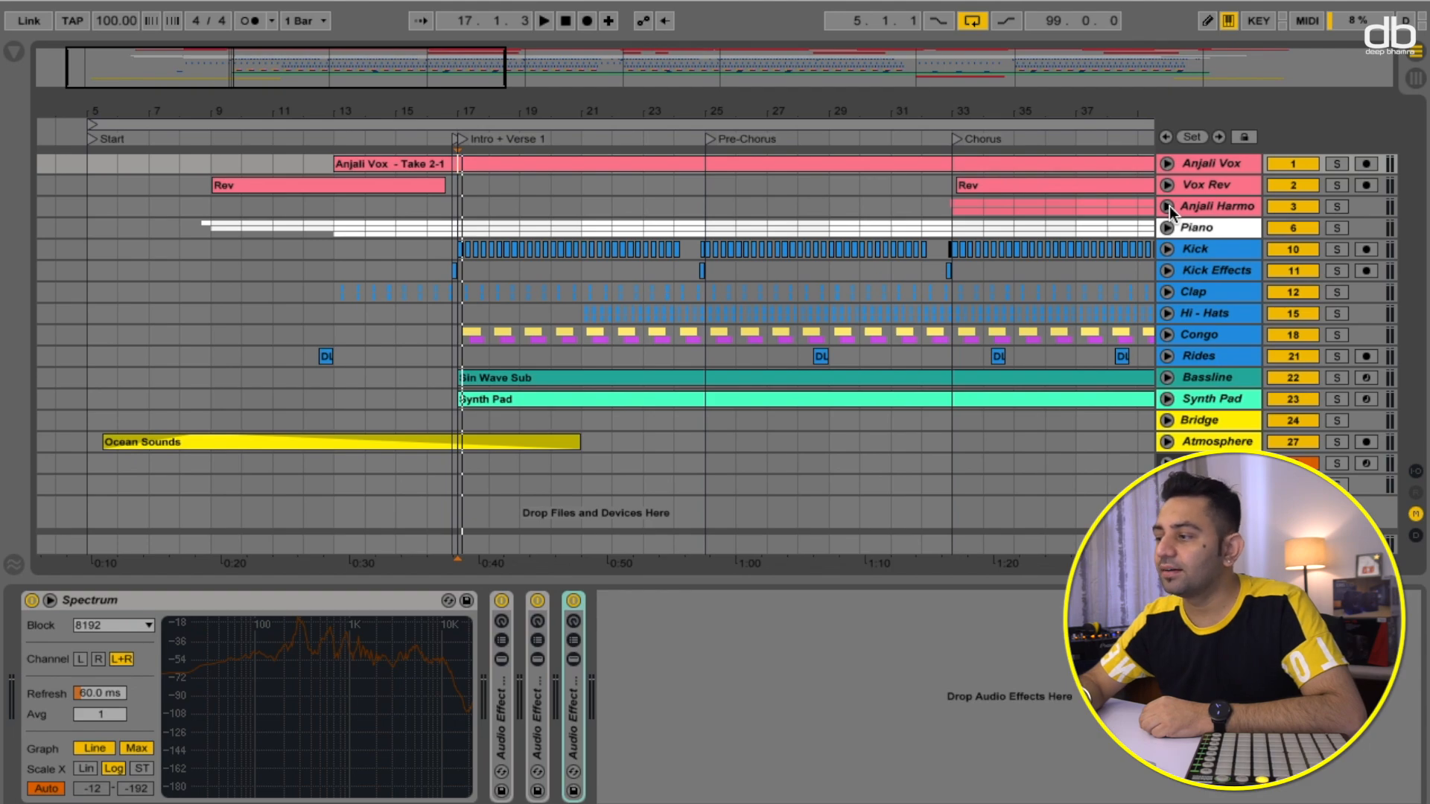
left_click(1168, 207)
- Solo the left harmony track and play it from the Chorus locator
scroll(1055, 273, "right", 5)
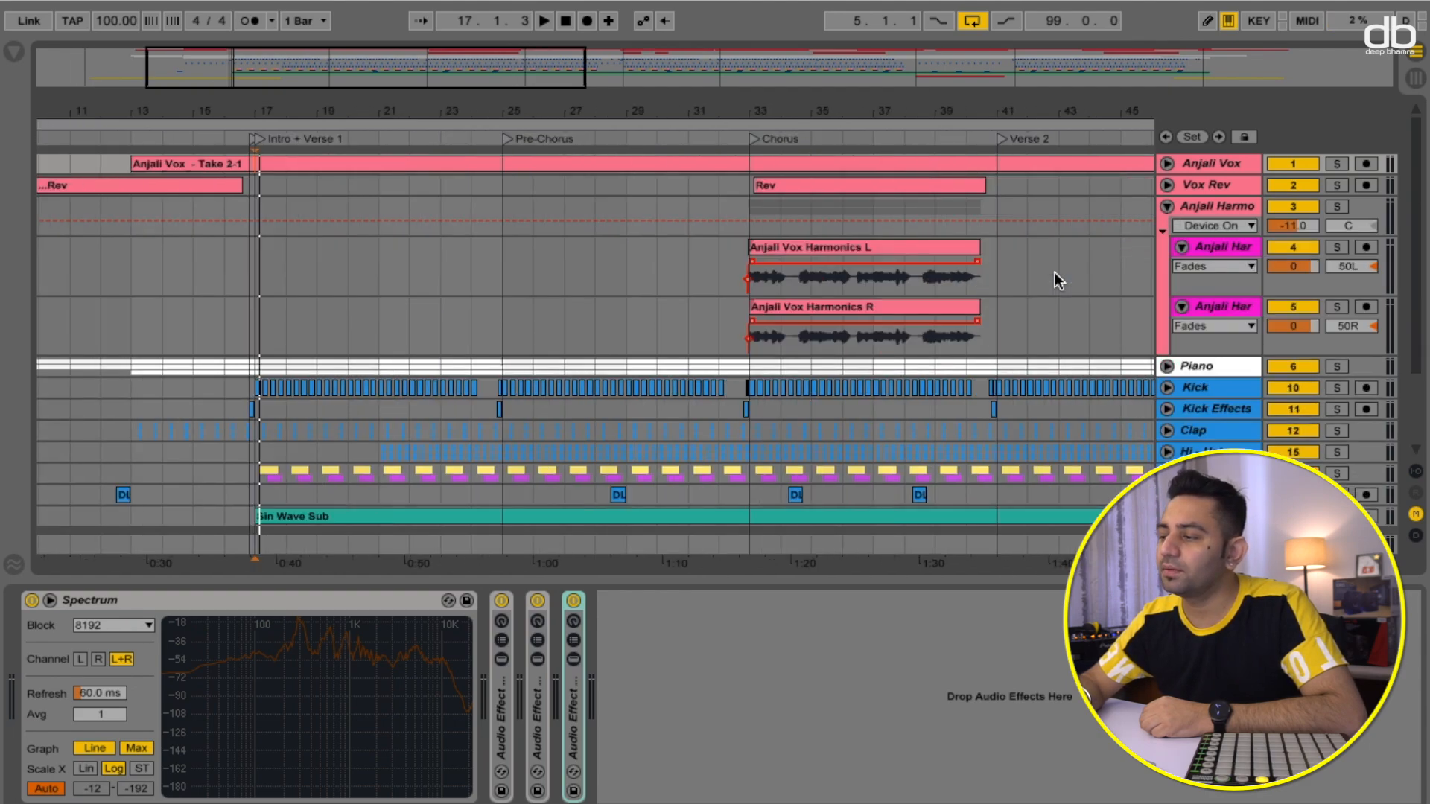
left_click(1336, 247)
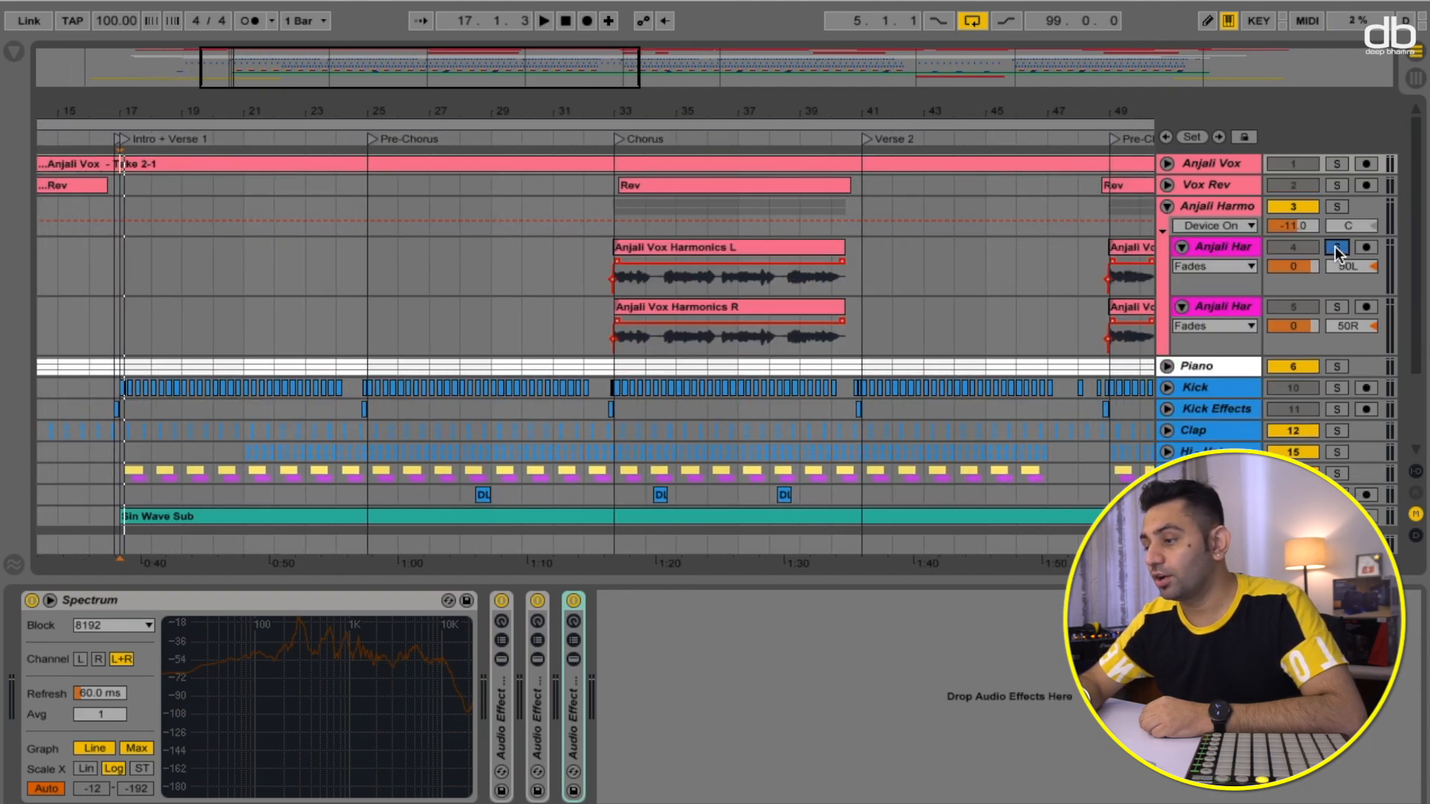
left_click(615, 139)
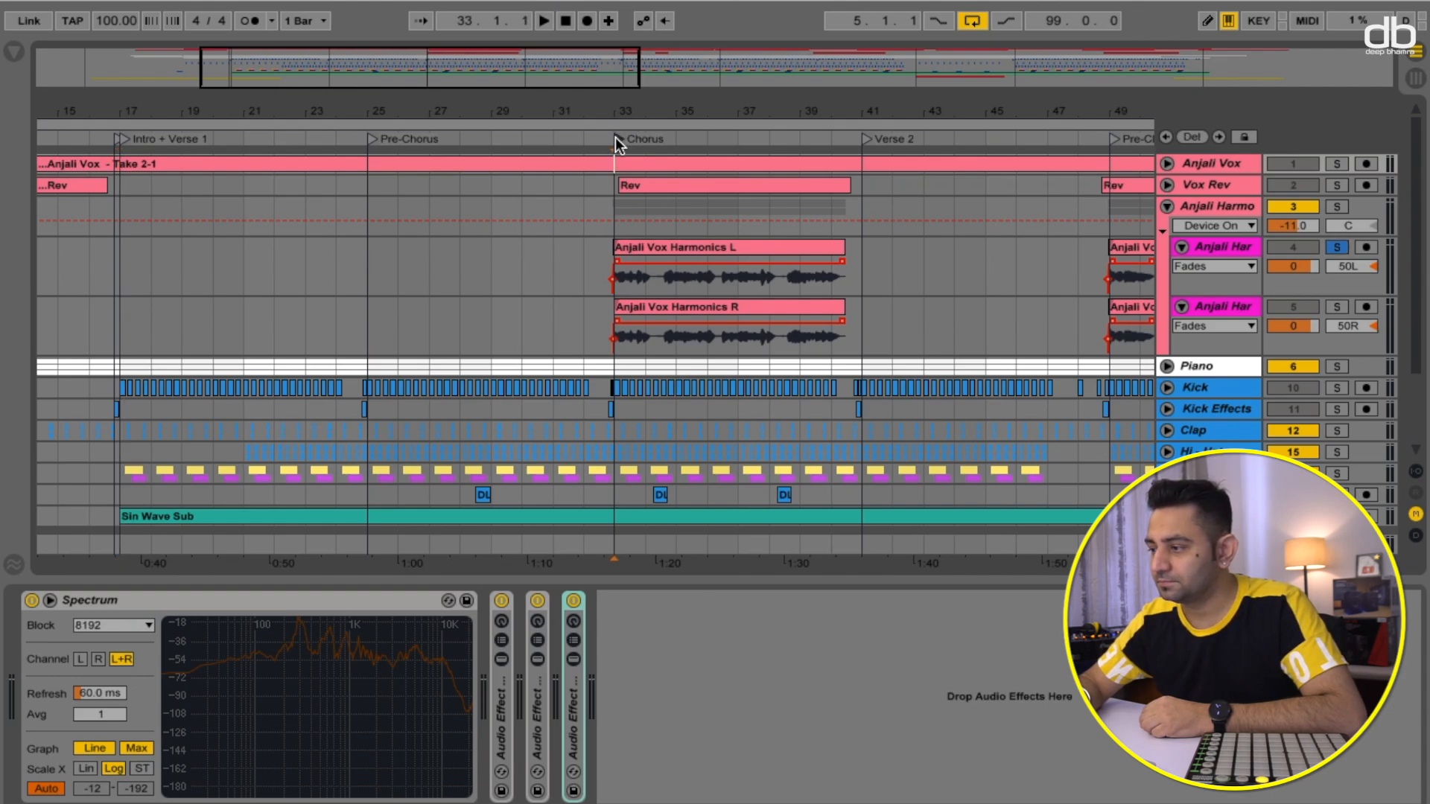
key("space")
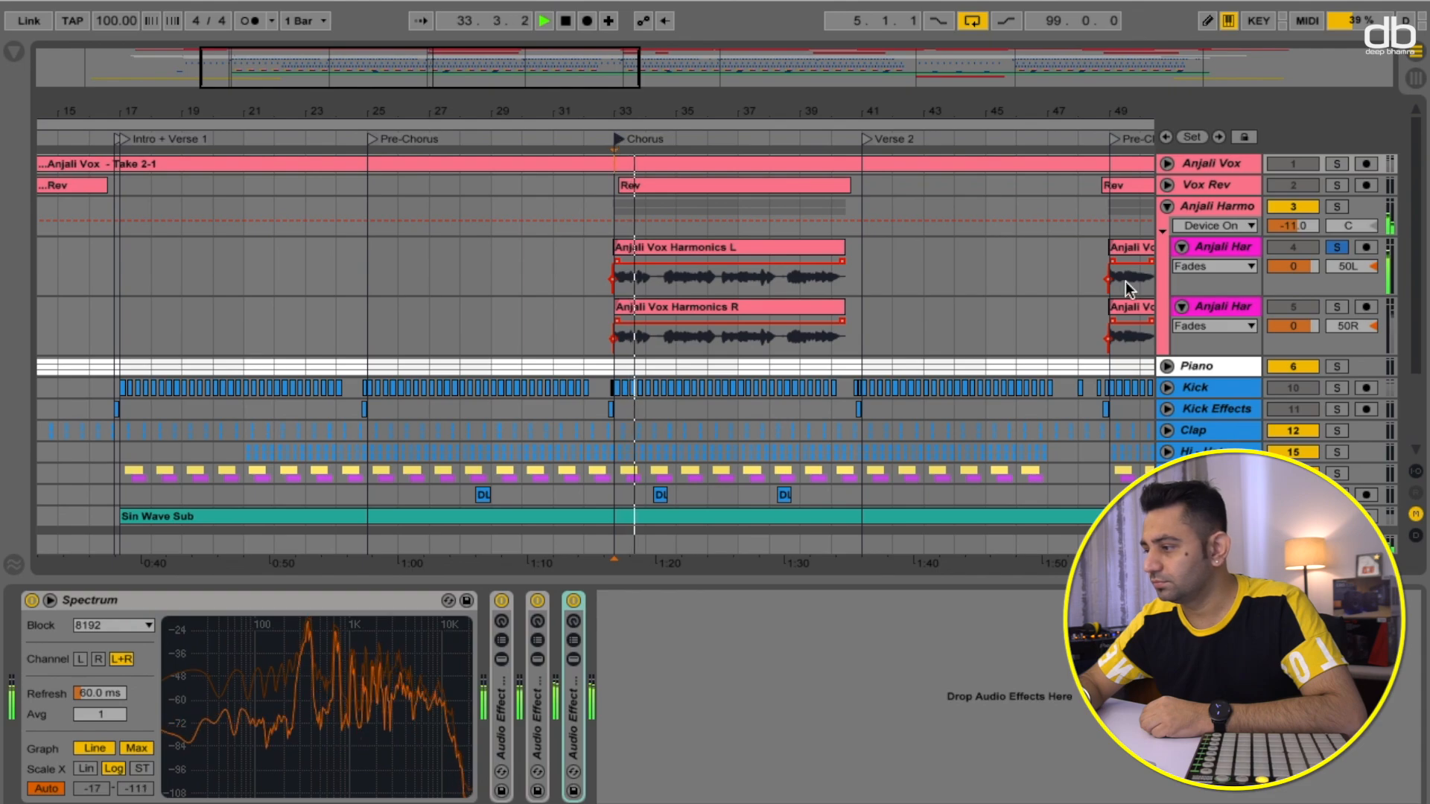
key("space")
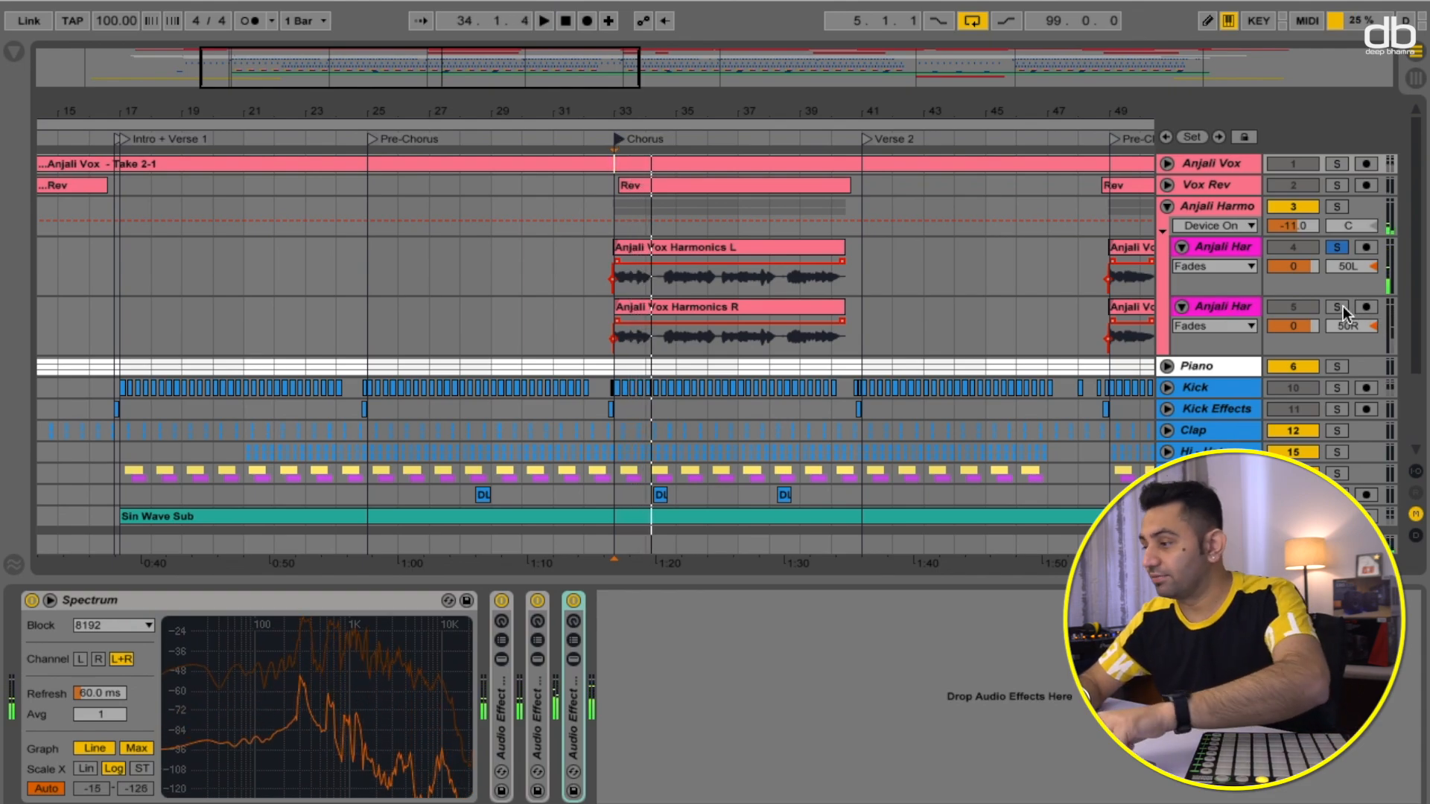
- Add the right harmony track to the solo and play the Chorus again
left_click(1338, 308)
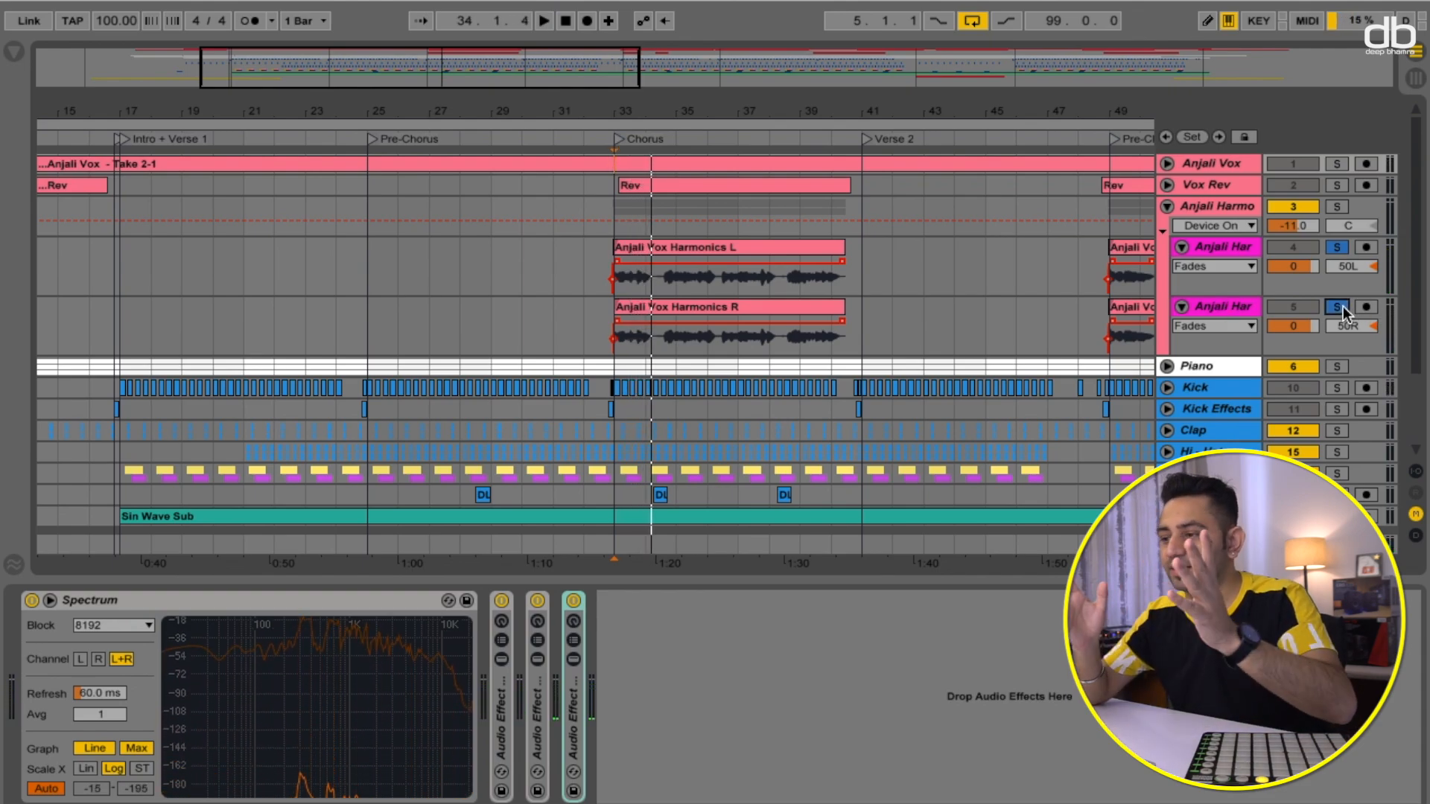
left_click(615, 139)
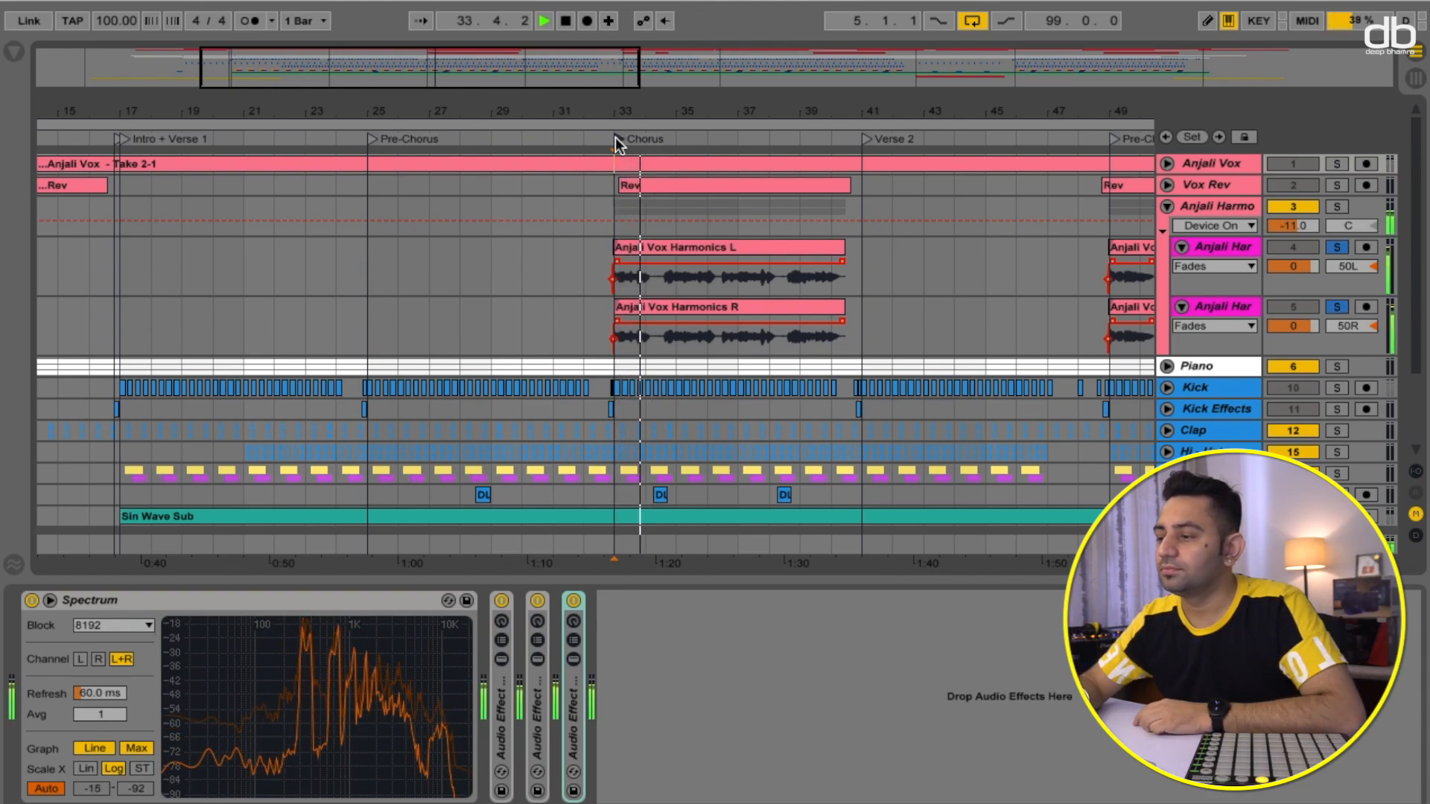
key("space")
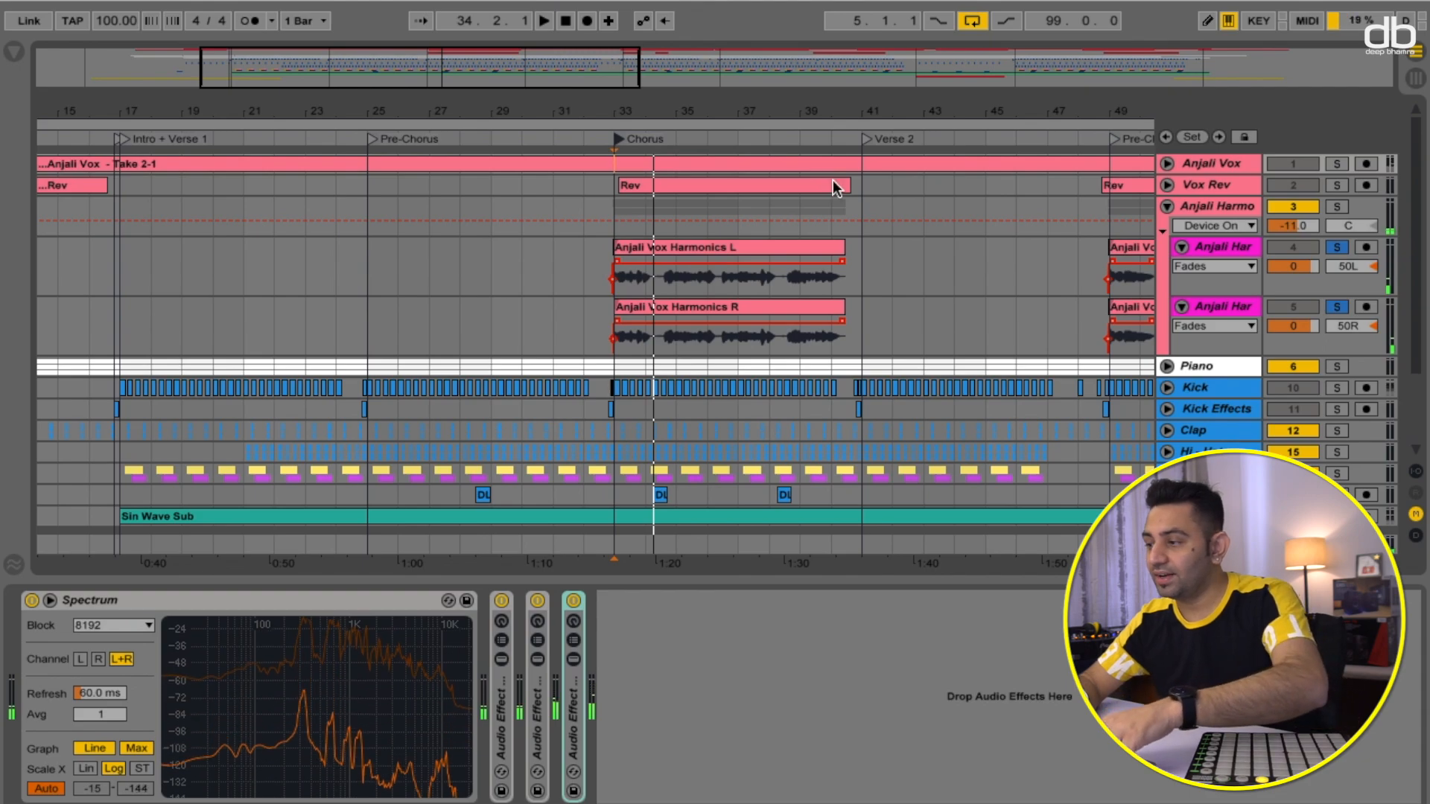
- Add the lead vocal track to the solo and play the Chorus with both harmonies
left_click(1343, 164)
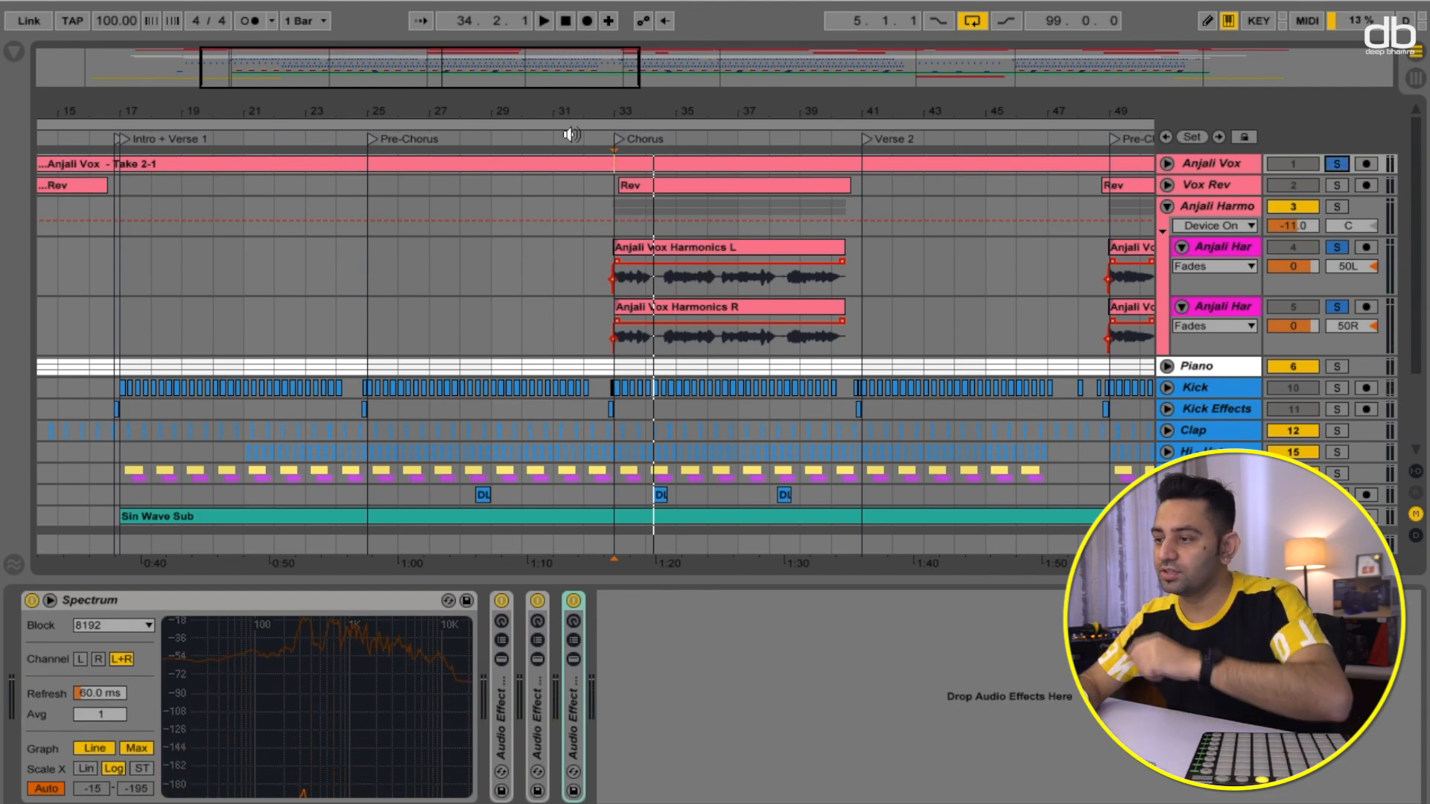
left_click(616, 140)
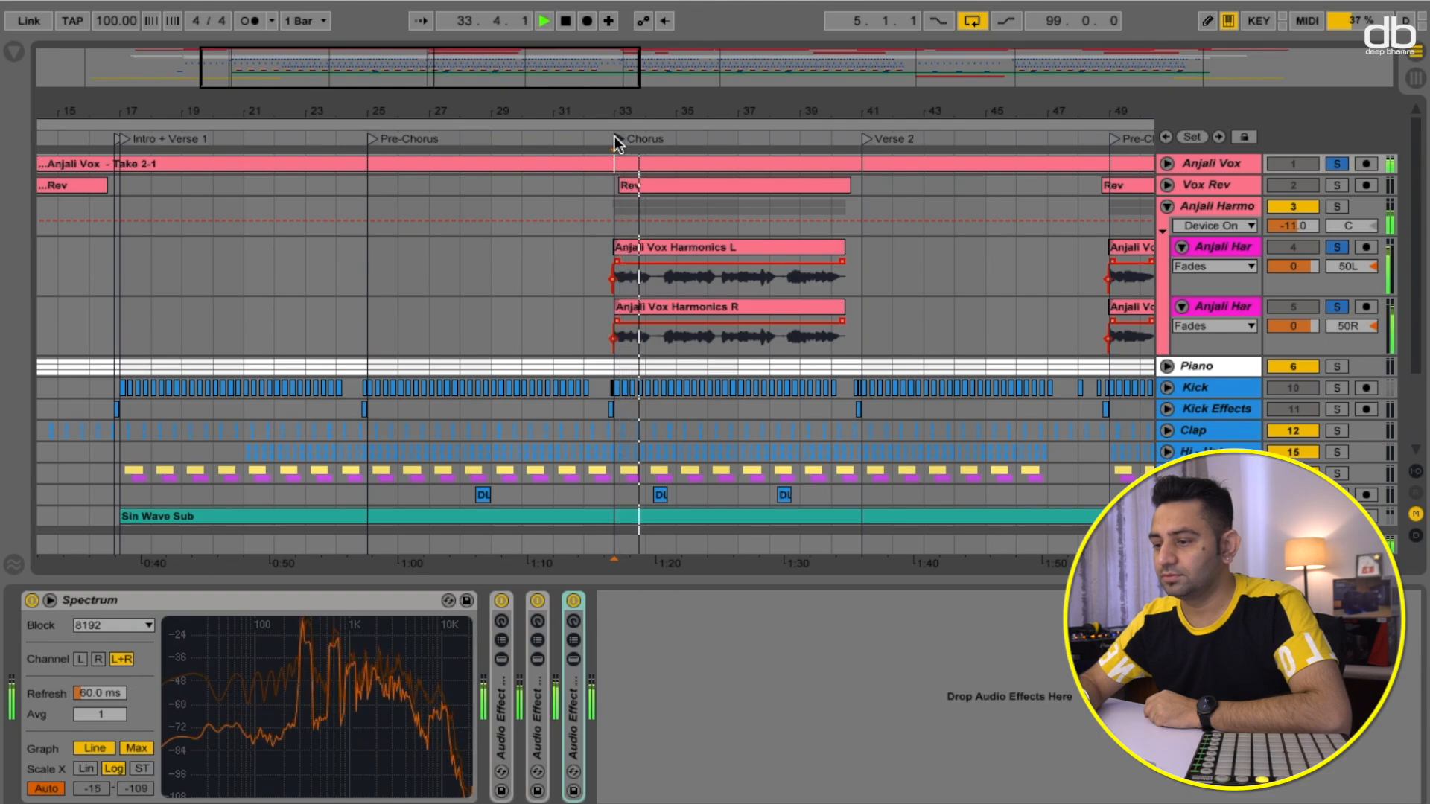
key("space")
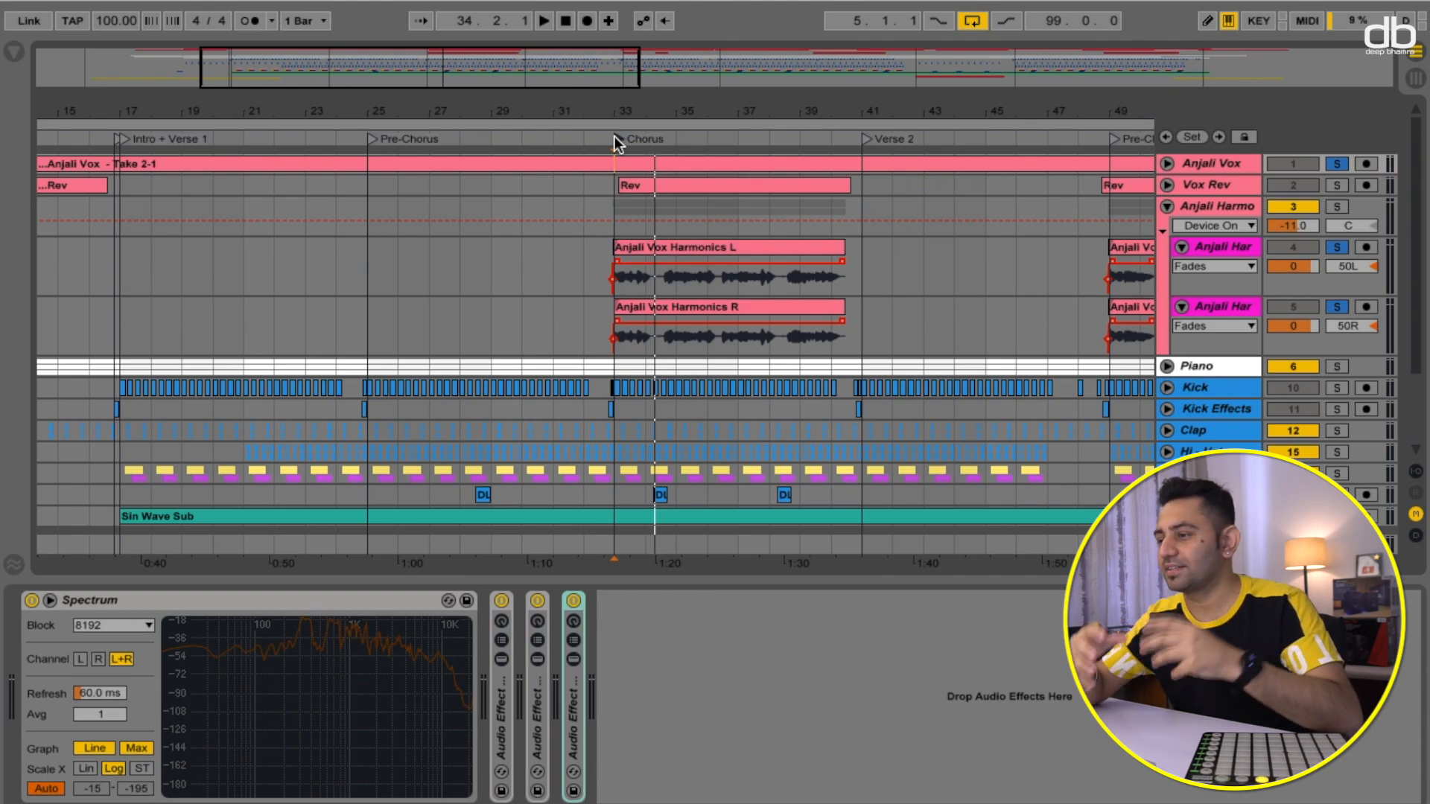
- Release the harmony solos and collapse the Anjali Harmo group
left_click(616, 139)
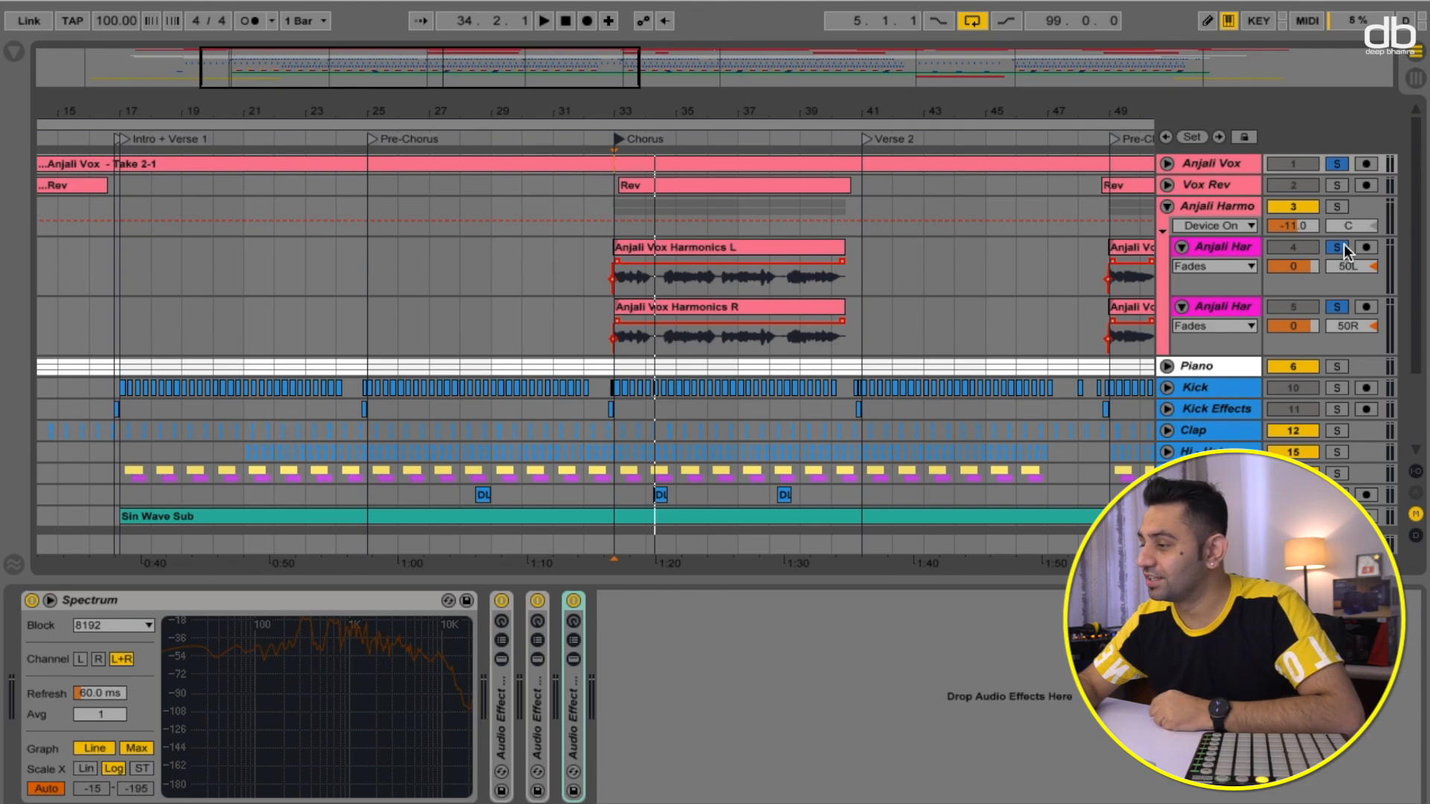
left_click(1345, 246)
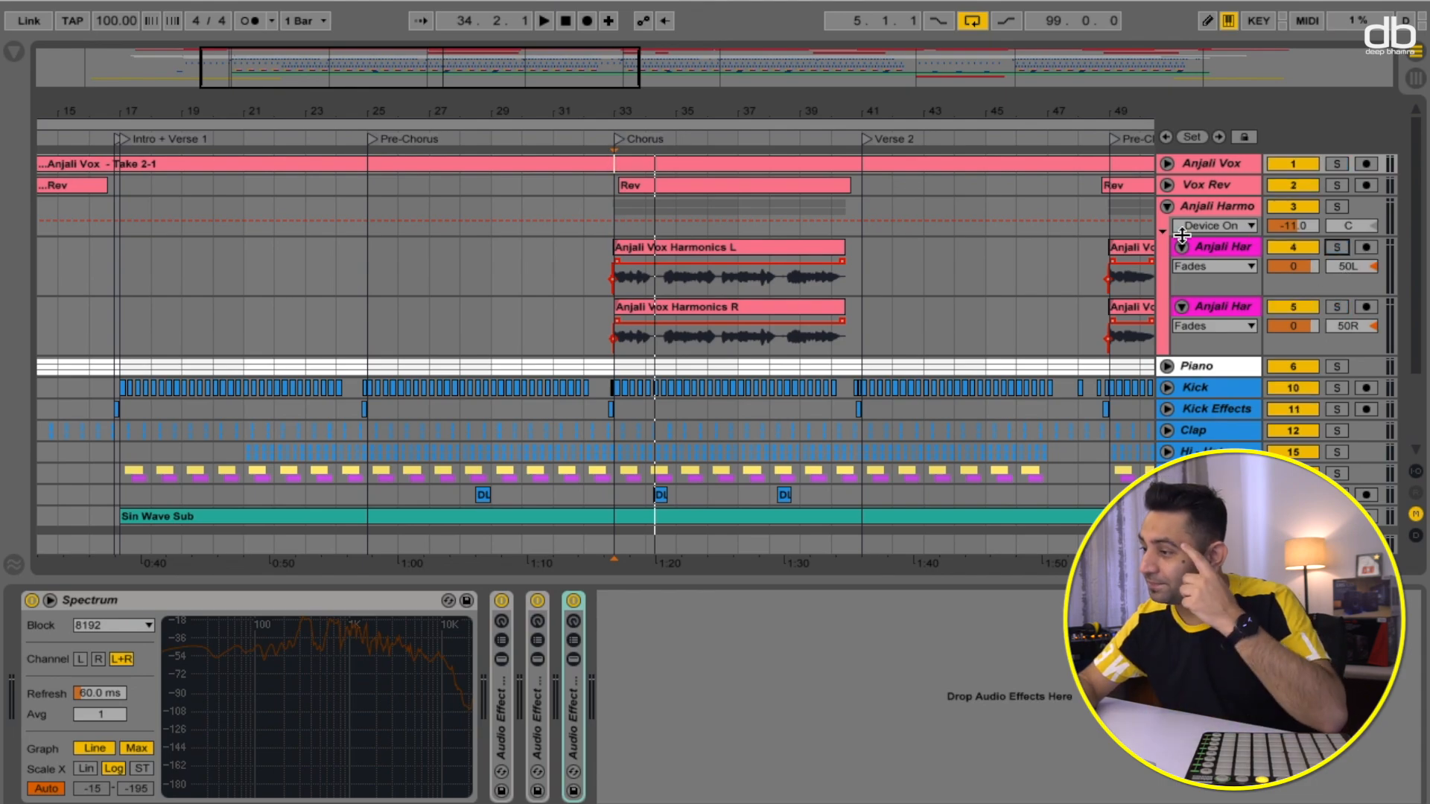
left_click(1168, 205)
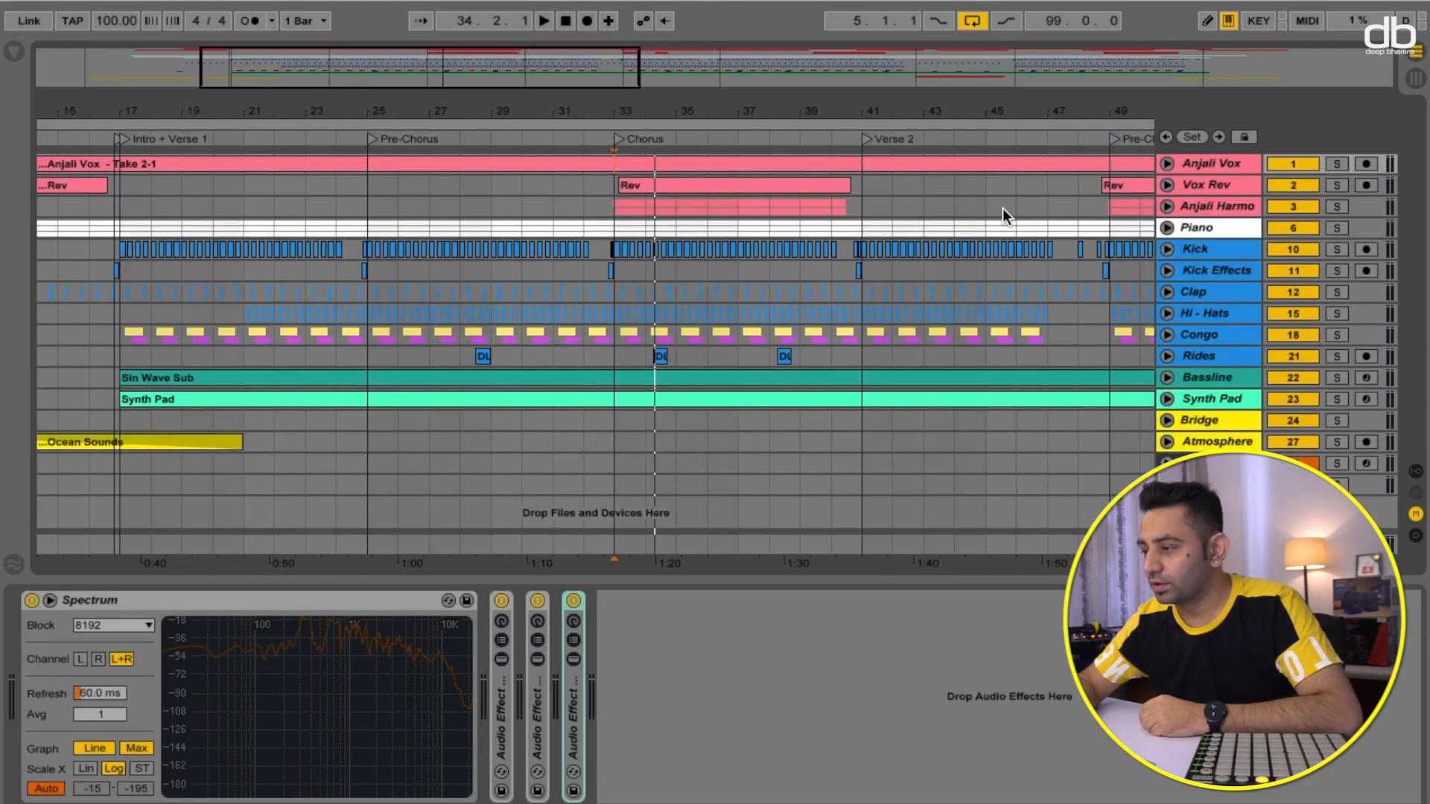
- Expand the Piano group and open the Piano Line track with its device chain
scroll(1003, 208, "left", 5)
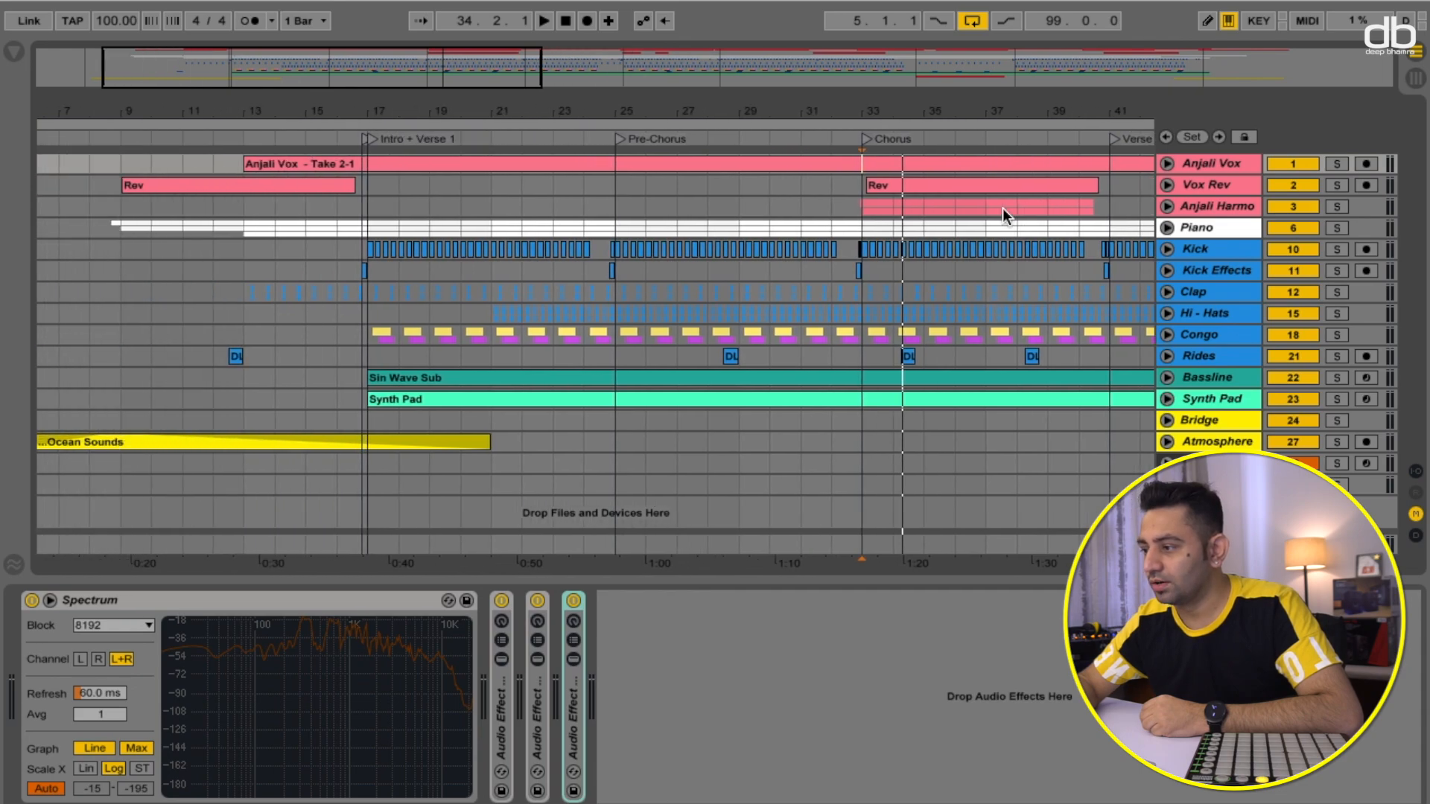
scroll(1003, 208, "right", 3)
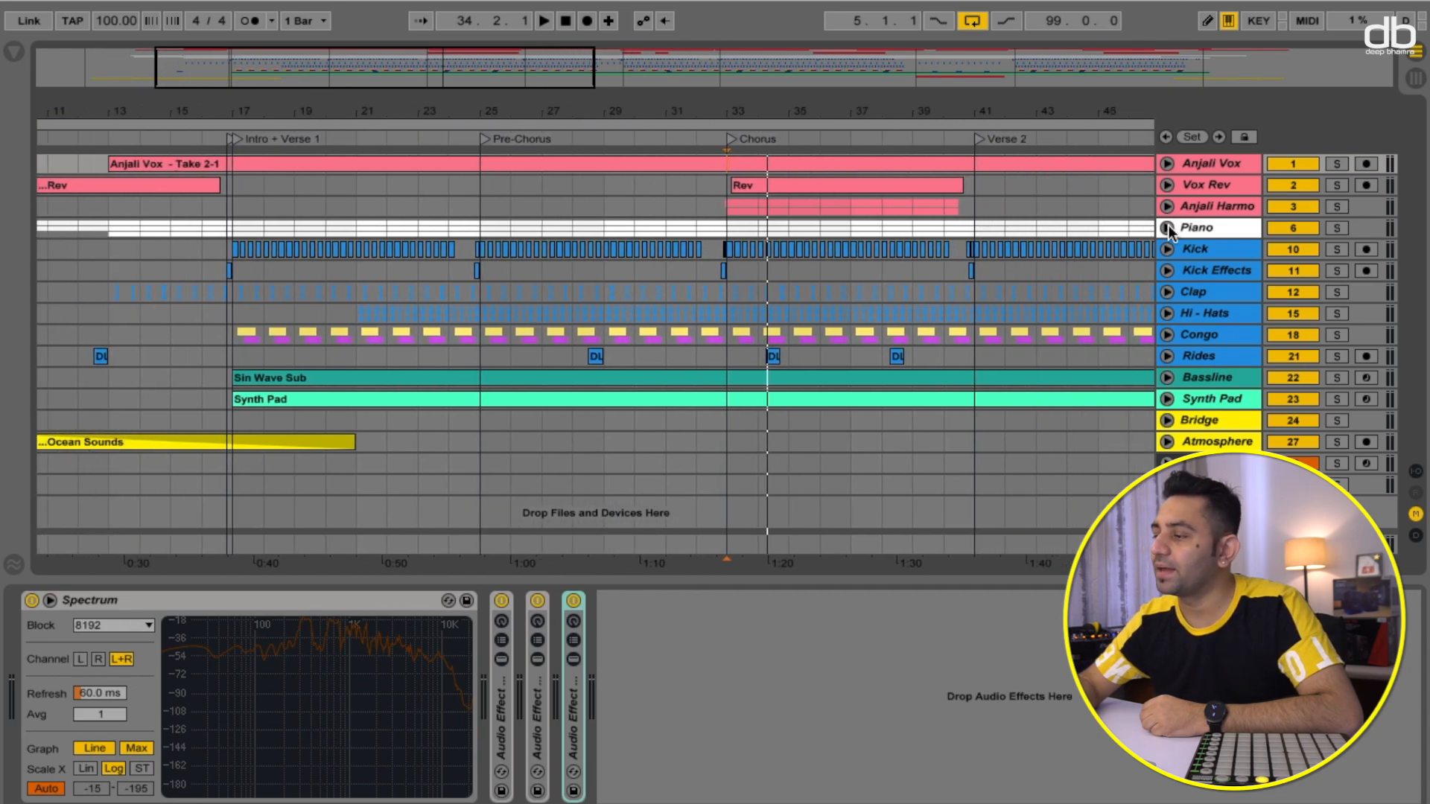
left_click(1168, 226)
left_click(1198, 231)
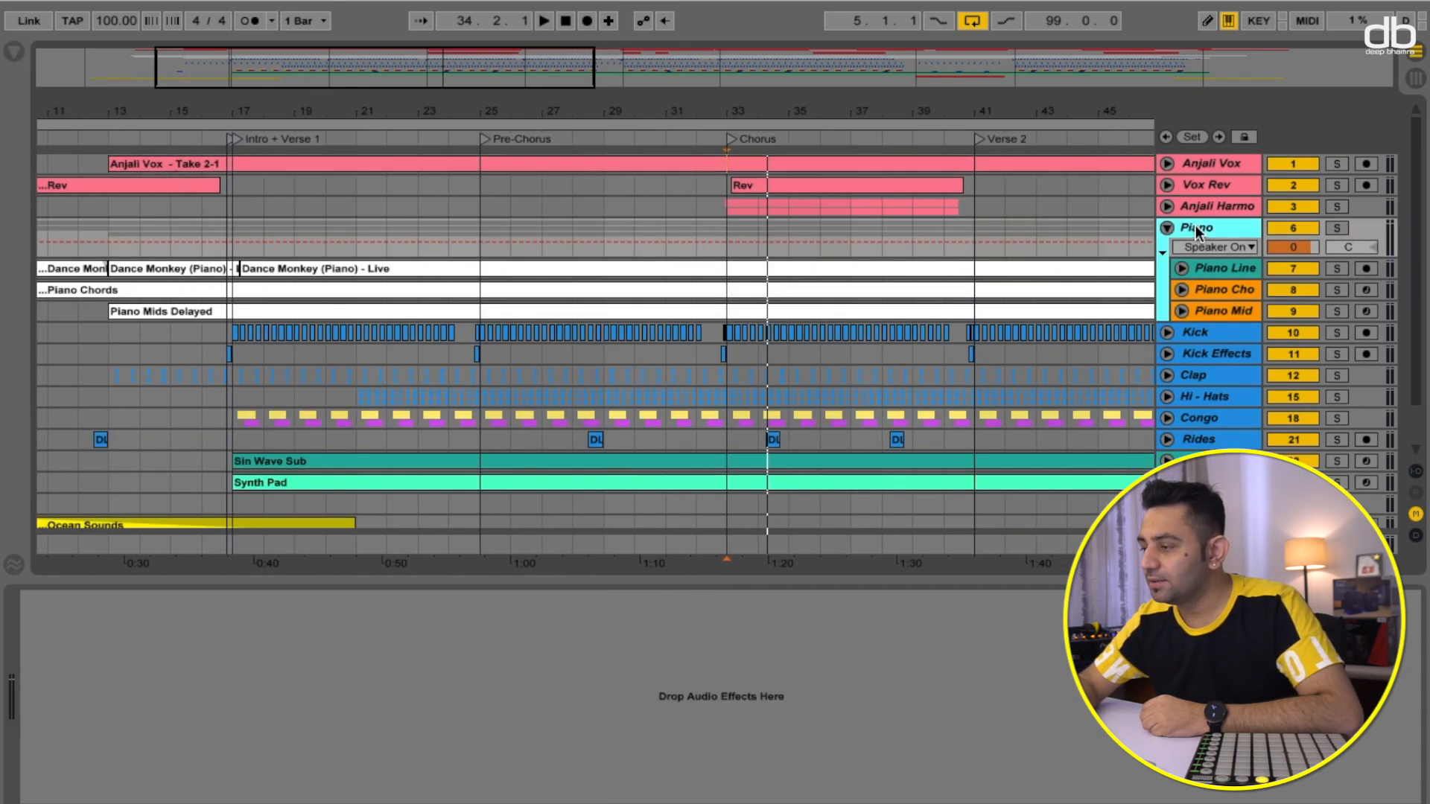
left_click(1216, 270)
scroll(833, 285, "left", 1)
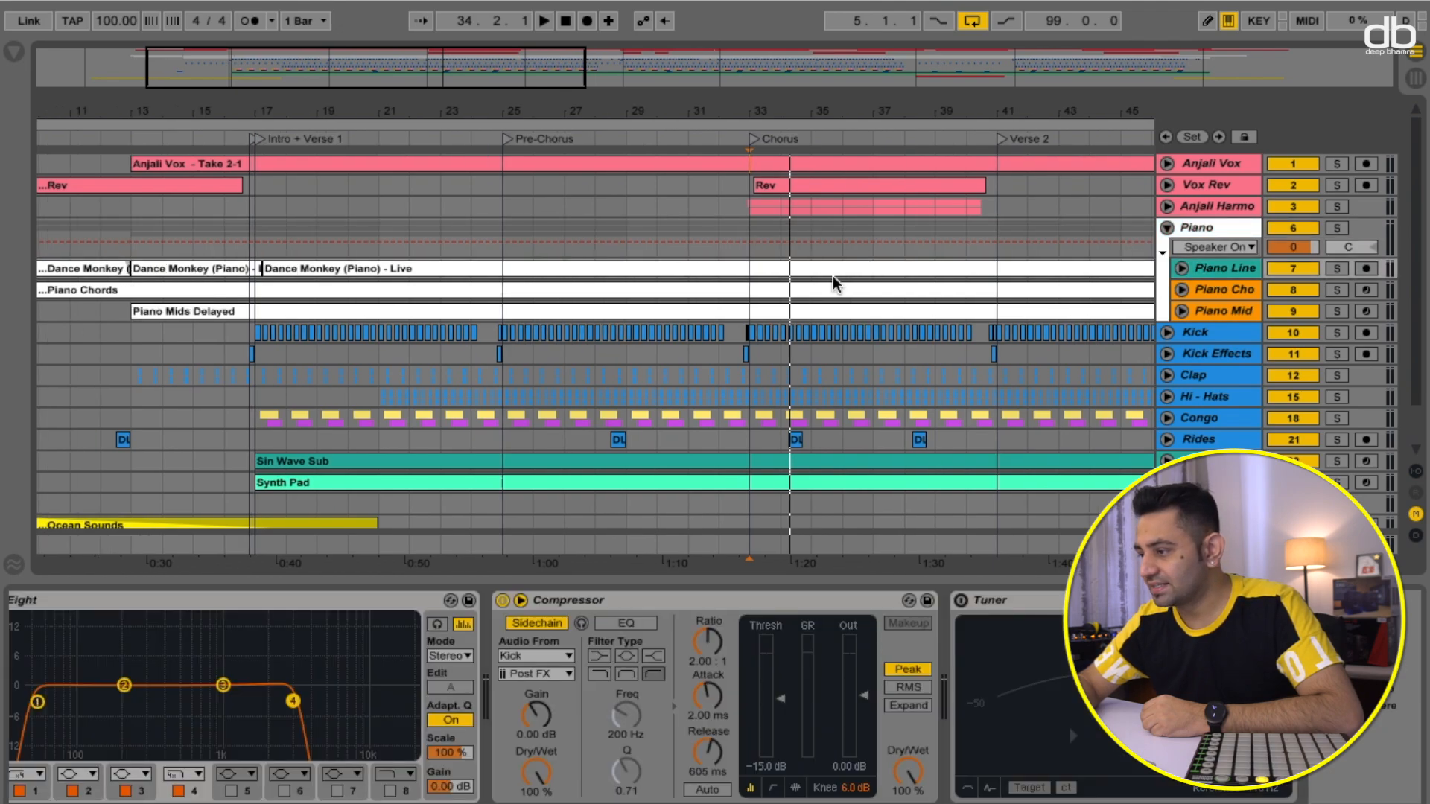
left_click(1183, 270)
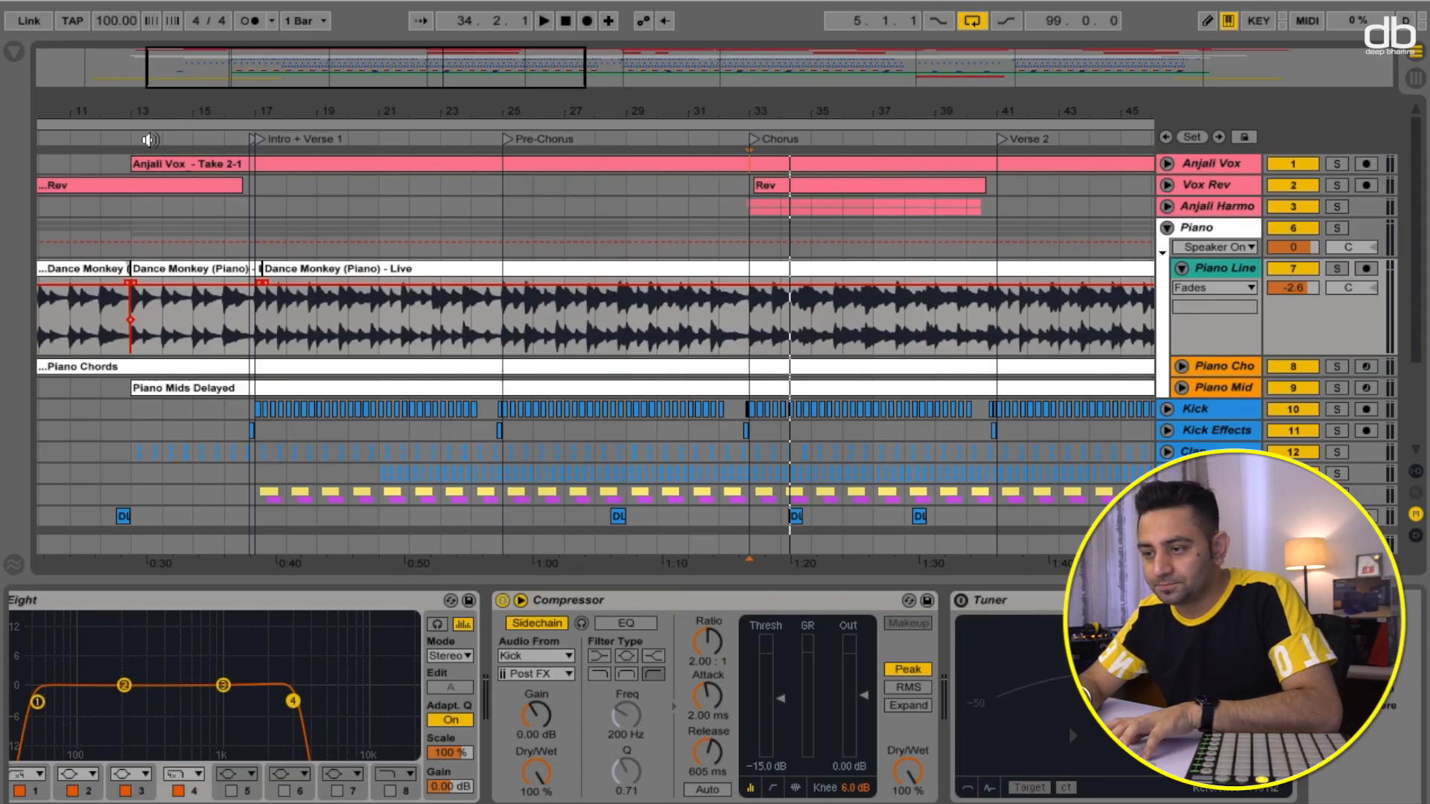
- Solo the Piano Line track and play it from around bar 13
left_click(158, 135)
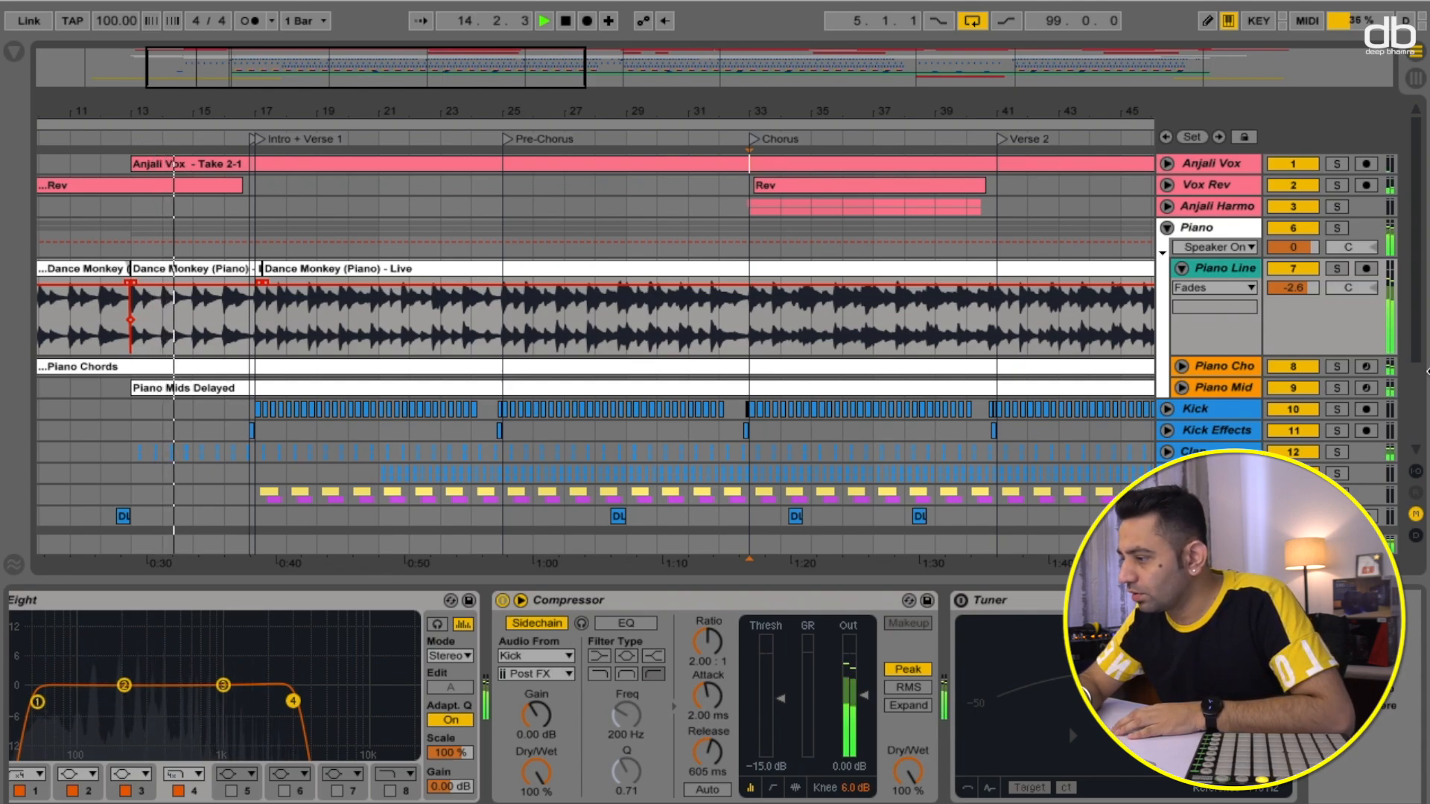
left_click(1339, 269)
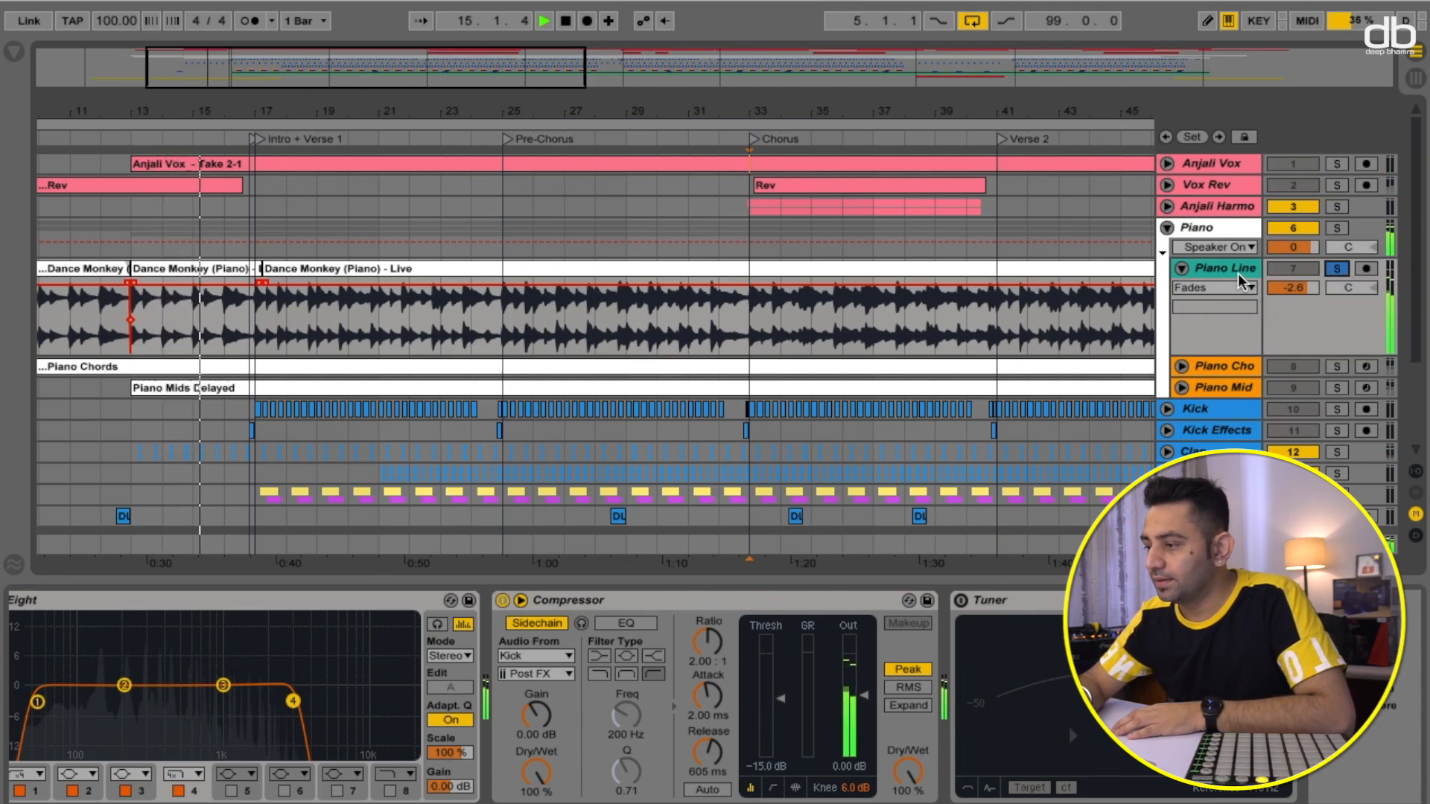
scroll(499, 617, "left", 3)
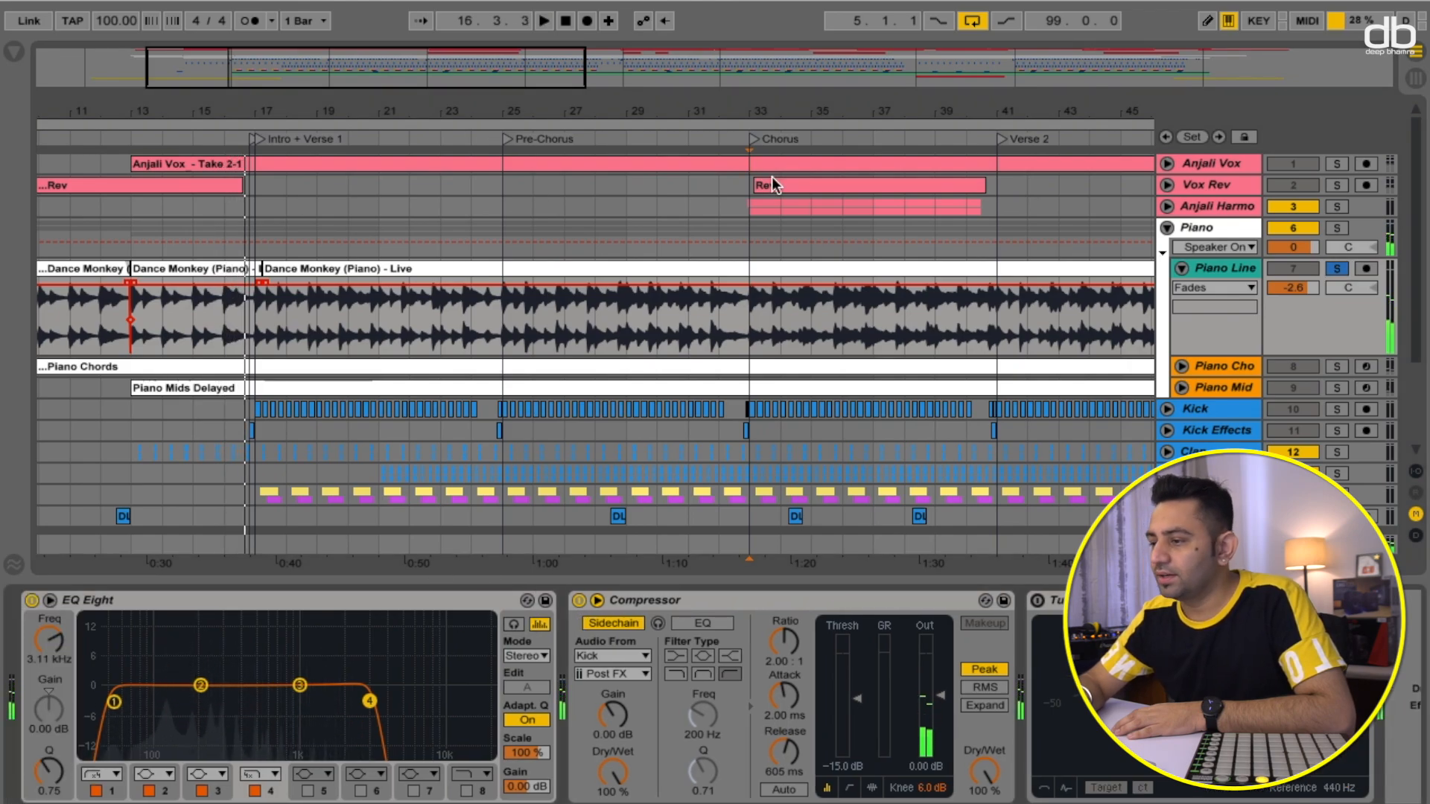
key("space")
- Collapse the Piano Line track and expand the Piano Chords track
scroll(721, 198, "left", 5)
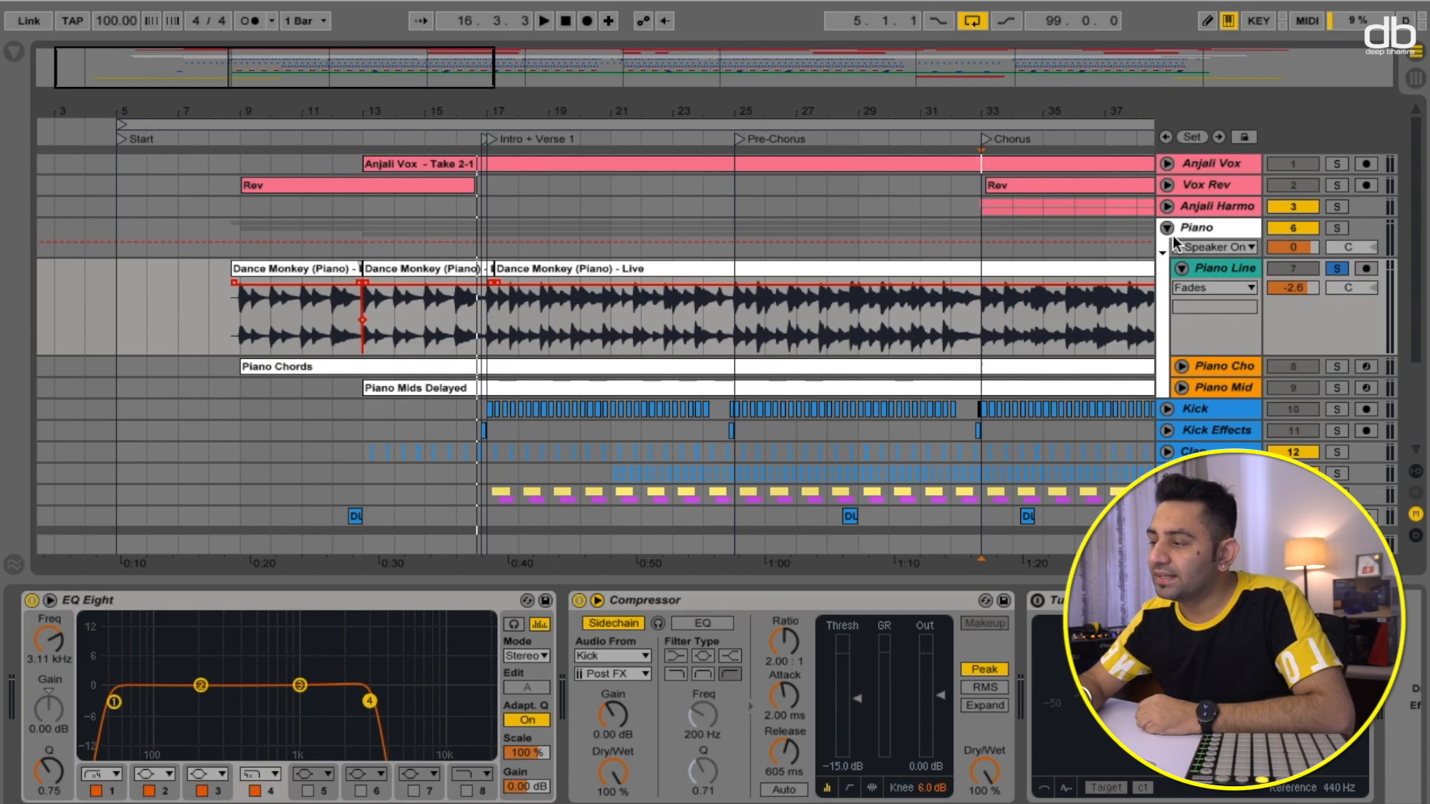
left_click(1168, 228)
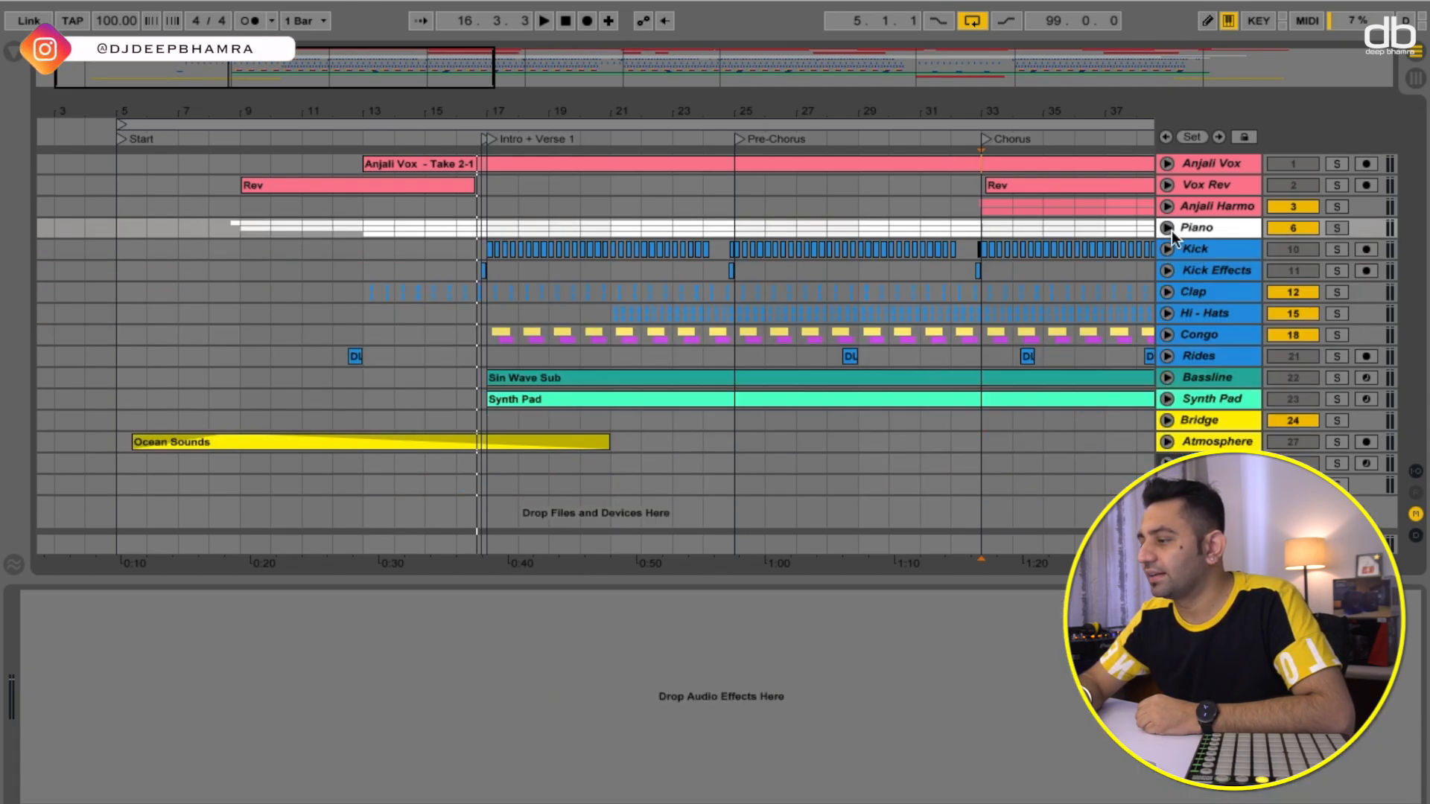
left_click(1168, 228)
left_click(1180, 270)
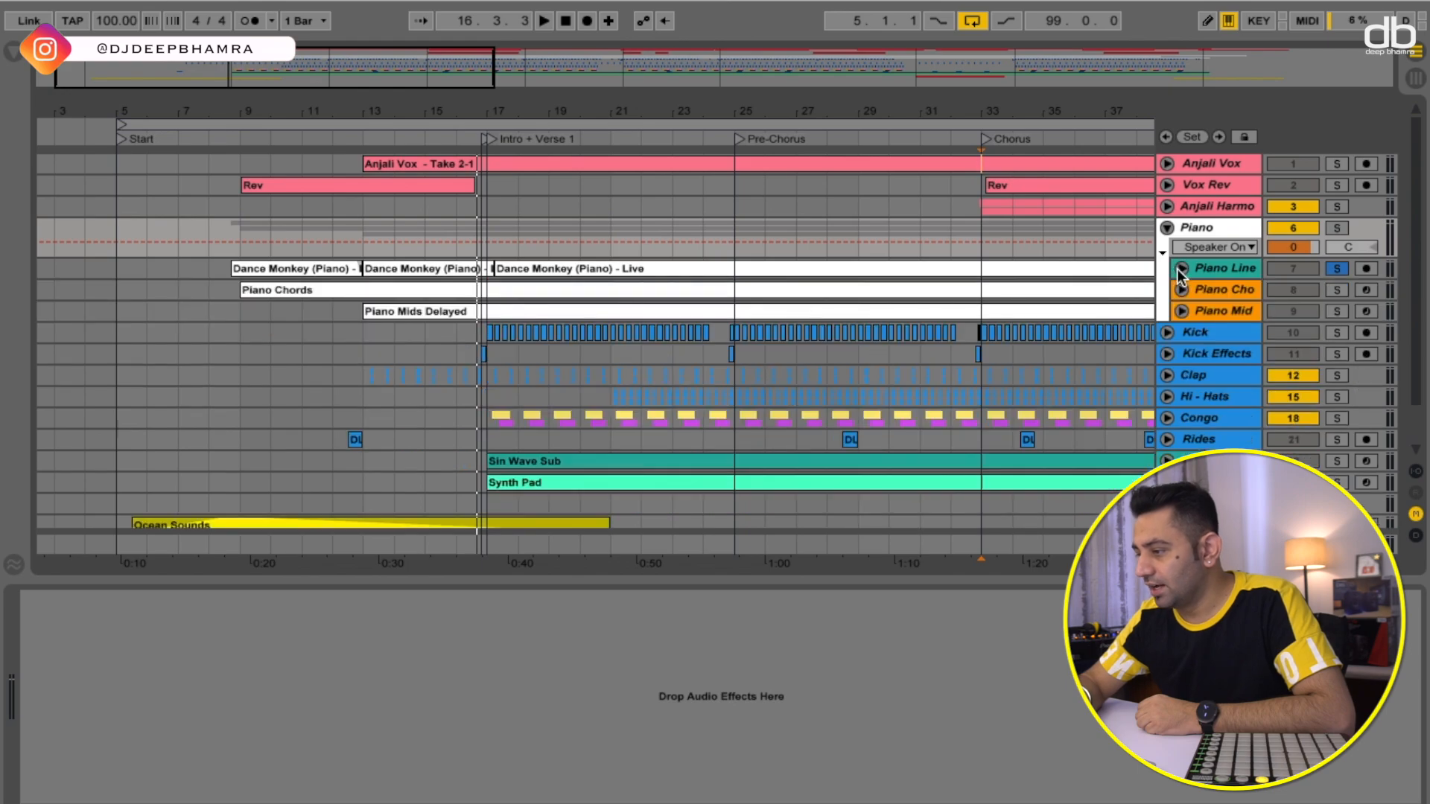
left_click(1182, 290)
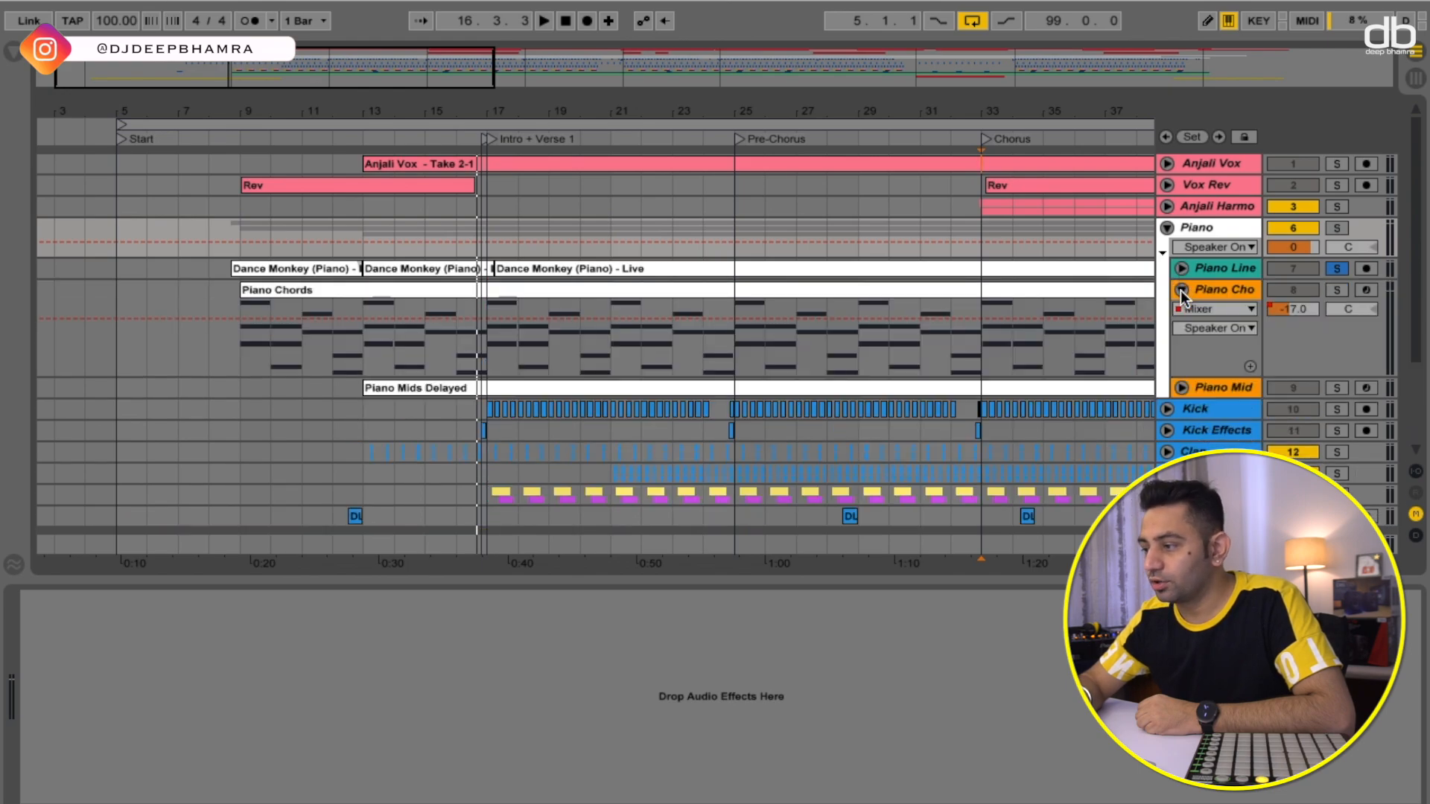
- Solo the Piano Chords track in place of Piano Line and play it
left_click(244, 137)
key("space")
key("space")
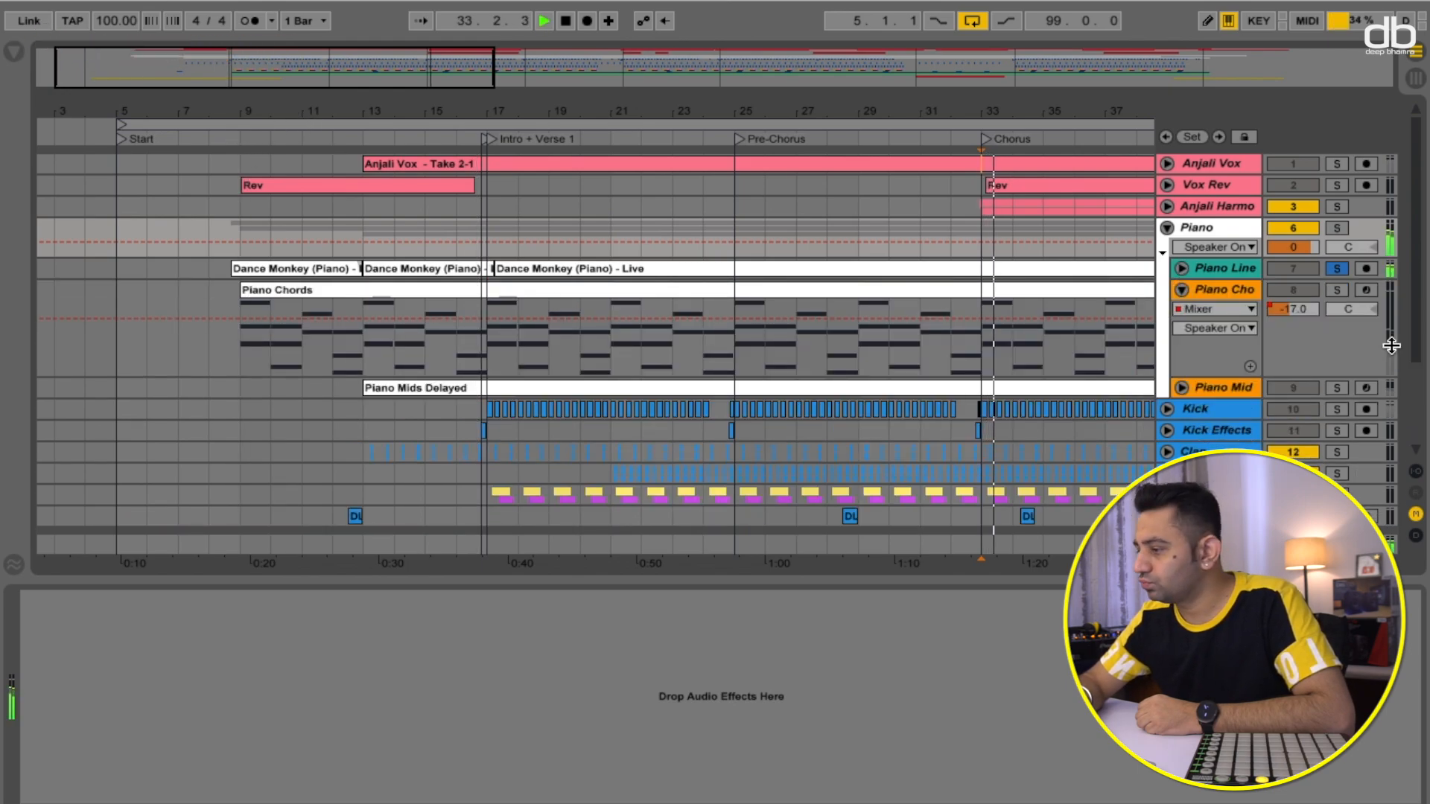
left_click(1341, 290)
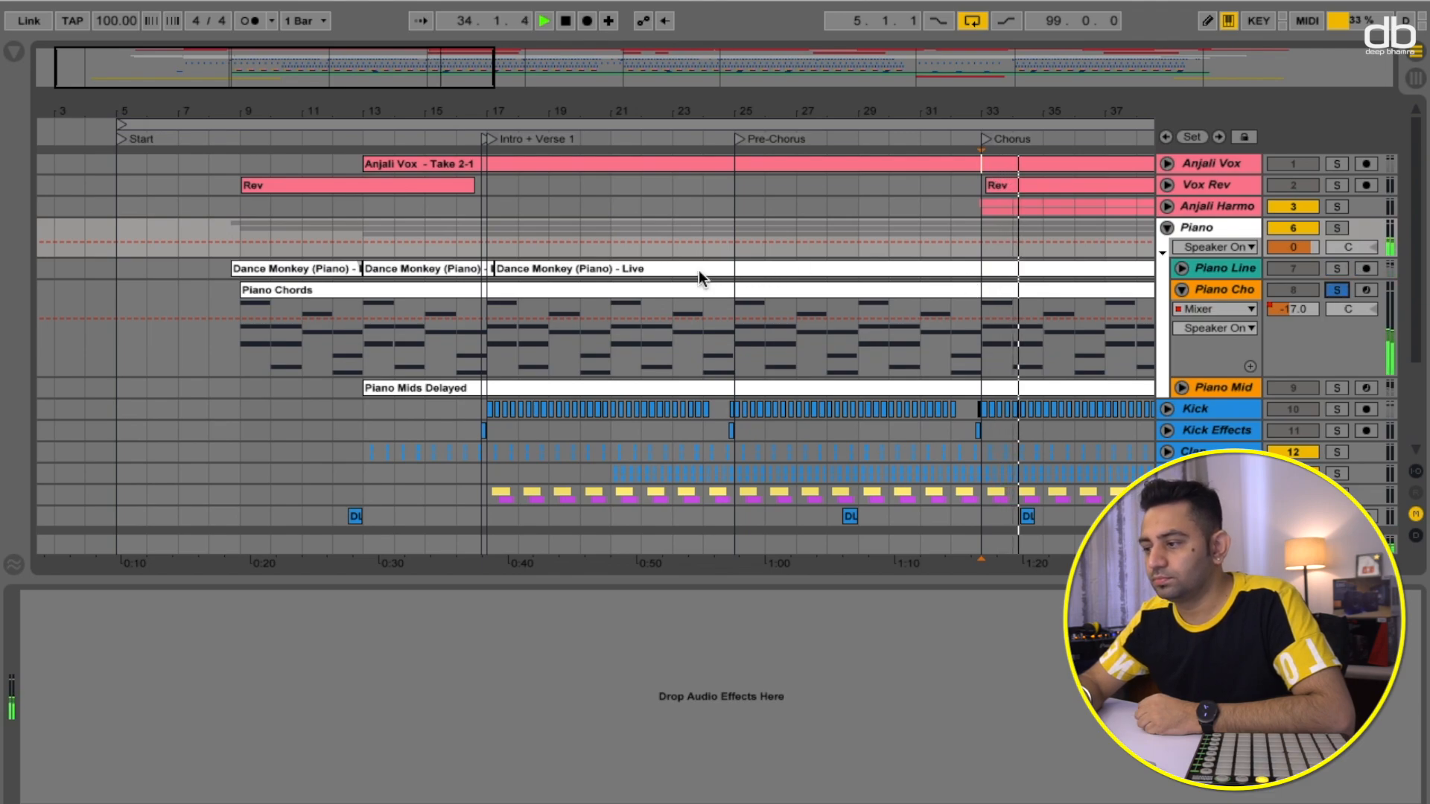
- Open the Piano Chords clip in the detail view and stop playback
scroll(820, 342, "right", 4)
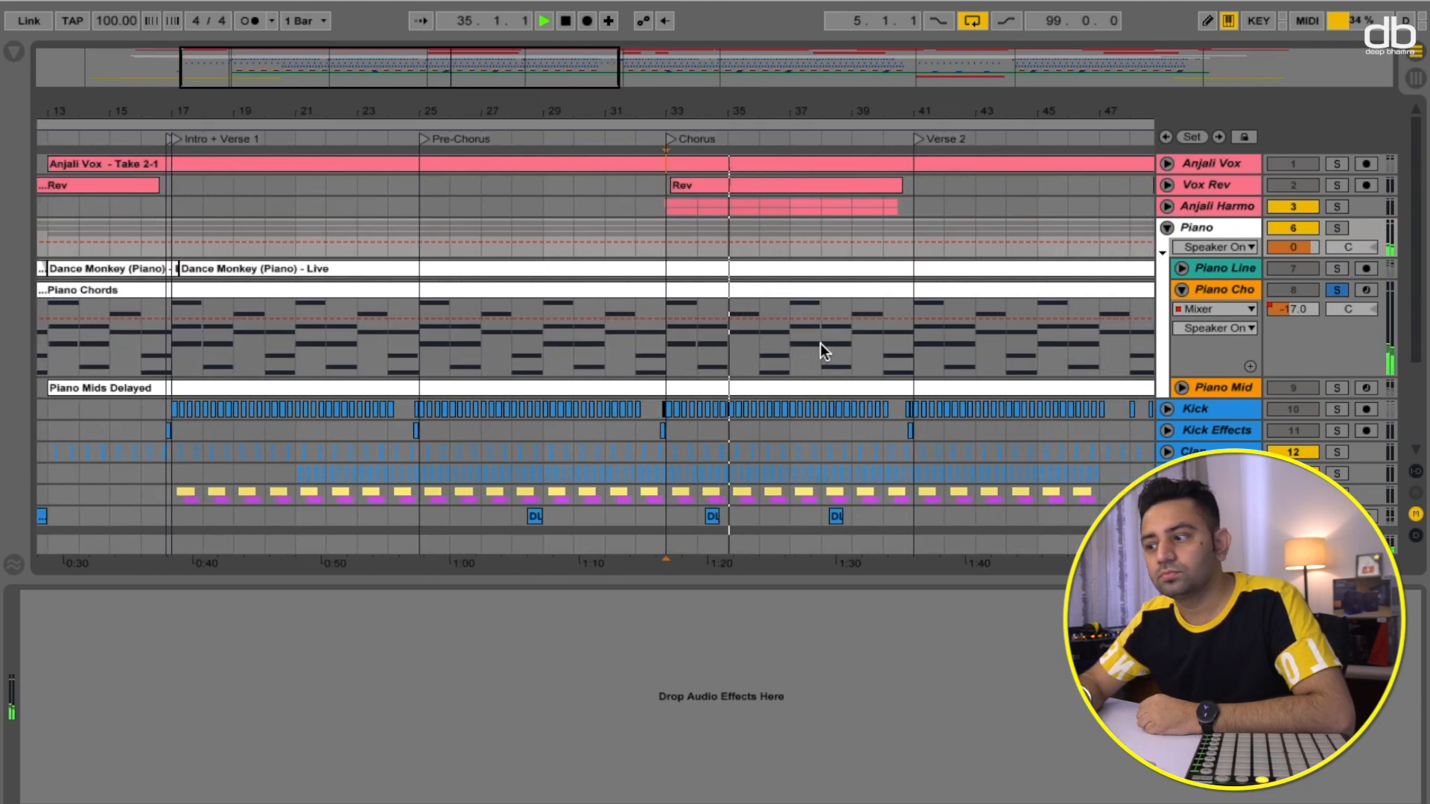
scroll(821, 343, "right", 1)
scroll(821, 342, "right", 1)
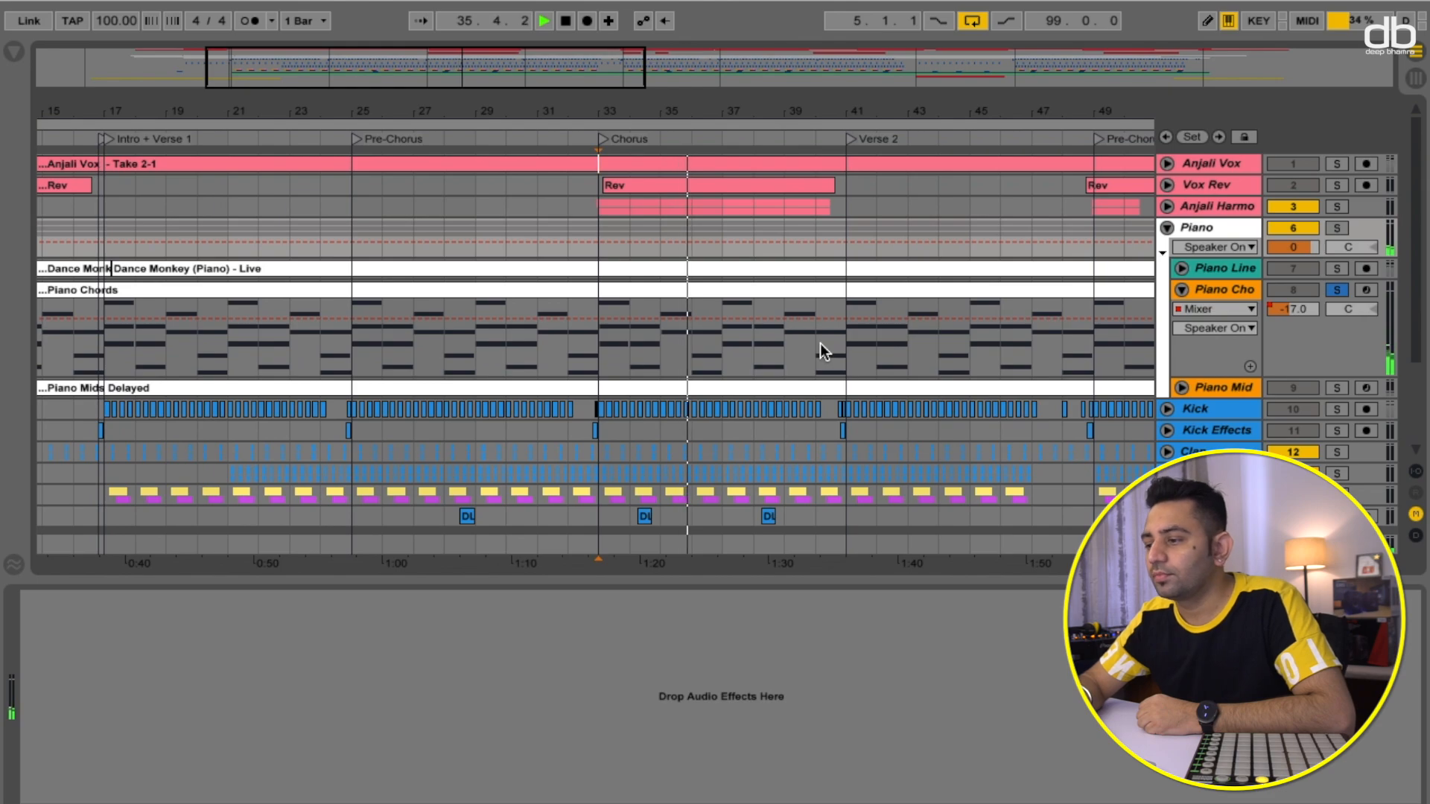
double_click(980, 294)
key("space")
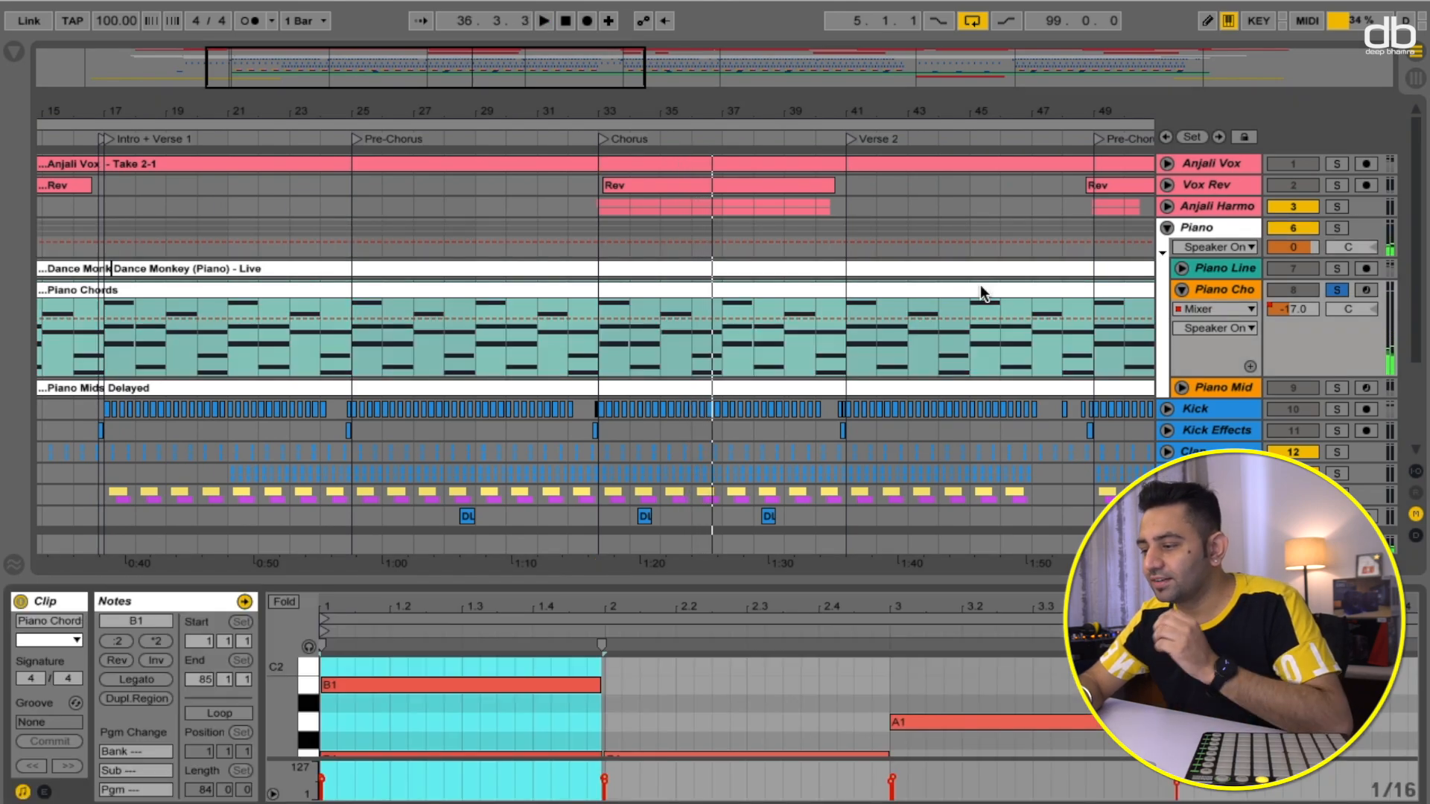
- Show the Piano Chords track's devices and scroll through the instrument and effect chain
left_click(1216, 288)
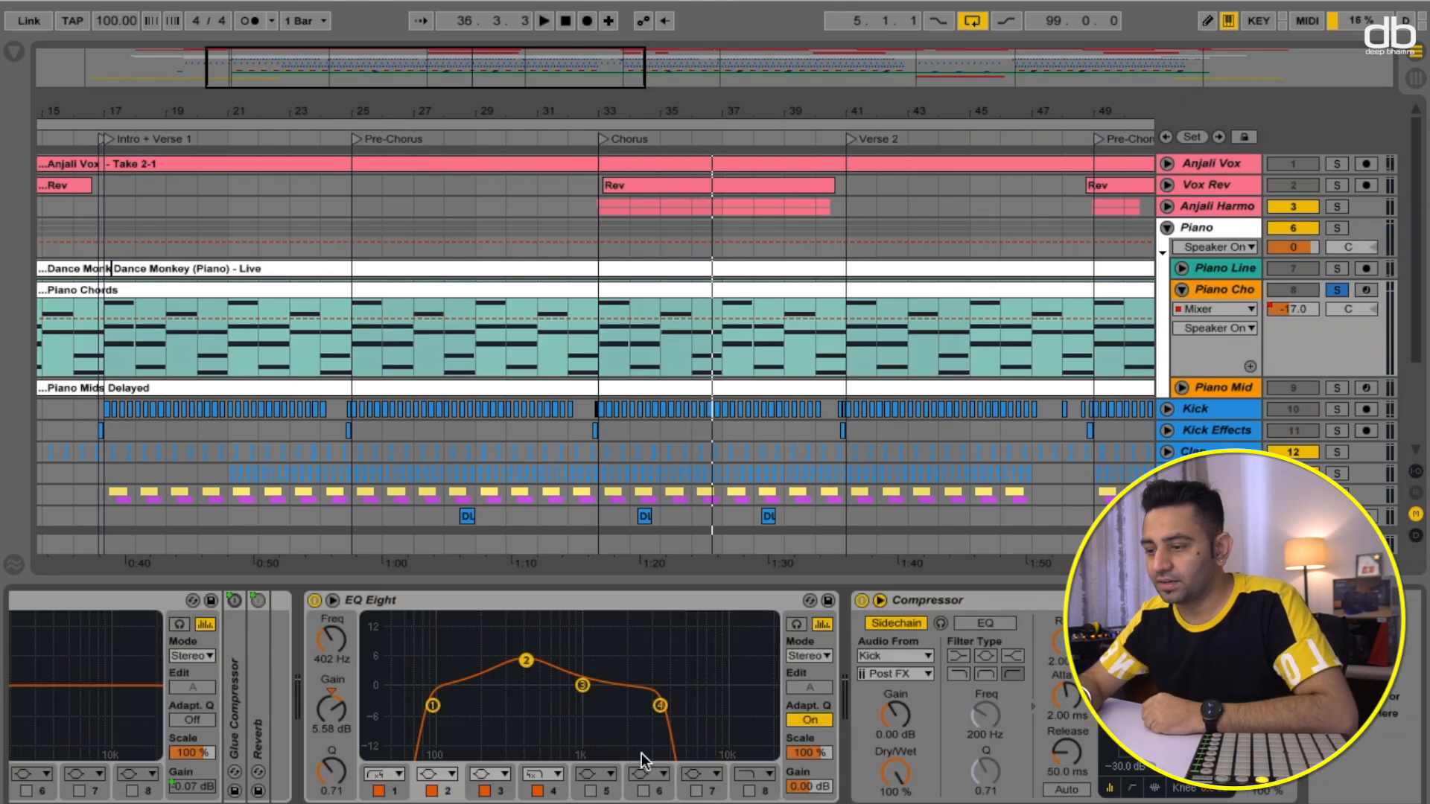
scroll(271, 775, "left", 10)
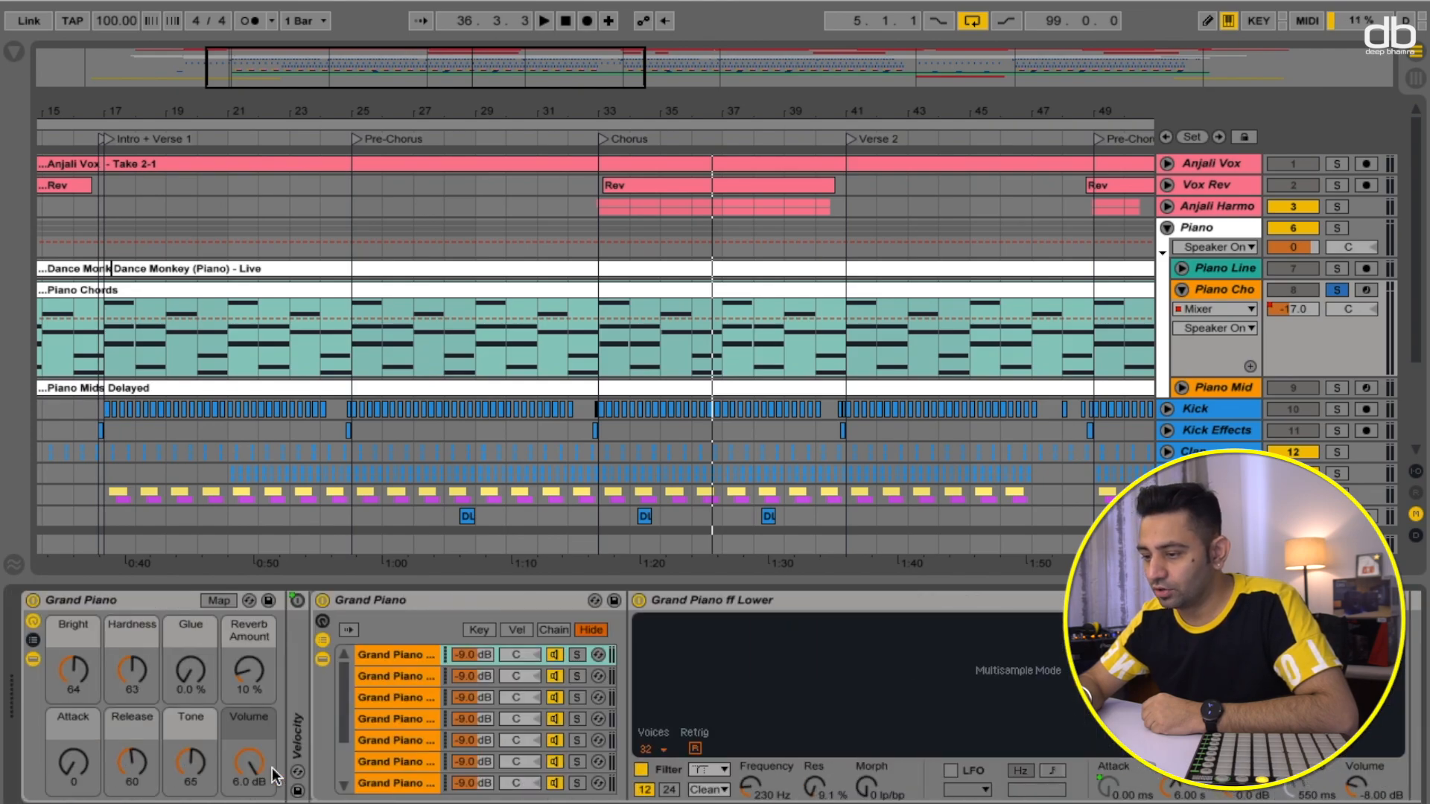
scroll(272, 775, "right", 8)
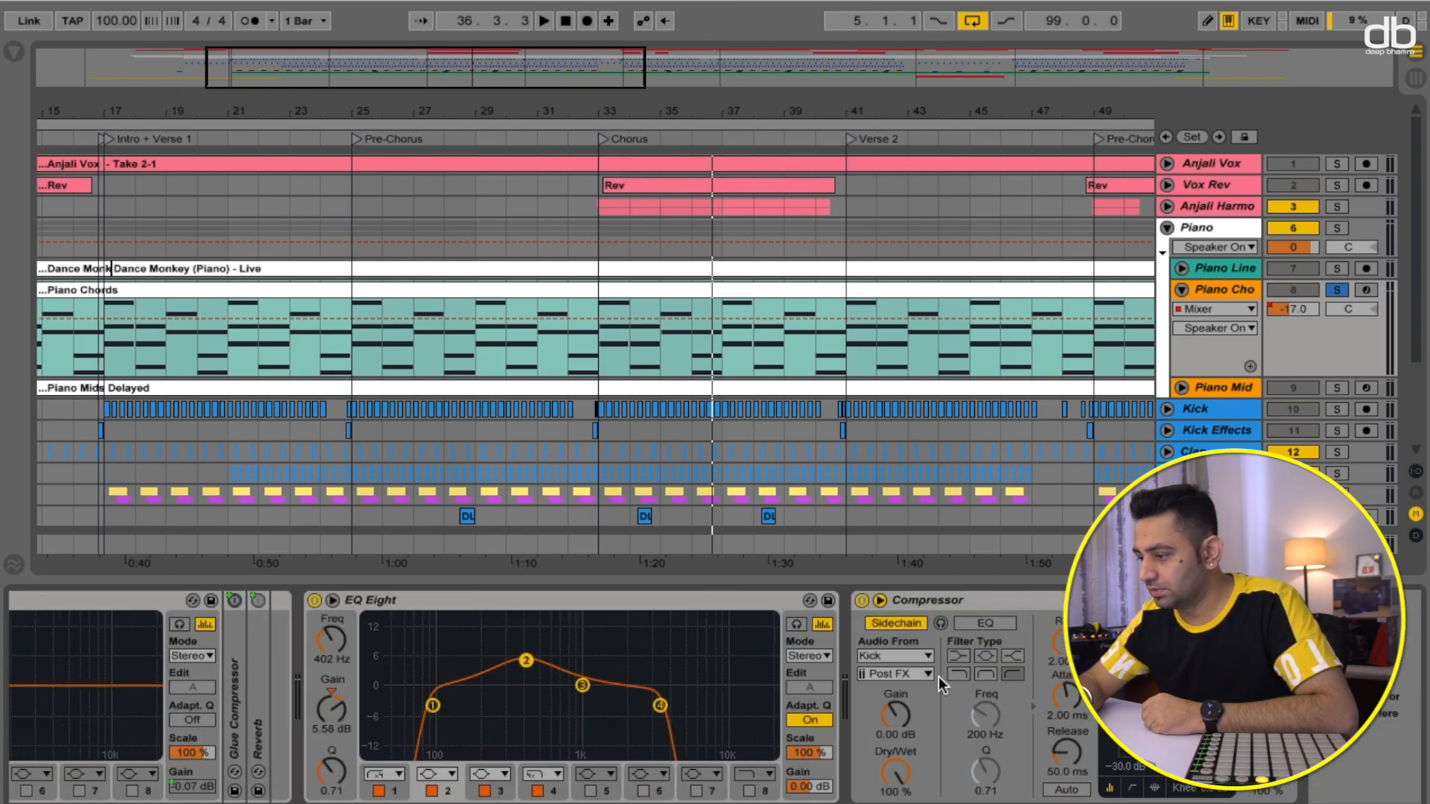
- Play the soloed Piano Chords from the Chorus locator
key("space")
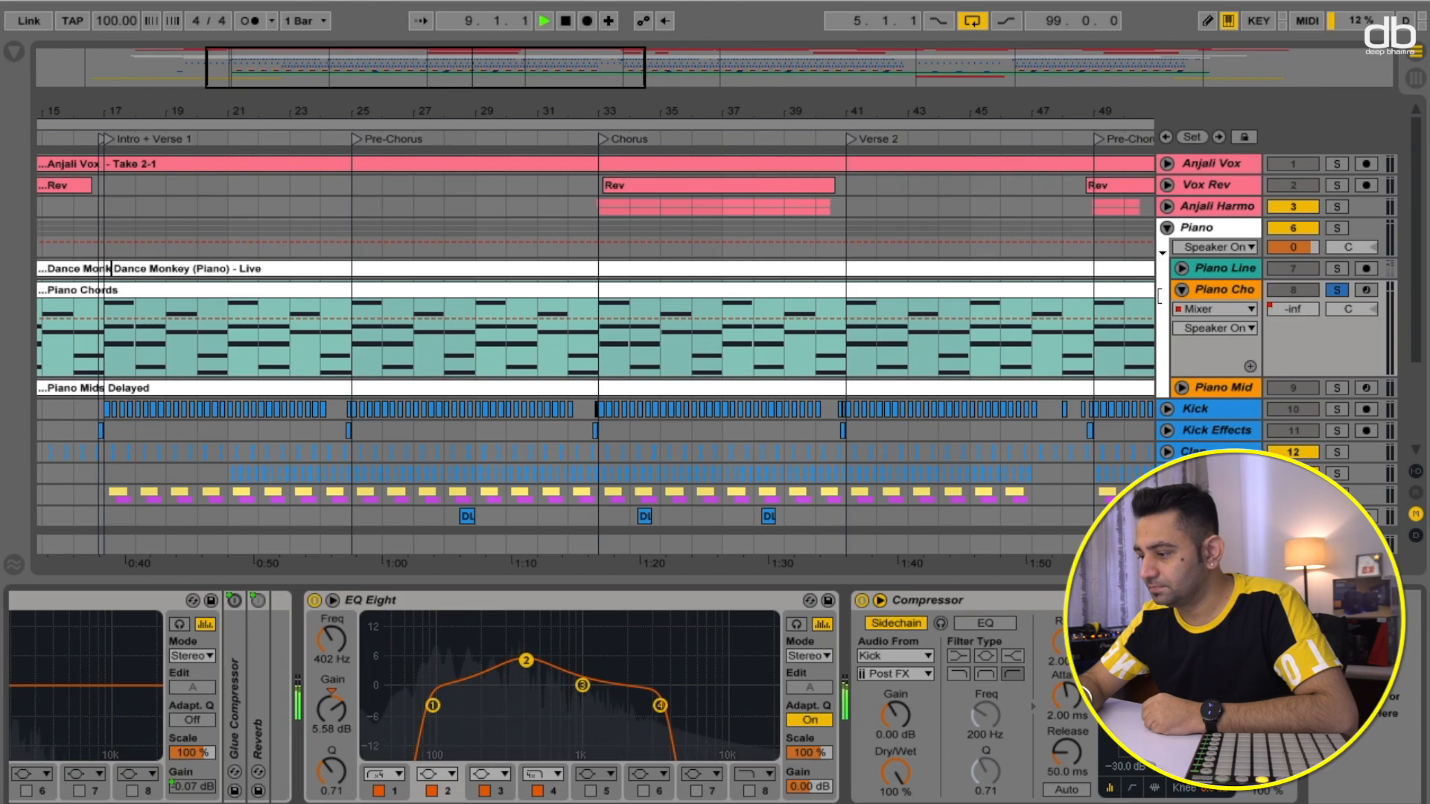
left_click(602, 139)
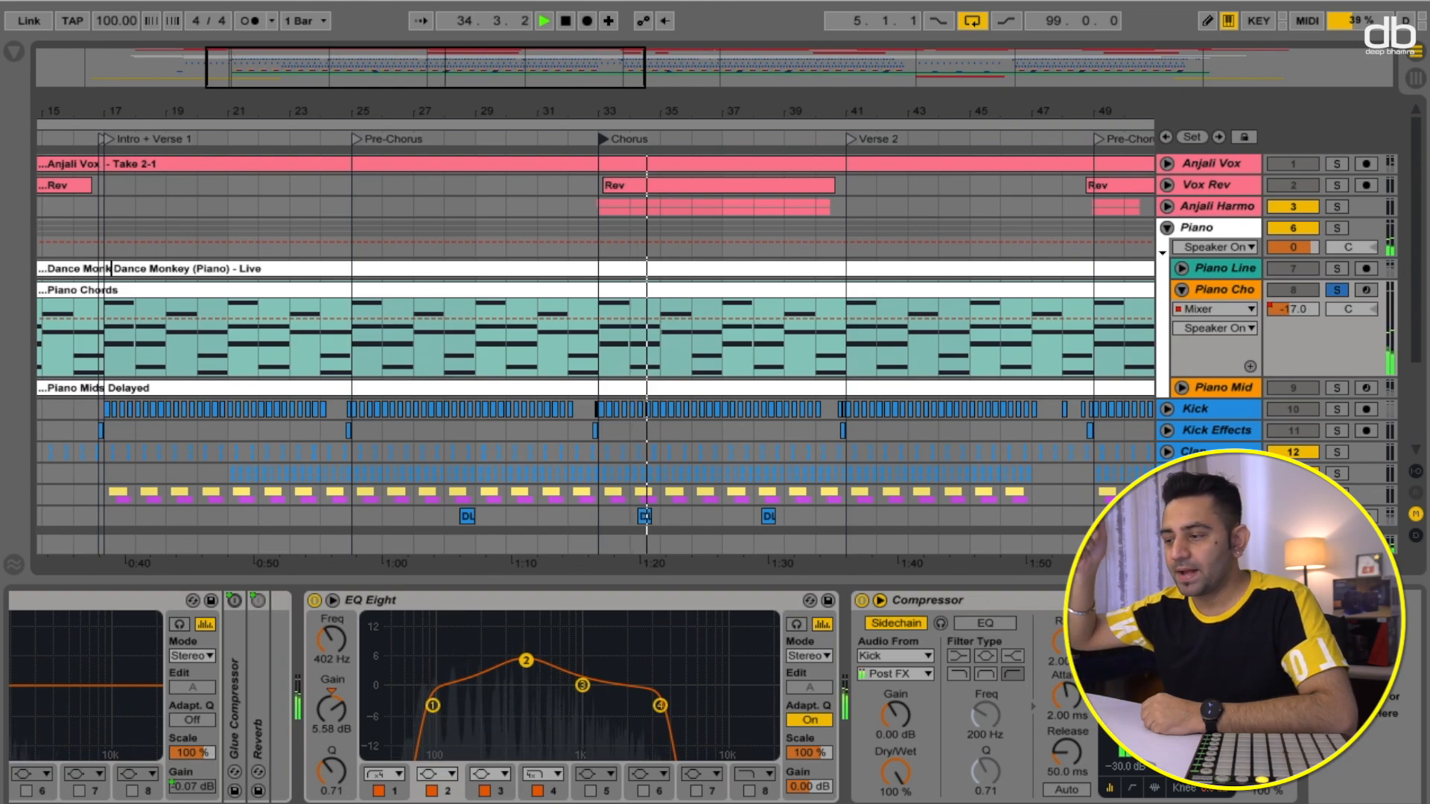
key("space")
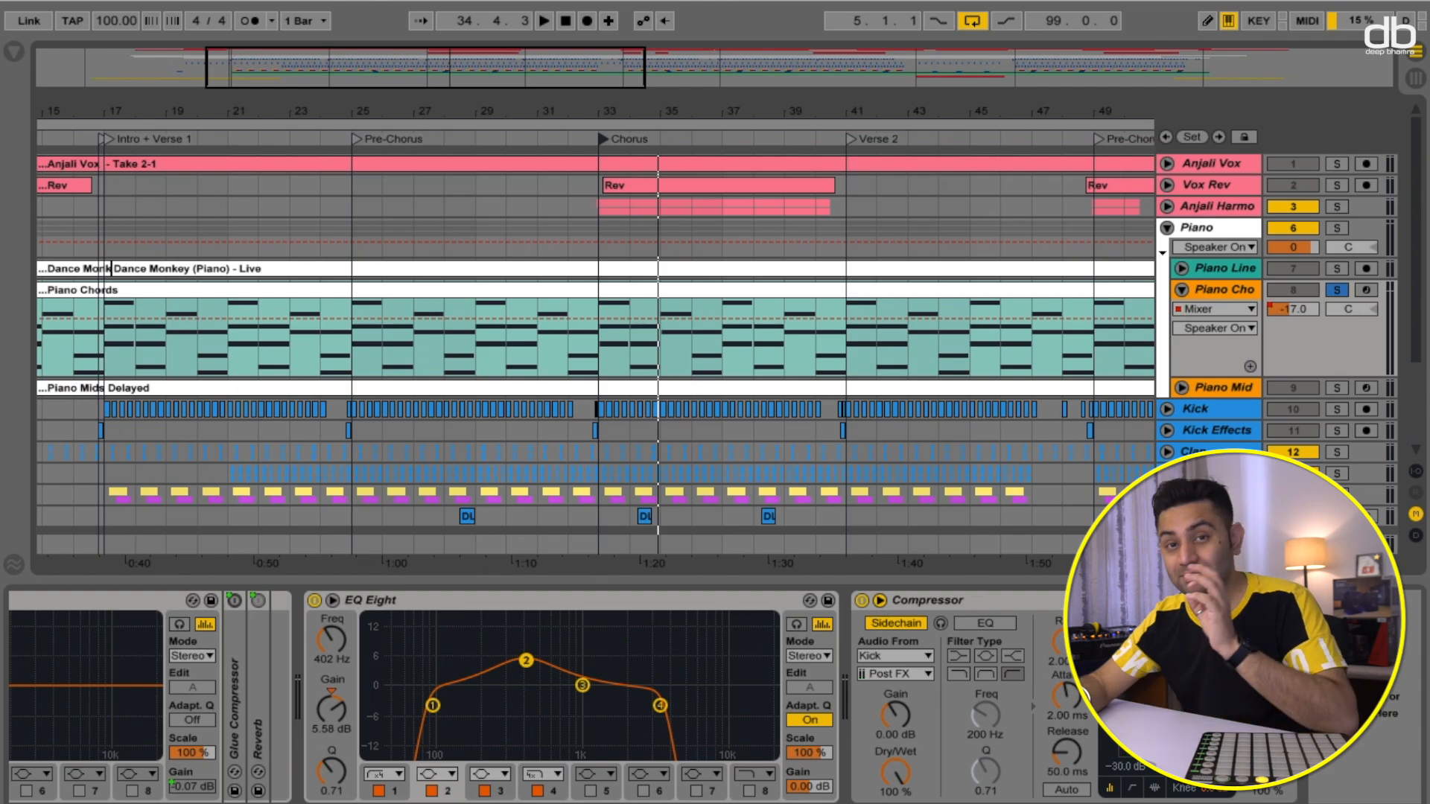
- Collapse Piano Chords, then expand and solo the Piano Mids track instead
left_click(1184, 291)
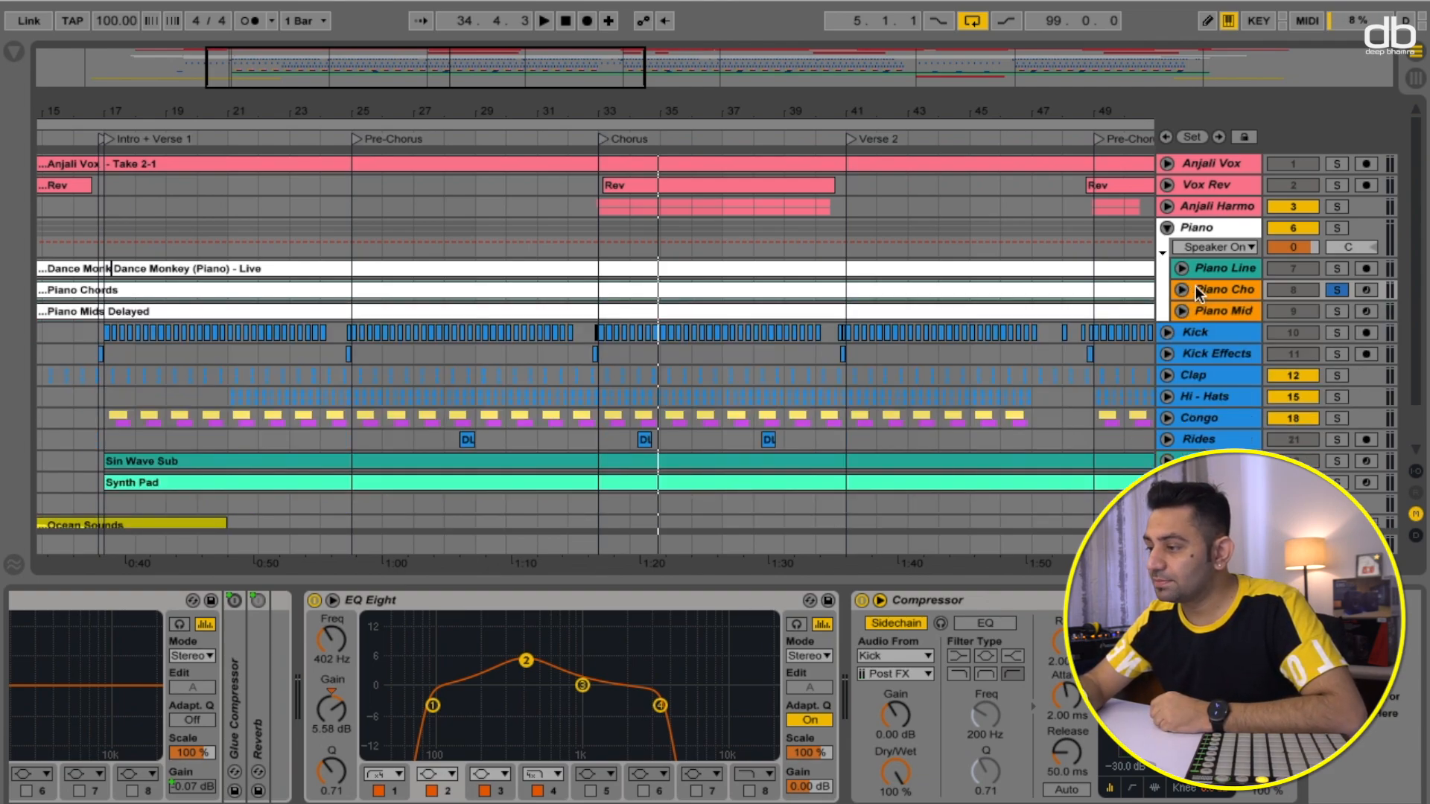
left_click(1181, 312)
left_click(1205, 308)
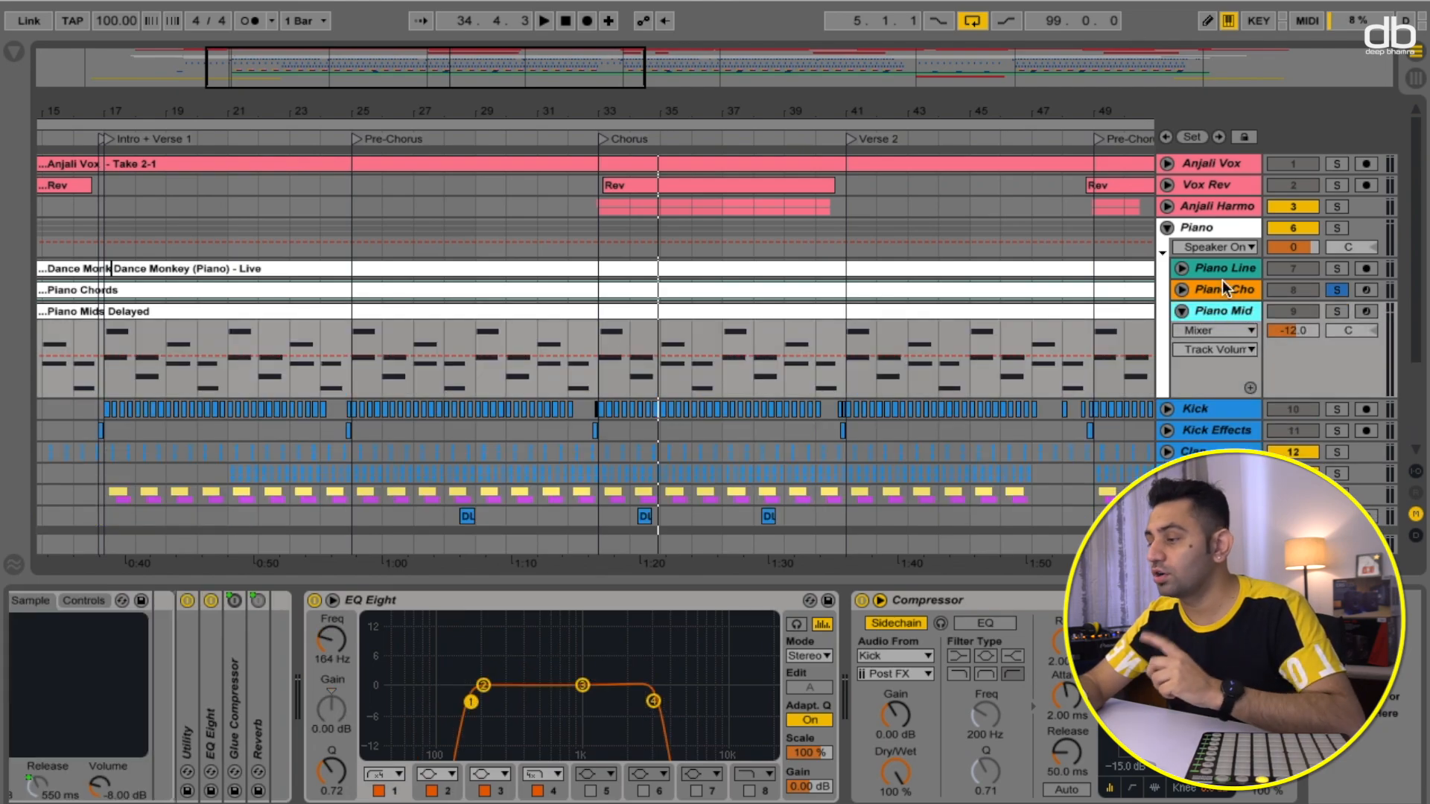
left_click(1335, 311)
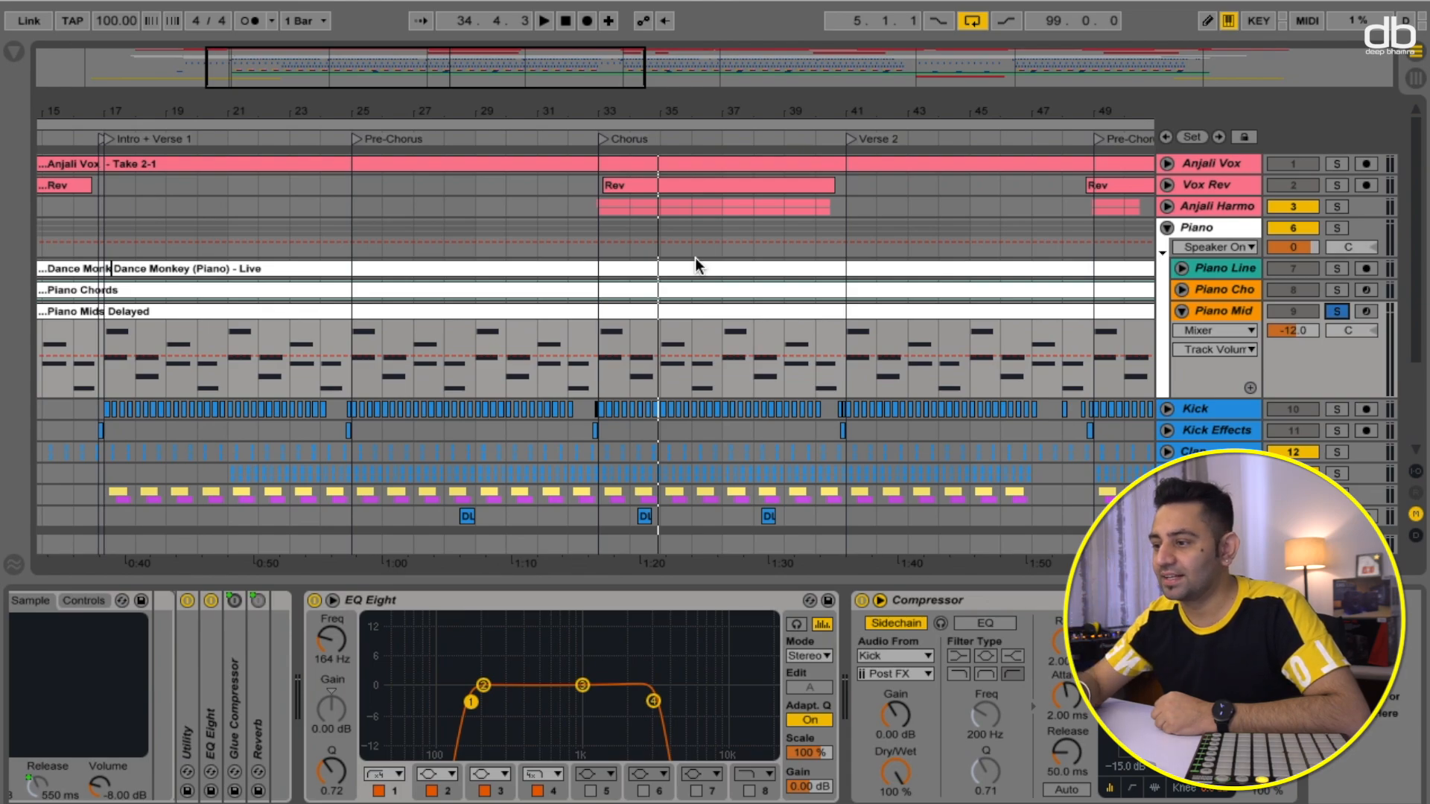
- Play the soloed Piano Mids track from the Chorus locator
left_click(599, 135)
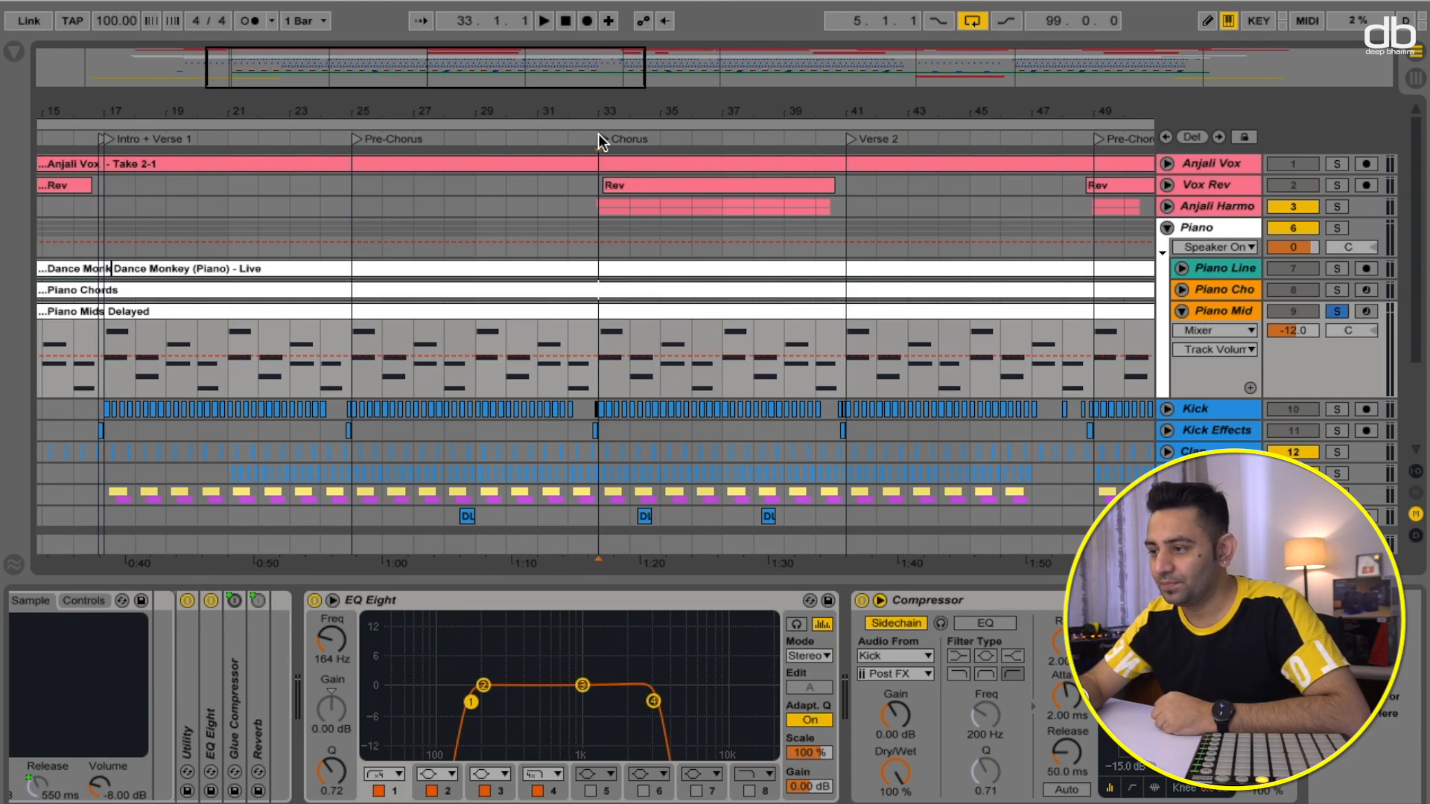
key("space")
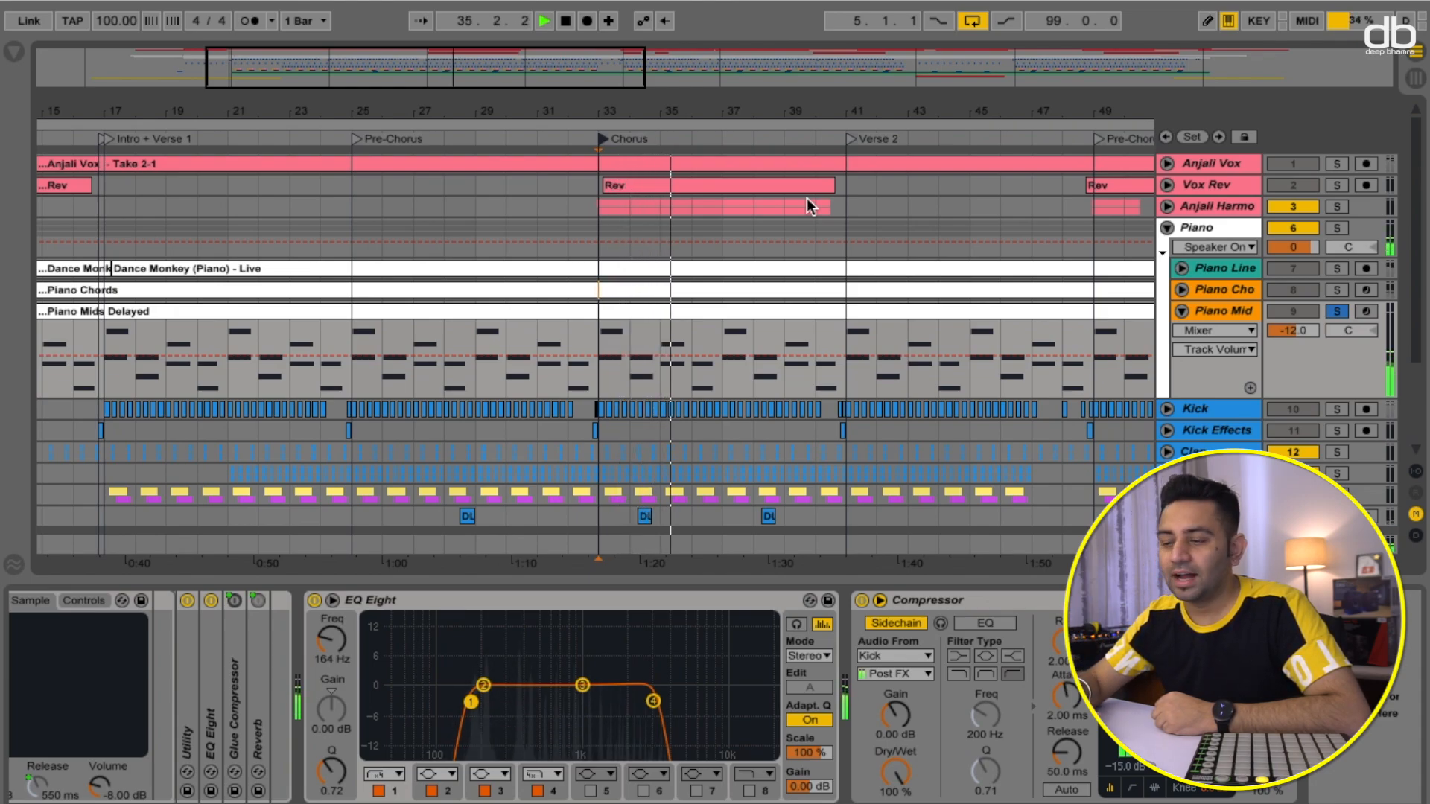
key("space")
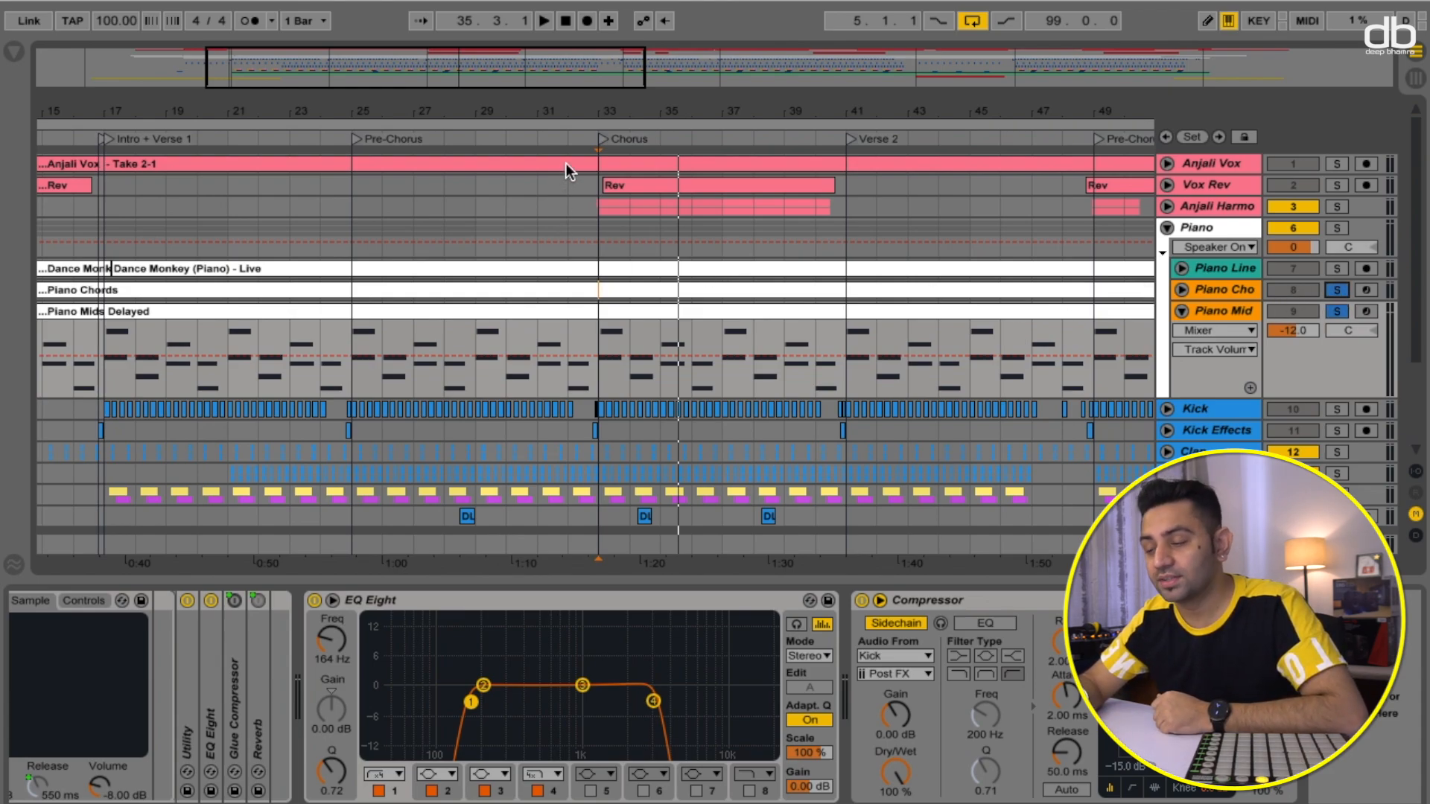
- Add Piano Line to the soloed piano tracks and audition them together from the Chorus locator
left_click(601, 140)
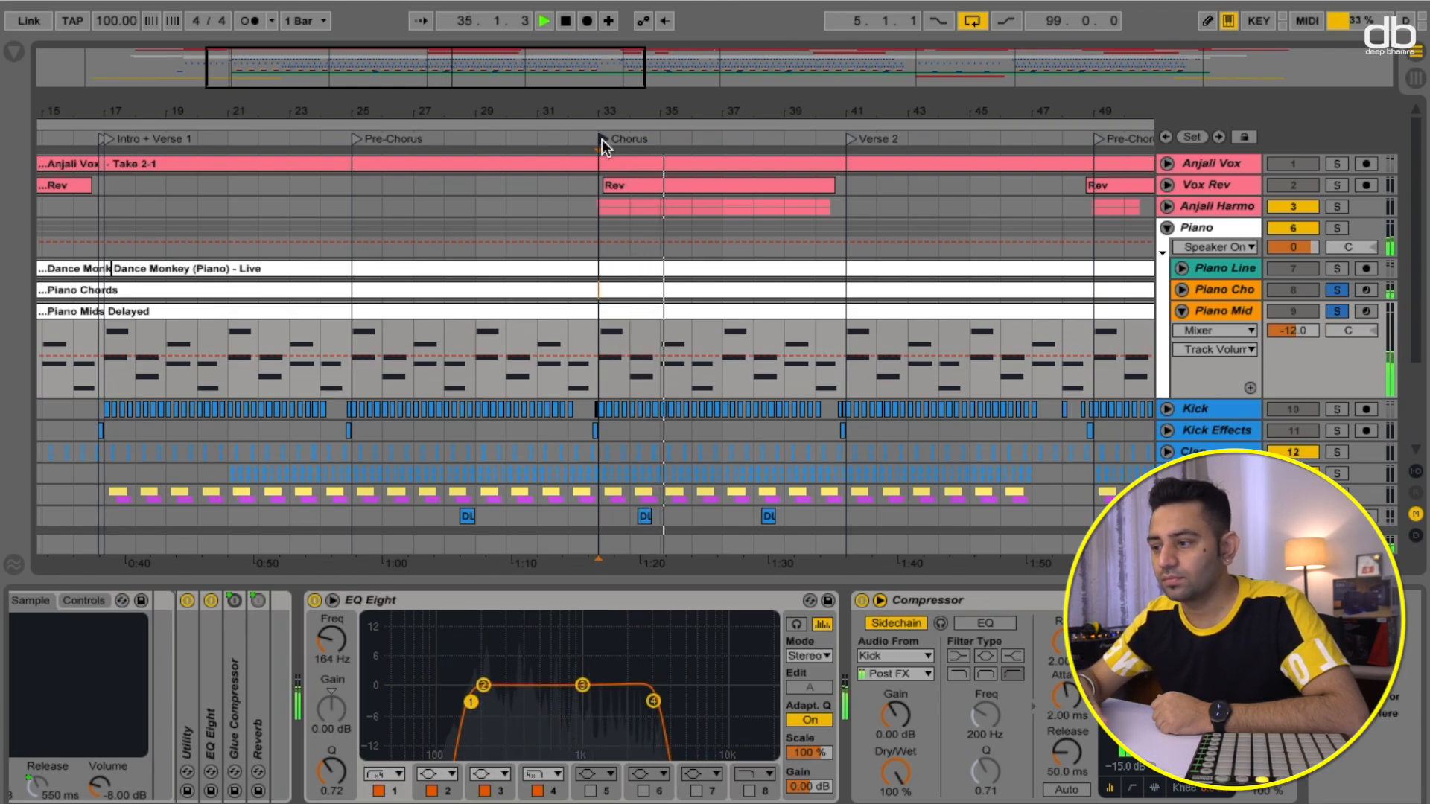
key("space")
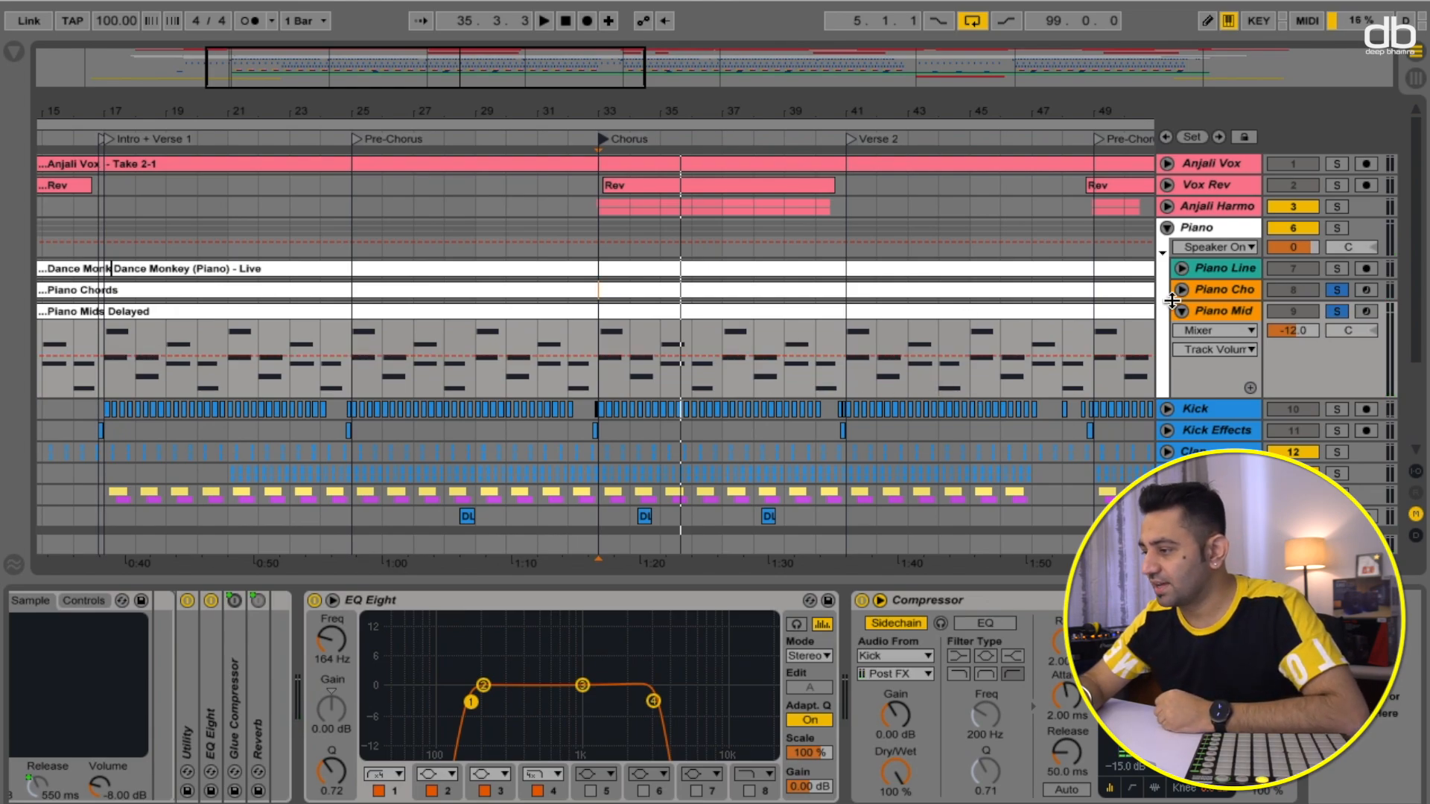
left_click(1339, 271)
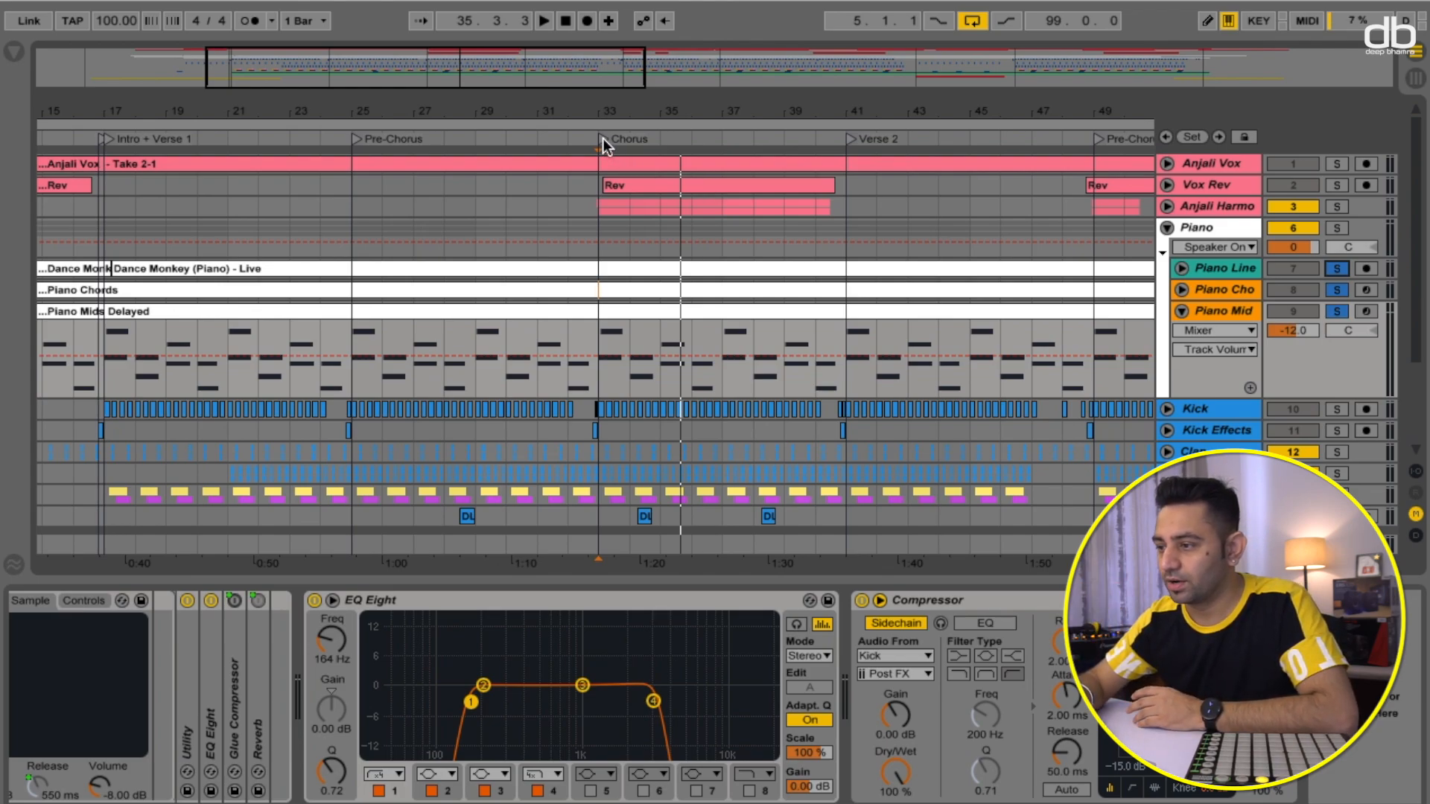
left_click(602, 138)
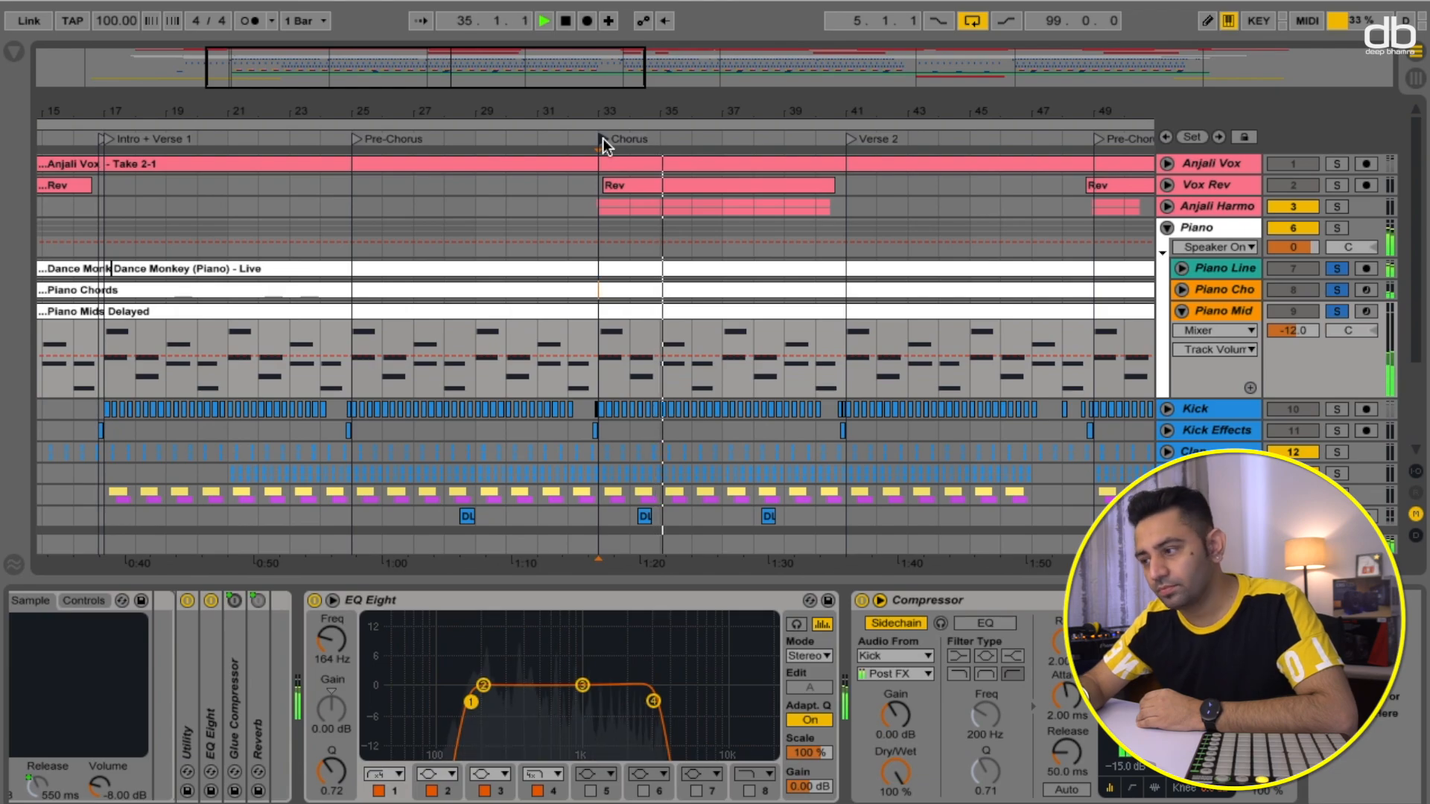
key("space")
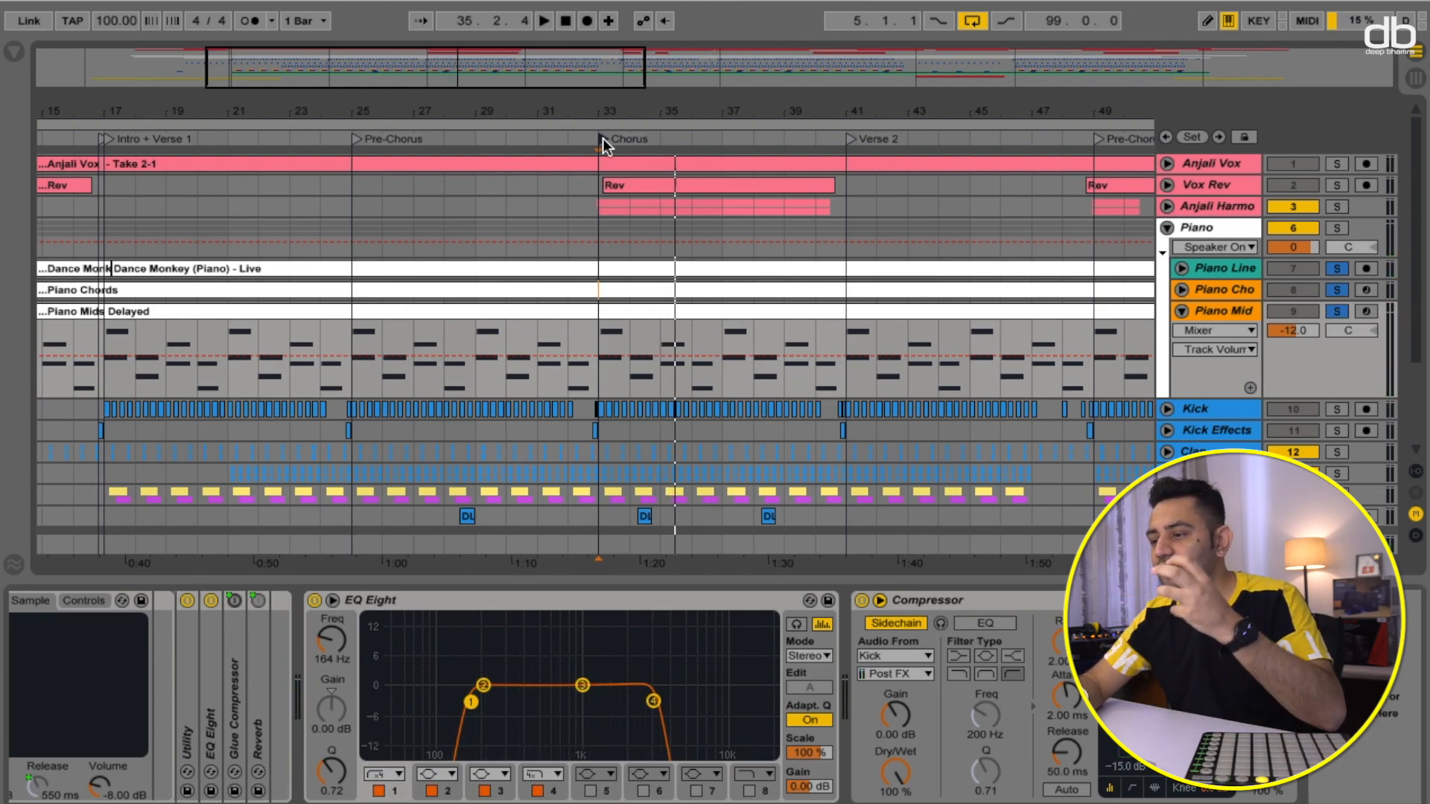
- Solo all three piano tracks, the Piano group and the lead vocal, then play from the Pre-Chorus locator
left_click(1338, 269)
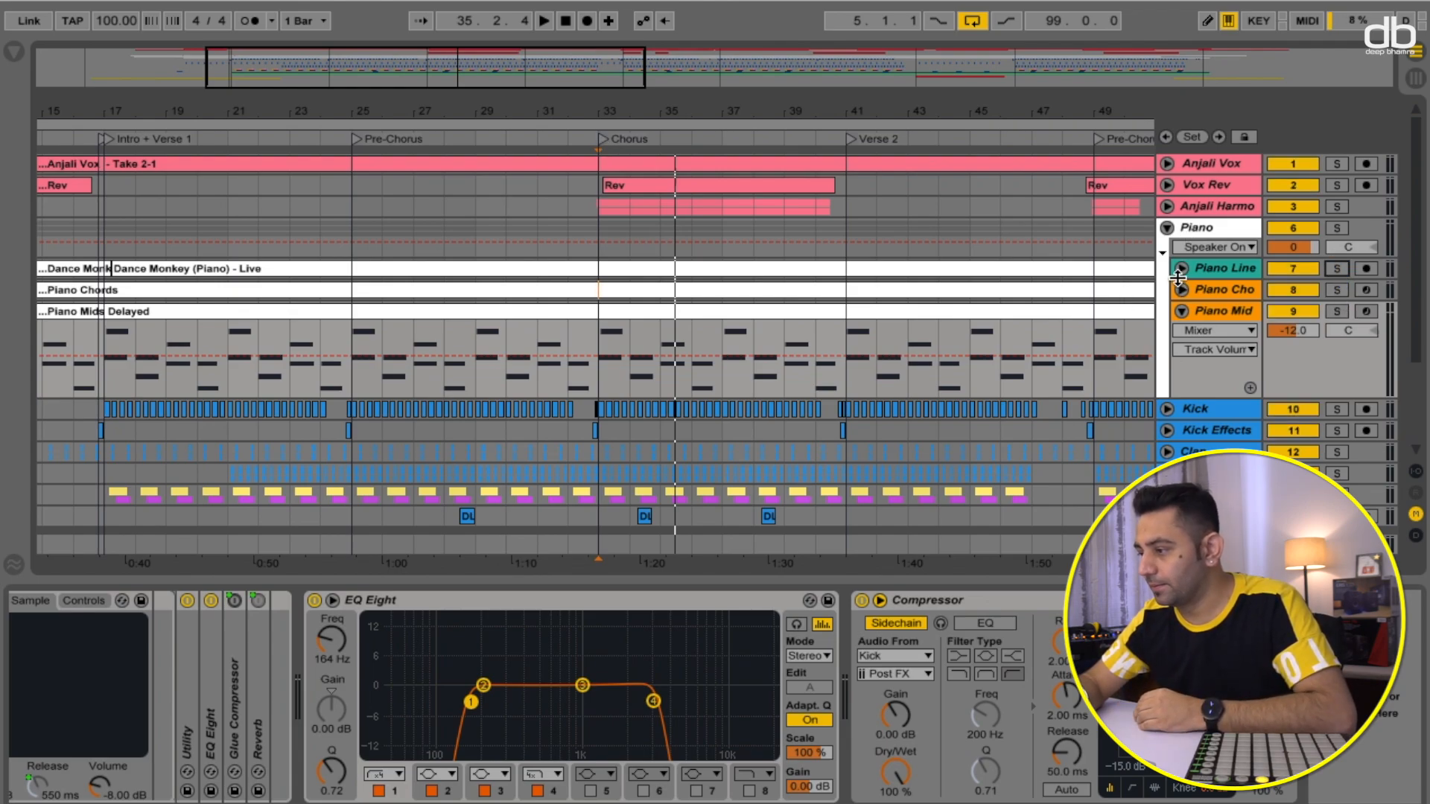
left_click(1337, 310)
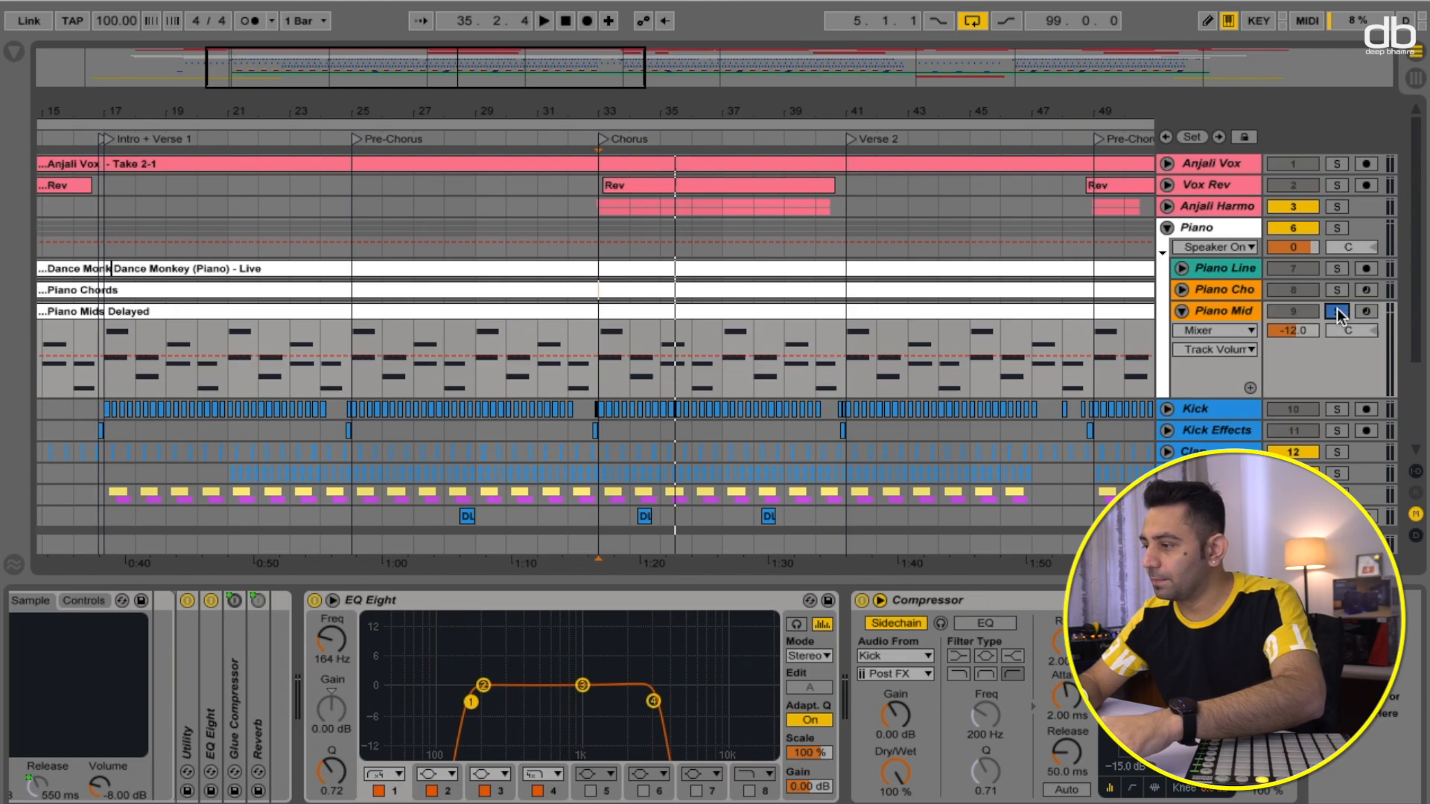
left_click(1338, 290, "ctrl")
left_click(1337, 269, "ctrl")
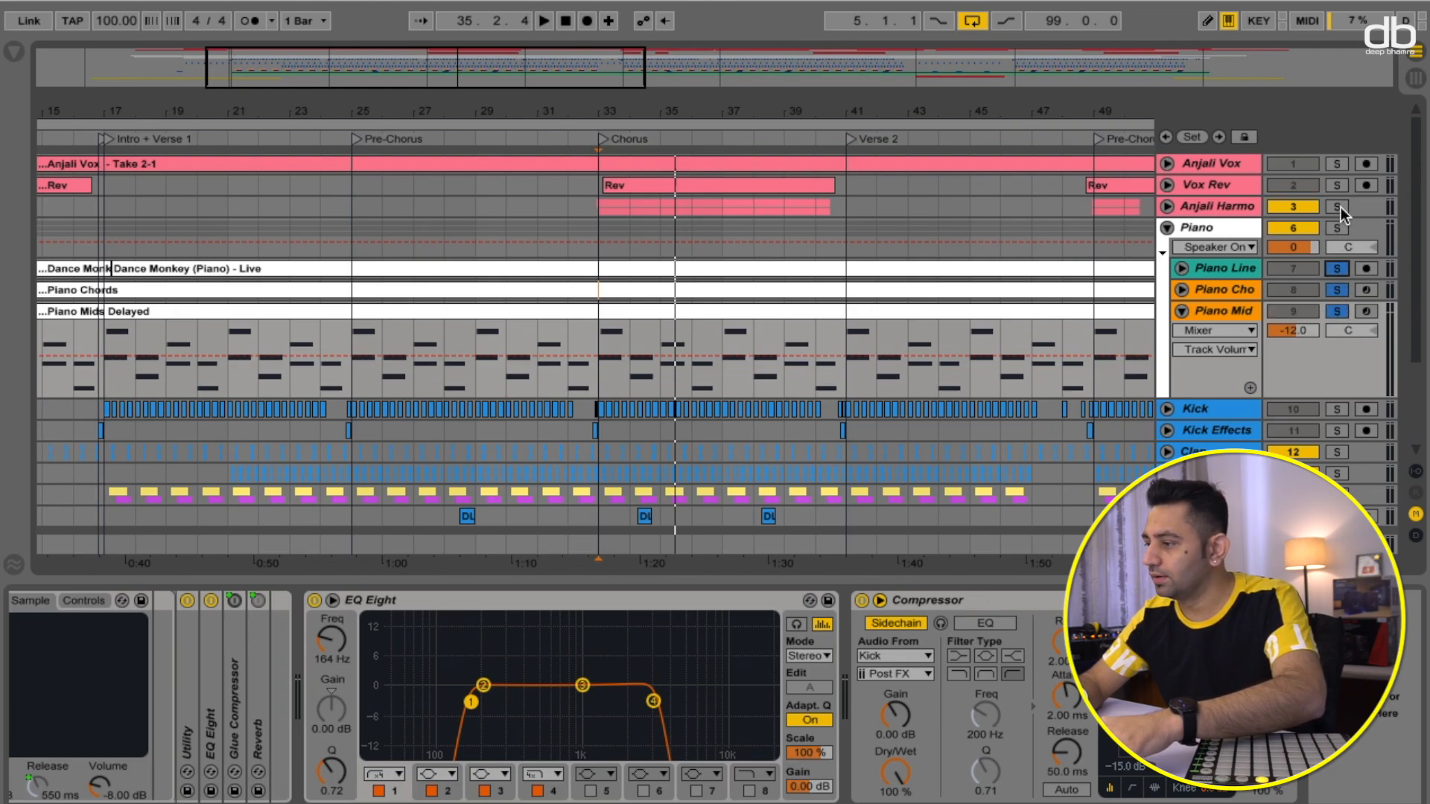
left_click(1338, 228, "ctrl")
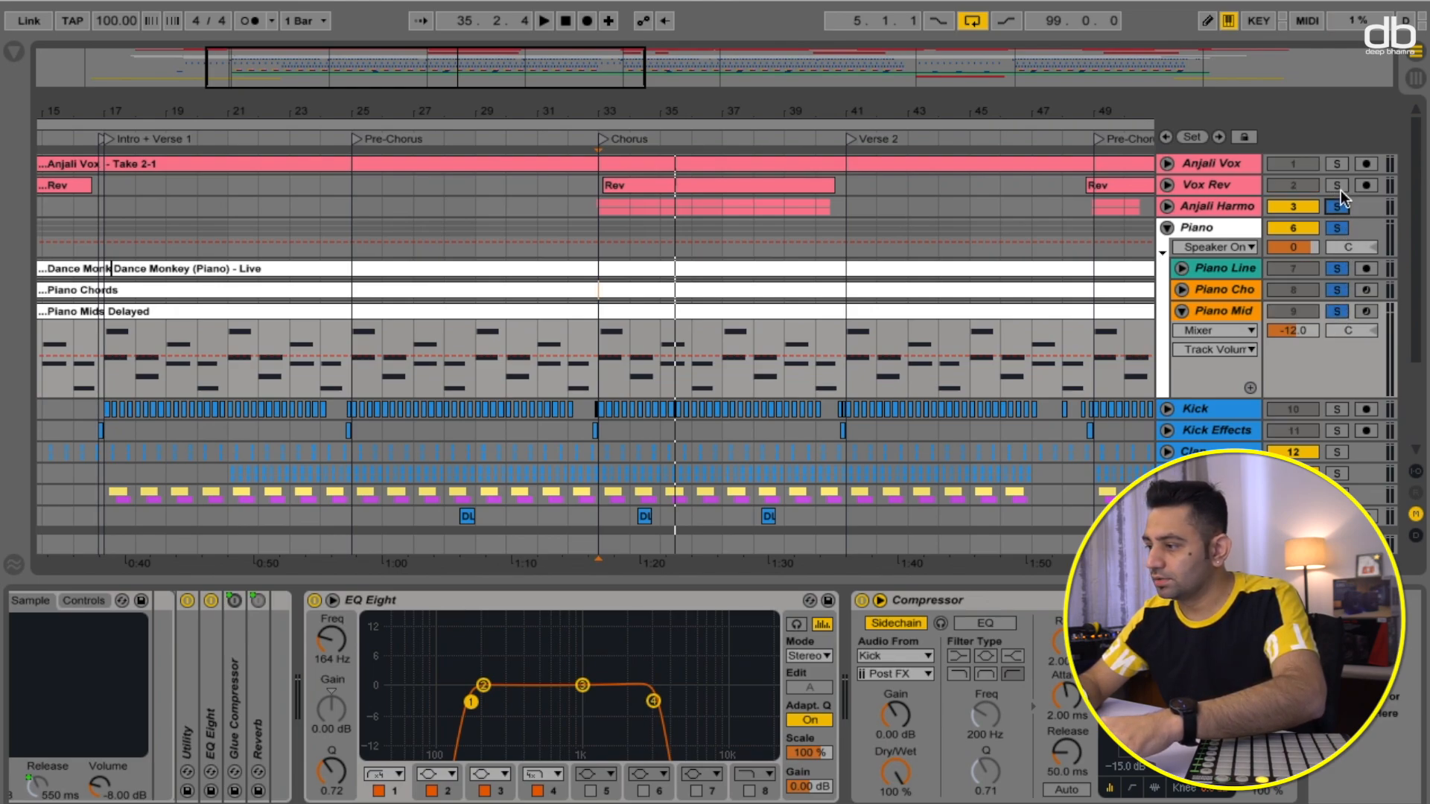
left_click(1337, 185, "ctrl")
left_click(1337, 163, "ctrl")
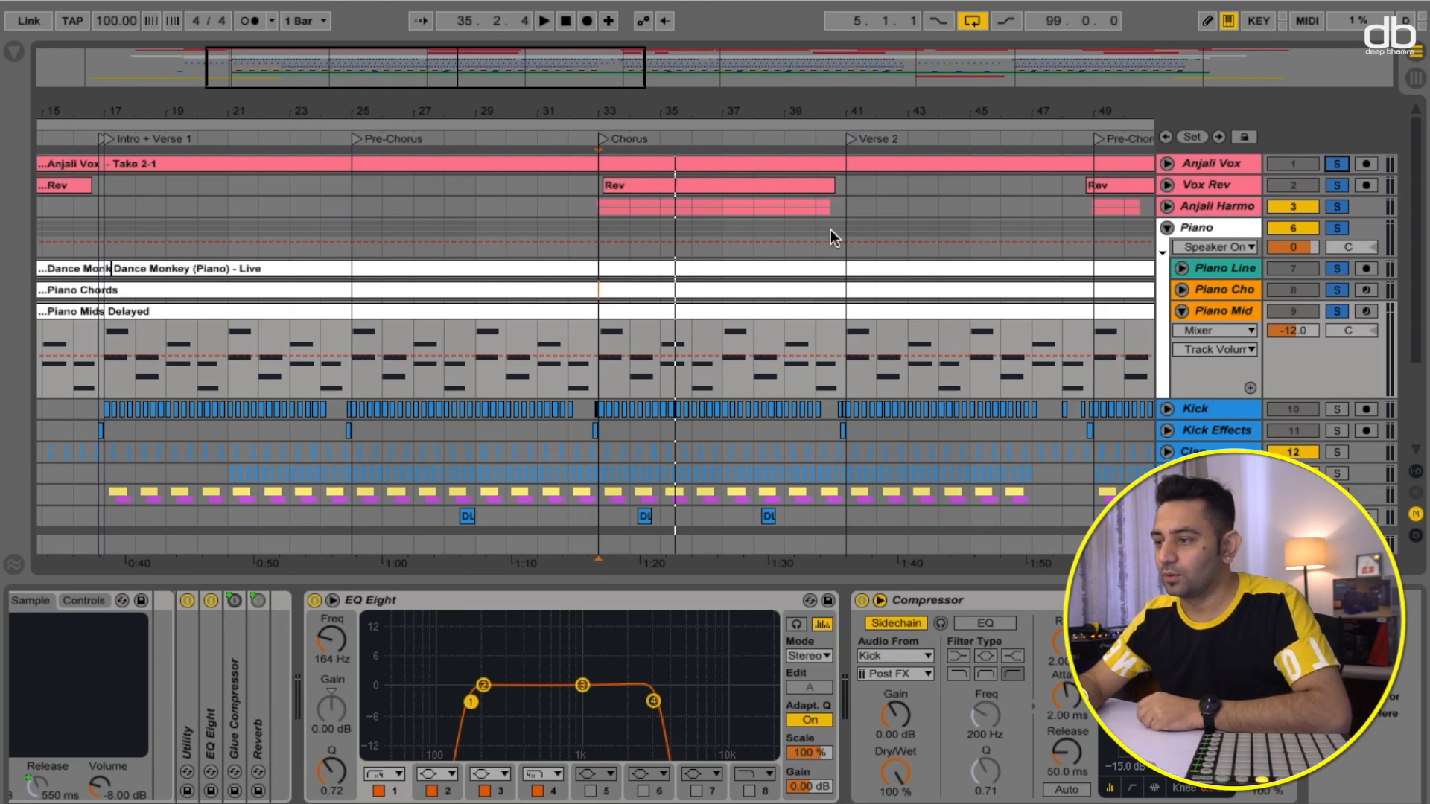
left_click(356, 139)
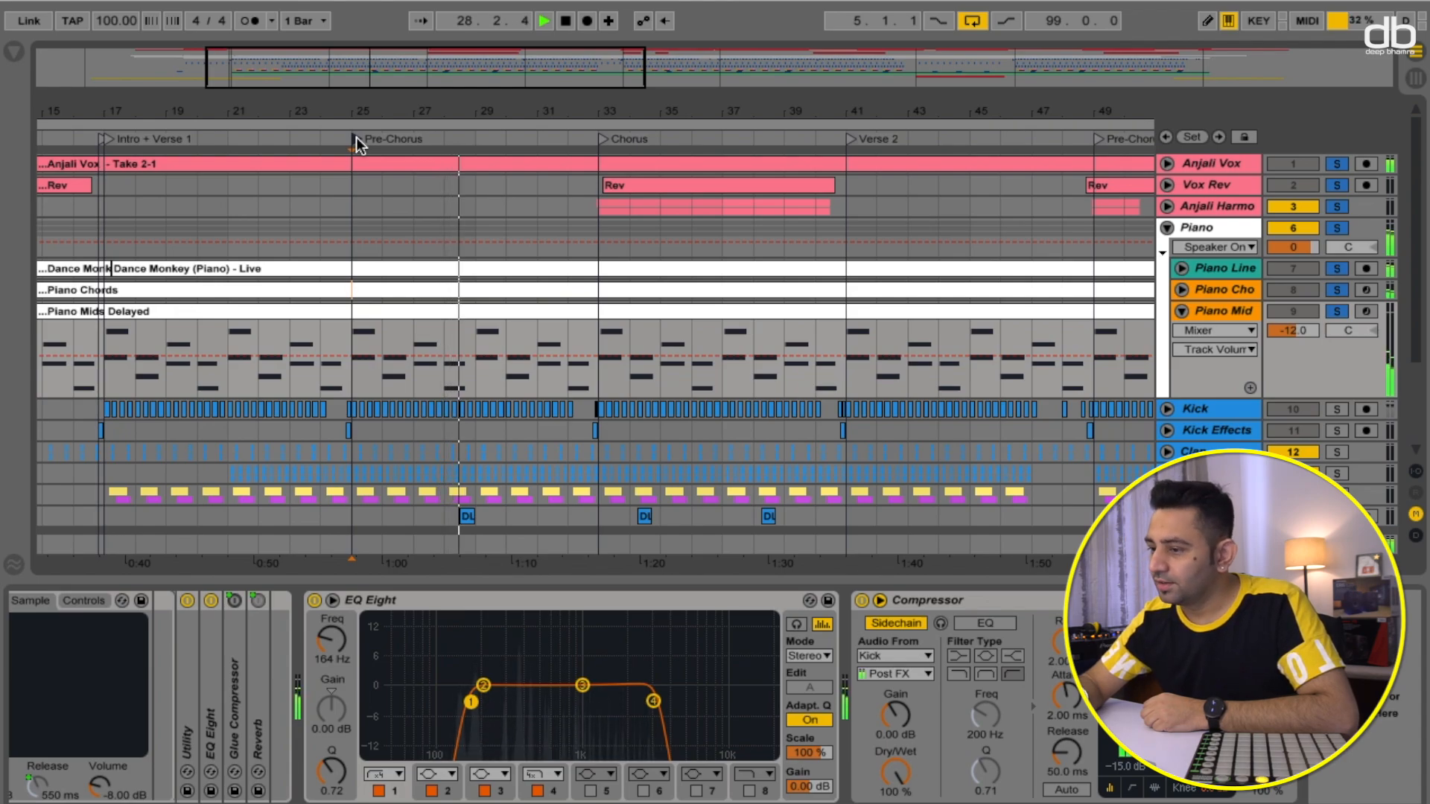
key("space")
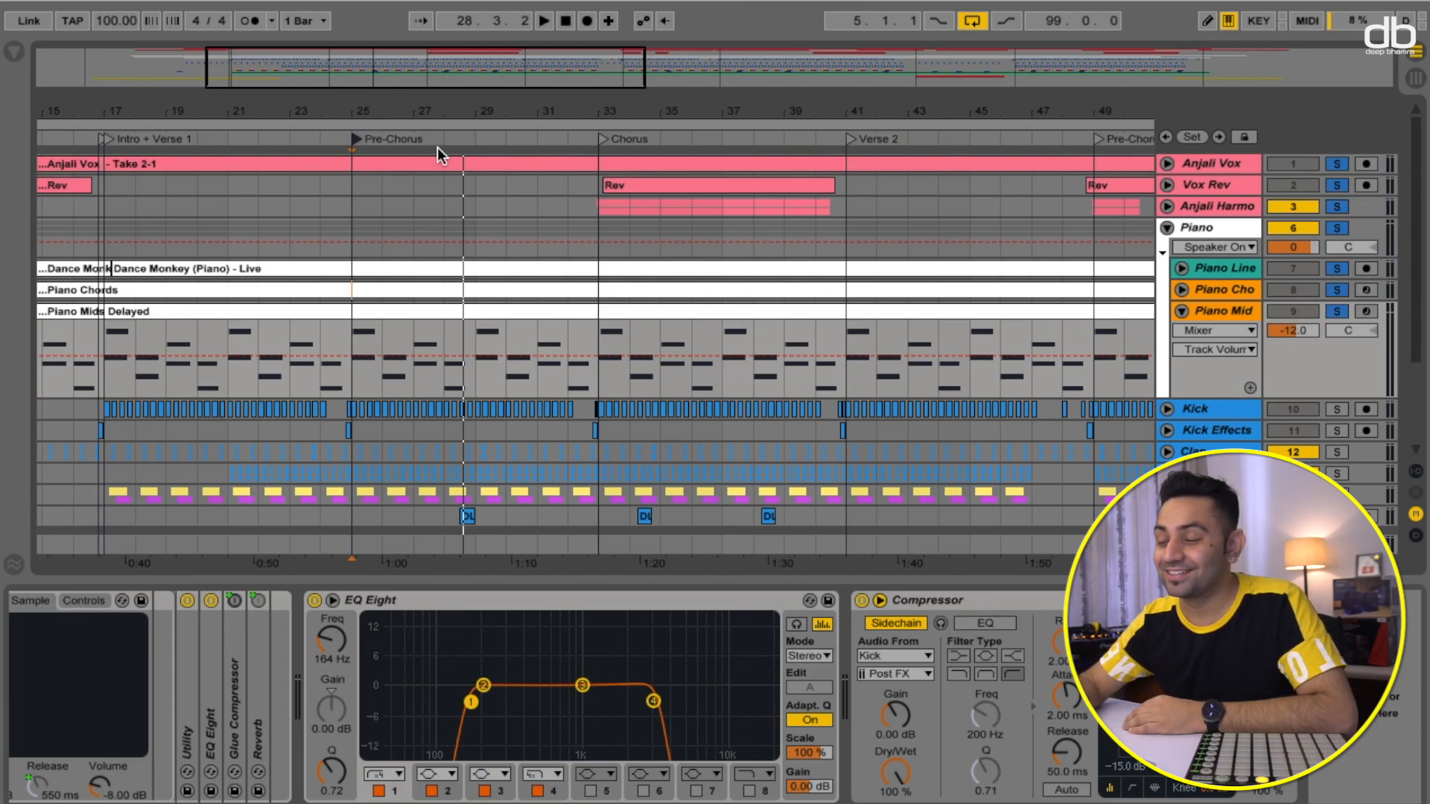
- Clear the solos and collapse the Piano group
left_click(1341, 313)
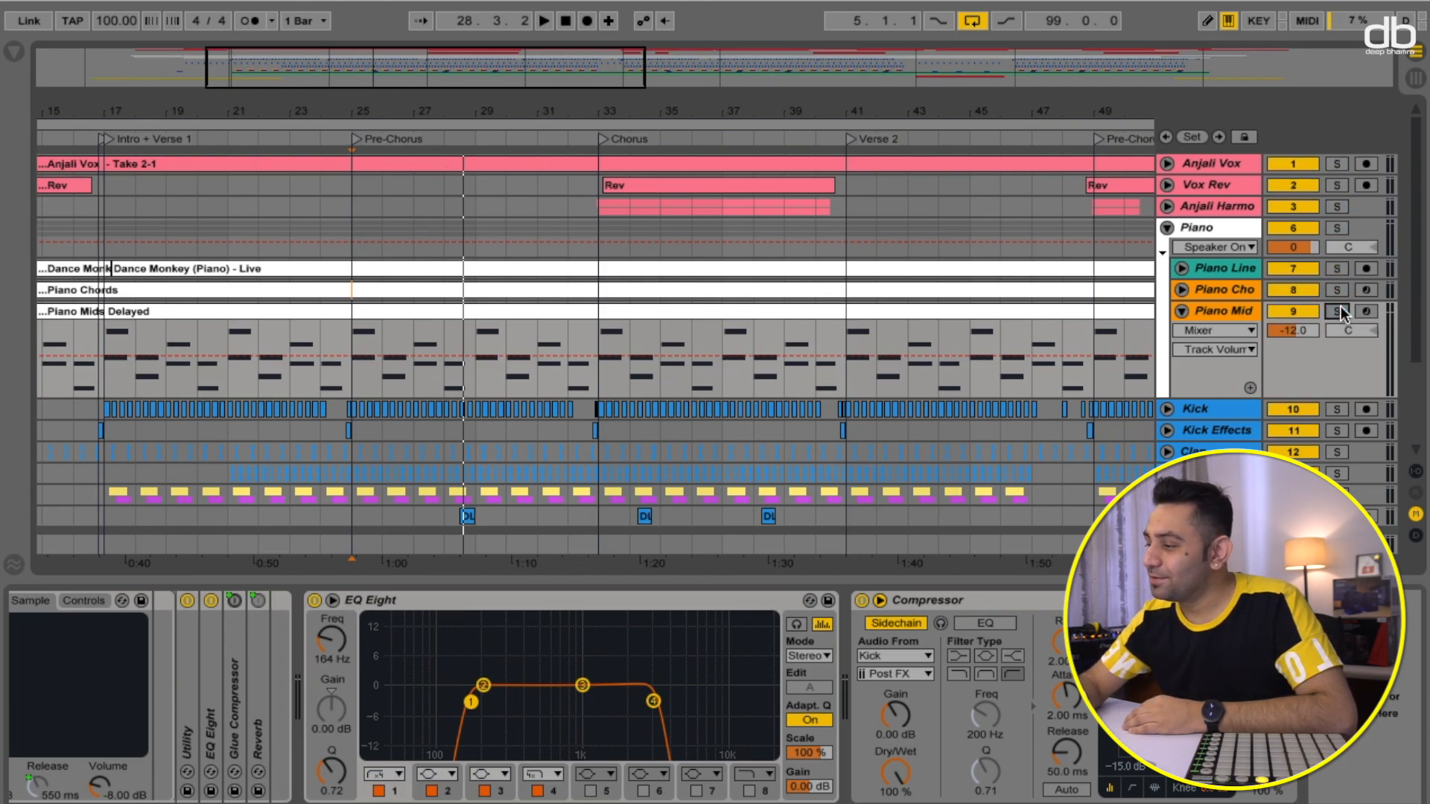
scroll(1298, 337, "down", 3)
scroll(1297, 337, "up", 3)
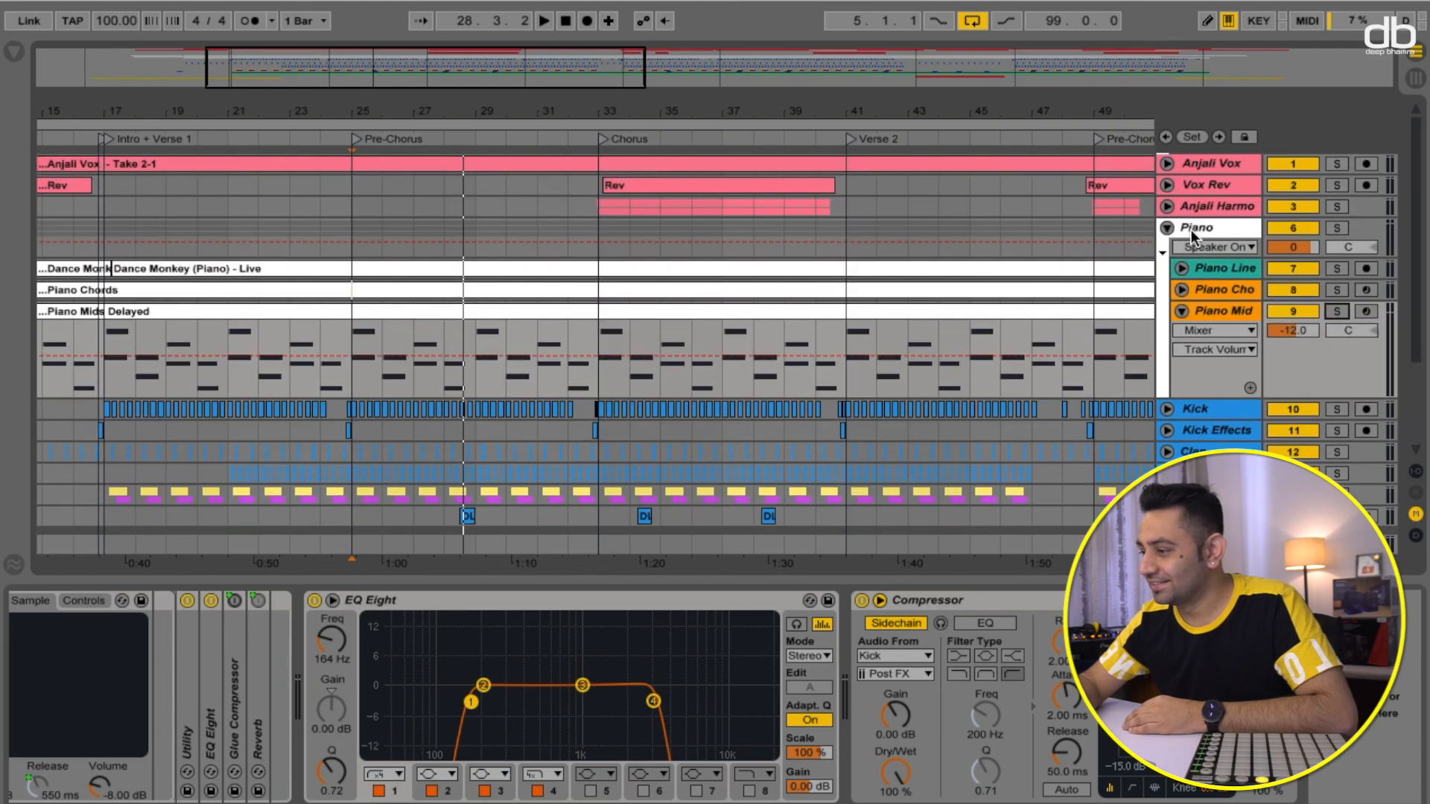
left_click(1168, 226)
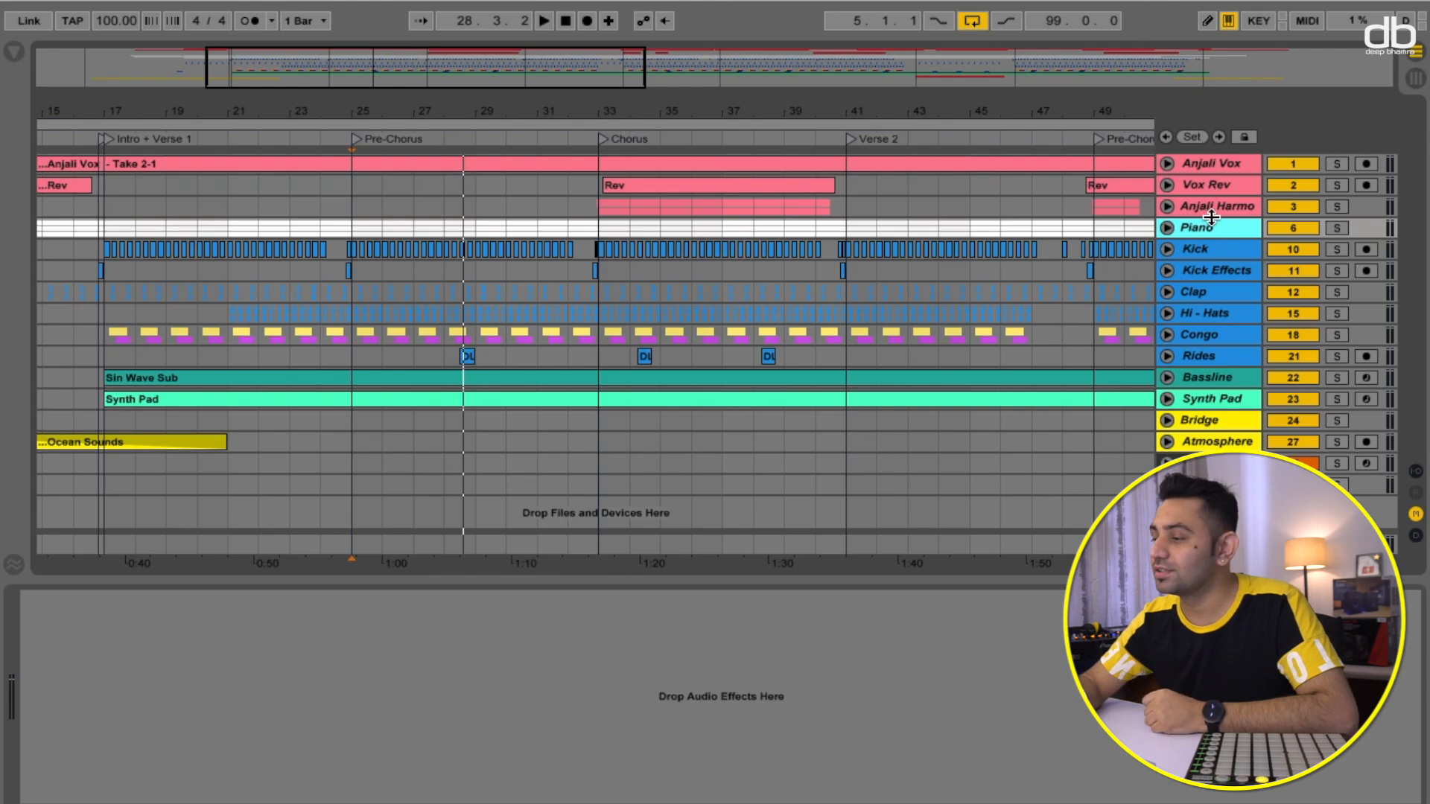
- Browse the device chains of the Kick and Kick Effects tracks
key("Down")
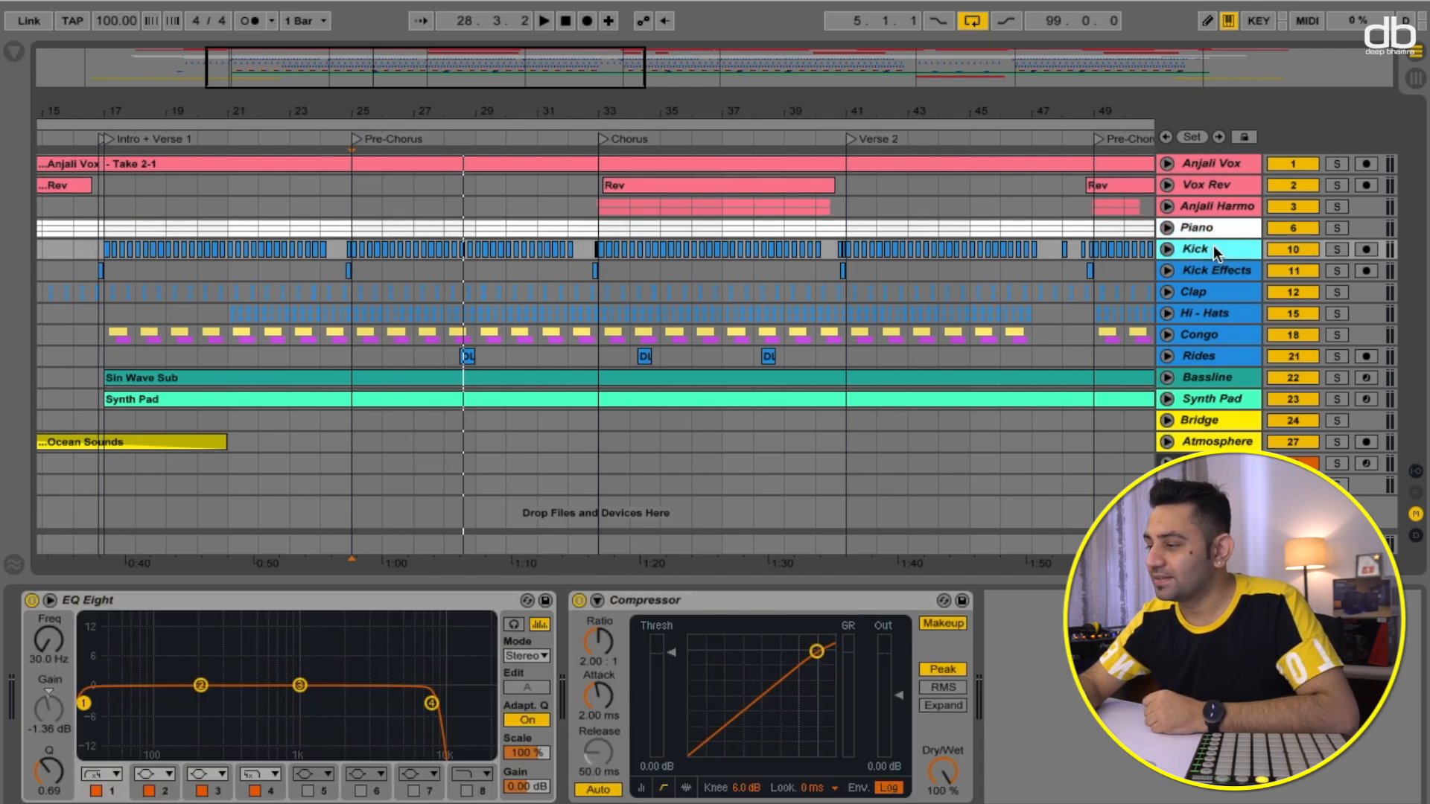
left_click(1217, 268)
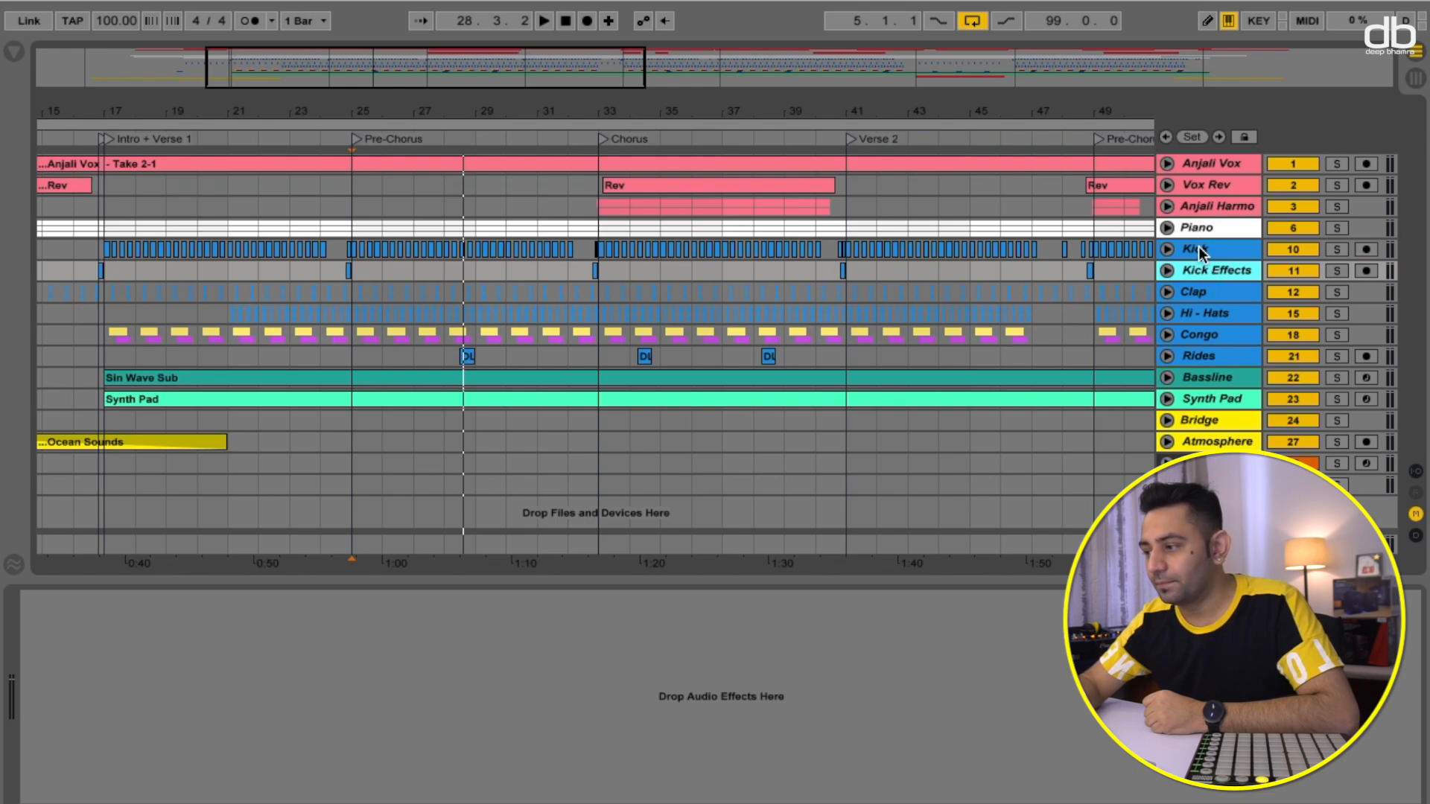
left_click(1201, 253)
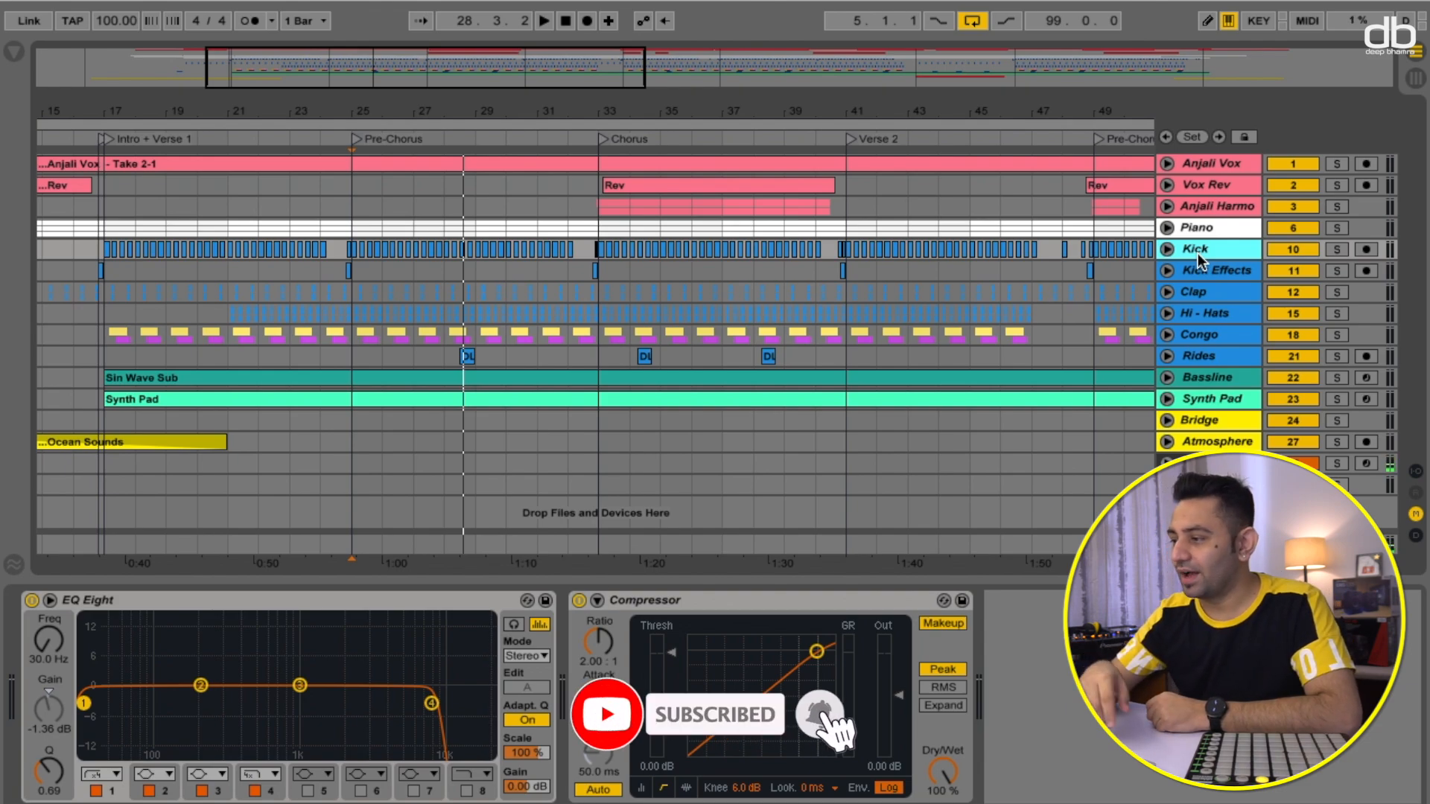
left_click(1215, 270)
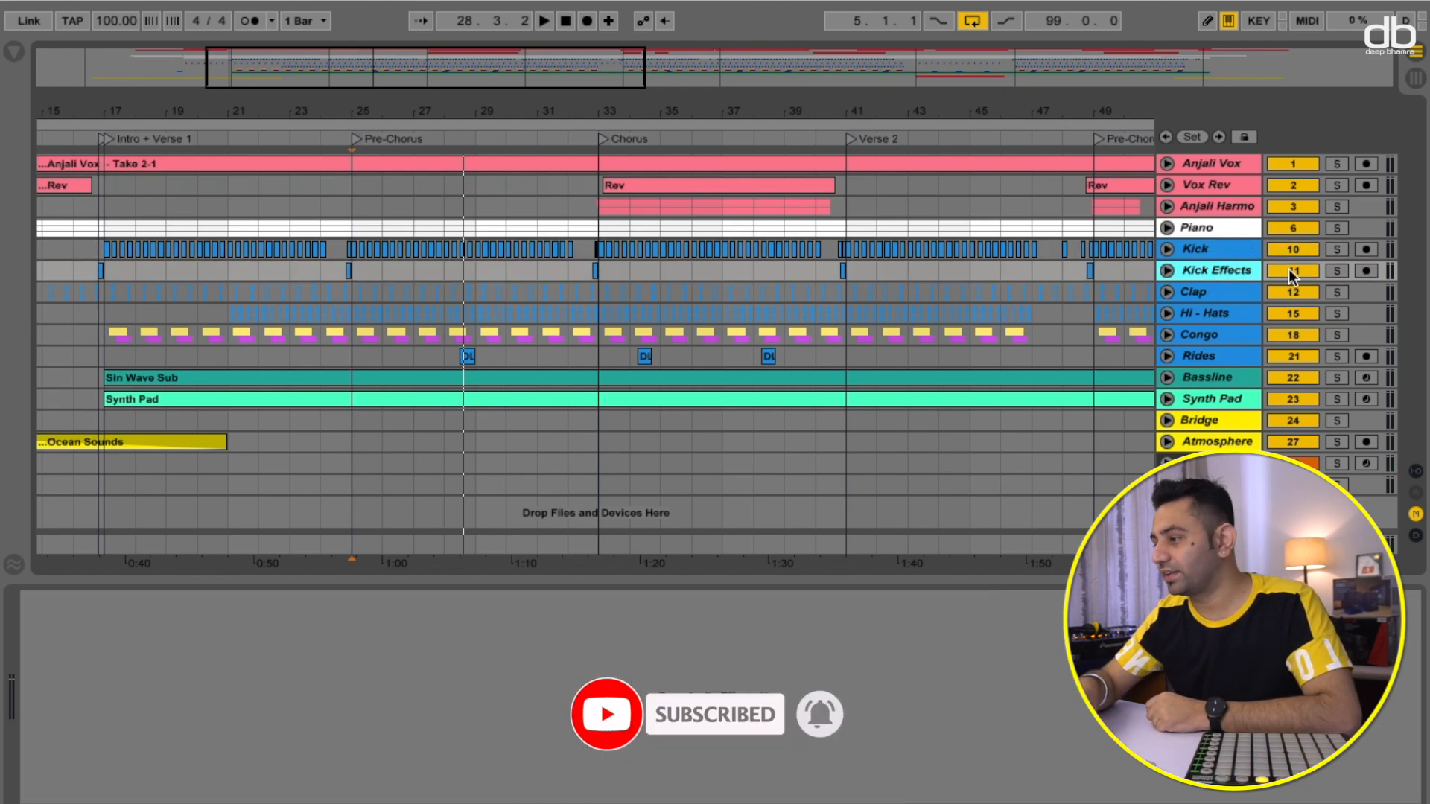
- Solo the drum tracks Kick, Kick Effects, Clap, Hi-Hats and Congo, and play from the Pre-Chorus locator
left_click(1332, 269)
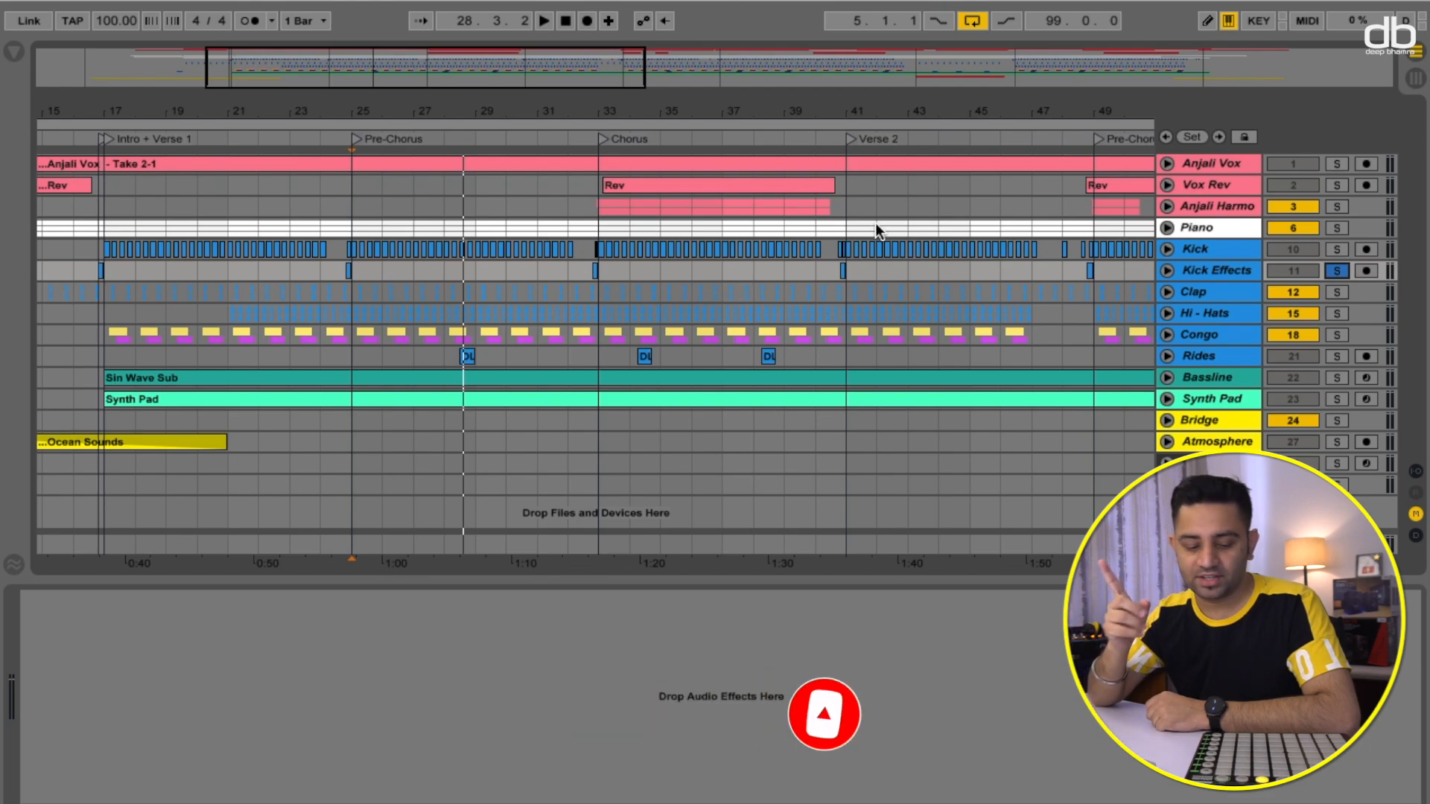
left_click(1335, 270)
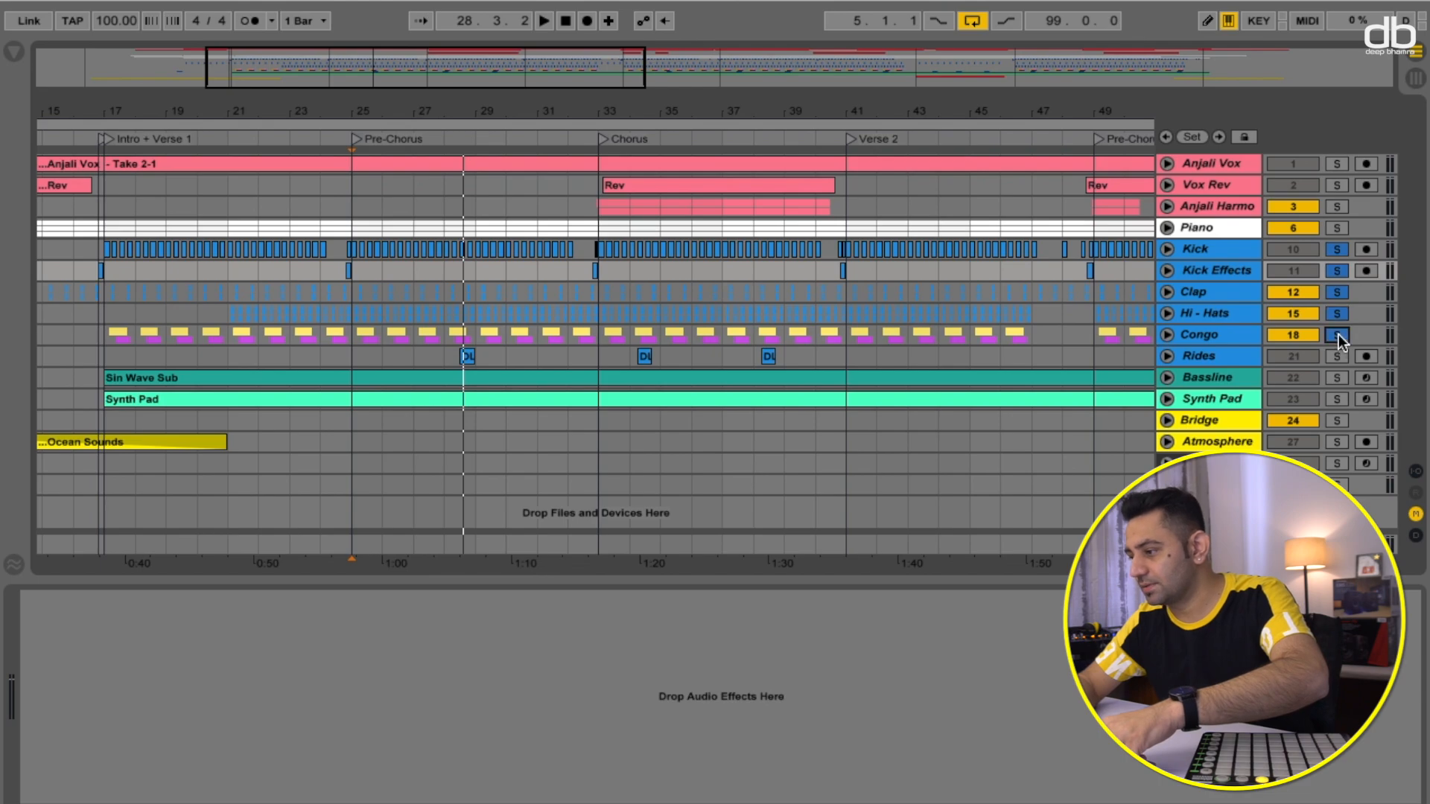
left_click(1334, 356)
left_click(356, 138)
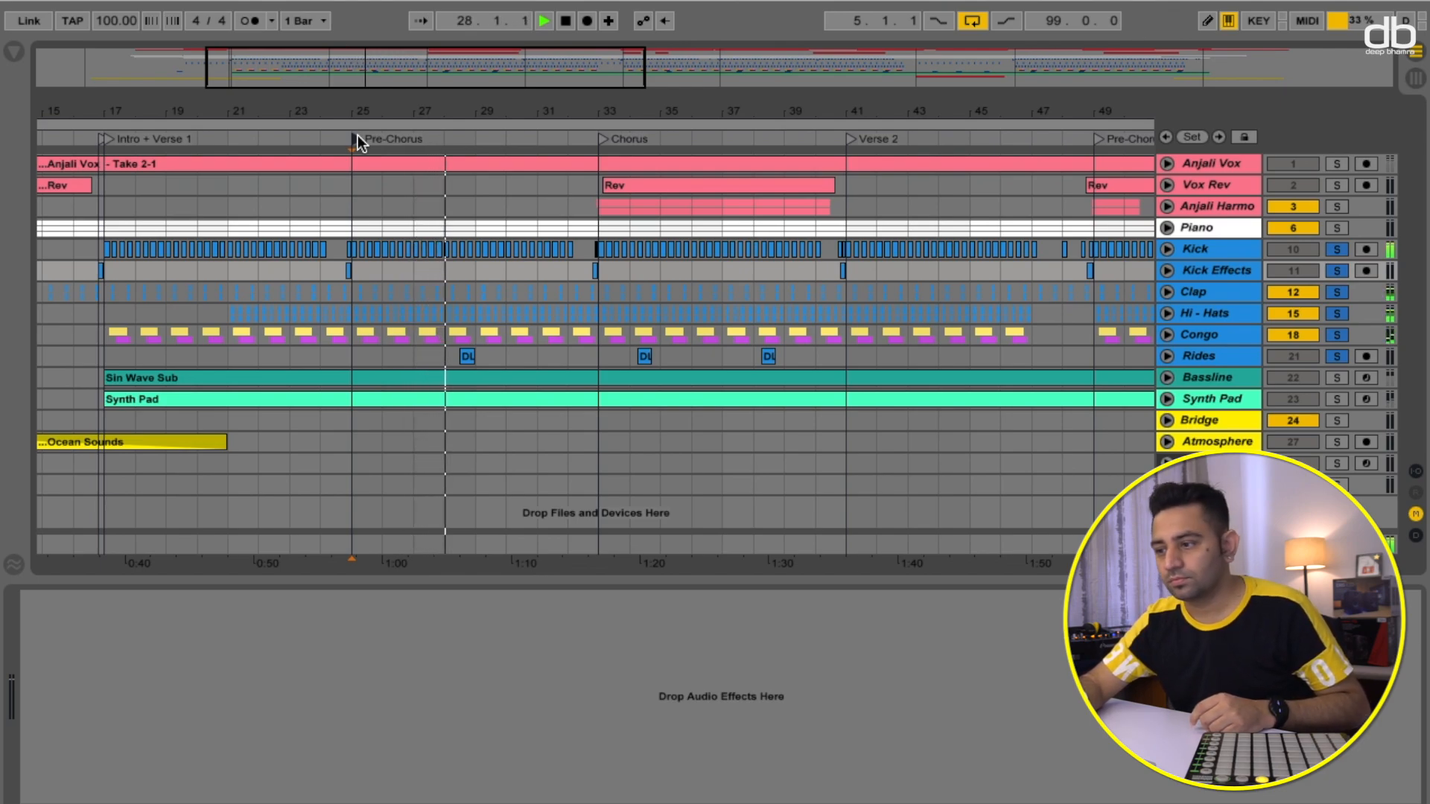
key("space")
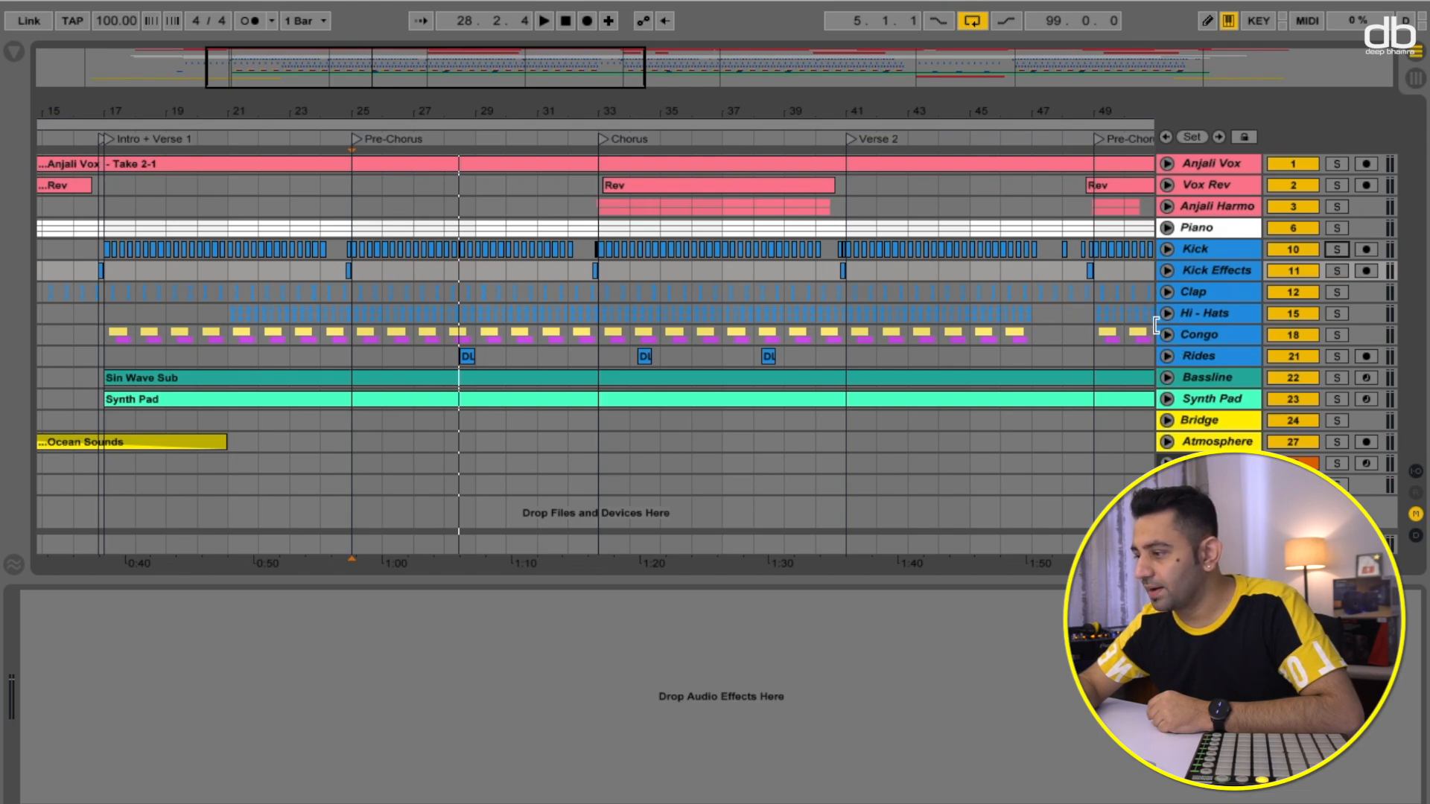
- Expand the Congo group to inspect its EQ Eight and the Congo L track, then collapse it and select Hi-Hats
left_click(1217, 337)
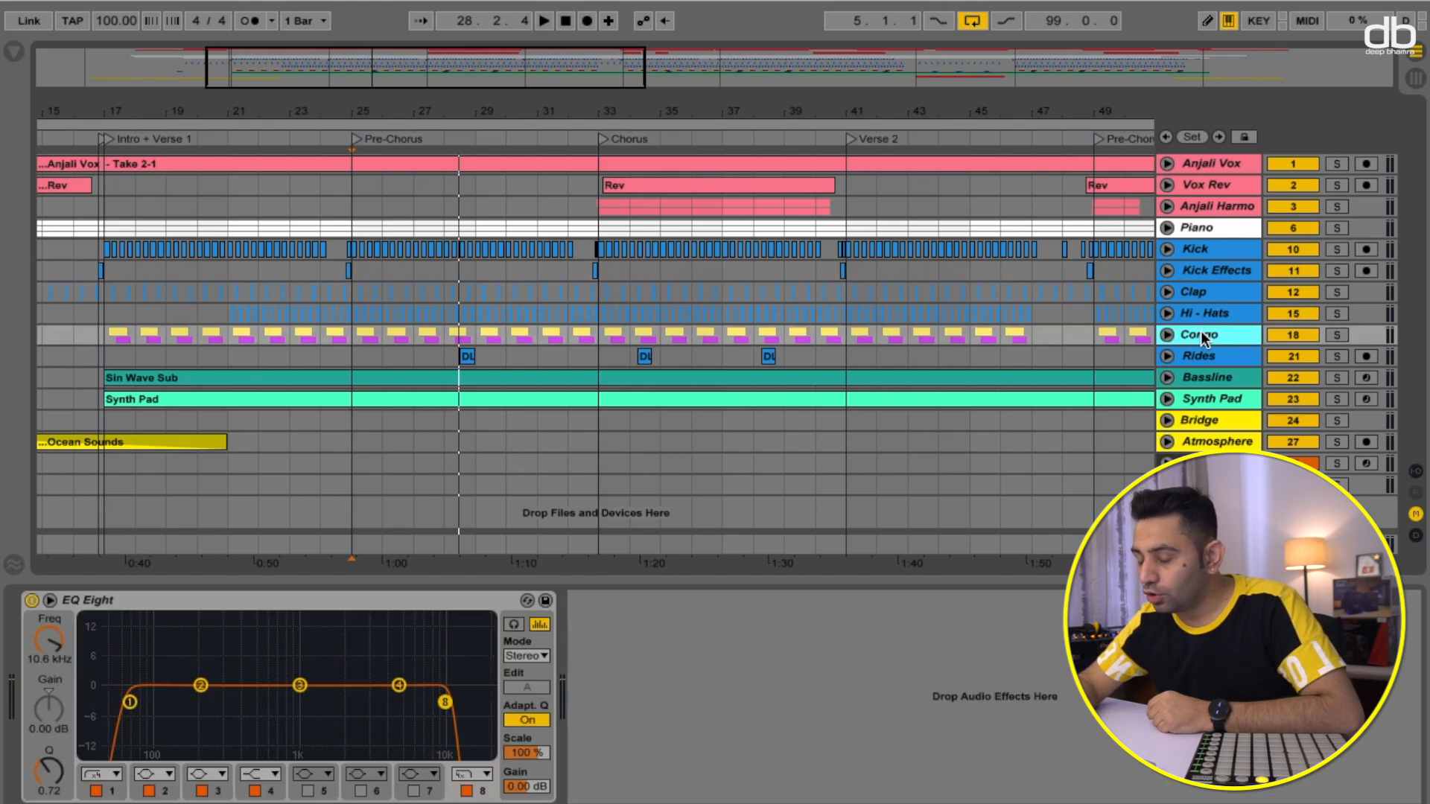
left_click(1166, 336)
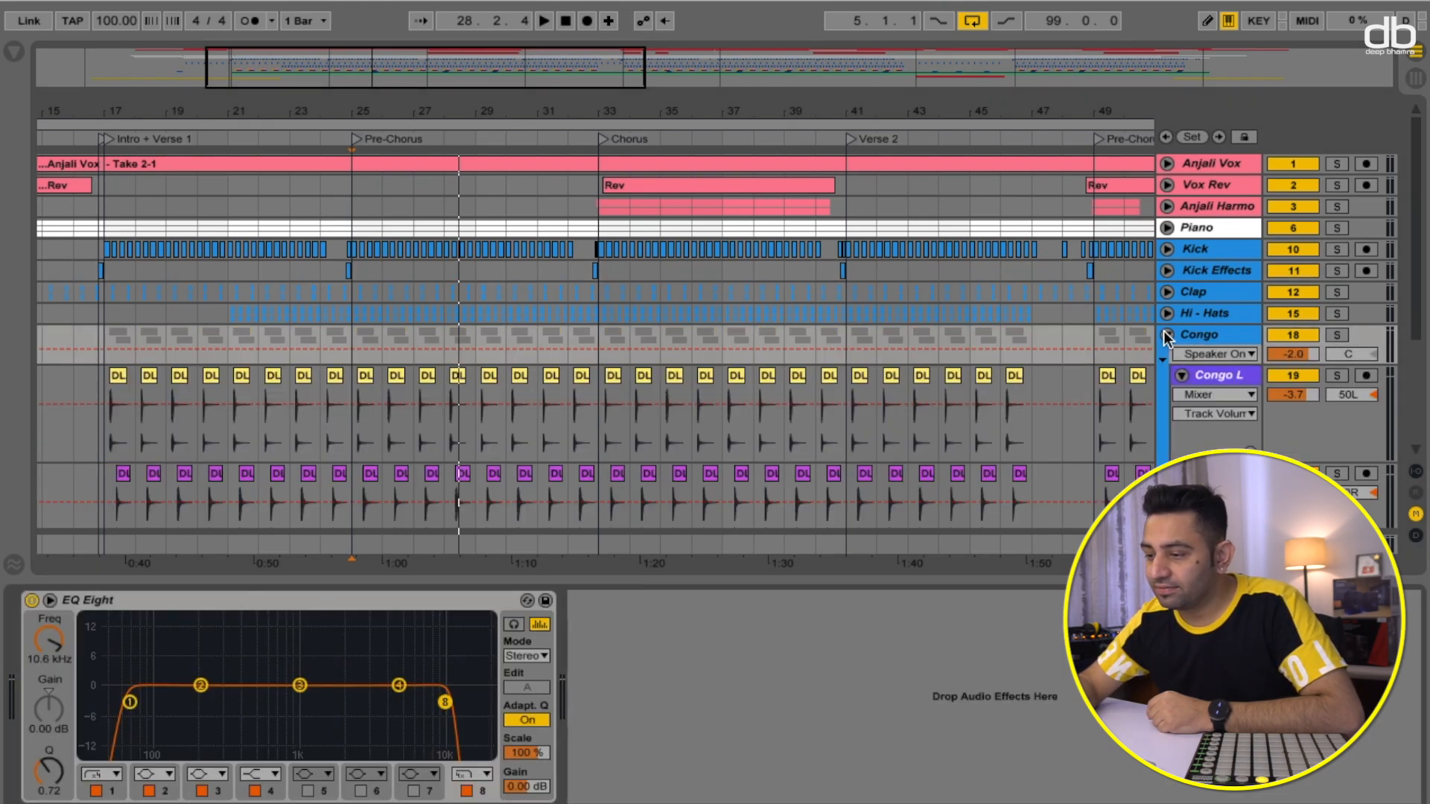
left_click(1209, 373)
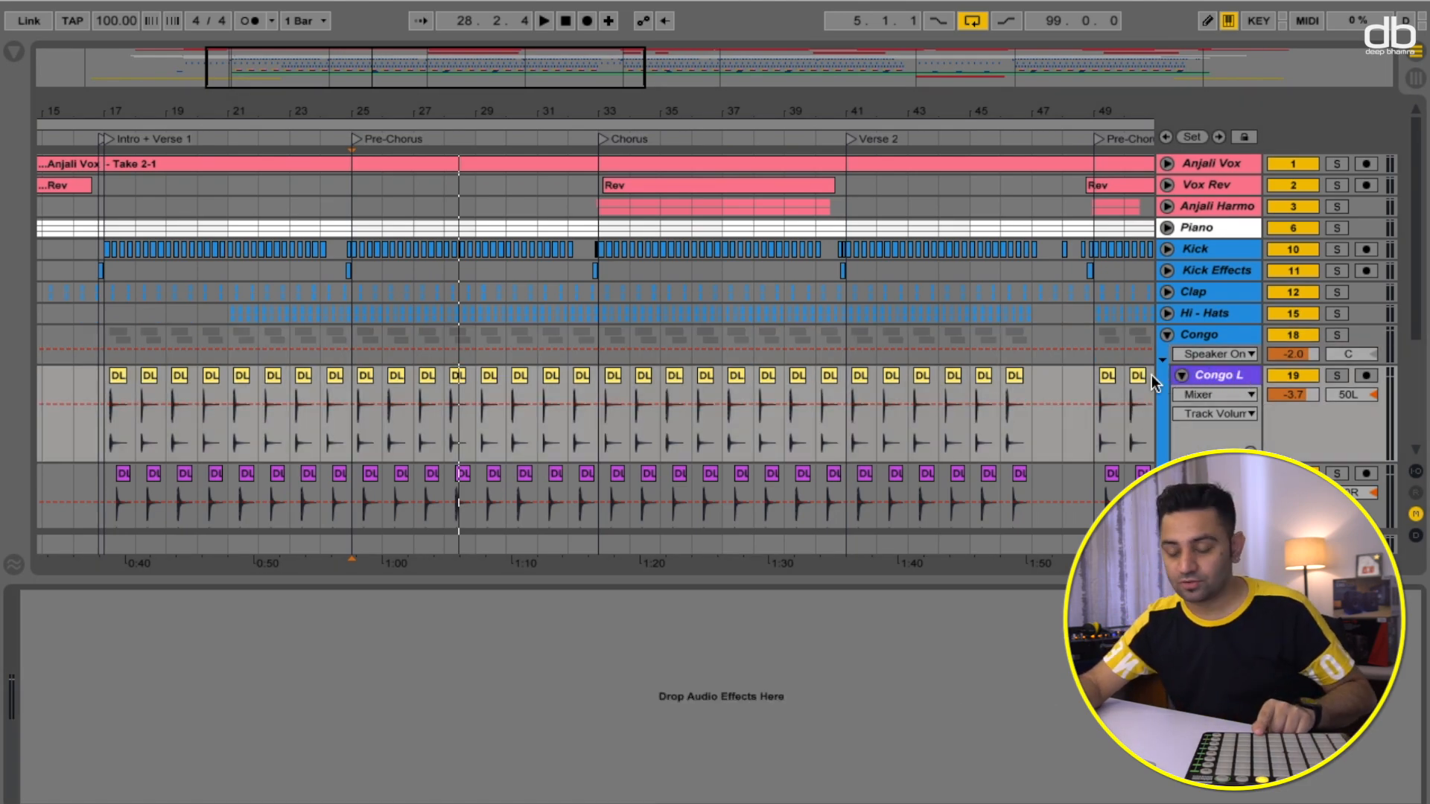
left_click(1216, 354)
left_click(1215, 332)
left_click(1215, 332)
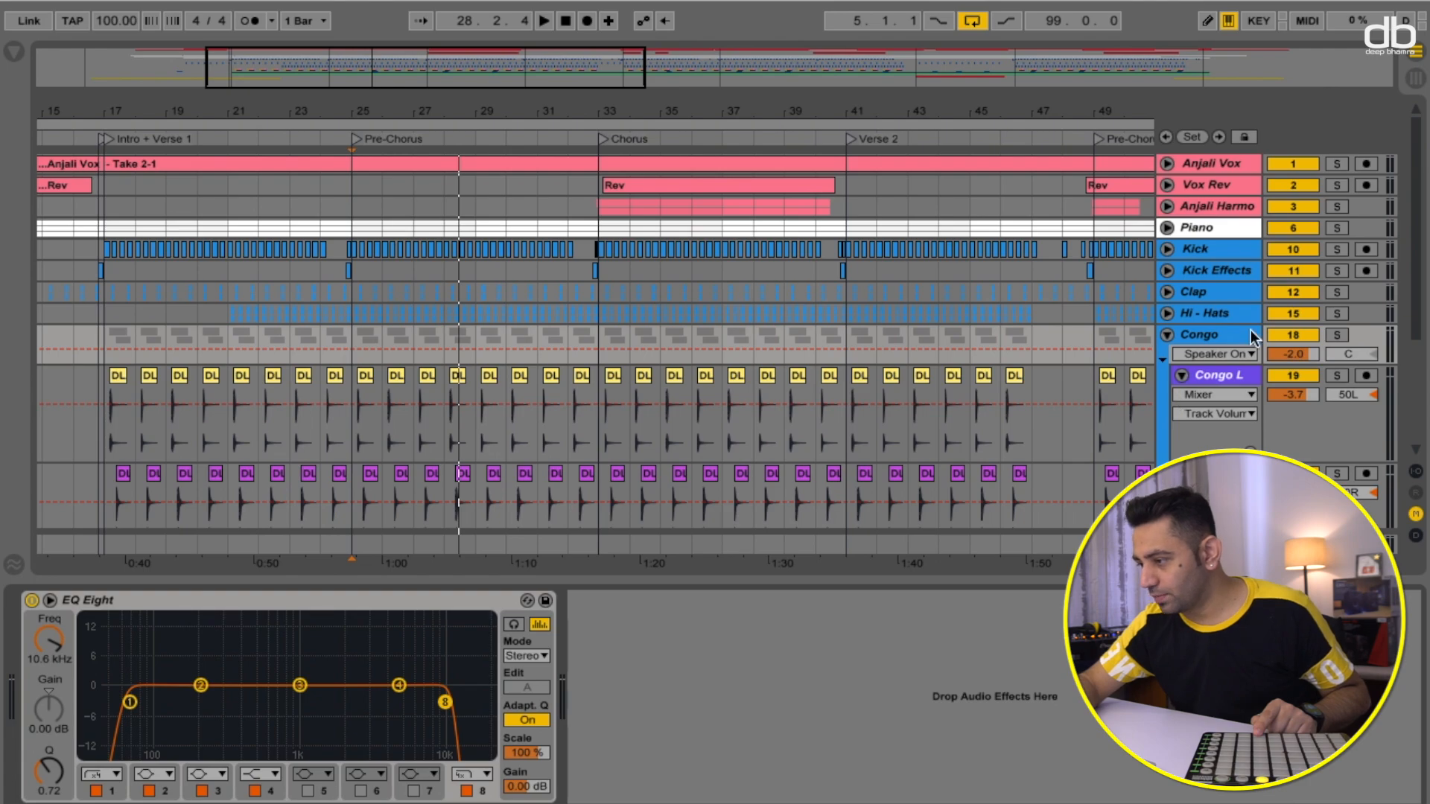
left_click(1167, 335)
left_click(1205, 318)
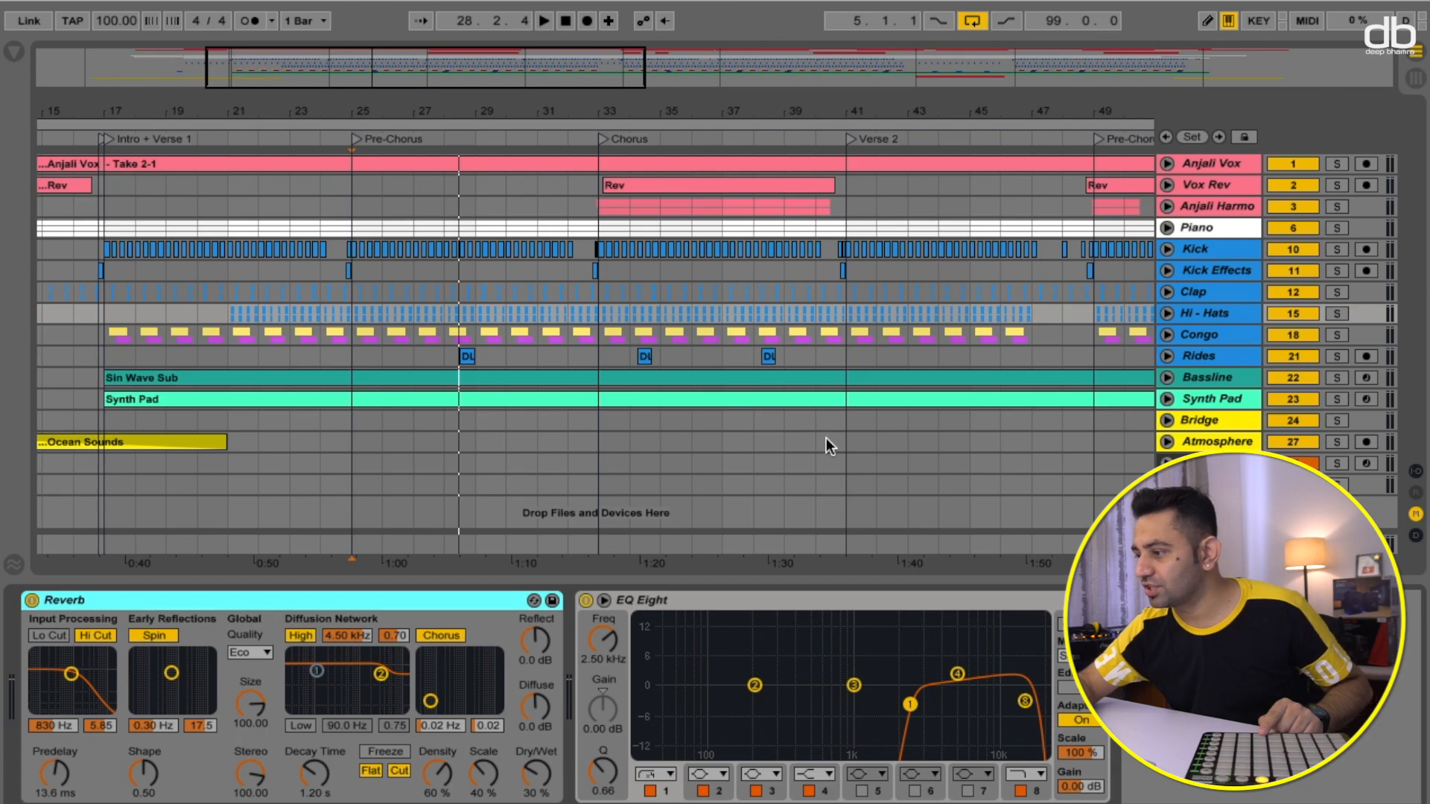
- Solo the Hi-Hats group, start playback, and switch off its Reverb device
left_click(1339, 315)
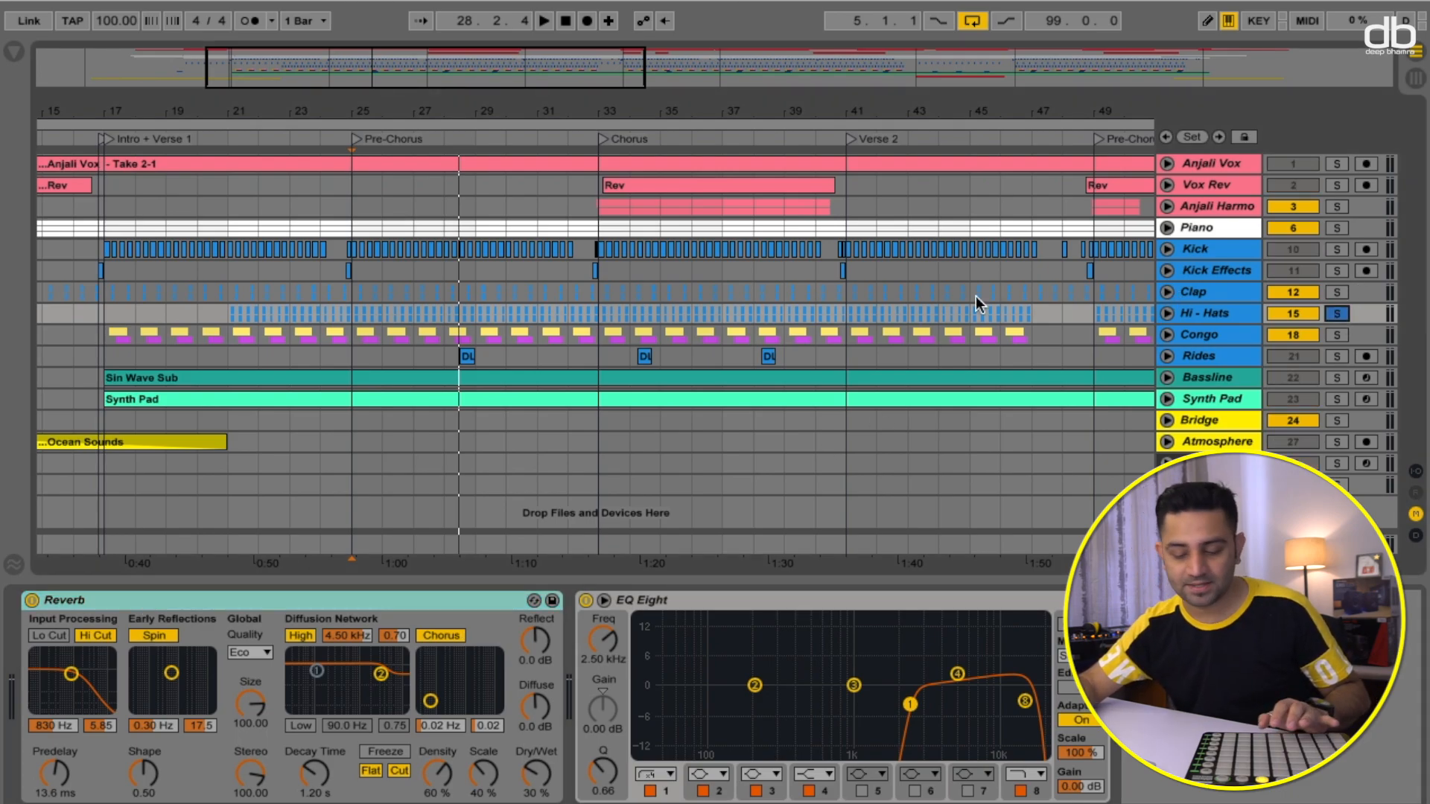
key("space")
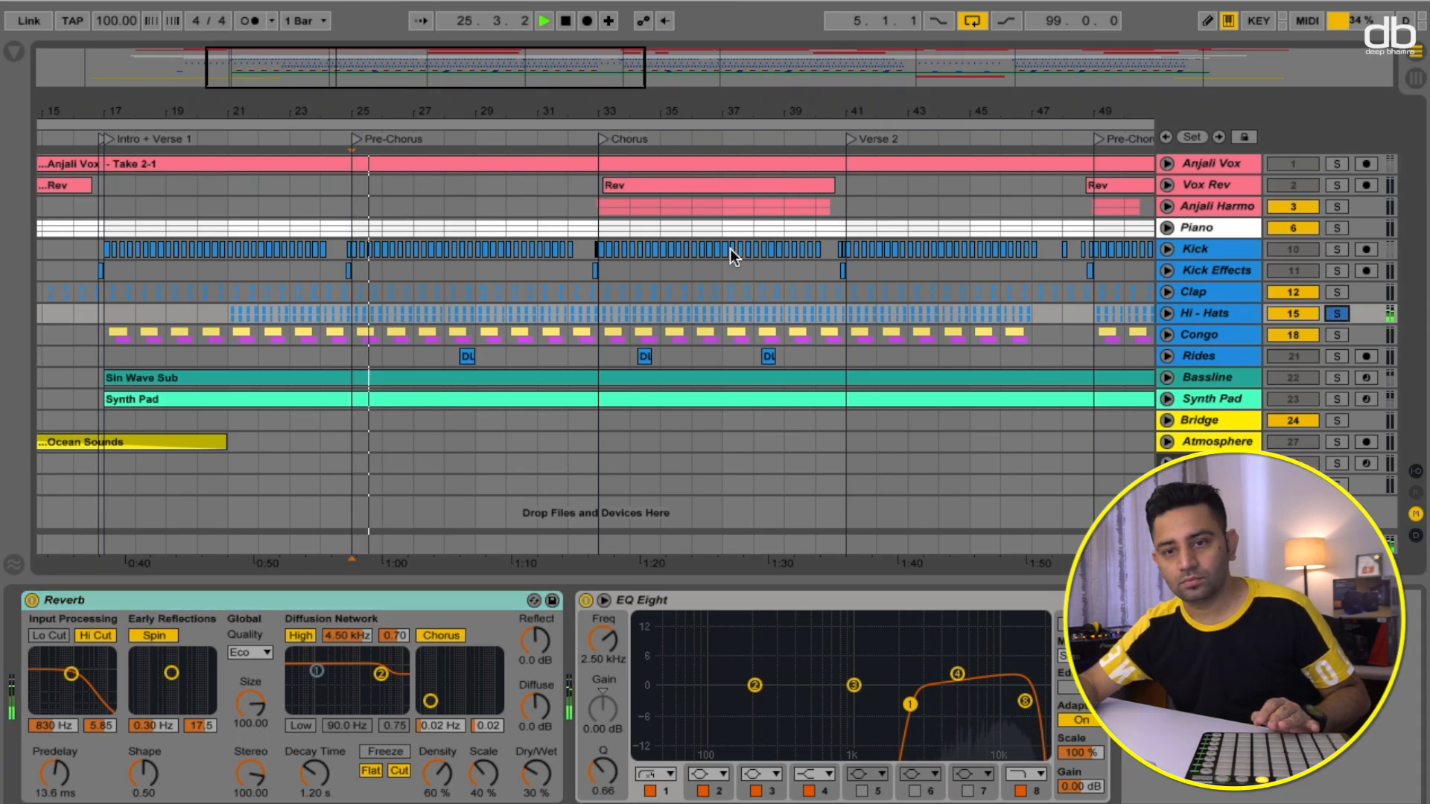
left_click(31, 600)
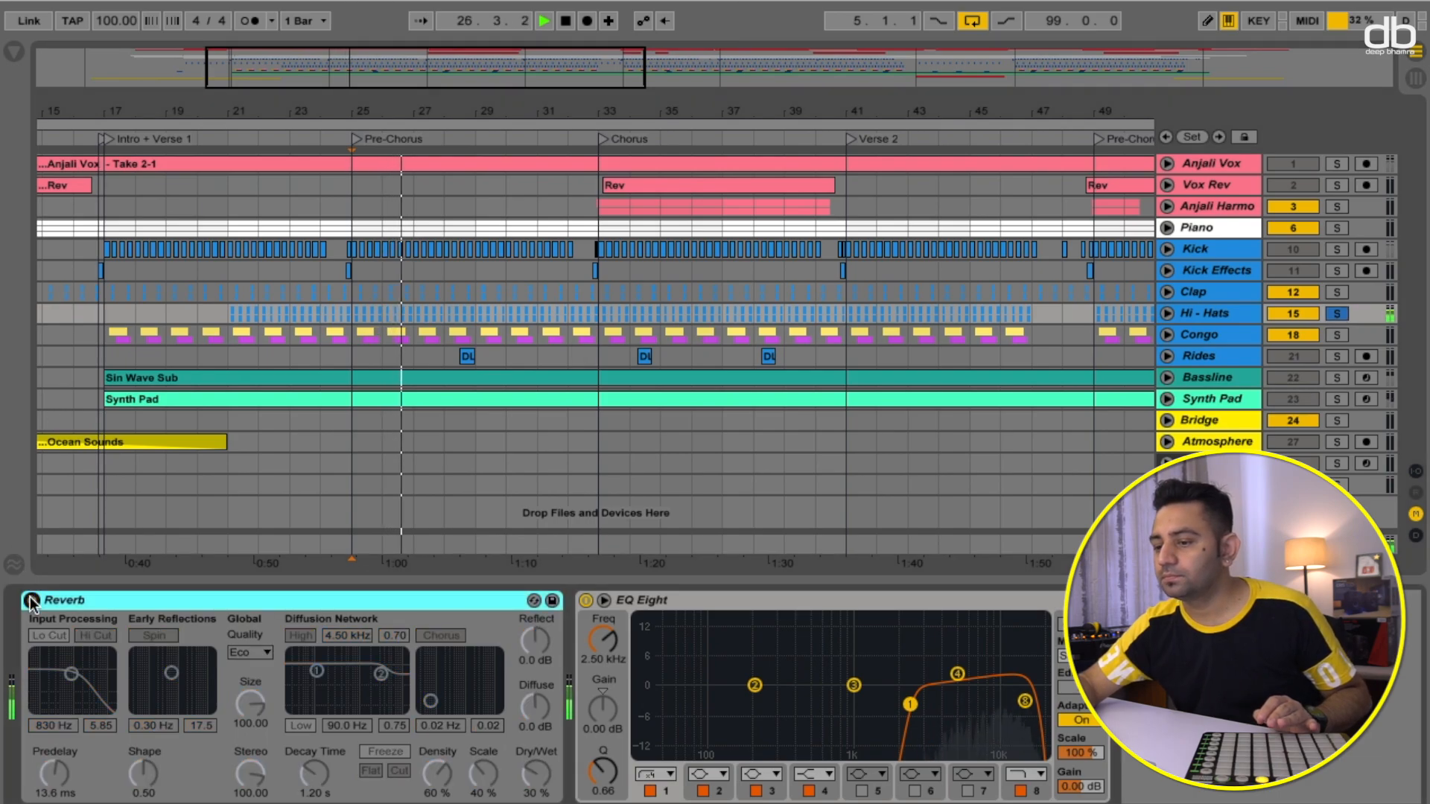
- Expand the Hi-Hats group, select the Hi Hat R track and switch off its Simple Delay
left_click(1170, 315)
left_click(1213, 353)
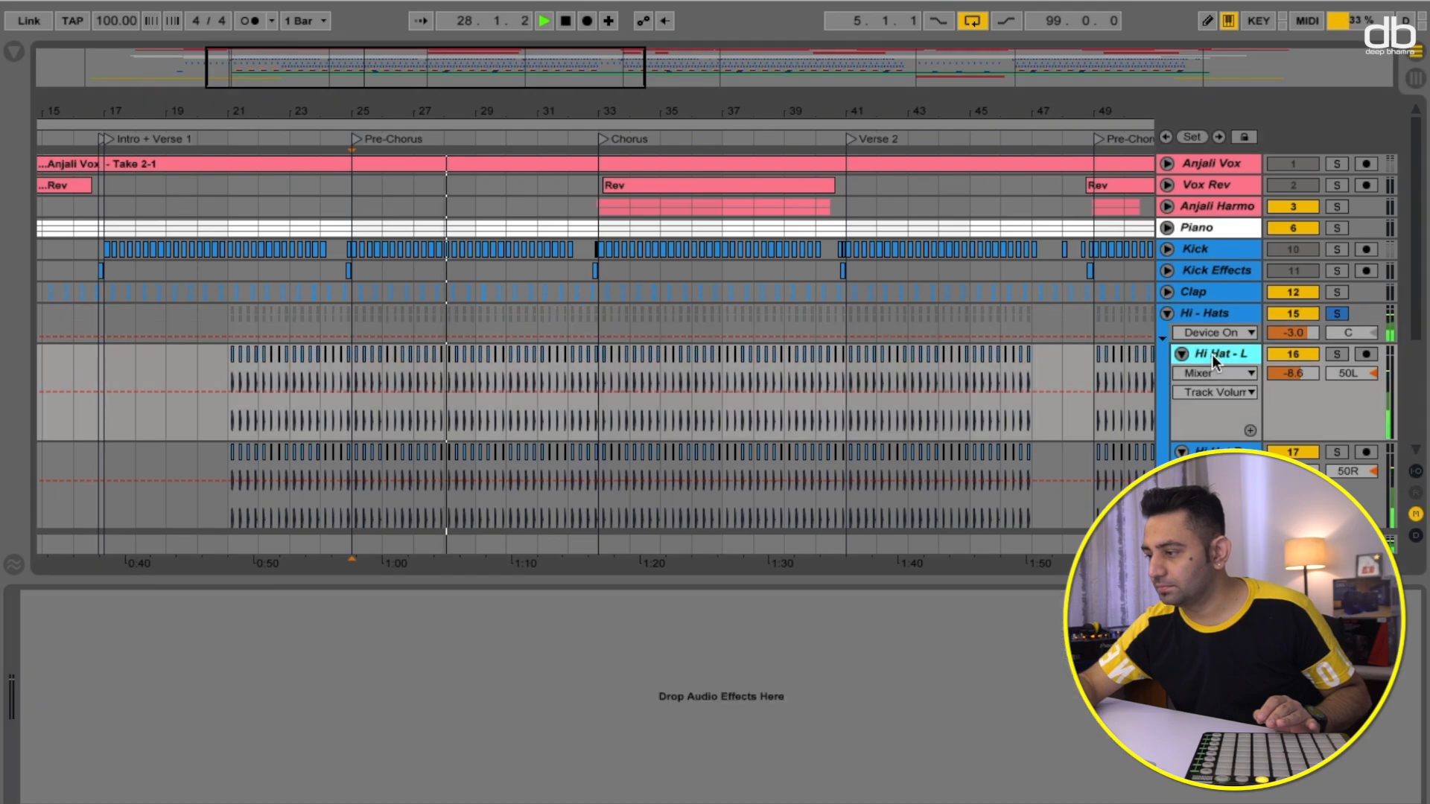
left_click(1221, 452)
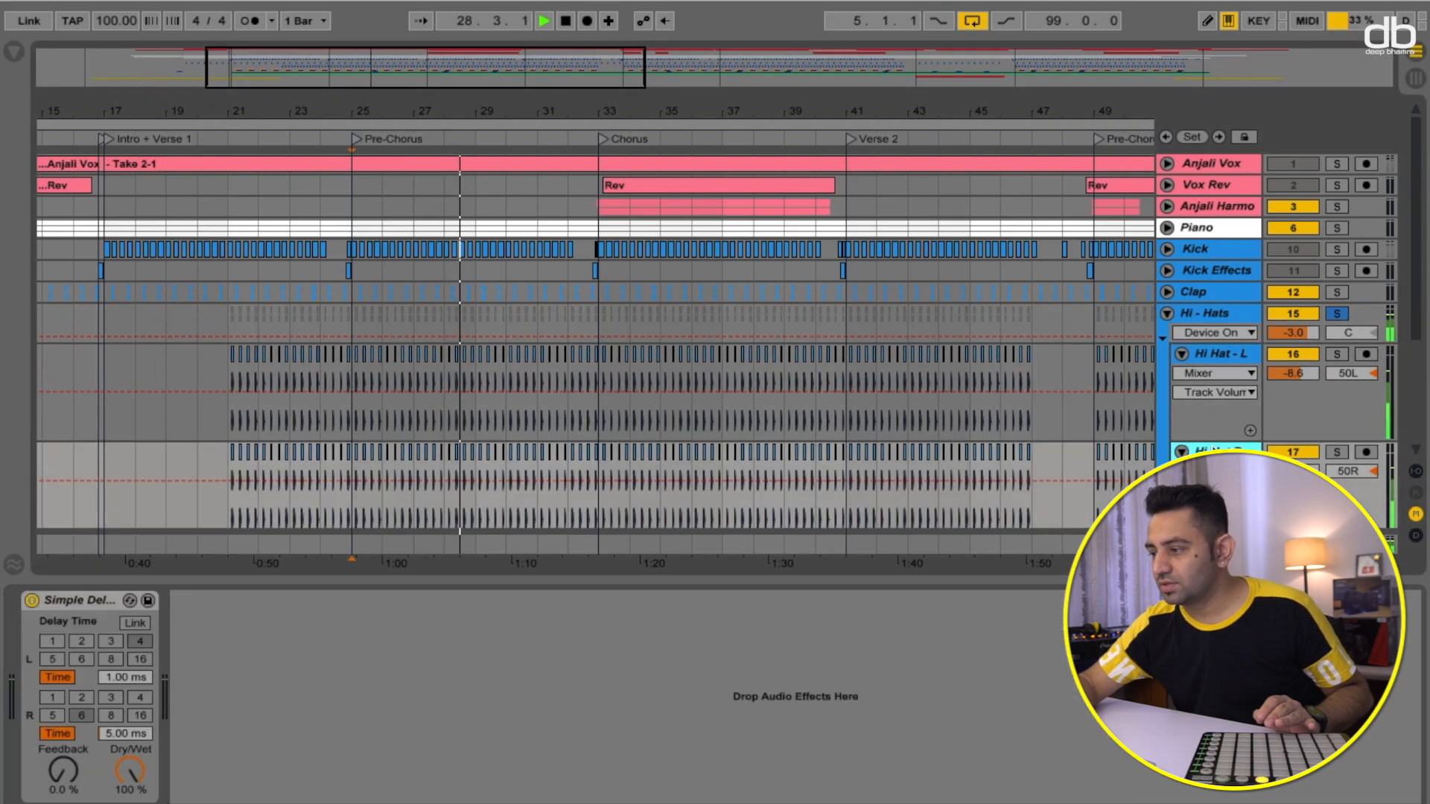
left_click(31, 600)
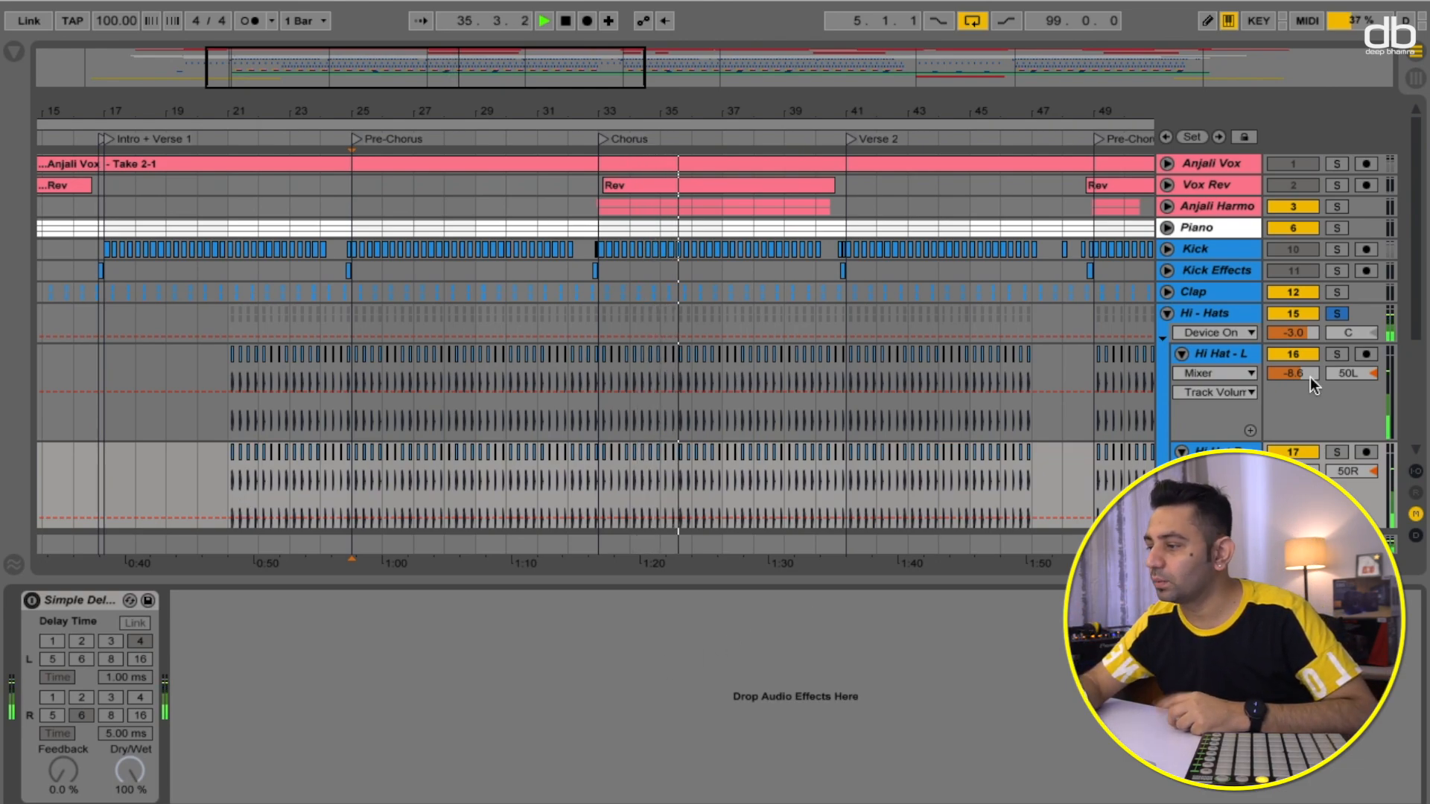
scroll(1315, 413, "down", 3)
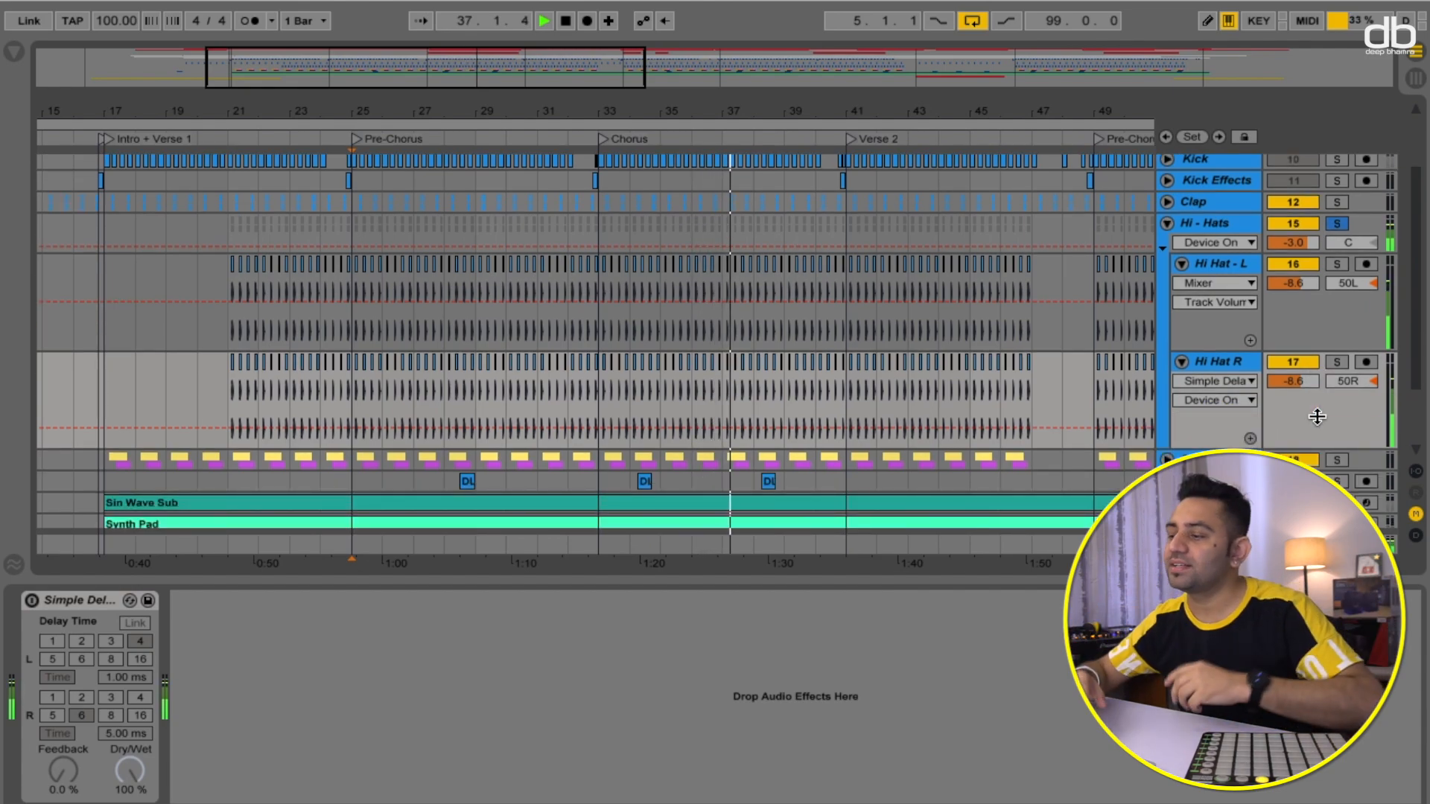
- Switch the Hi Hat R Simple Delay and the Hi-Hats group Reverb back on, then stop playback
left_click(32, 601)
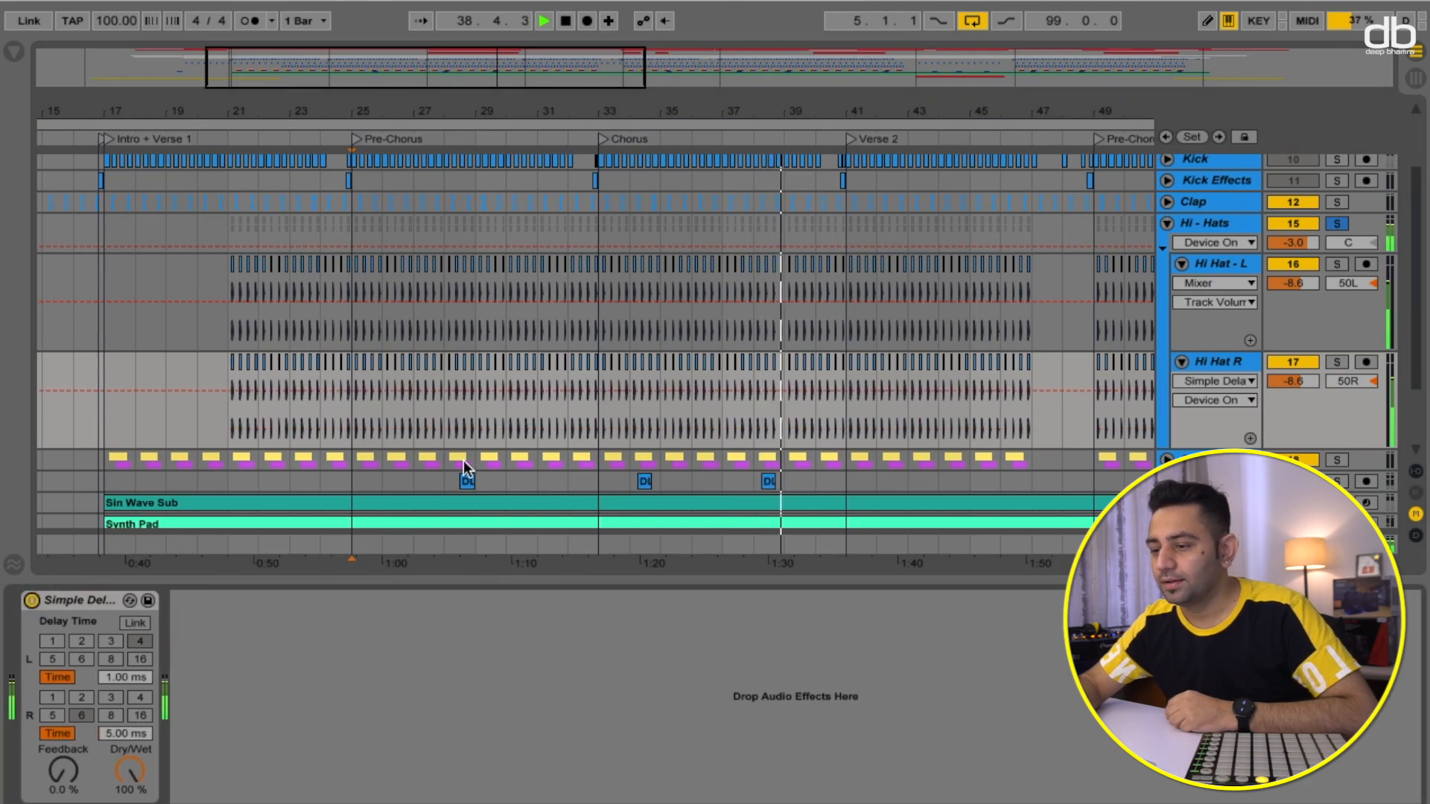
left_click(451, 391)
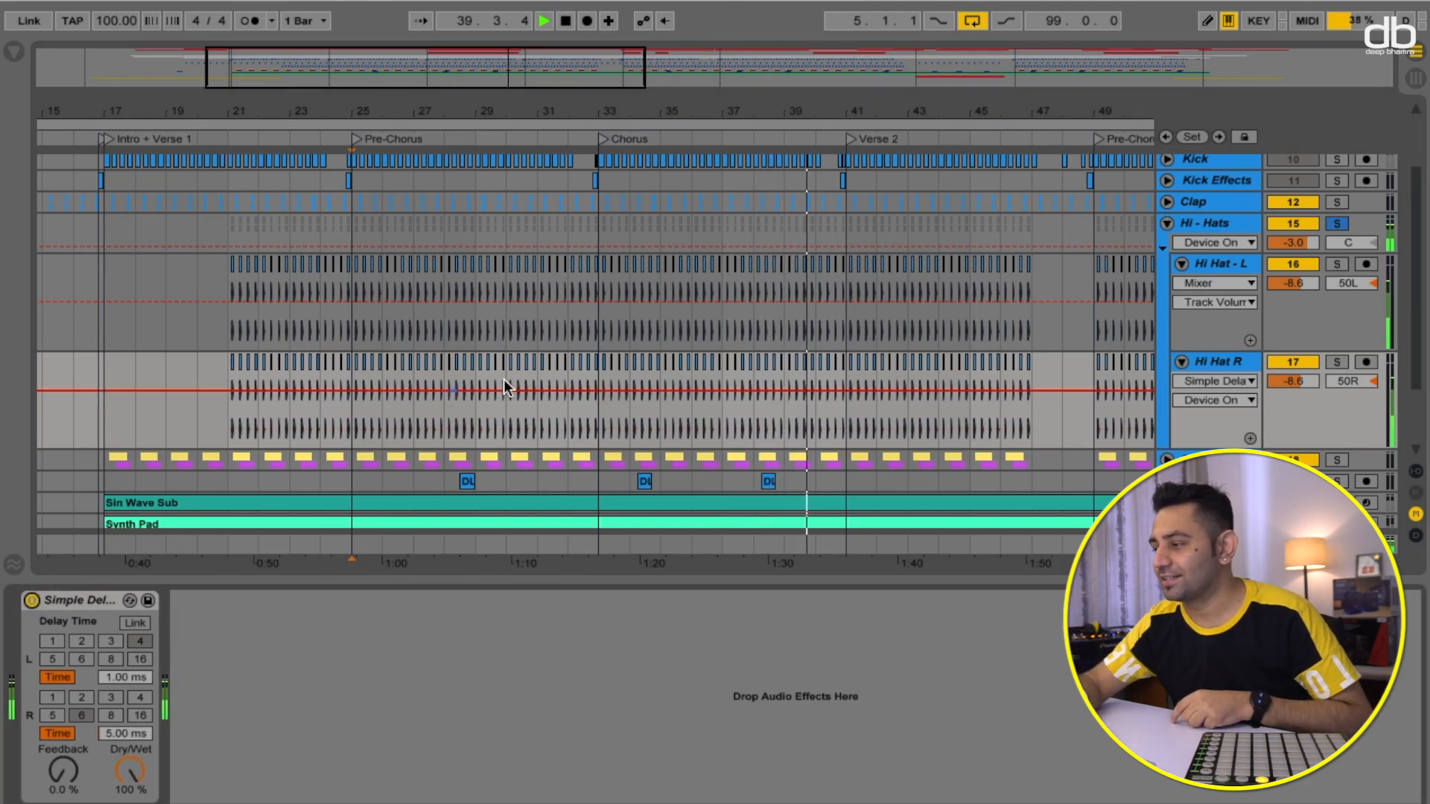
left_click(1222, 224)
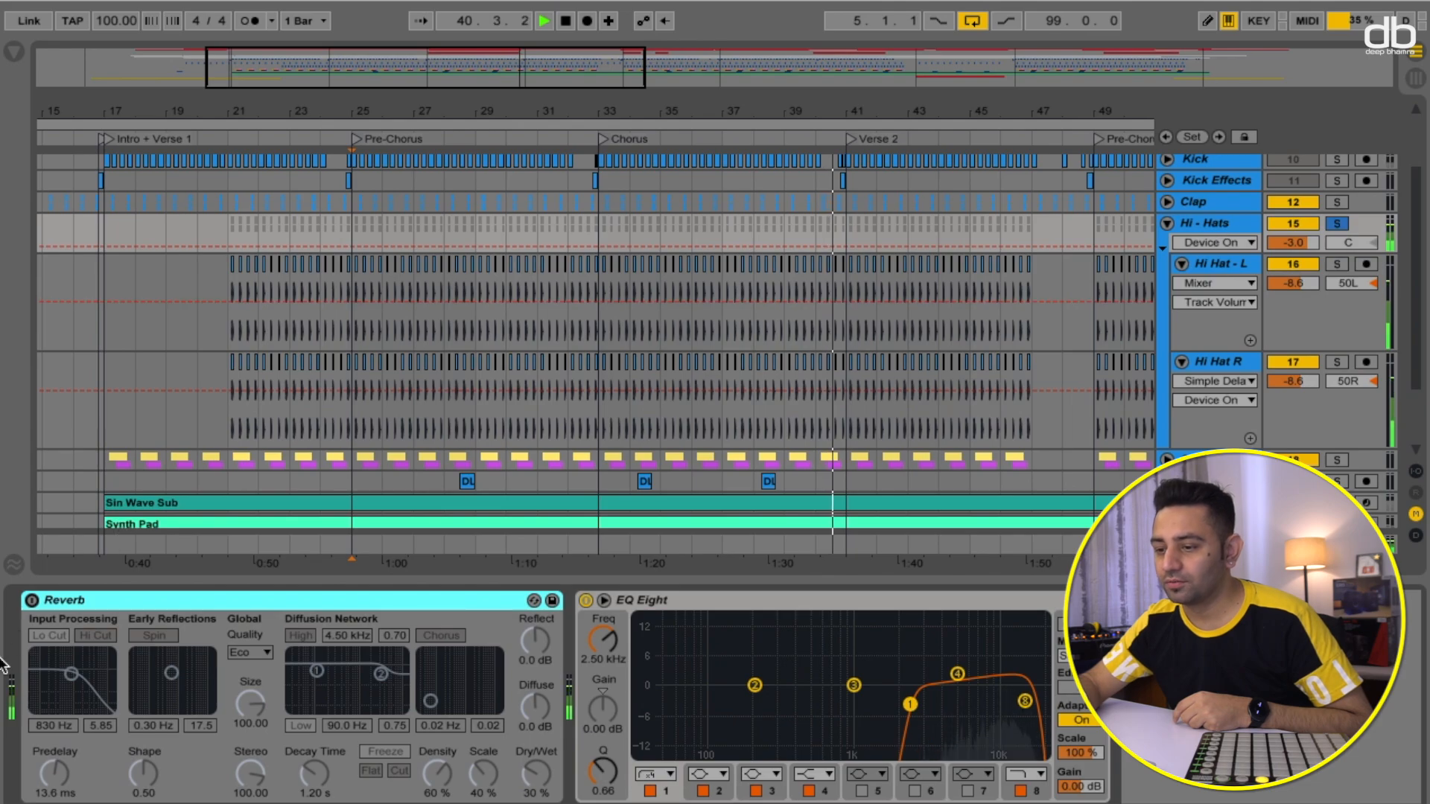
left_click(32, 600)
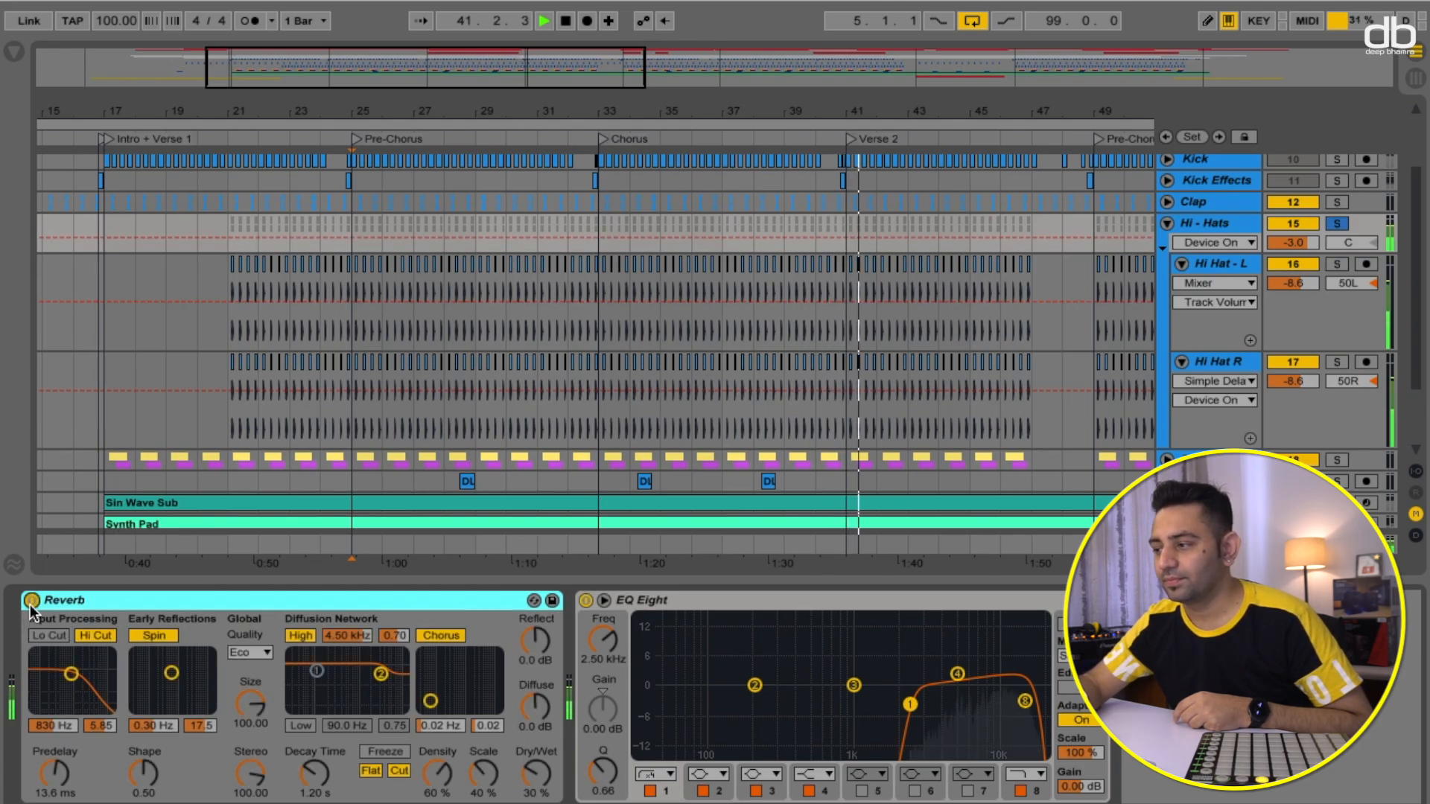
key("space")
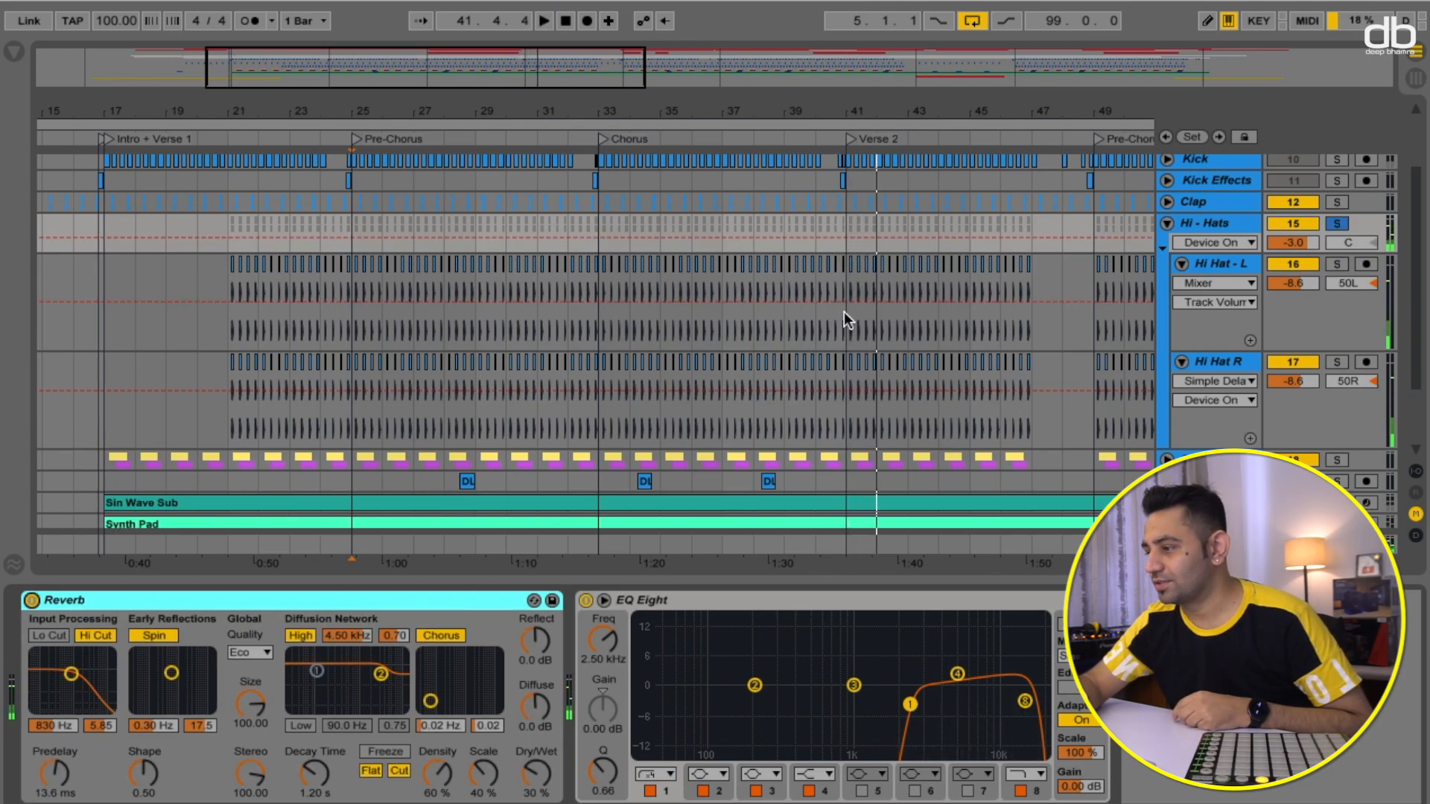
- Collapse the Hi-Hats group, solo the Clap group and play, then expand it and switch off its Reverb
left_click(1168, 223)
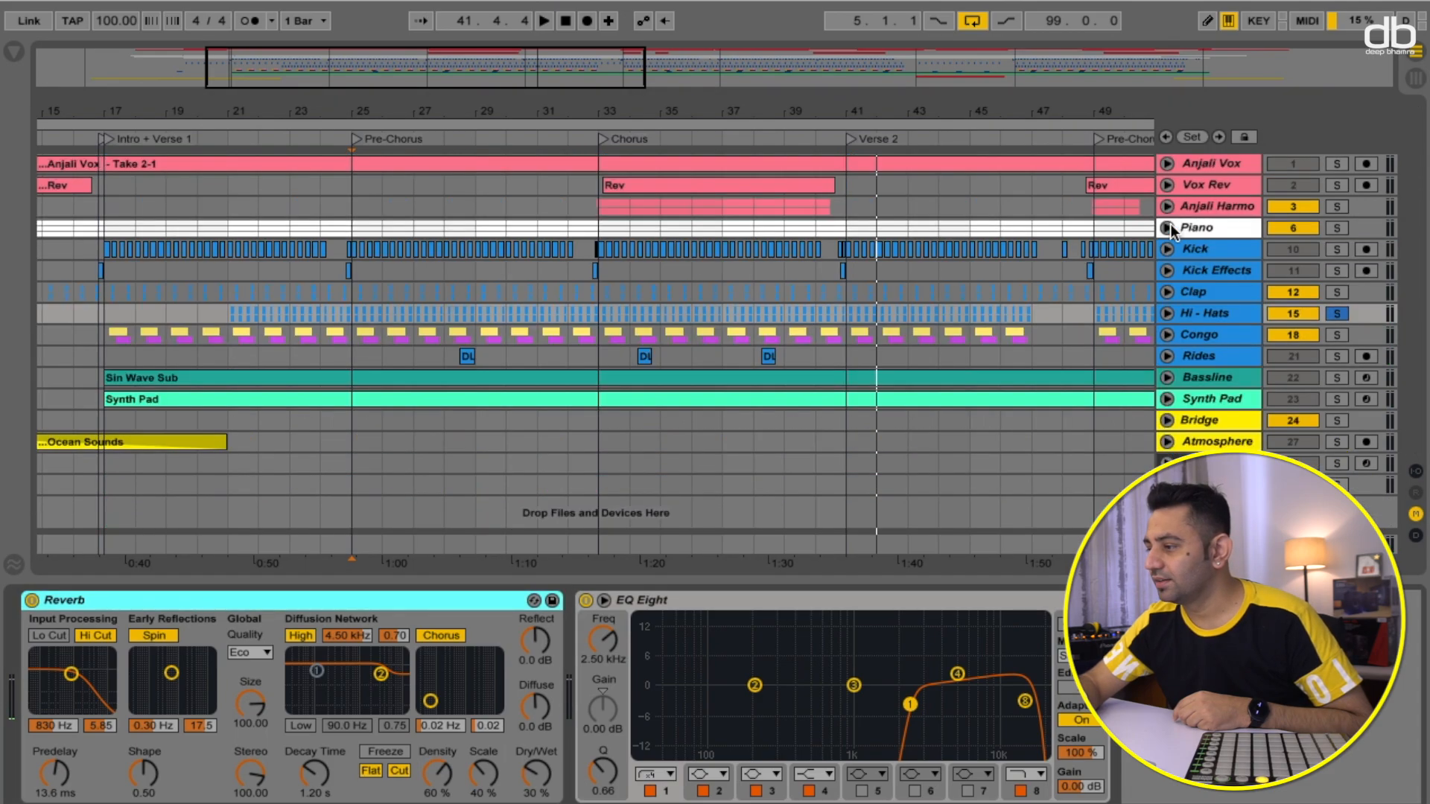
left_click(1194, 297)
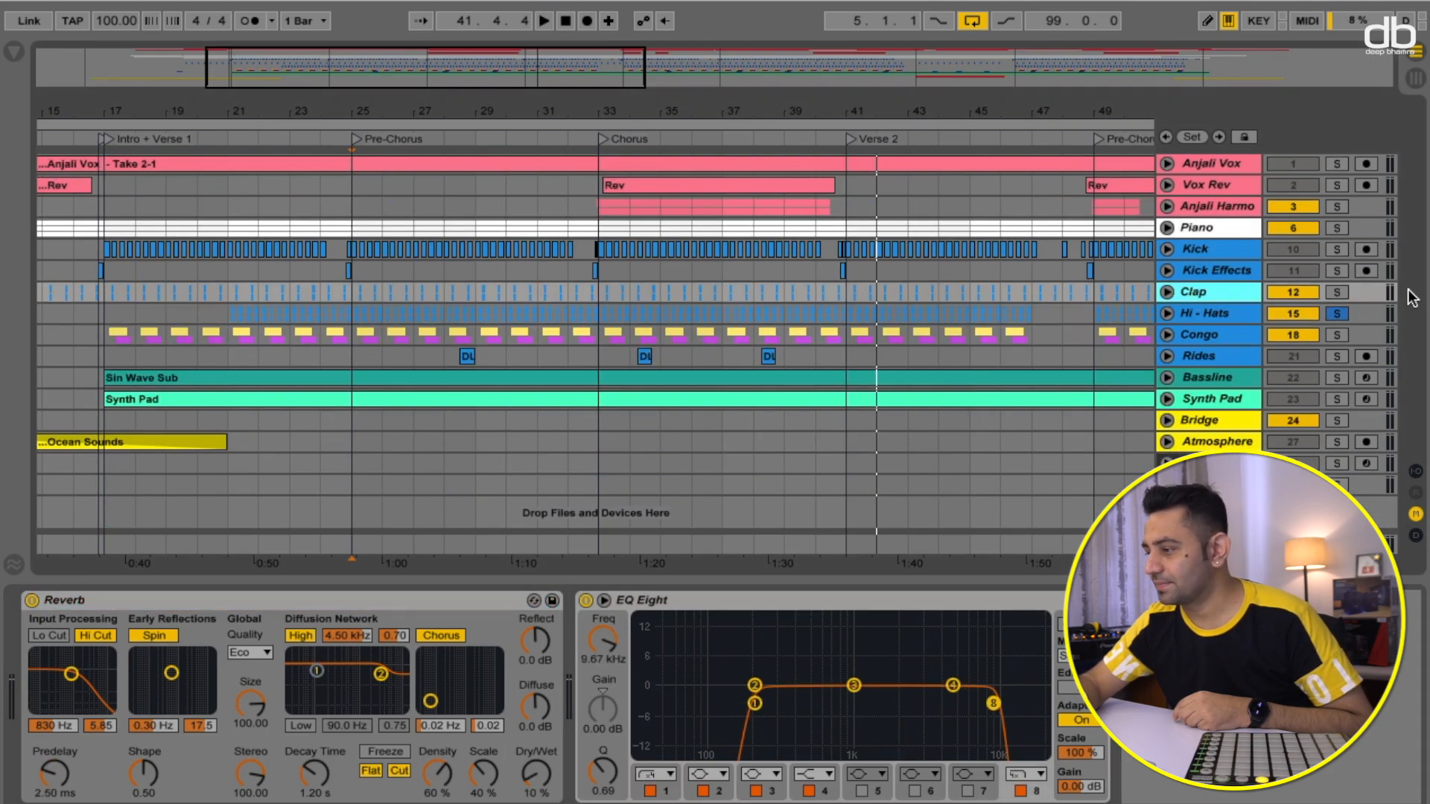
left_click(1338, 292)
key("space")
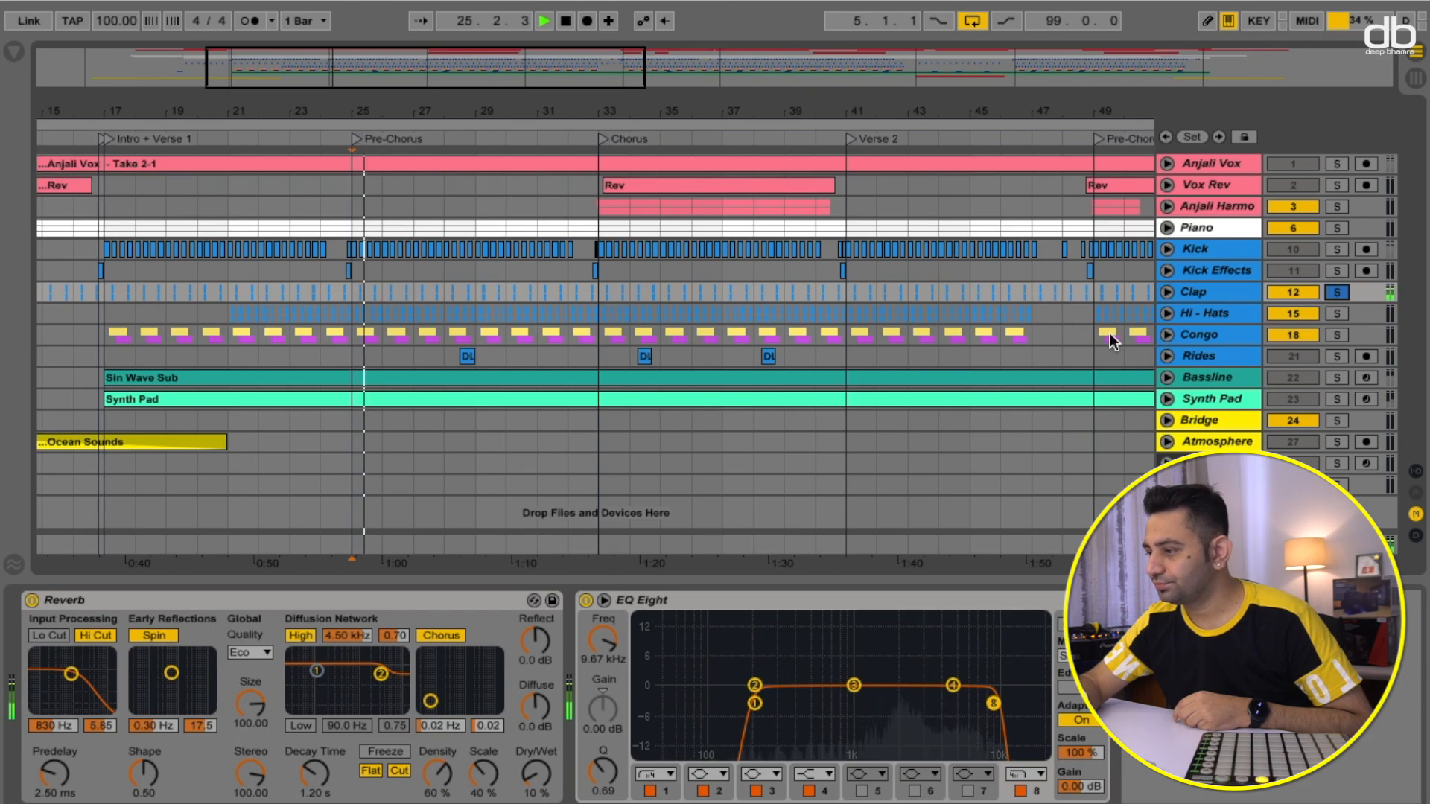
left_click(1167, 292)
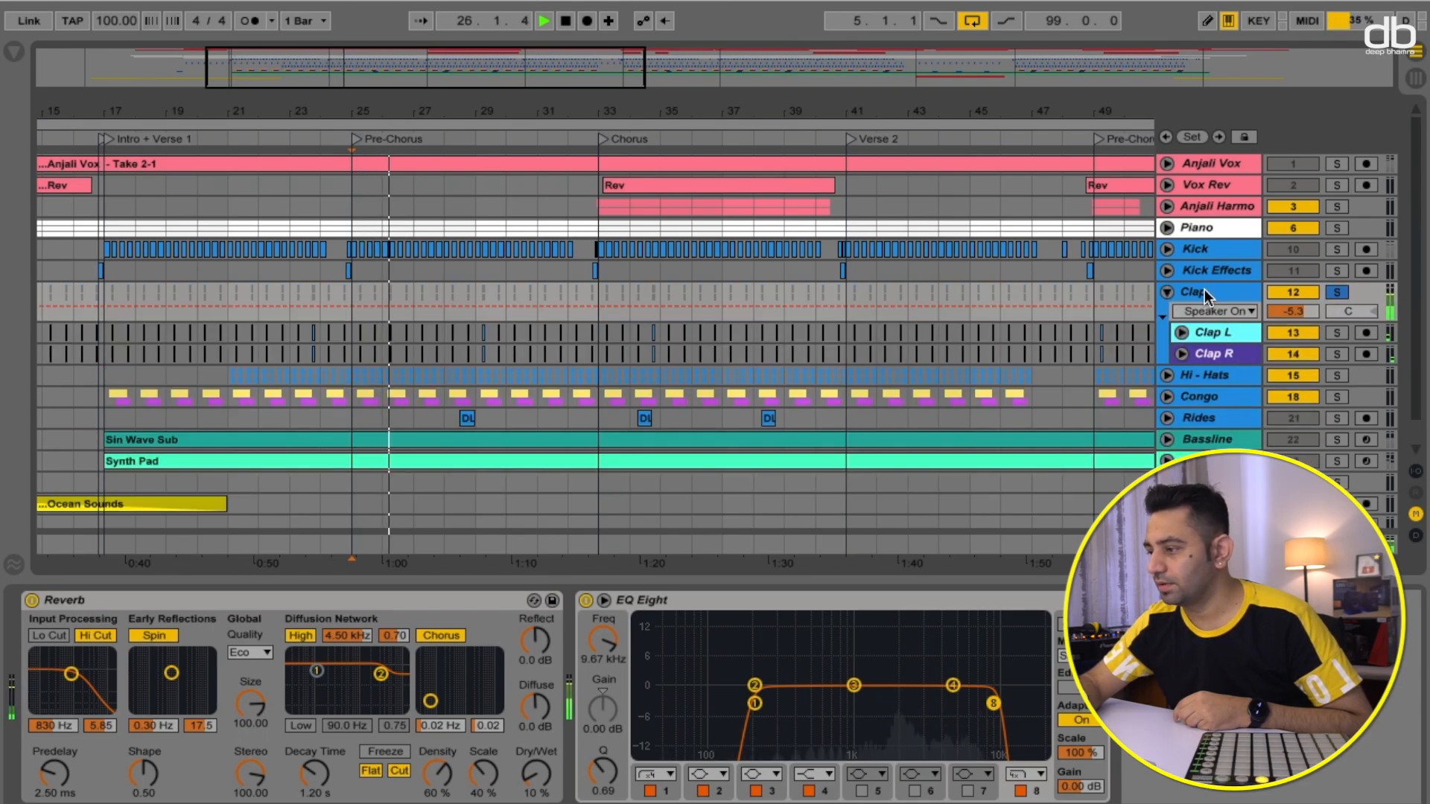
left_click(31, 600)
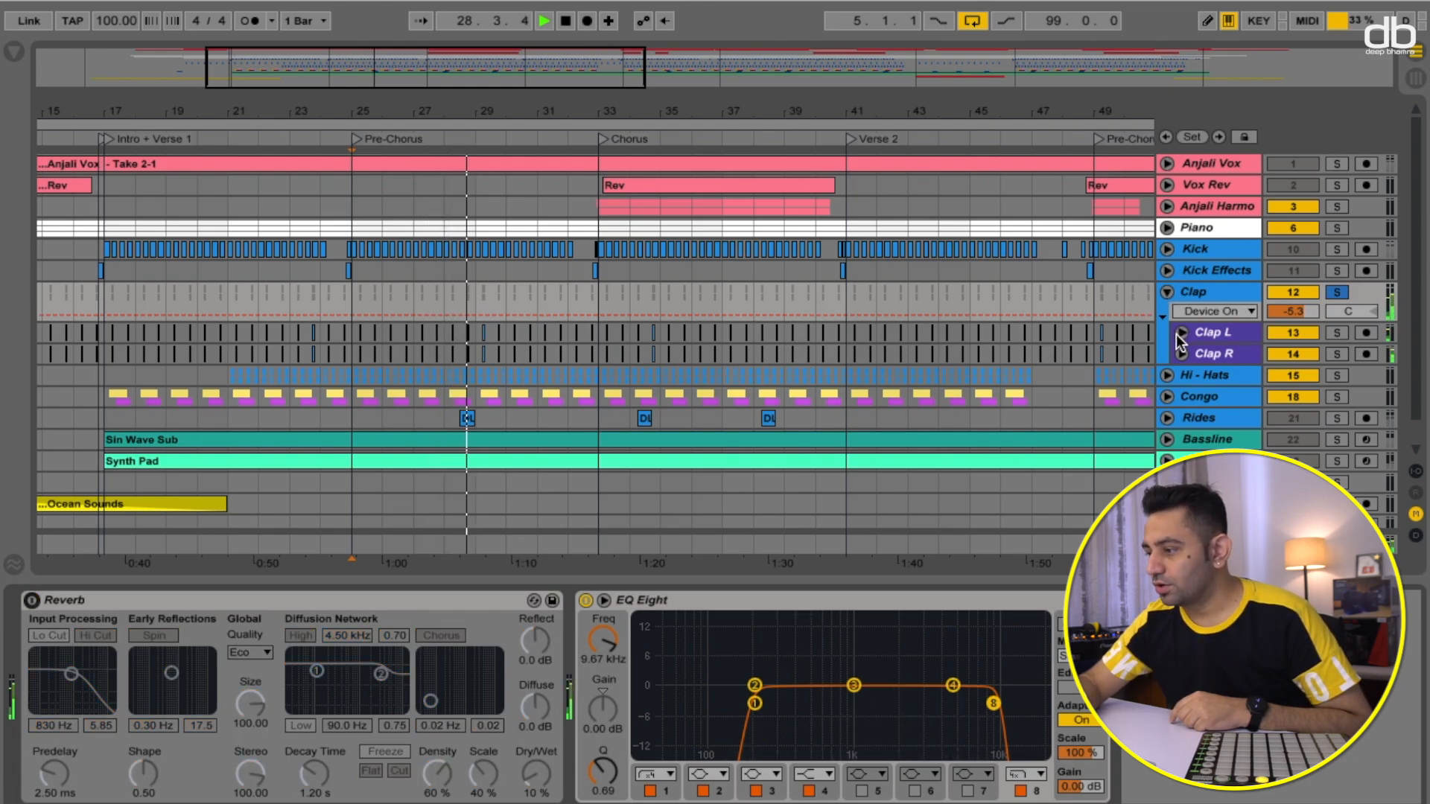
- Select the Clap L track, toggle its Simple Delay off and back on, and stop playback
left_click(1205, 330)
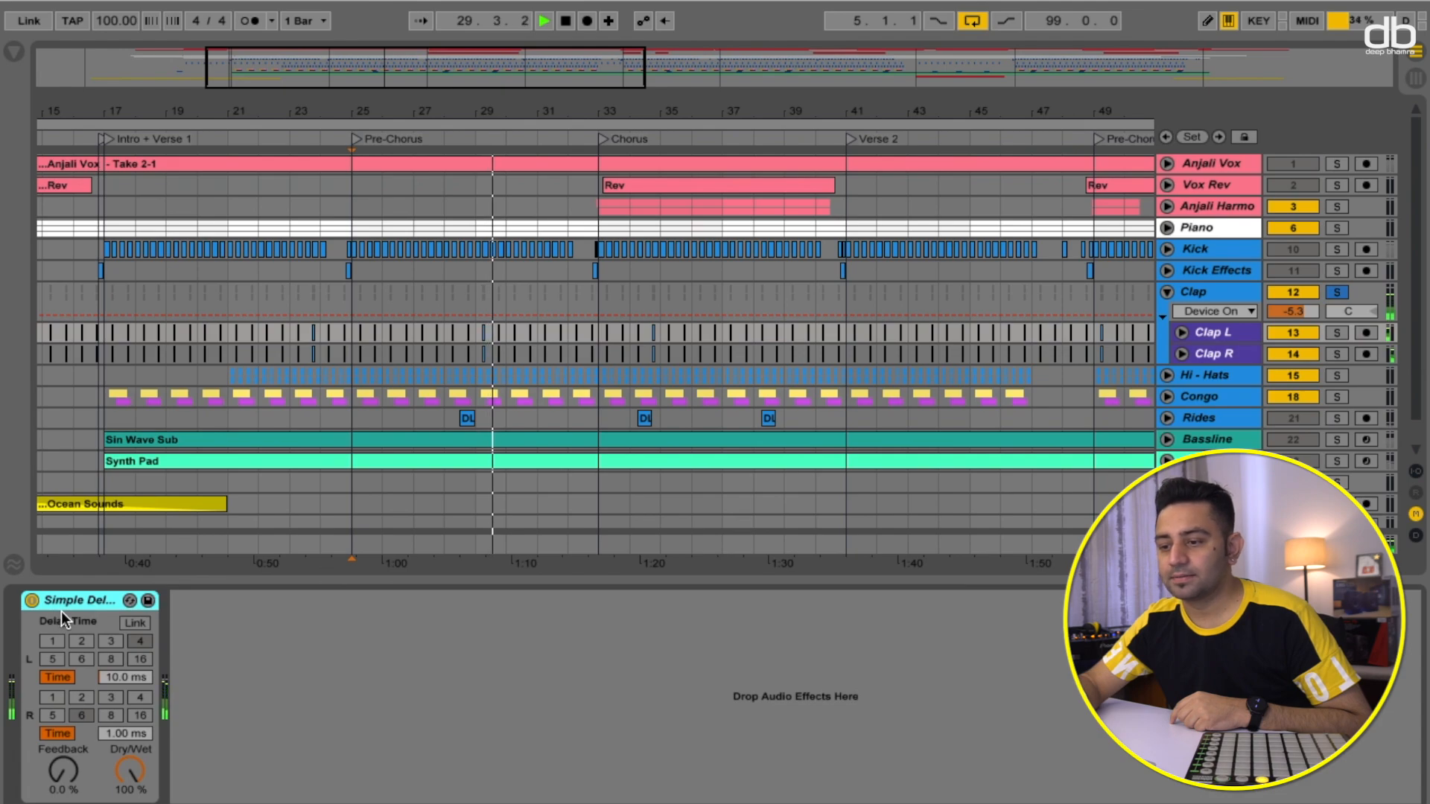
left_click(32, 600)
left_click(33, 600)
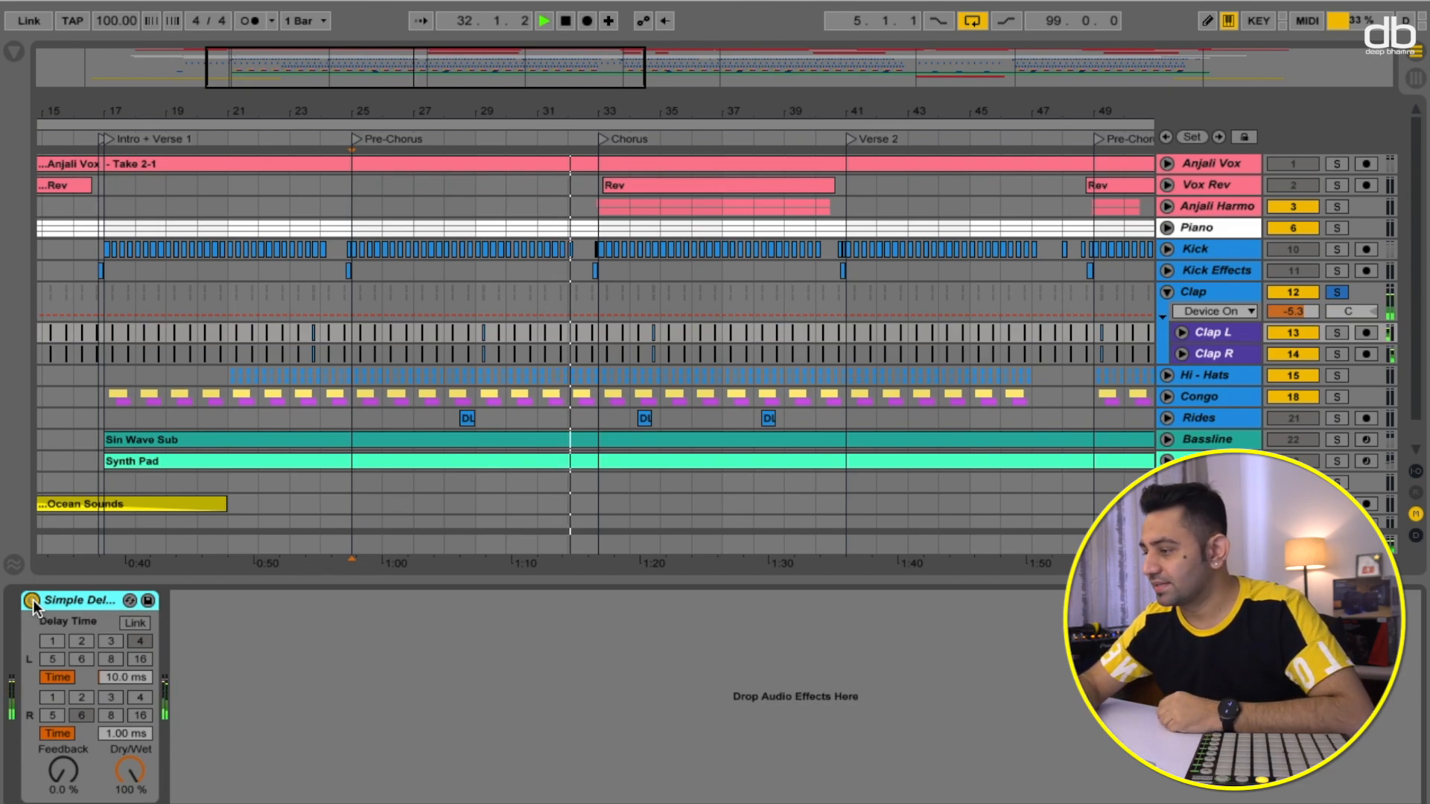
key("space")
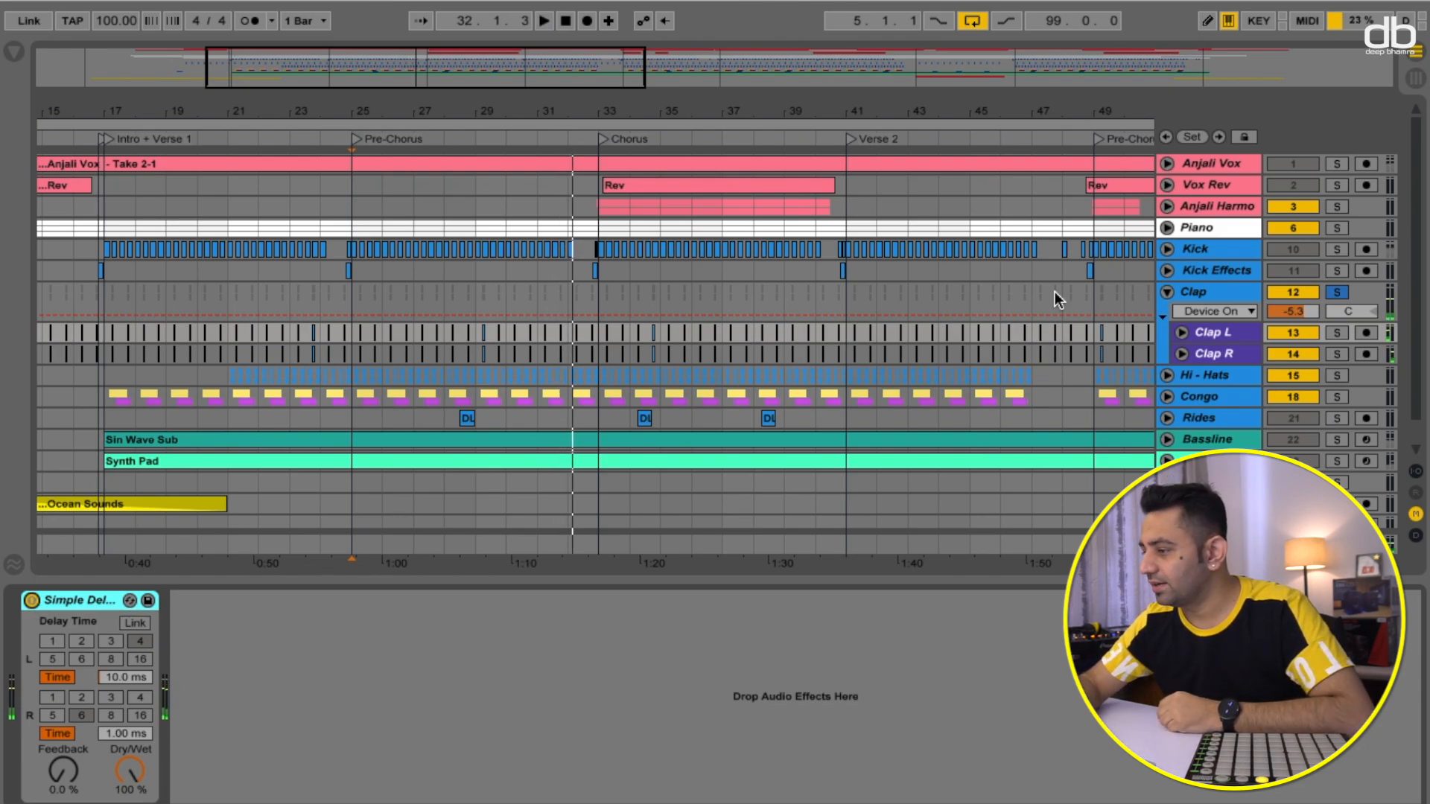
- Review the device chains of the Clap group, Clap L, Hi-Hats and Hi Hat R, then collapse the Clap and Hi-Hats groups
left_click(1190, 295)
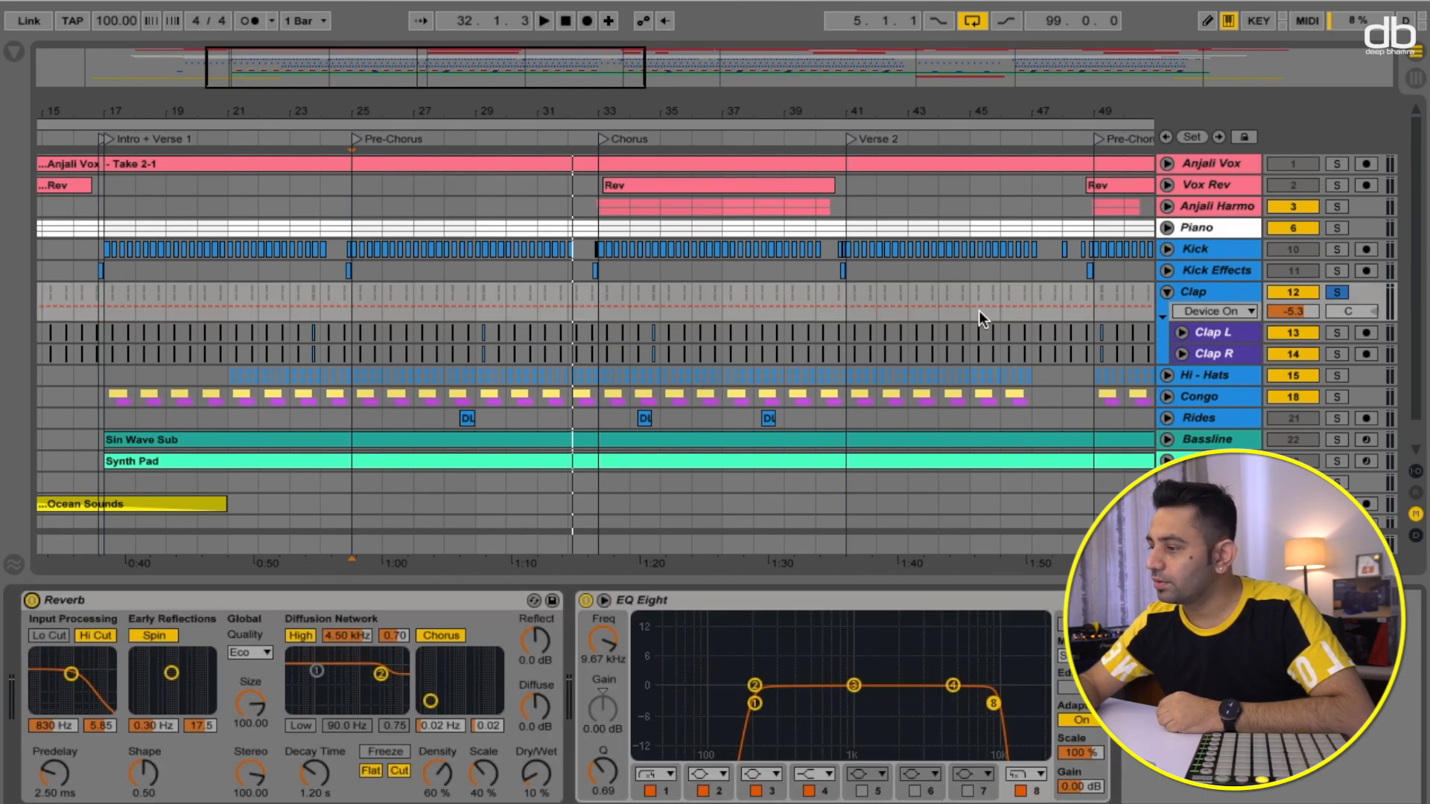
left_click(1223, 332)
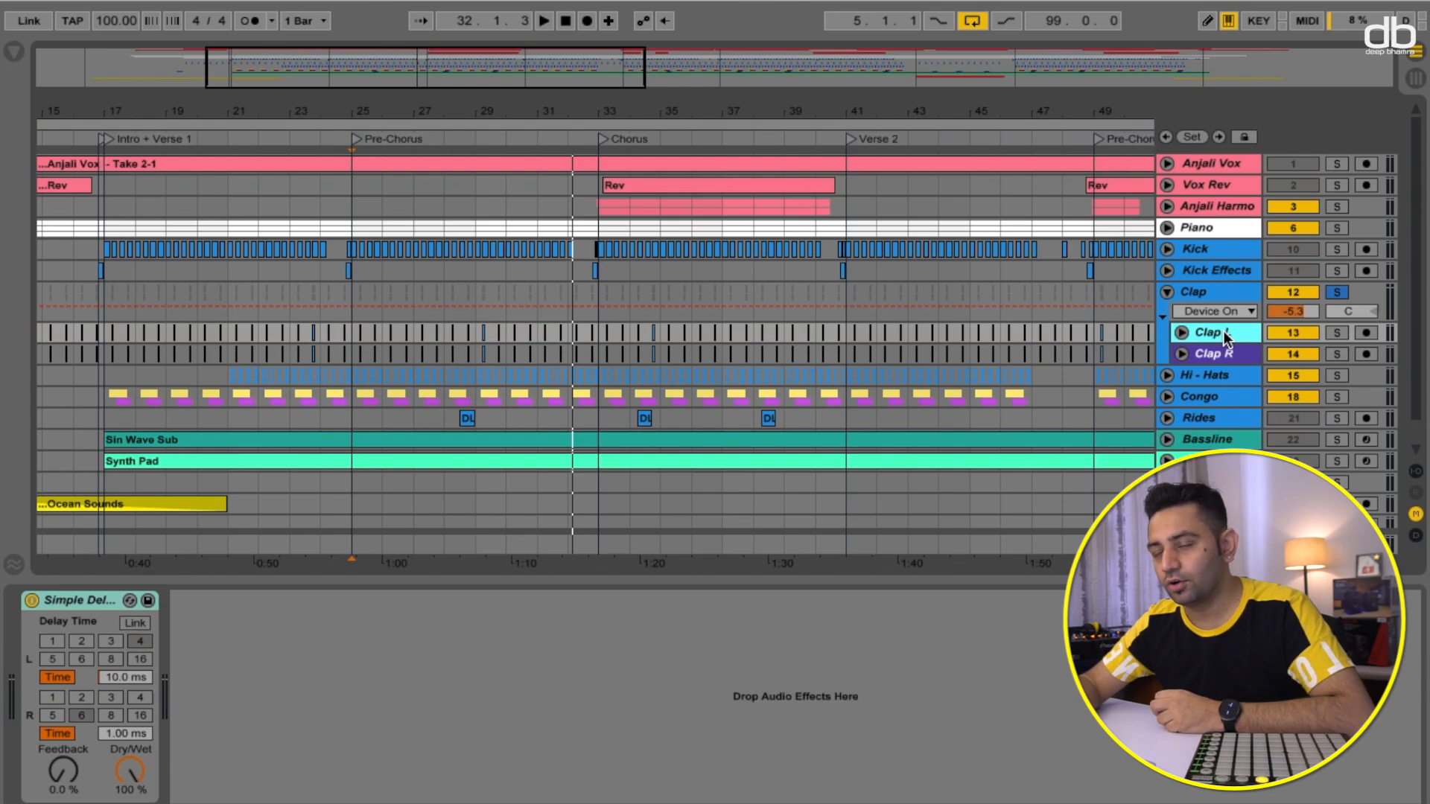
left_click(1223, 377)
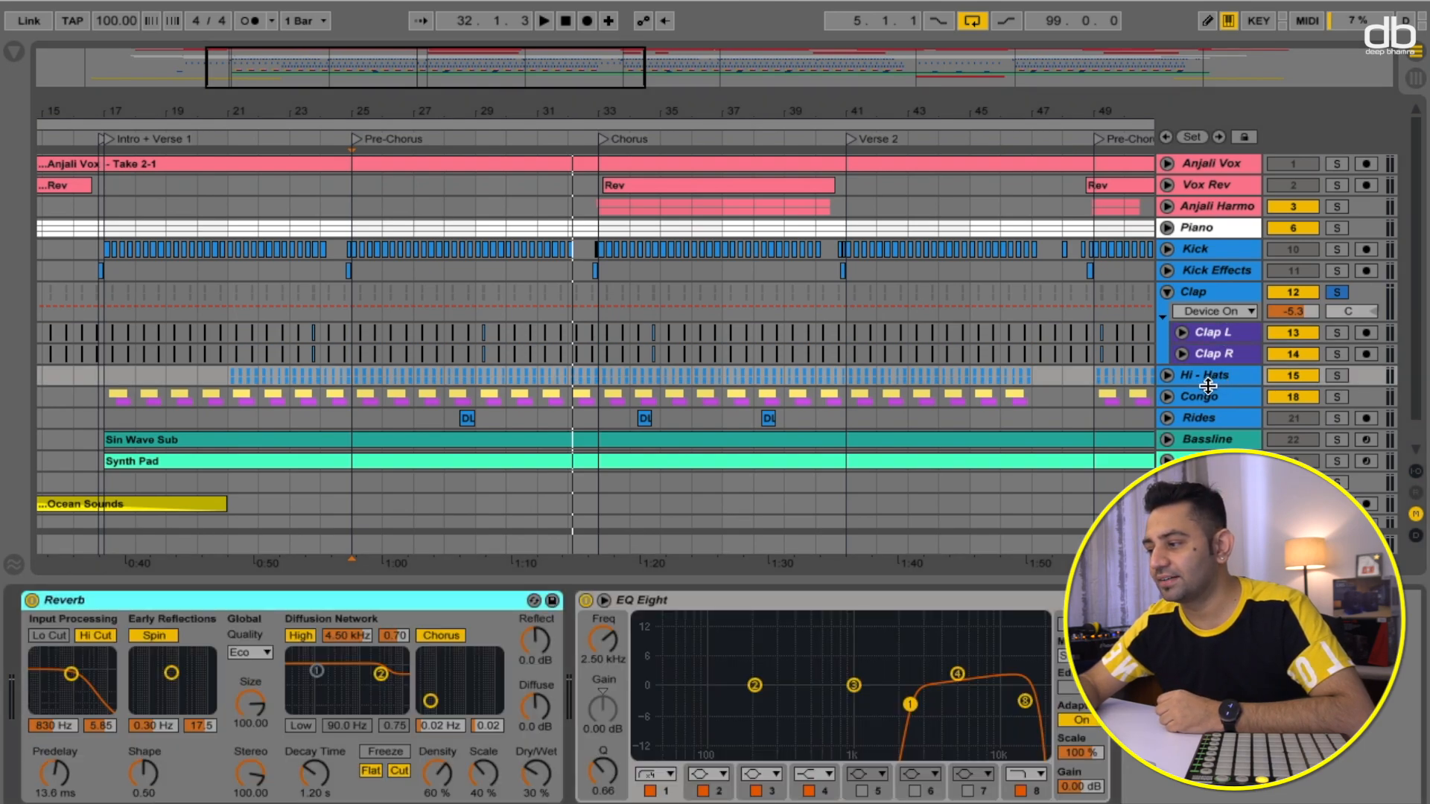
left_click(1167, 375)
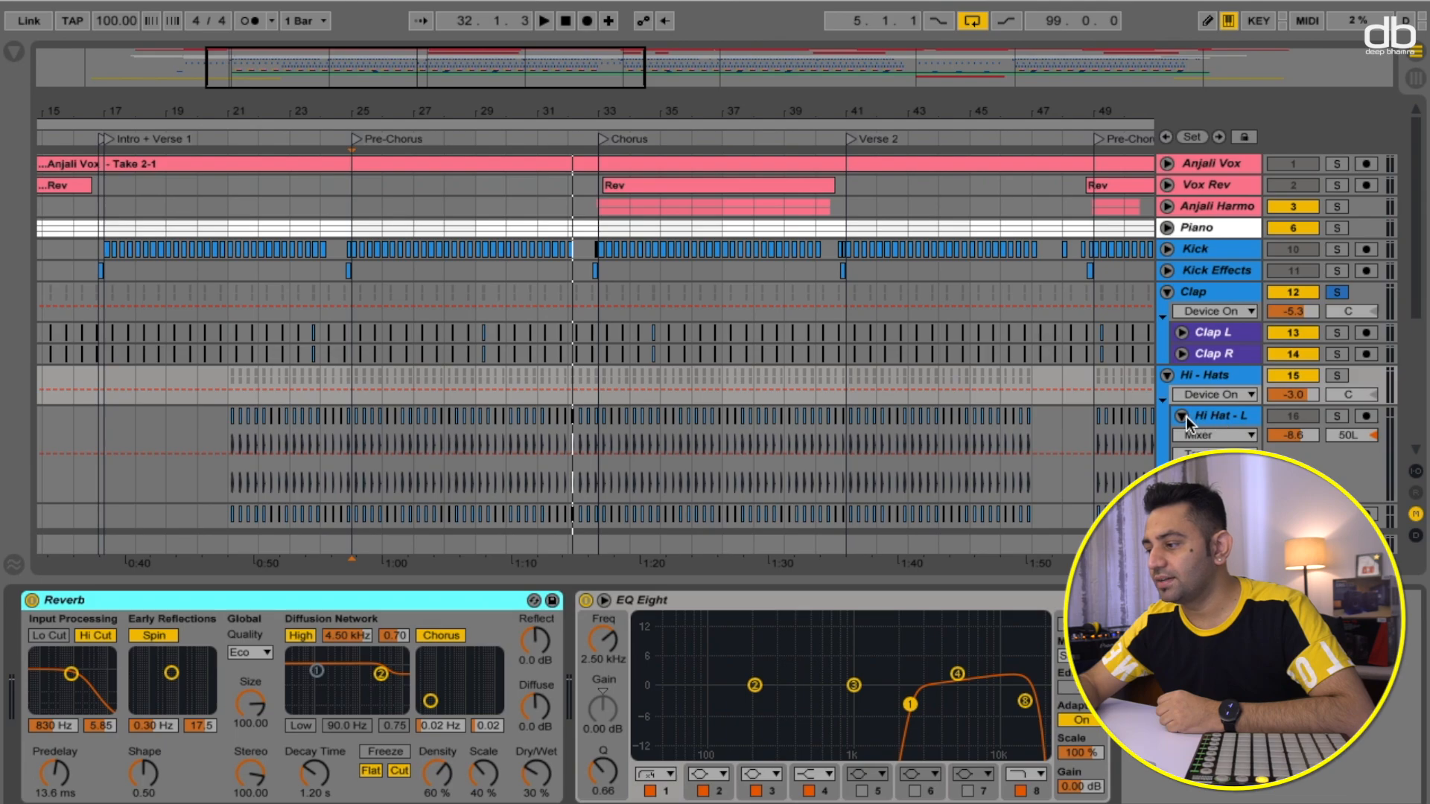
left_click(1182, 416)
left_click(1209, 436)
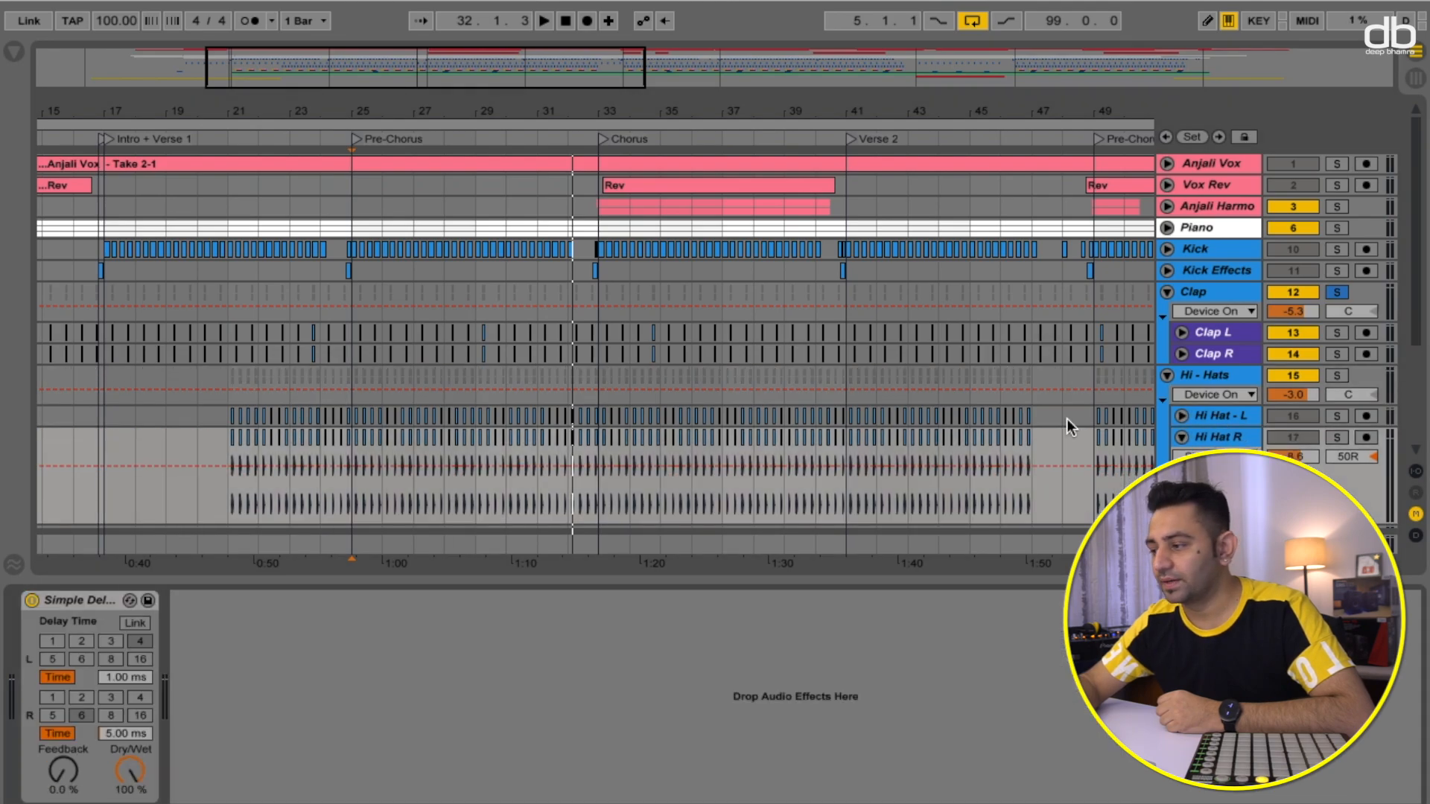
left_click(1168, 292)
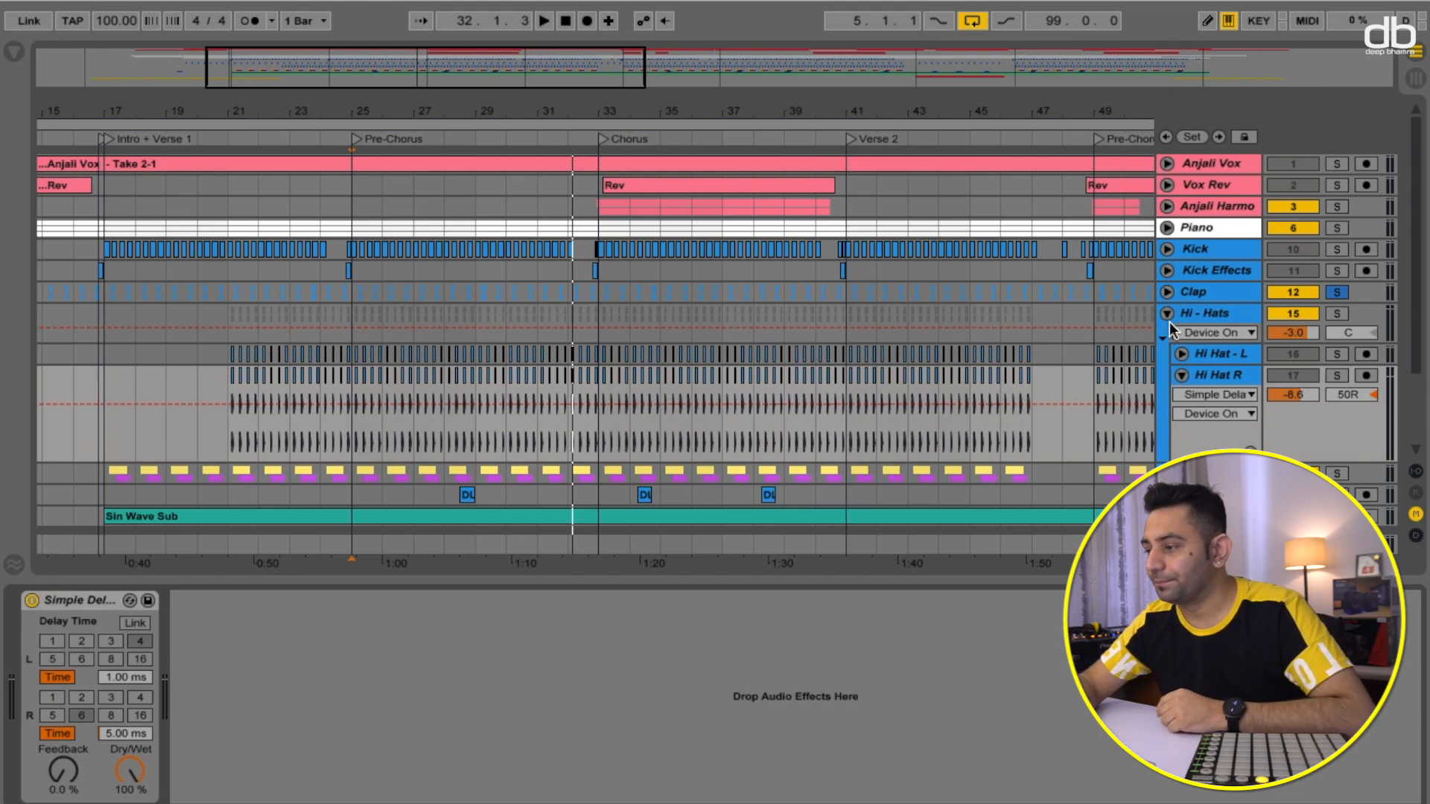
left_click(1168, 313)
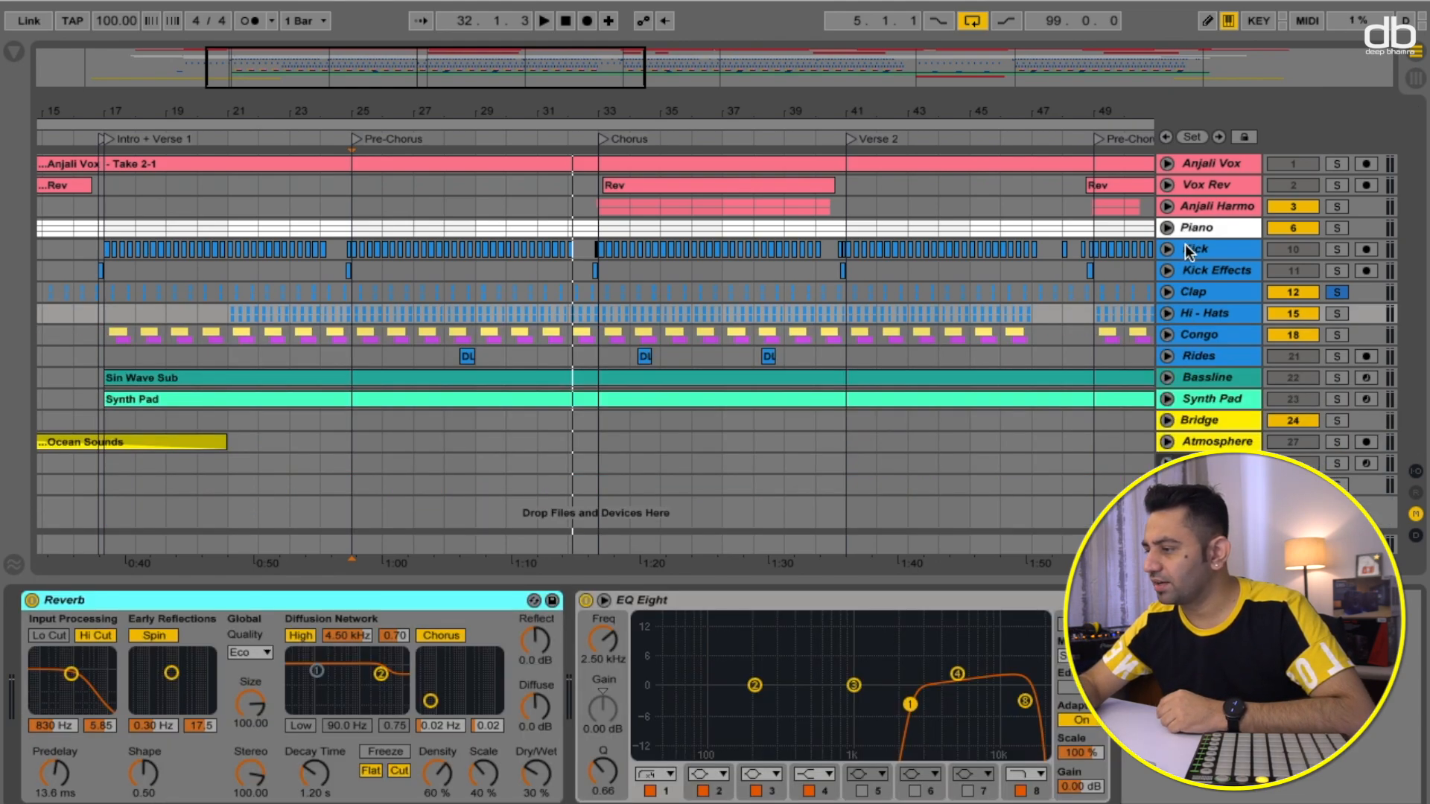
- Select the Kick track, switch off its Compressor and EQ Eight, solo it and audition playback
left_click(1194, 250)
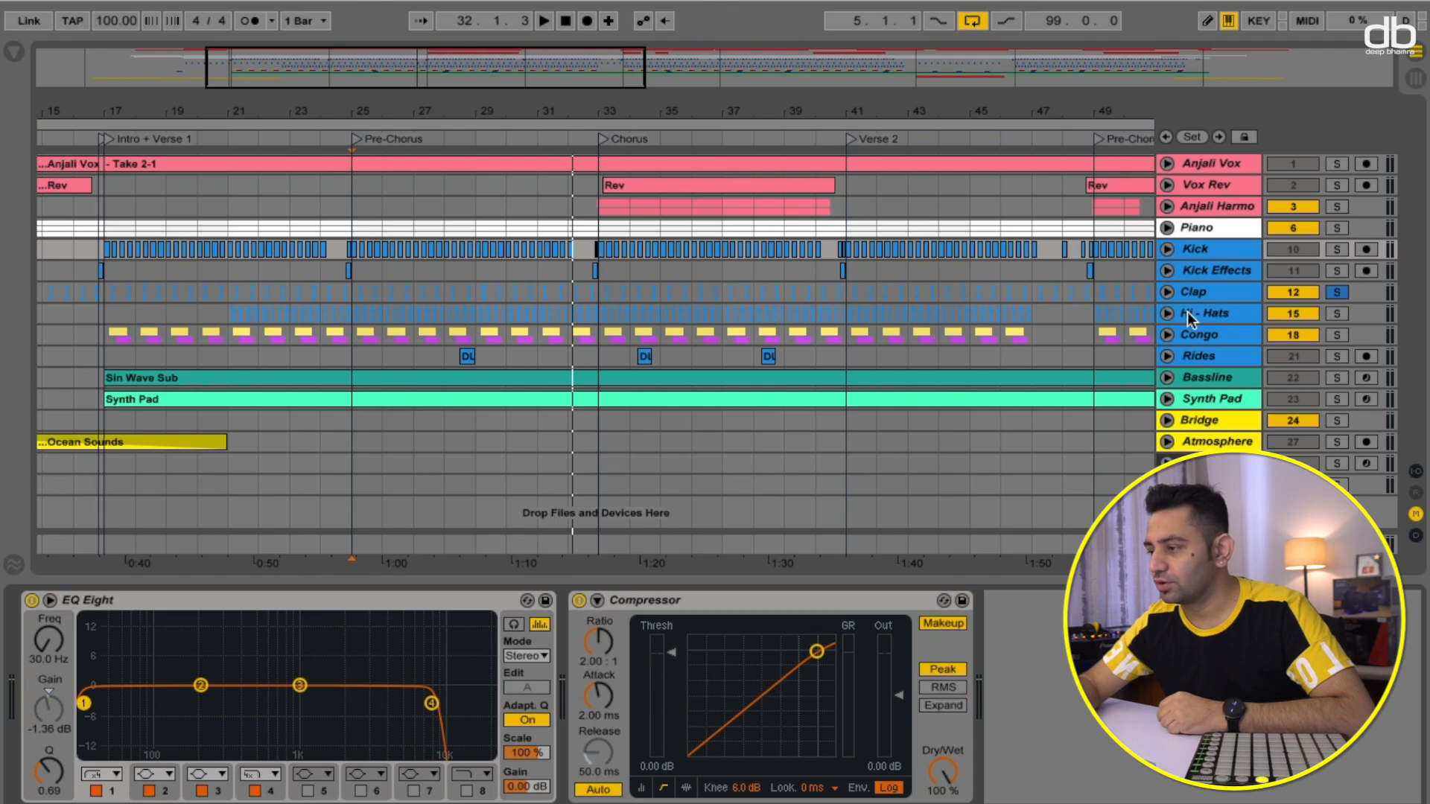
left_click(578, 601)
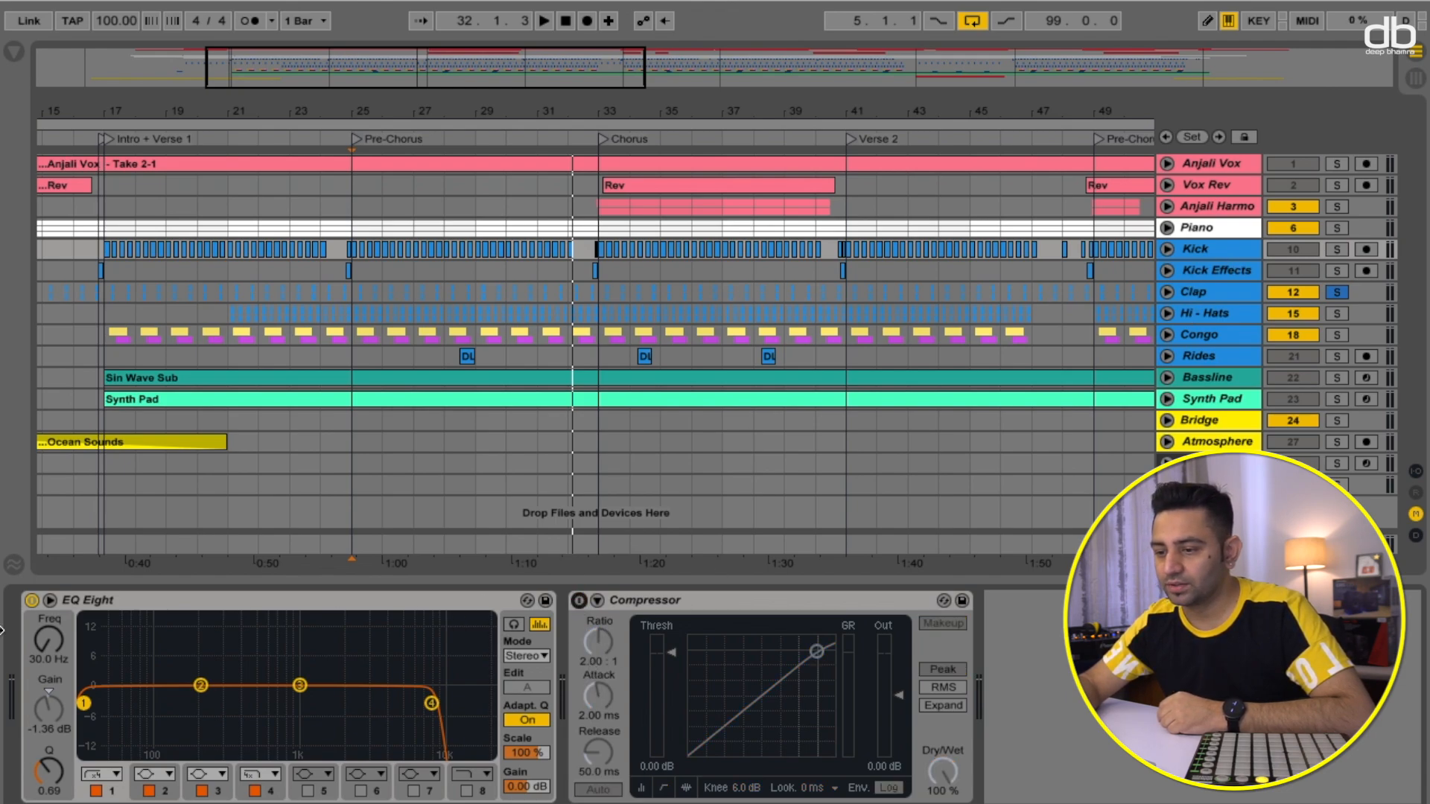
left_click(31, 601)
left_click(1337, 249)
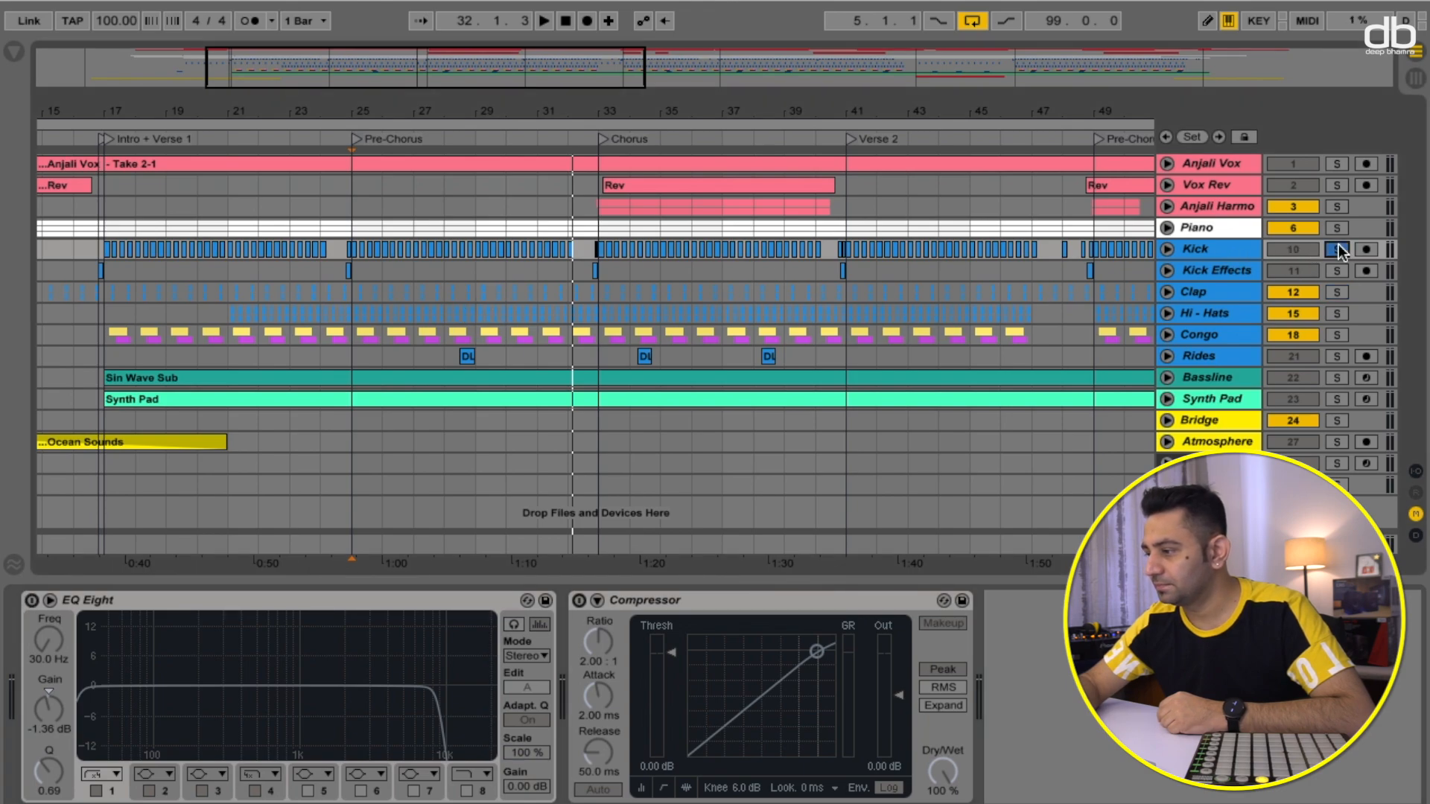
key("space")
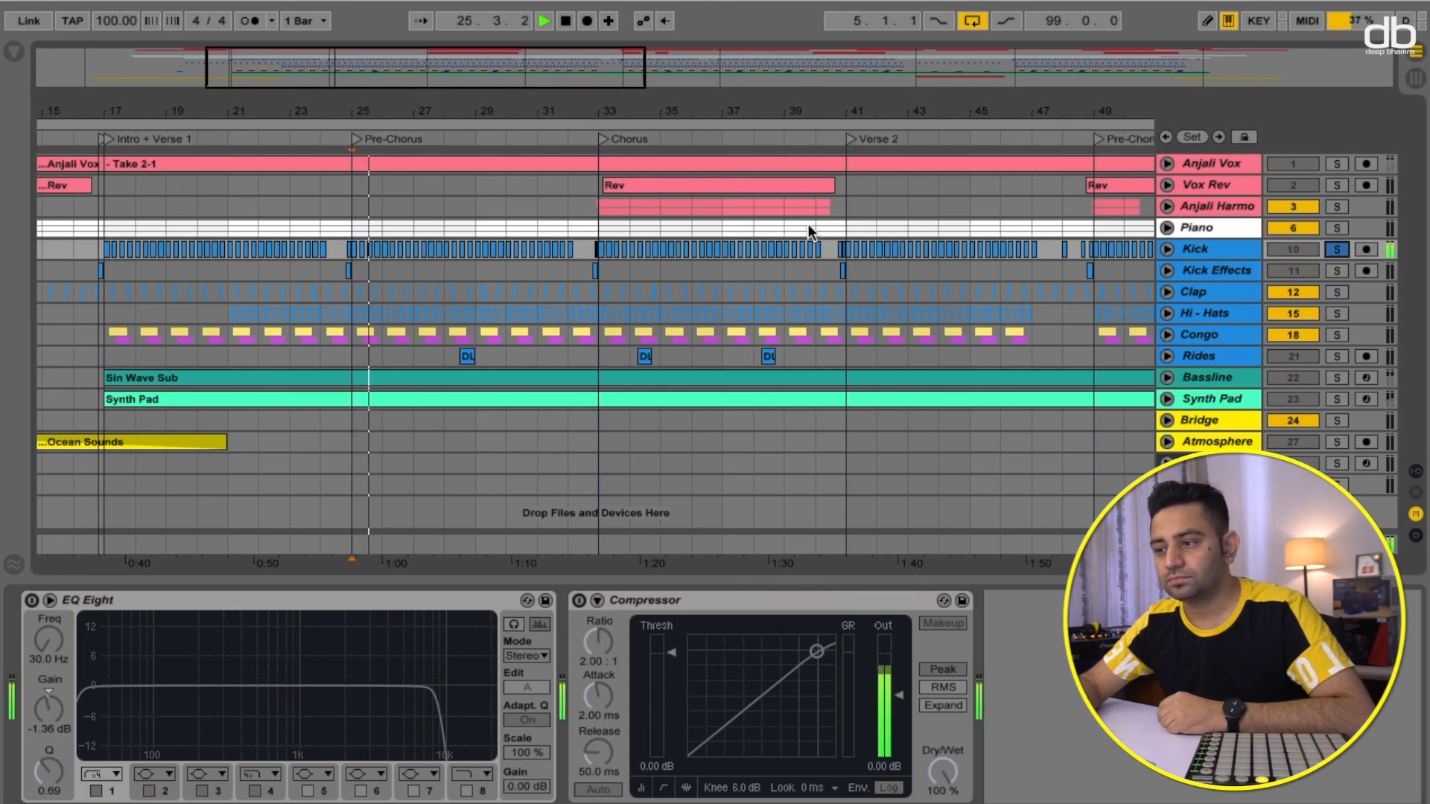
key("space")
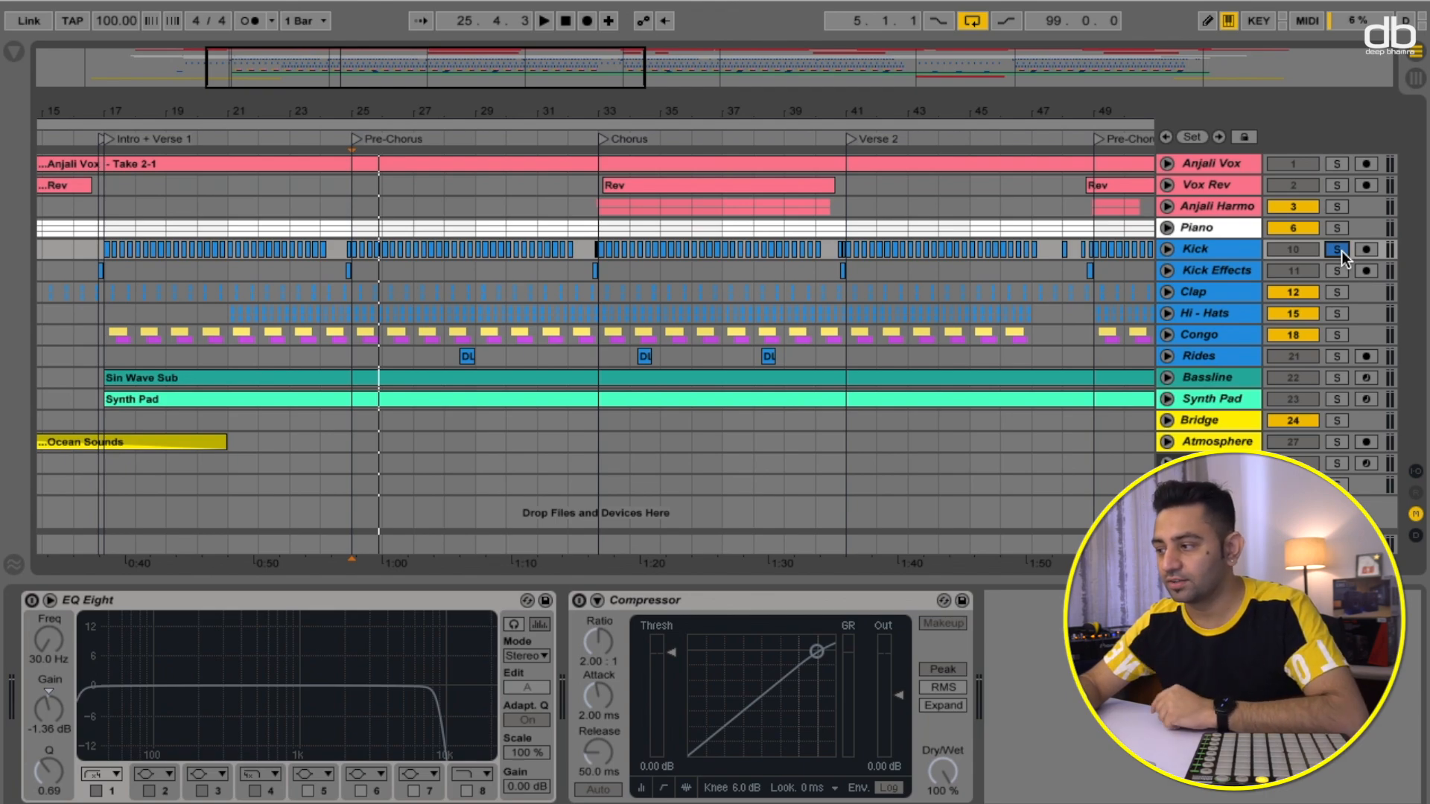
- Switch the Kick's EQ Eight and Compressor back on and audition playback again
left_click(31, 600)
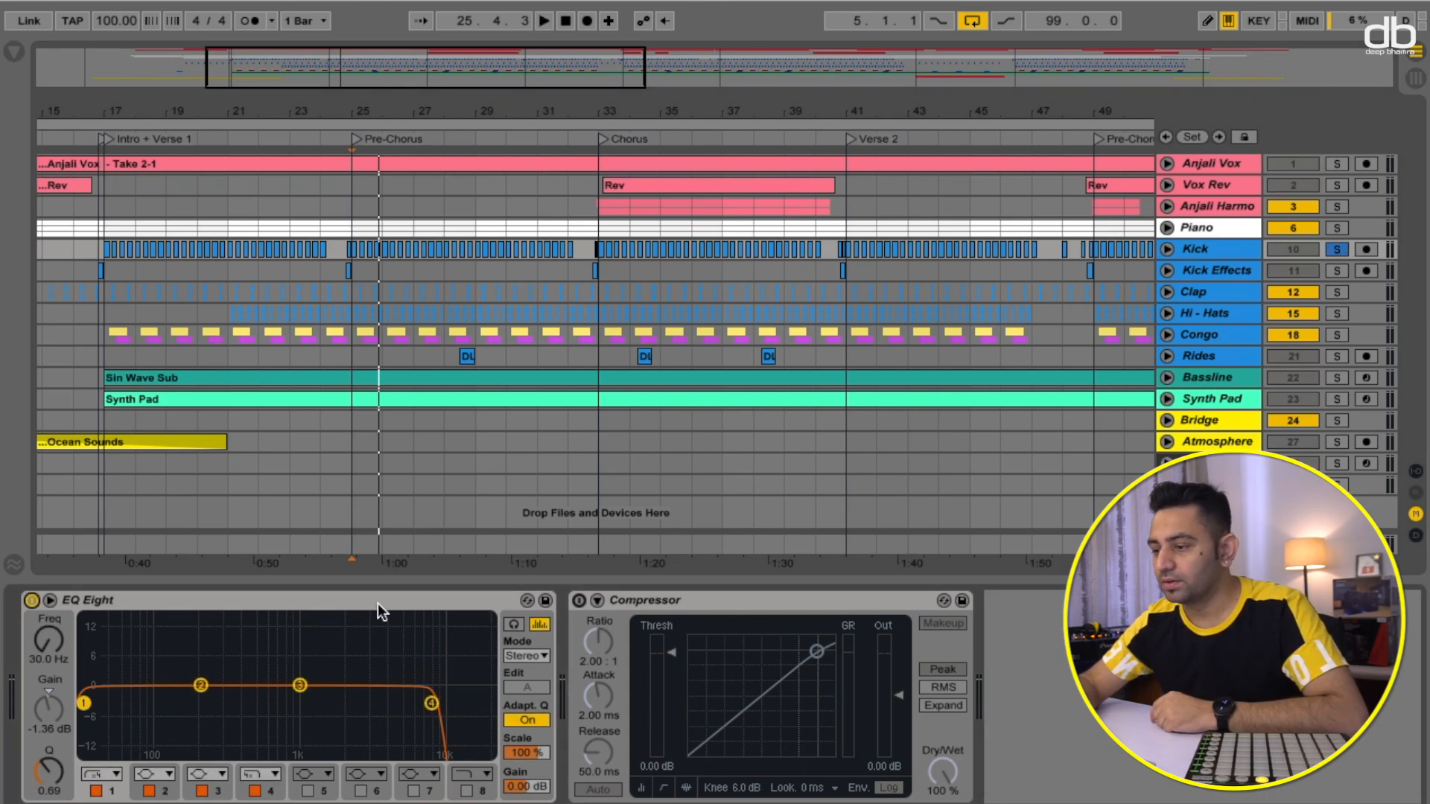
left_click(578, 602)
key("space")
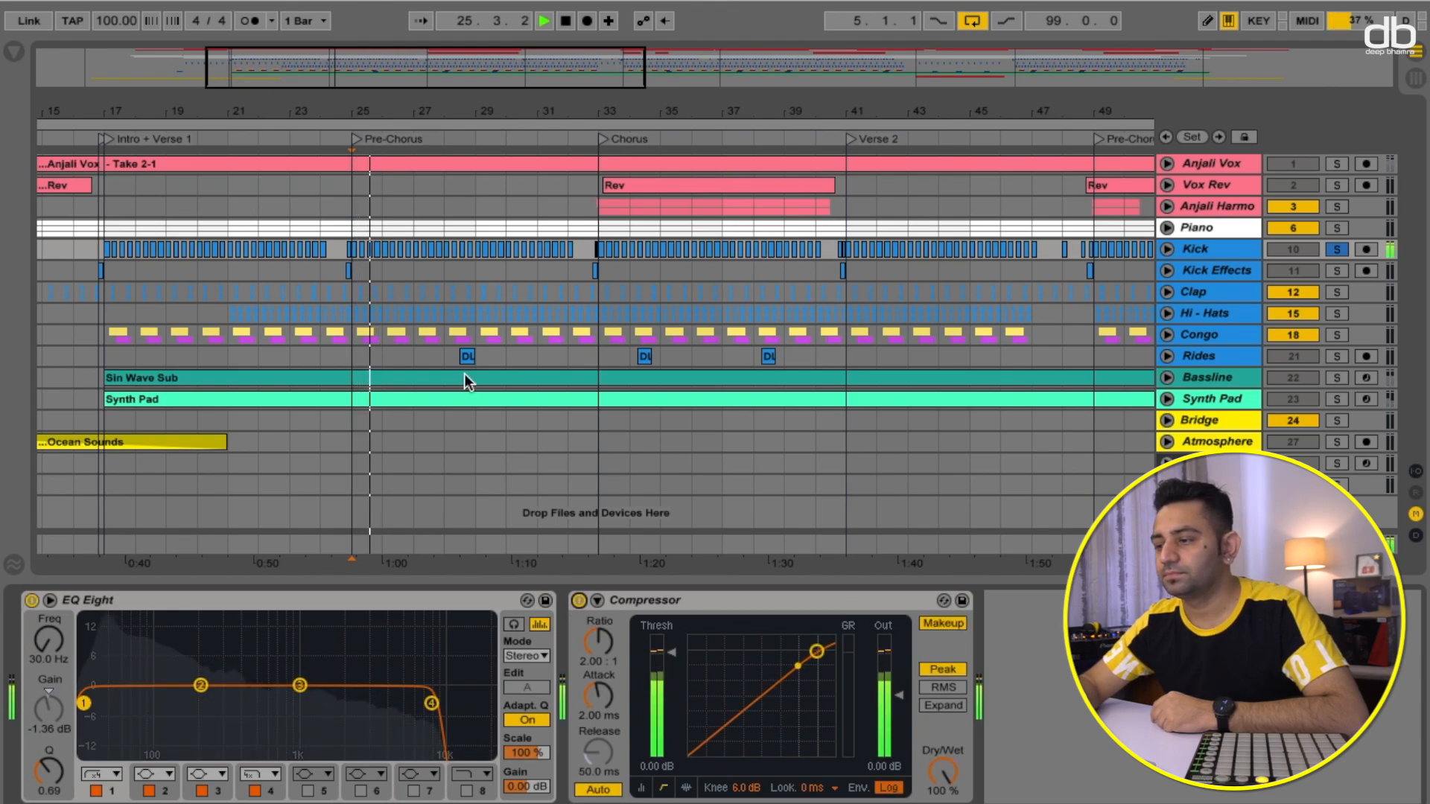
key("space")
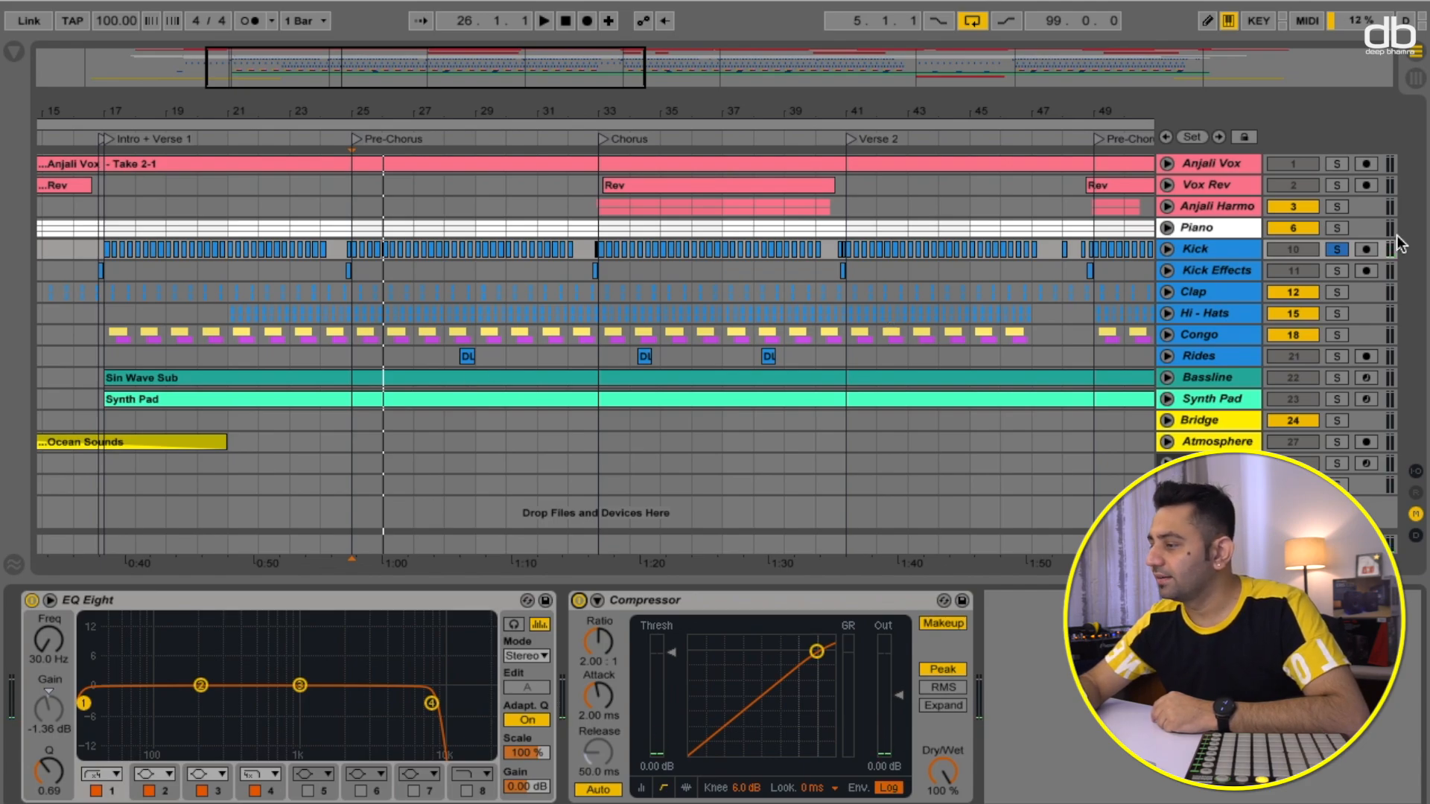
- Unsolo Kick, solo Kick Effects, and play from the Verse 2 locator
left_click(1337, 248)
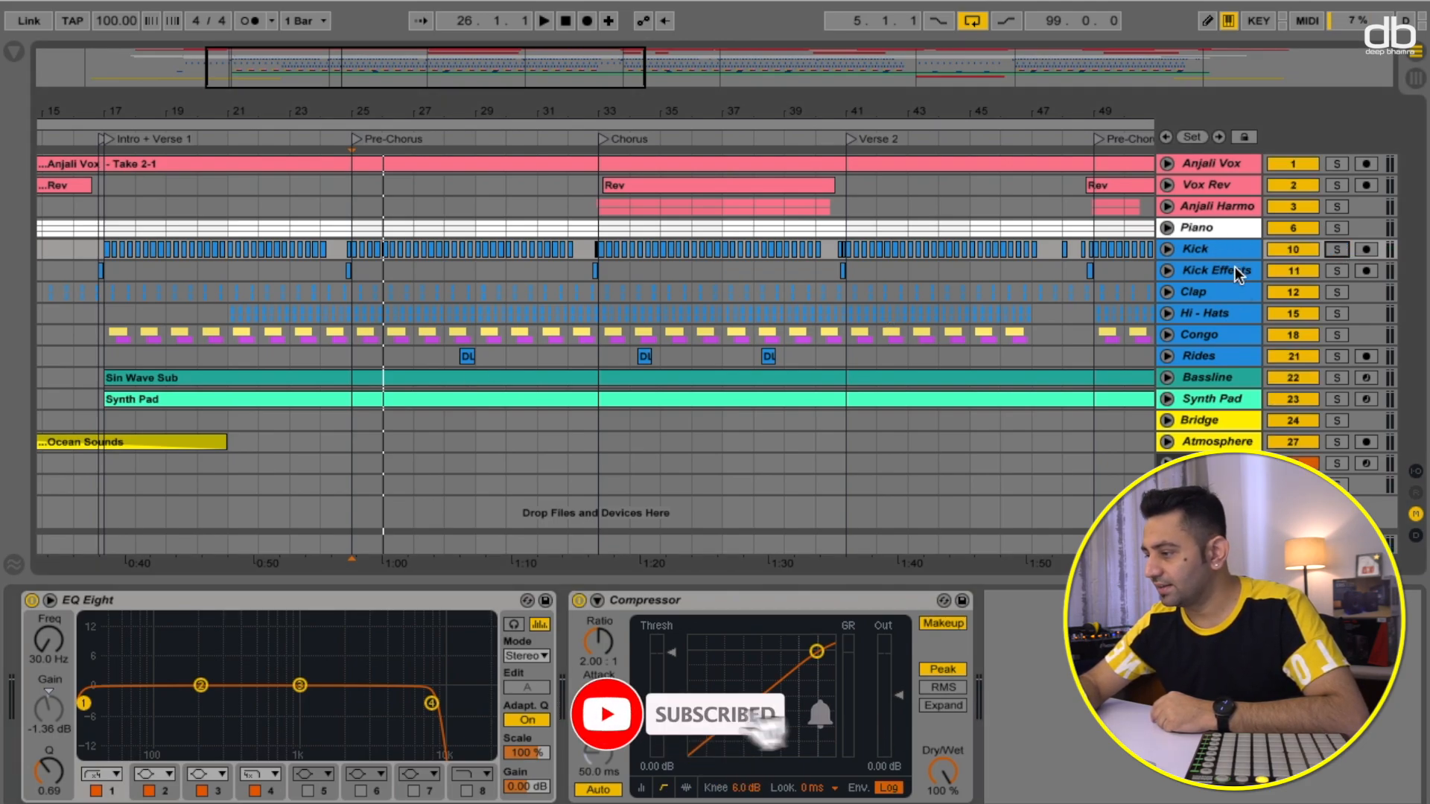
left_click(1343, 273)
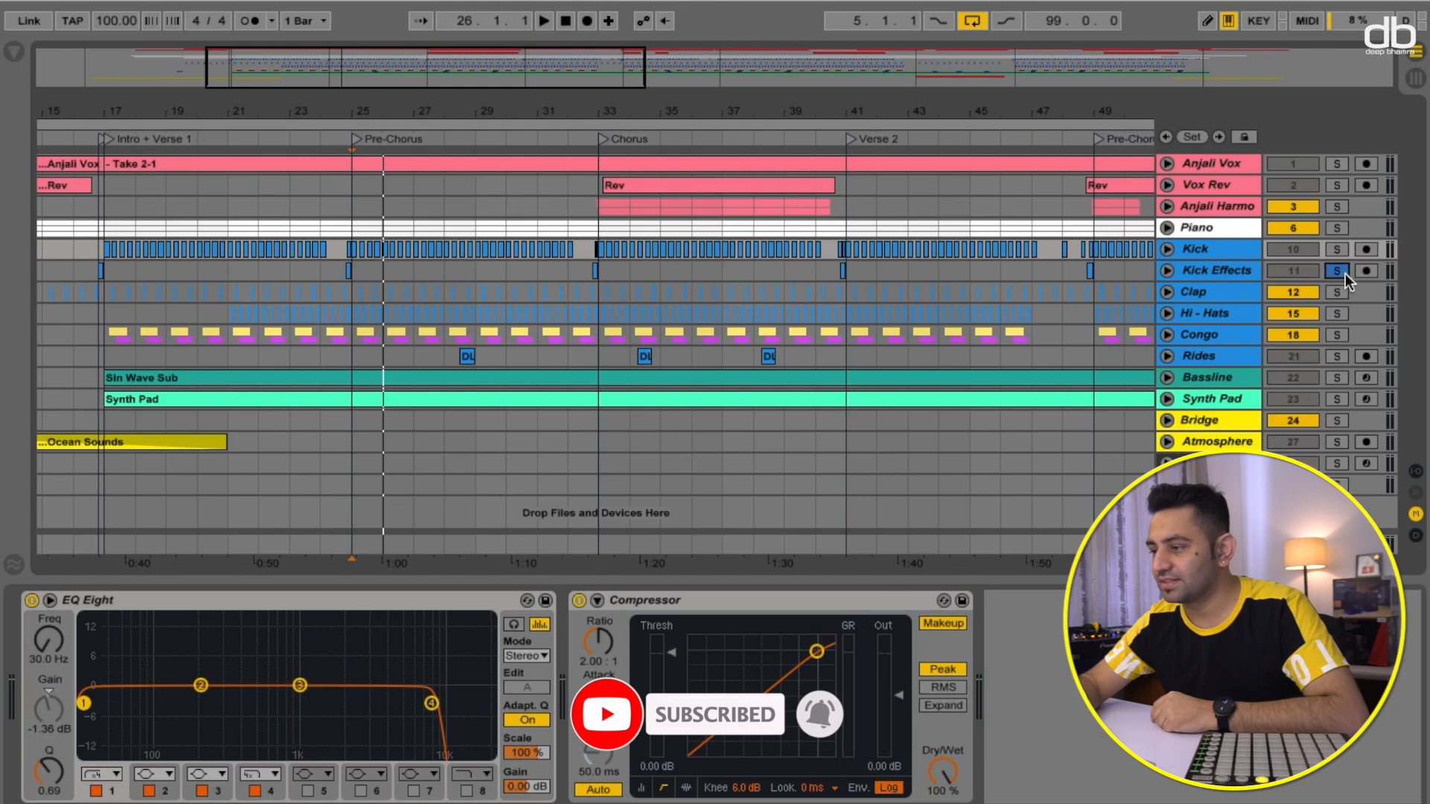
left_click(829, 136)
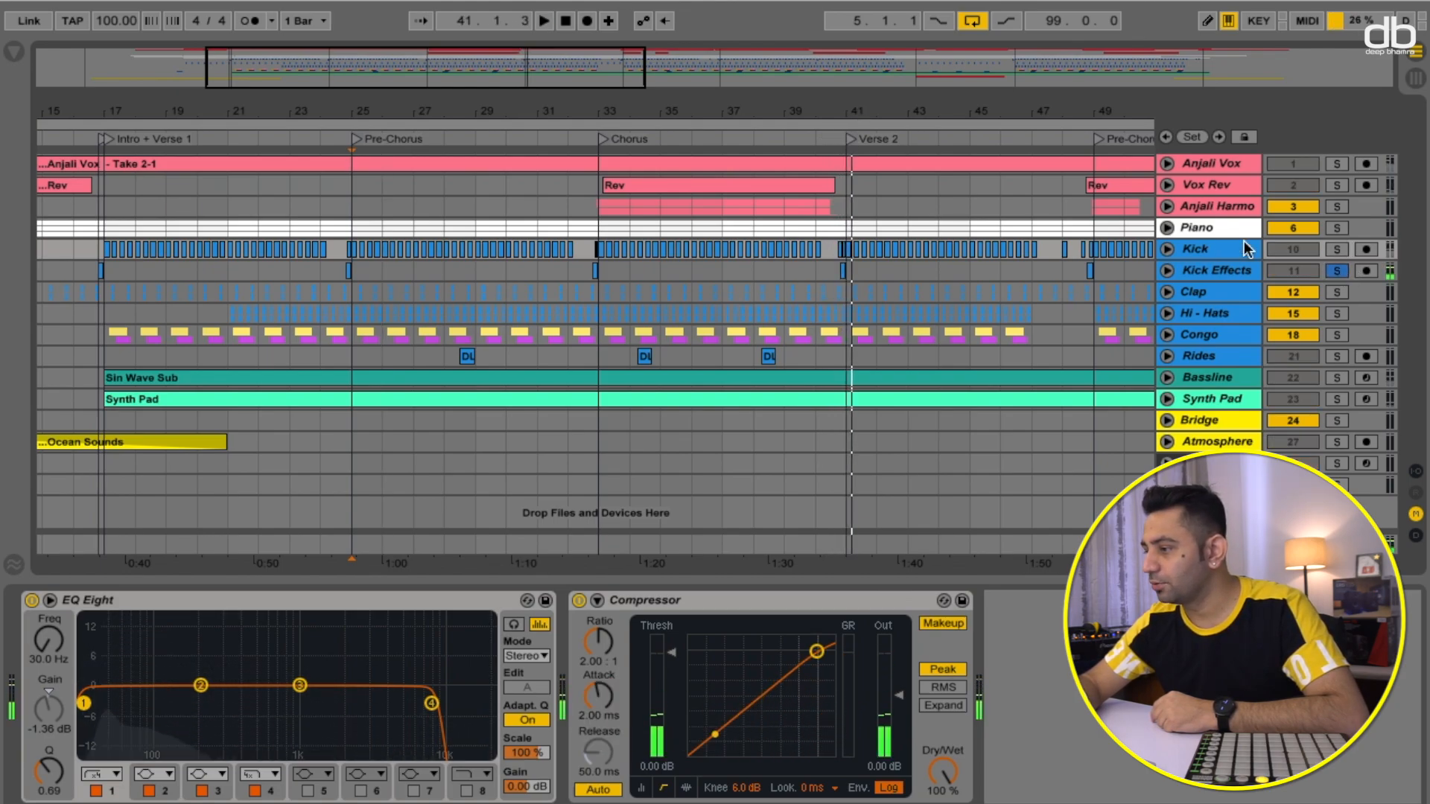
- Add Kick to the solo, play from the Verse 2 locator, then replay from the Pre-Chorus locator
left_click(1339, 250)
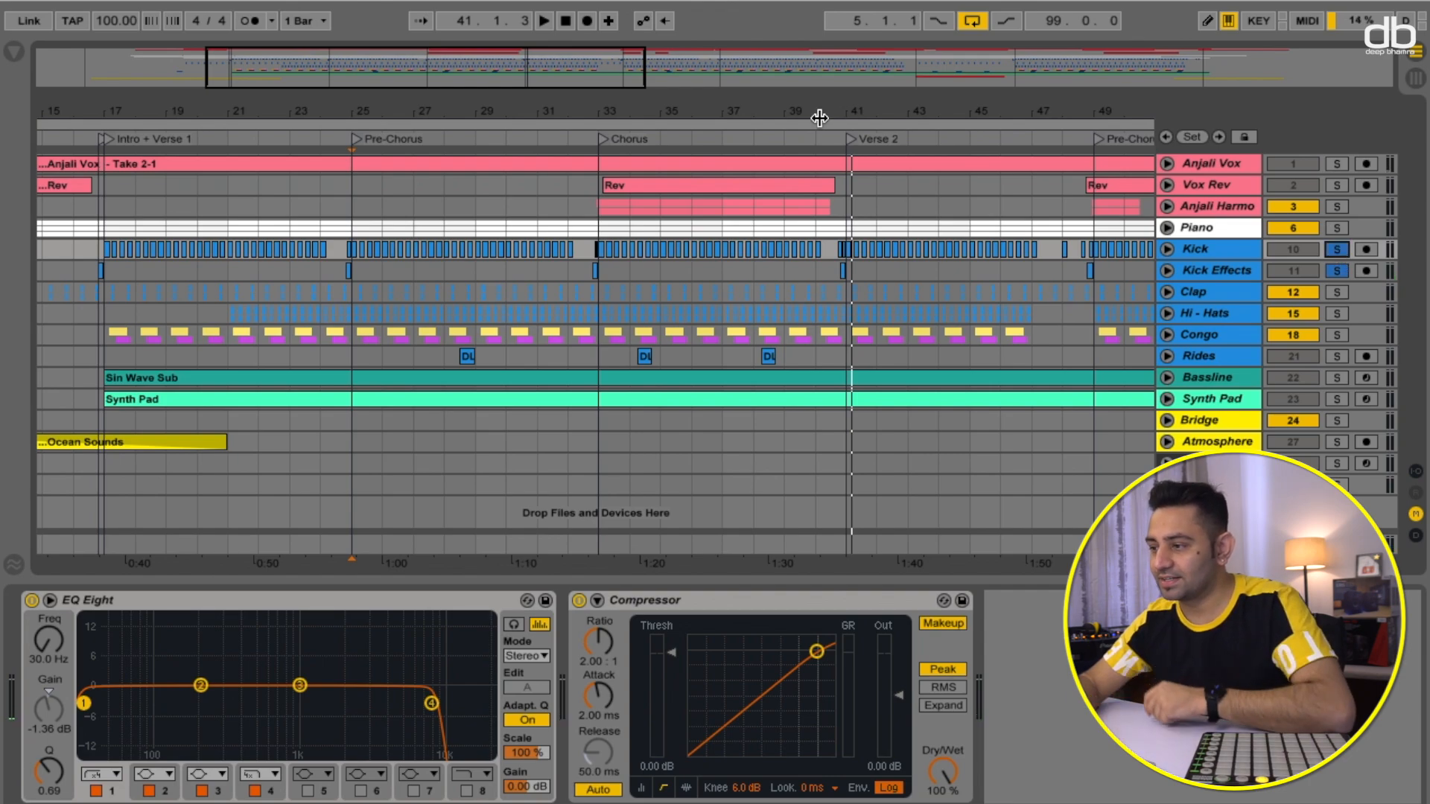
left_click(812, 140)
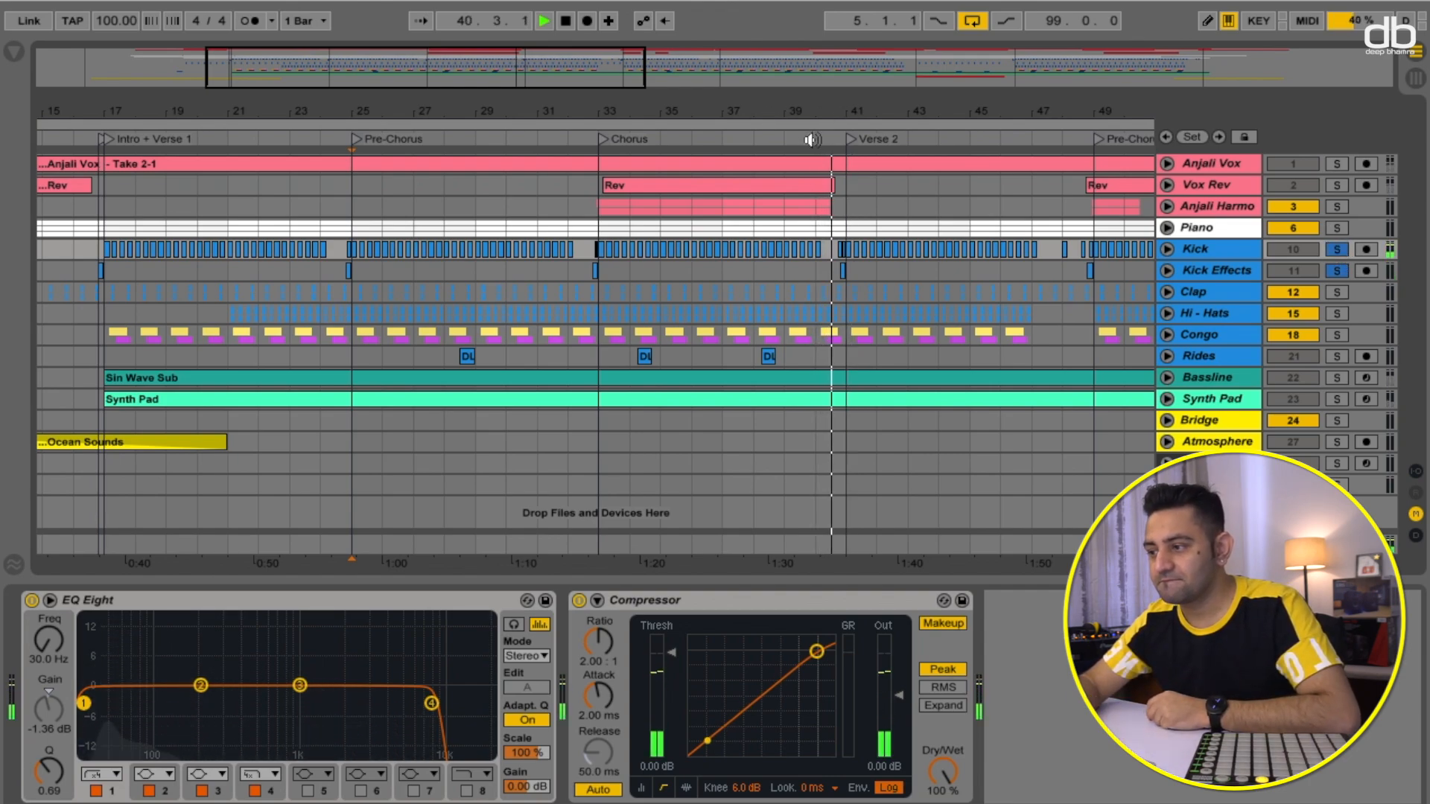
key("space")
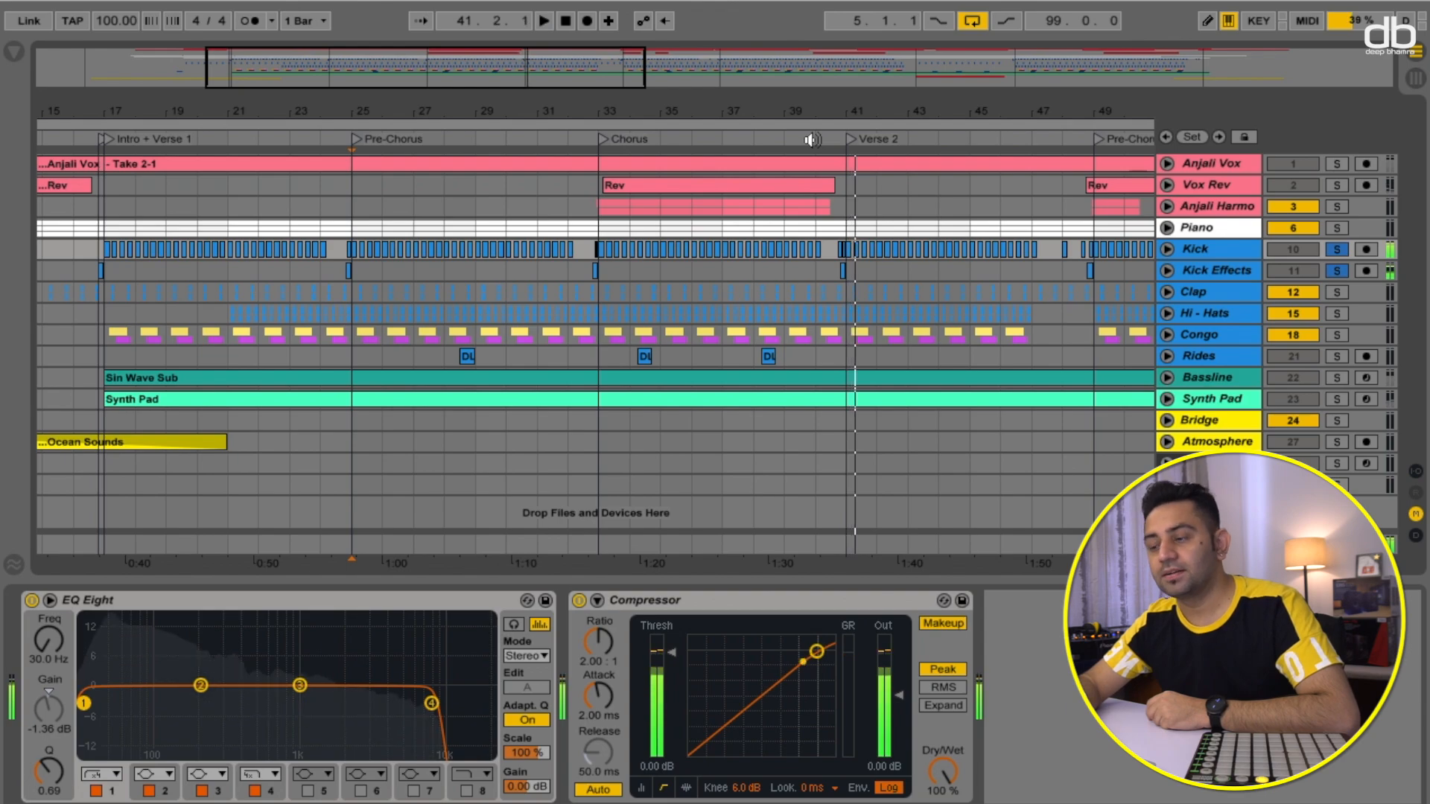
left_click(338, 134)
key("space")
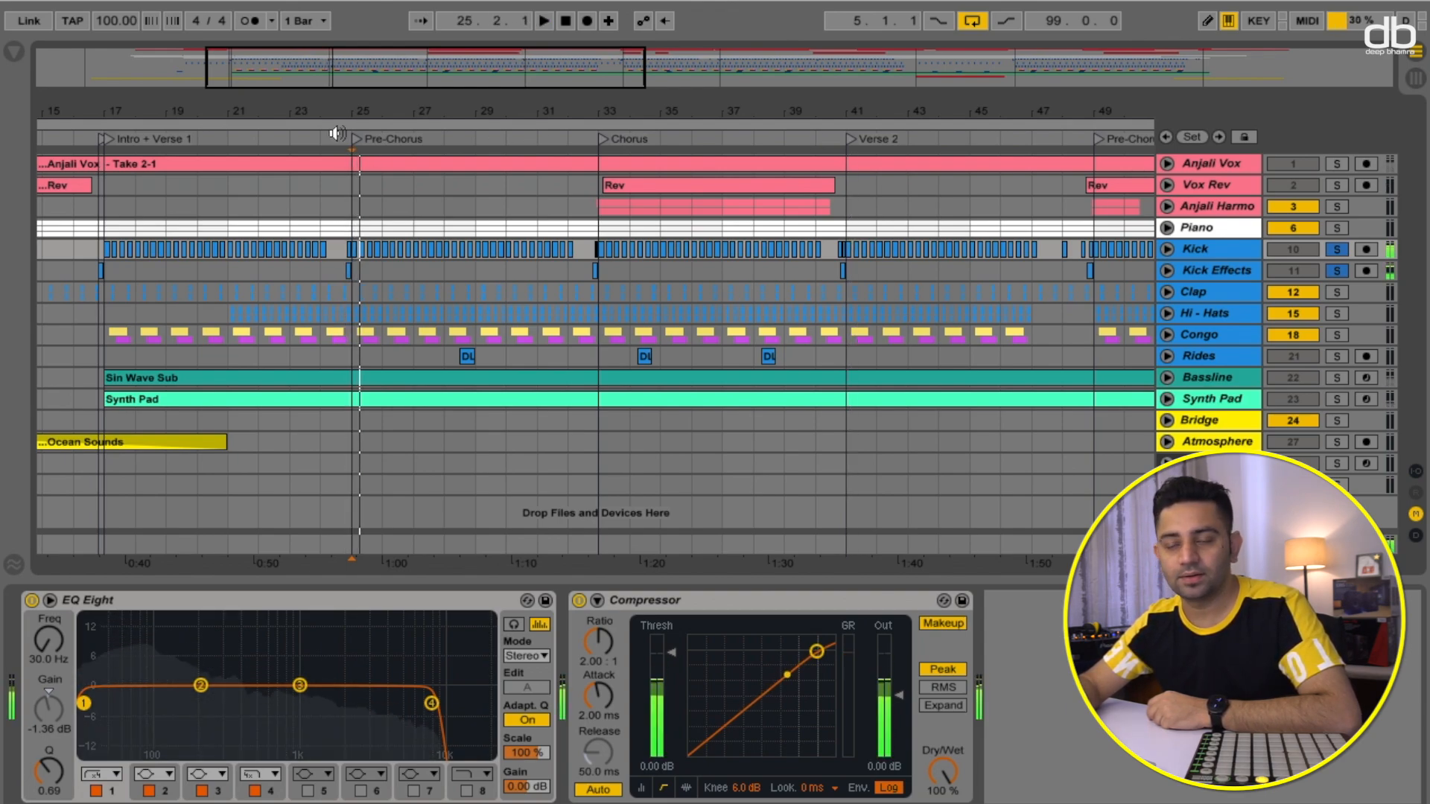
- Add the Clap and Hi-Hats tracks to the drum solo and audition playback
left_click(1338, 273)
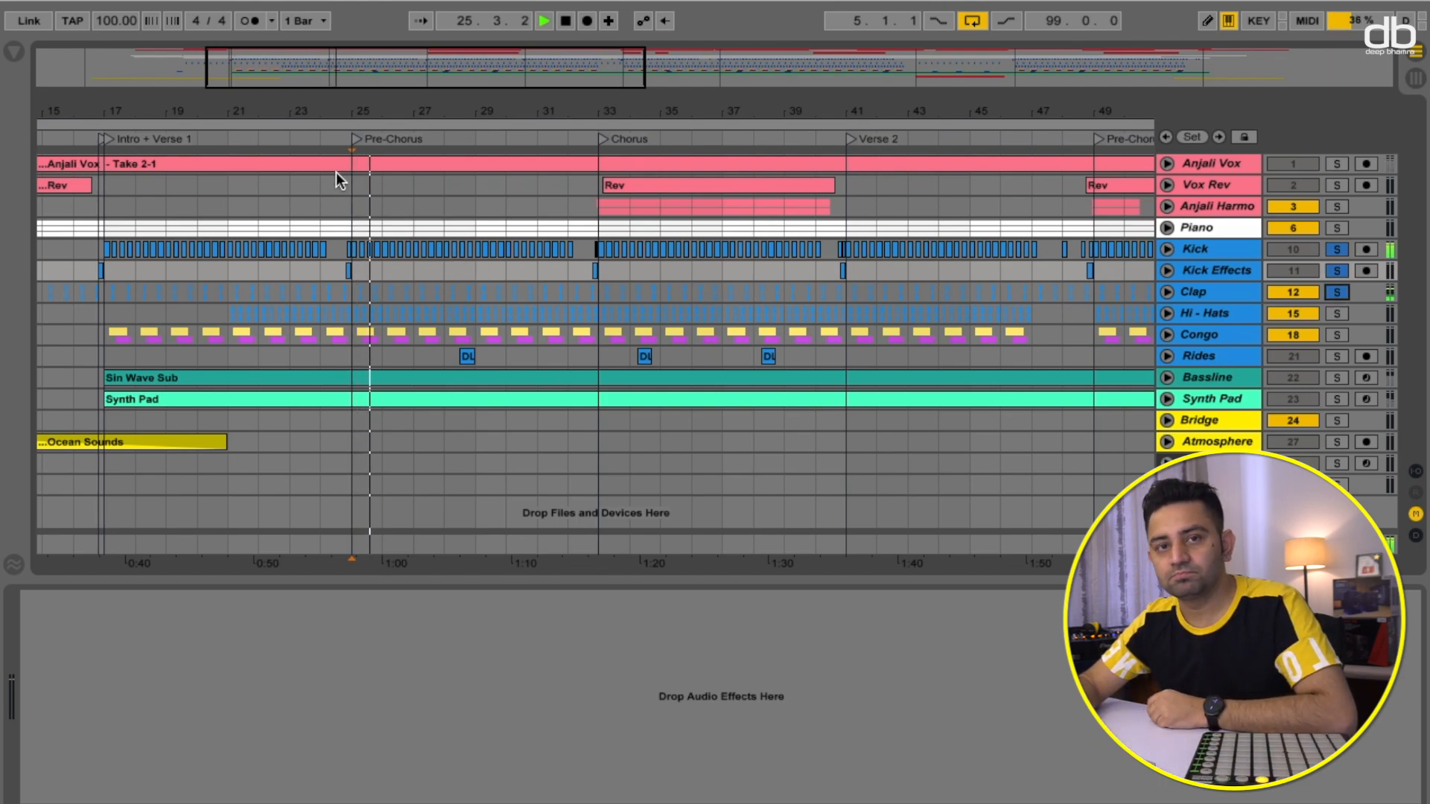
key("space")
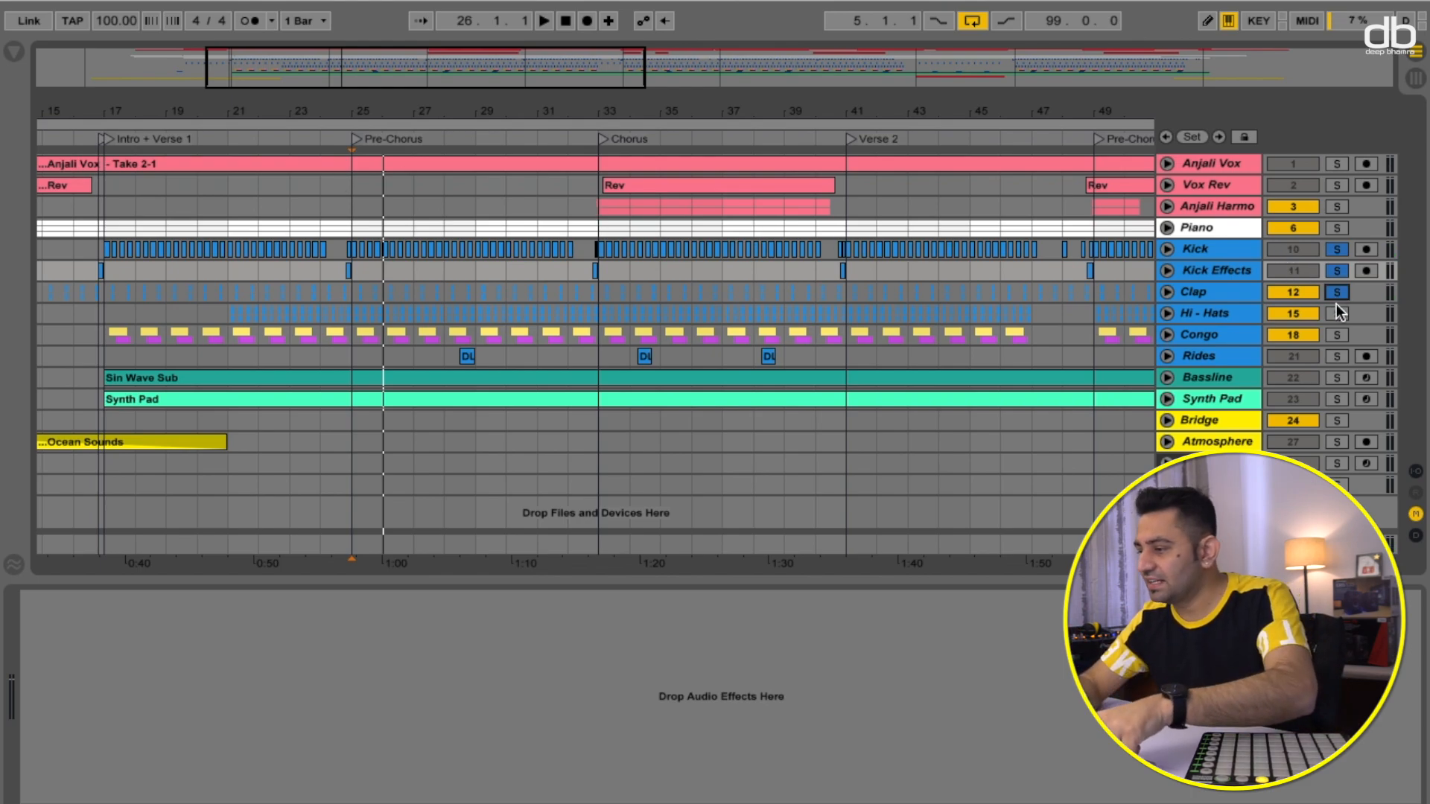
key("space")
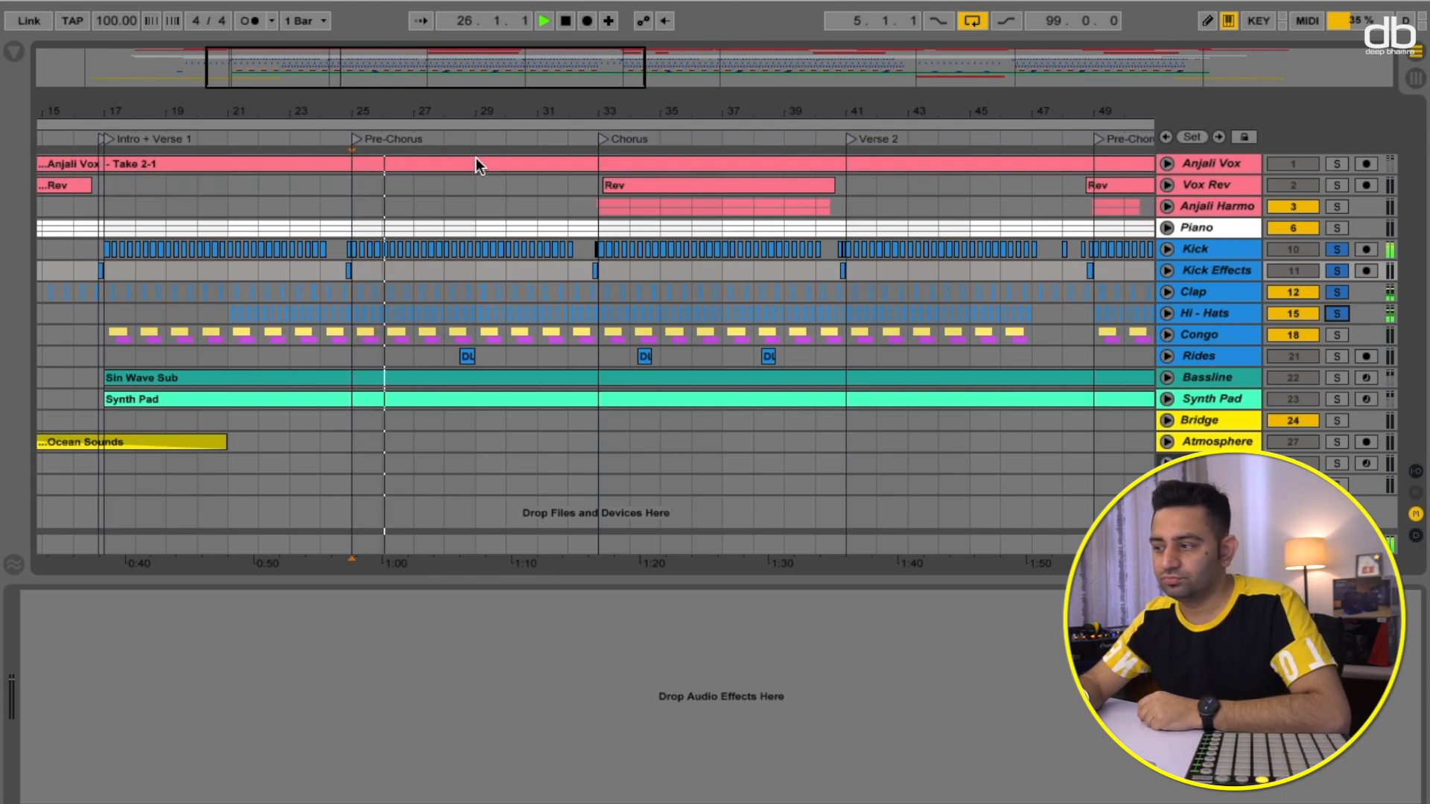
key("space")
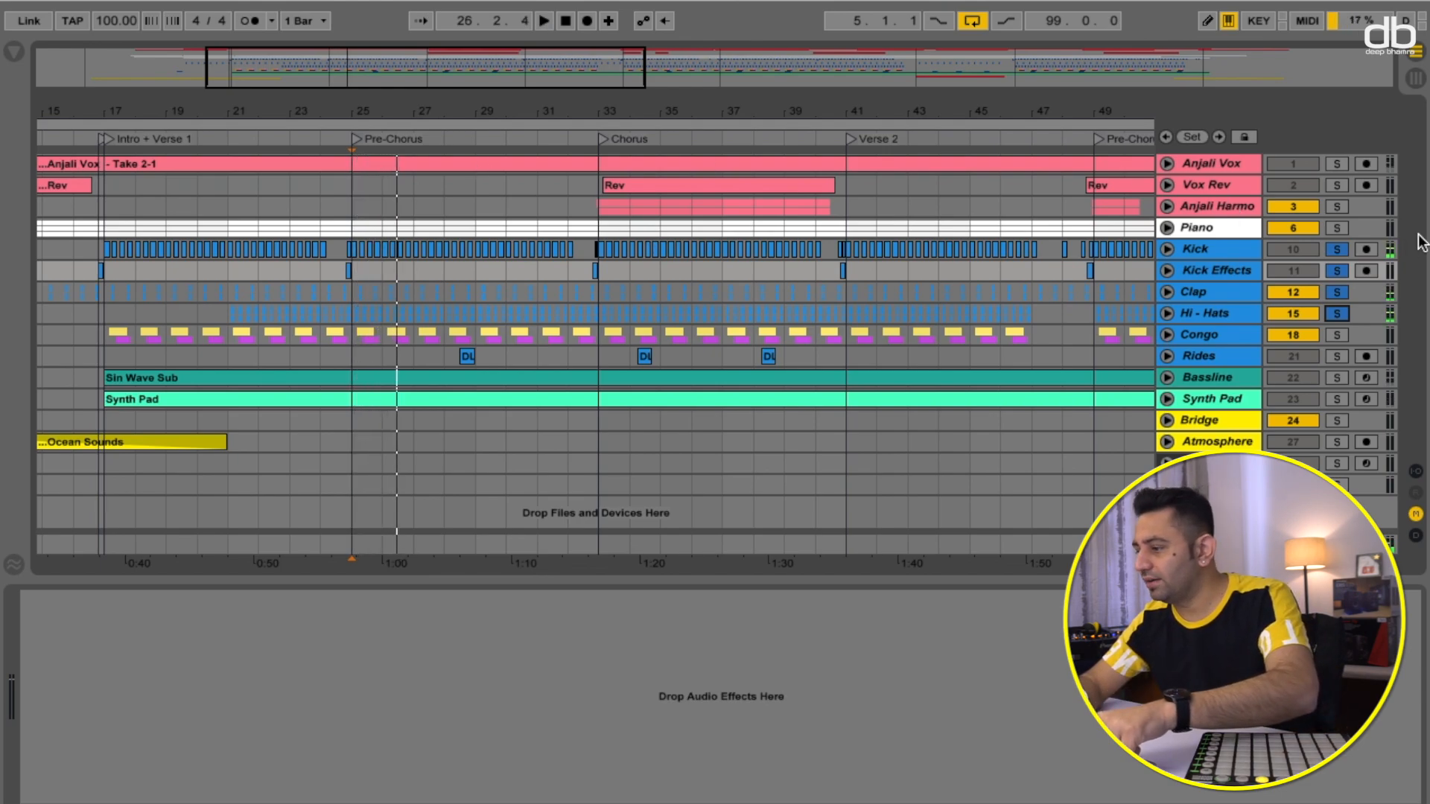
- Add Congo to the solo, audition playback, then clear all track solos
left_click(1338, 335)
key("space")
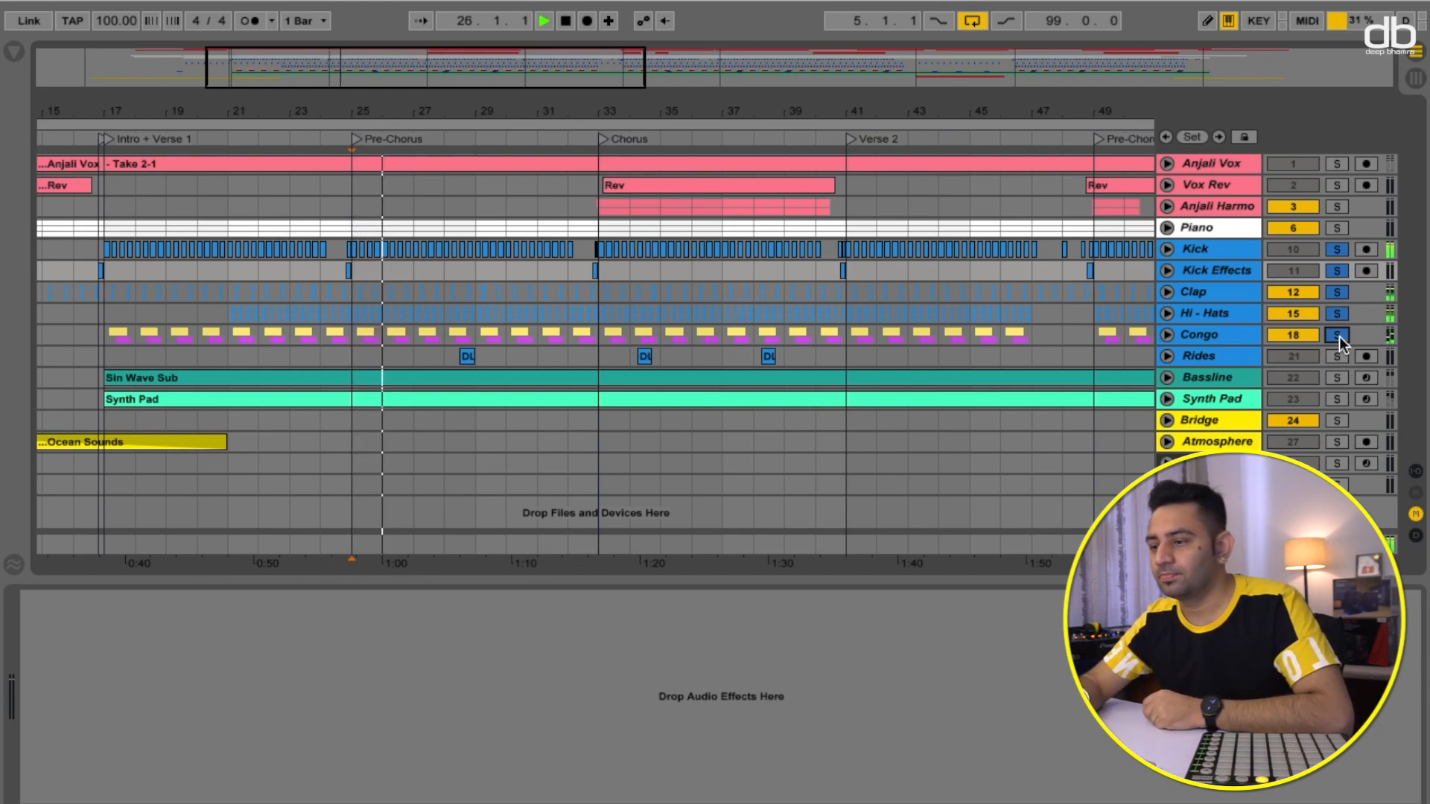
key("space")
left_click(1337, 335)
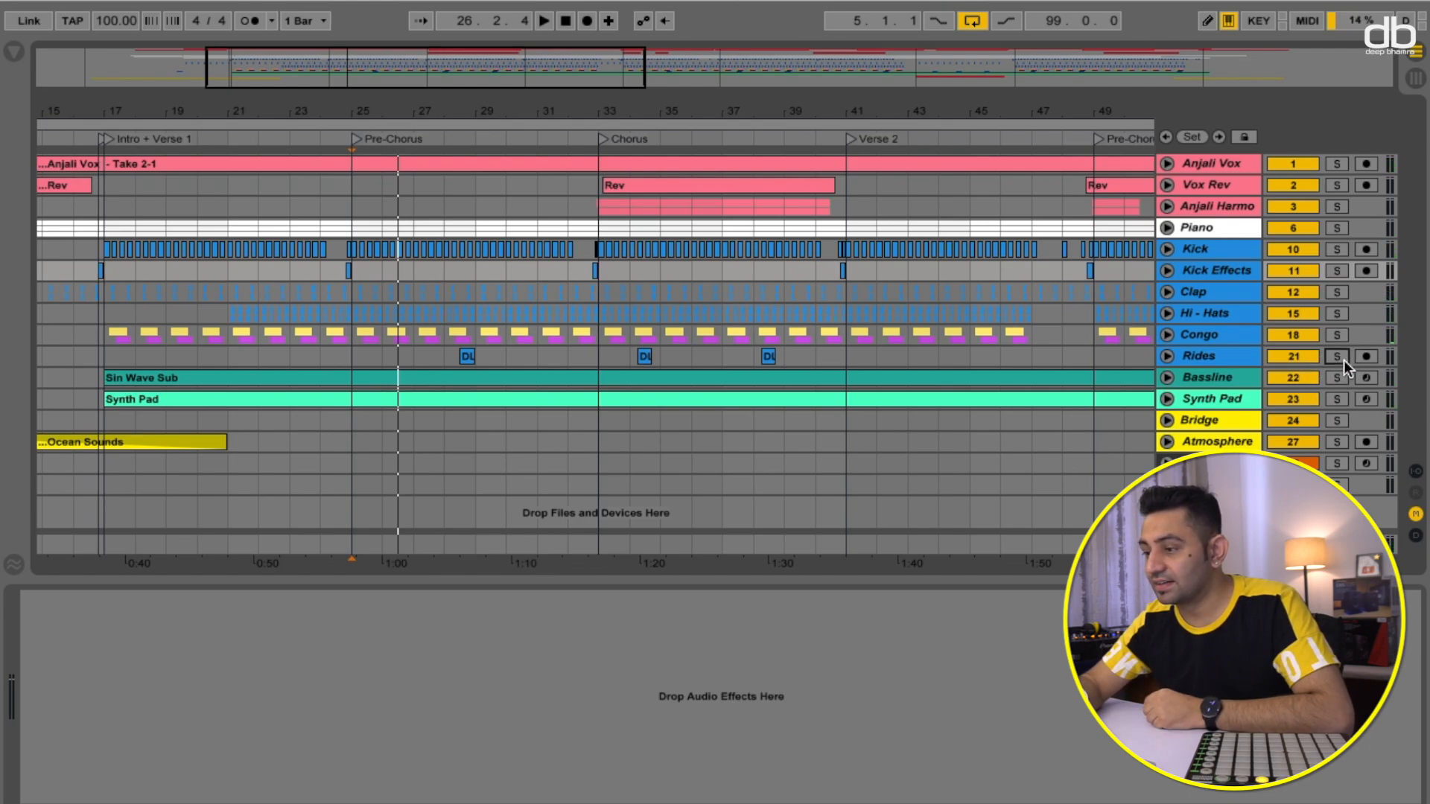
- Solo Rides, play from the Chorus locator, then unsolo Rides
left_click(1339, 357)
left_click(630, 141)
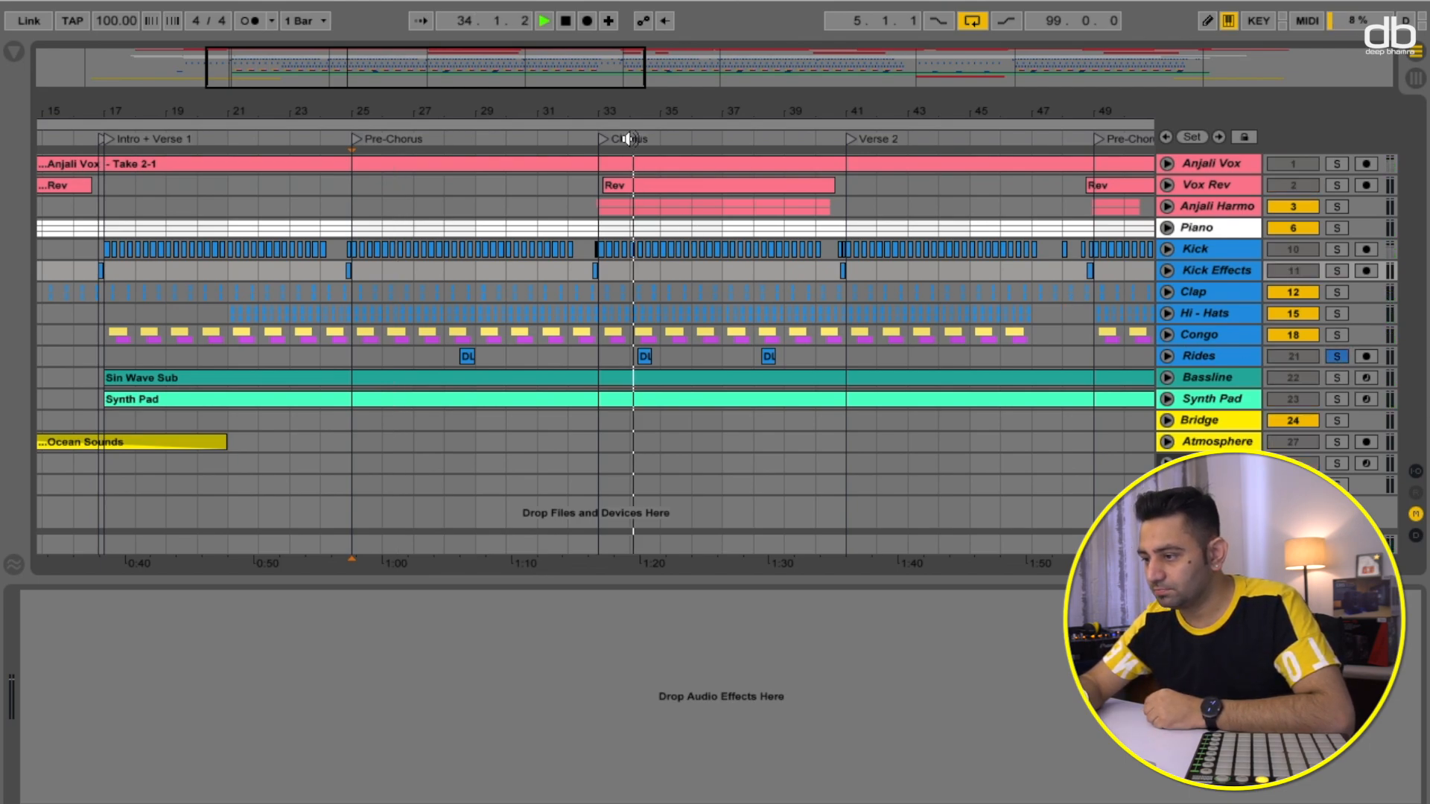
key("space")
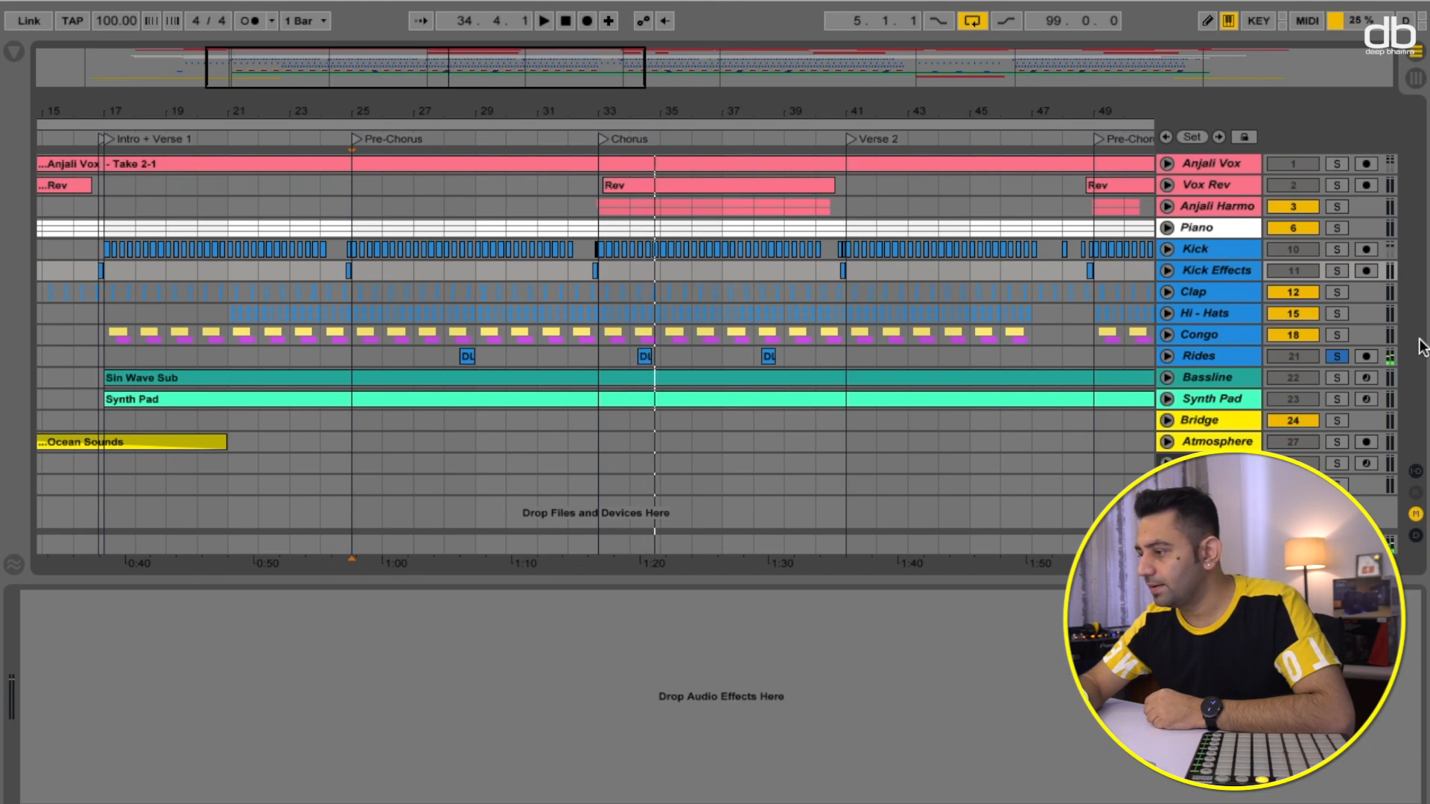
left_click(1337, 356)
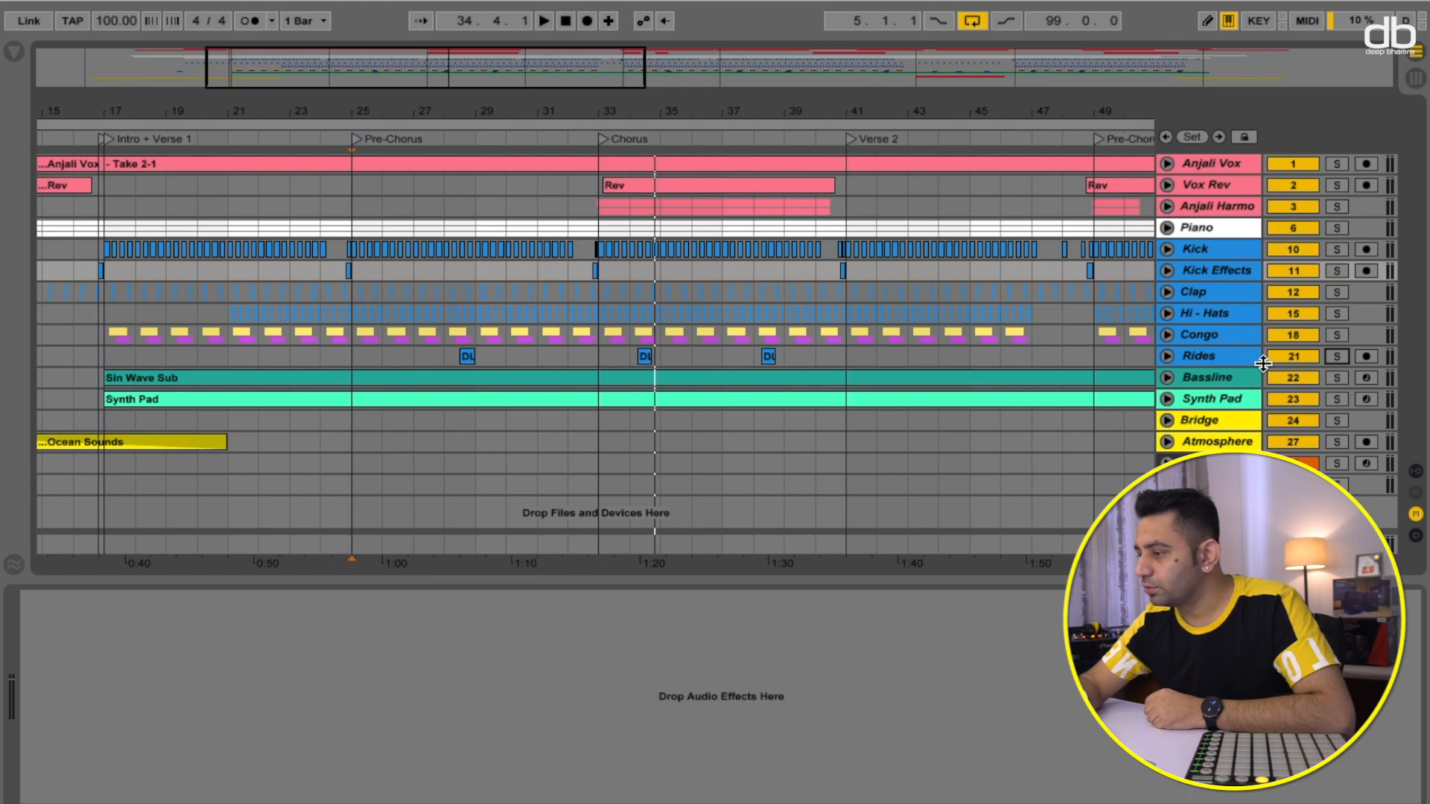
- Select the Bassline track, solo it and expand its track lane
left_click(1218, 378)
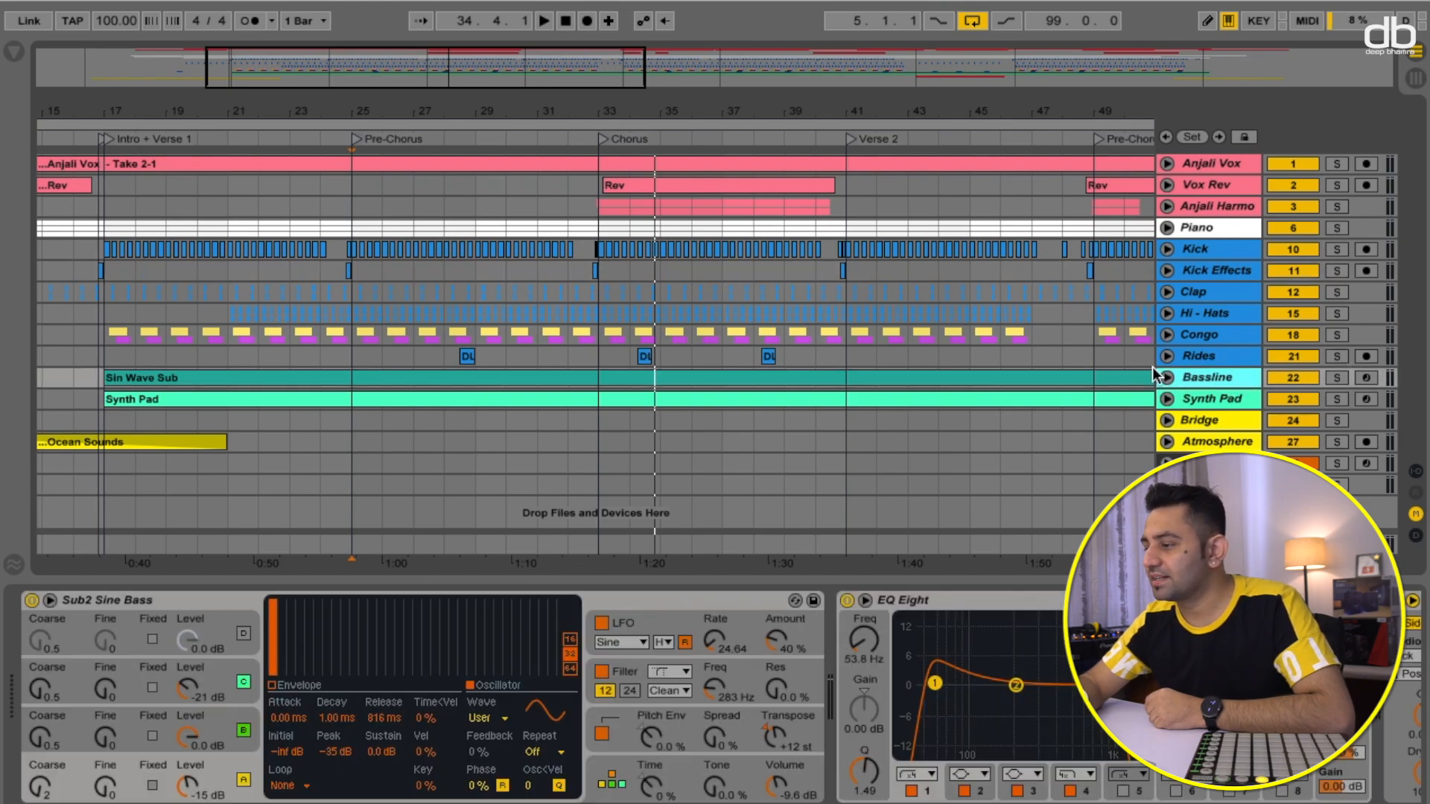
left_click(1338, 380)
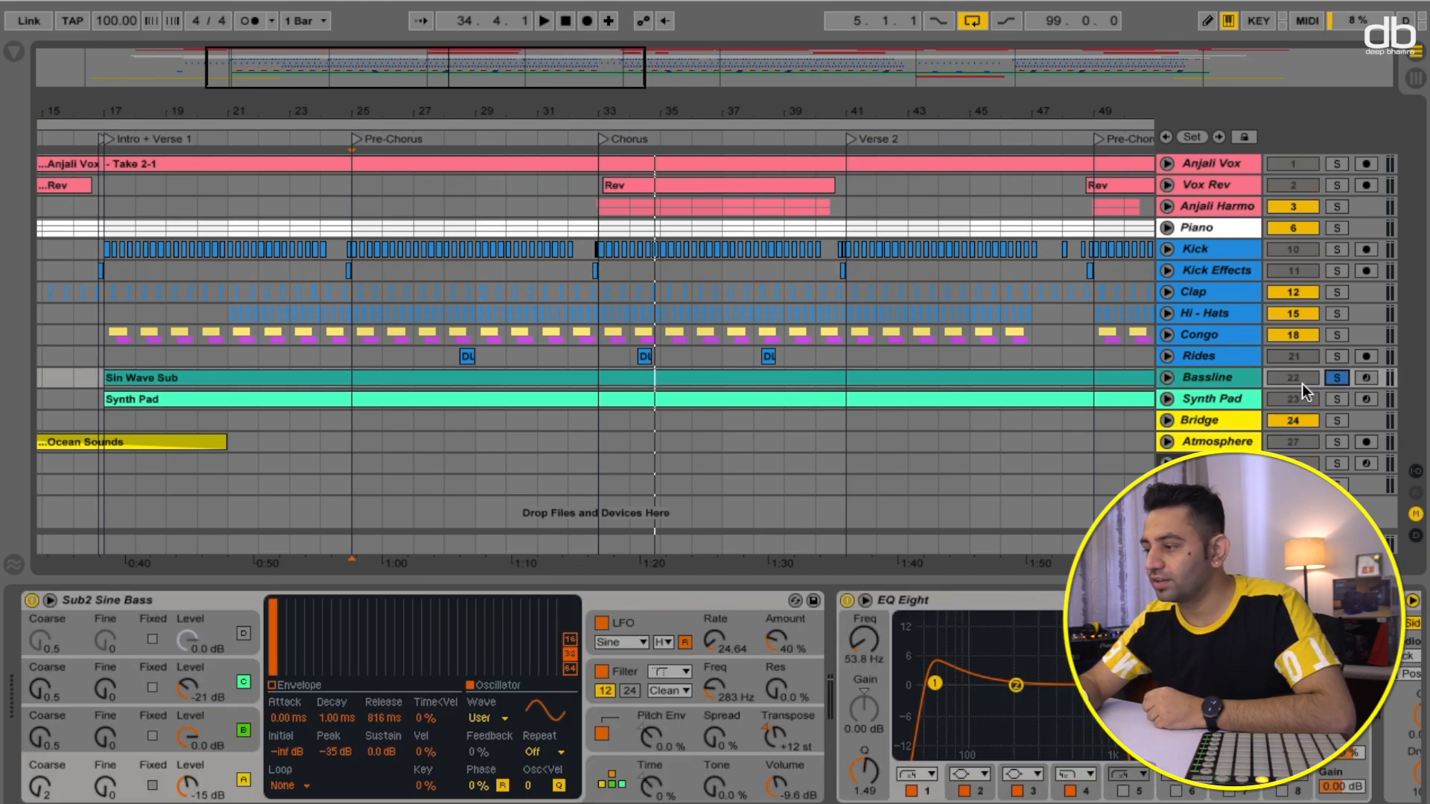
left_click(1168, 377)
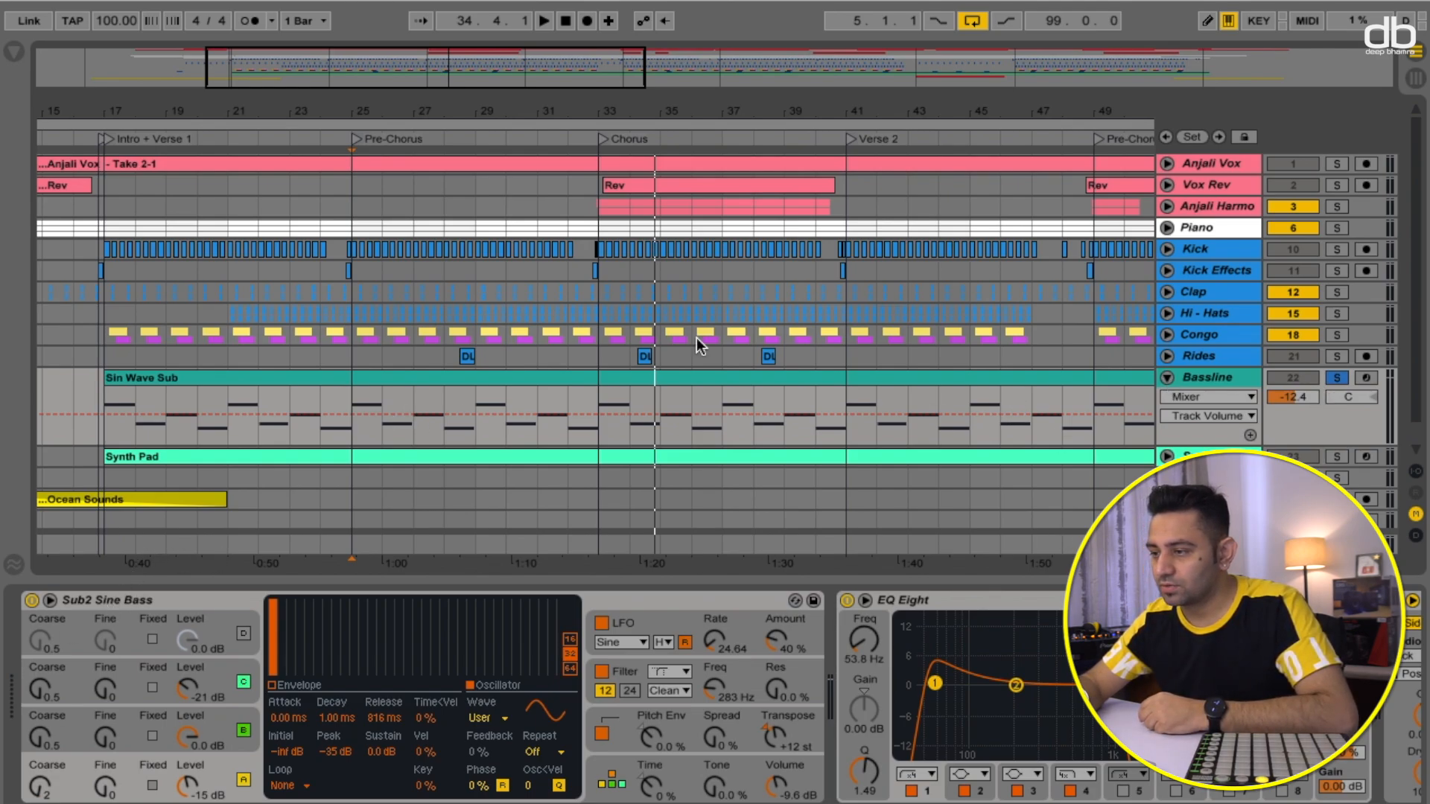
- Audition the soloed Bassline from the Chorus locator, stopping and restarting playback
left_click(600, 140)
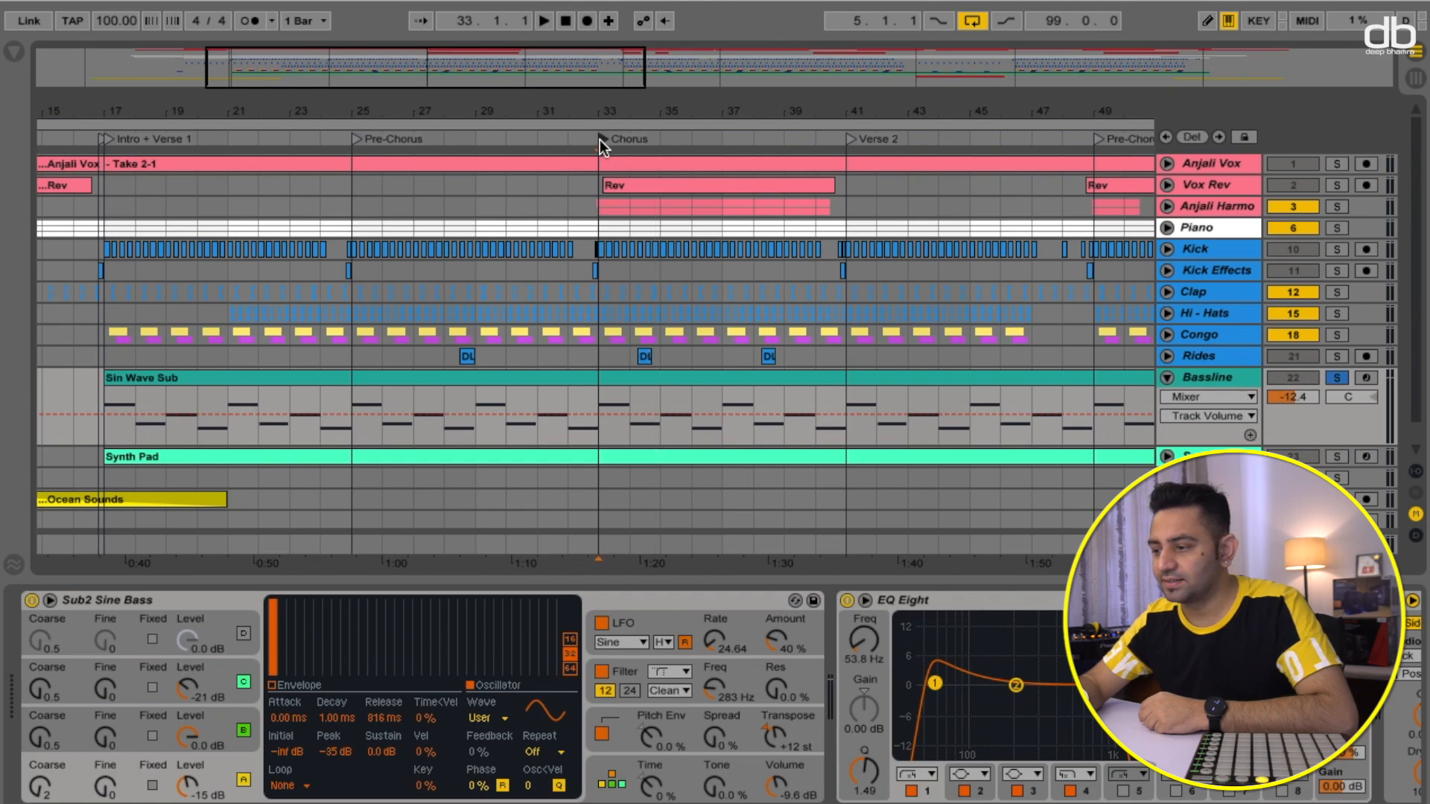
key("space")
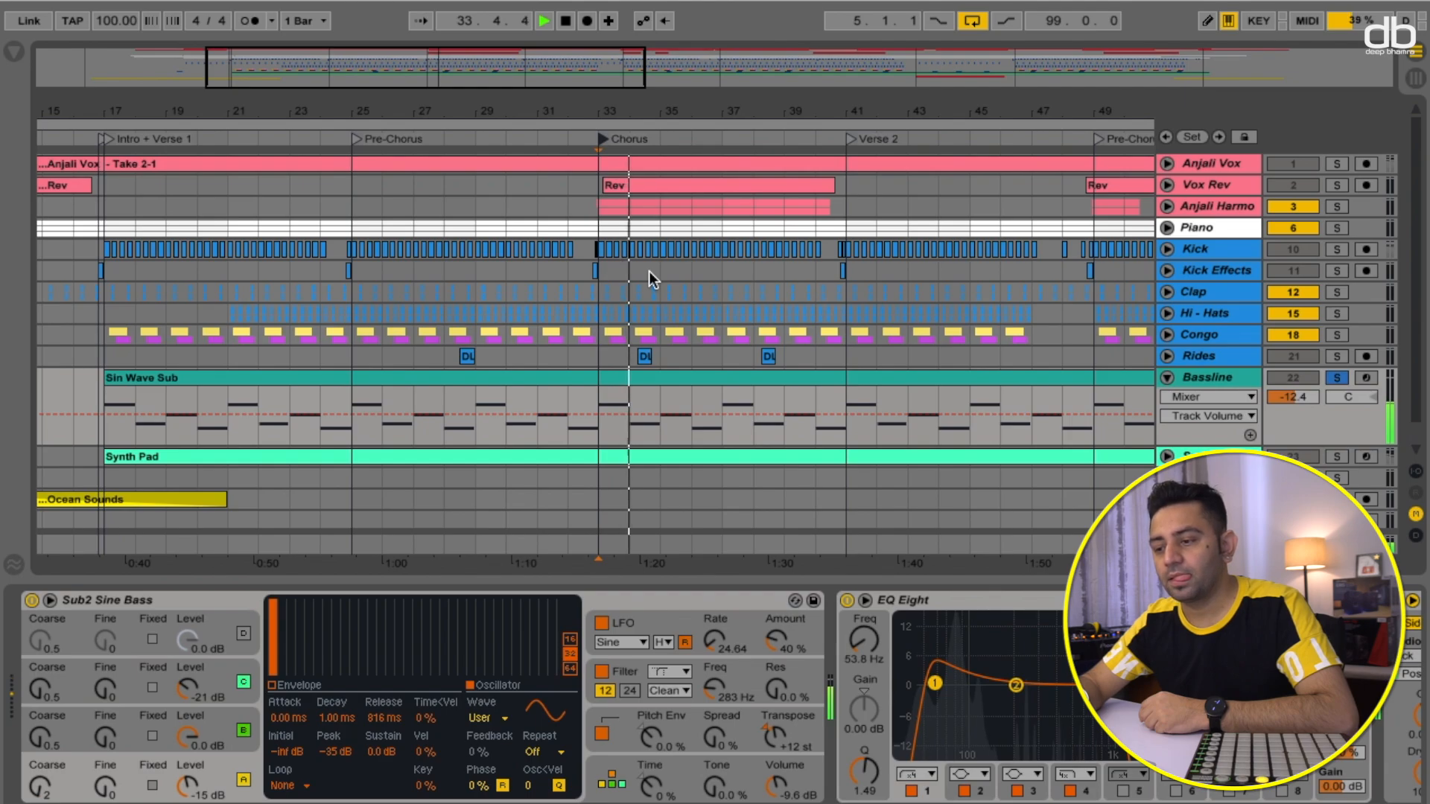
key("space")
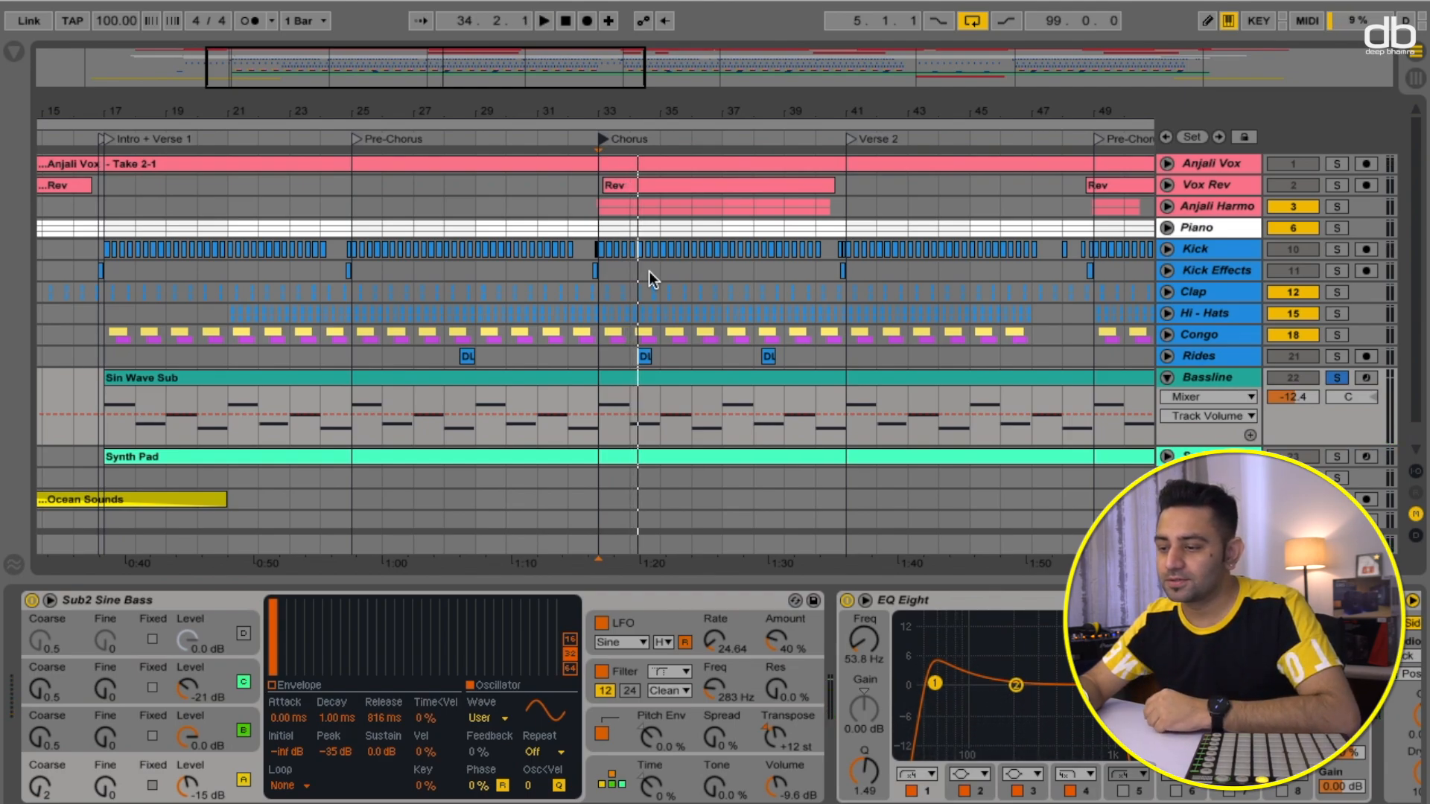
key("space")
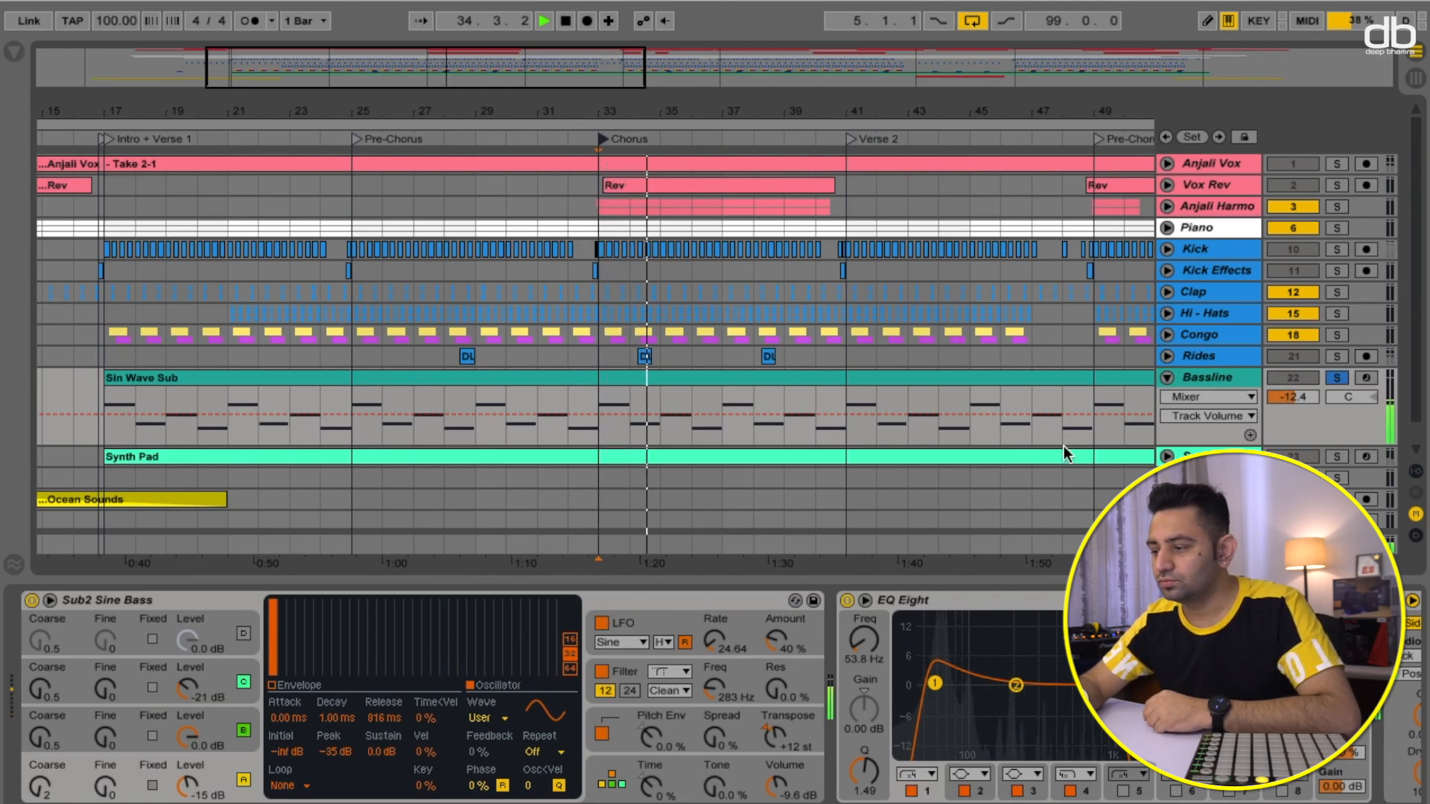
key("space")
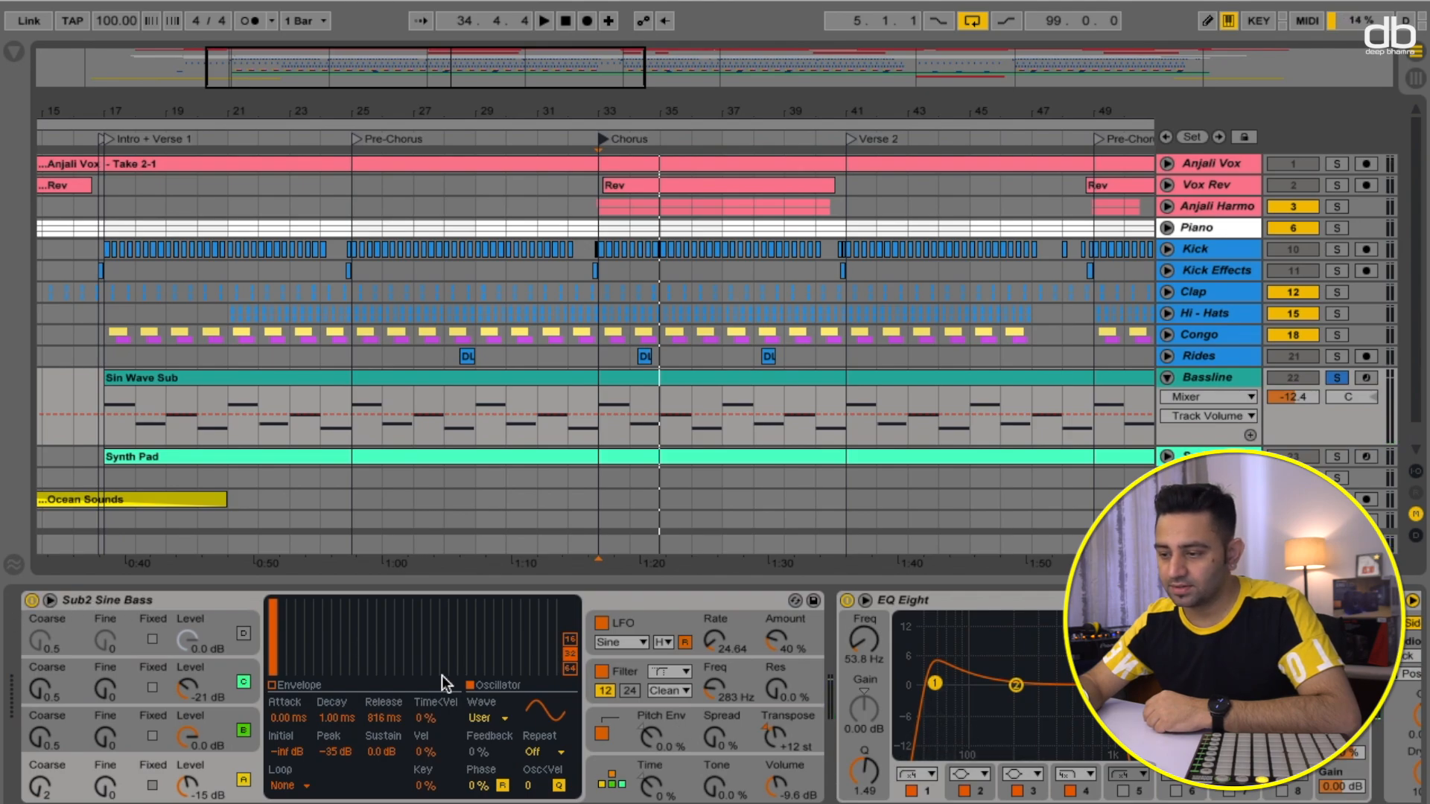
- Compare the Bassline in the full mix and soloed while viewing its EQ Eight and sidechain Compressor
left_click(924, 615)
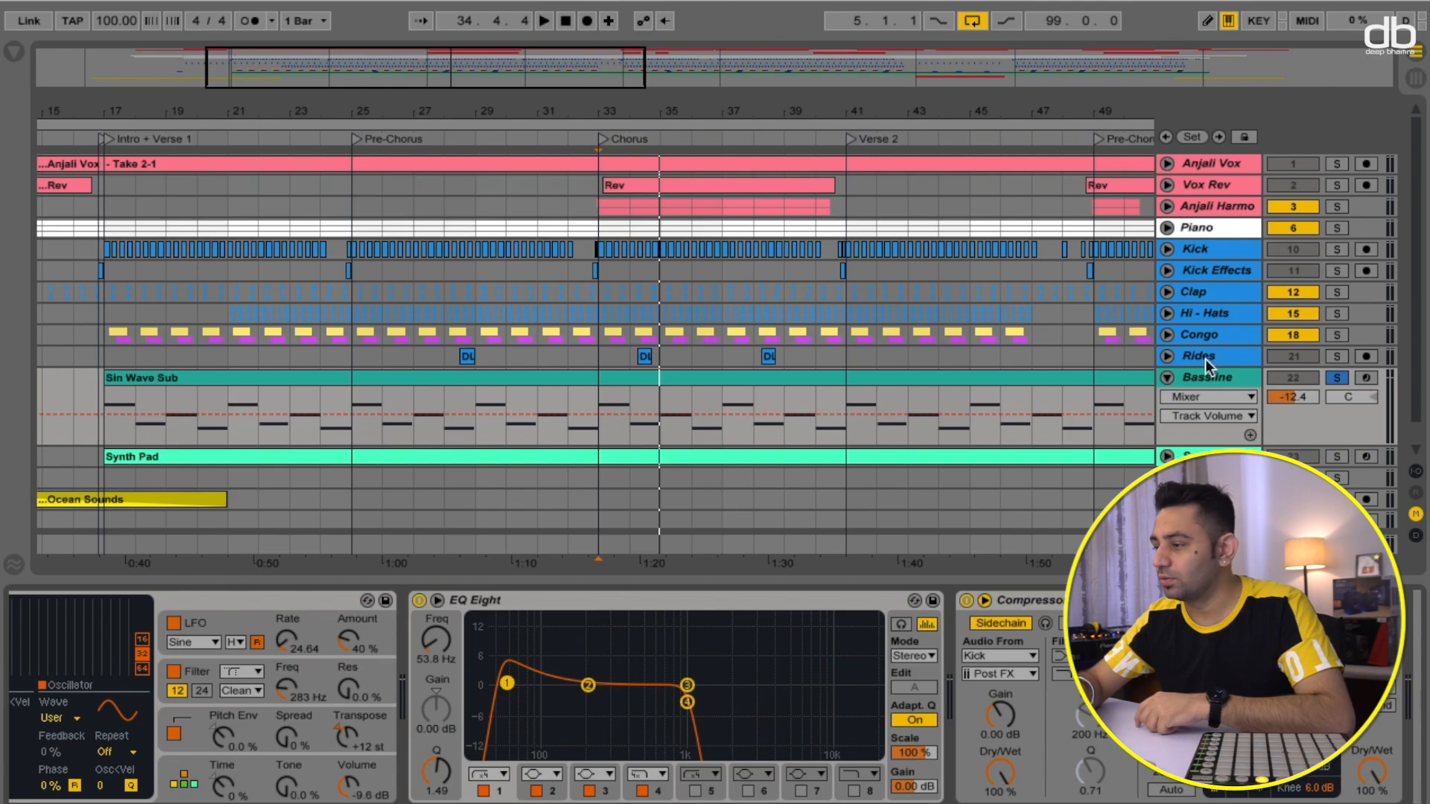
left_click(1337, 378)
key("space")
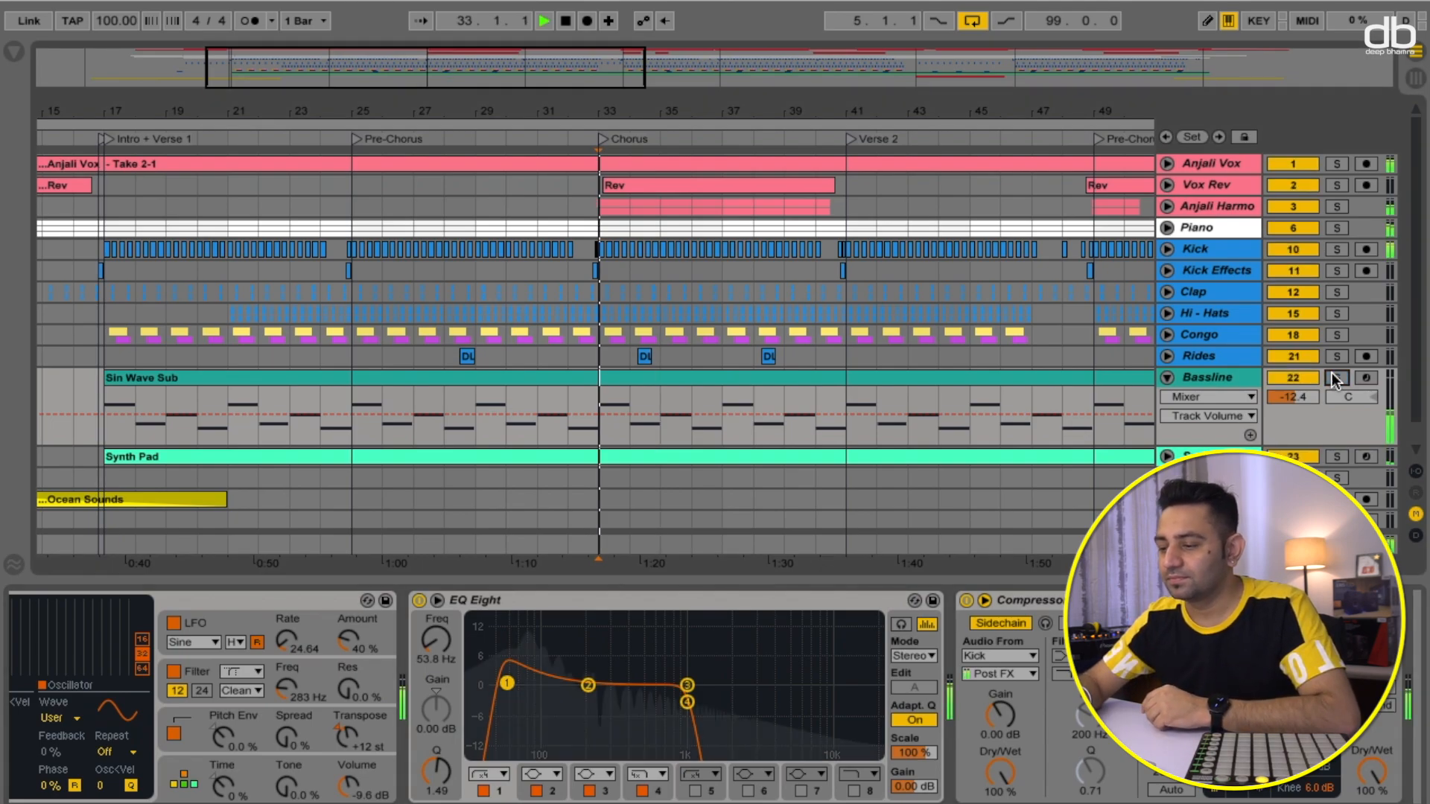
left_click(1337, 378)
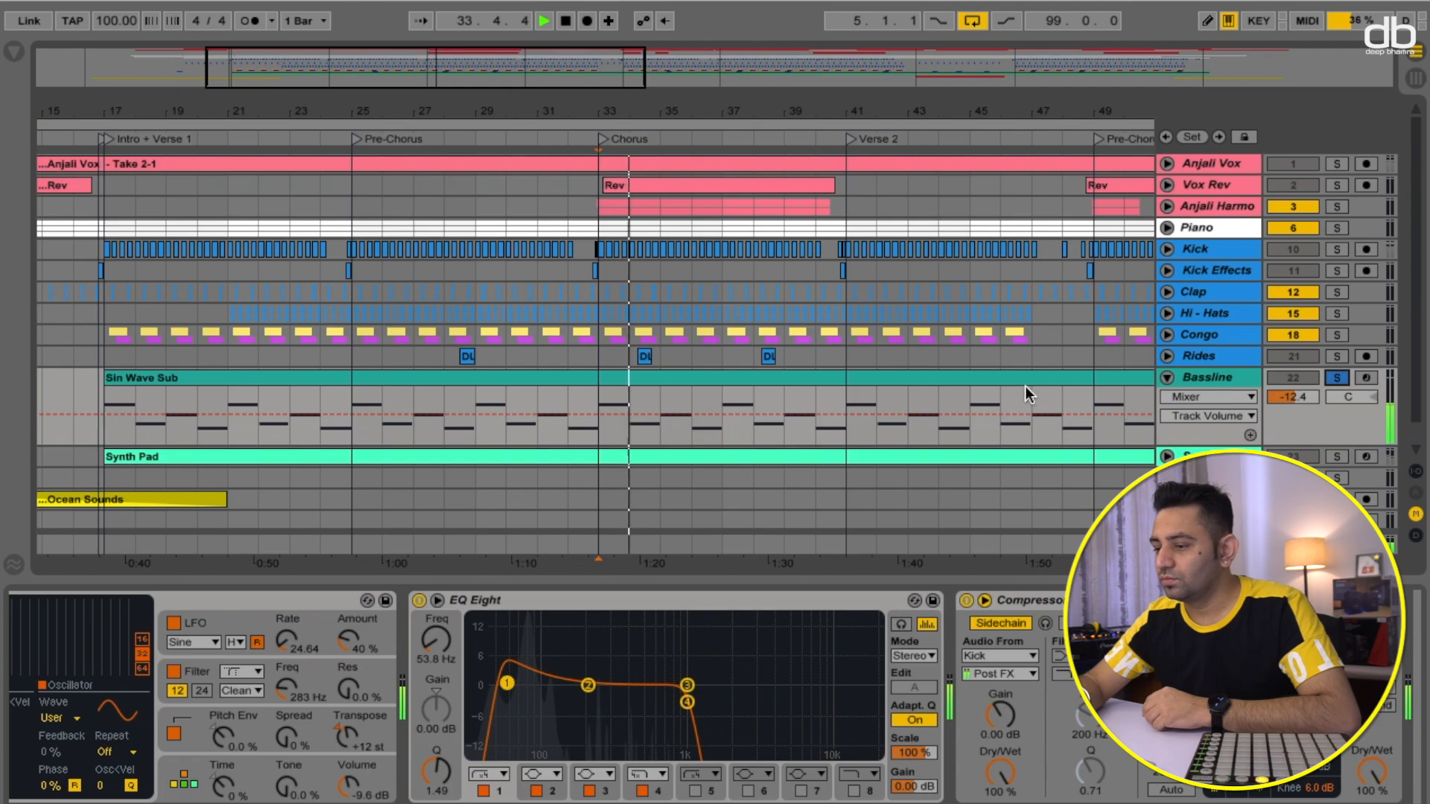
key("space")
scroll(1034, 672, "right", 3)
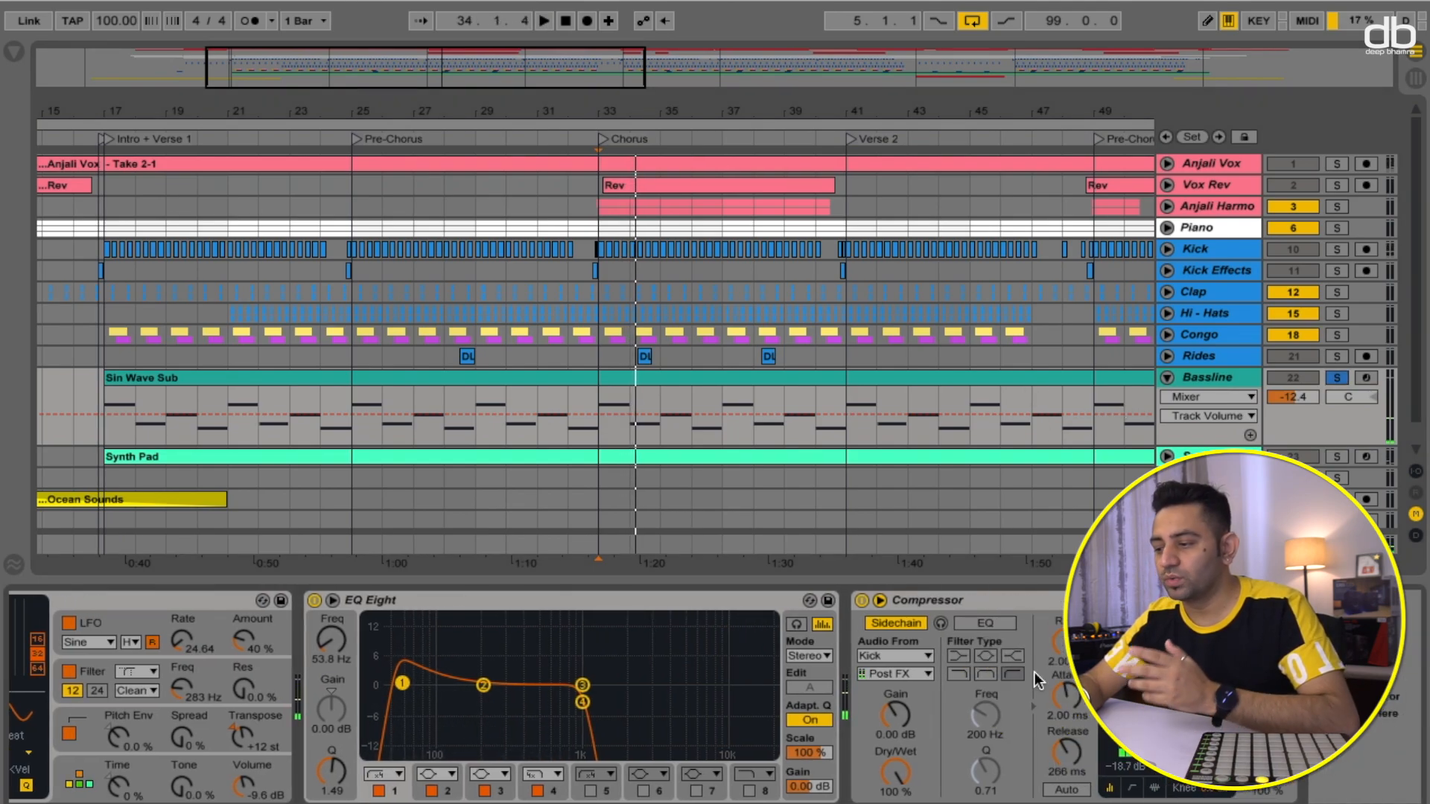
- Unsolo the Bassline and collapse its track lane
left_click(1337, 378)
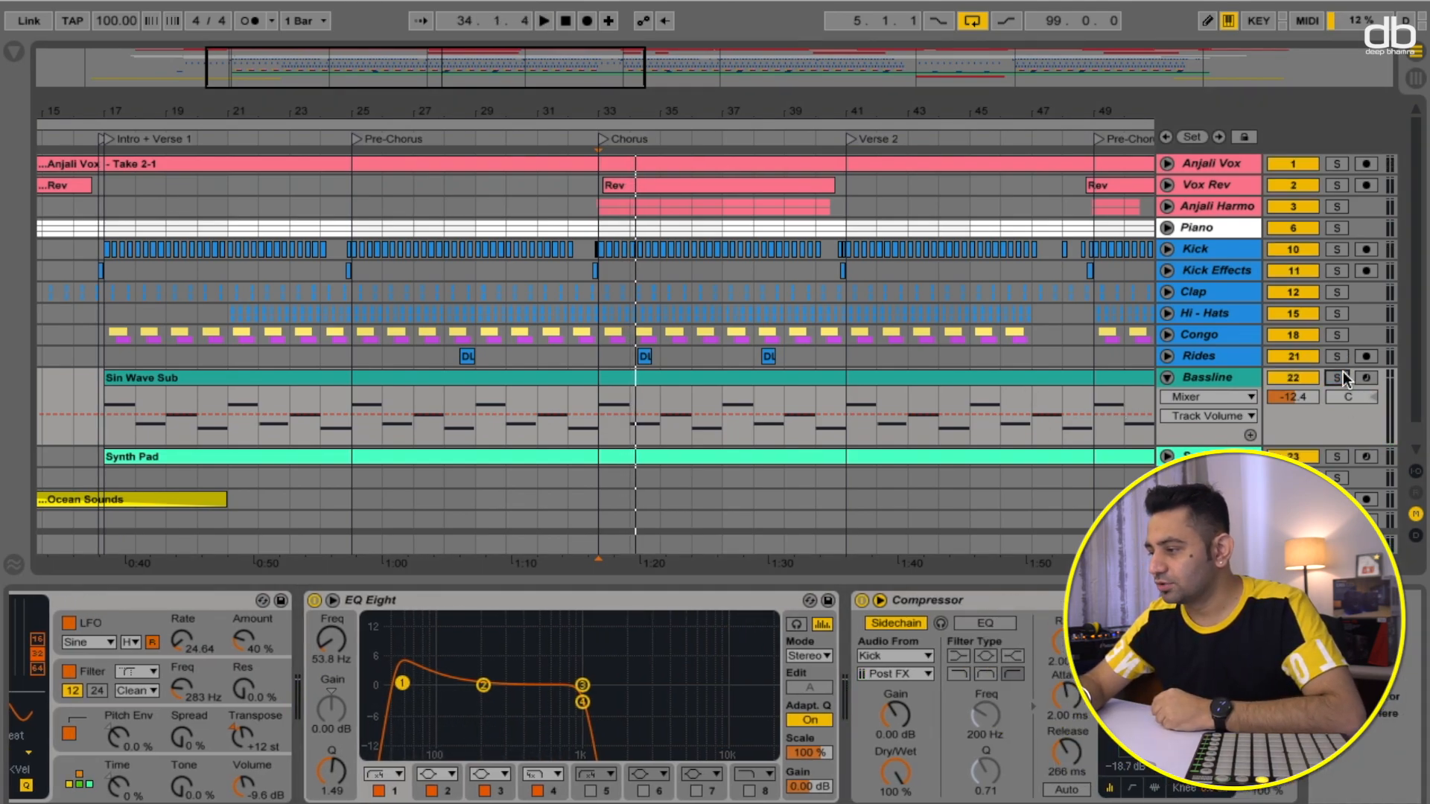
left_click(1168, 378)
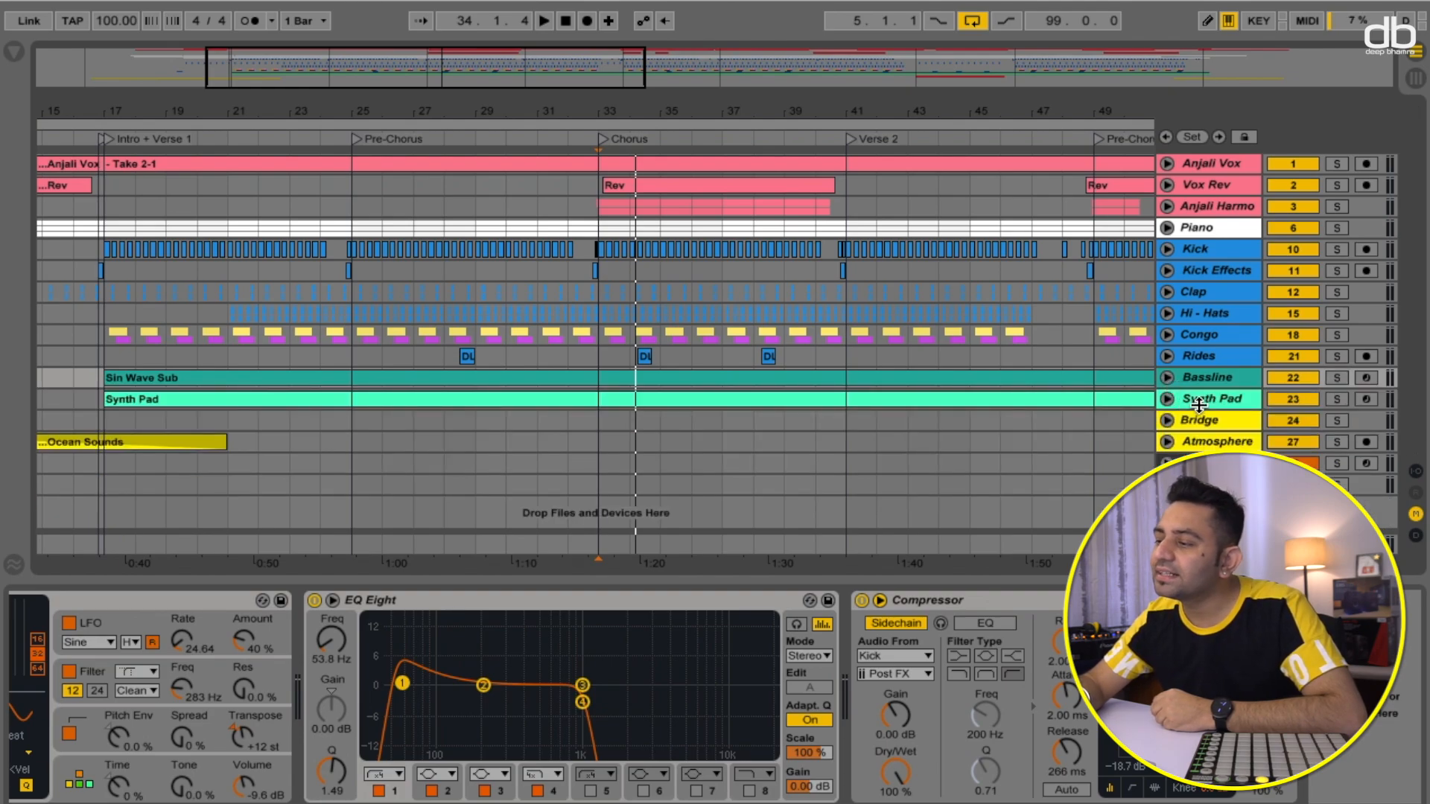
- Select the Synth Pad track, expand its lane, solo it and start playback
left_click(1200, 400)
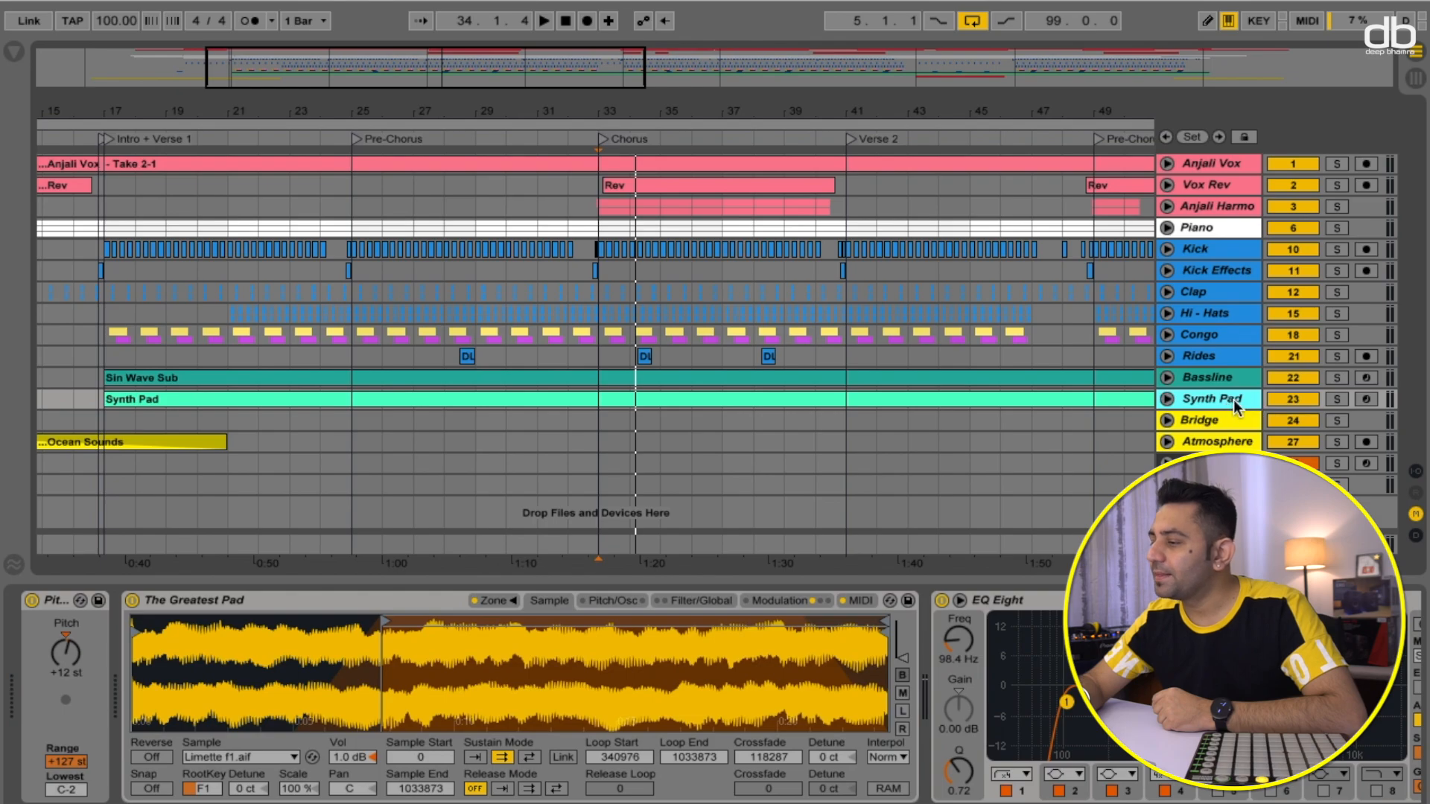
left_click(1168, 399)
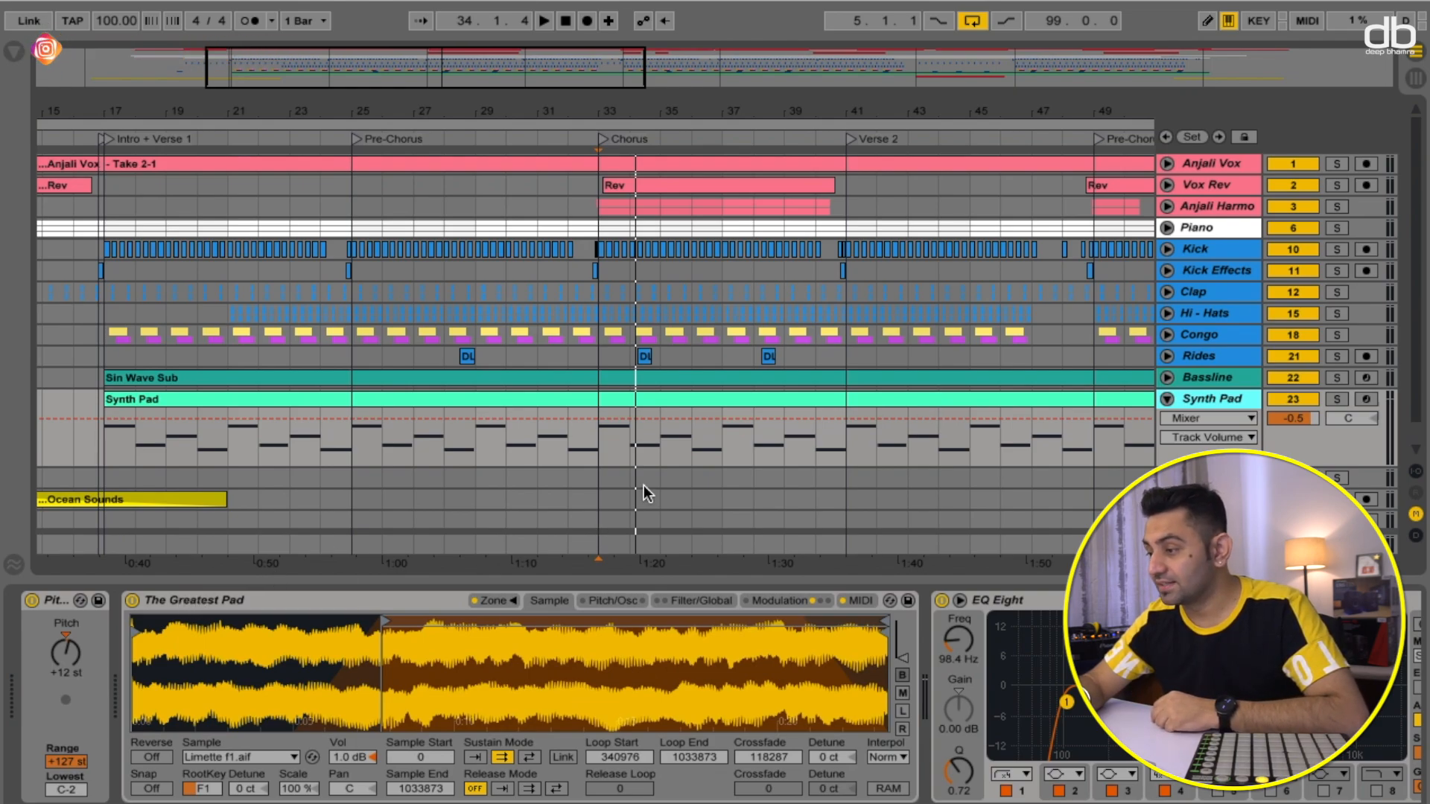
left_click(1344, 400)
key("space")
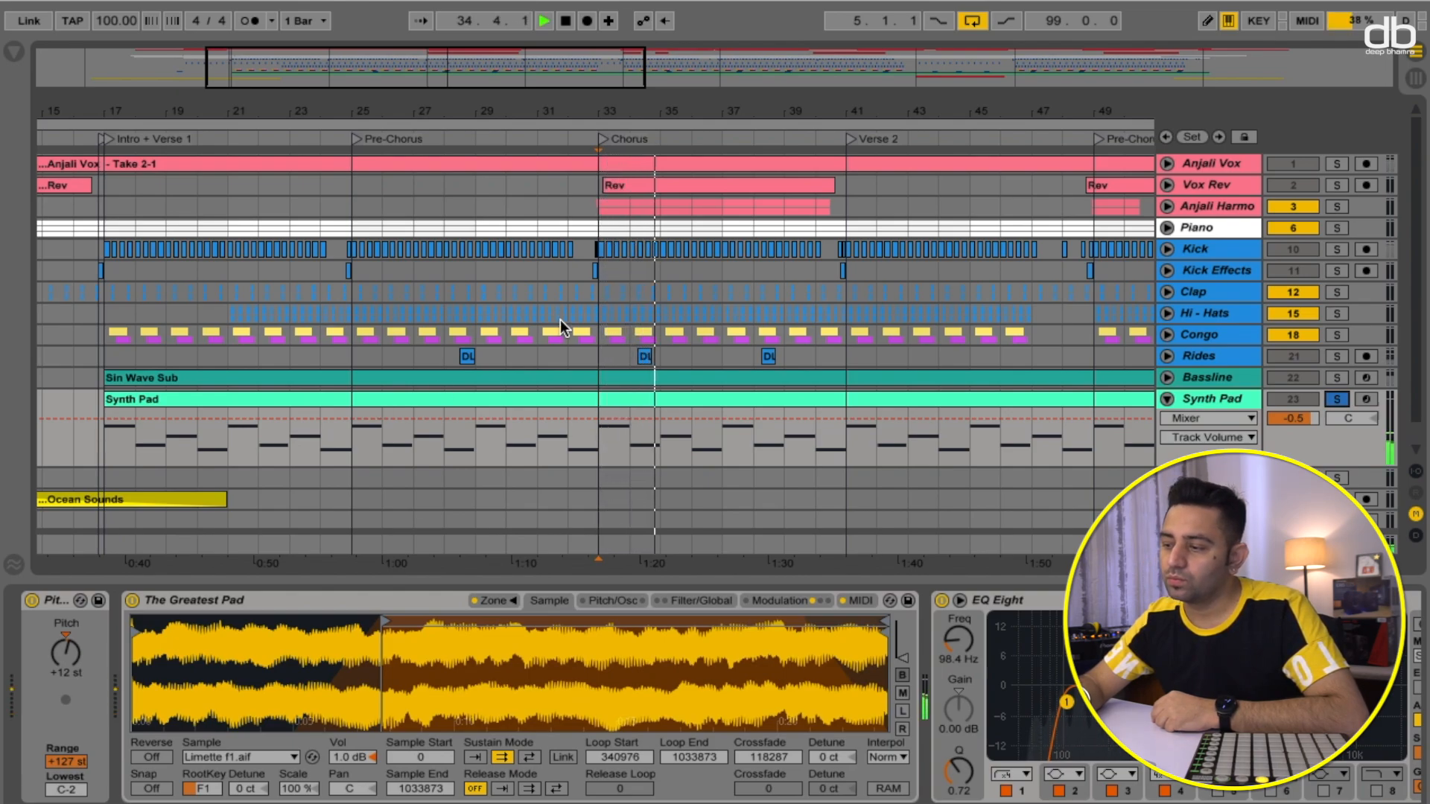
- Inspect the Synth Pad's sampler, EQ Eight and Compressor devices while auditioning playback
left_click(994, 654)
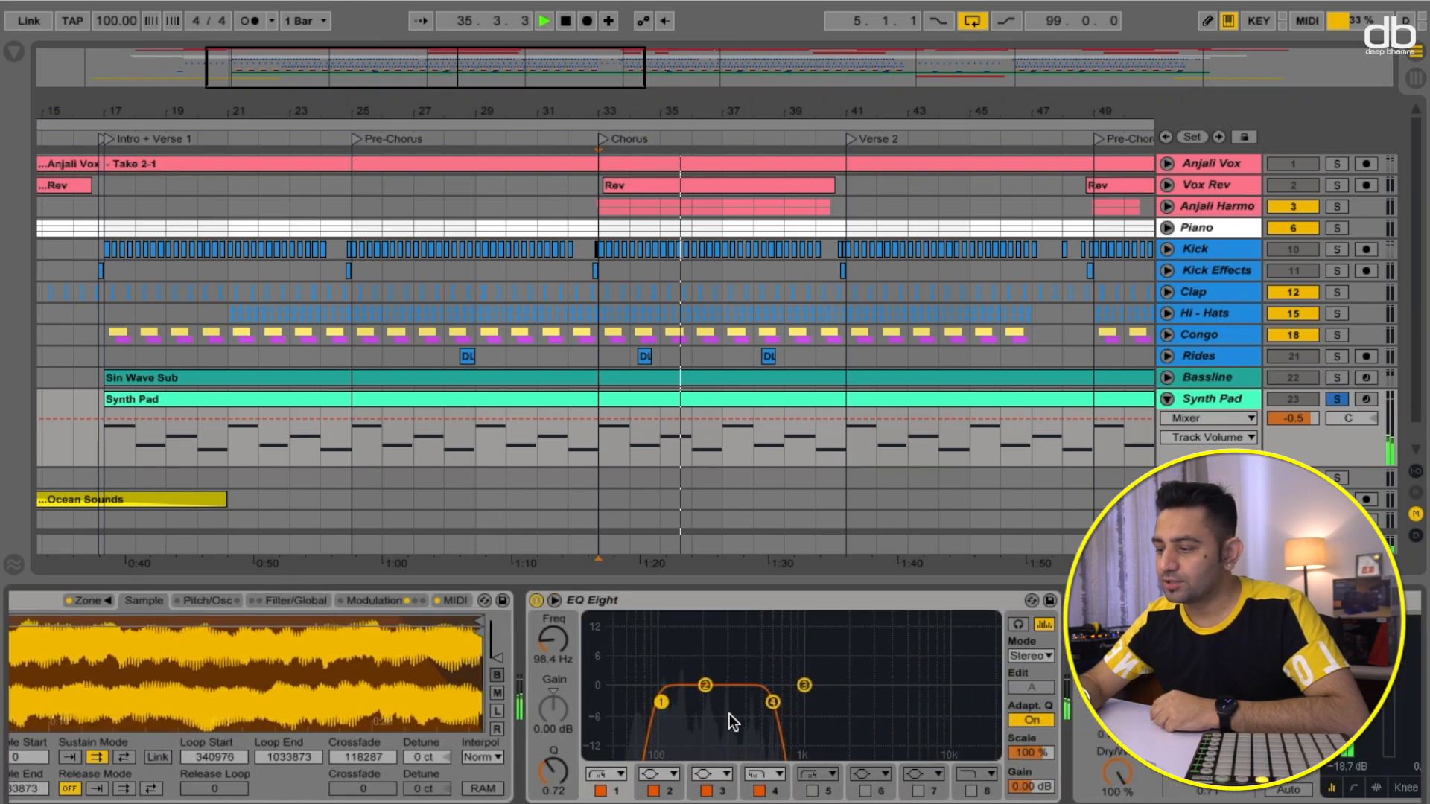
scroll(763, 722, "left", 4)
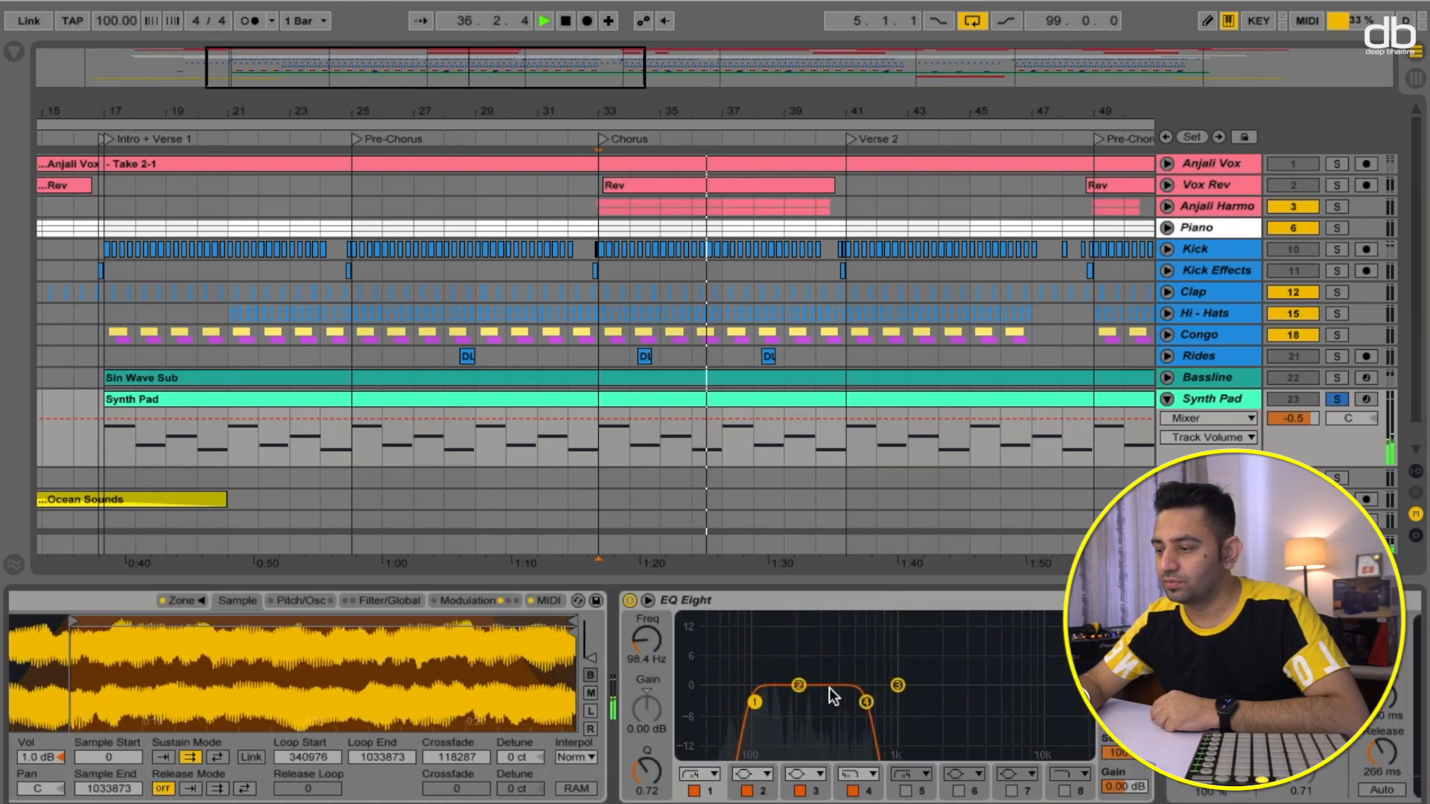
scroll(829, 687, "right", 3)
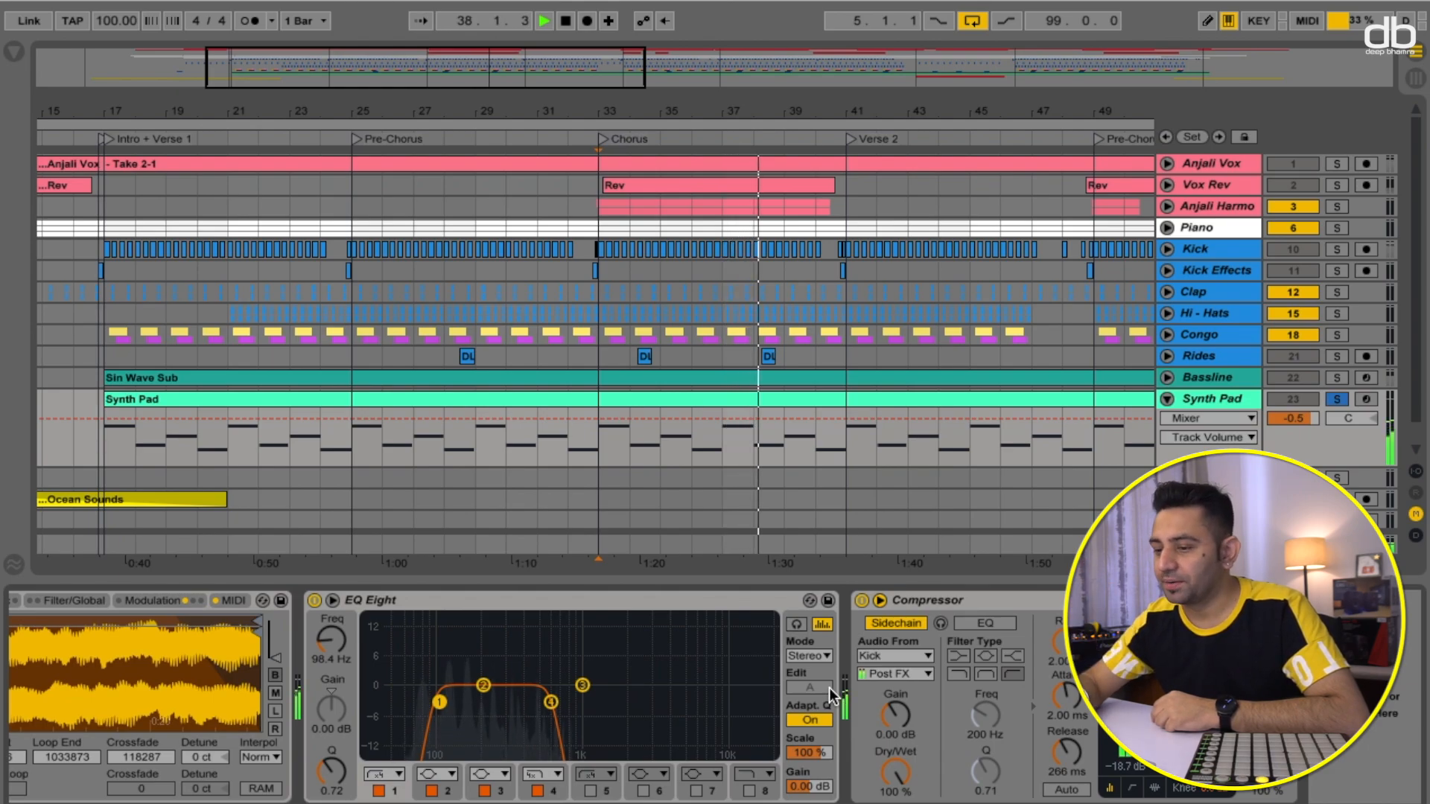
key("space")
scroll(736, 632, "left", 8)
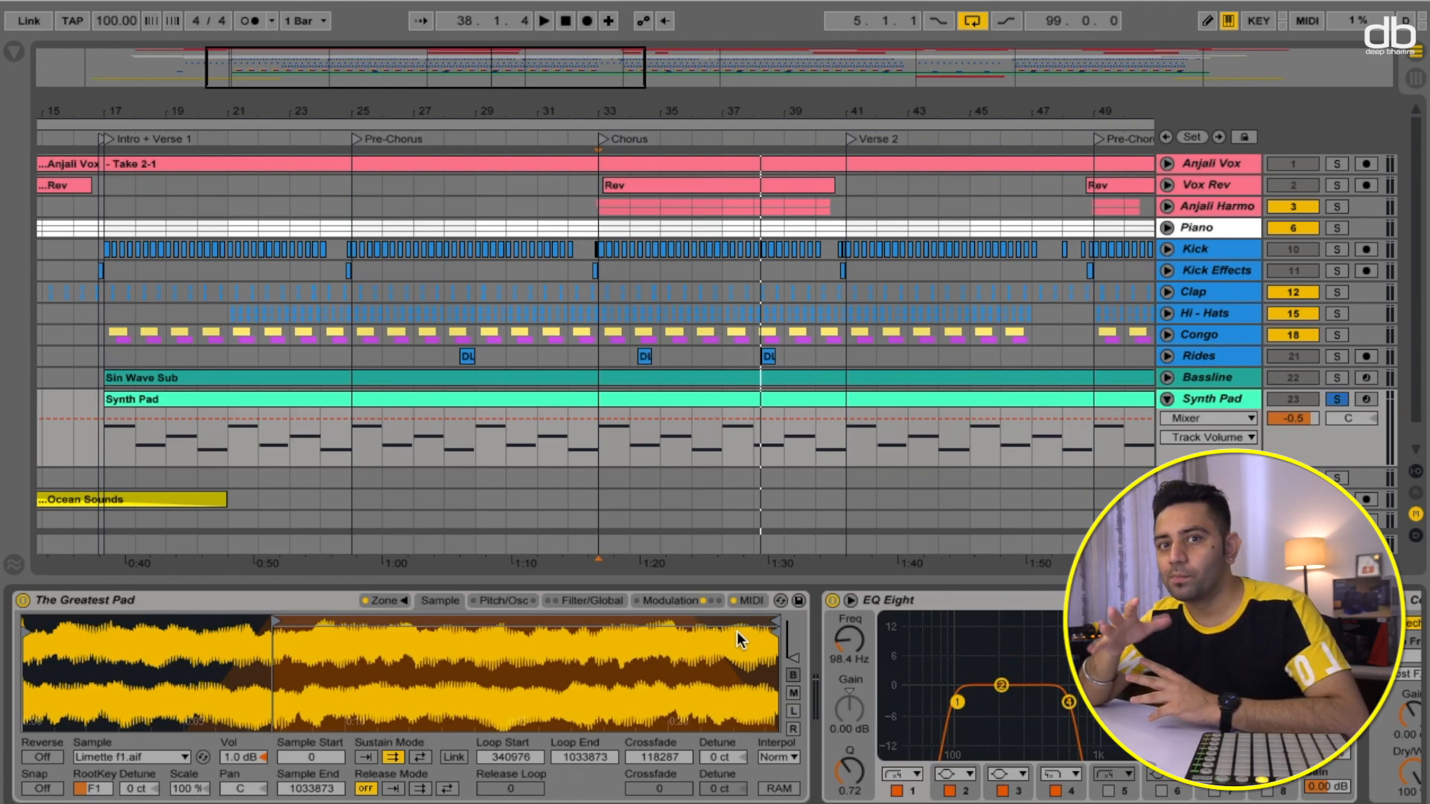
key("space")
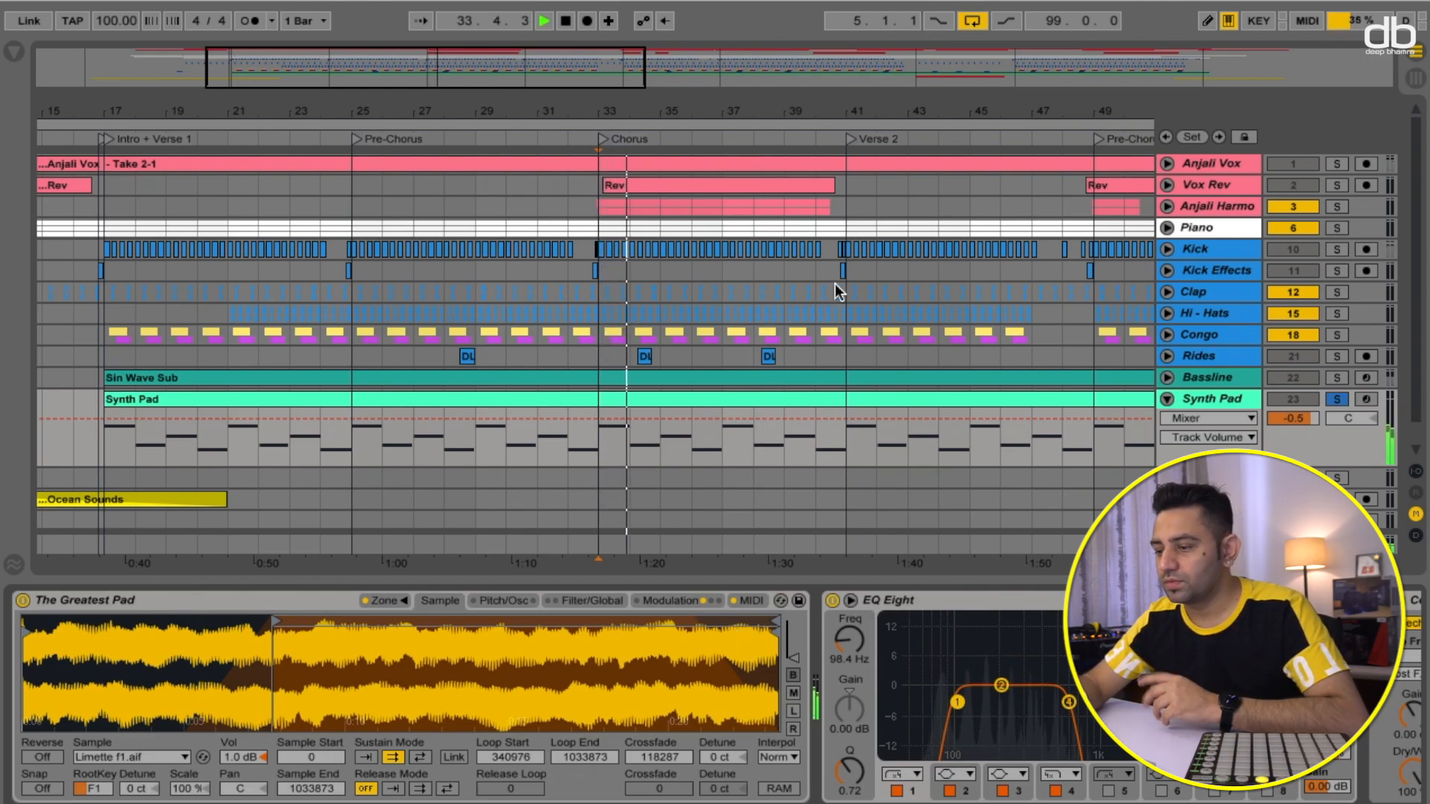
key("space")
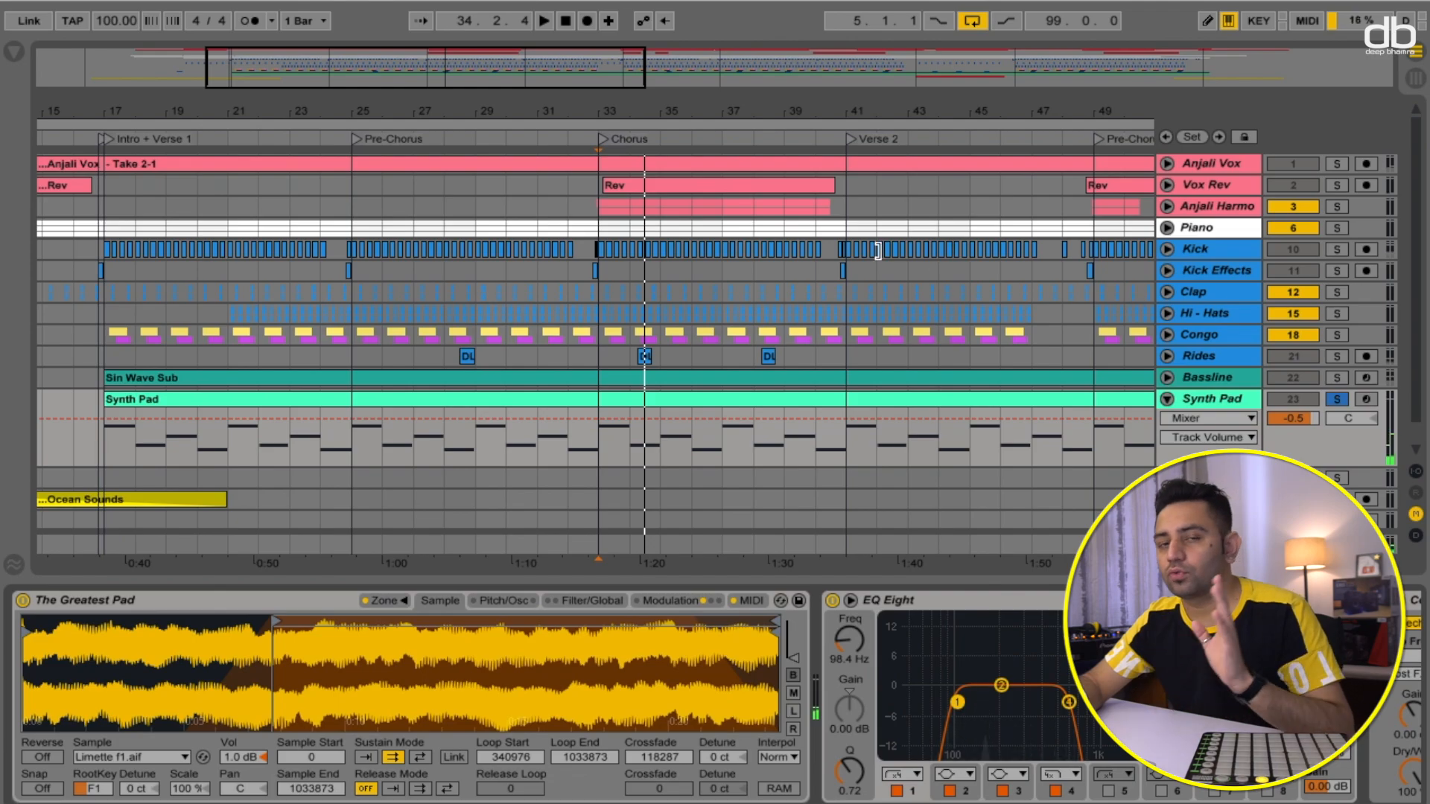
- Unsolo and collapse the Synth Pad, then set playback to the Start locator
left_click(1339, 400)
left_click(1167, 400)
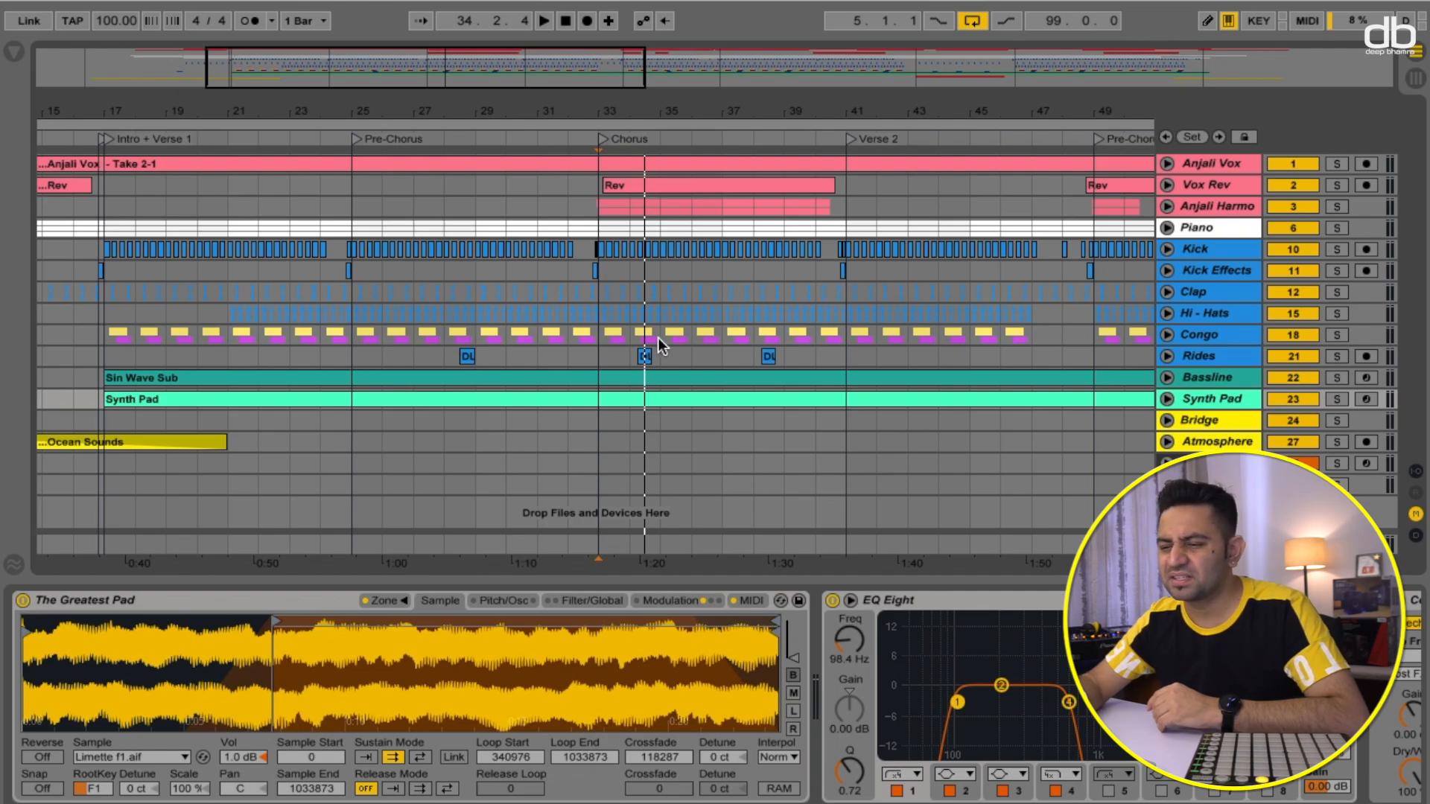
scroll(246, 376, "left", 5)
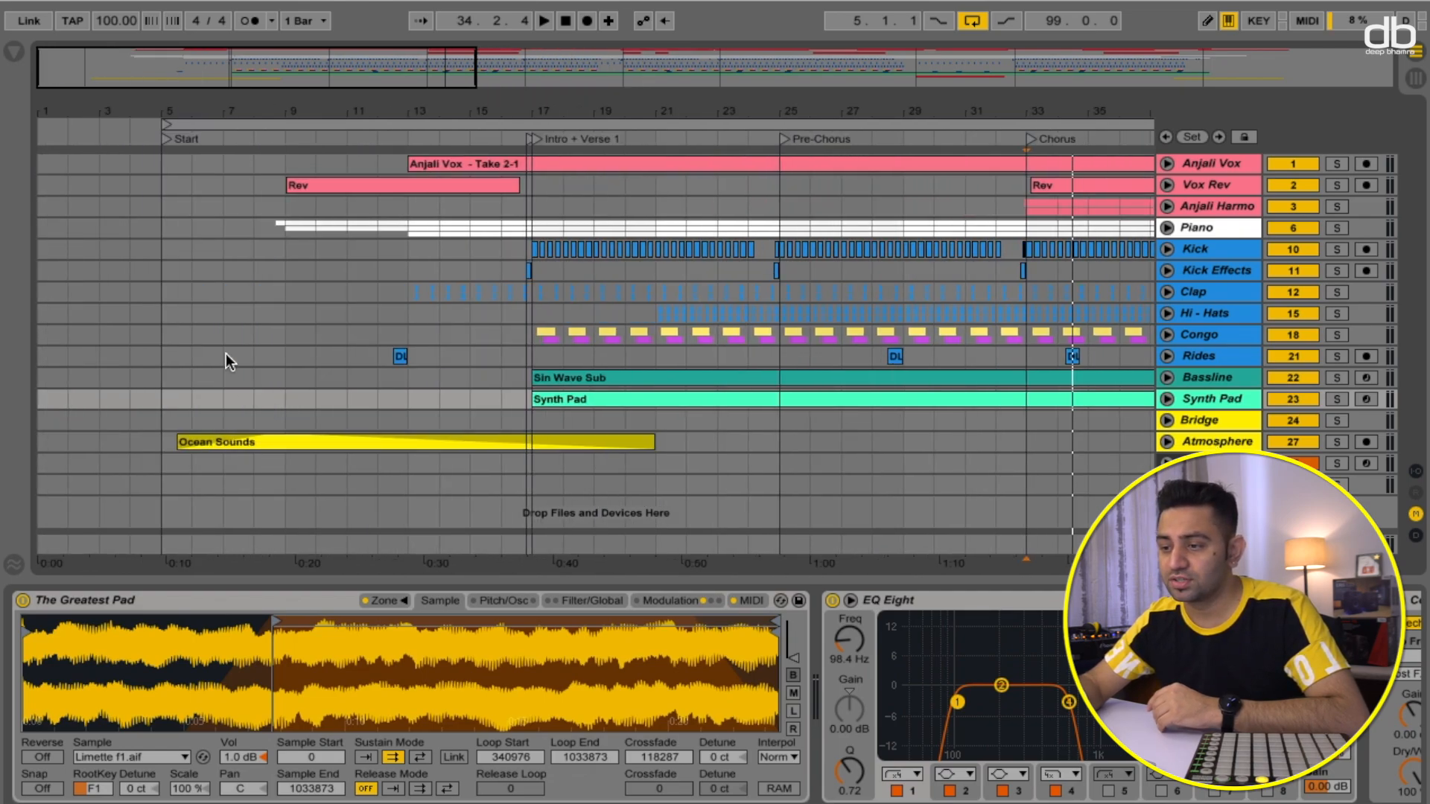
left_click(180, 137)
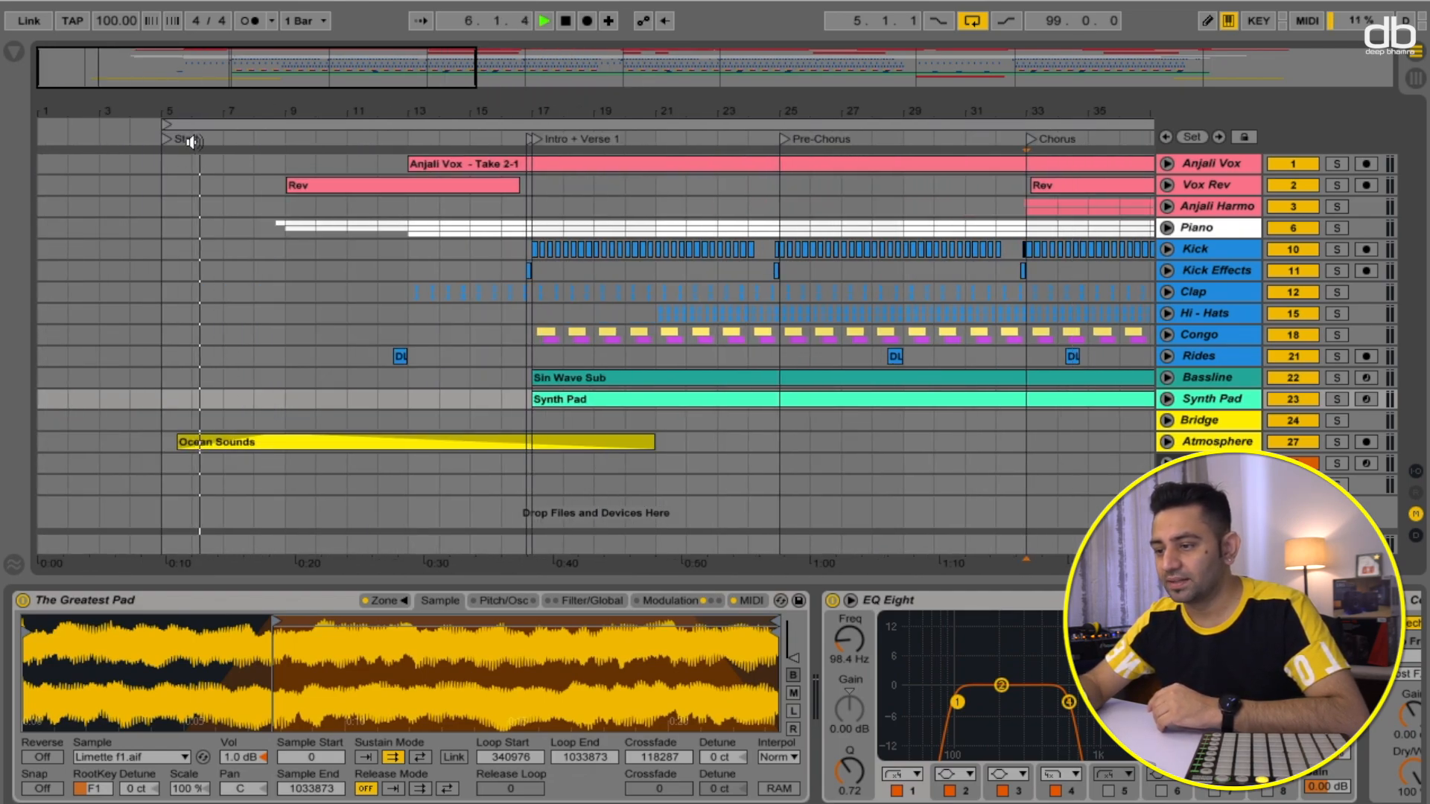
- Solo the Atmosphere track and toggle playback to audition it
left_click(1336, 443)
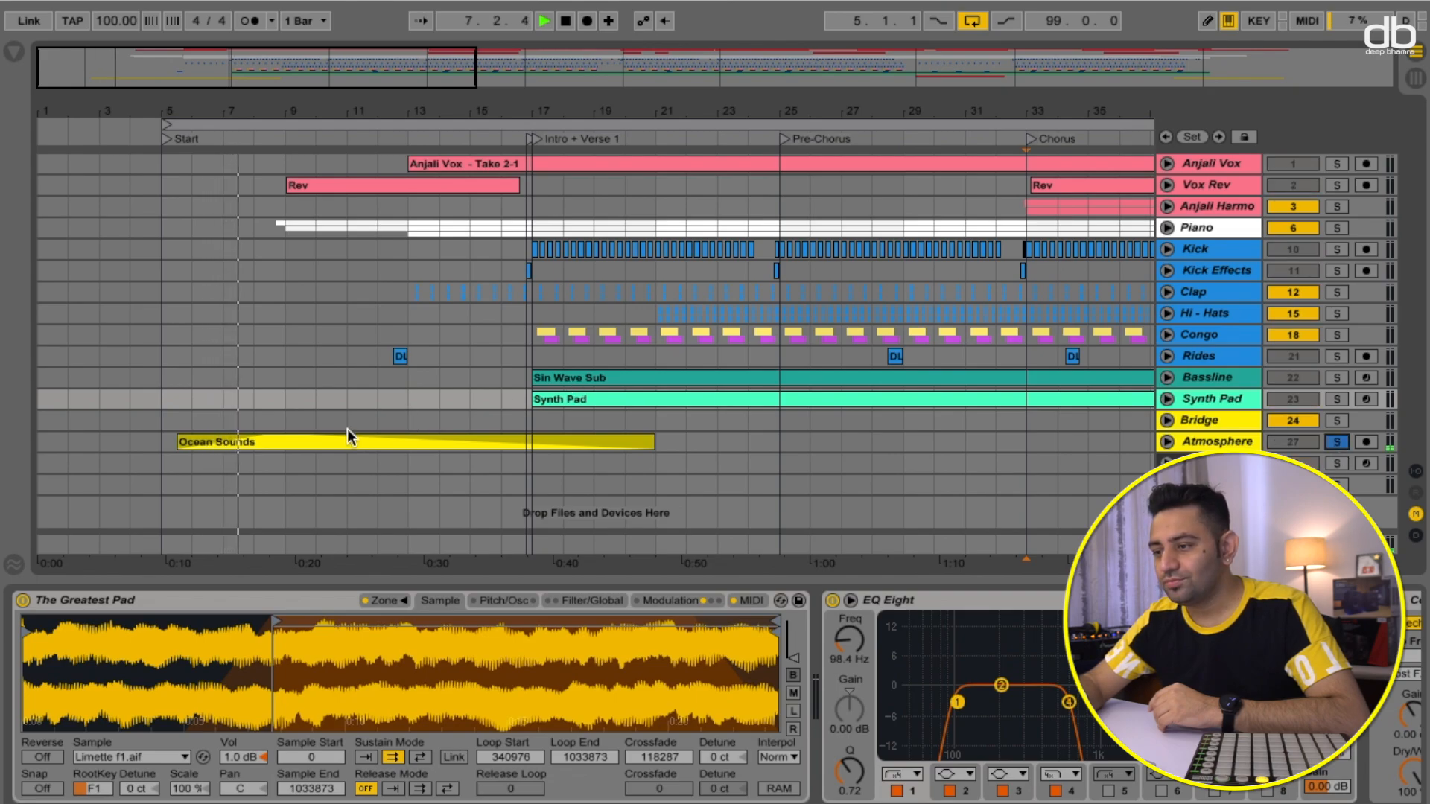
key("space")
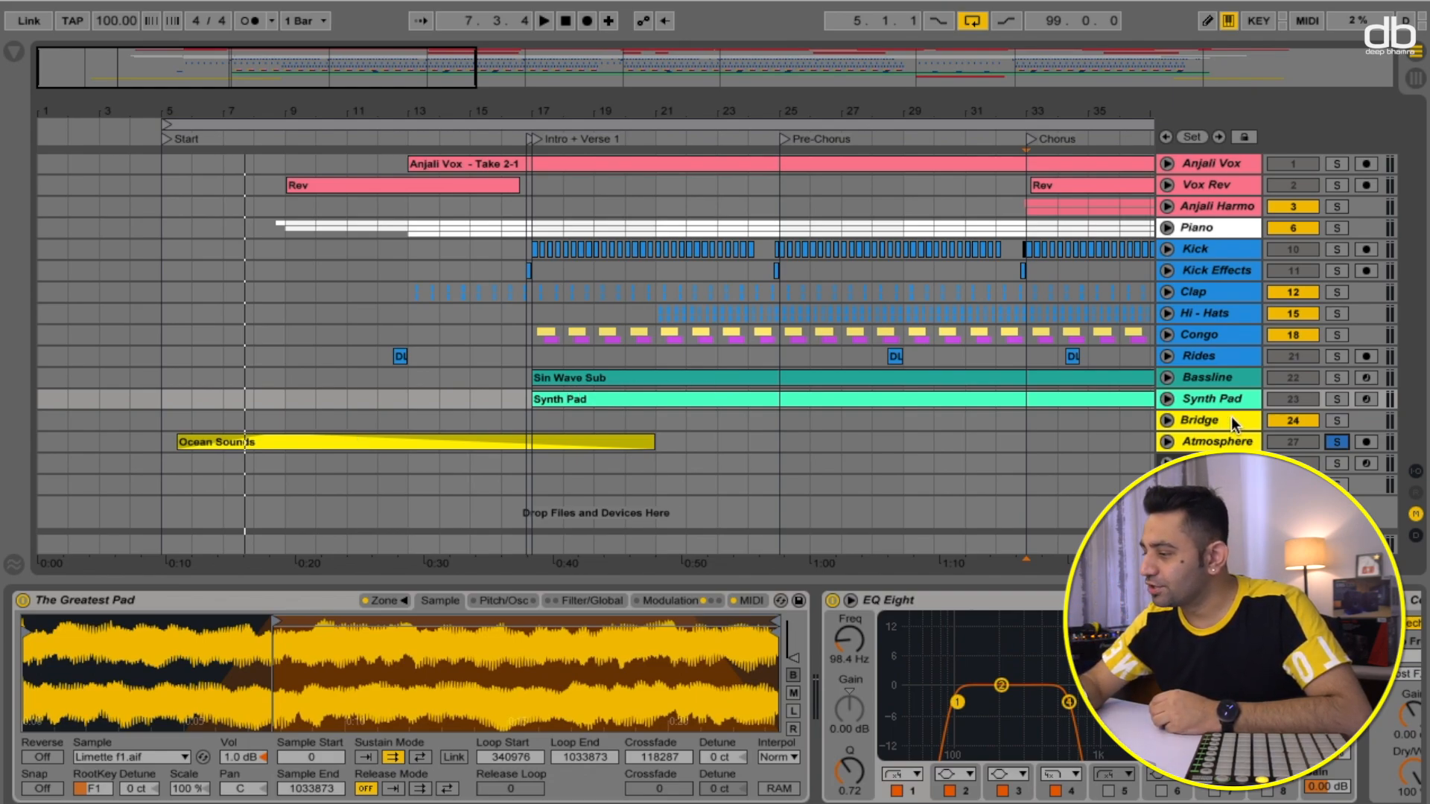
- Solo and then unsolo the Bridge track while scrolling the arrangement to the Bridge section
left_click(1337, 419)
scroll(712, 298, "right", 10)
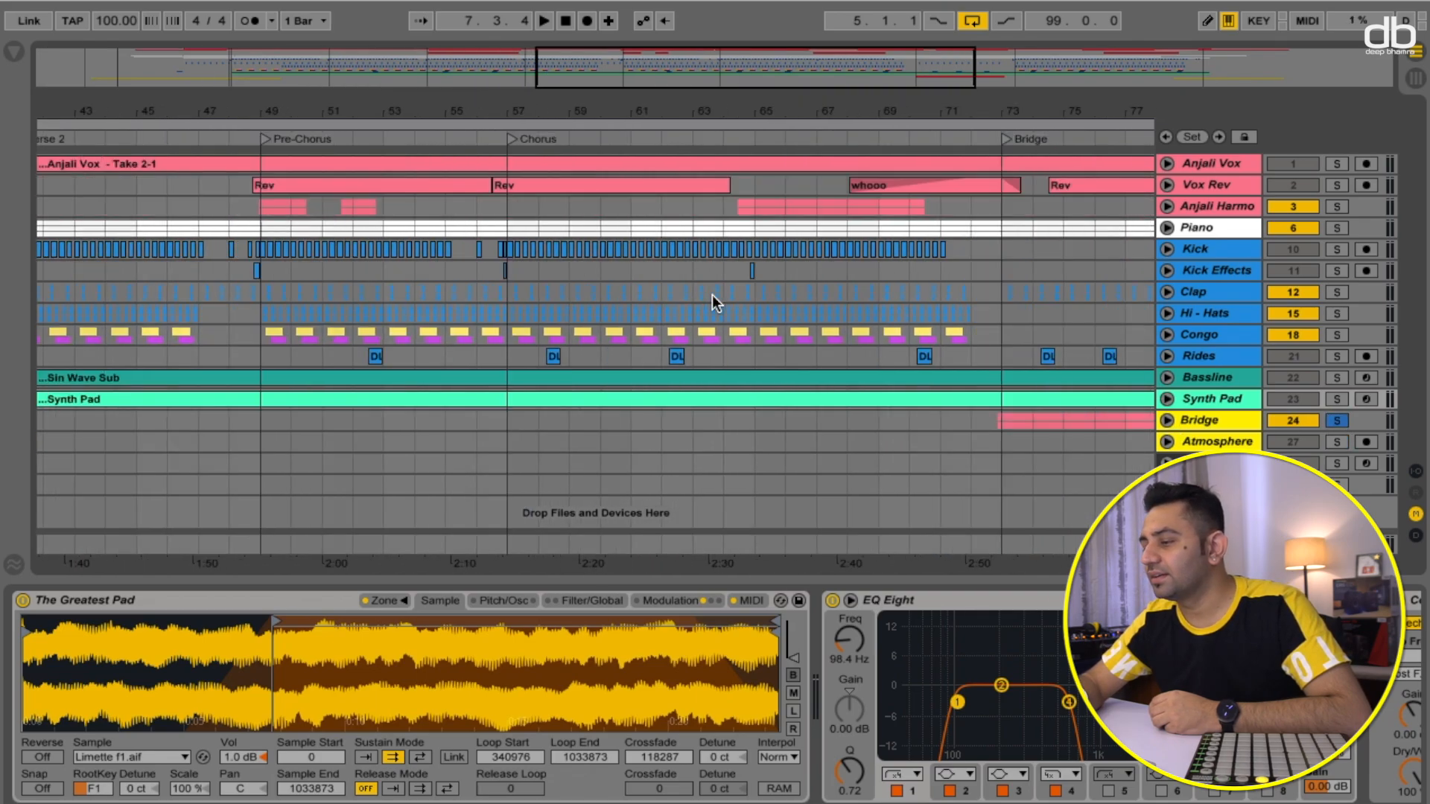
scroll(717, 252, "right", 1)
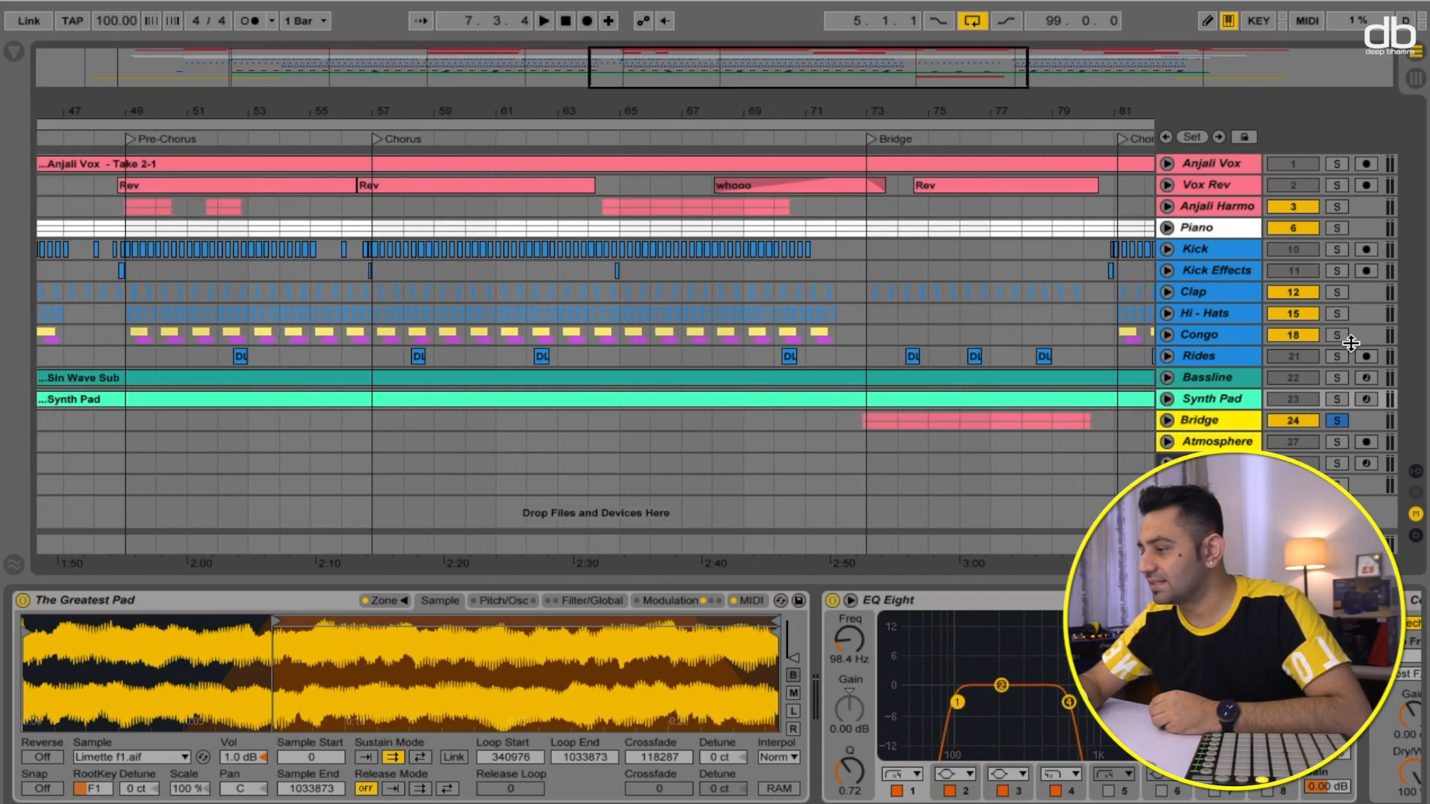
left_click(1337, 420)
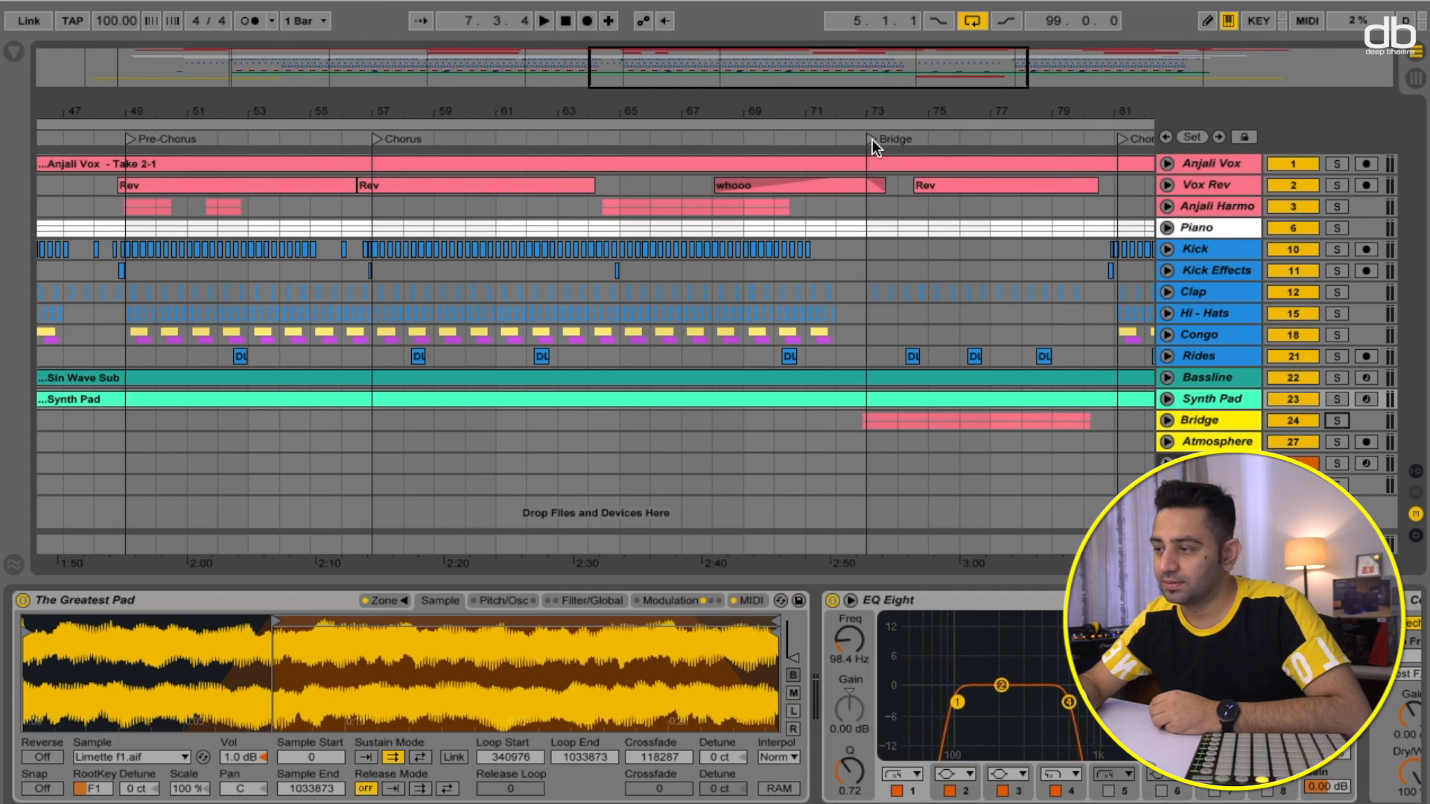
- Solo the Anjali Vox track, play from the Bridge locator and select the track to show its devices
left_click(1337, 163)
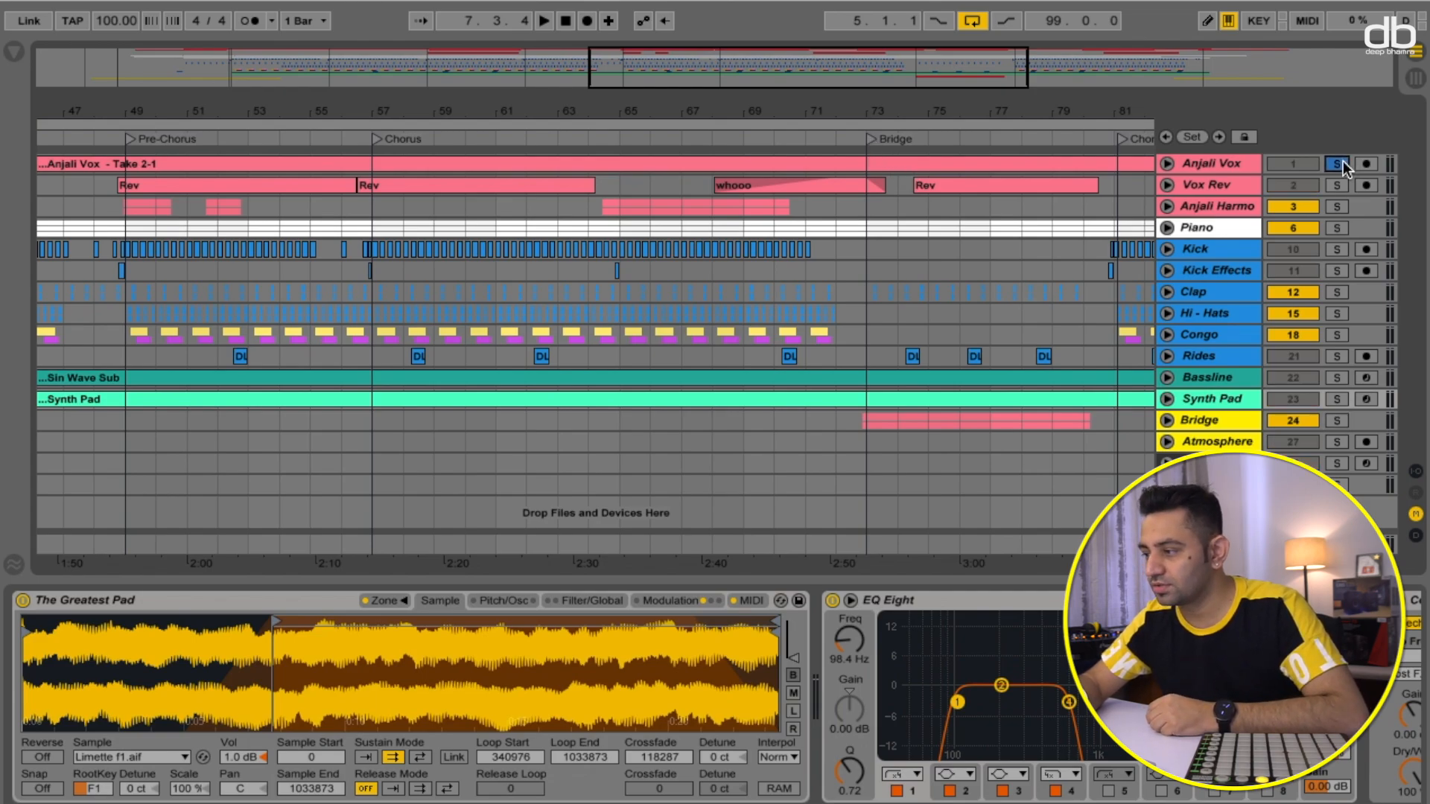
left_click(869, 137)
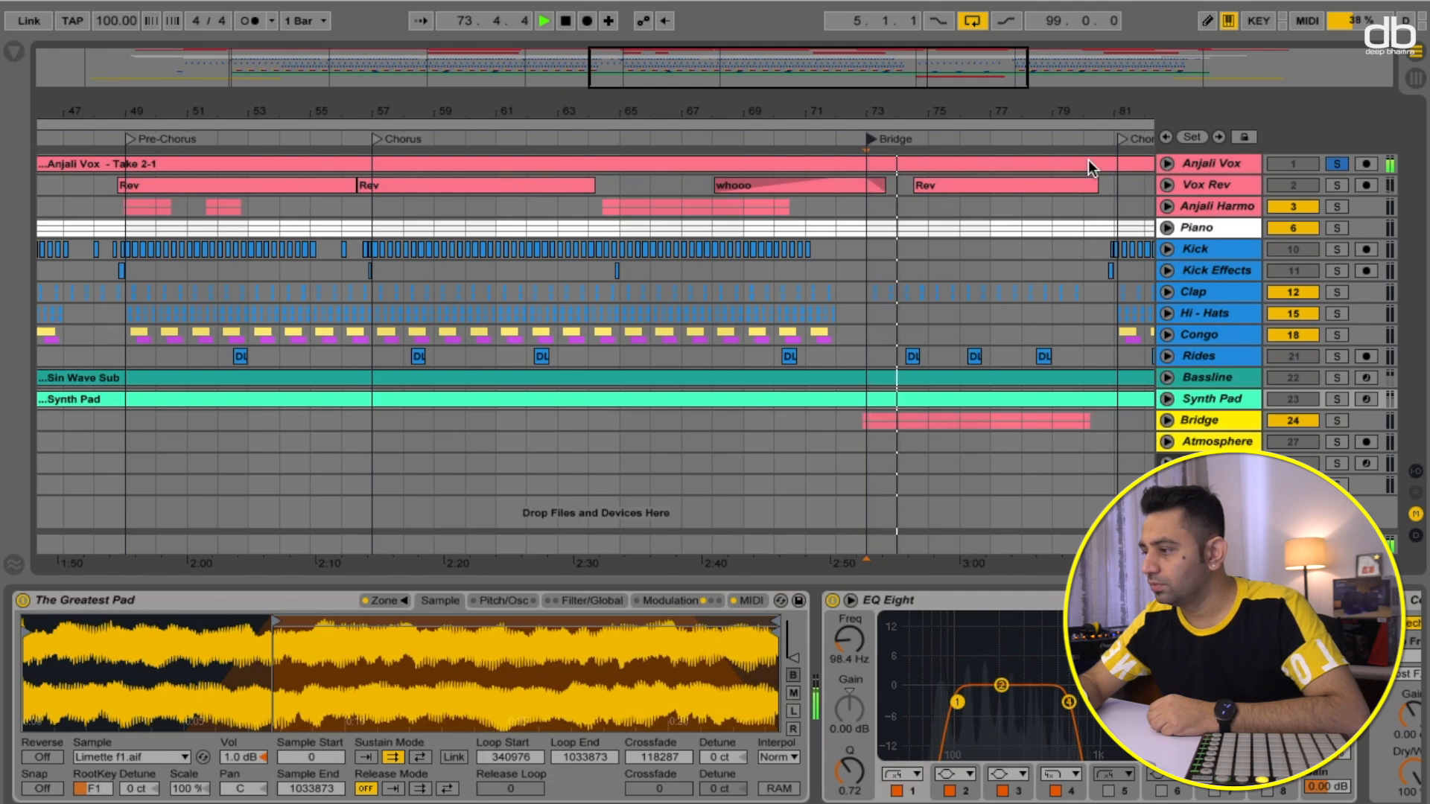
left_click(1215, 164)
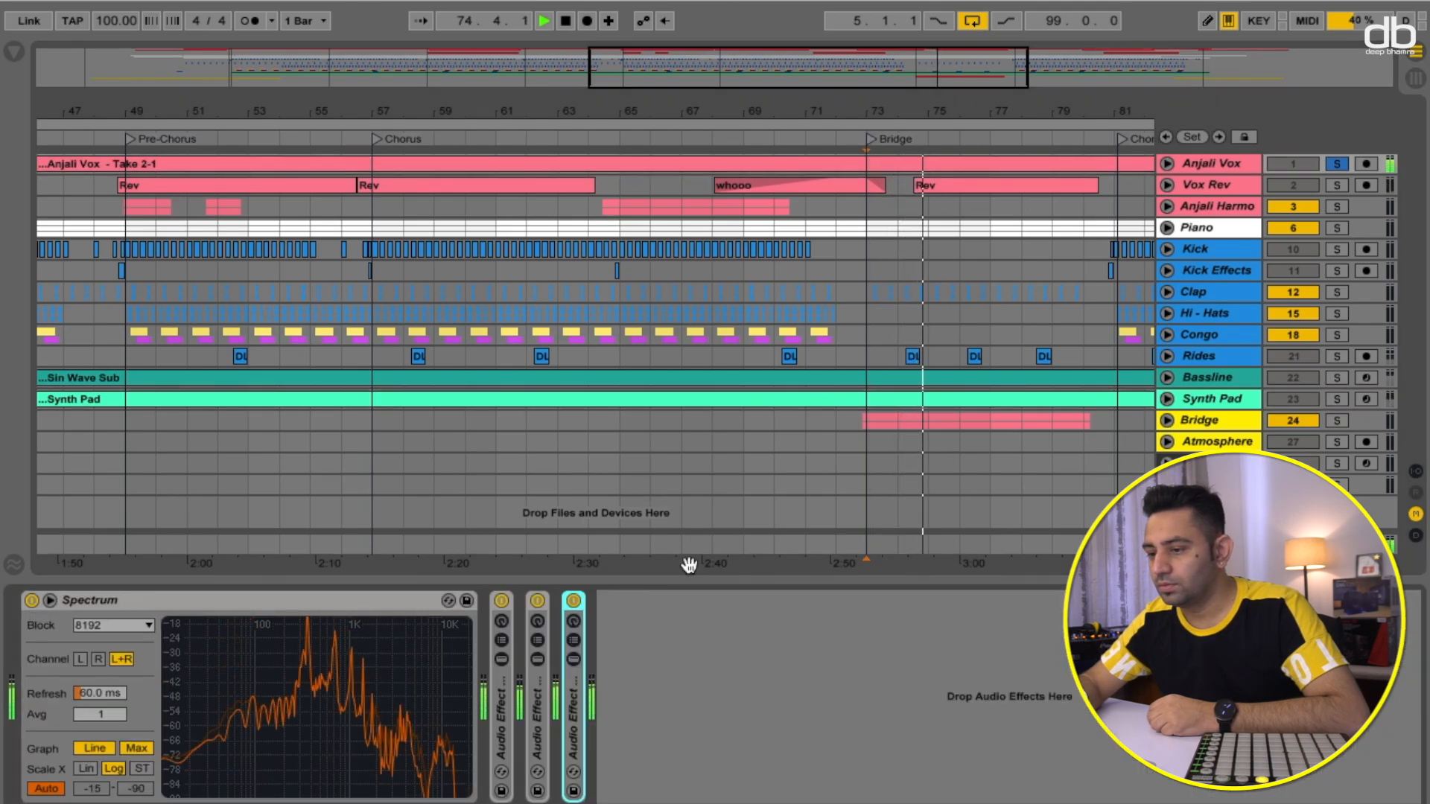
- Toggle the three Audio Effect Rack devices in the vocal's chain on and off while auditioning
scroll(827, 438, "right", 4)
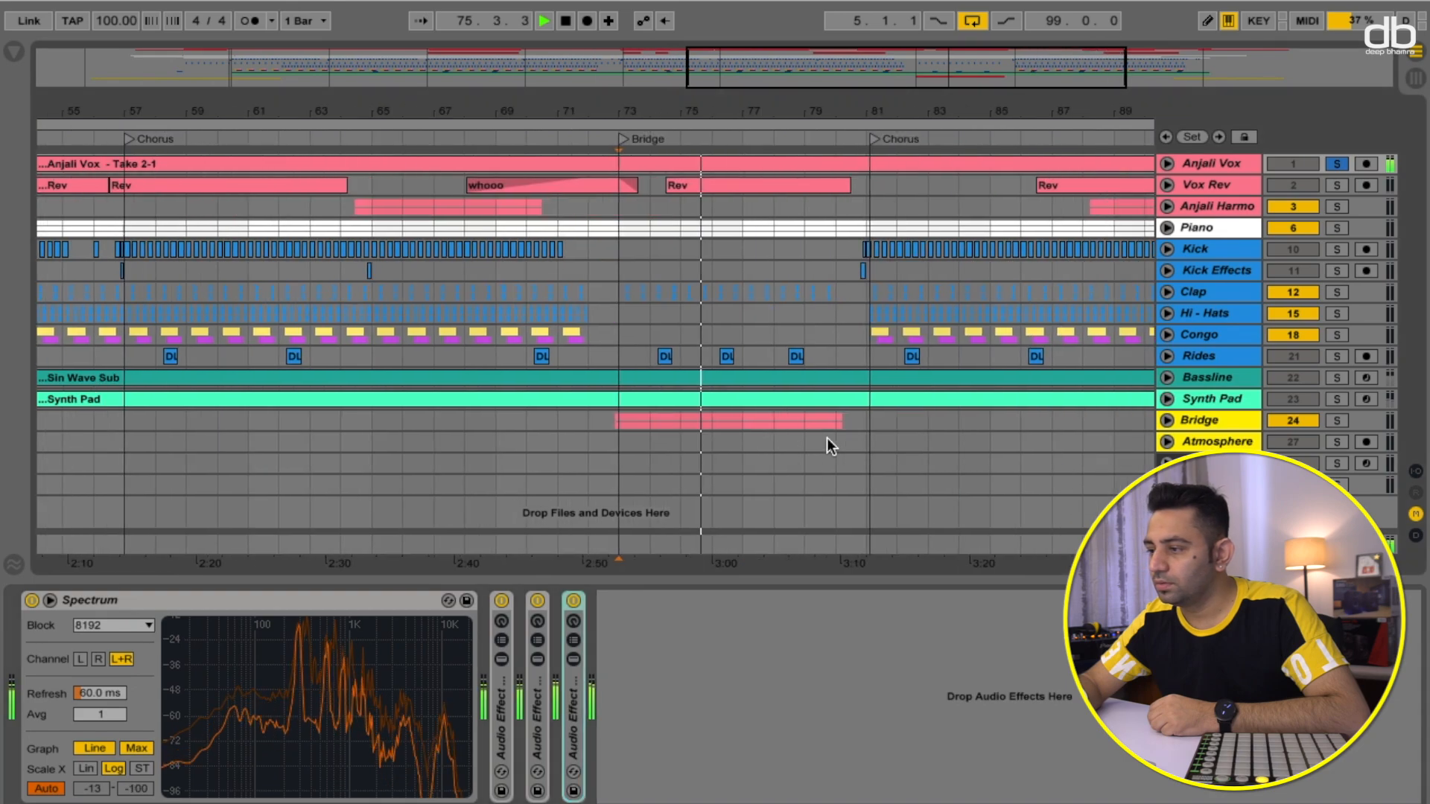
key("space")
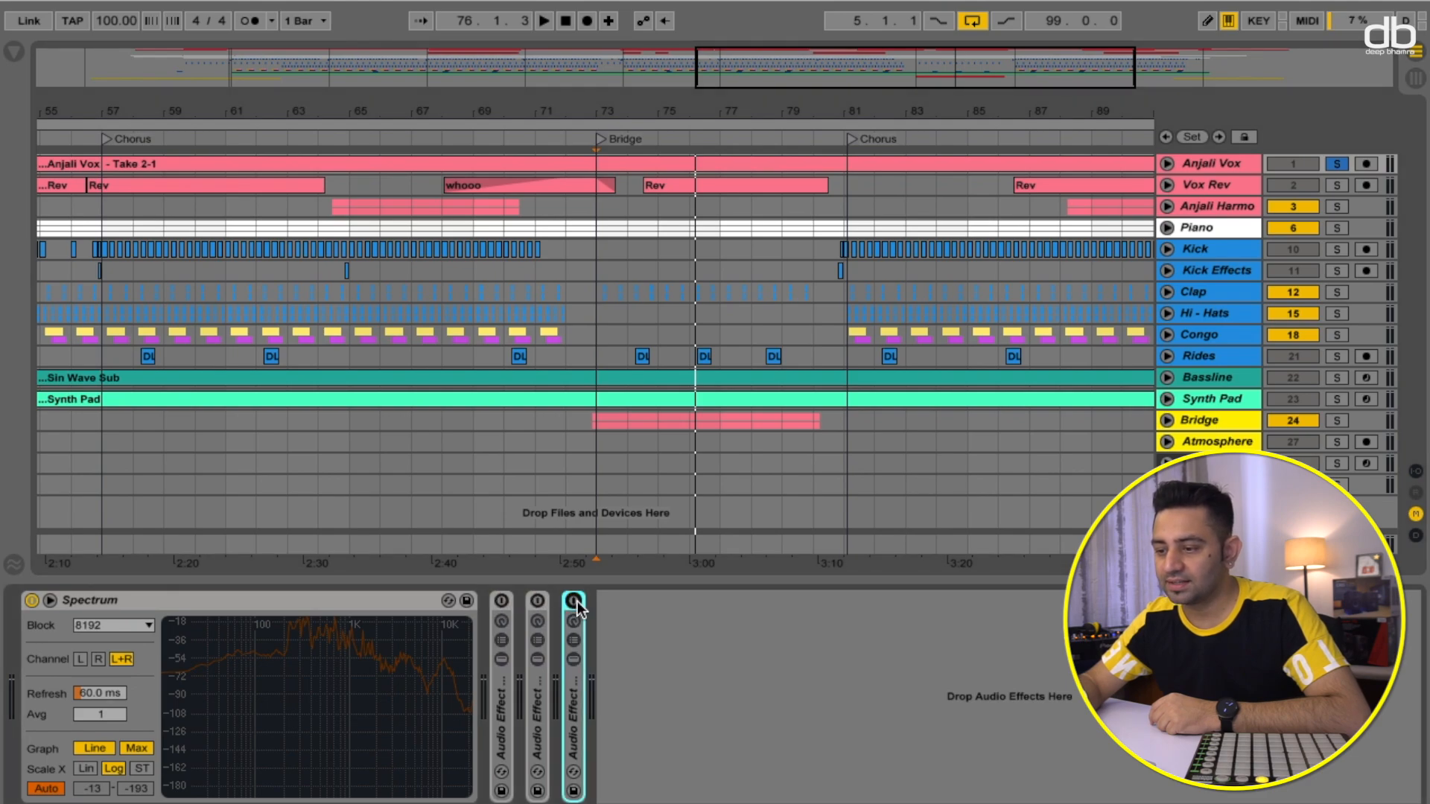
key("space")
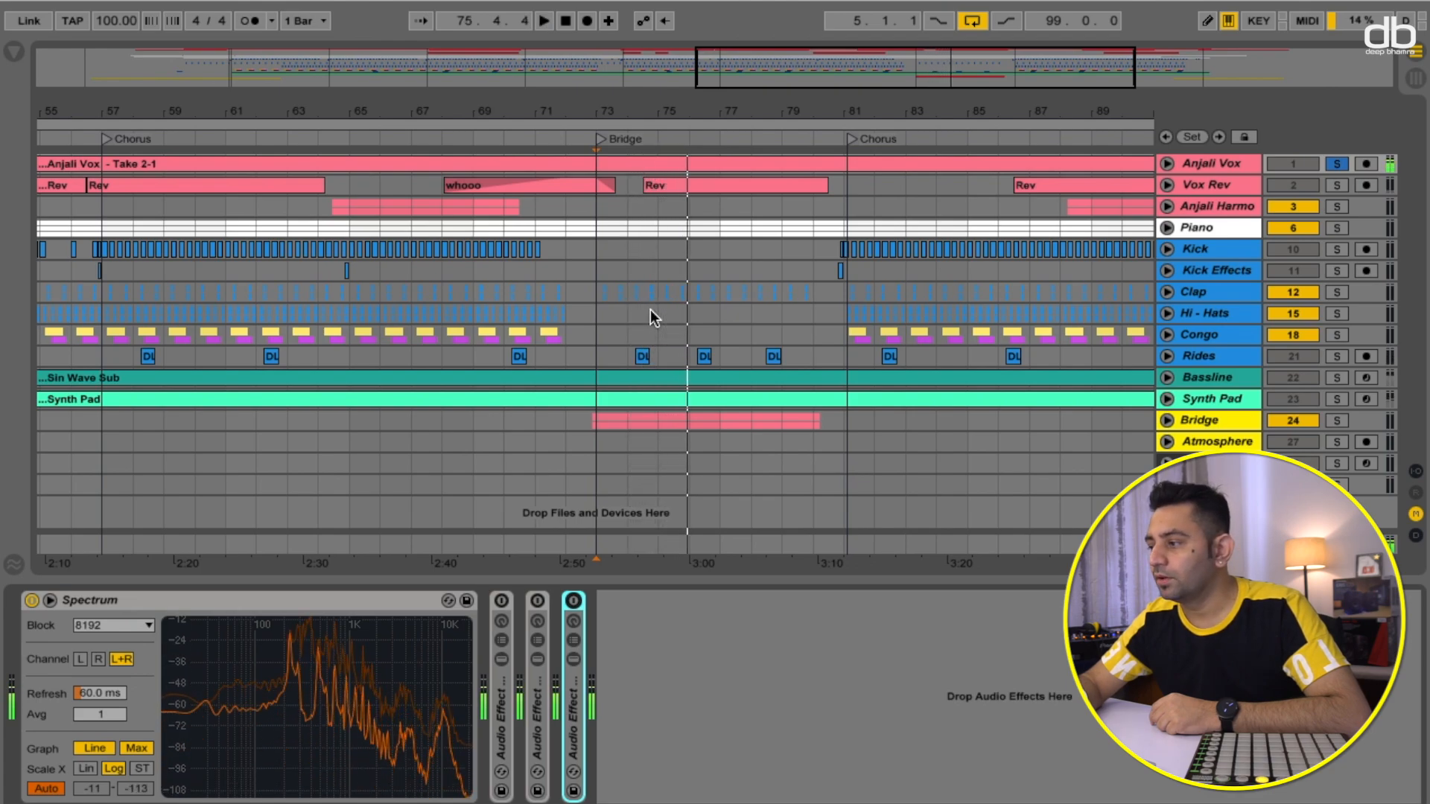
key("space")
left_click(502, 601)
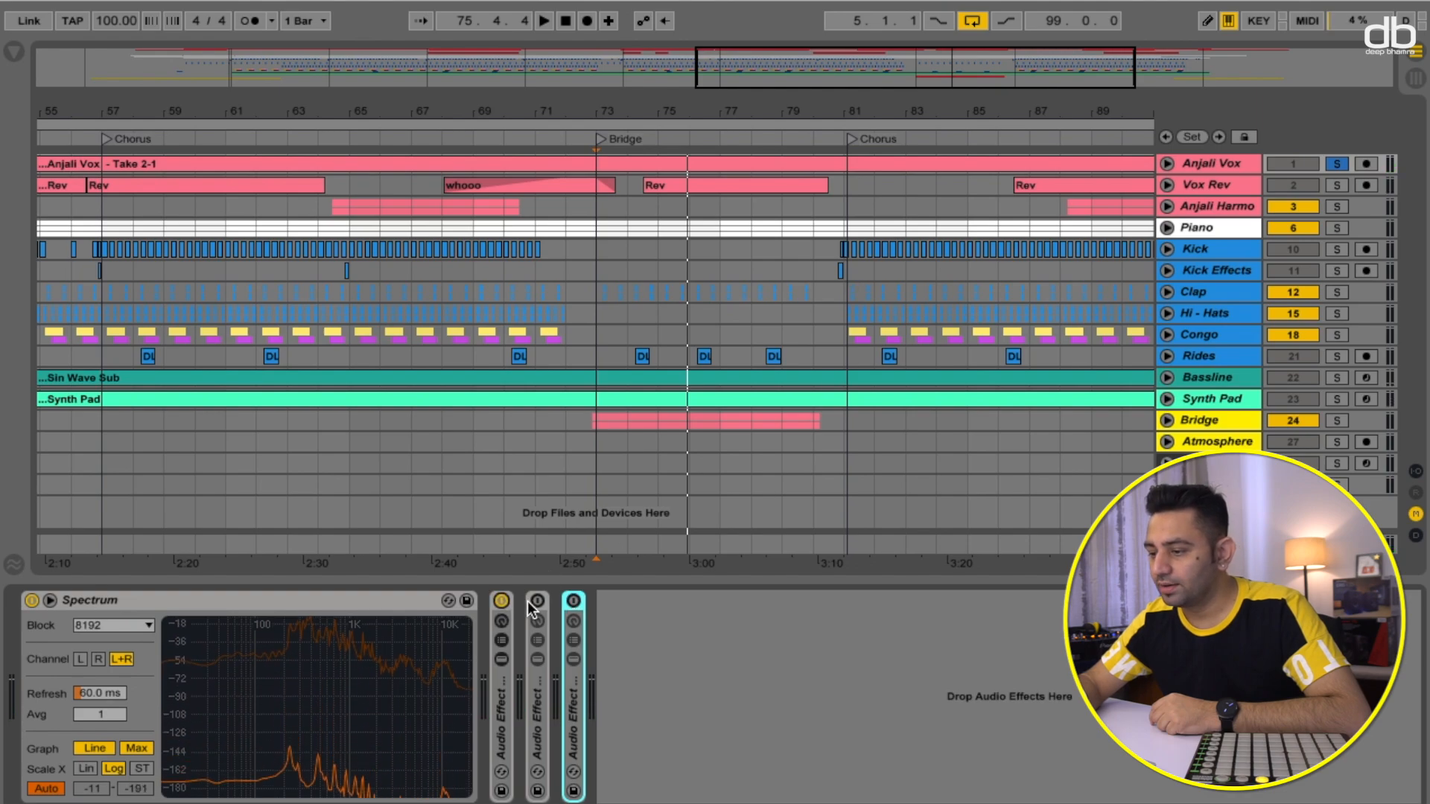
left_click(543, 601)
left_click(537, 601)
left_click(573, 601)
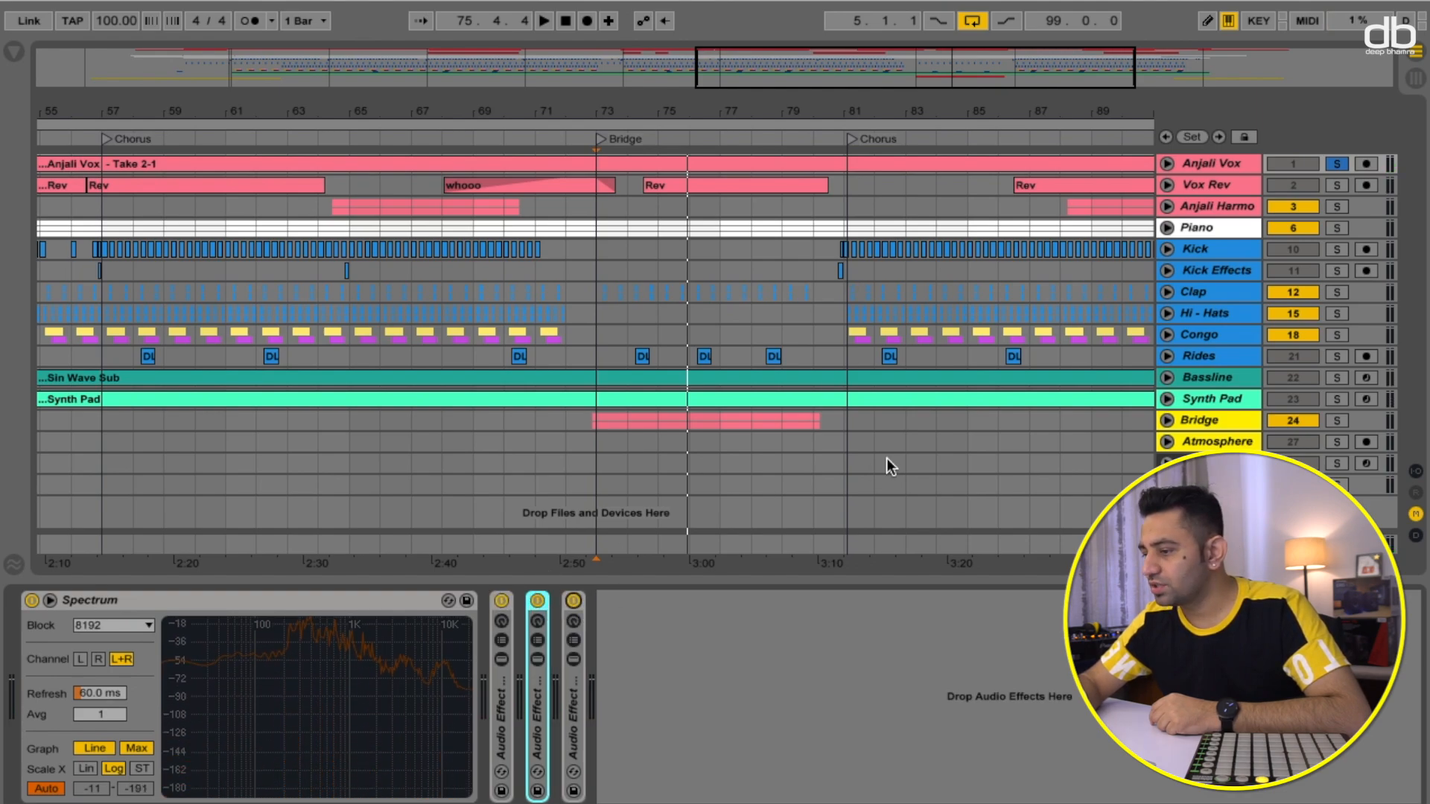
- Solo the Bridge group track and expand it to reveal its Bridge L and Bridge R tracks
left_click(1338, 423)
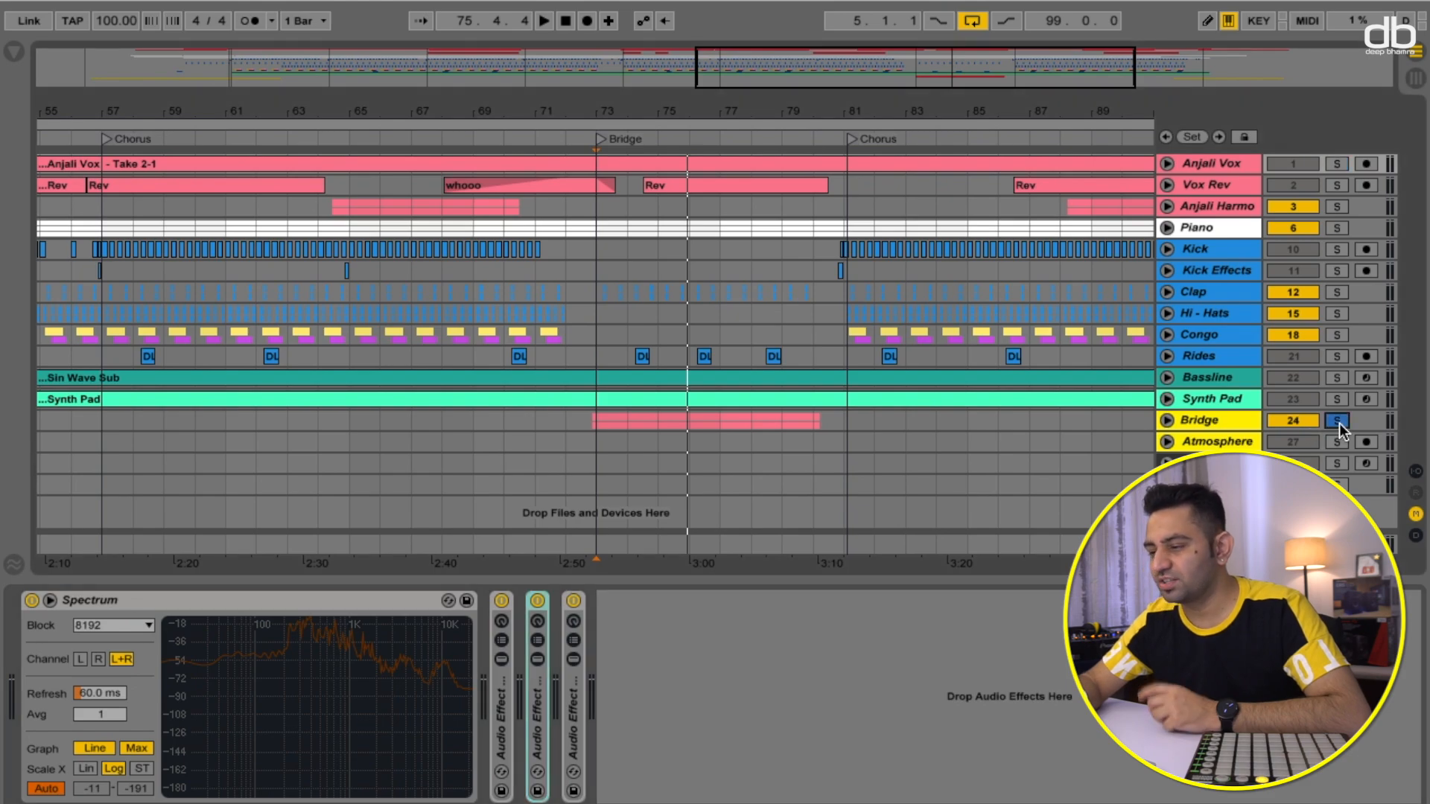
left_click(1169, 421)
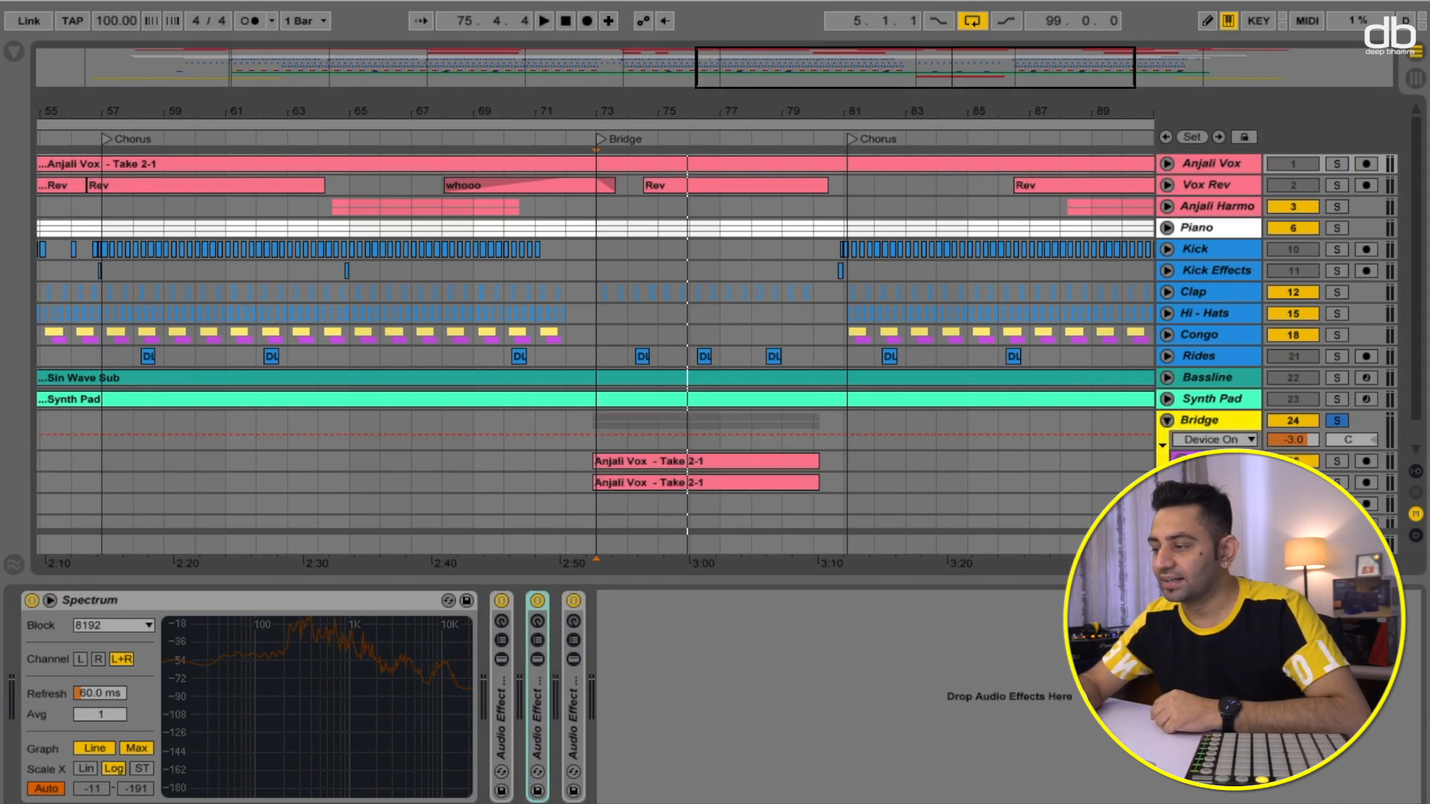
left_click(1182, 462)
scroll(1181, 461, "down", 5)
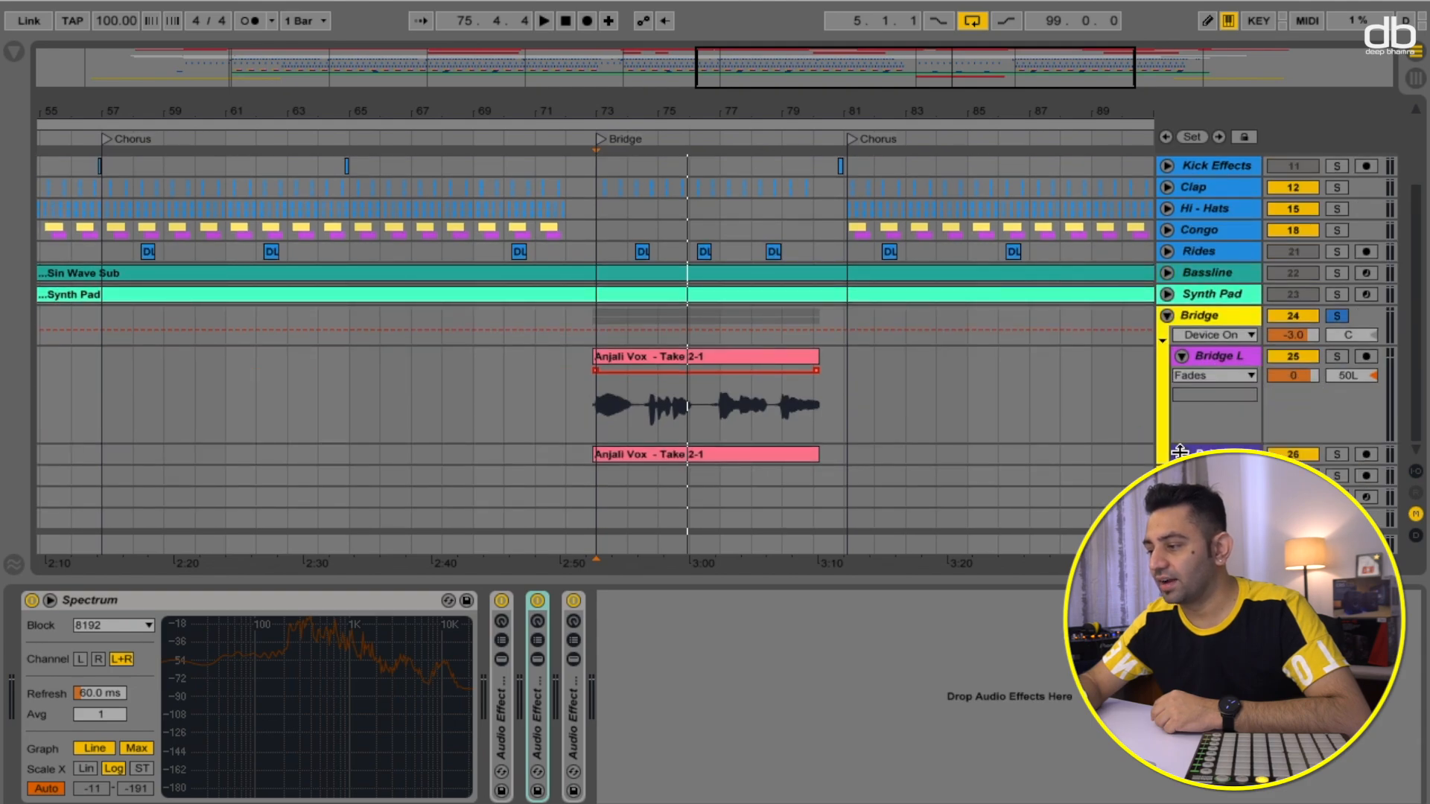
left_click(1180, 452)
scroll(748, 249, "up", 1)
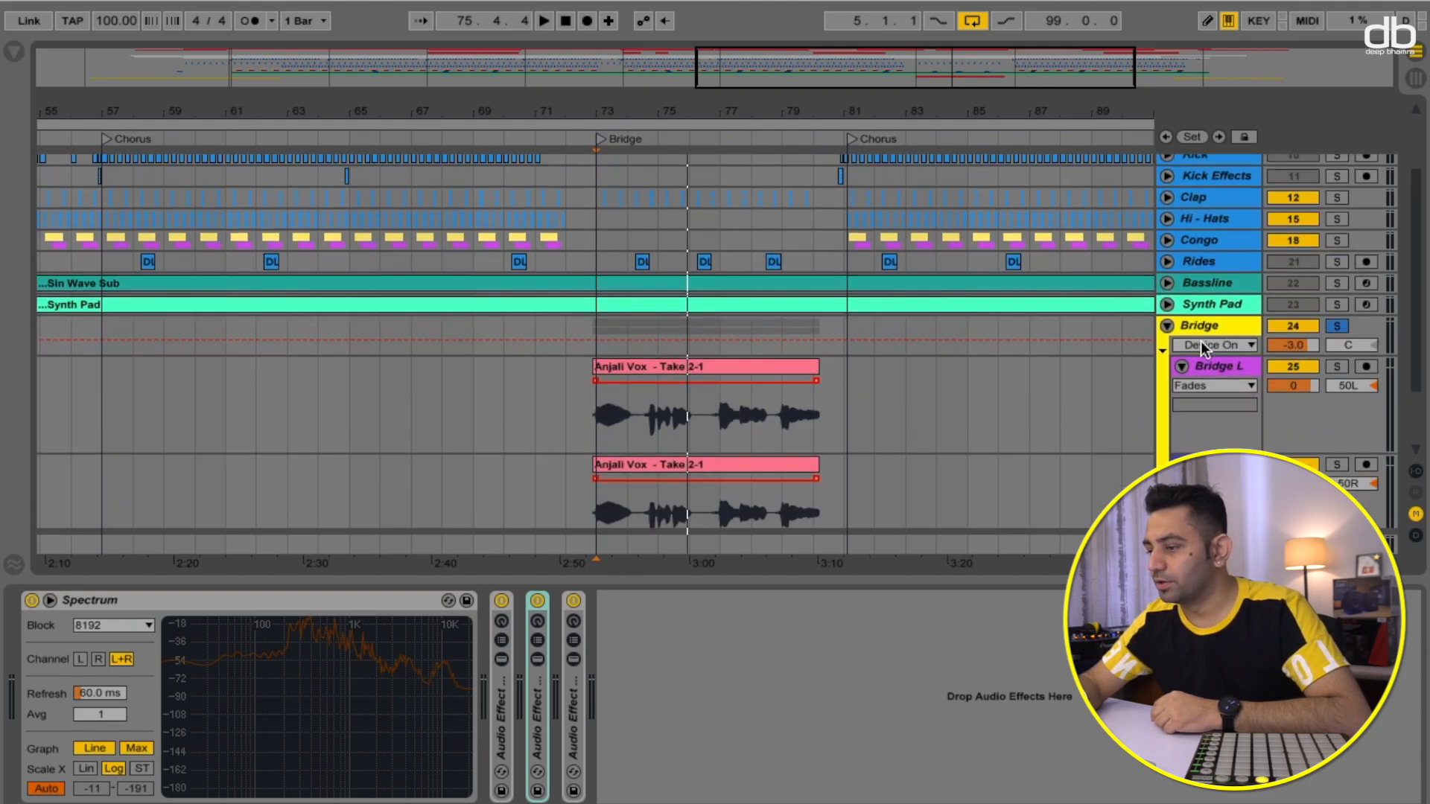
- Play from the Bridge locator and select the Bridge track to show its Gate, Simple Delay and Reverb
left_click(600, 138)
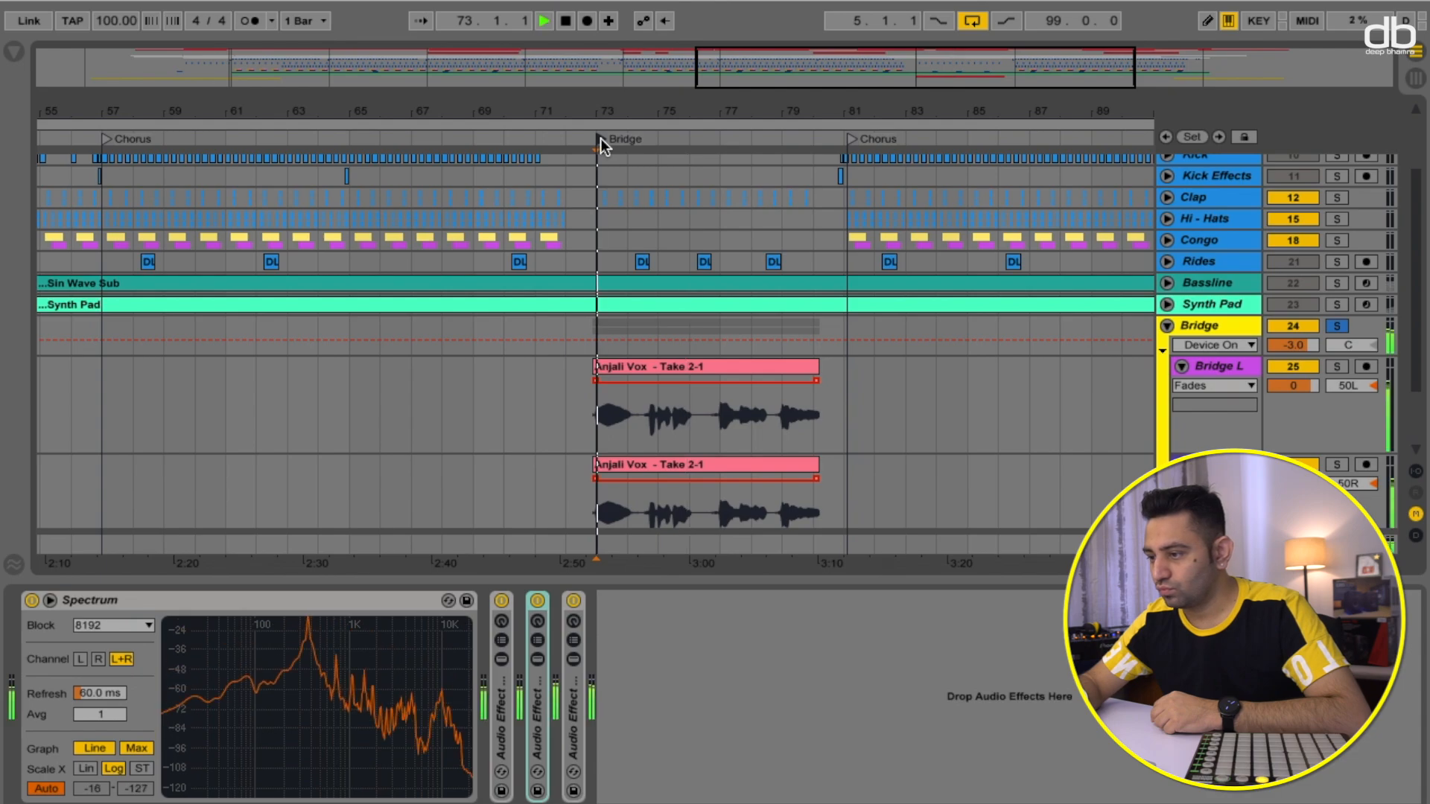
left_click(1226, 323)
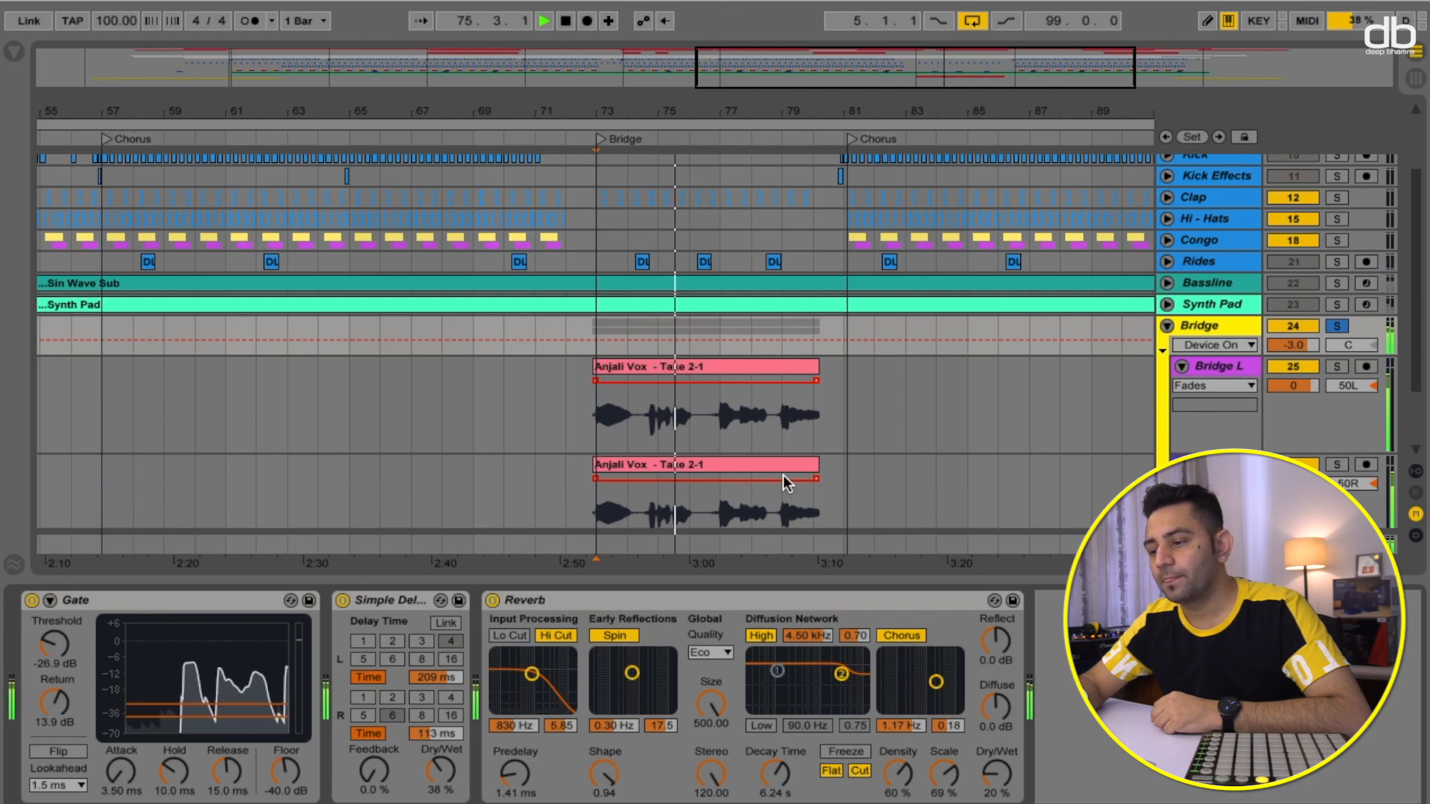
key("space")
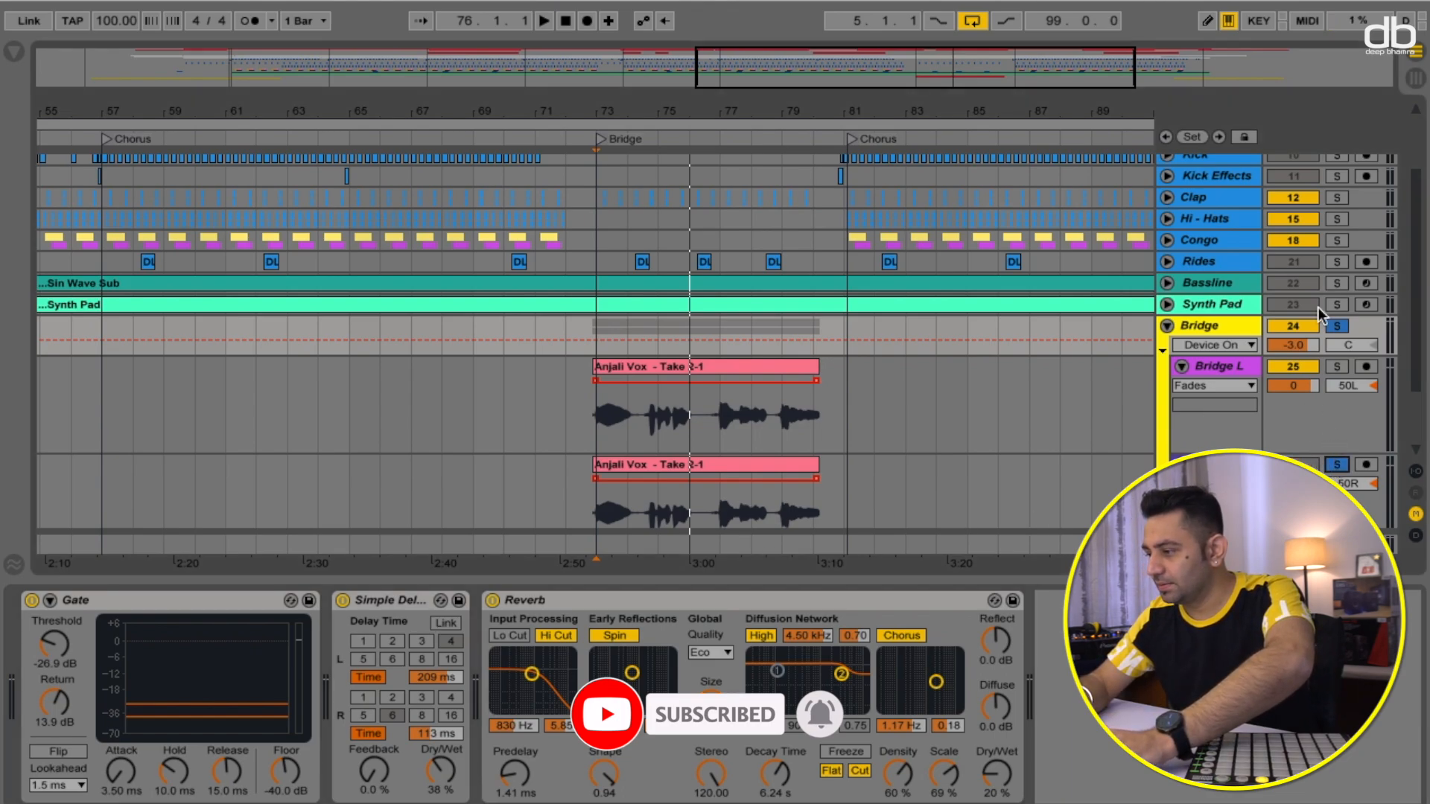
- Solo the Bridge L track within the Bridge group
scroll(1334, 377, "down", 3)
left_click(1338, 301)
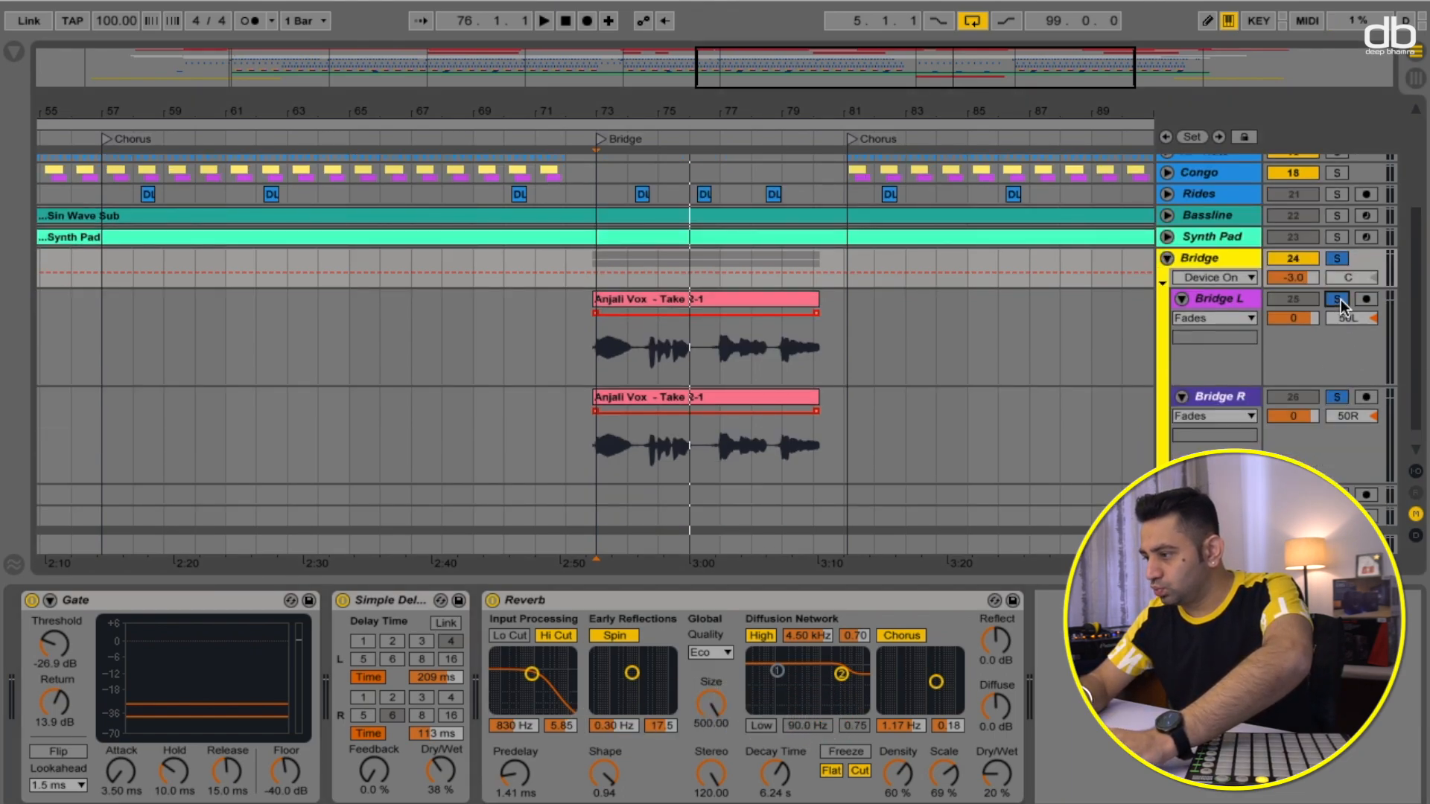
scroll(1348, 214, "up", 3)
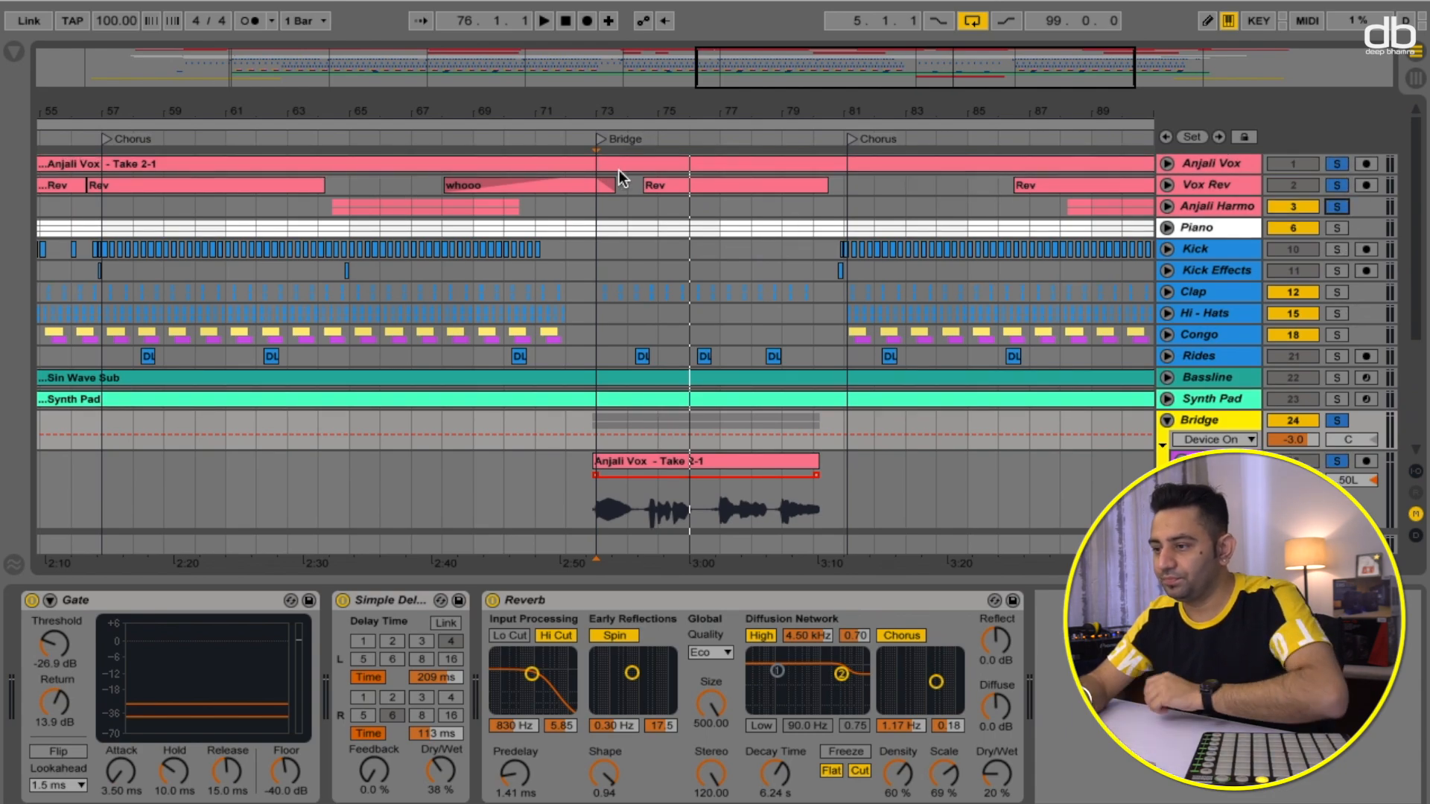
- Play from just before the Bridge section and follow the playback through it, then stop
left_click(543, 137)
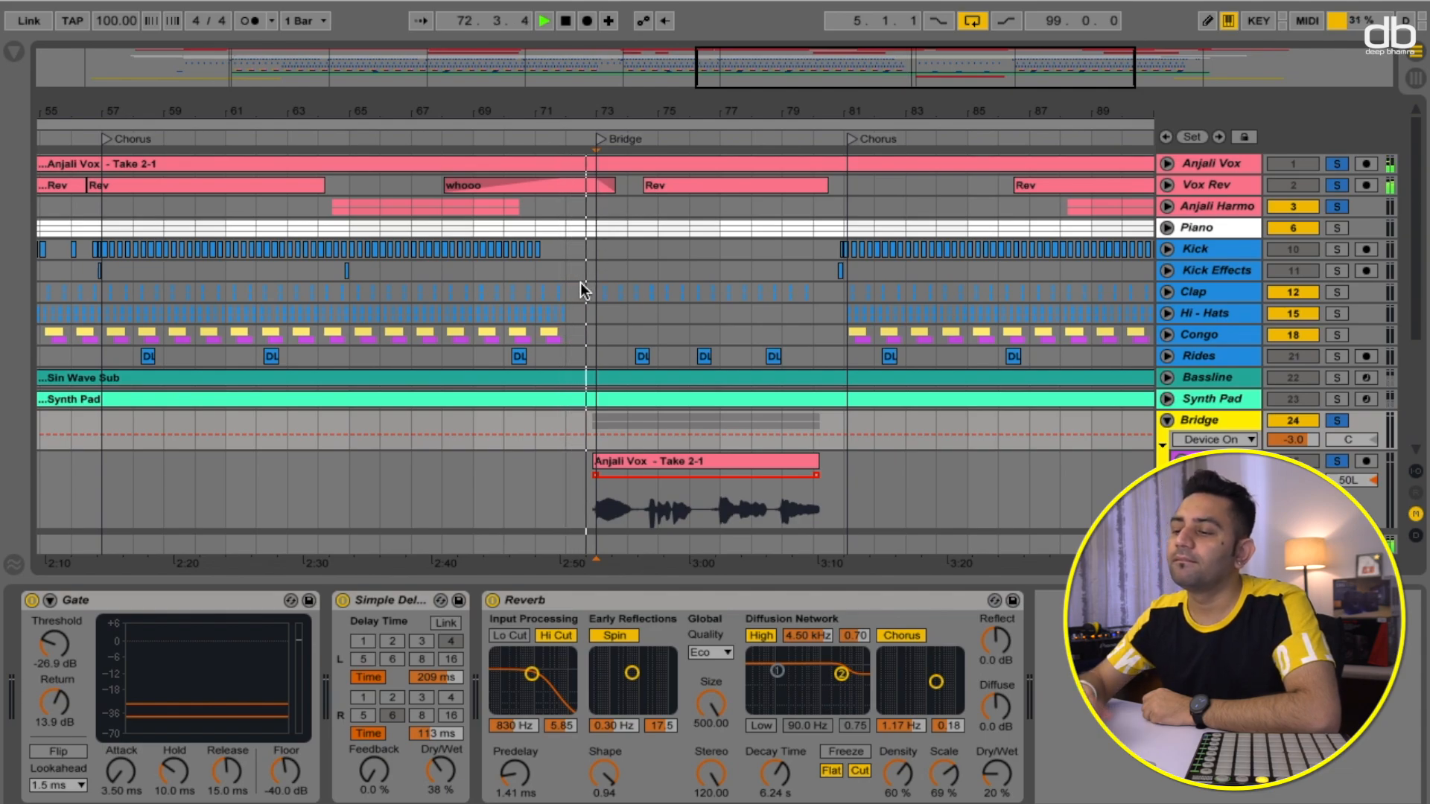
scroll(580, 283, "down", 5)
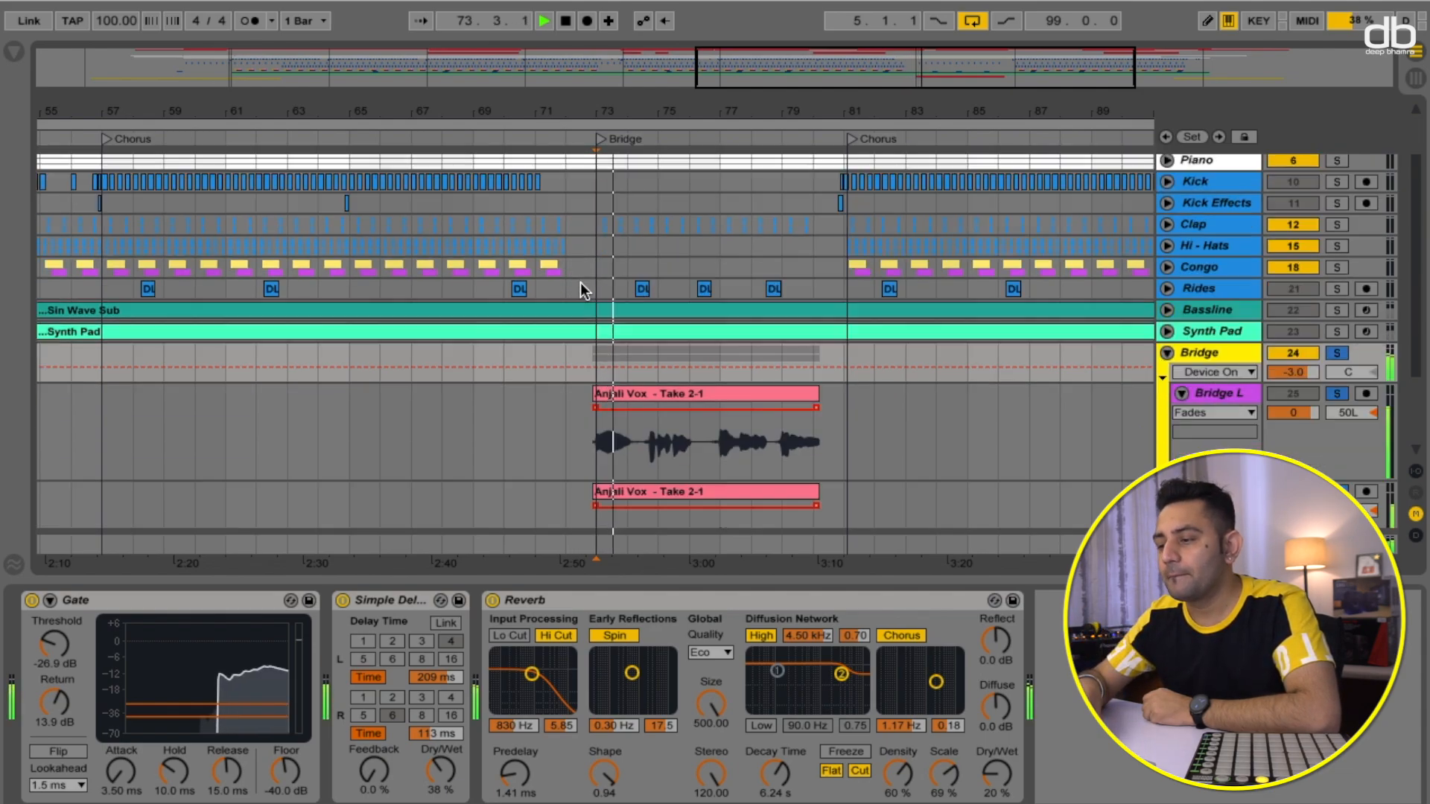
scroll(580, 284, "up", 3)
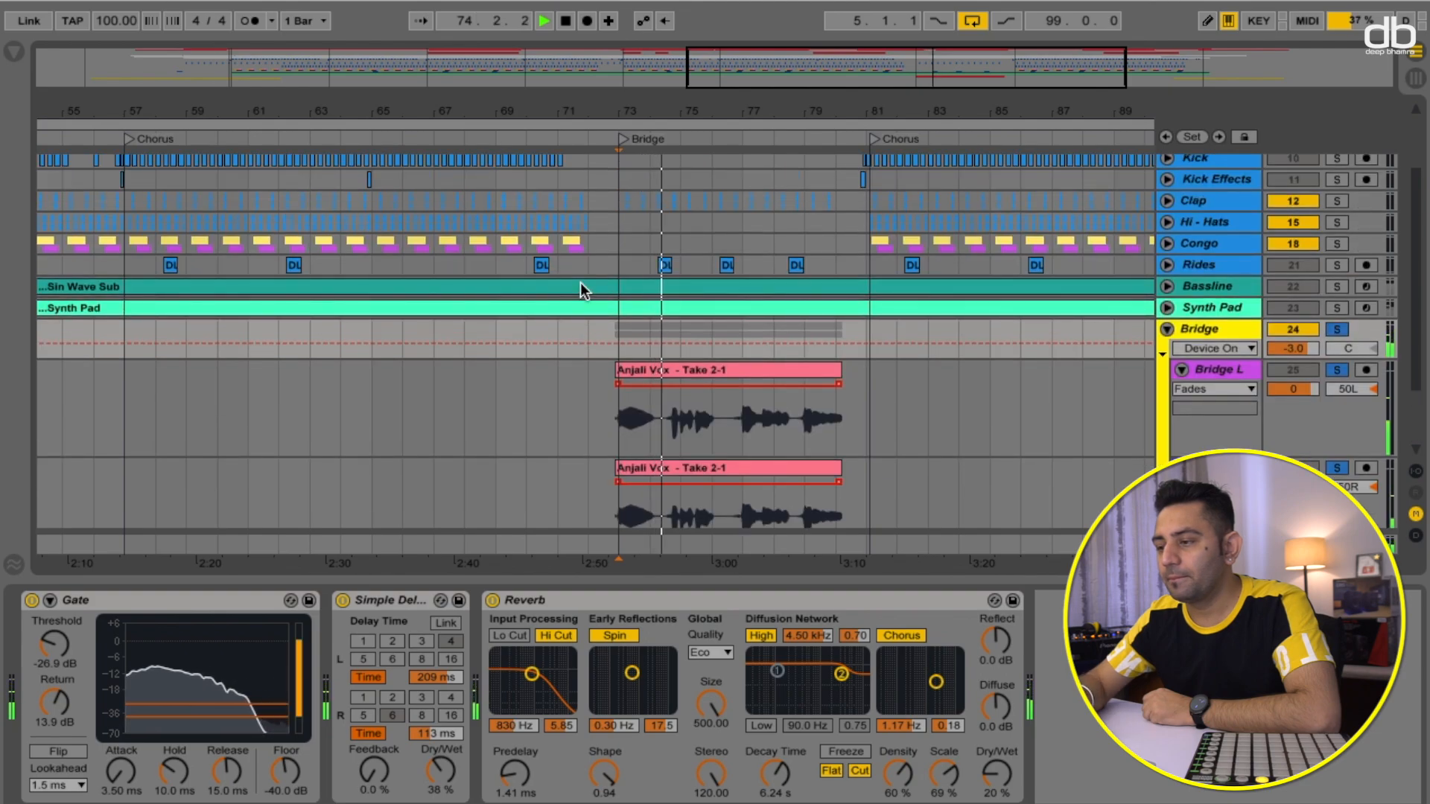
scroll(581, 285, "up", 3)
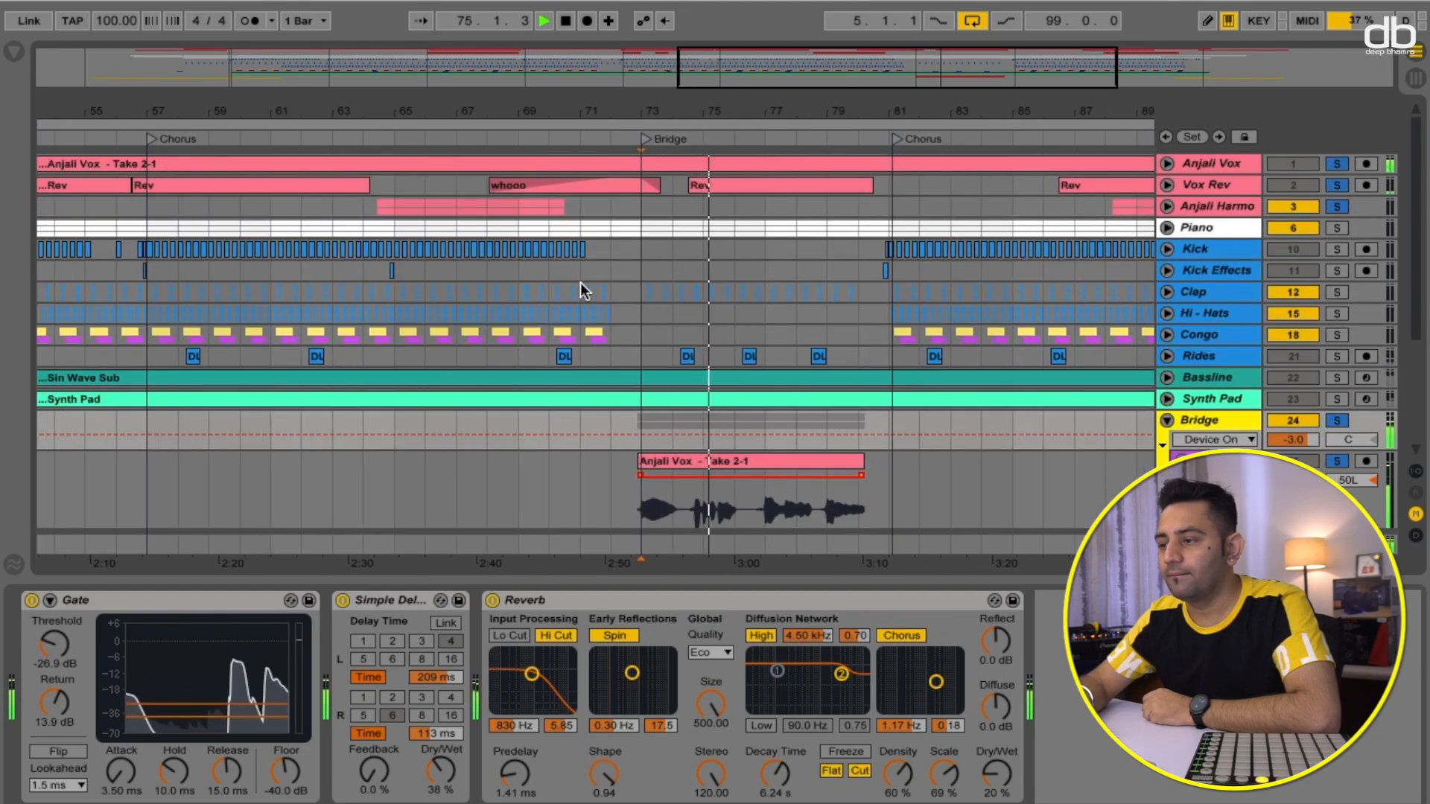
scroll(579, 283, "down", 3)
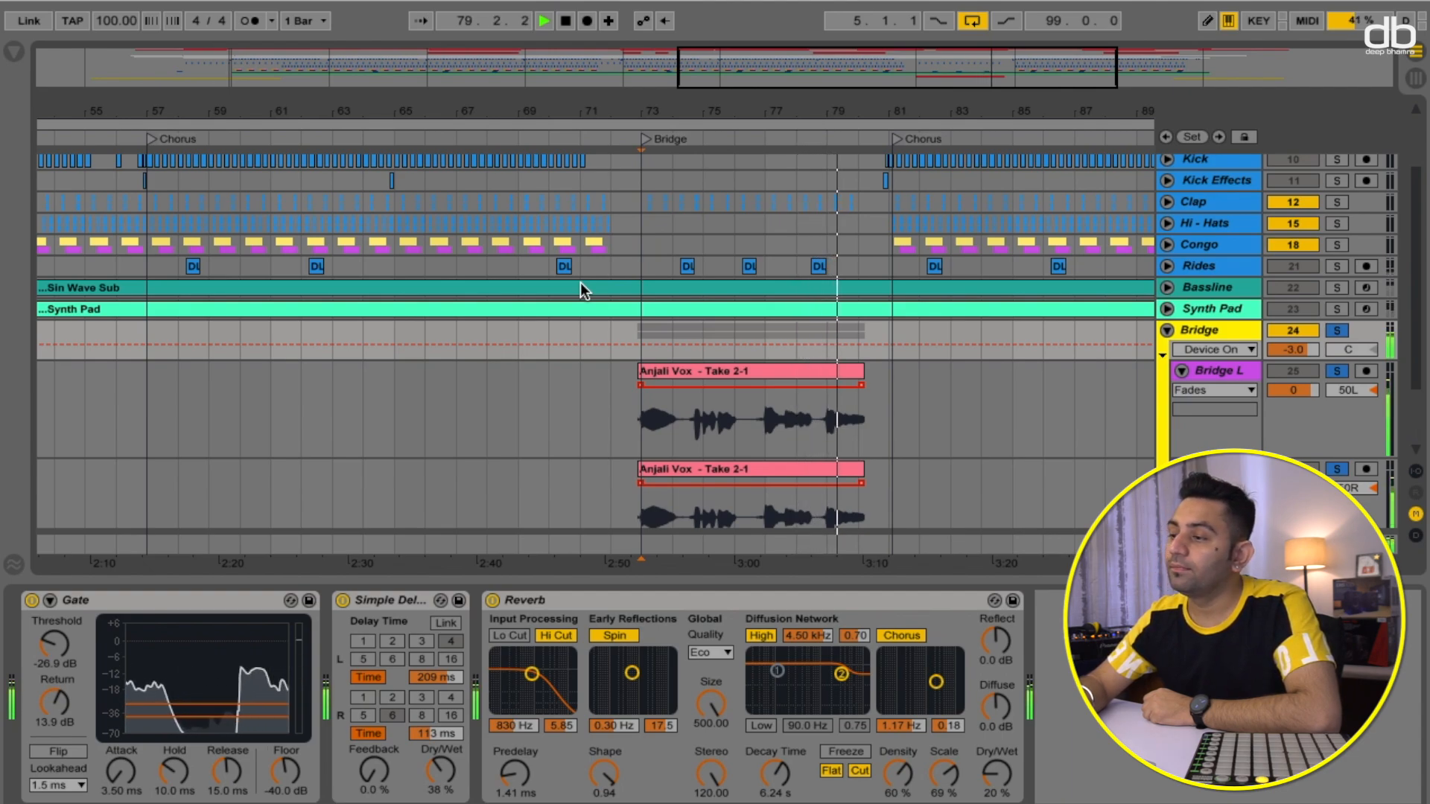
scroll(751, 350, "up", 3)
scroll(751, 350, "up", 1)
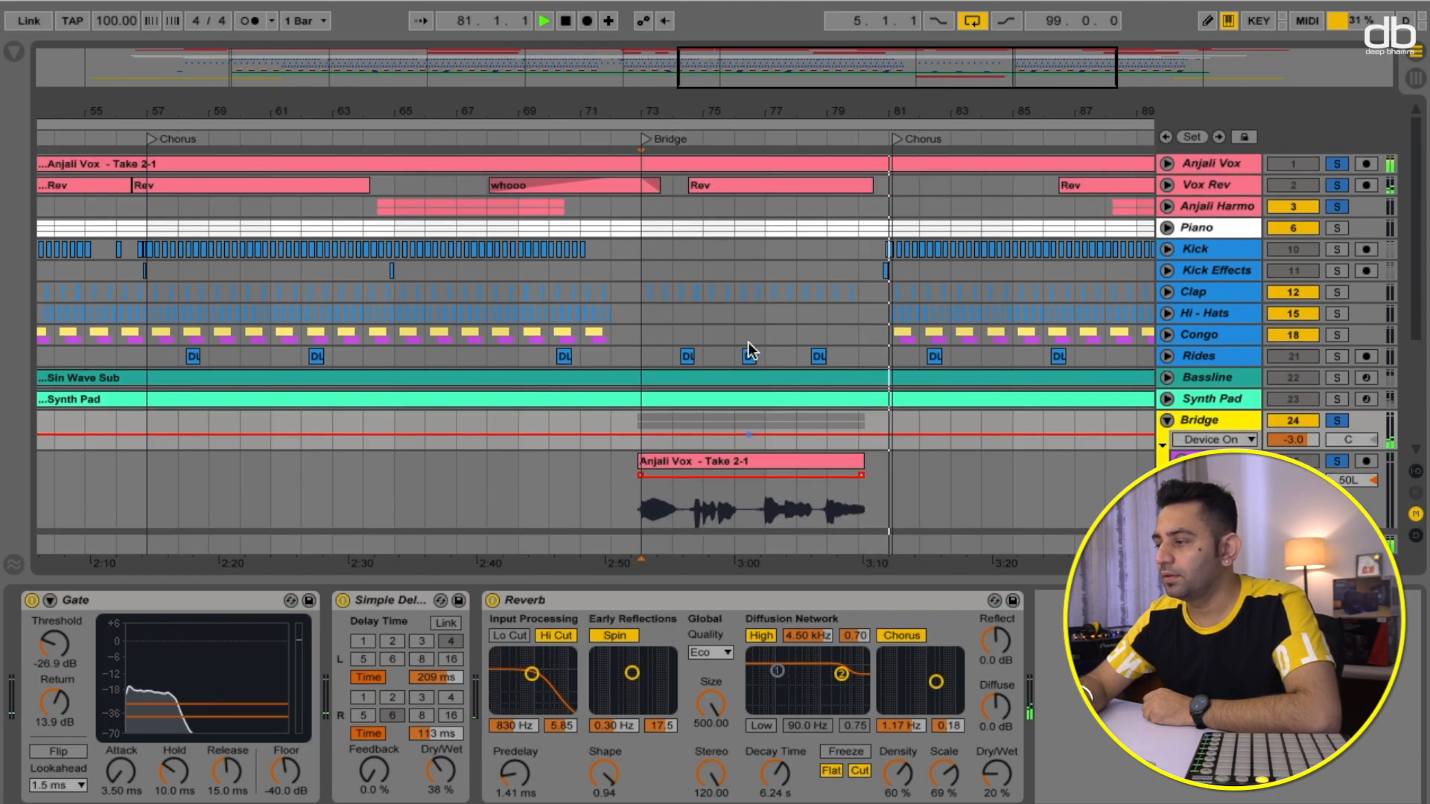
key("space")
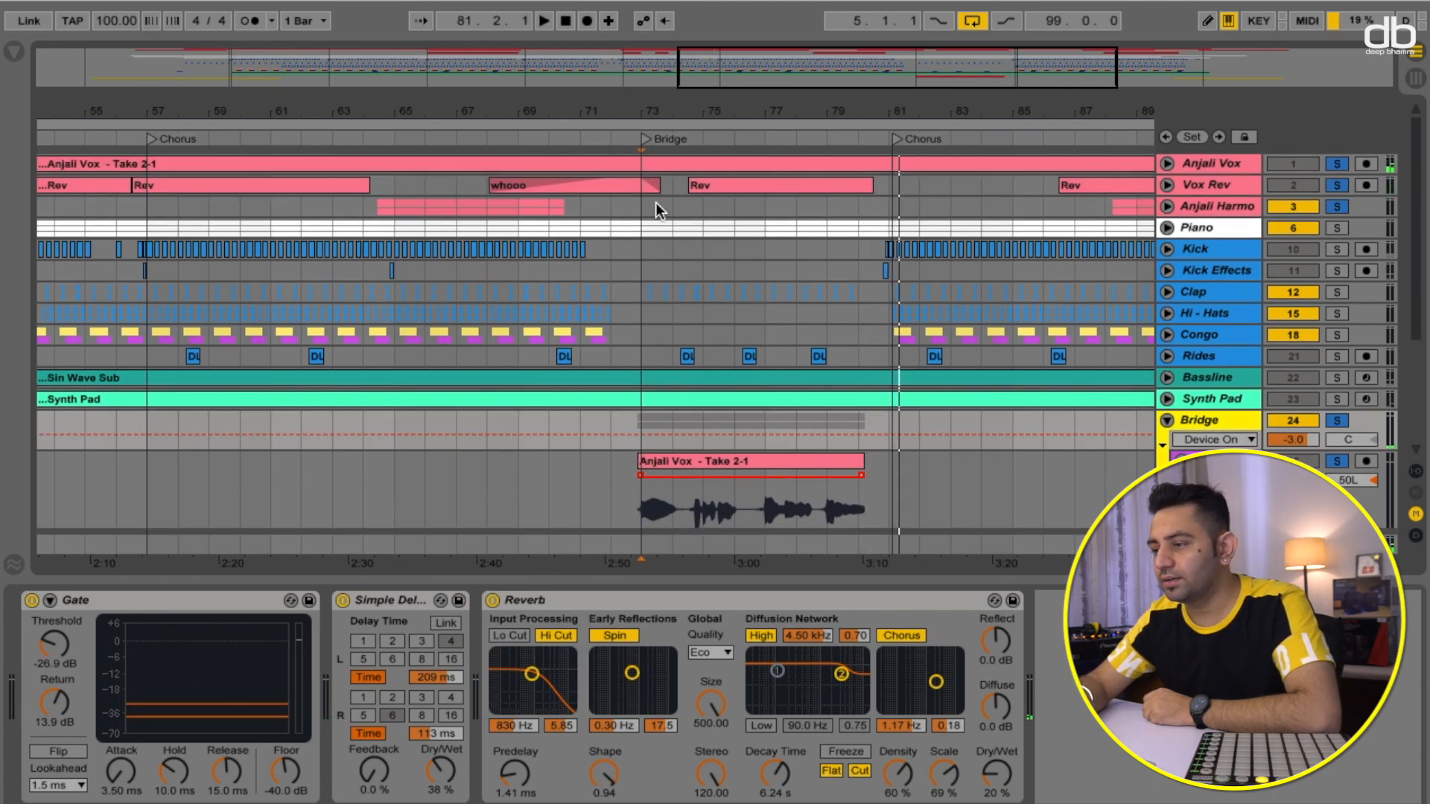
- Select the Rev and whooo clips on the Vox Rev track to inspect its Reverb device
left_click(709, 186)
left_click(592, 186)
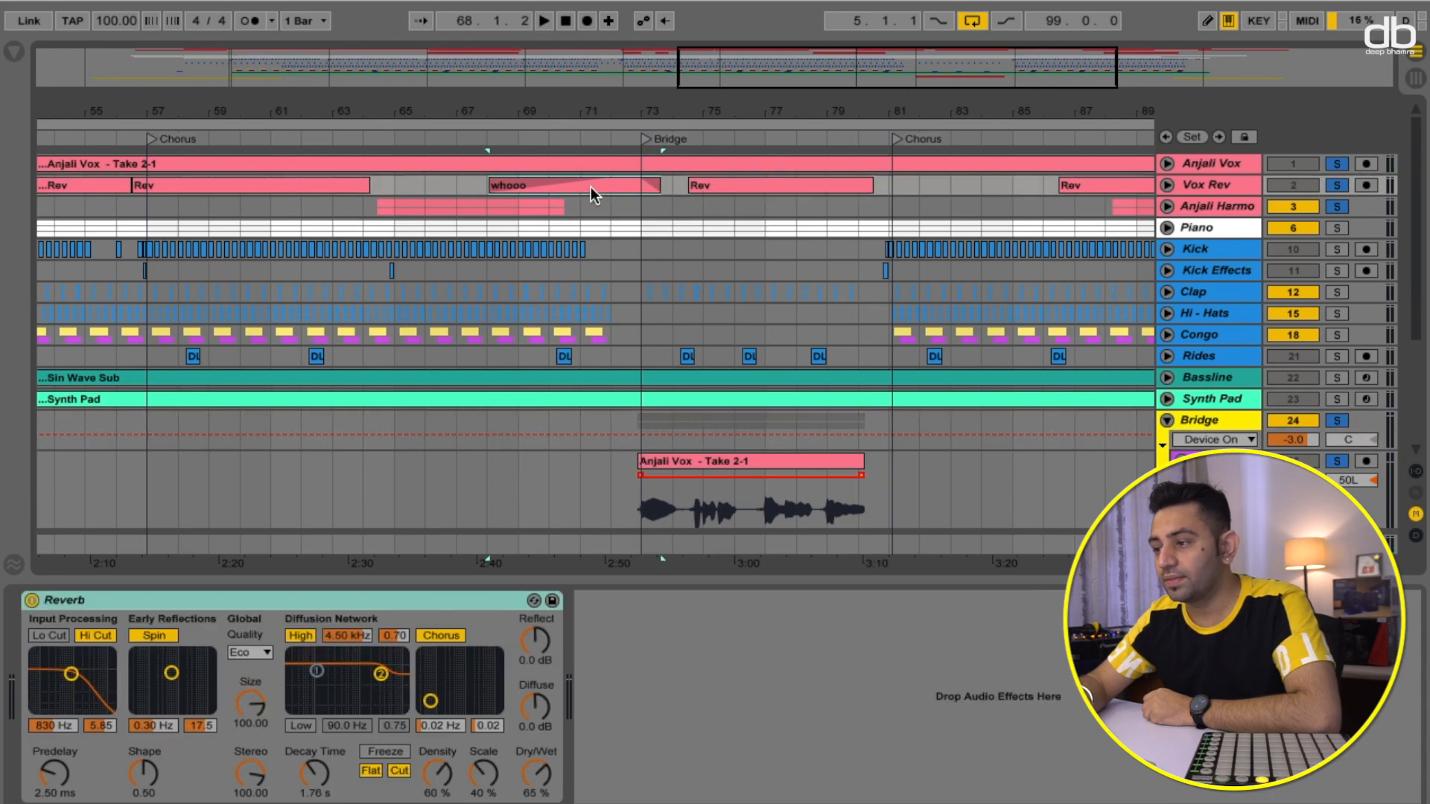
left_click(717, 186)
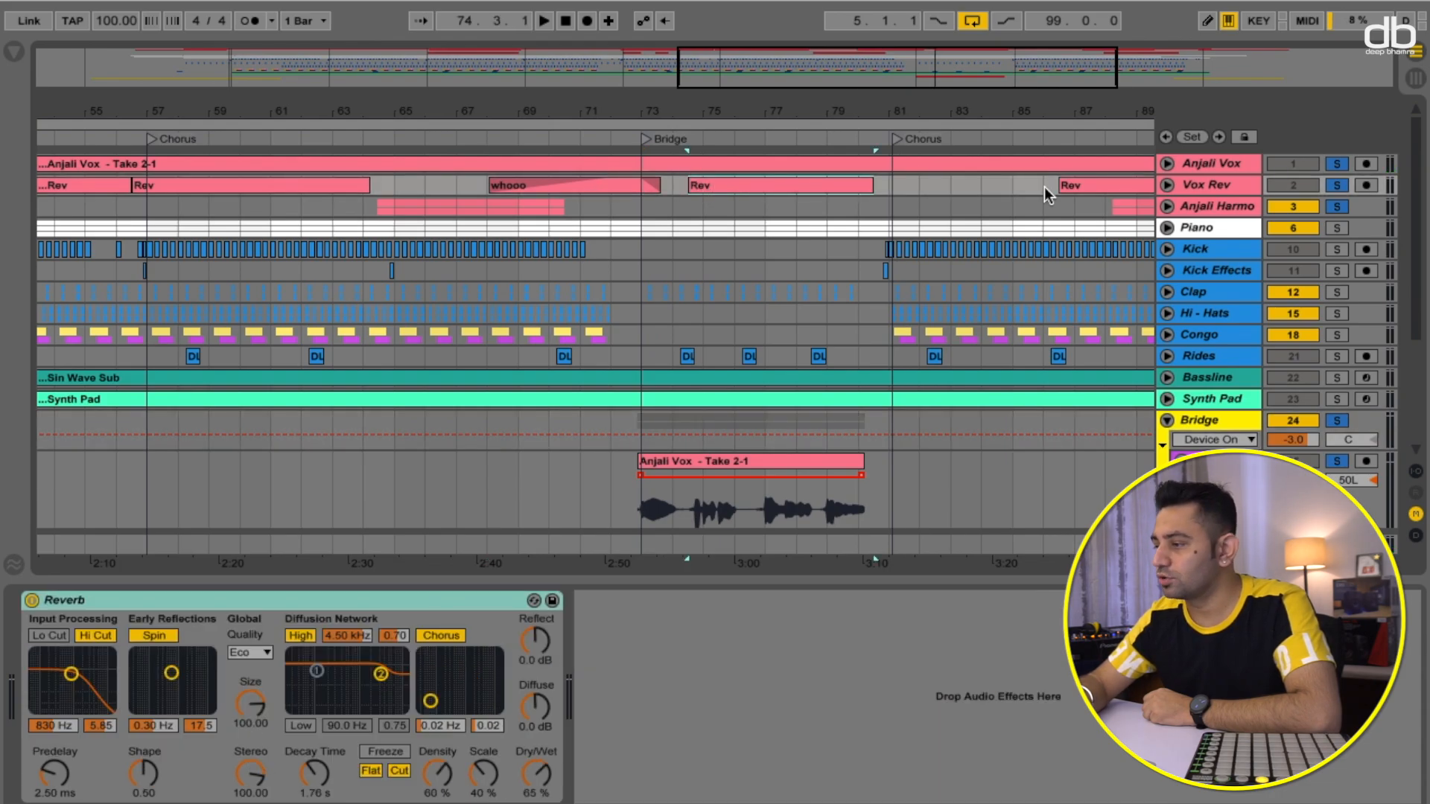
- Unsolo the Bridge and Bridge L tracks
left_click(1339, 420)
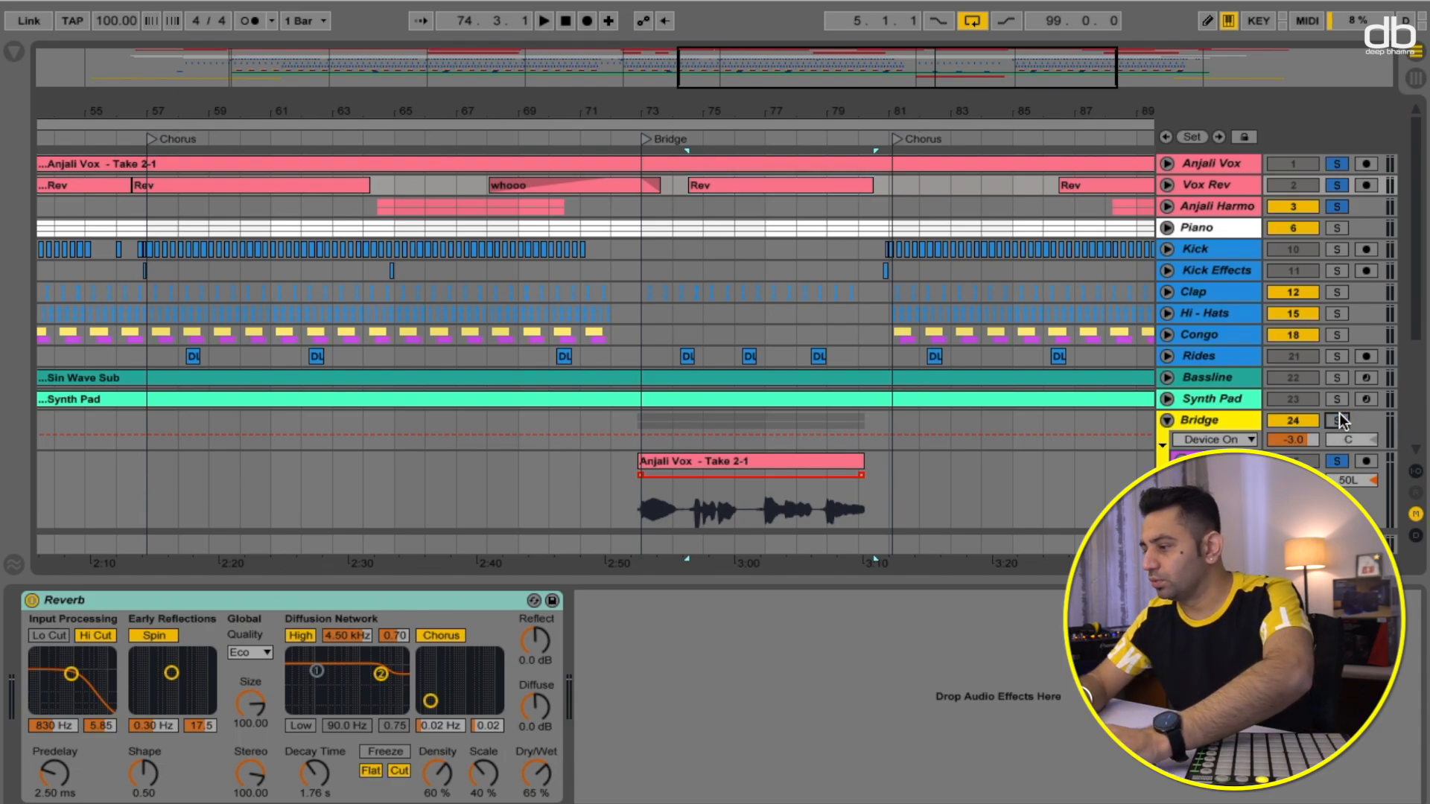
left_click(1339, 461)
scroll(1345, 467, "down", 3)
scroll(1343, 427, "up", 3)
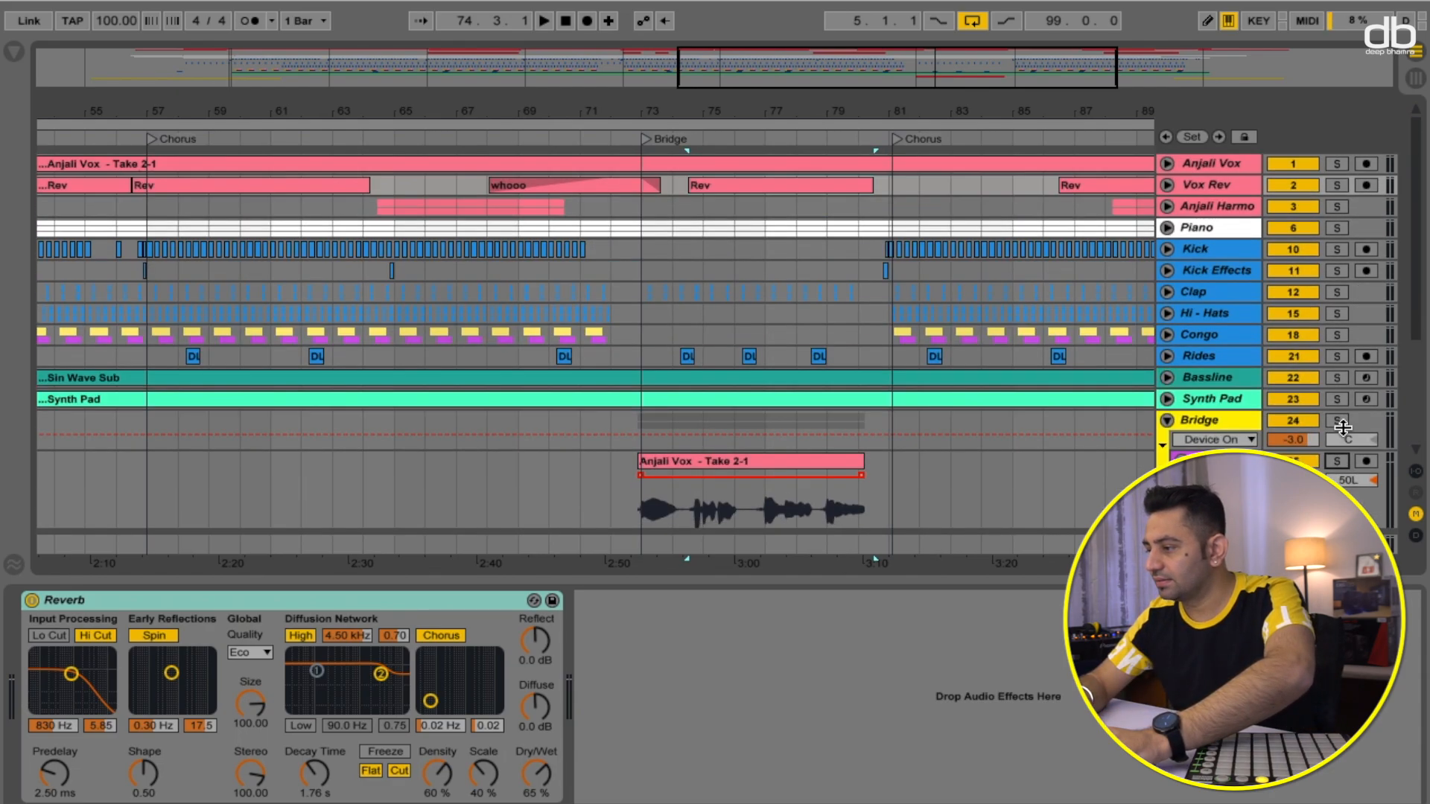
- Solo the Anjali Harmo track and play from just before the Bridge section
left_click(1343, 204)
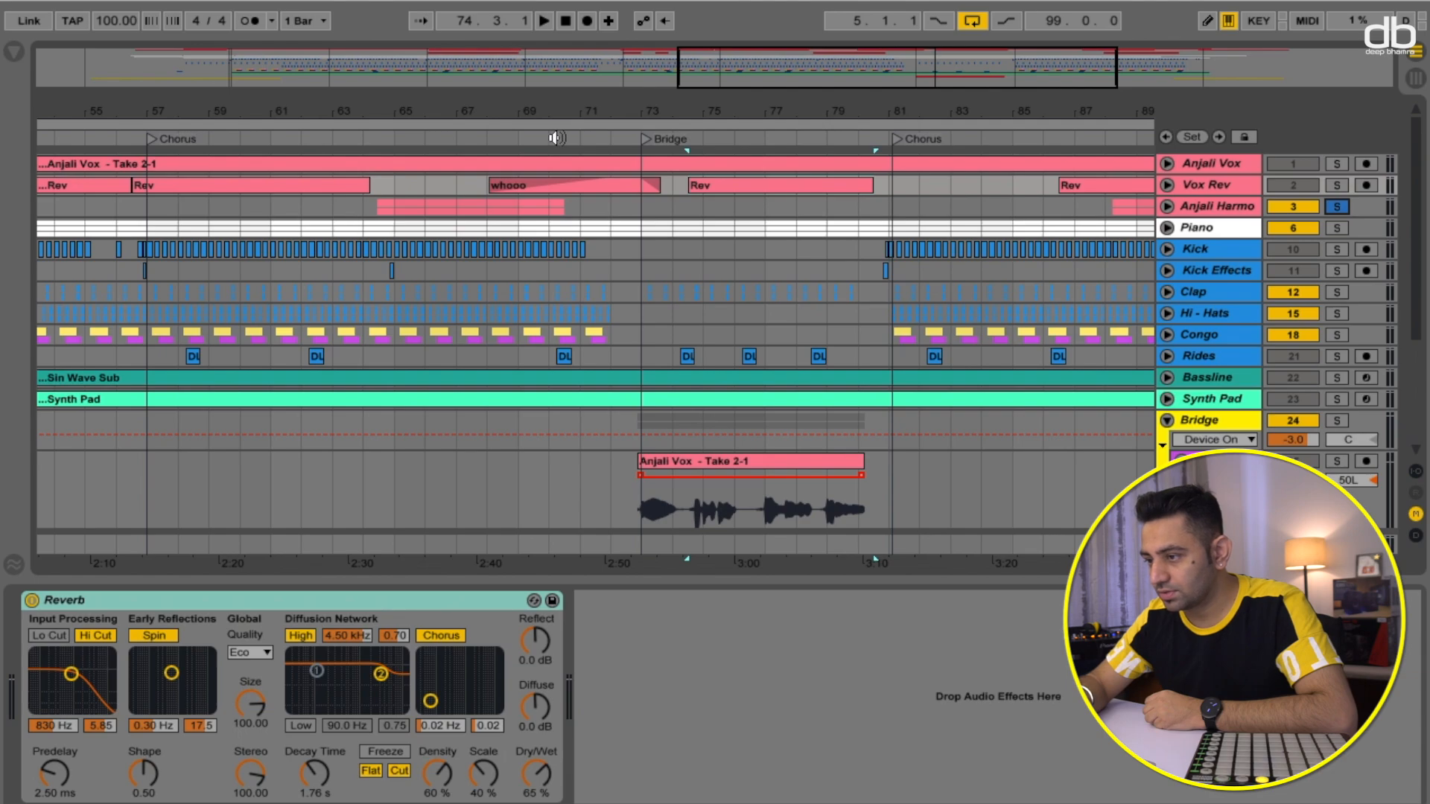
left_click(555, 138)
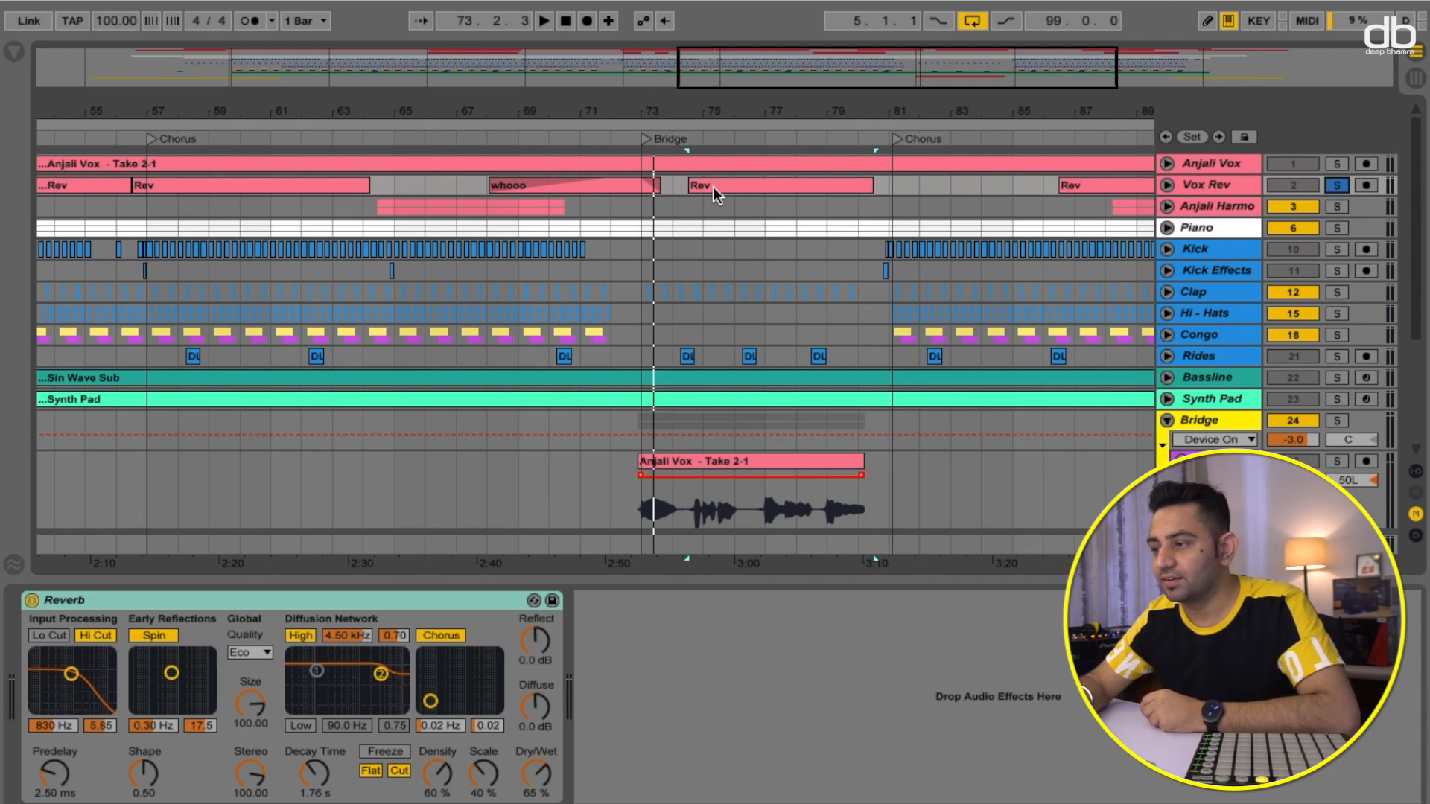
- Solo the Bridge track and play from just before the Bridge section
left_click(847, 140)
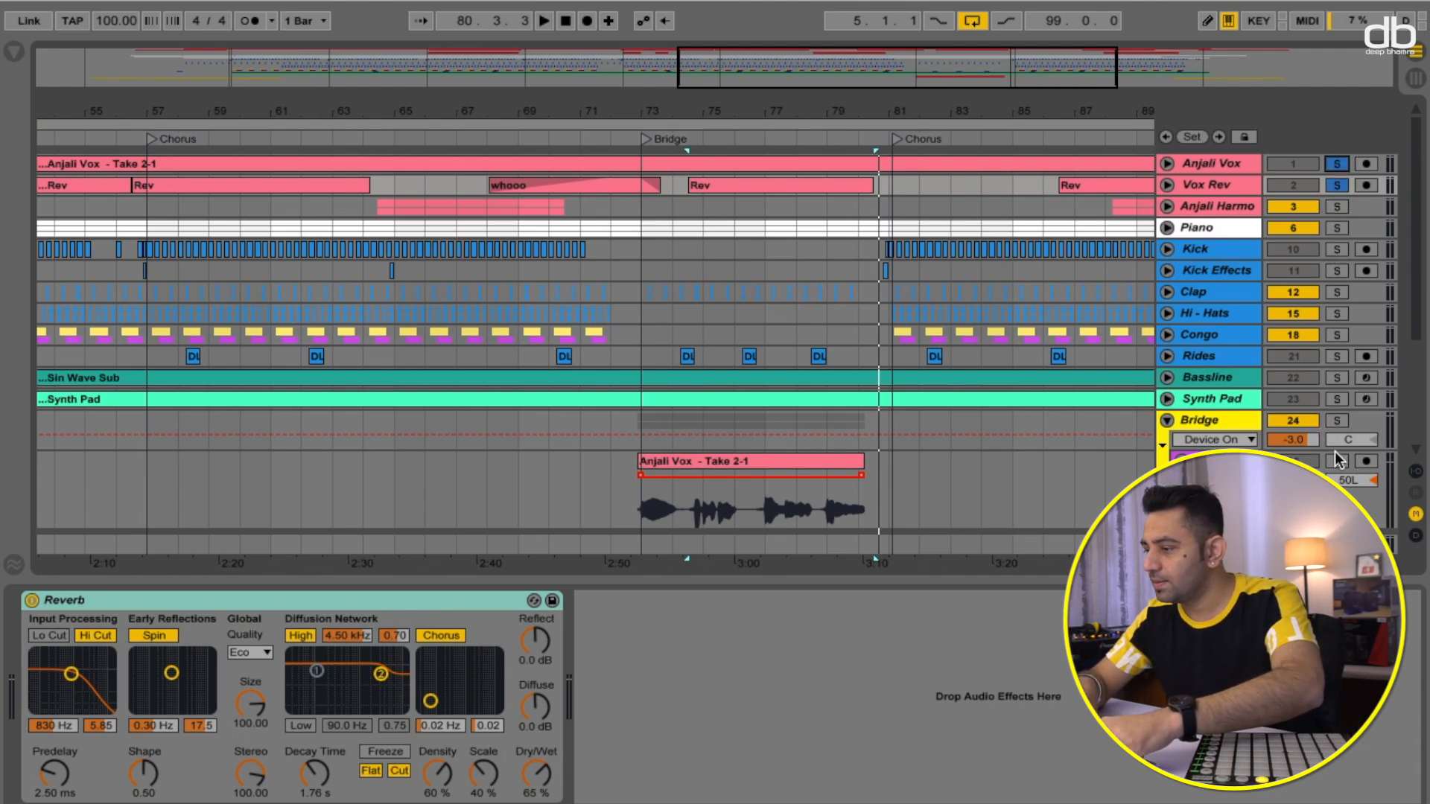
left_click(1337, 422)
left_click(612, 138)
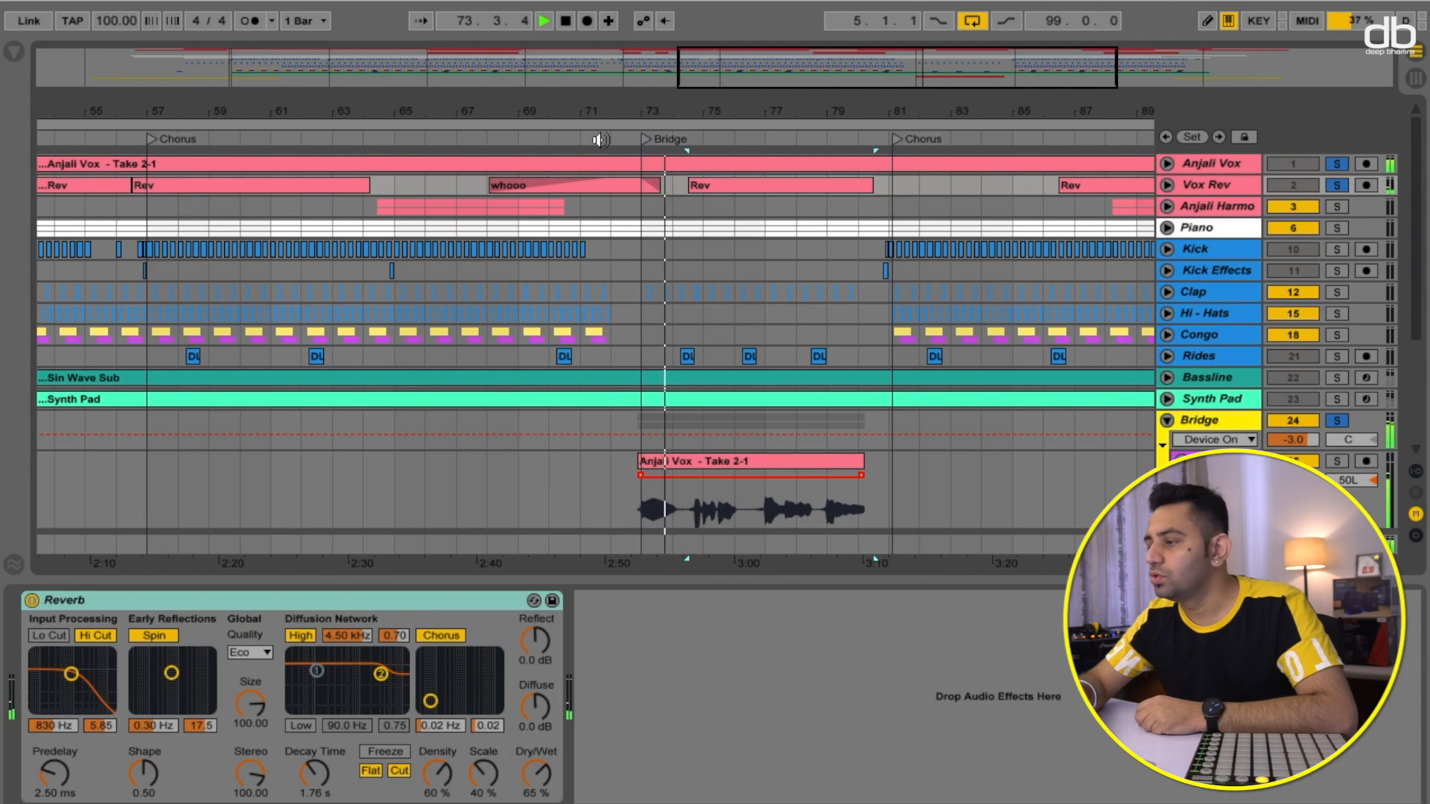
- Unsolo the Bridge track and play the full mix through the Bridge section, then stop
left_click(1337, 421)
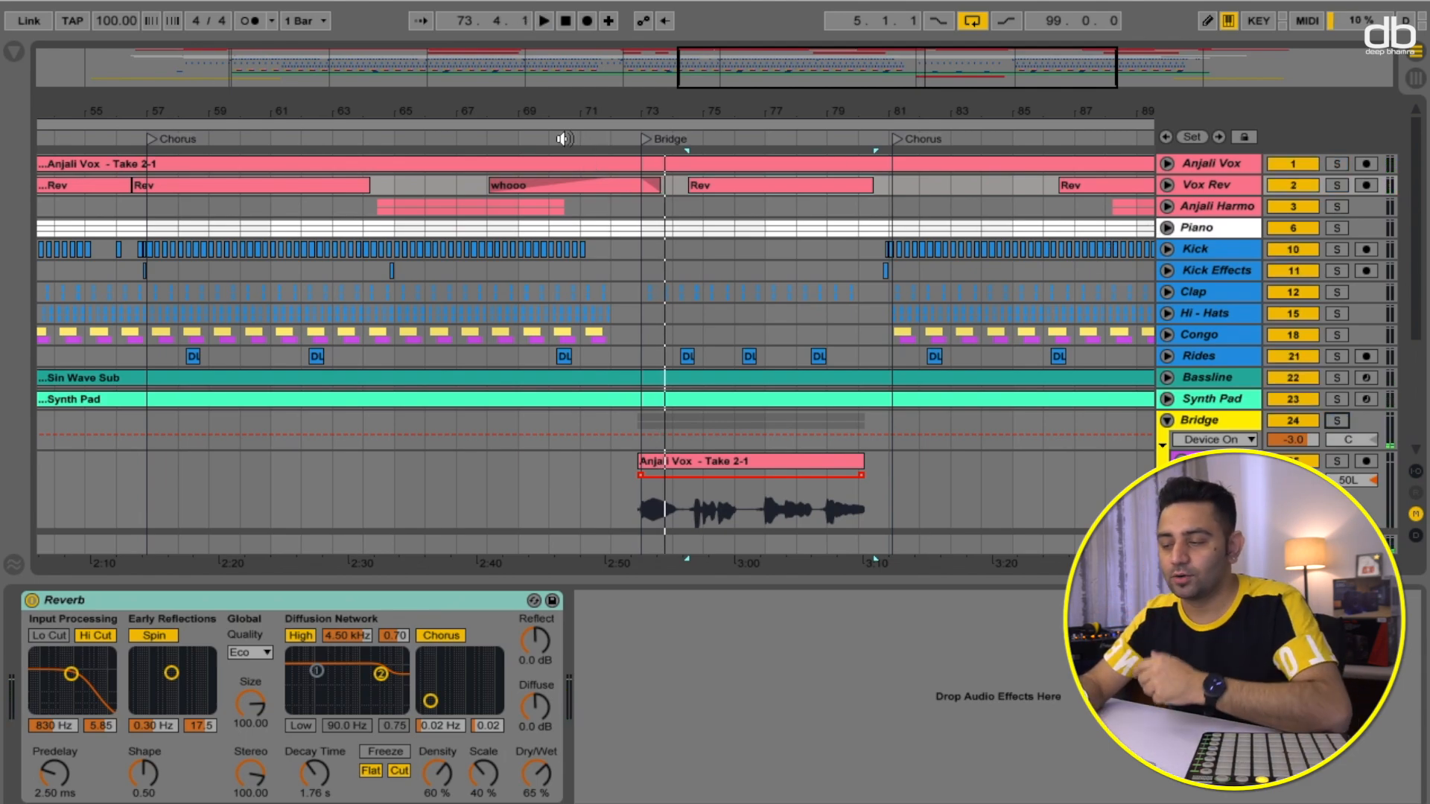
left_click(564, 138)
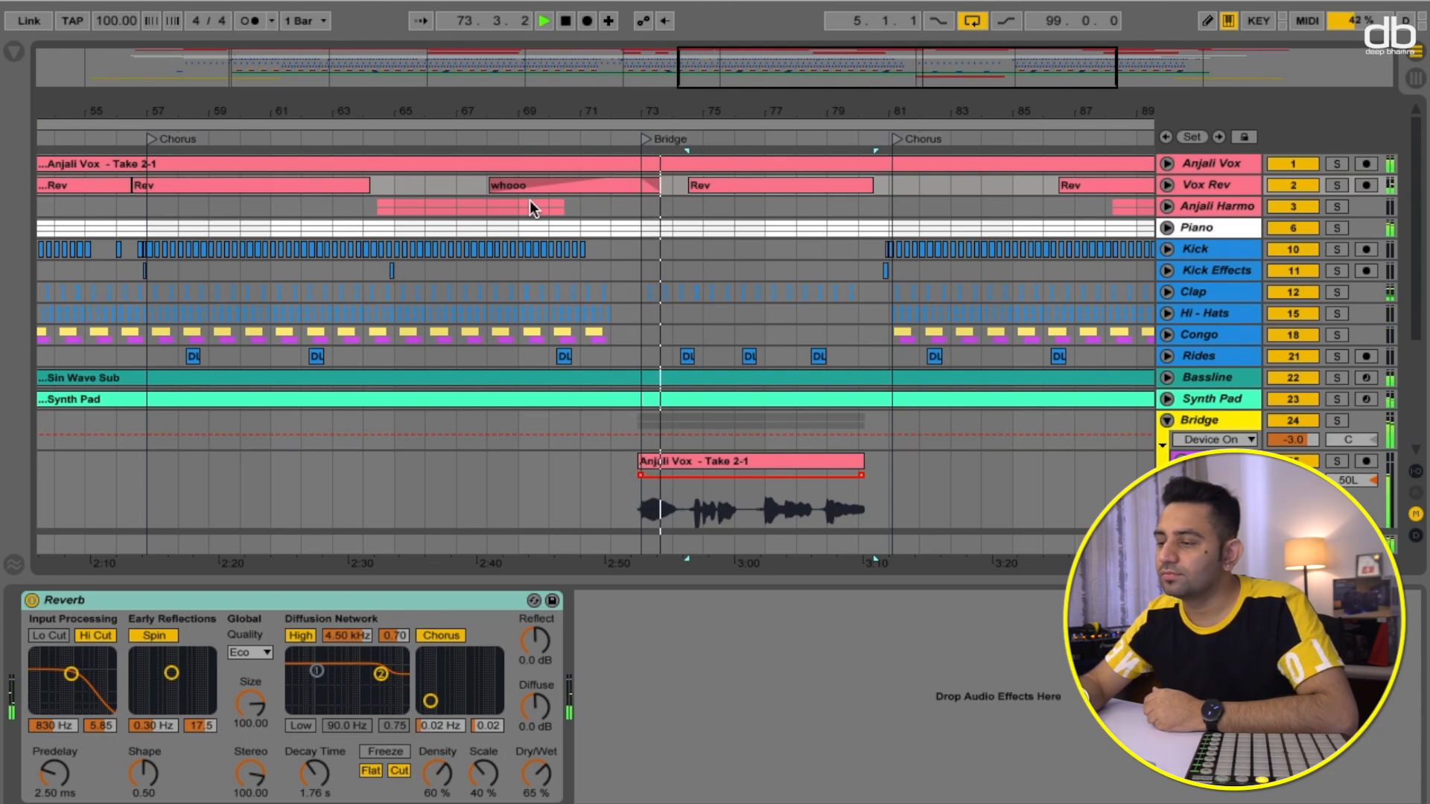
scroll(839, 360, "down", 3)
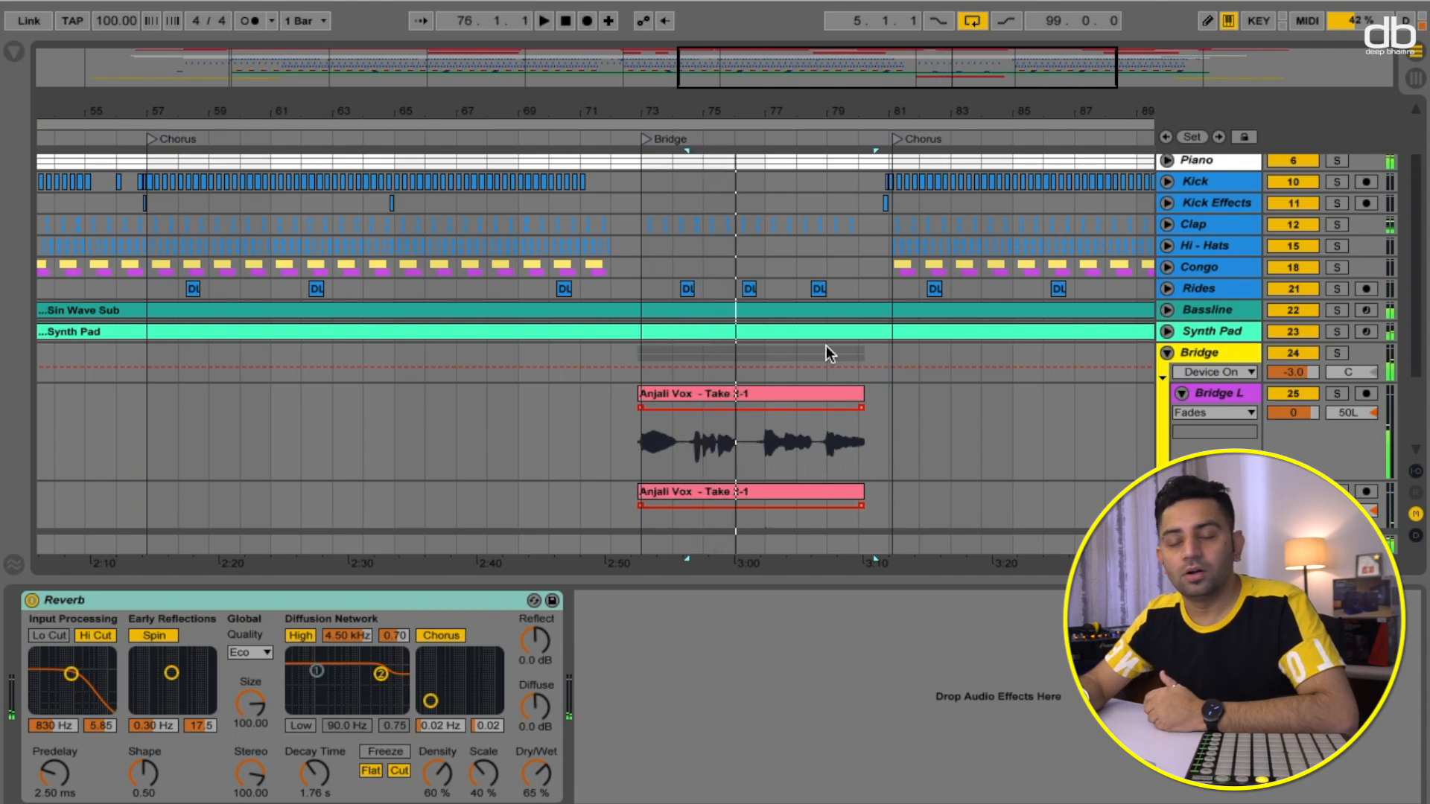
key("space")
scroll(794, 299, "up", 3)
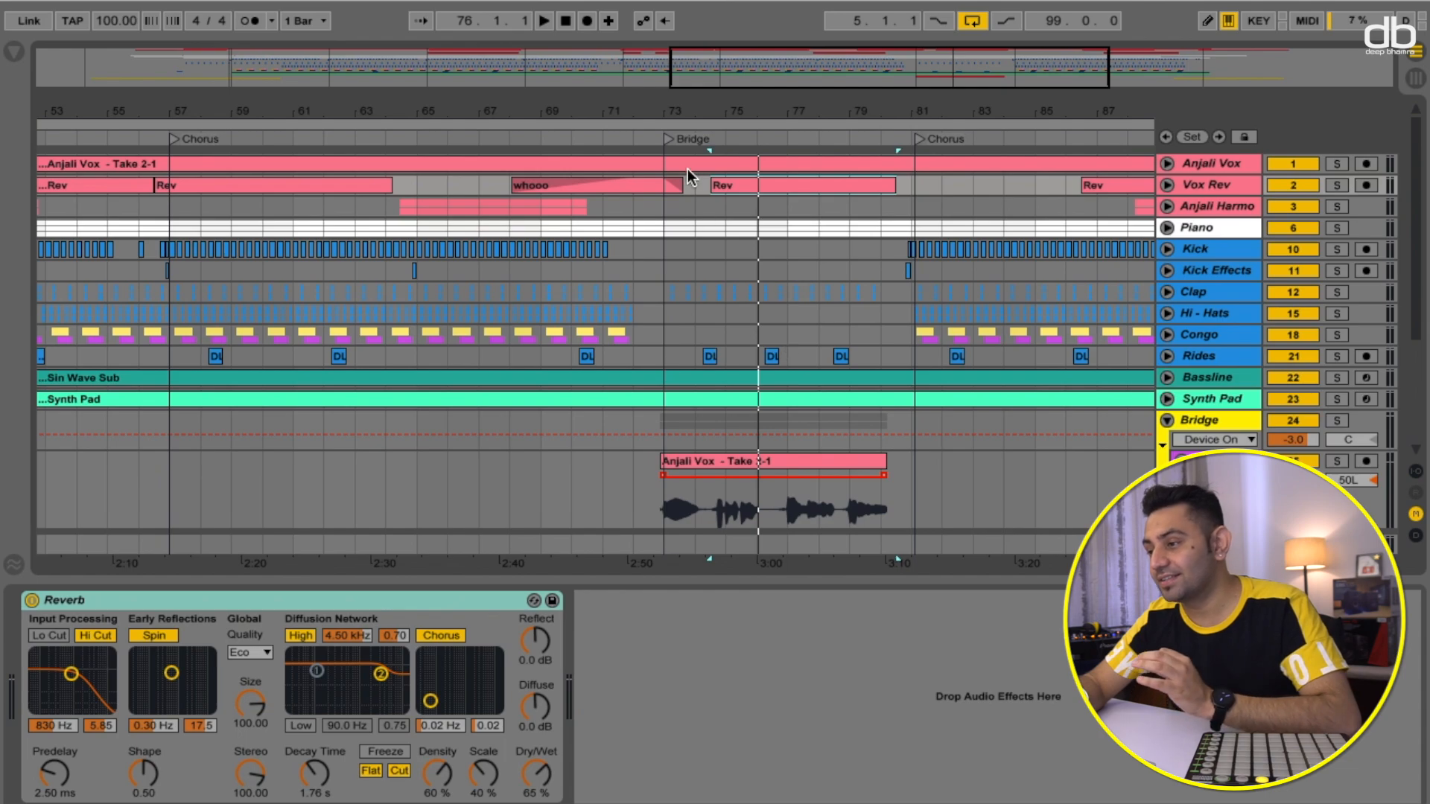
- Play the Bridge section from its start, restart partway through it, then stop playback
left_click(665, 139)
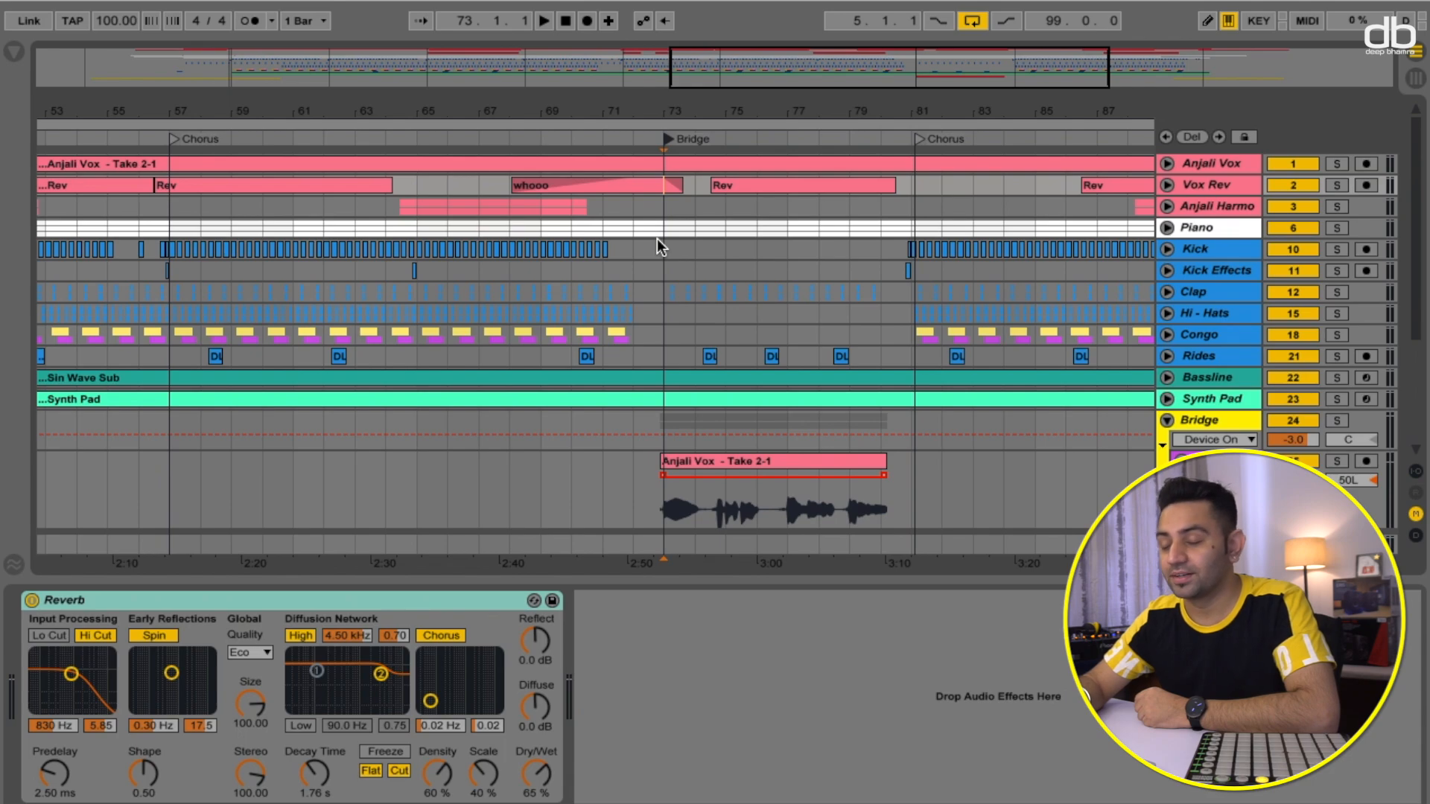
key("space")
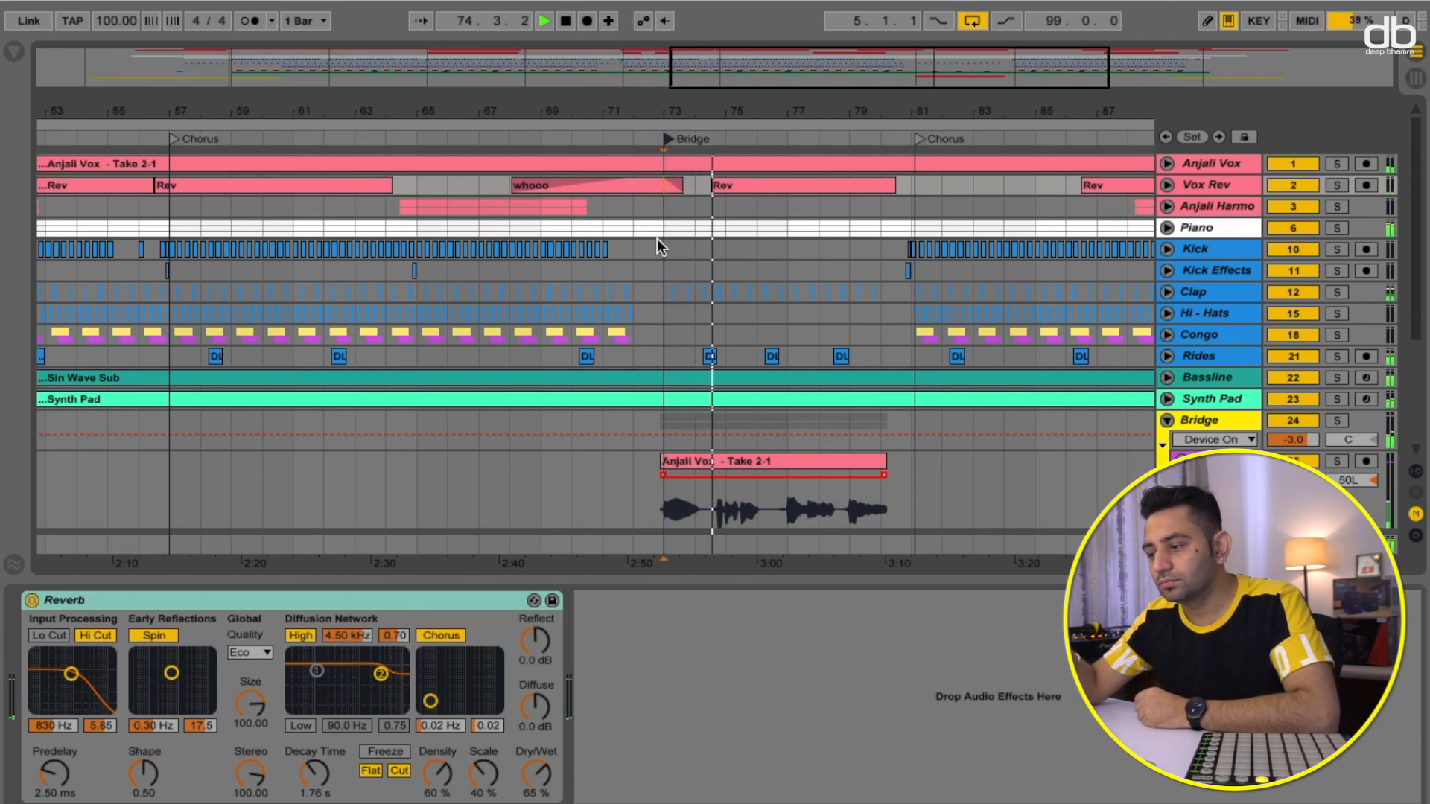
key("space")
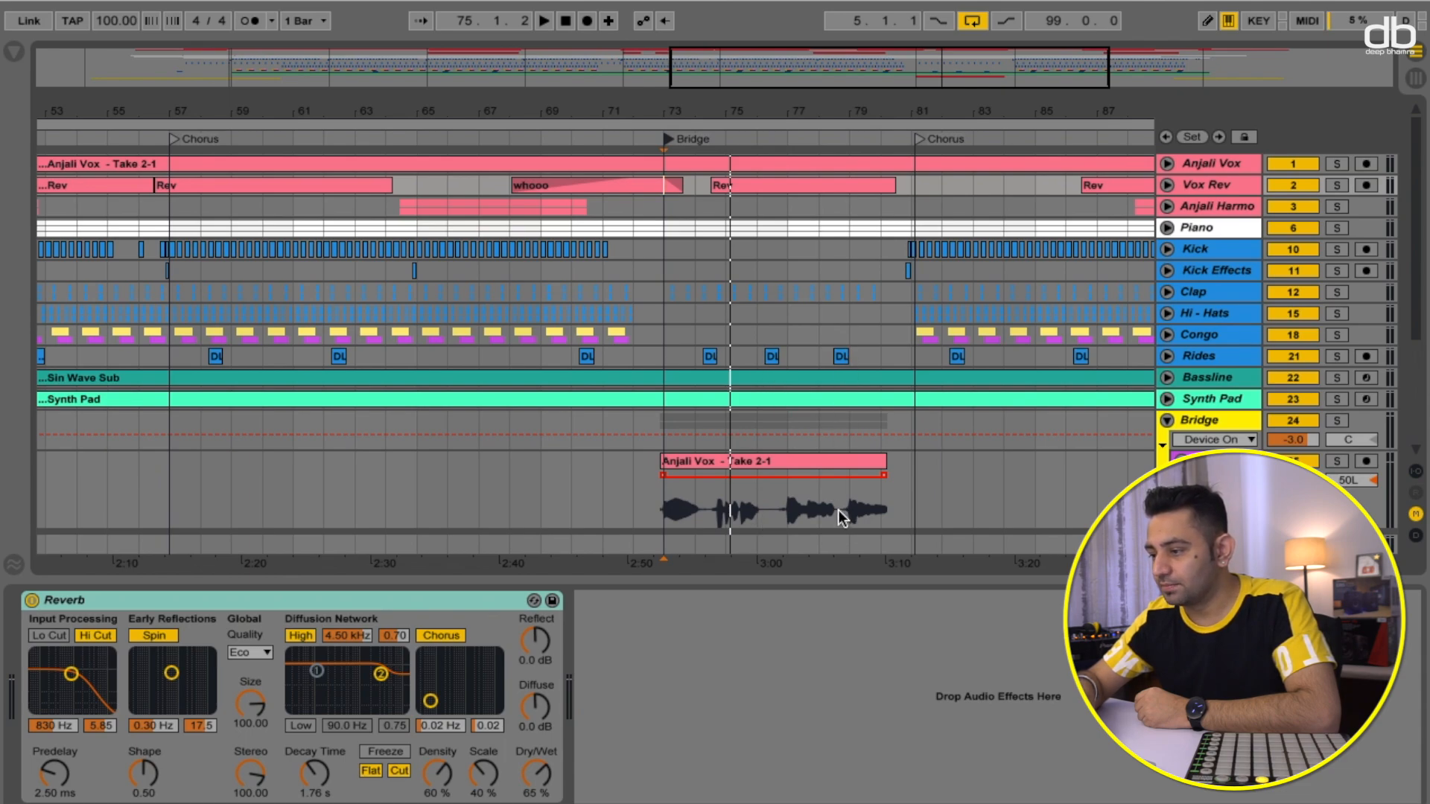
left_click(745, 140)
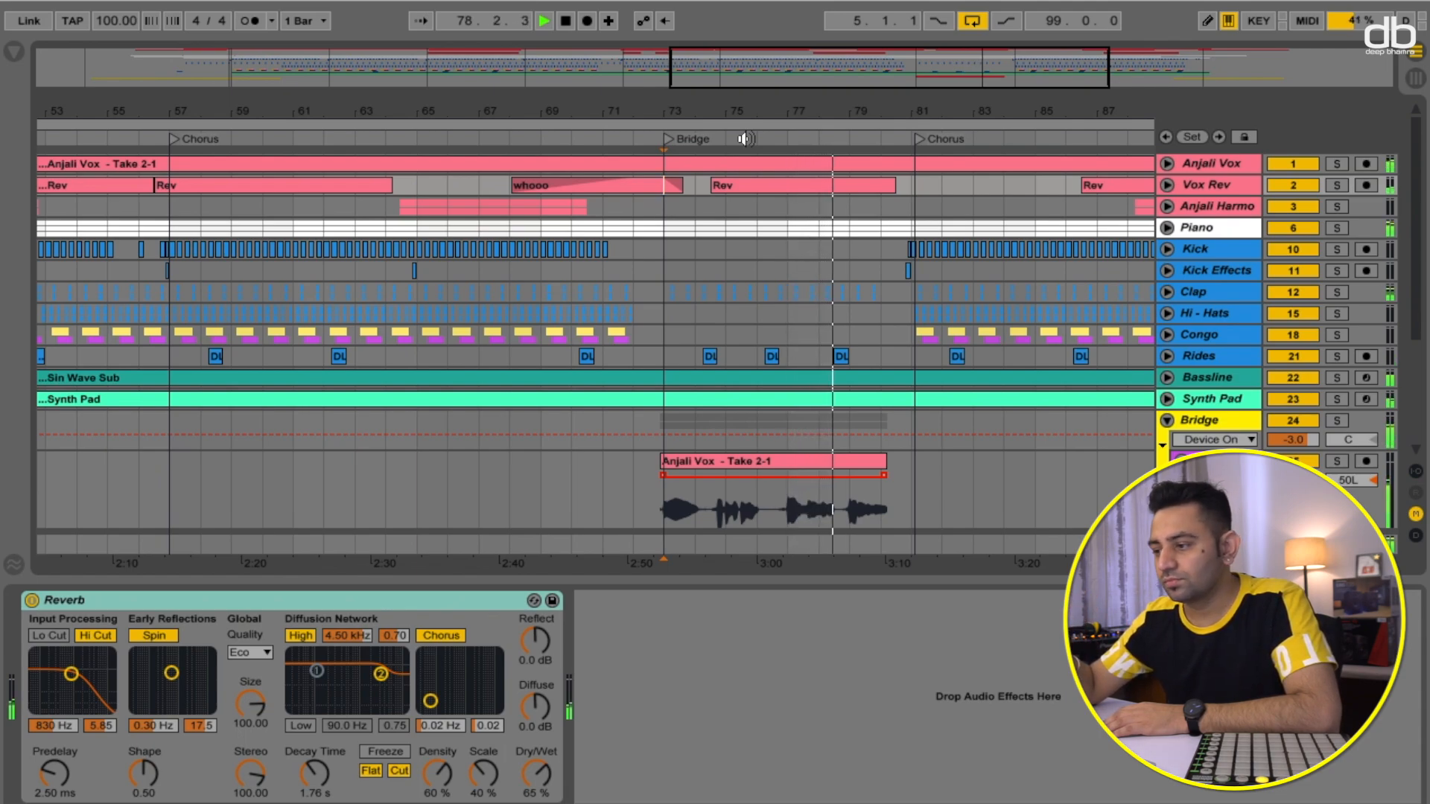
key("space")
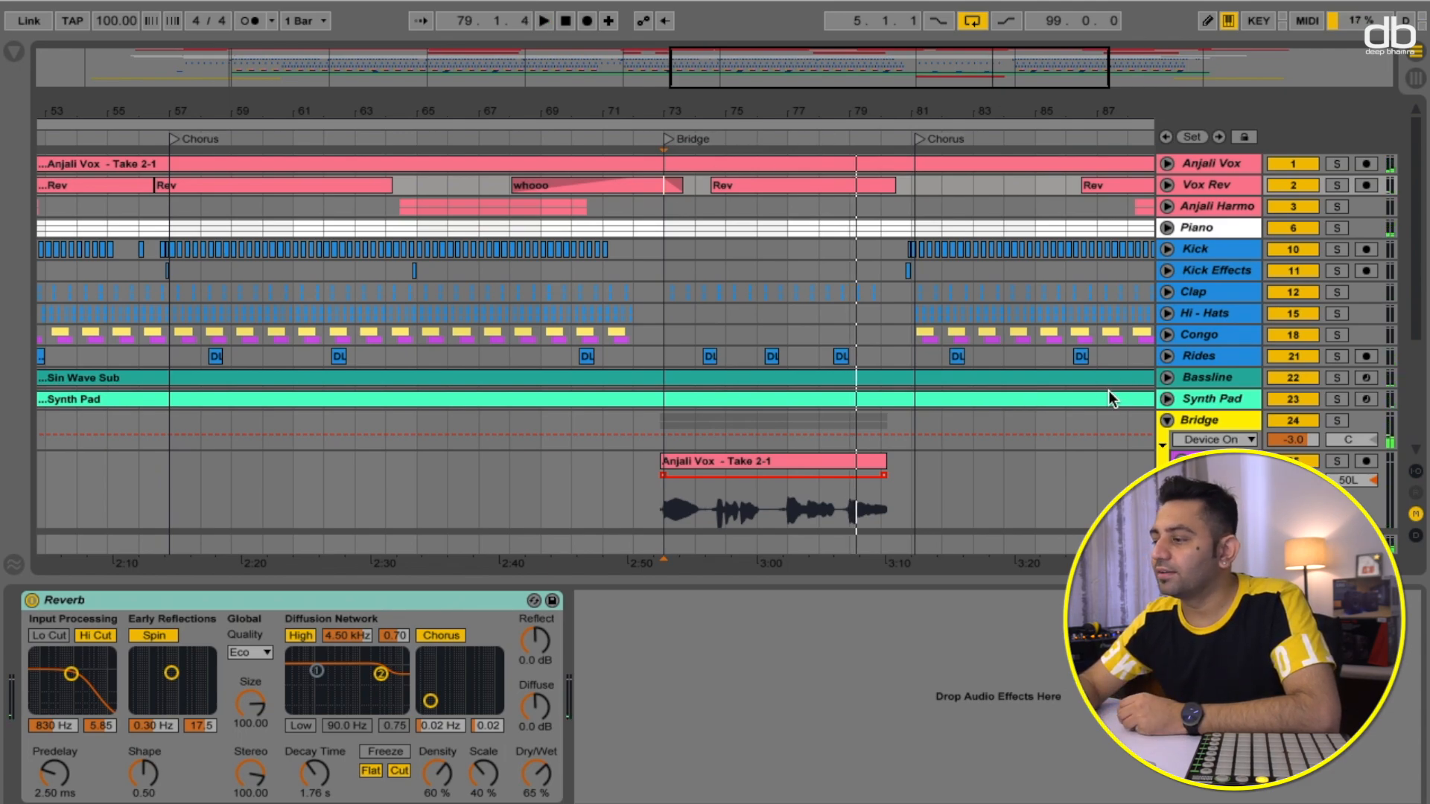
- Fold the Bridge track and play the full mix from just before the Bridge, then stop
left_click(1168, 420)
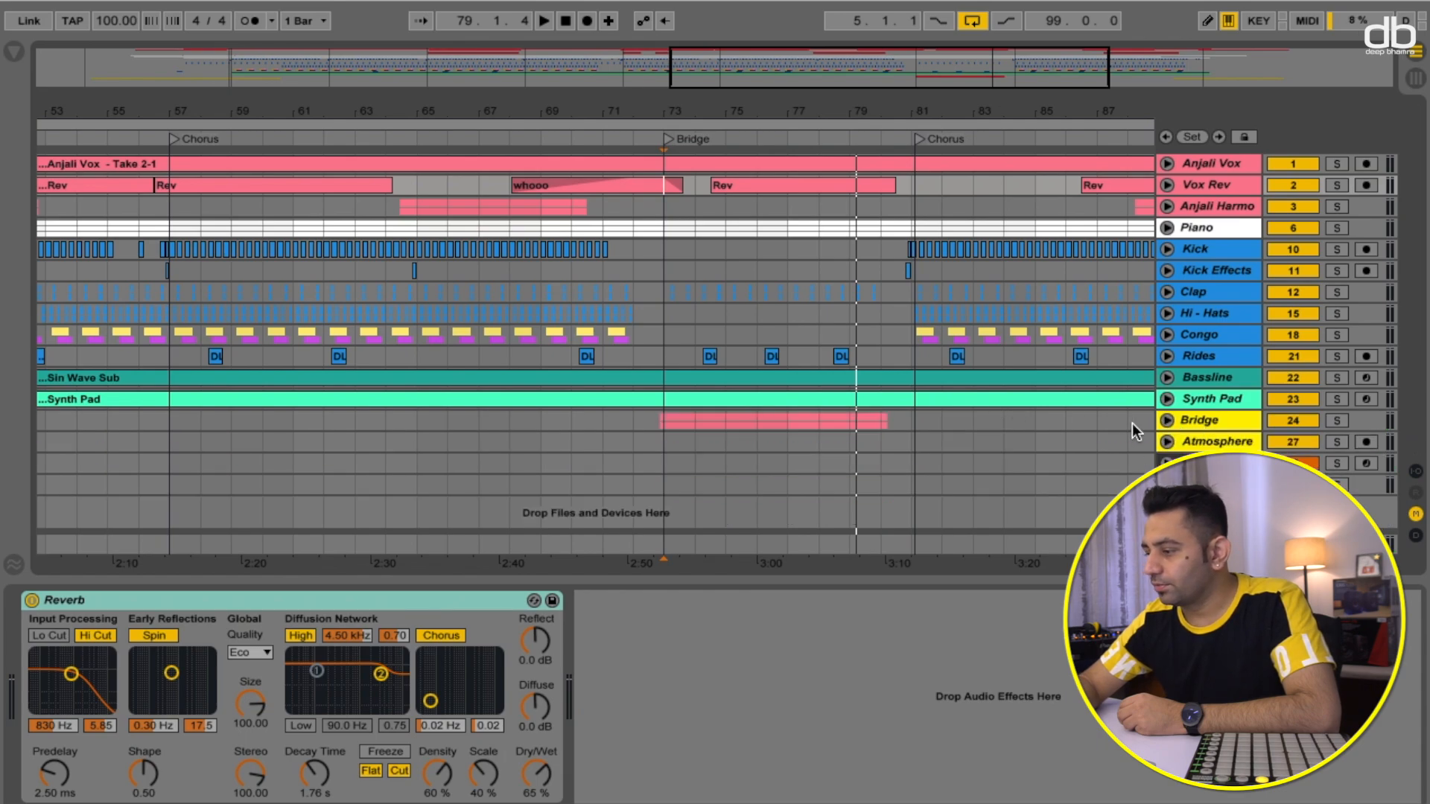
scroll(1051, 387, "right", 5)
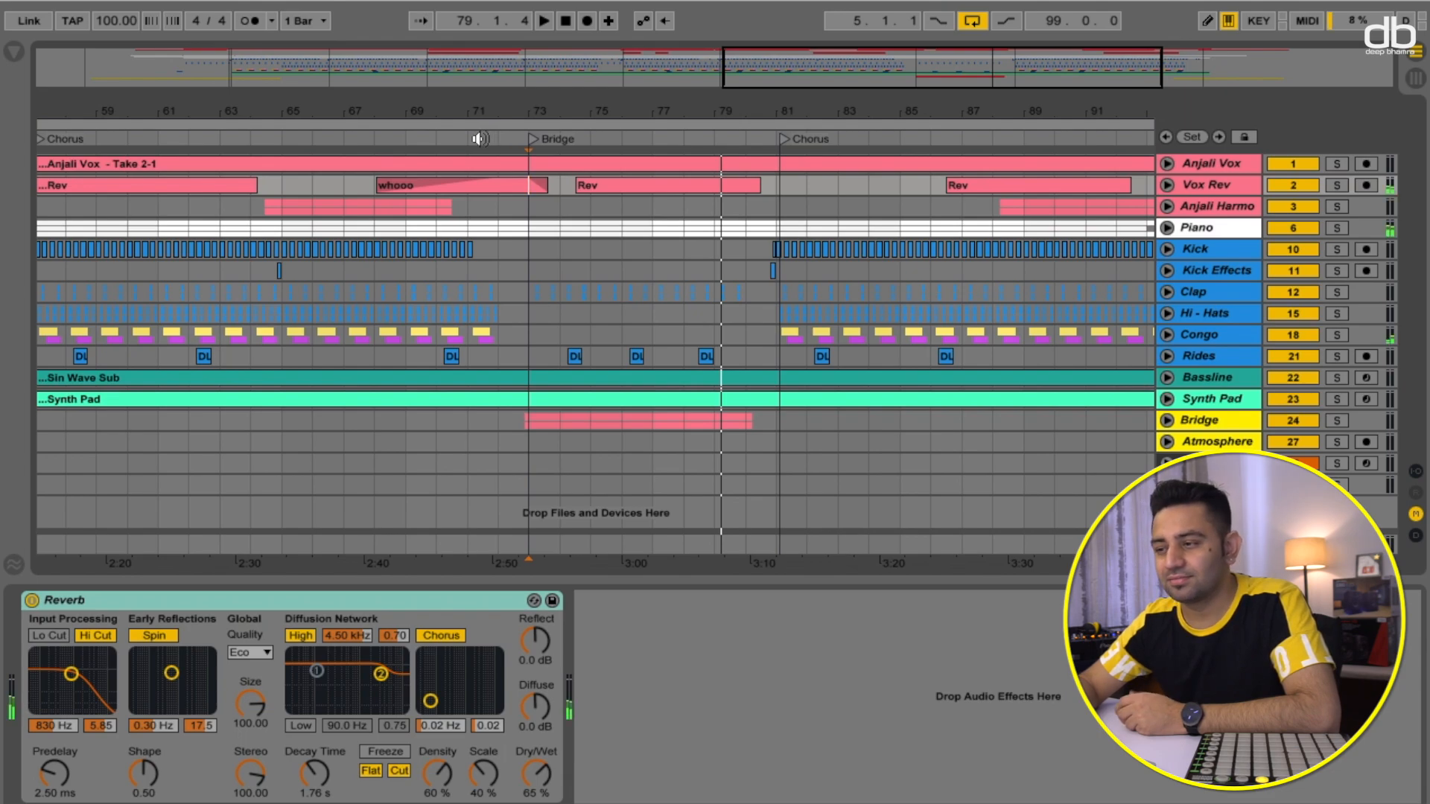
left_click(480, 138)
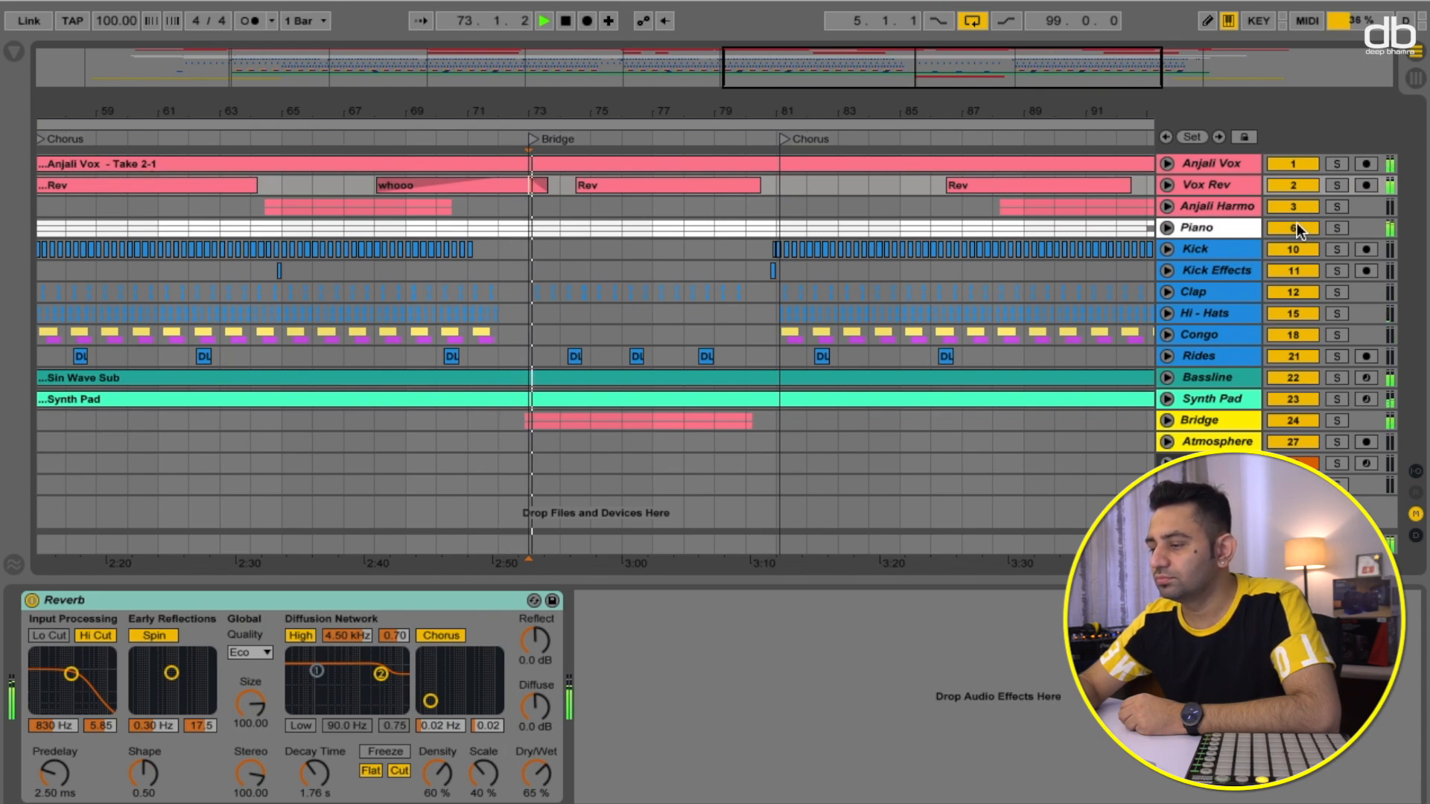
key("space")
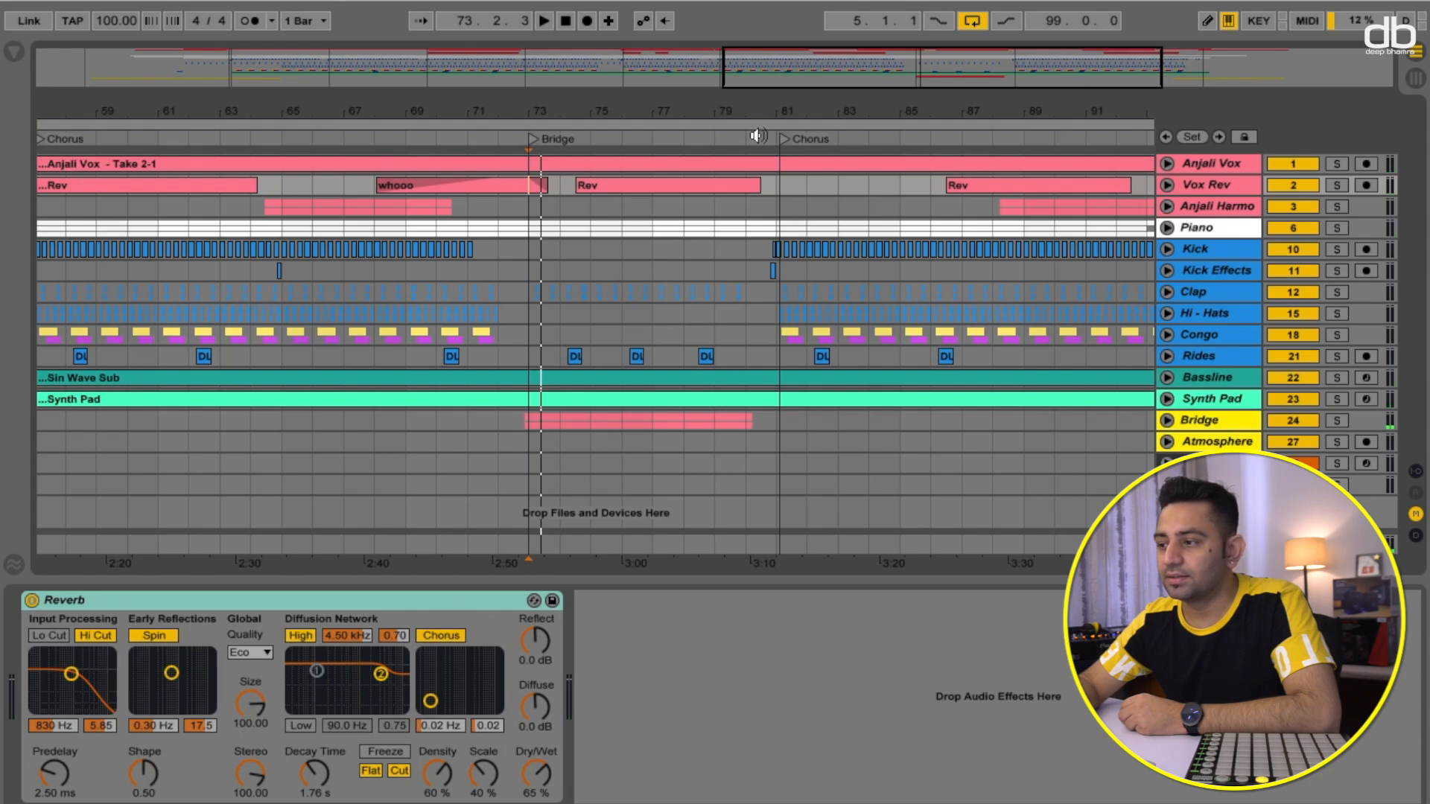
- Zoom in on the transition from the Bridge into the final Chorus and audition it twice
left_click_drag(775, 112, 776, 152)
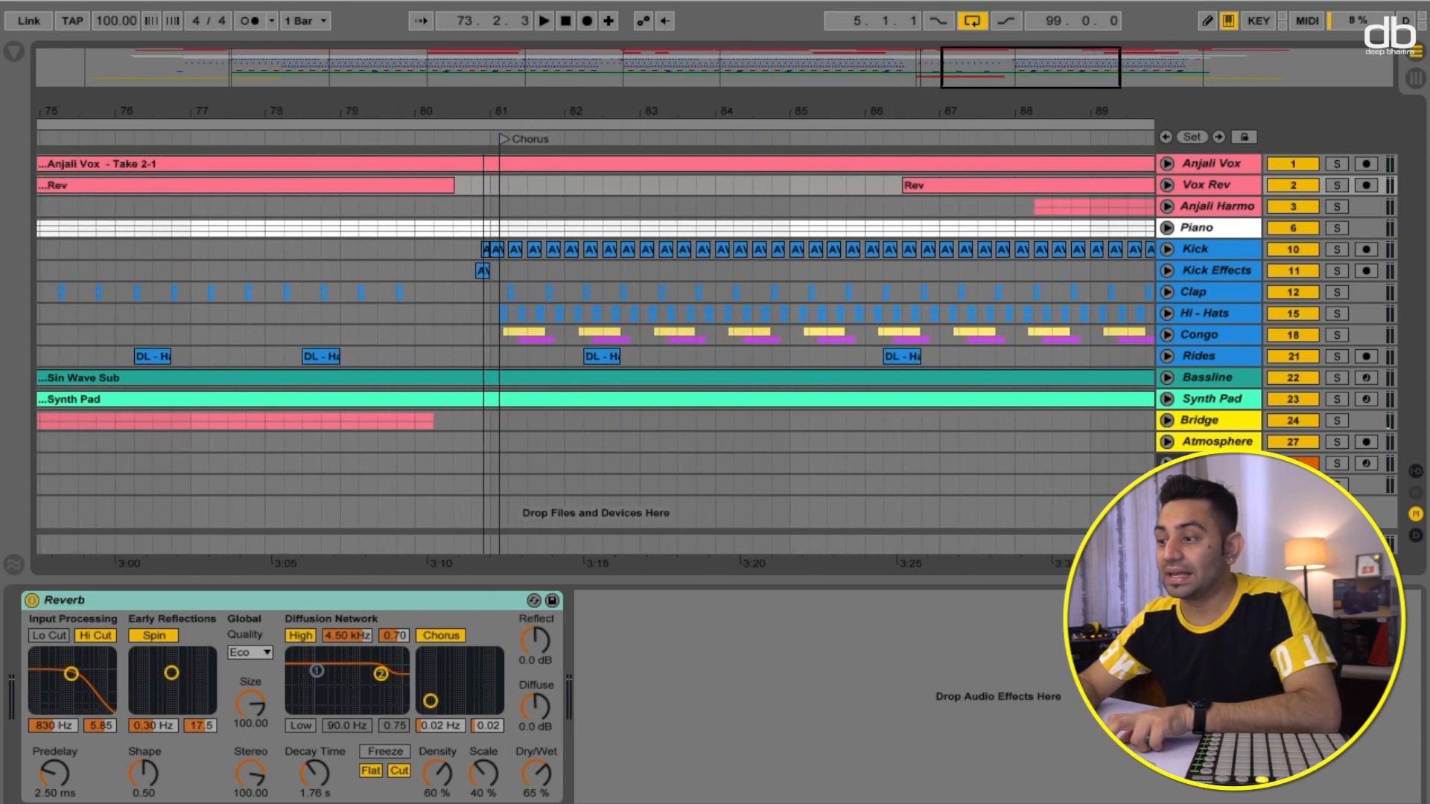
left_click_drag(483, 110, 485, 333)
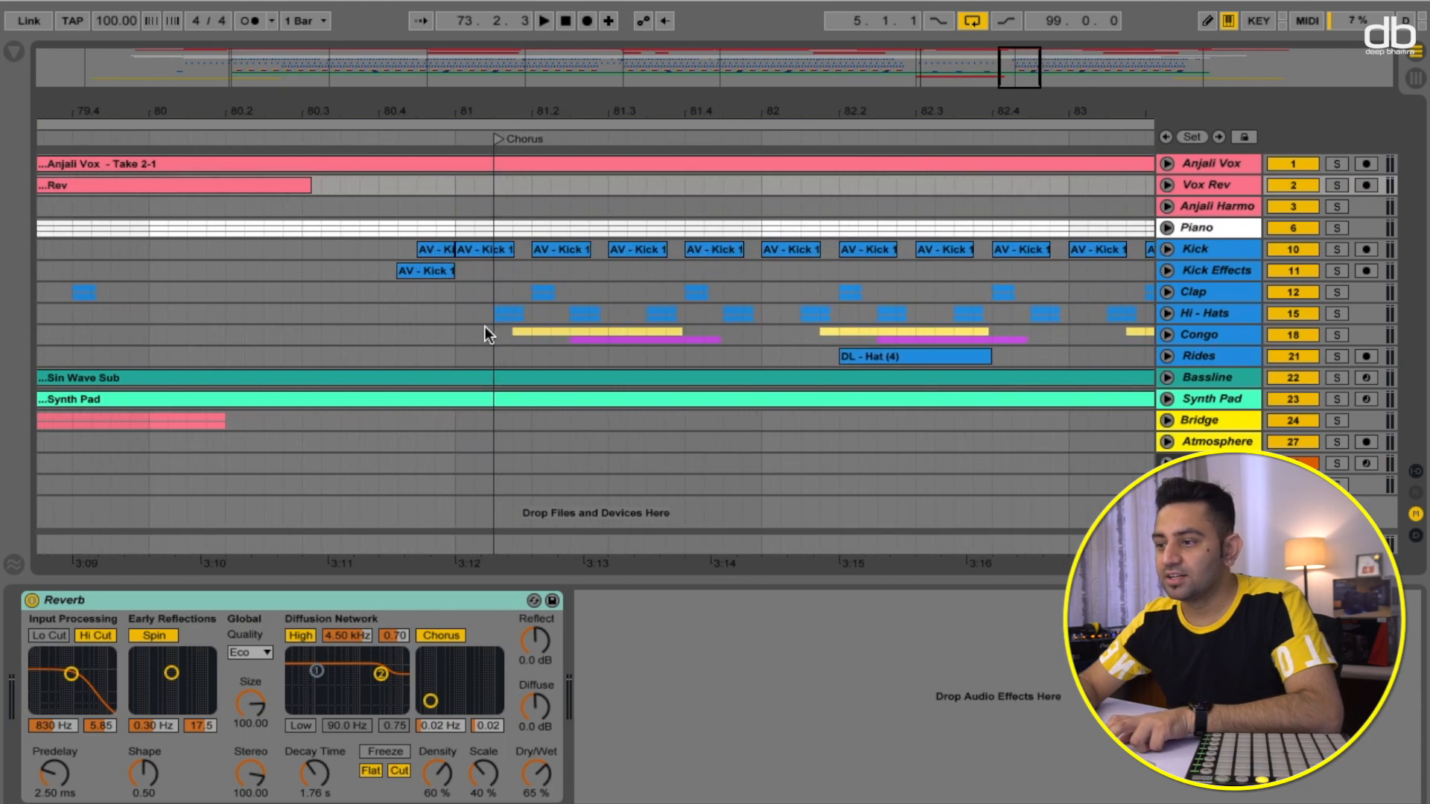
left_click(457, 135)
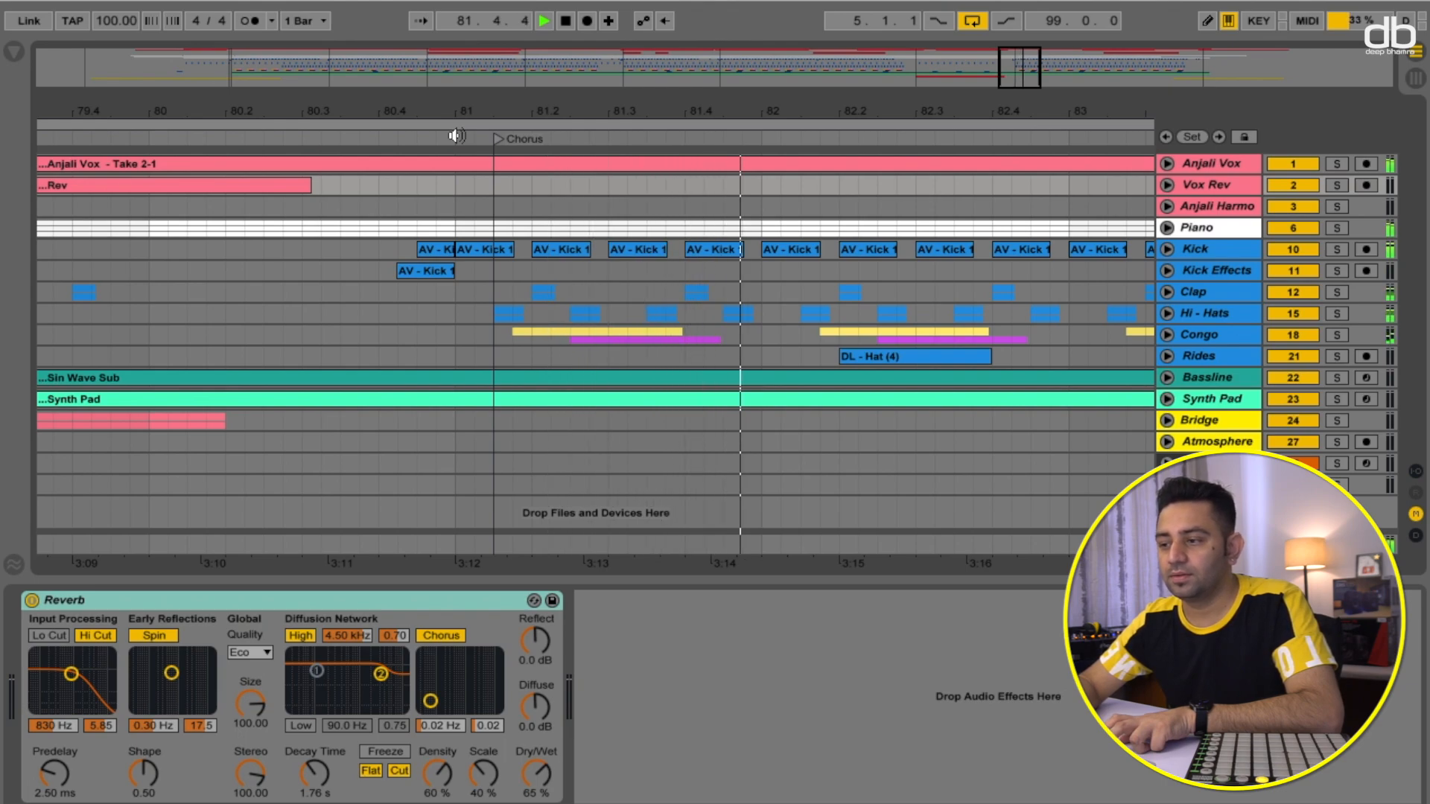
key("space")
left_click_drag(456, 103, 455, 24)
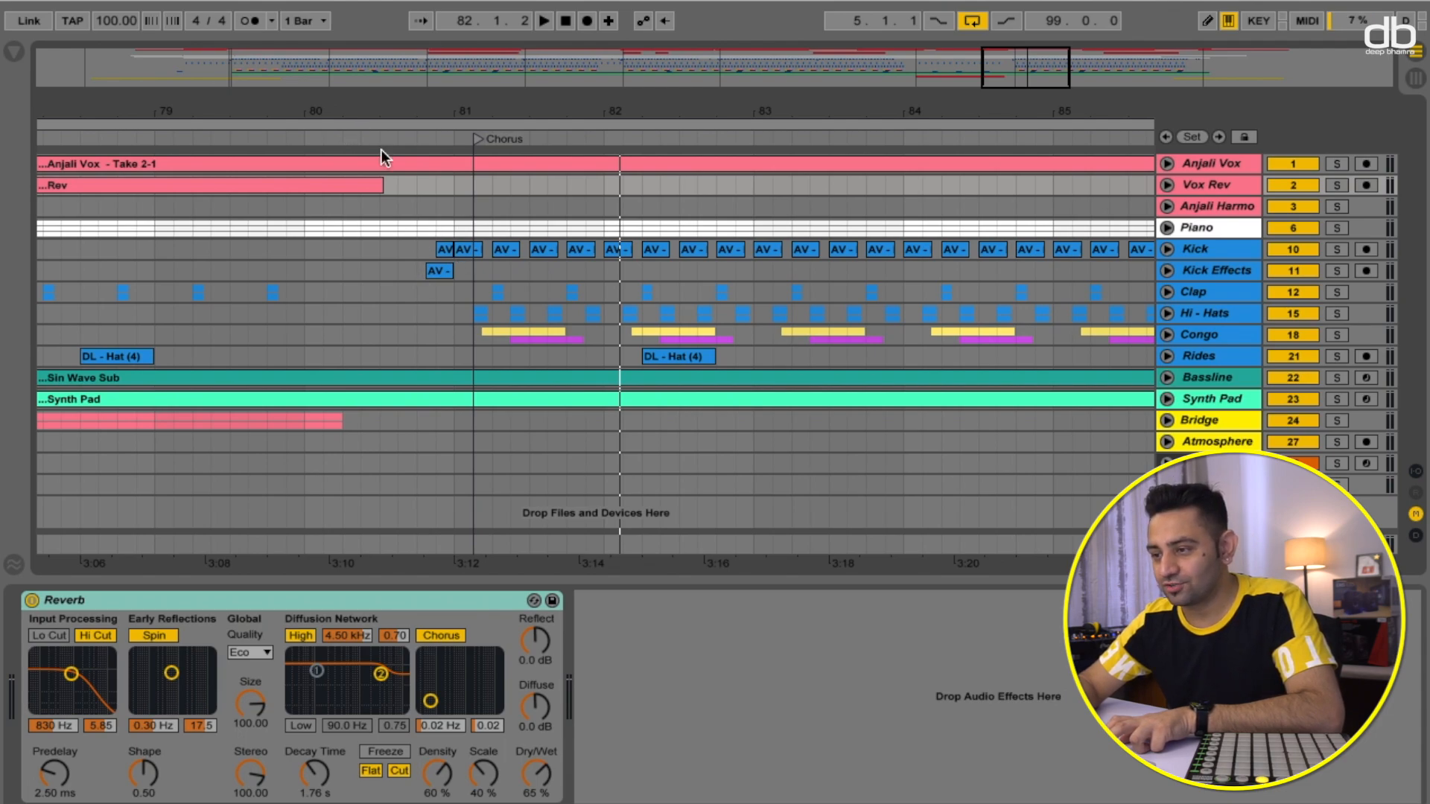
left_click(265, 136)
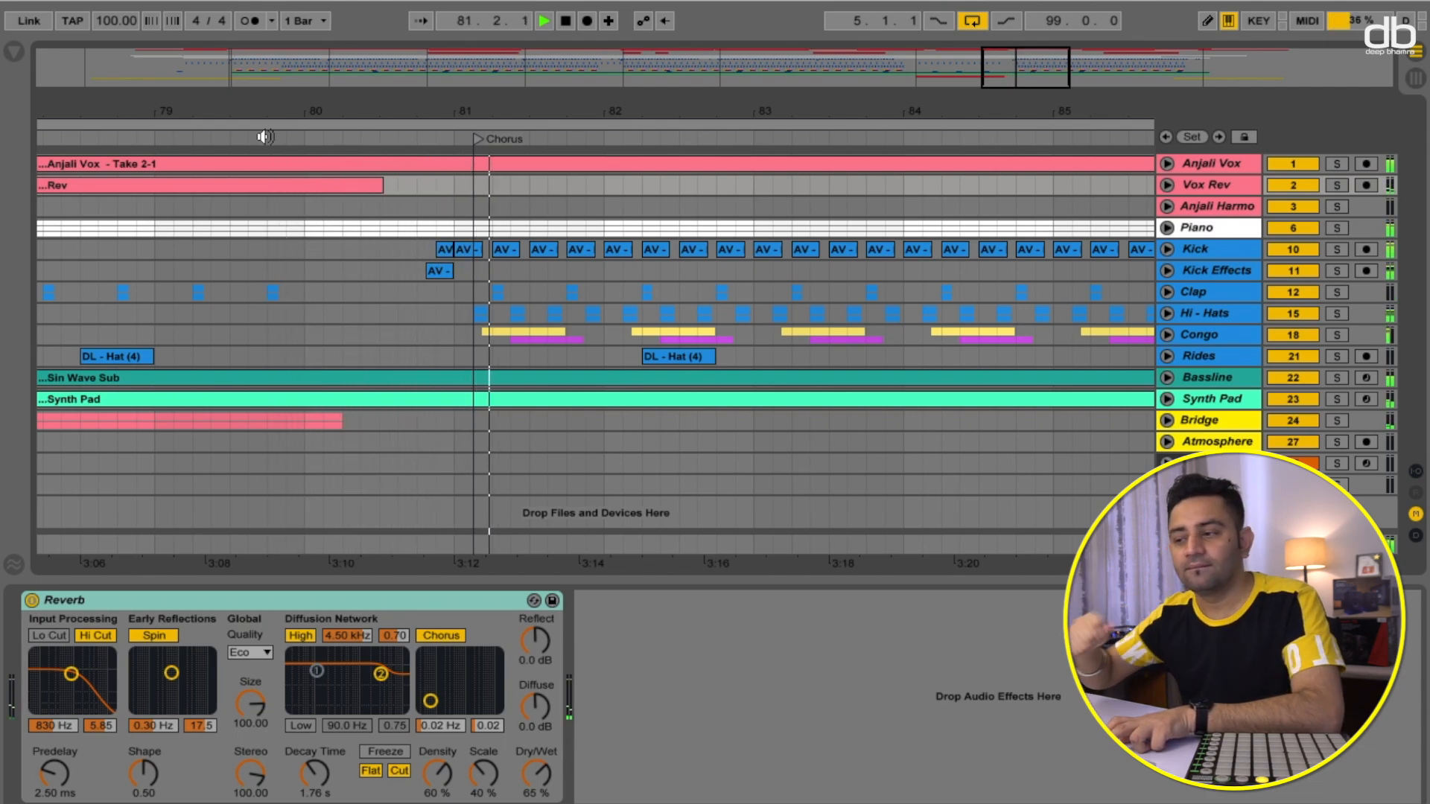
key("space")
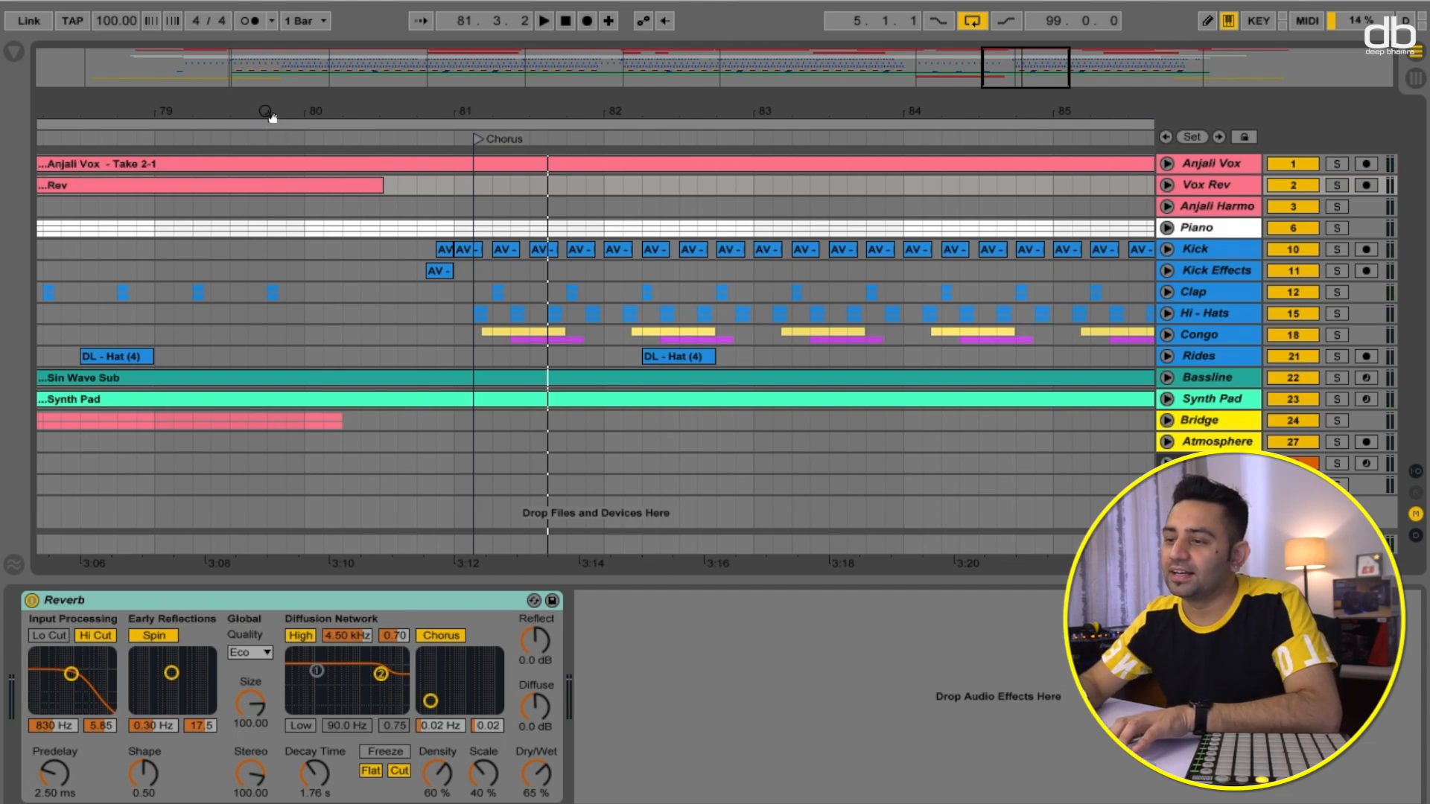
- Play the song from the start of the Intro + Verse 1 section, then stop
left_click_drag(268, 113, 831, 19)
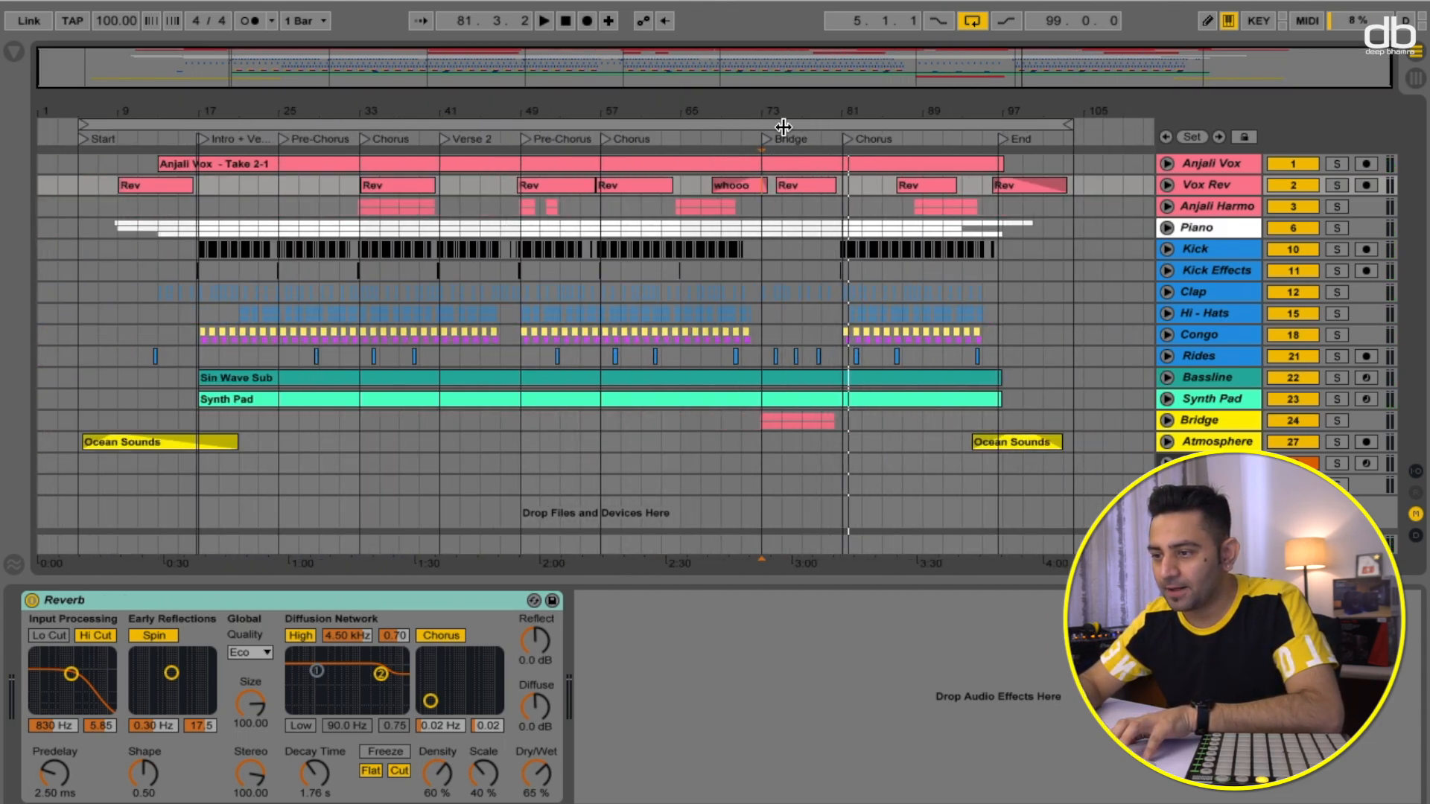
left_click_drag(279, 118, 319, 143)
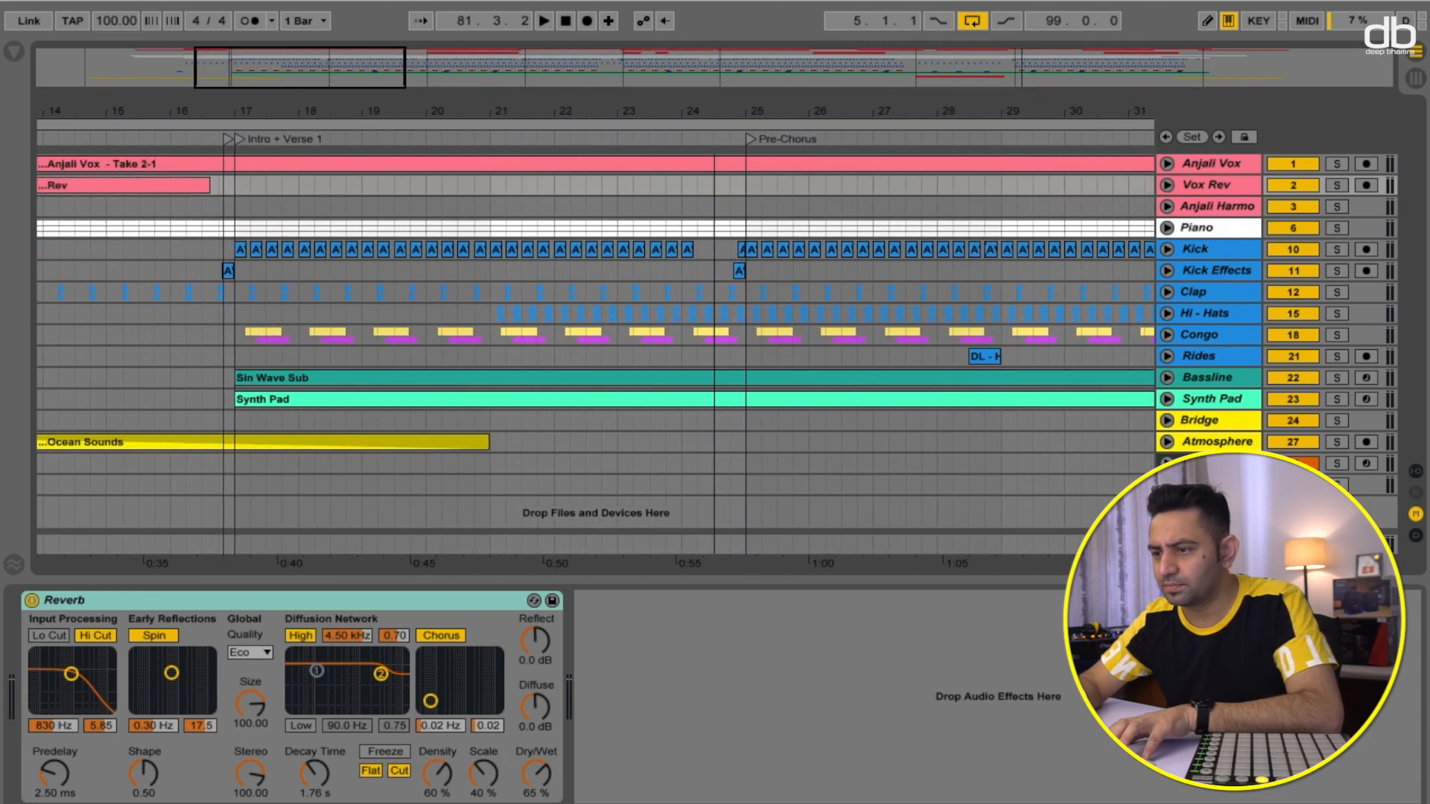
left_click(225, 140)
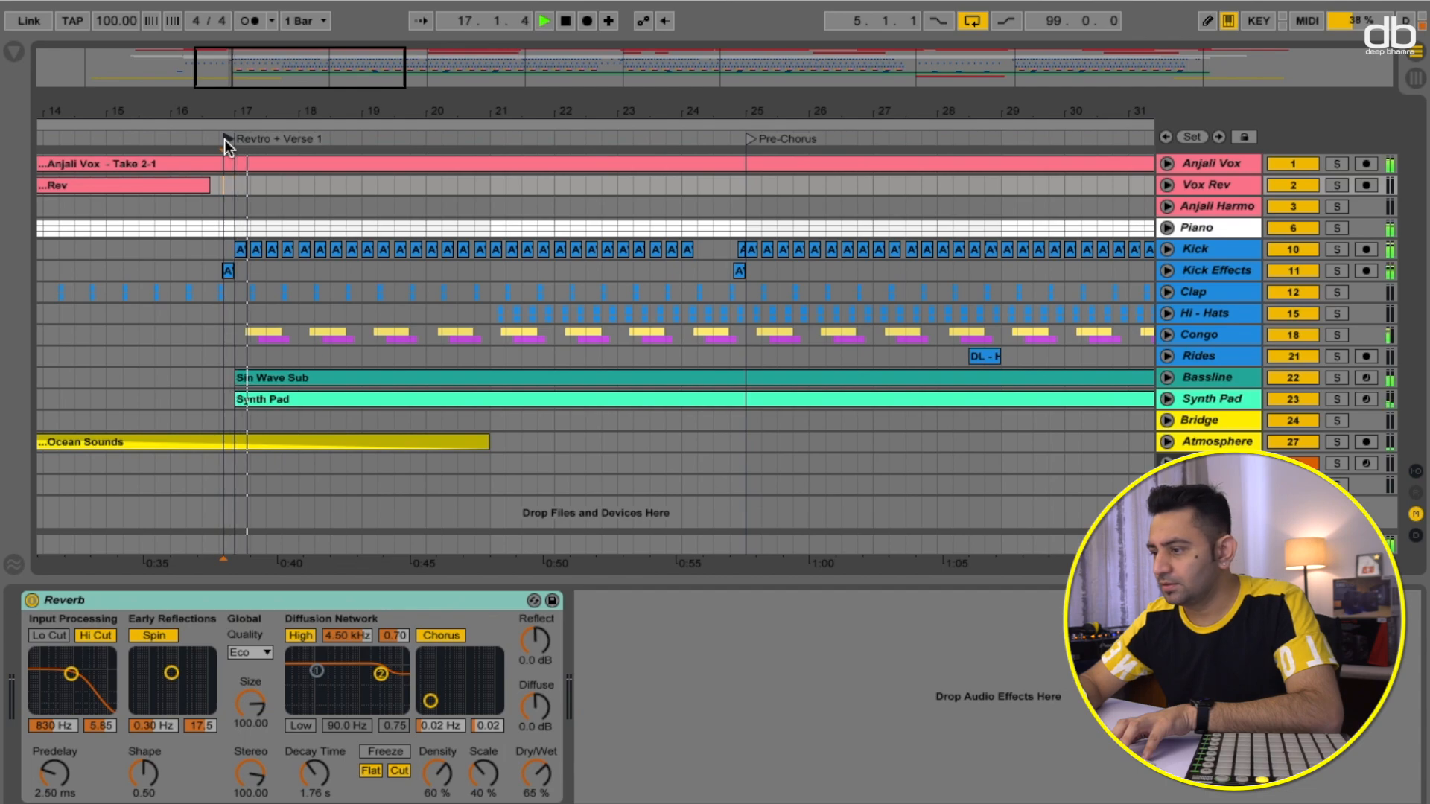
key("space")
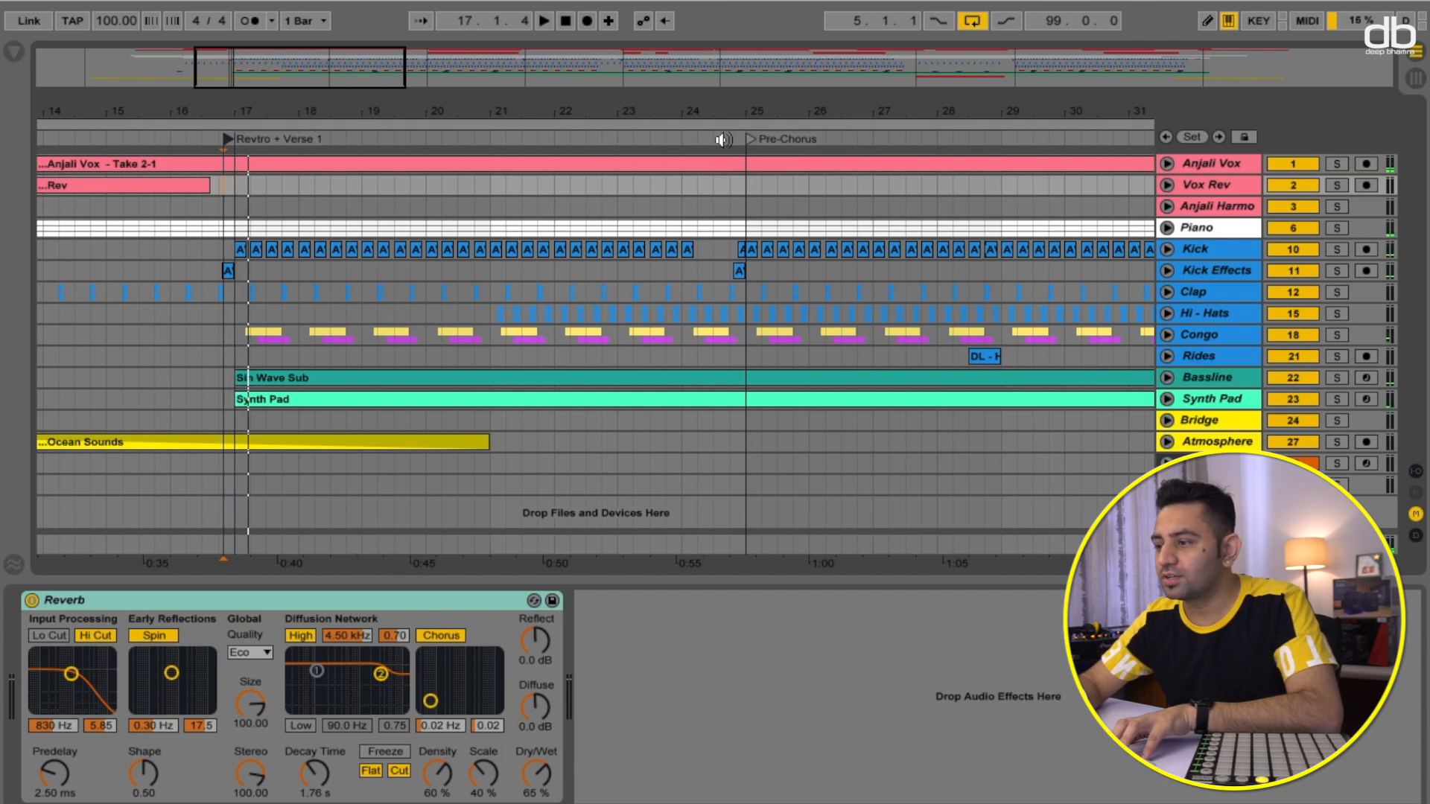
- Audition the transitions into the first Pre-Chorus, Chorus and Verse 2, then stop playback
left_click(721, 139)
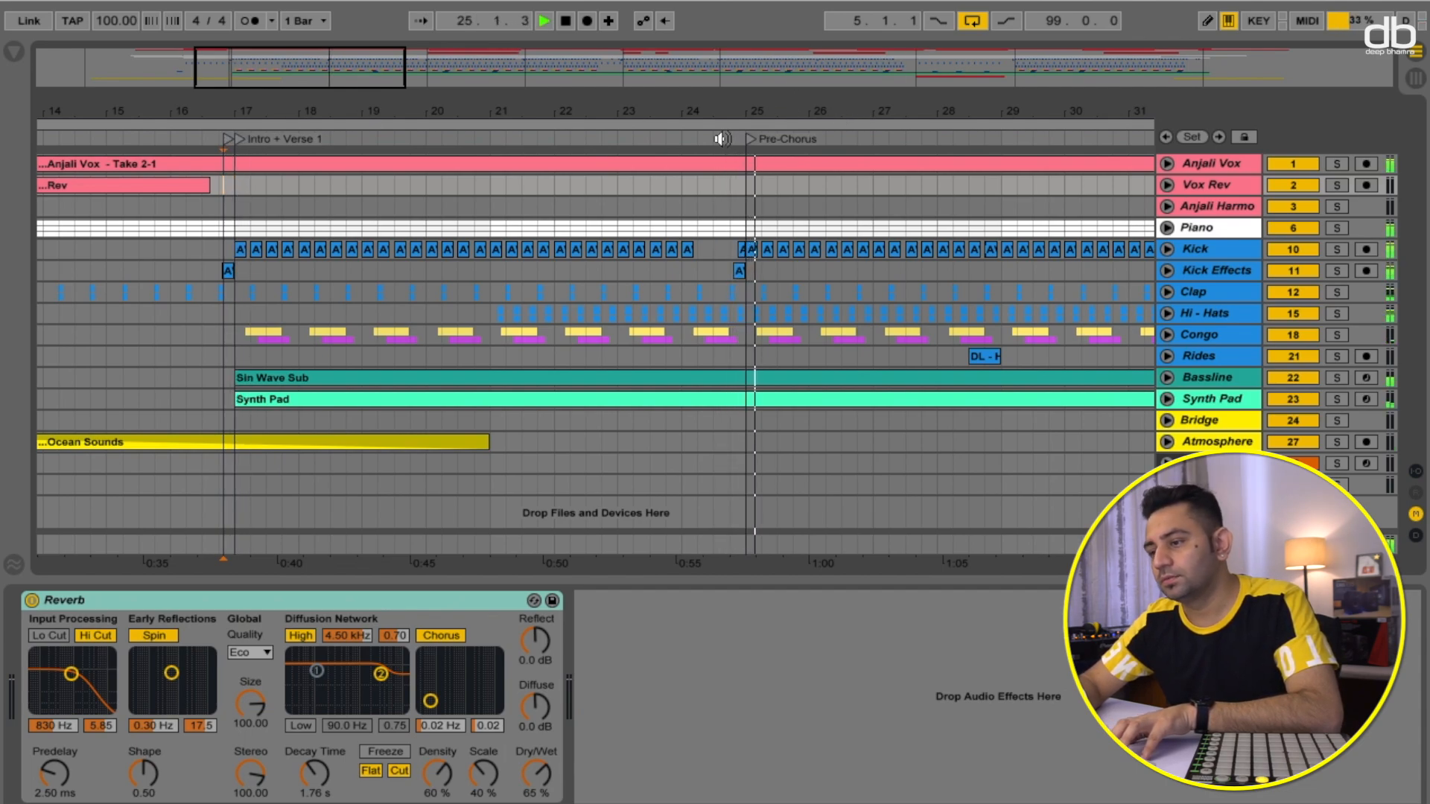
scroll(824, 242, "right", 8)
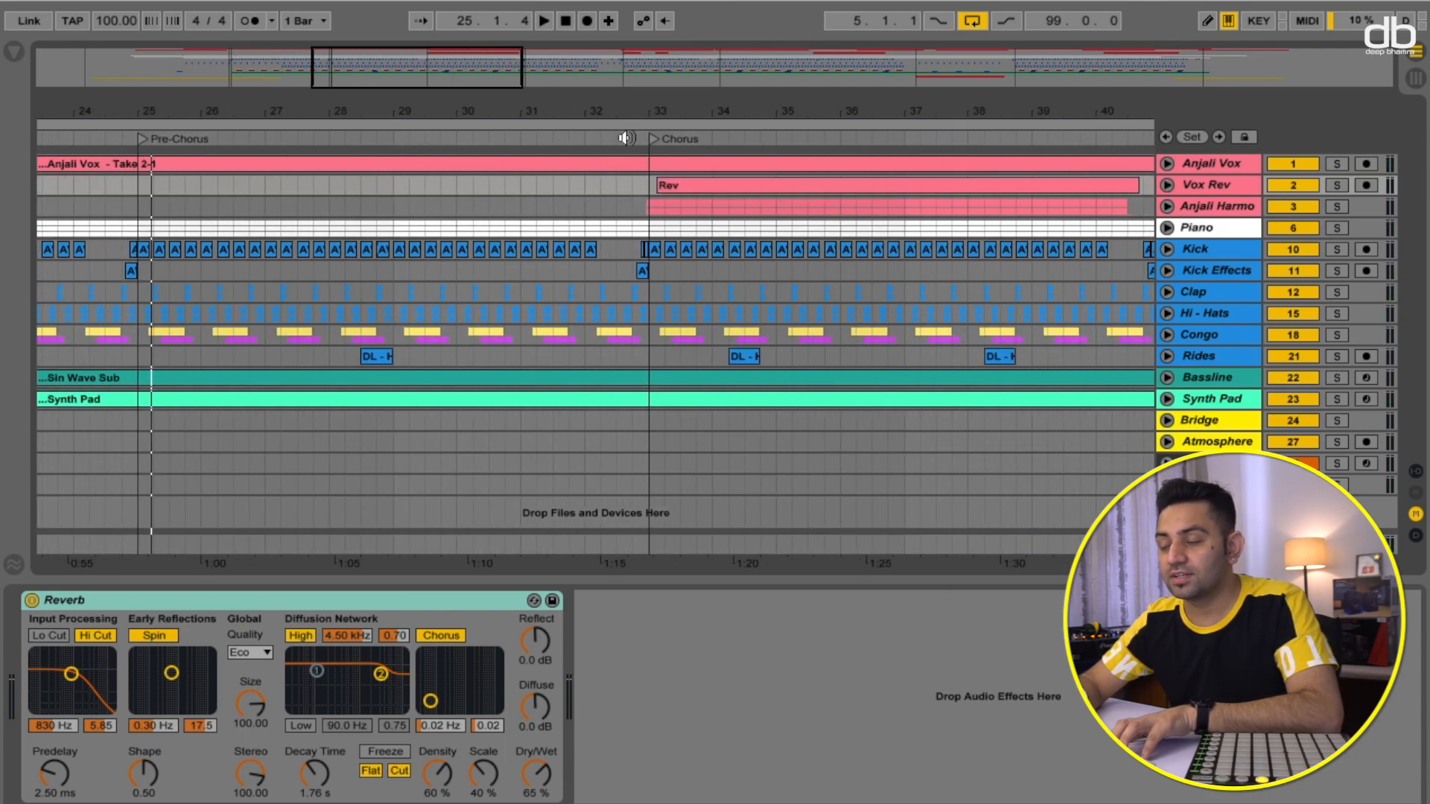
left_click(625, 139)
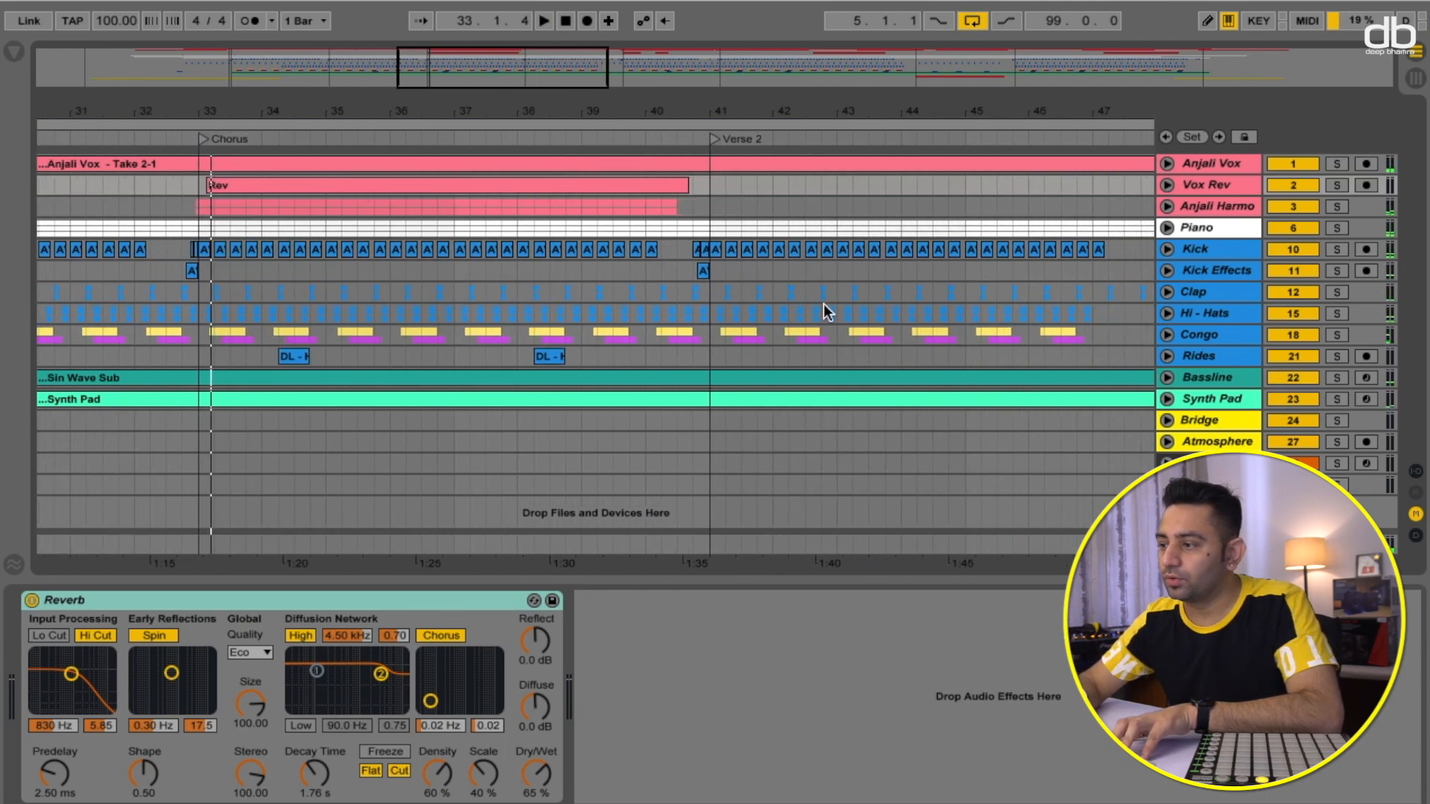
scroll(824, 304, "right", 6)
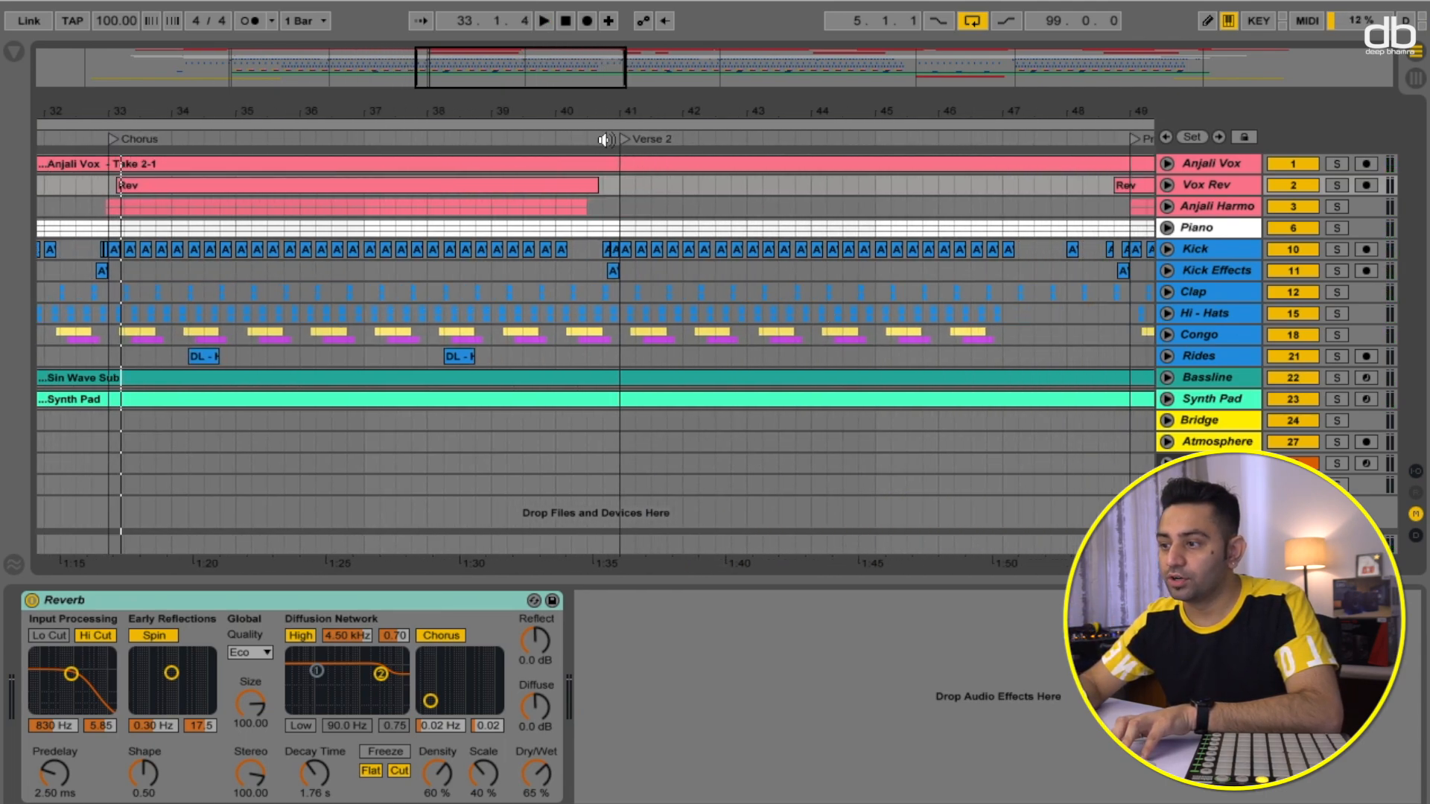
left_click(597, 137)
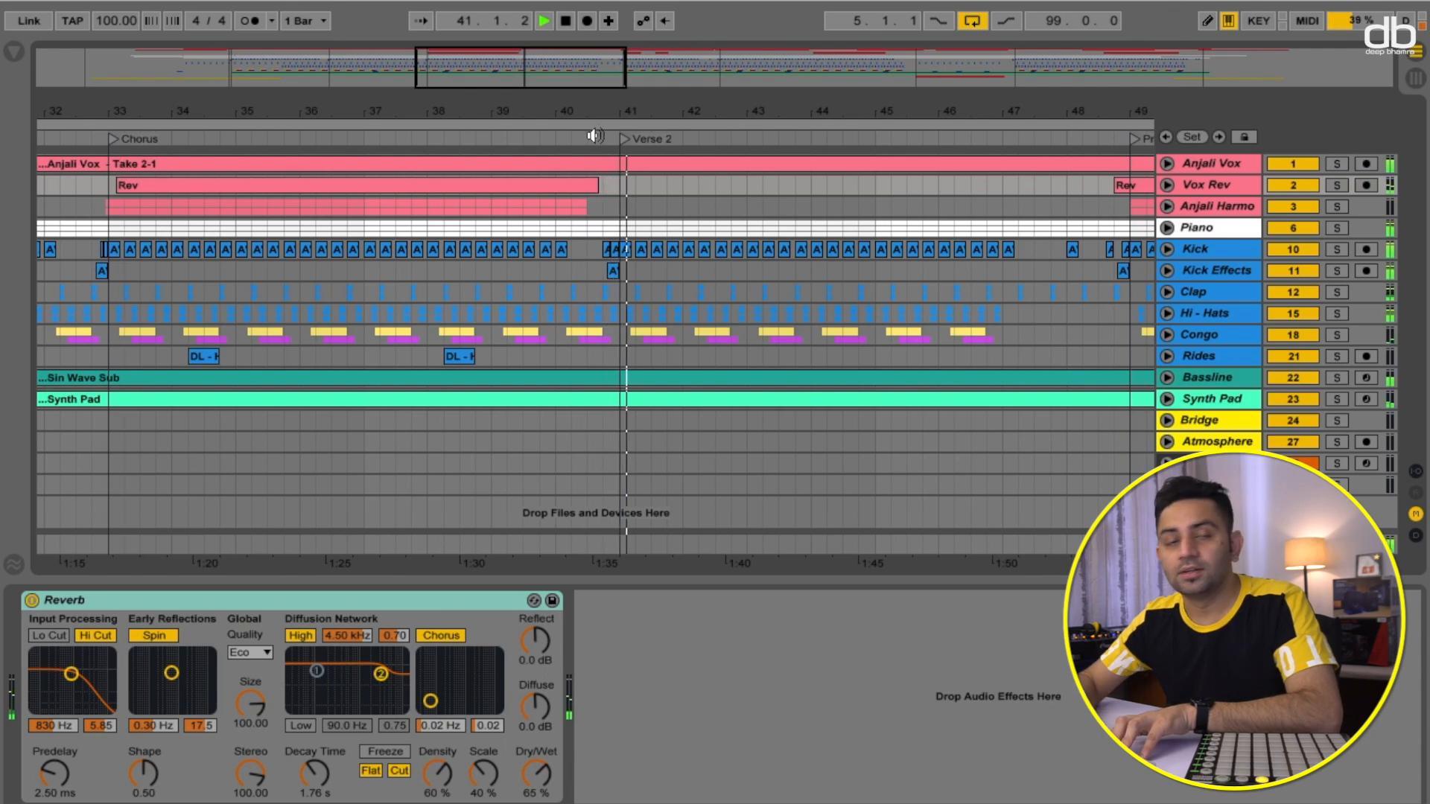
key("space")
- Audition the transitions into the second Pre-Chorus and second Chorus
scroll(739, 204, "right", 6)
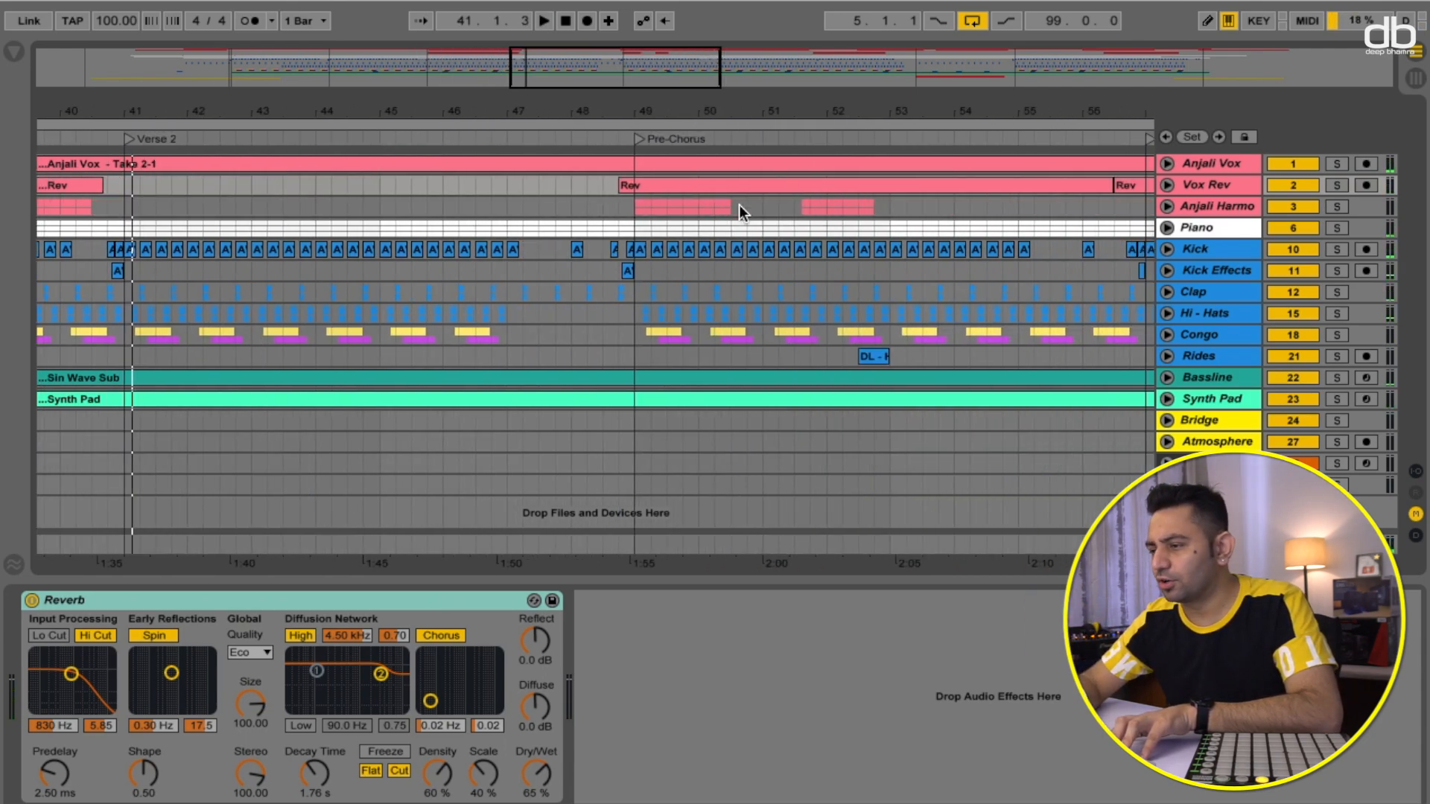
left_click(541, 139)
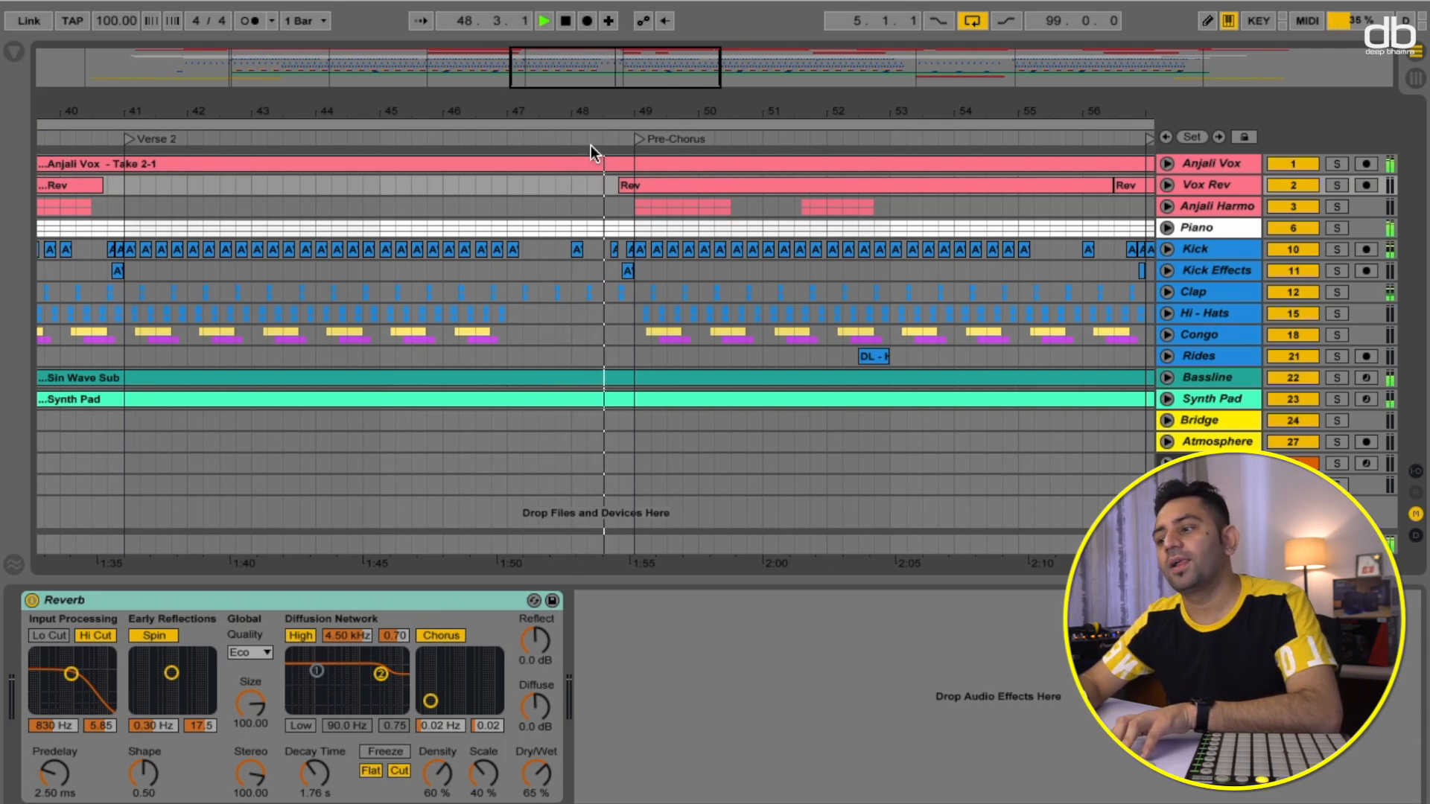
key("space")
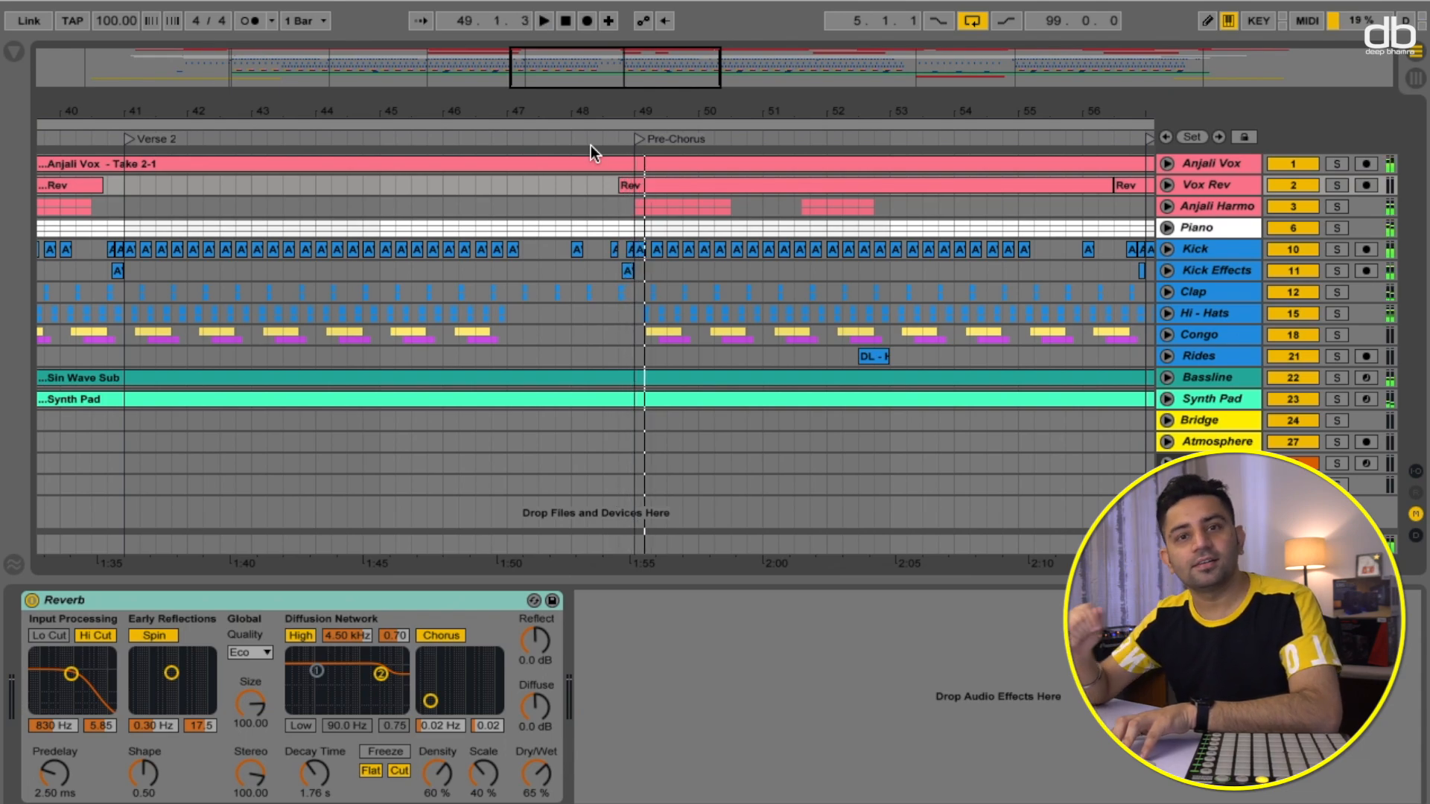
scroll(743, 252, "right", 5)
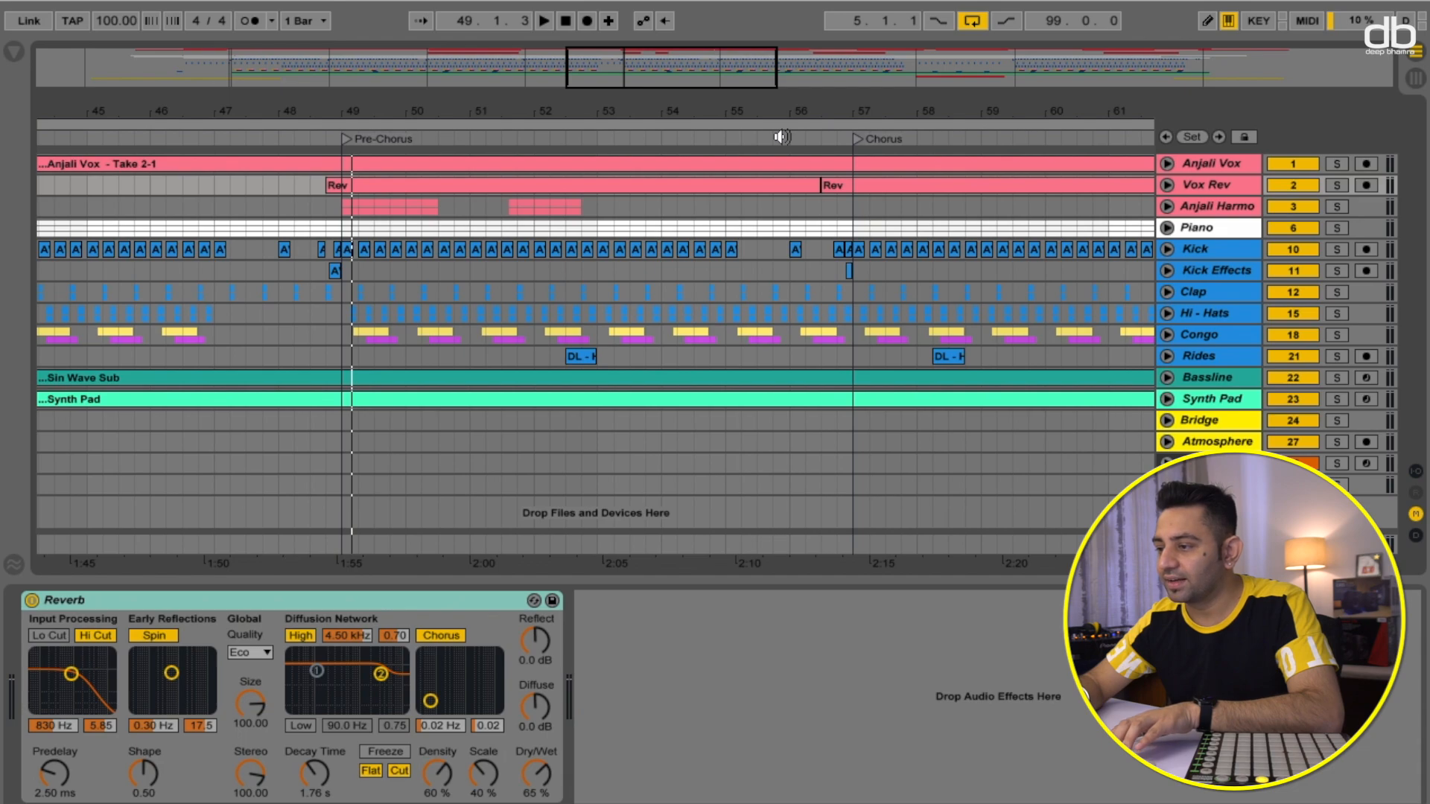
left_click(782, 137)
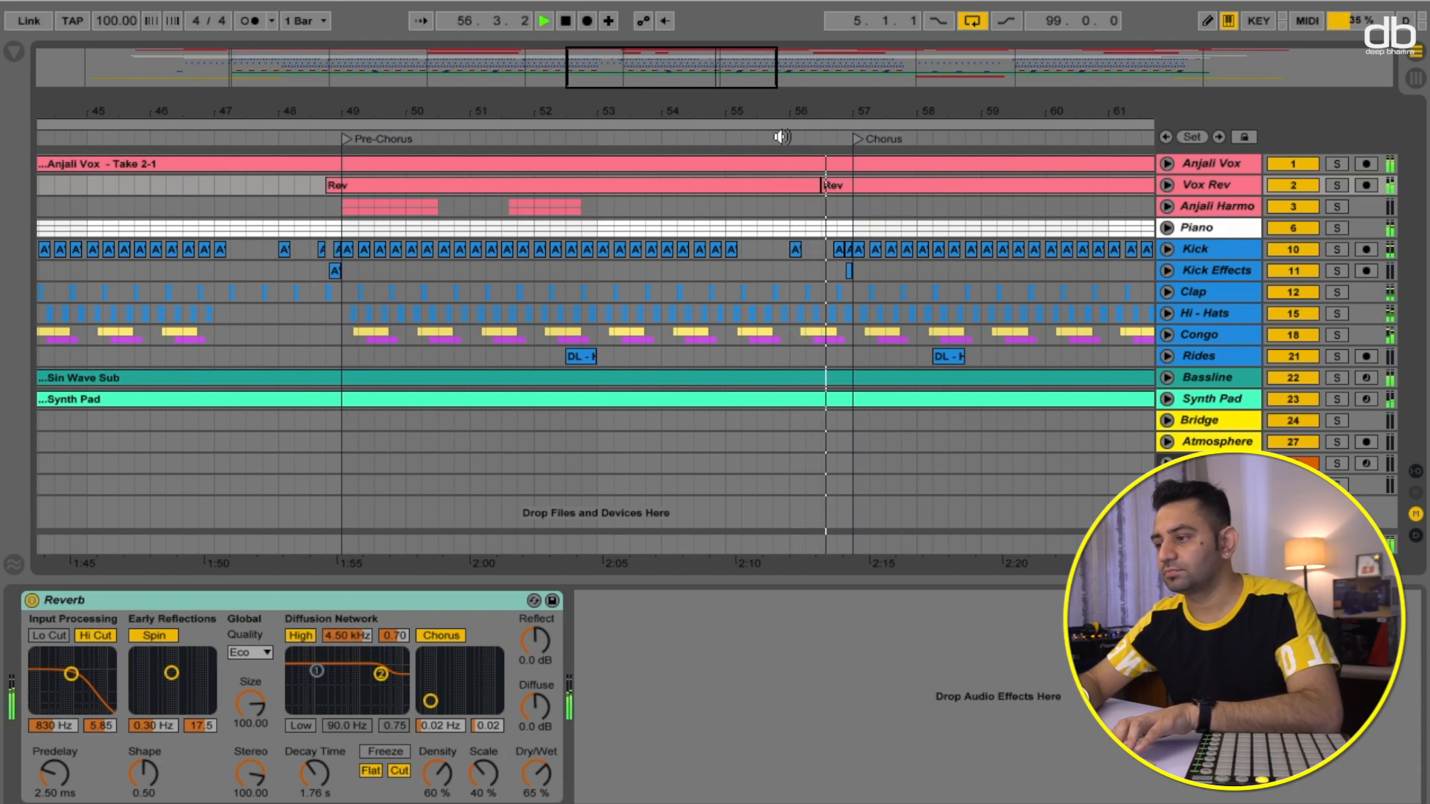
- Stop playback and scroll through the Bridge and final Chorus to the End marker of the arrangement
key("space")
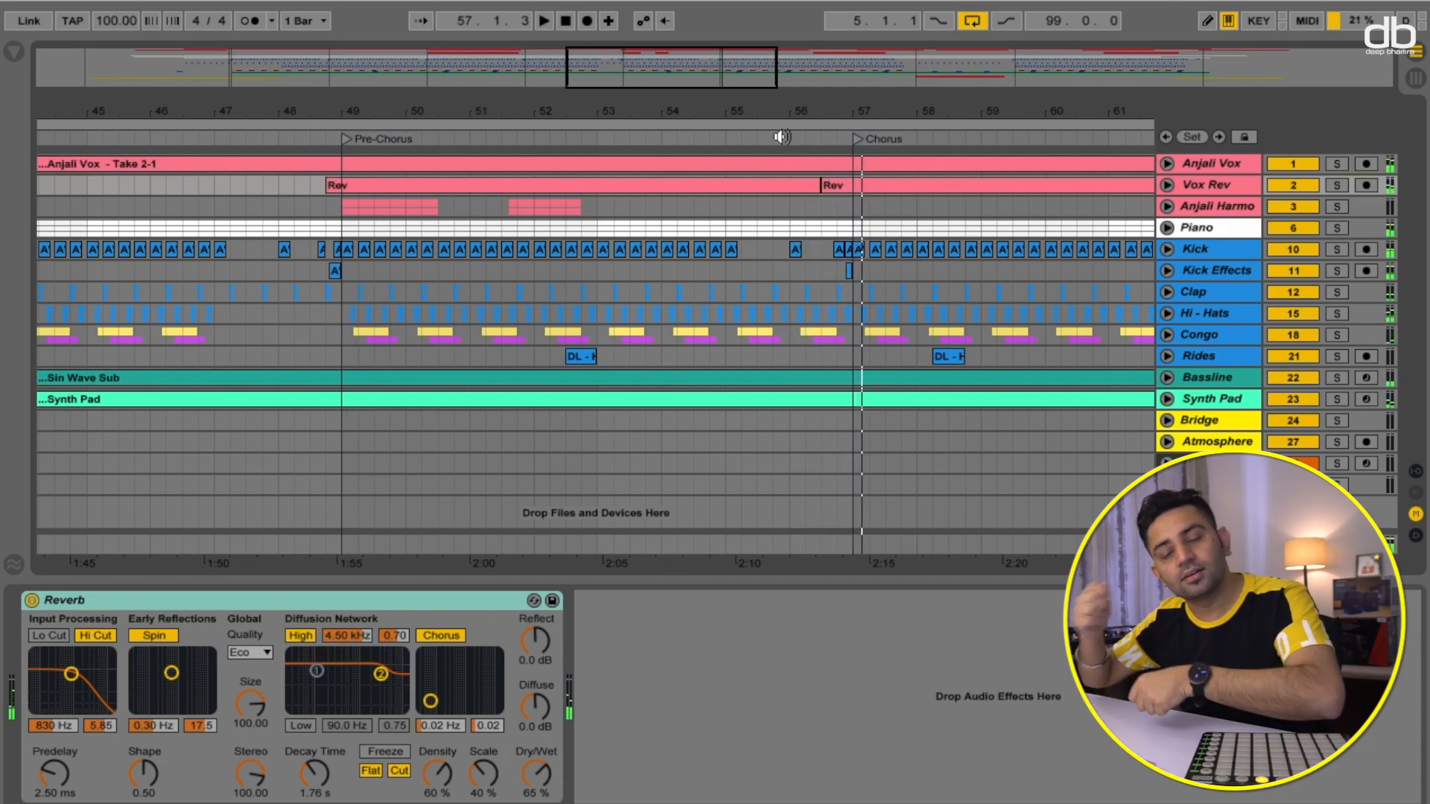
scroll(928, 249, "right", 2)
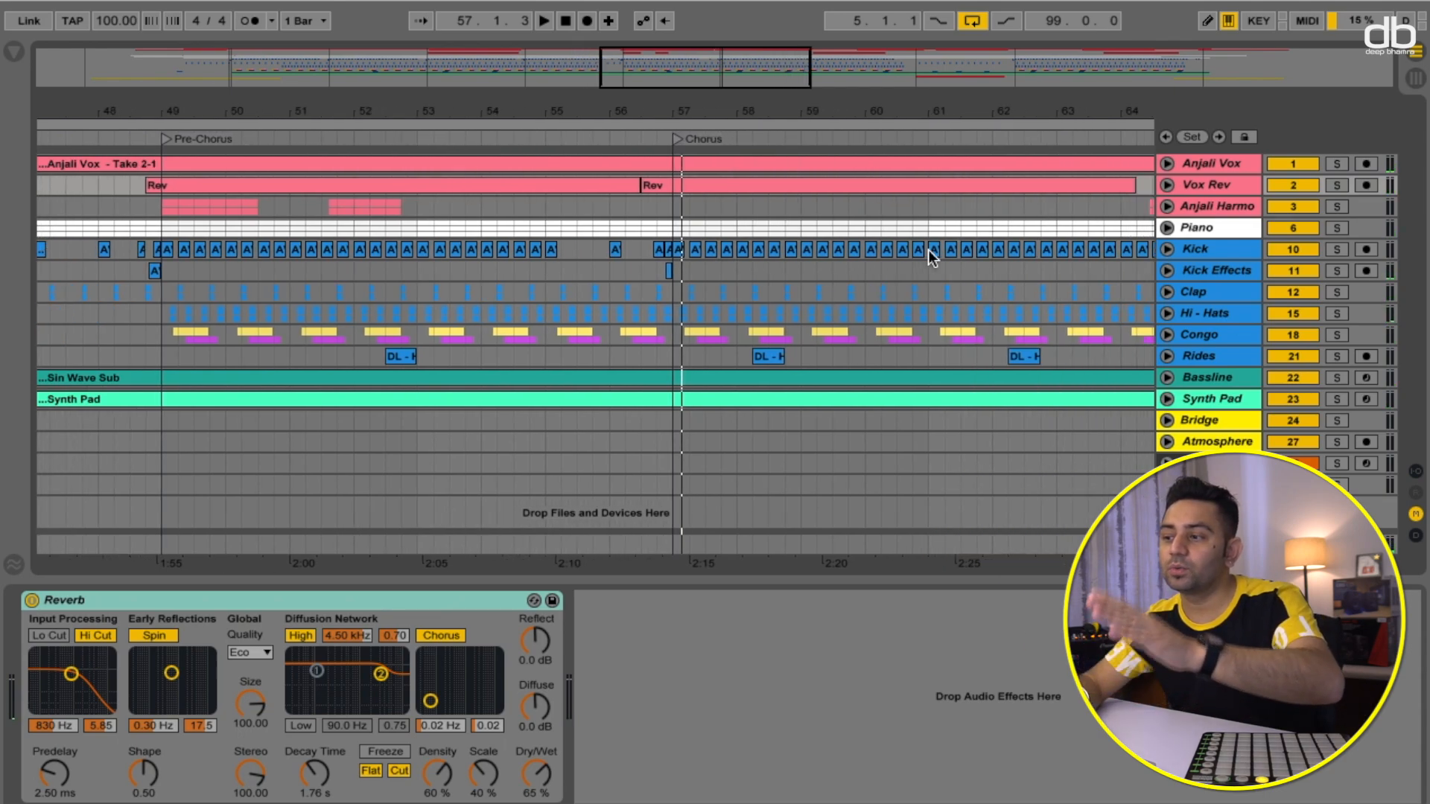
scroll(928, 249, "right", 2)
scroll(928, 248, "right", 10)
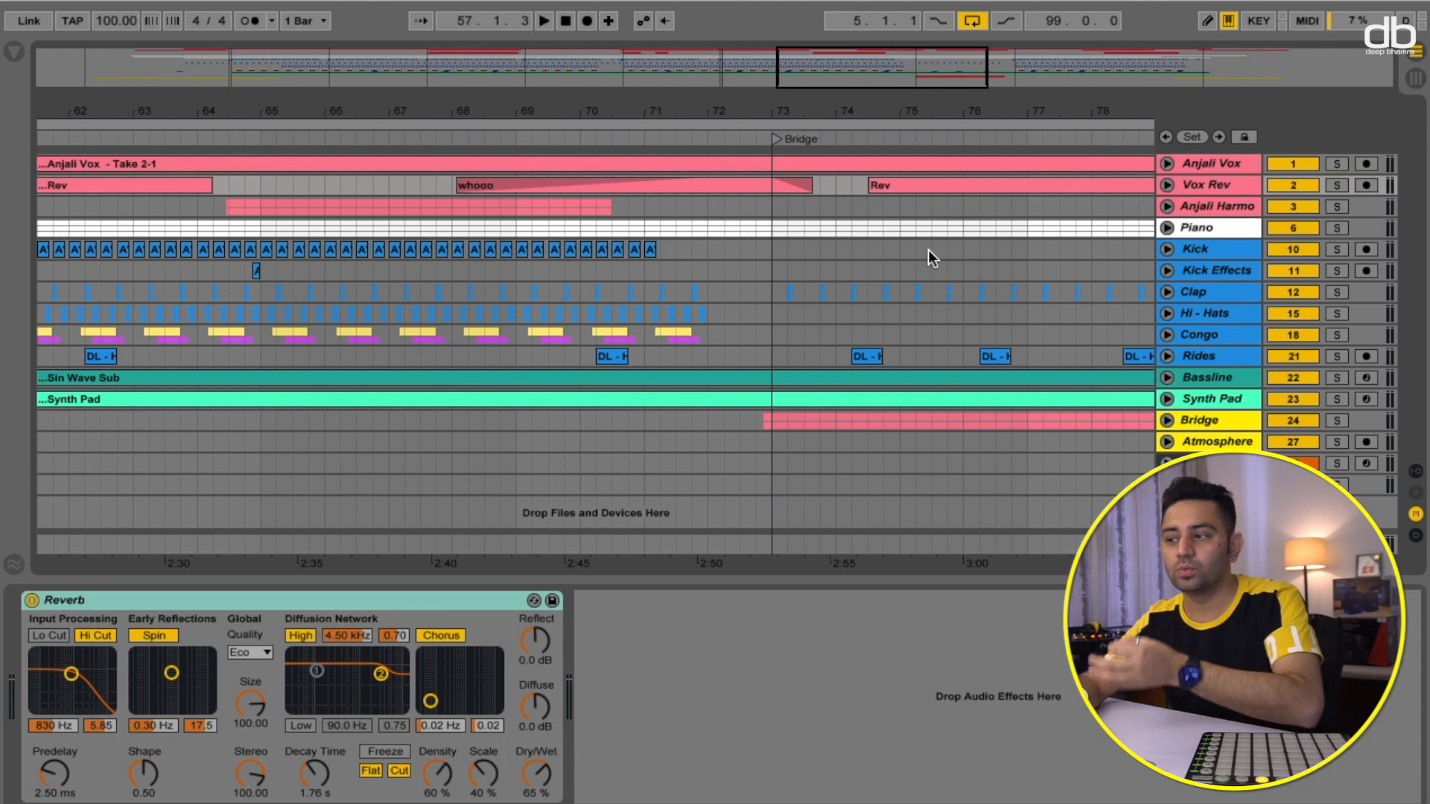
scroll(928, 249, "right", 5)
scroll(929, 249, "right", 1)
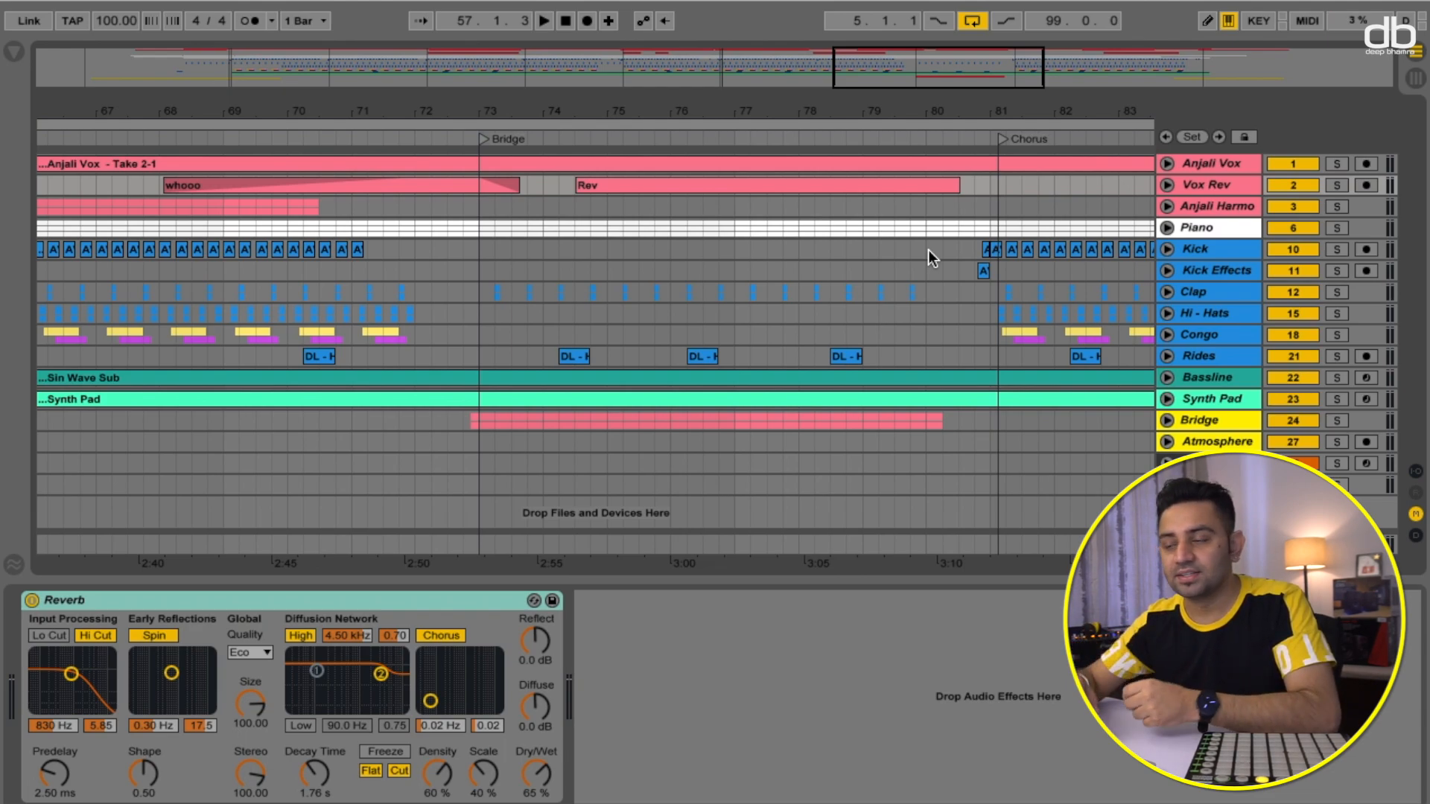
scroll(929, 249, "right", 3)
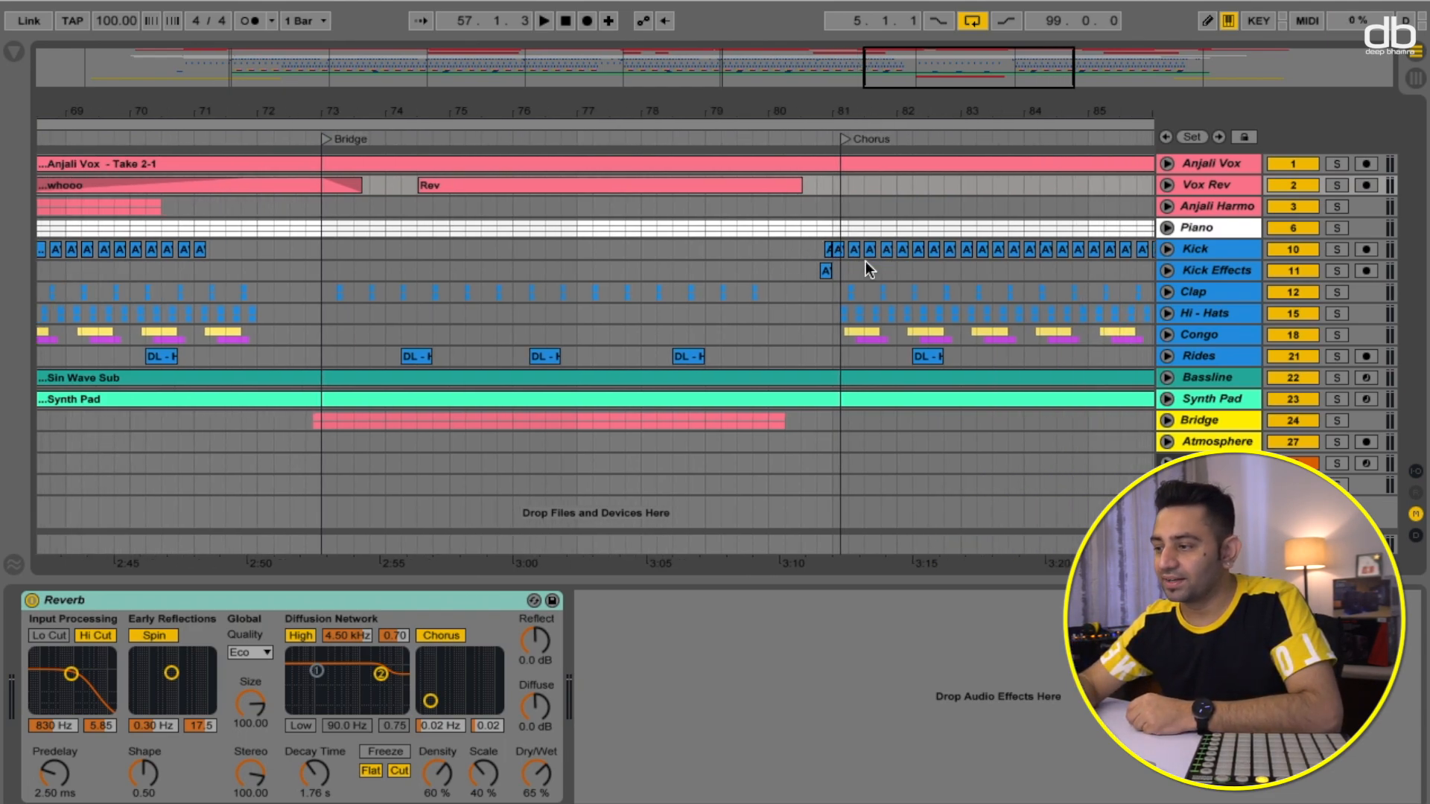
scroll(931, 265, "right", 8)
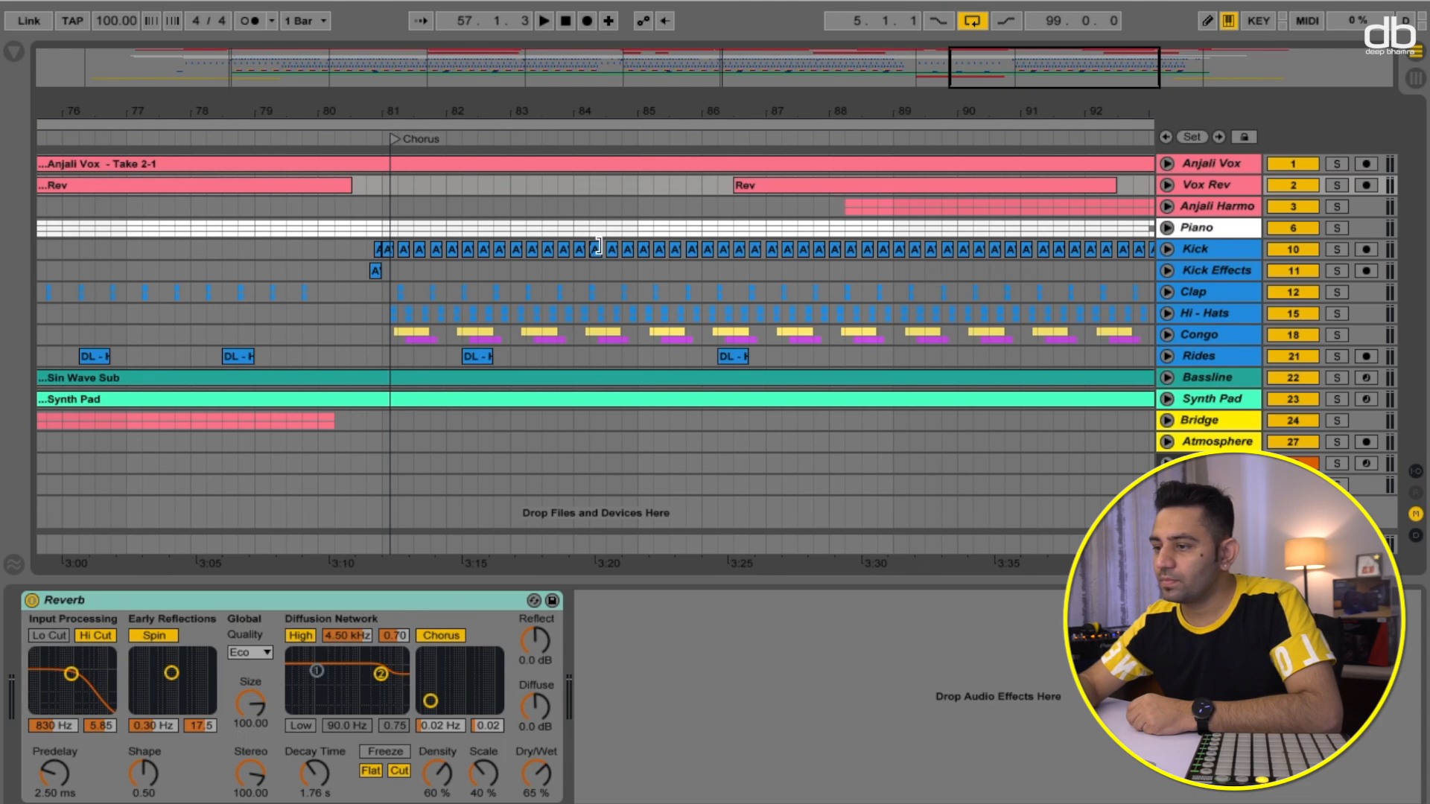
scroll(640, 230, "right", 11)
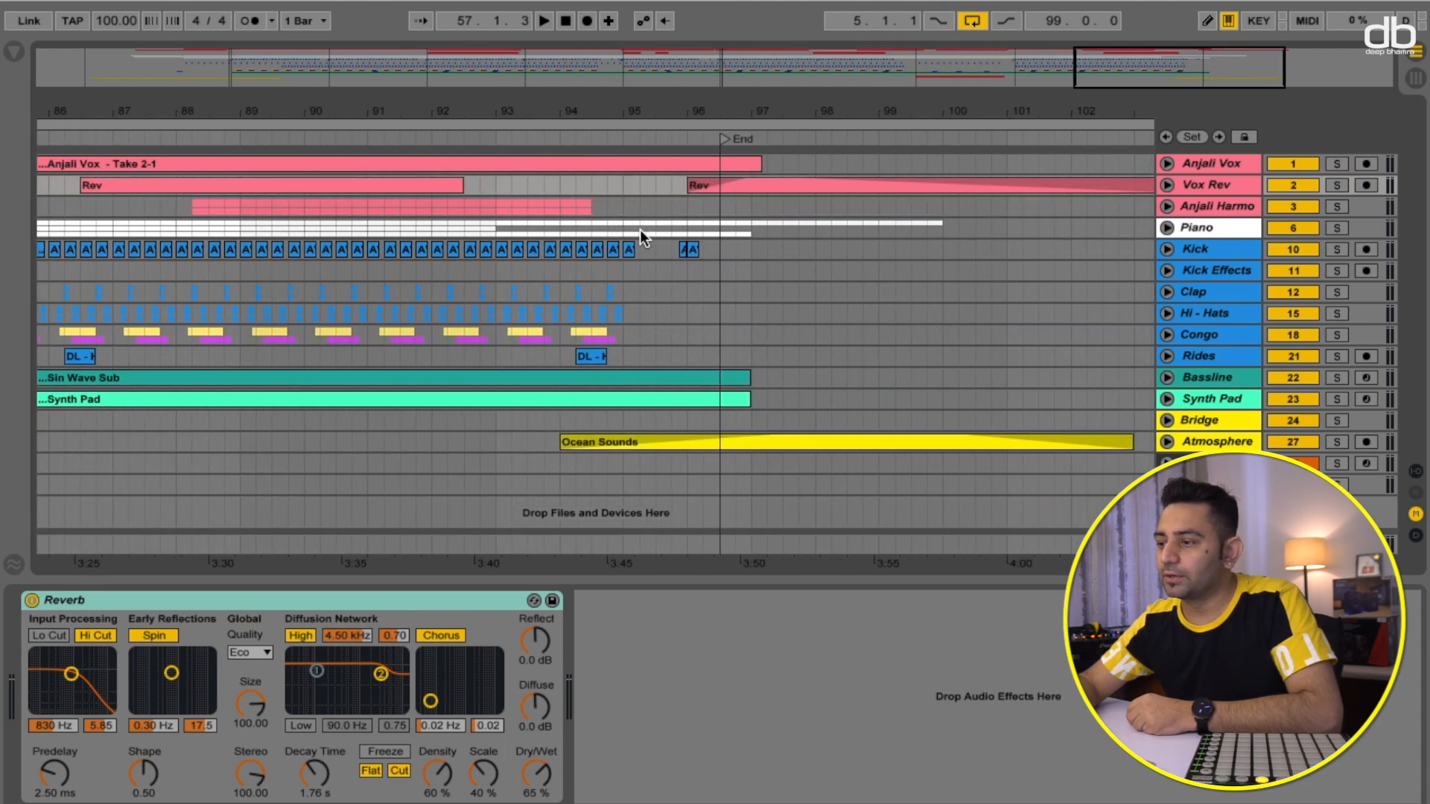
scroll(640, 229, "right", 3)
scroll(596, 201, "left", 3)
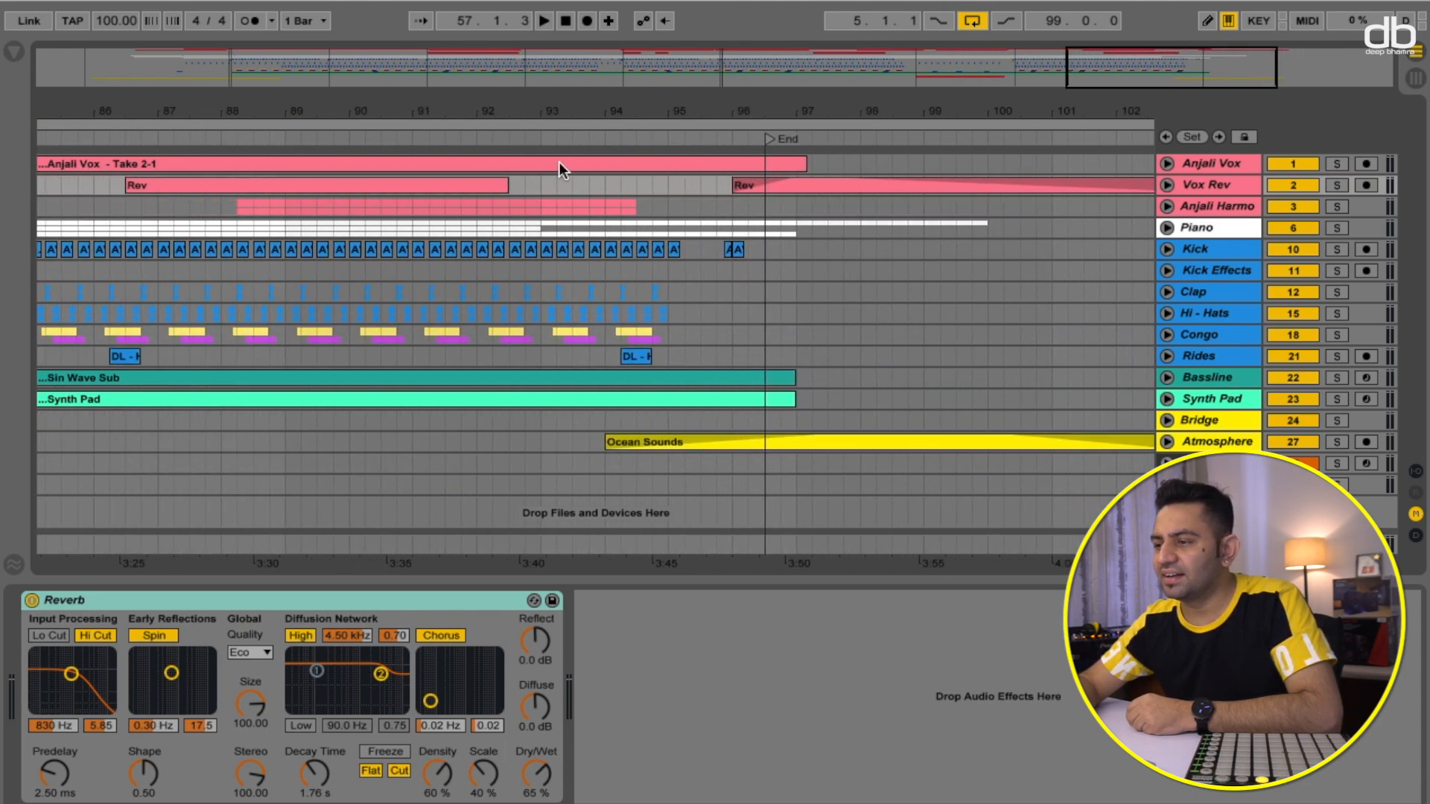
- Audition the song's ending from around bar 92 past the End marker, then stop playback
left_click(509, 137)
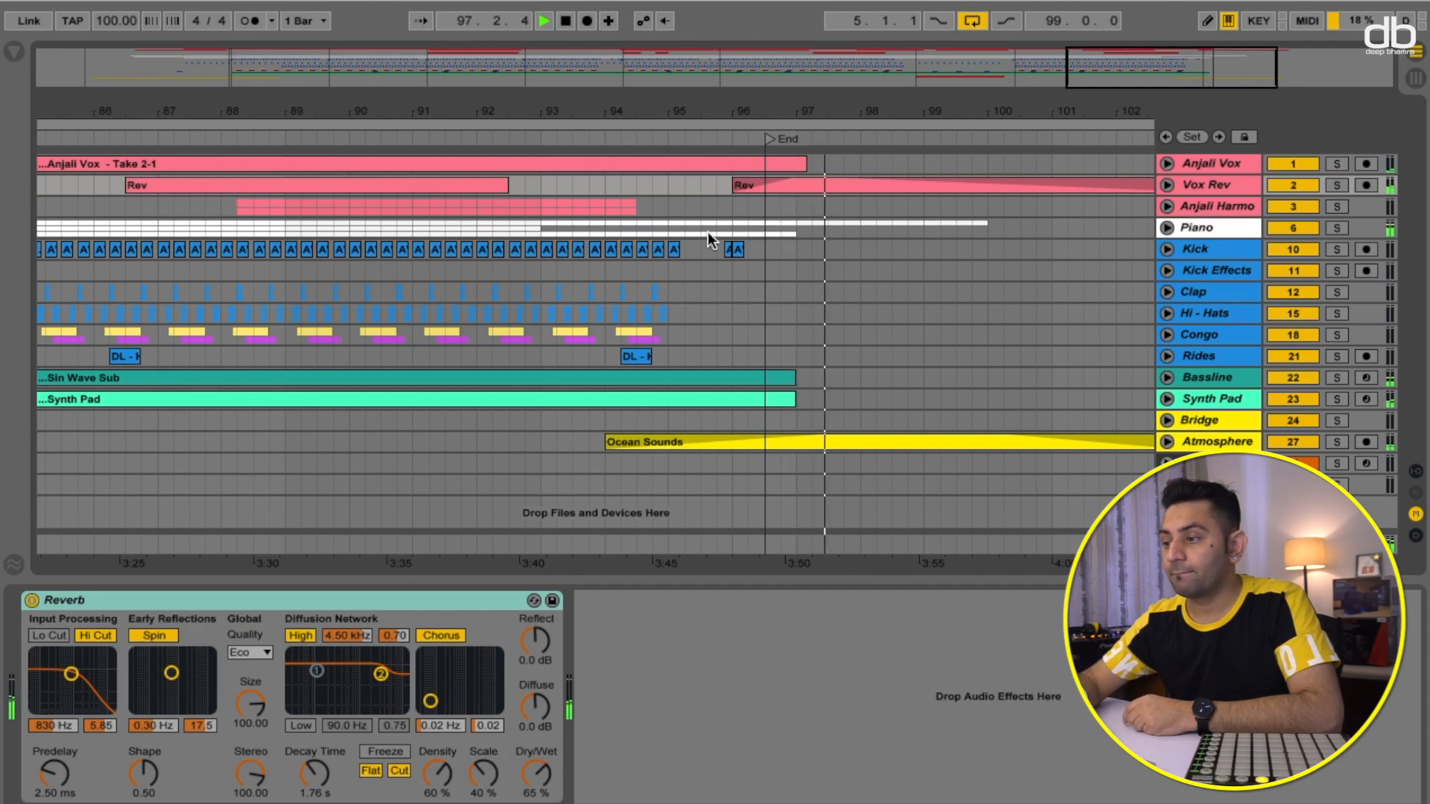
scroll(914, 316, "right", 3)
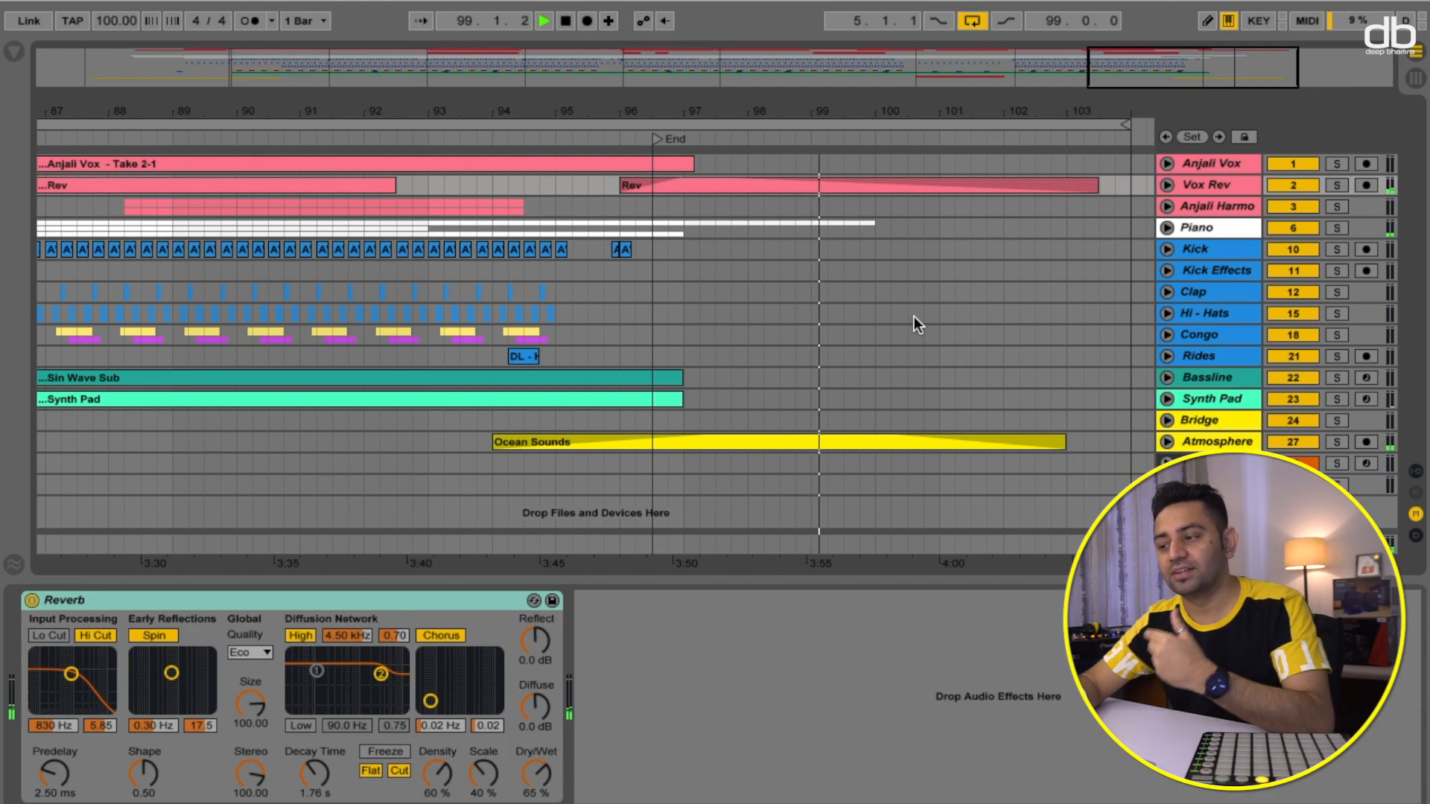
key("space")
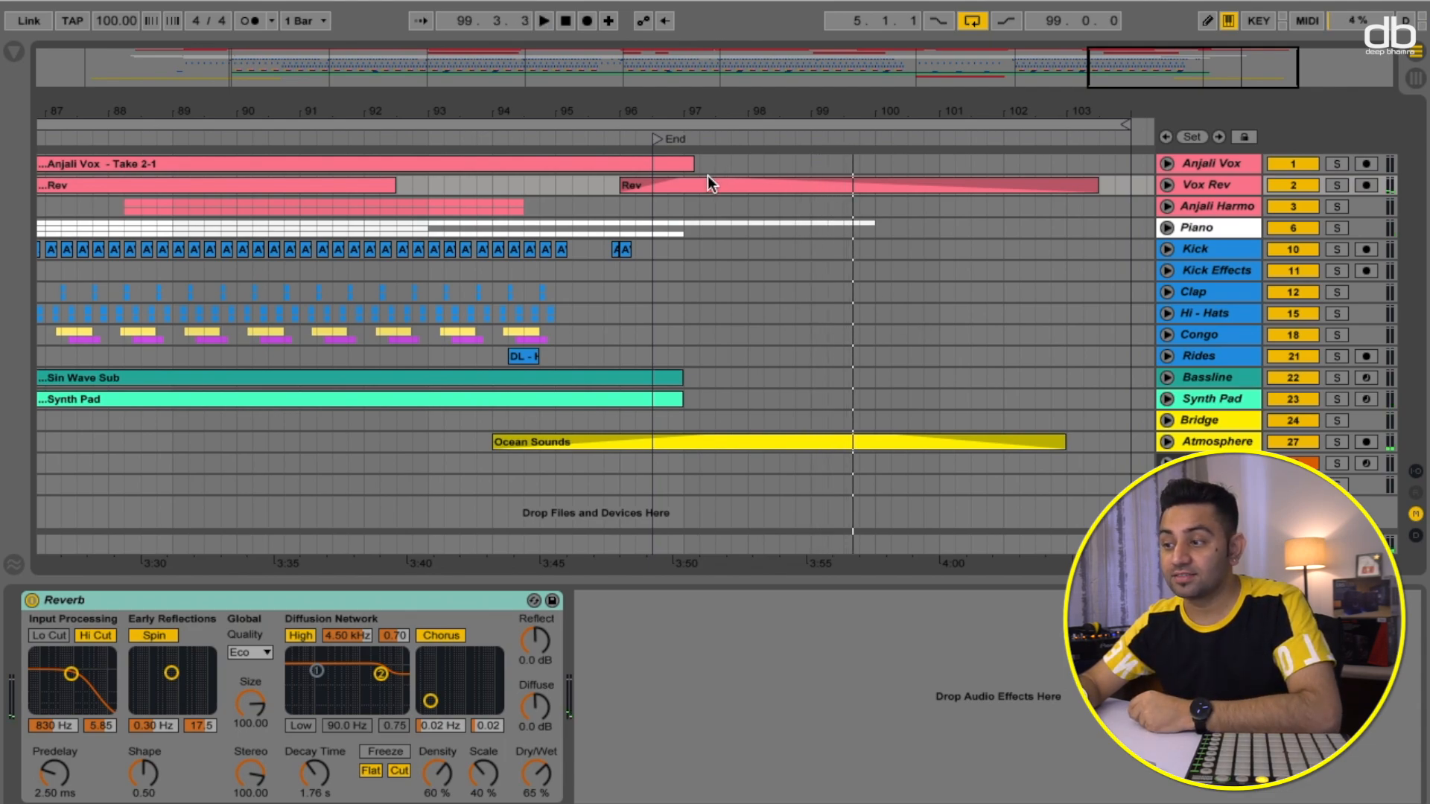
left_click(706, 183)
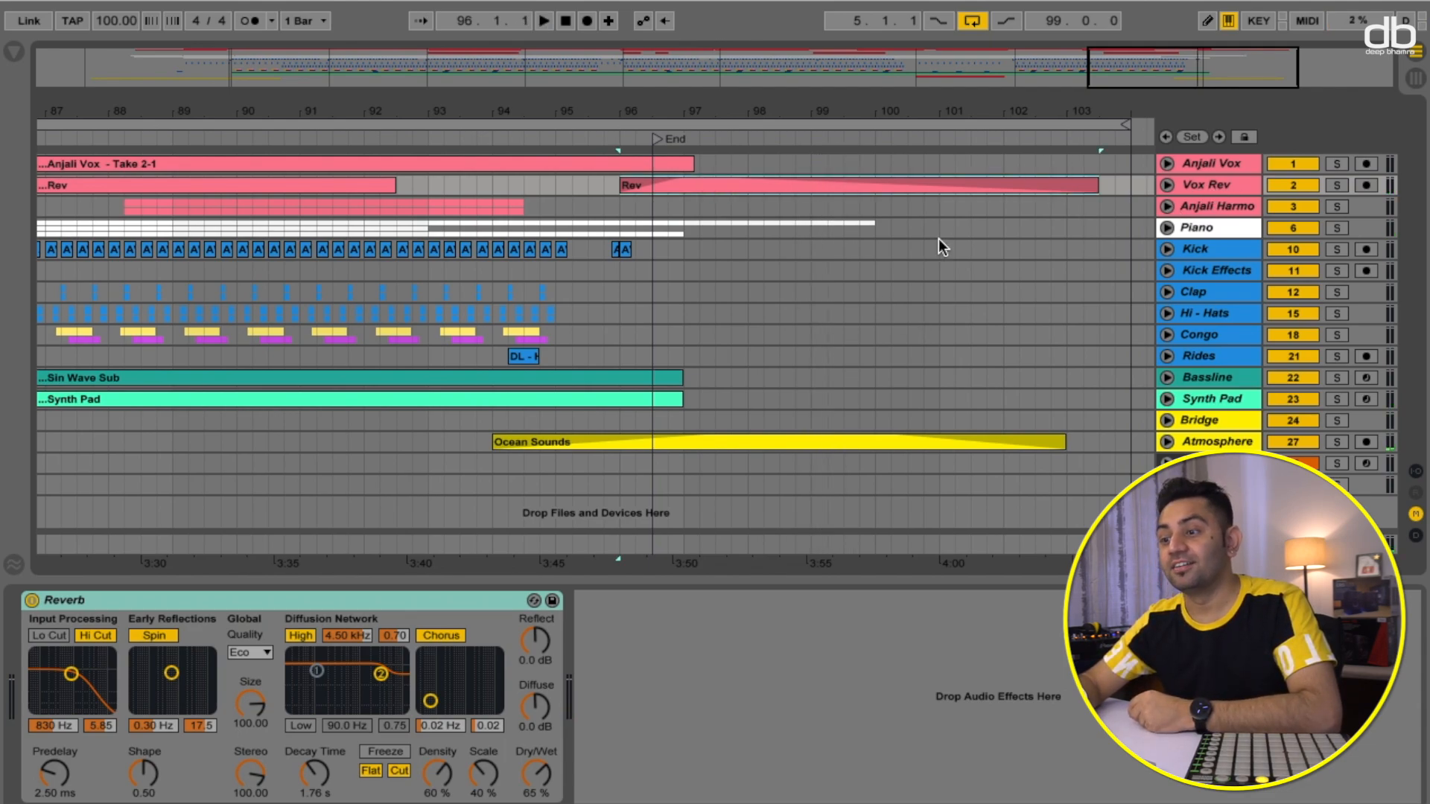
- Return to the start of the song and select the Anjali Vox track to show its device chain
scroll(432, 222, "left", 2)
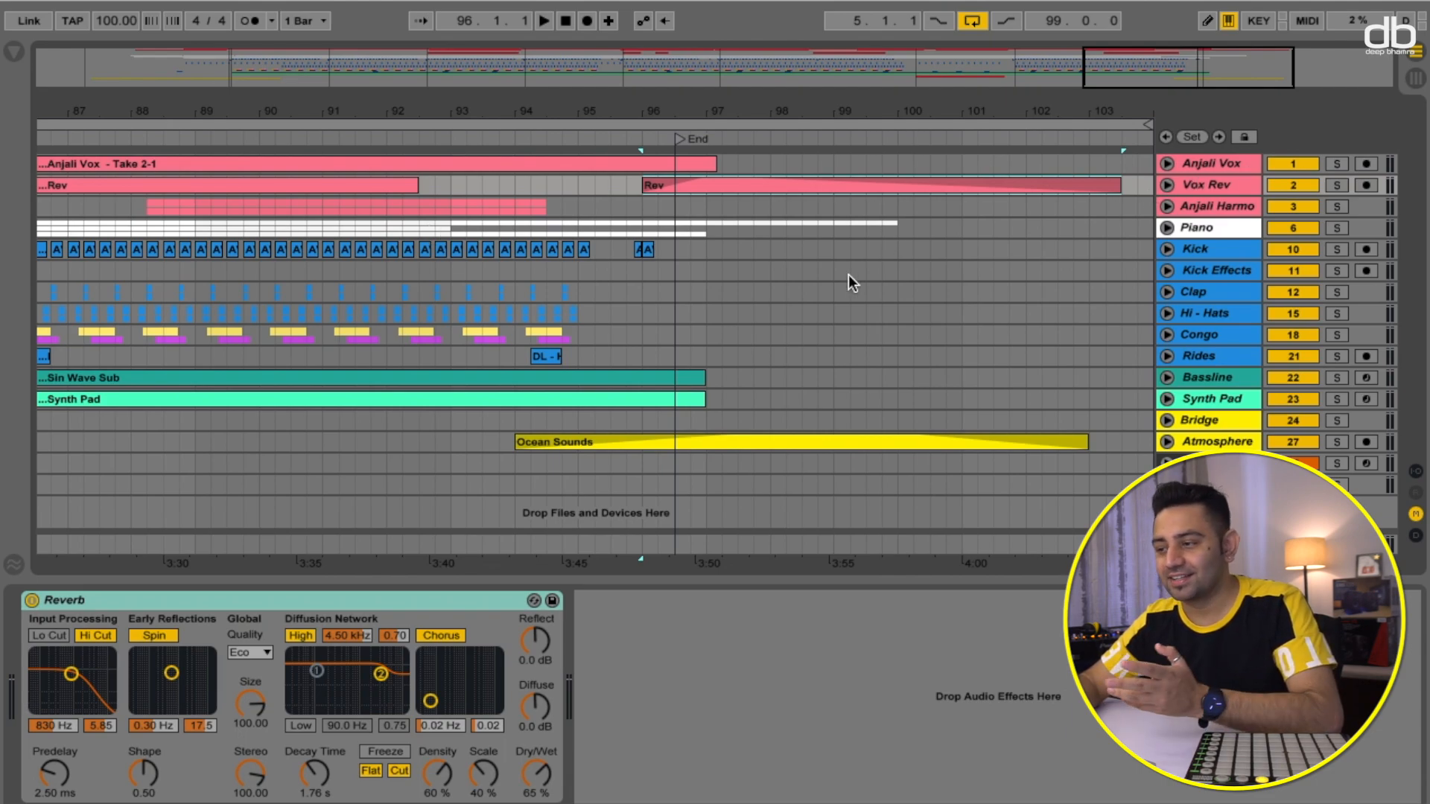
scroll(797, 319, "right", 8)
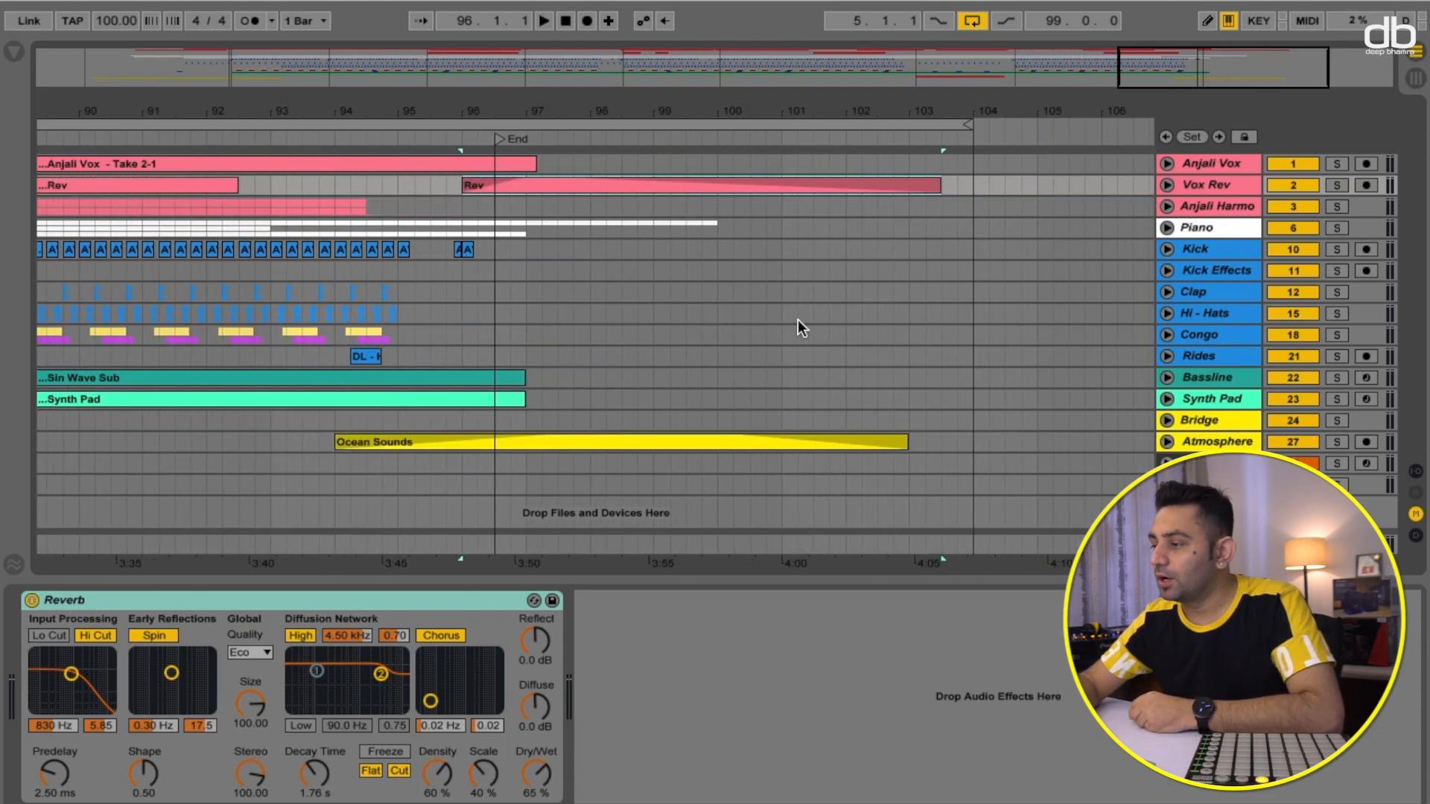
key("Home")
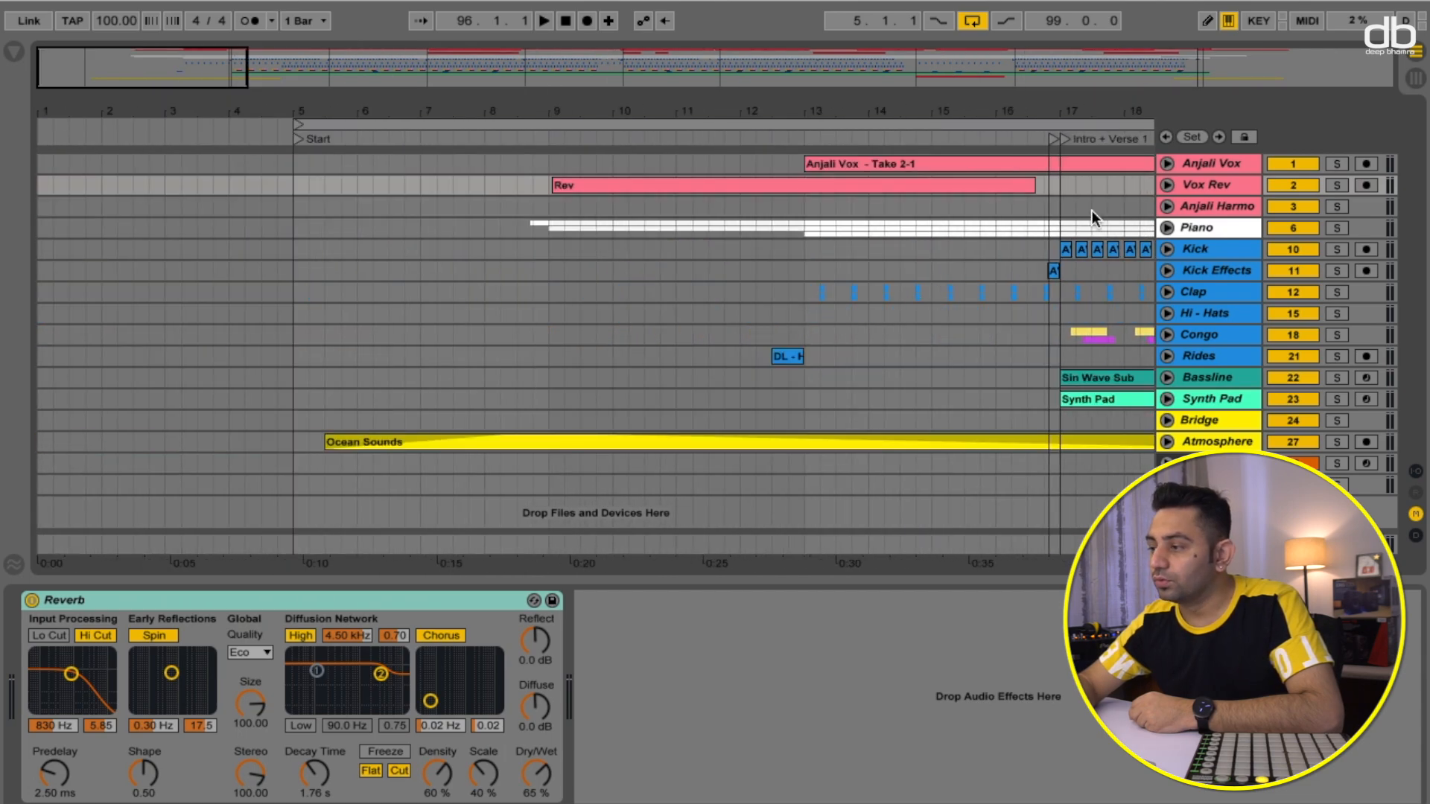
left_click(1209, 162)
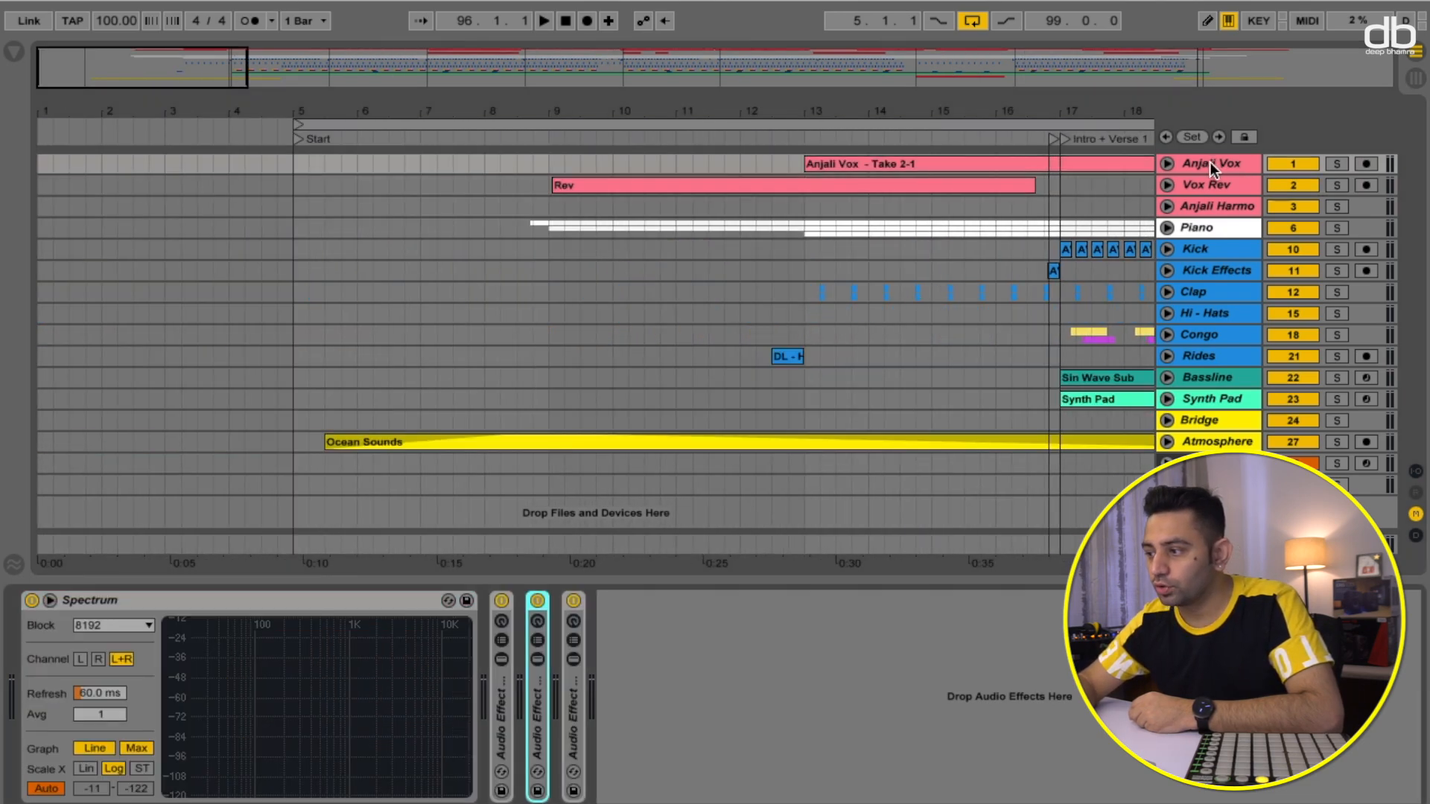
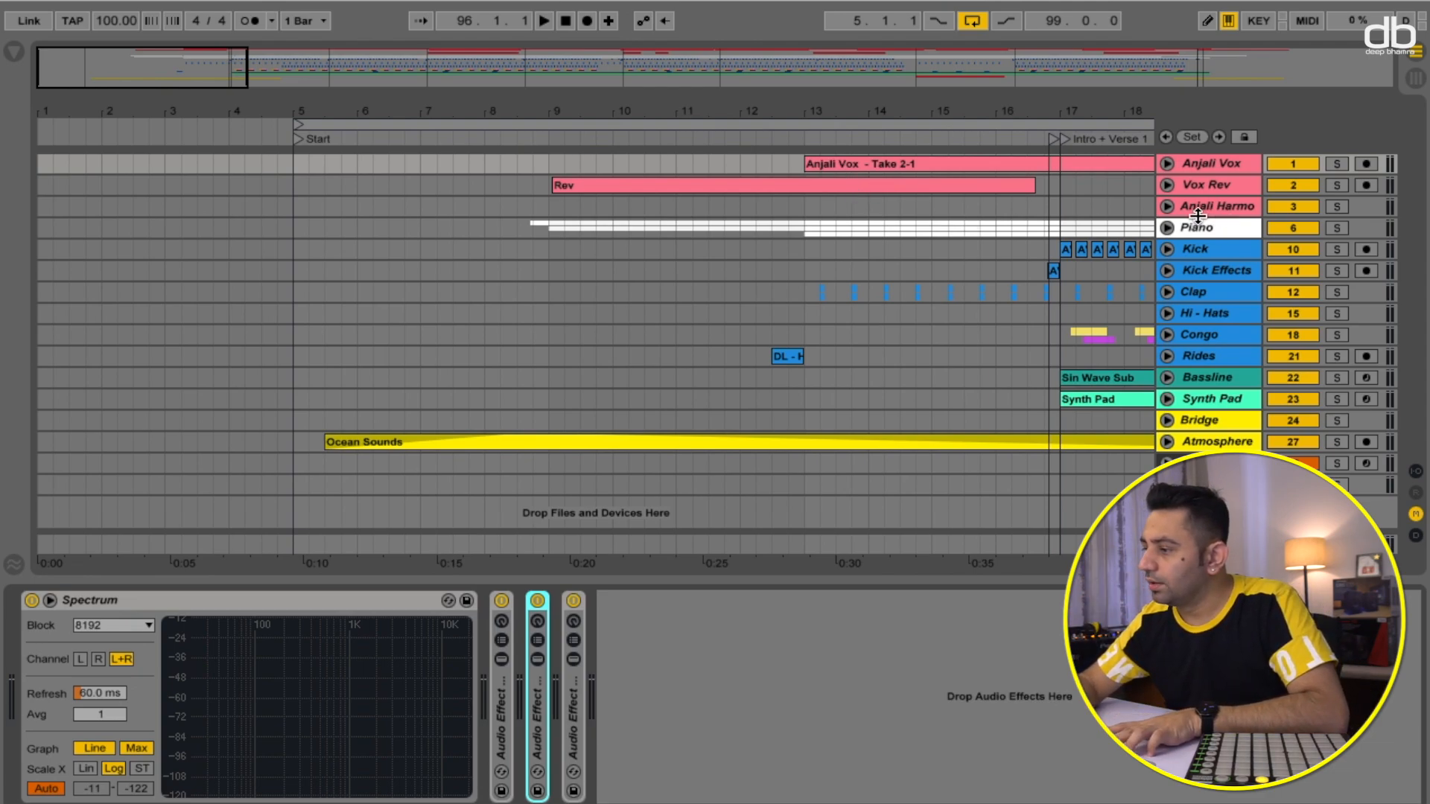
- Expand the first effect rack's device chain on the Anjali Vox track, solo the track and start playback
scroll(1101, 212, "right", 3)
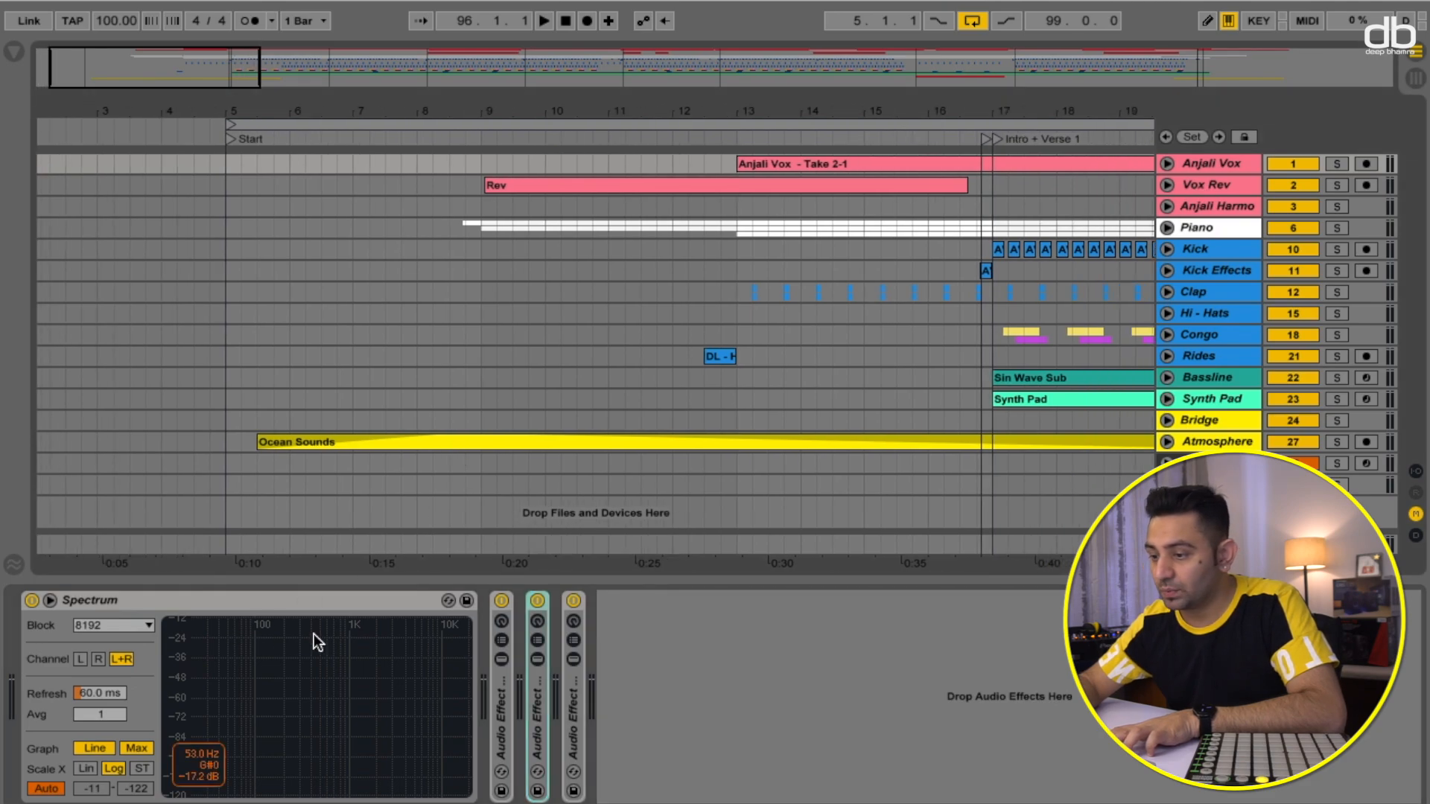
left_click(503, 657)
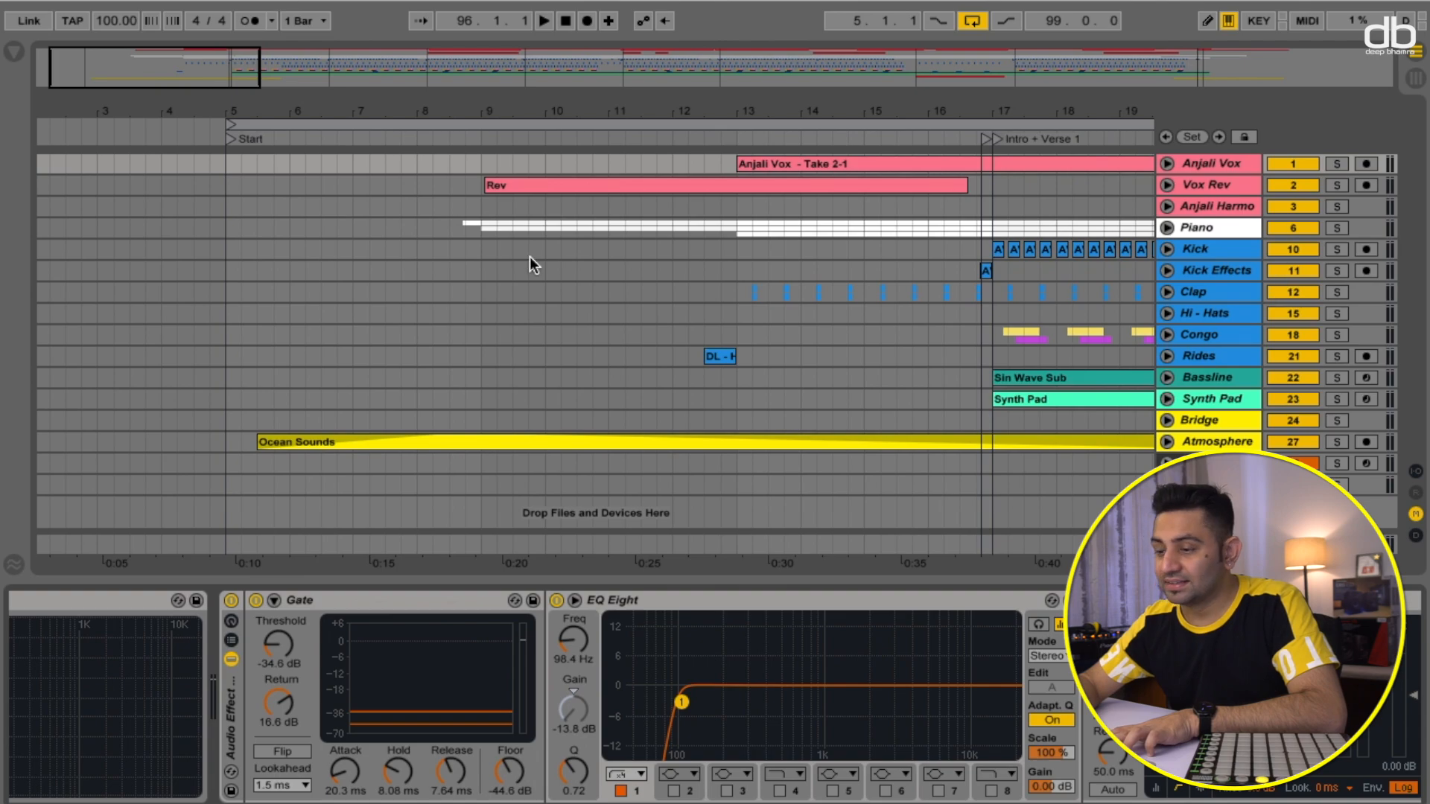
left_click(1337, 164)
key("space")
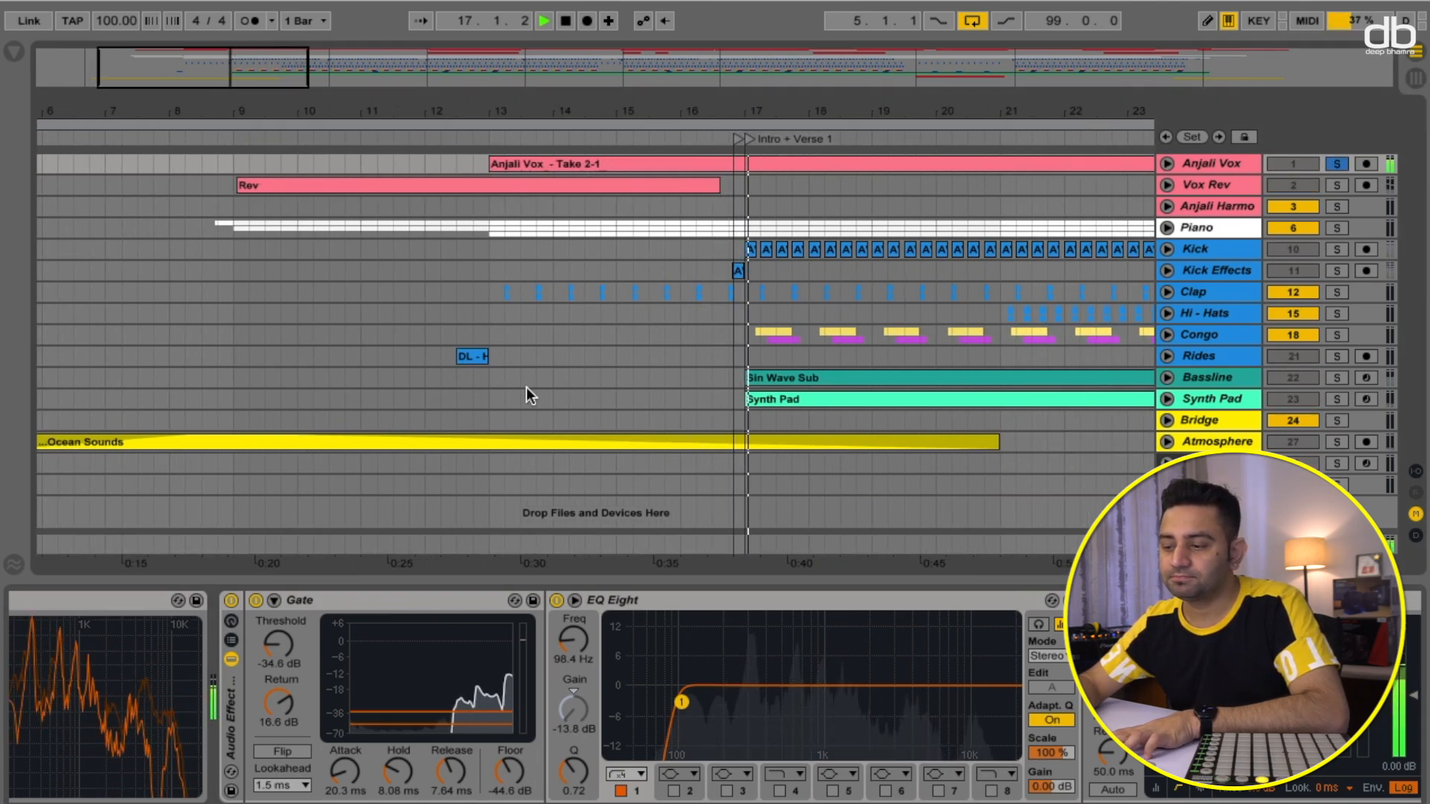
- Bypass the Gate device in the vocal chain and collapse the first rack's device view
left_click(256, 601)
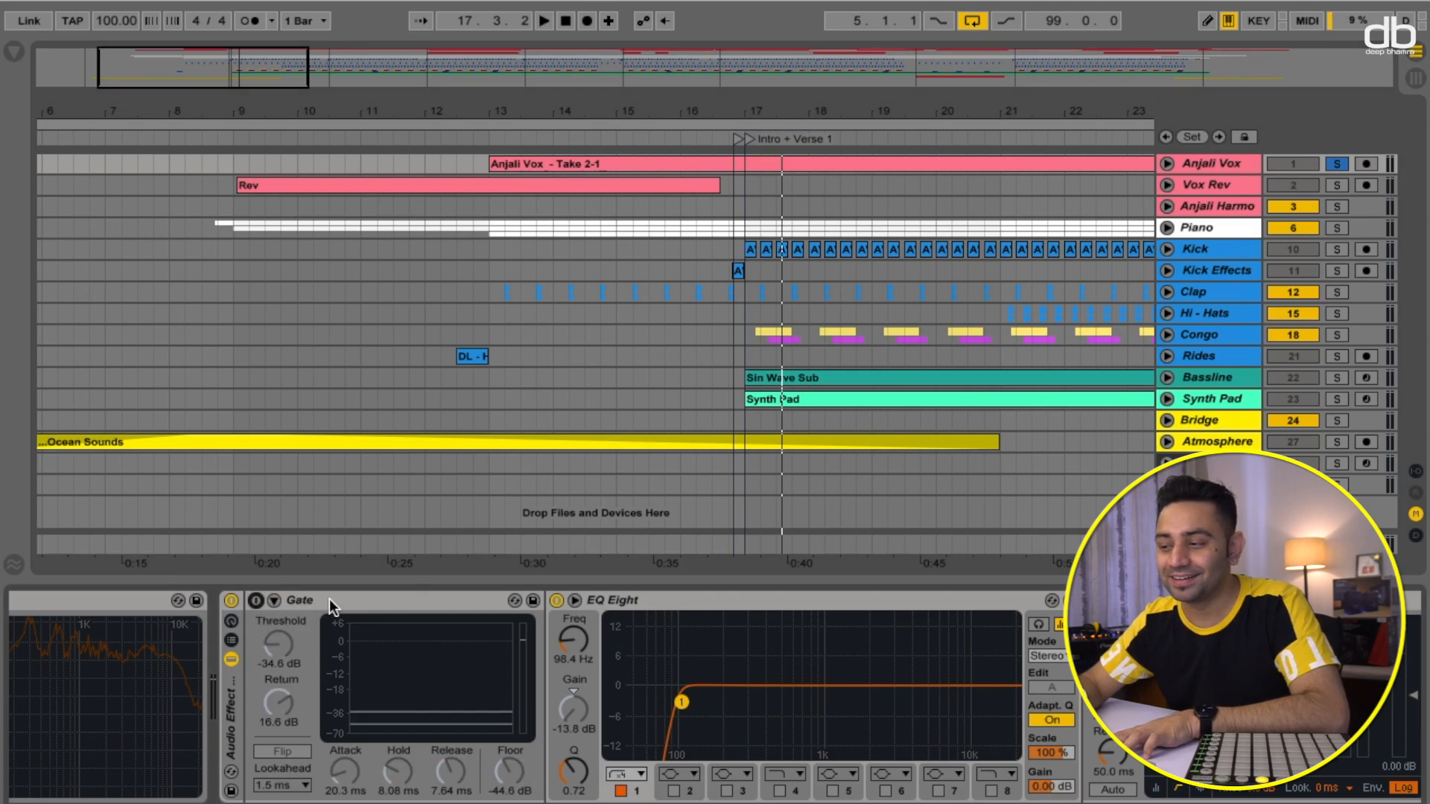
scroll(466, 626, "right", 9)
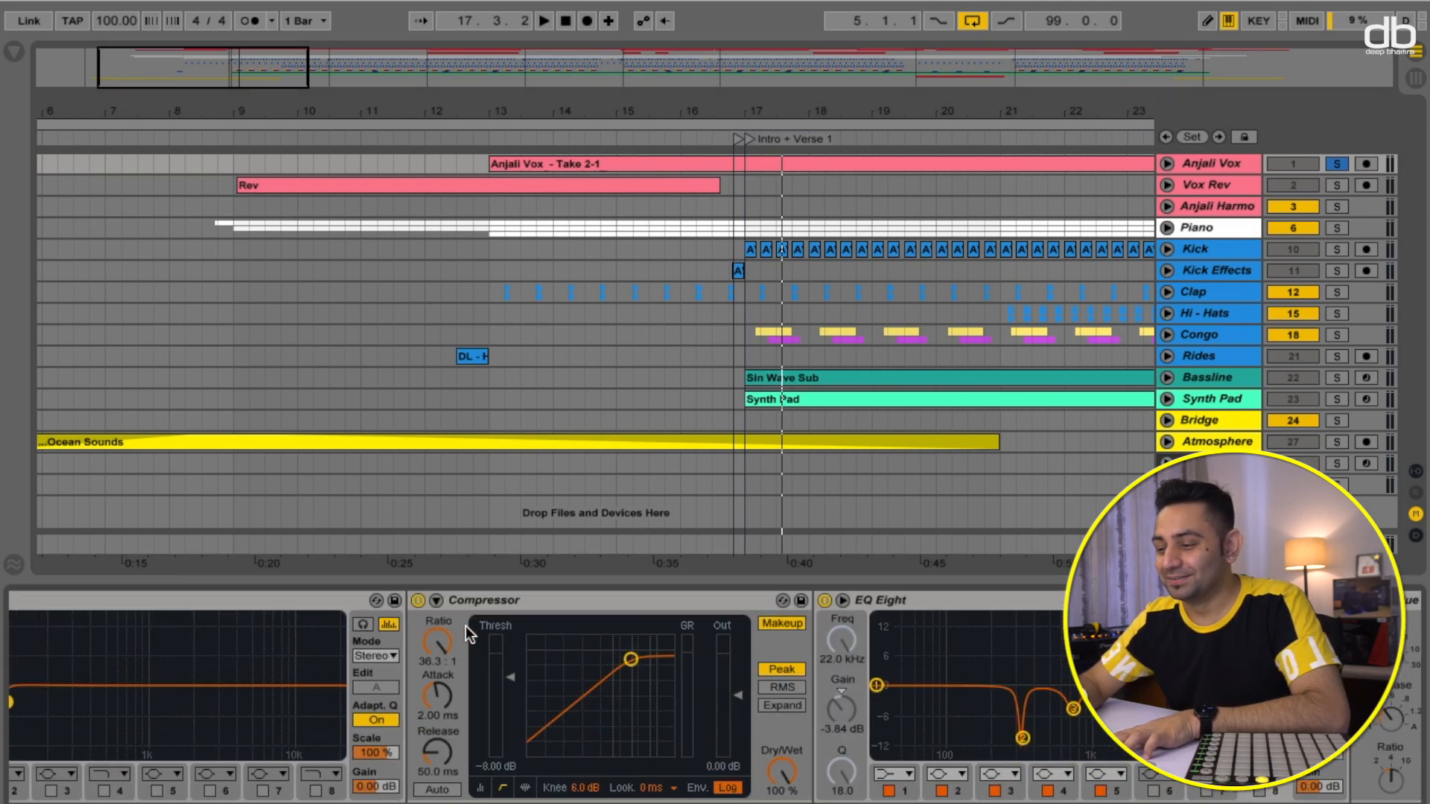
scroll(466, 626, "left", 12)
left_click(527, 600)
left_click(502, 659)
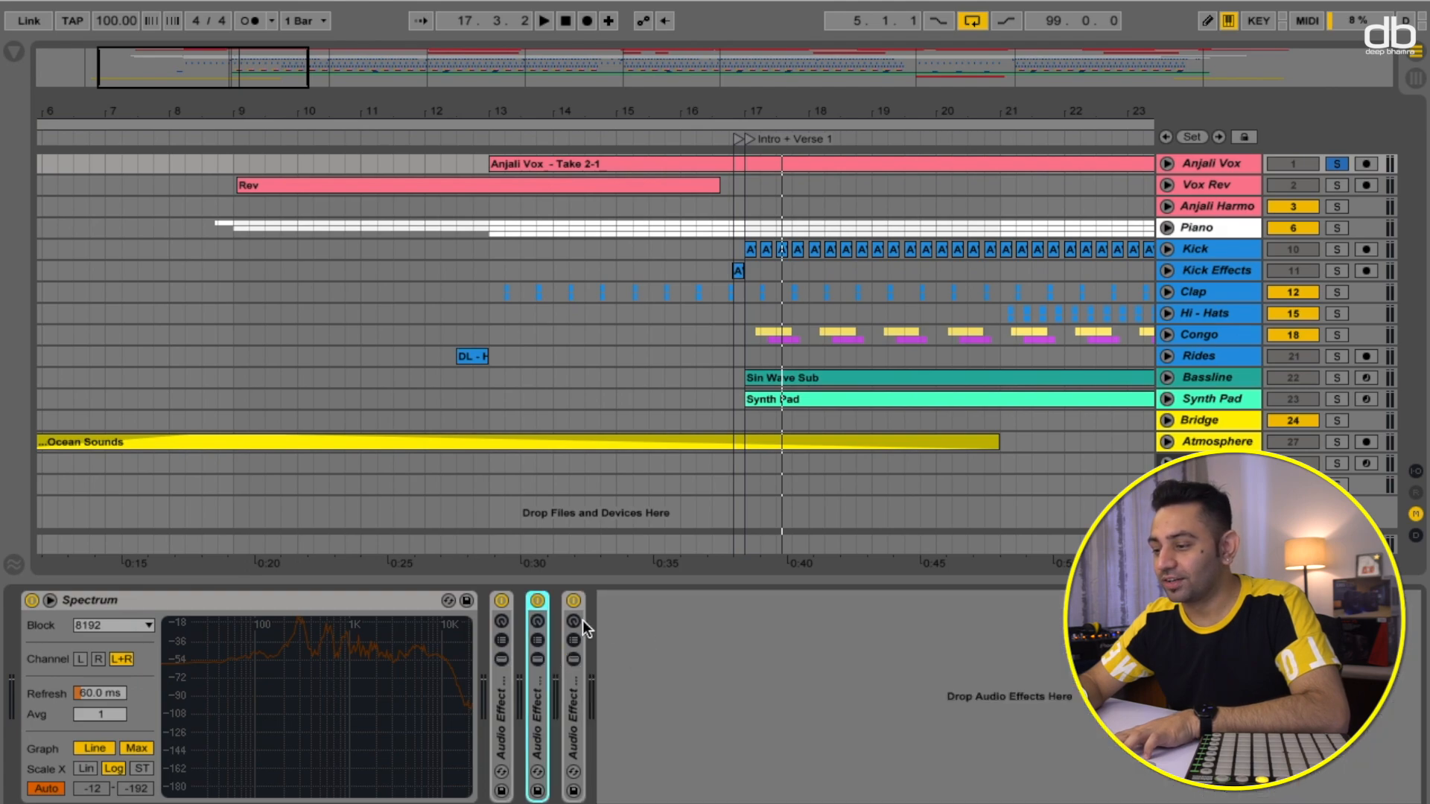
- Bypass the second and third audio effect racks, then reopen the first rack's device chain
left_click(538, 601)
left_click(575, 601)
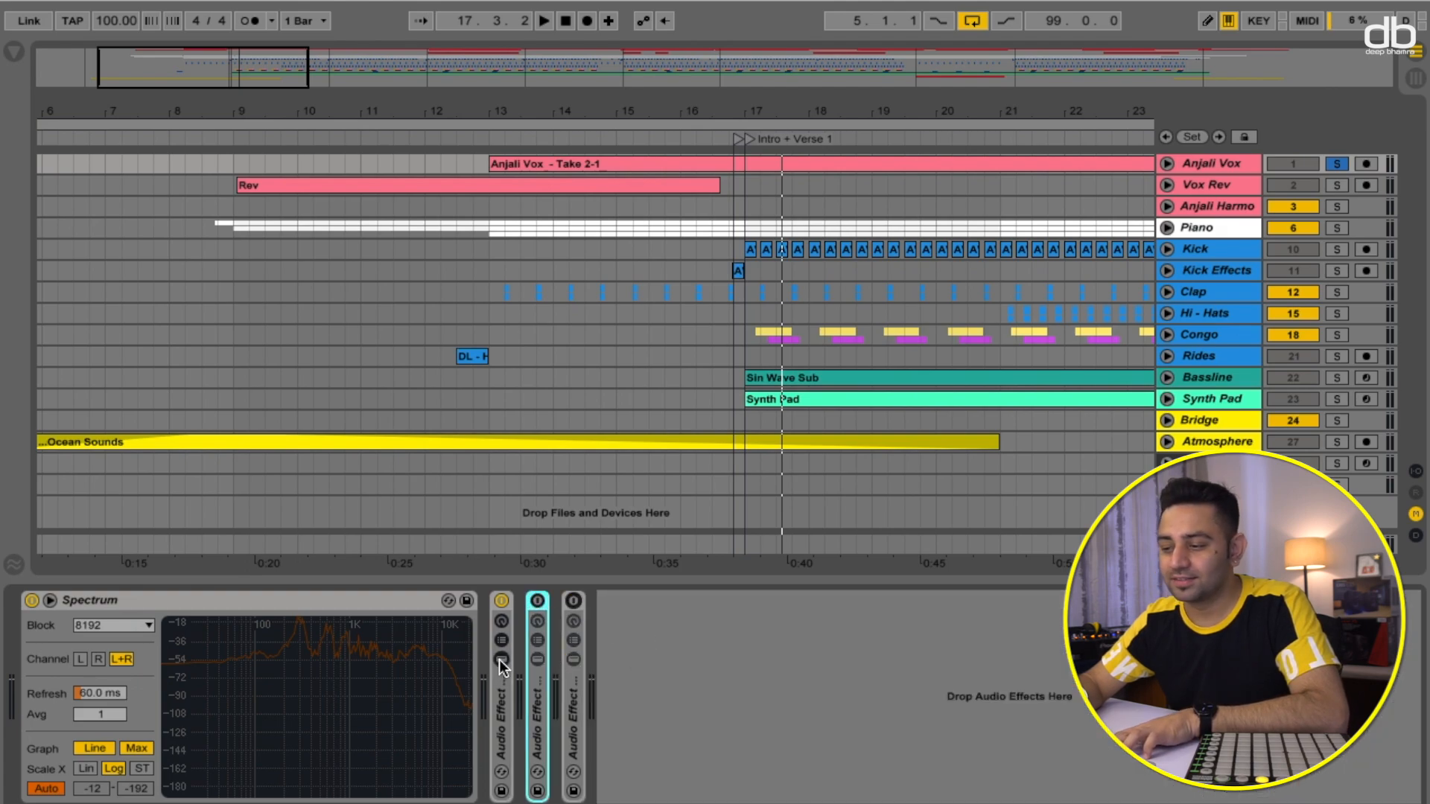
left_click(502, 659)
scroll(644, 654, "right", 4)
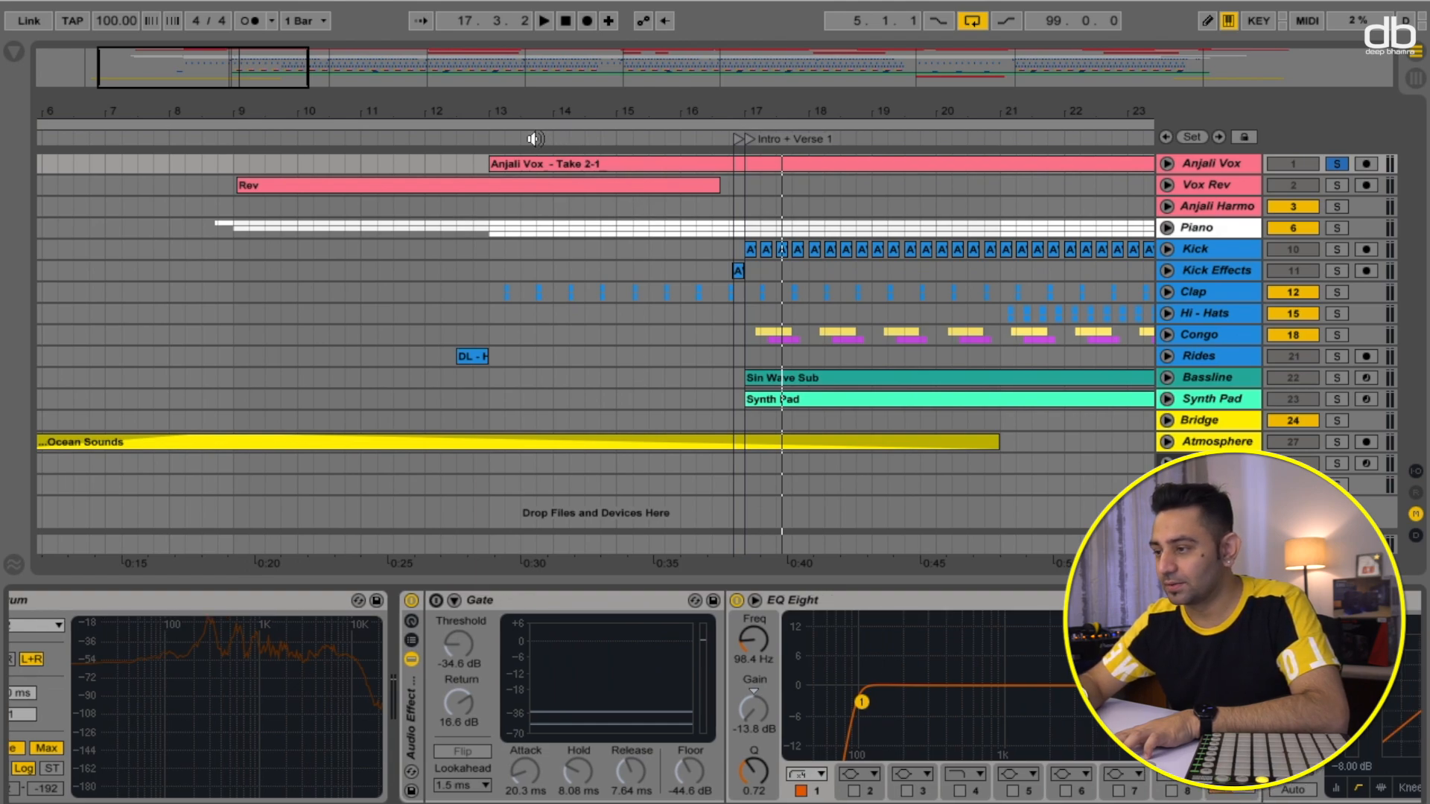
- Audition the soloed vocal from around bar 17, then stop playback
left_click(611, 140)
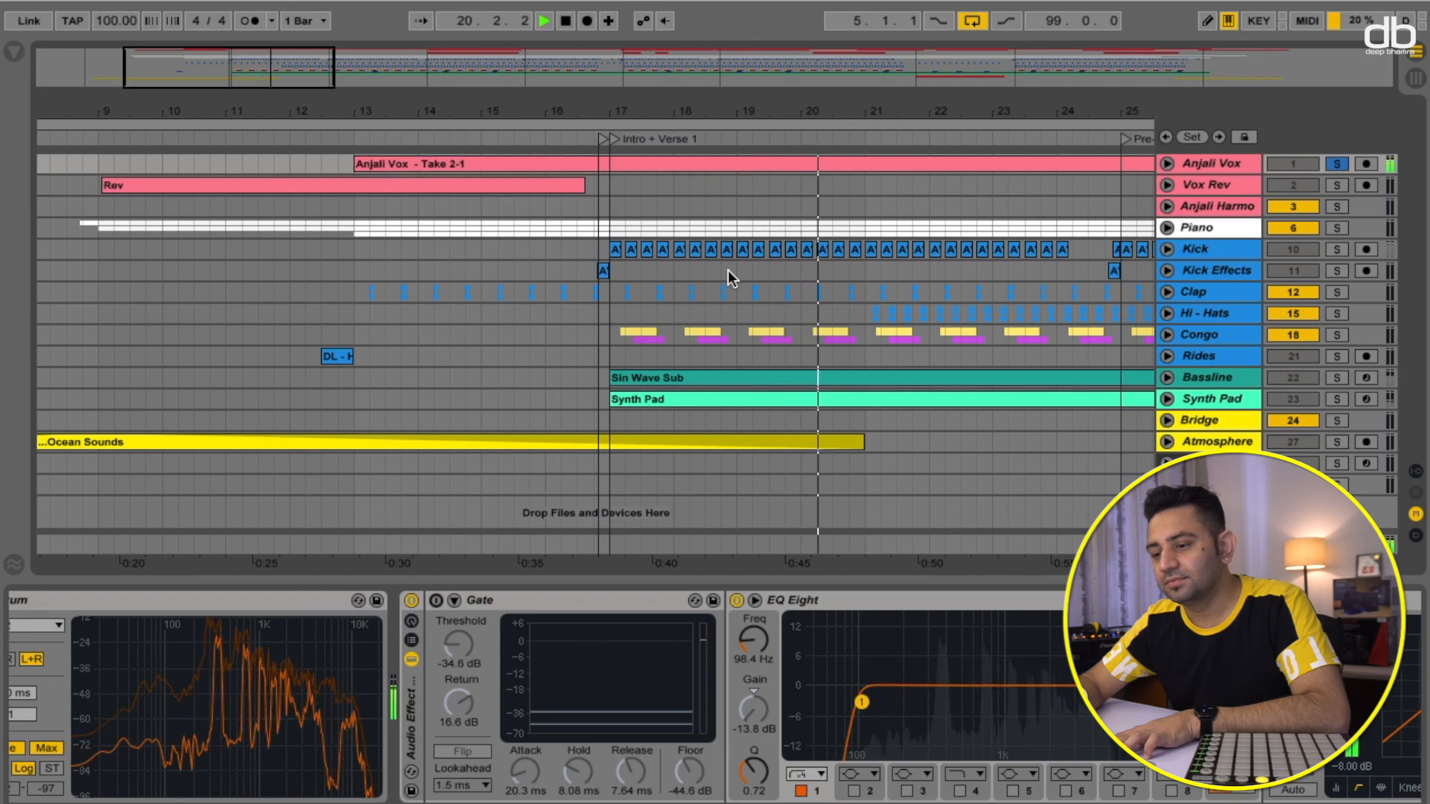
key("space")
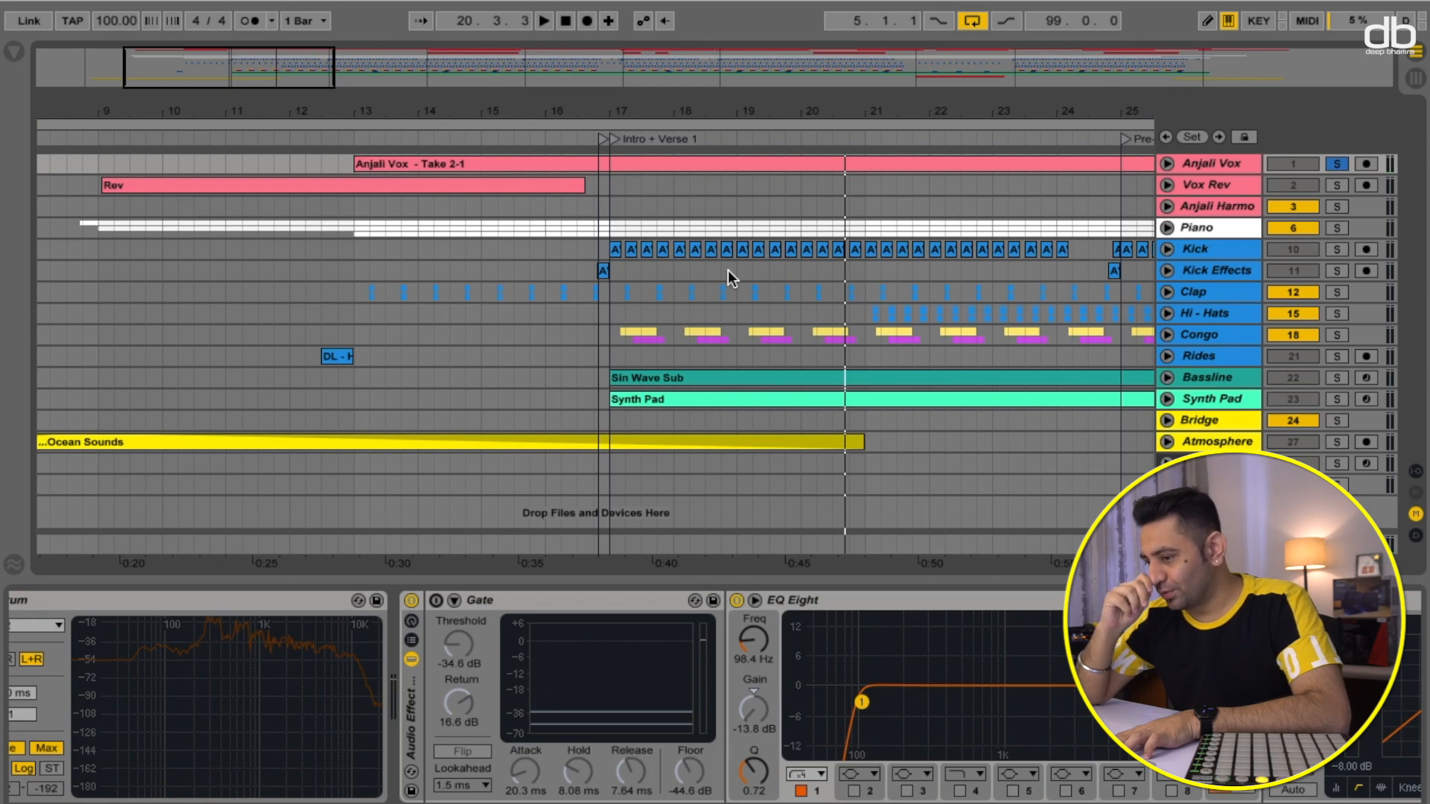
- Re-enable the Gate and audition the vocal from bar 13 and again near bar 16, then stop
left_click(436, 599)
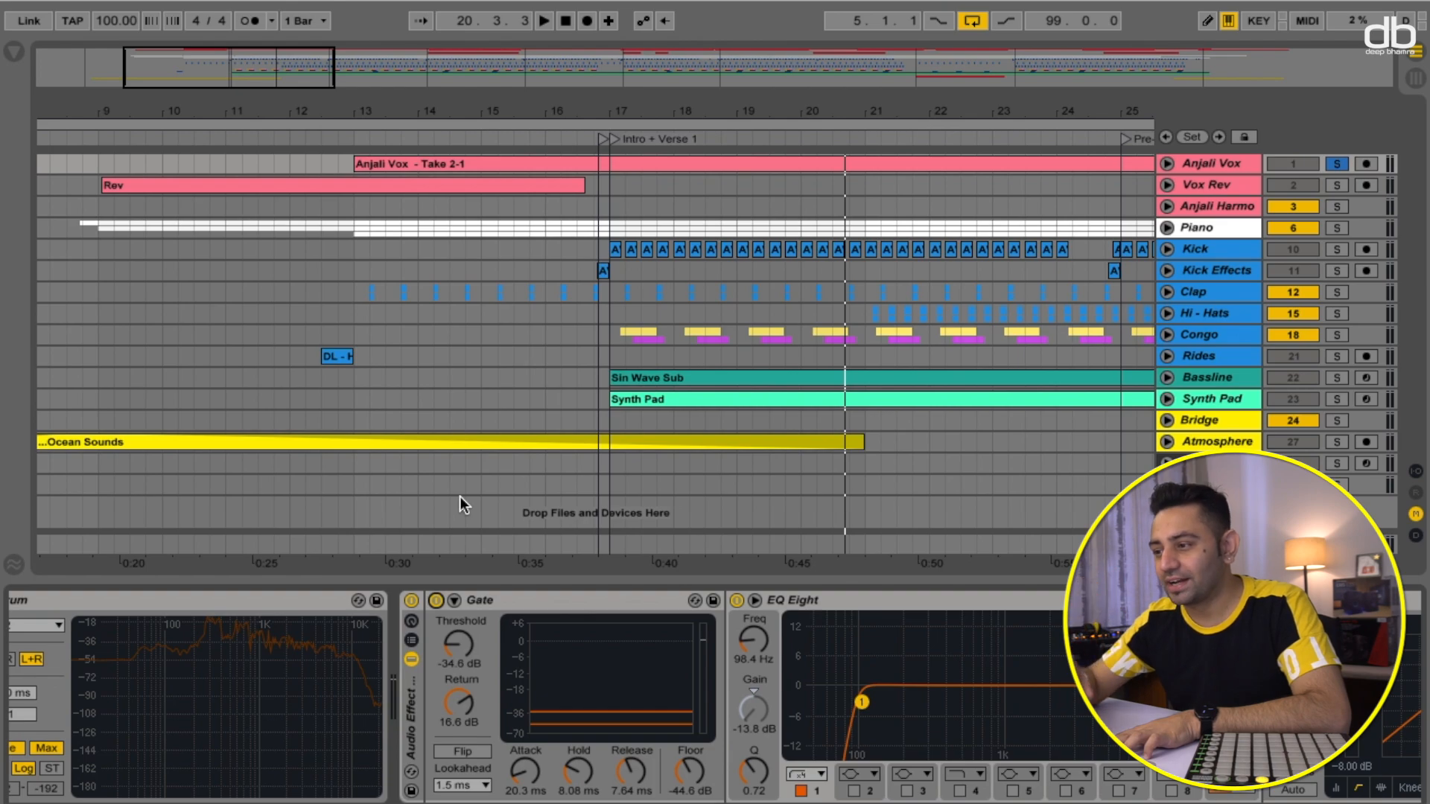
left_click(400, 139)
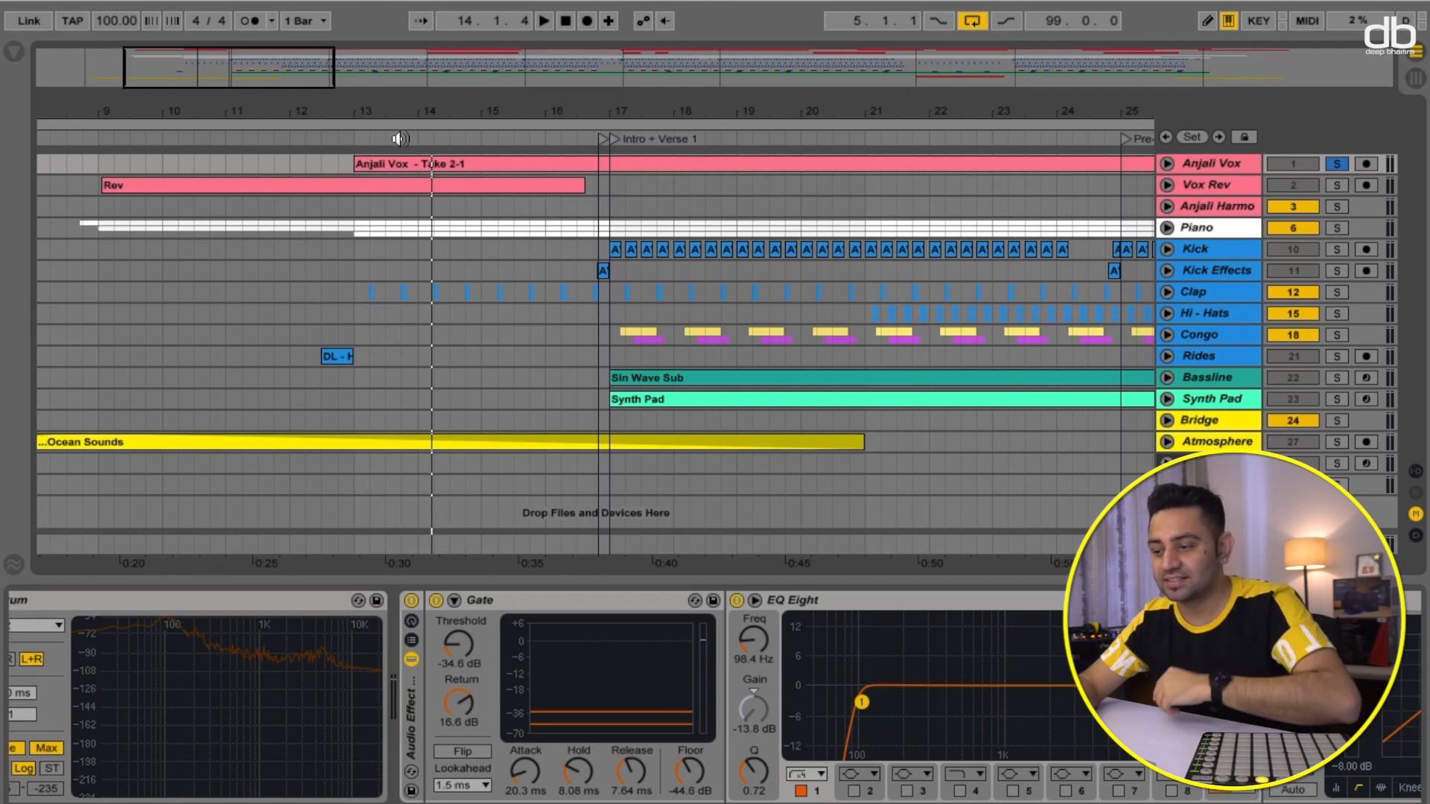
key("space")
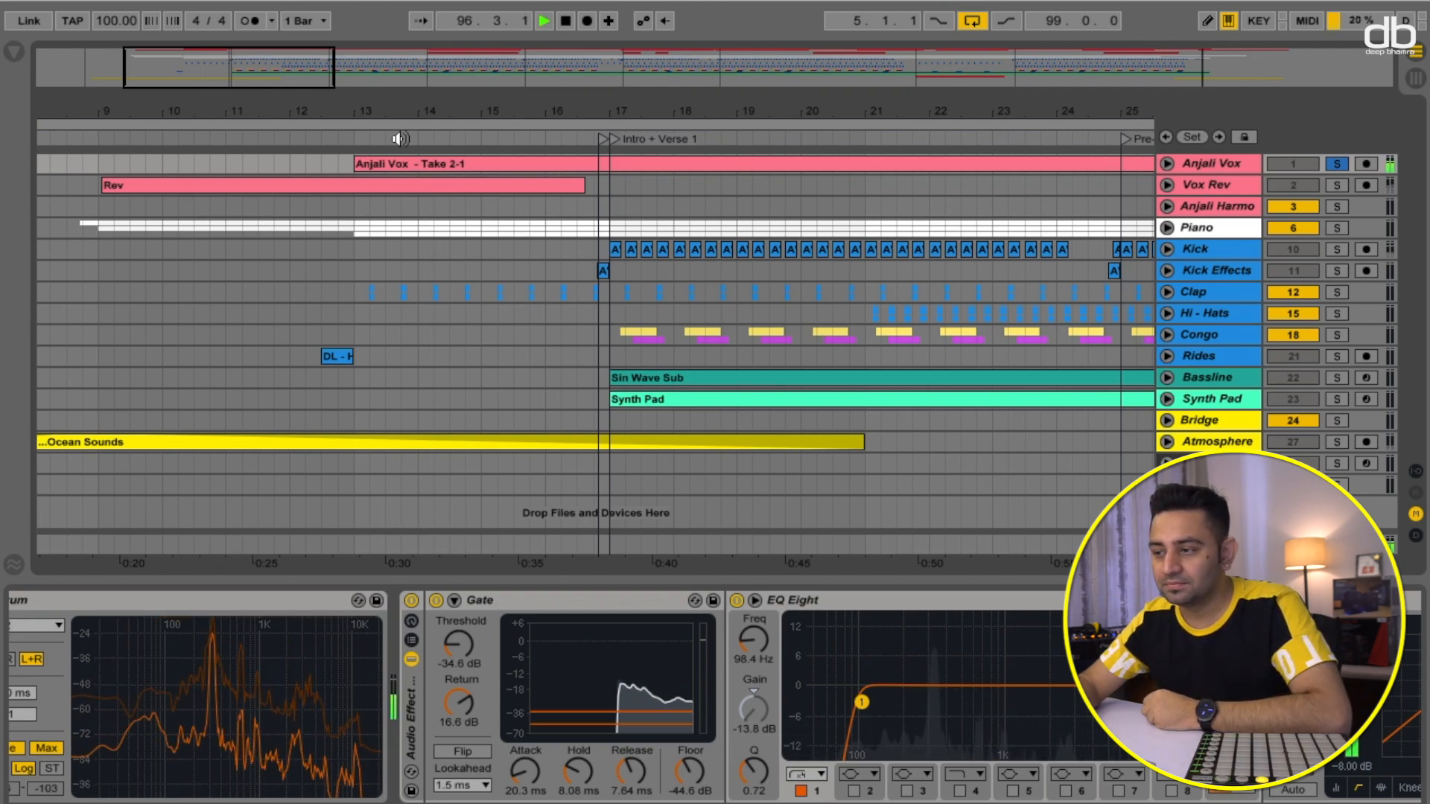
left_click(574, 140)
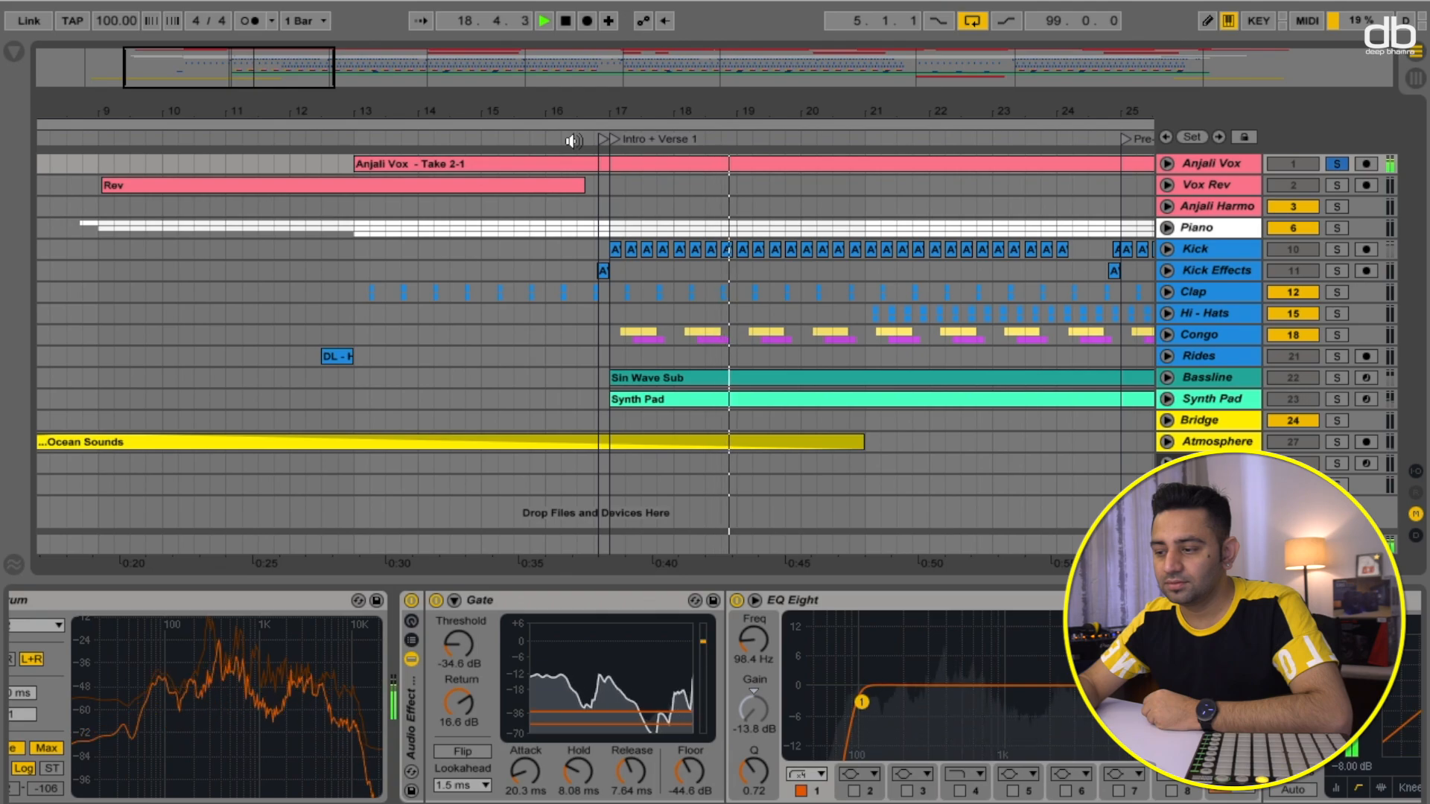
key("space")
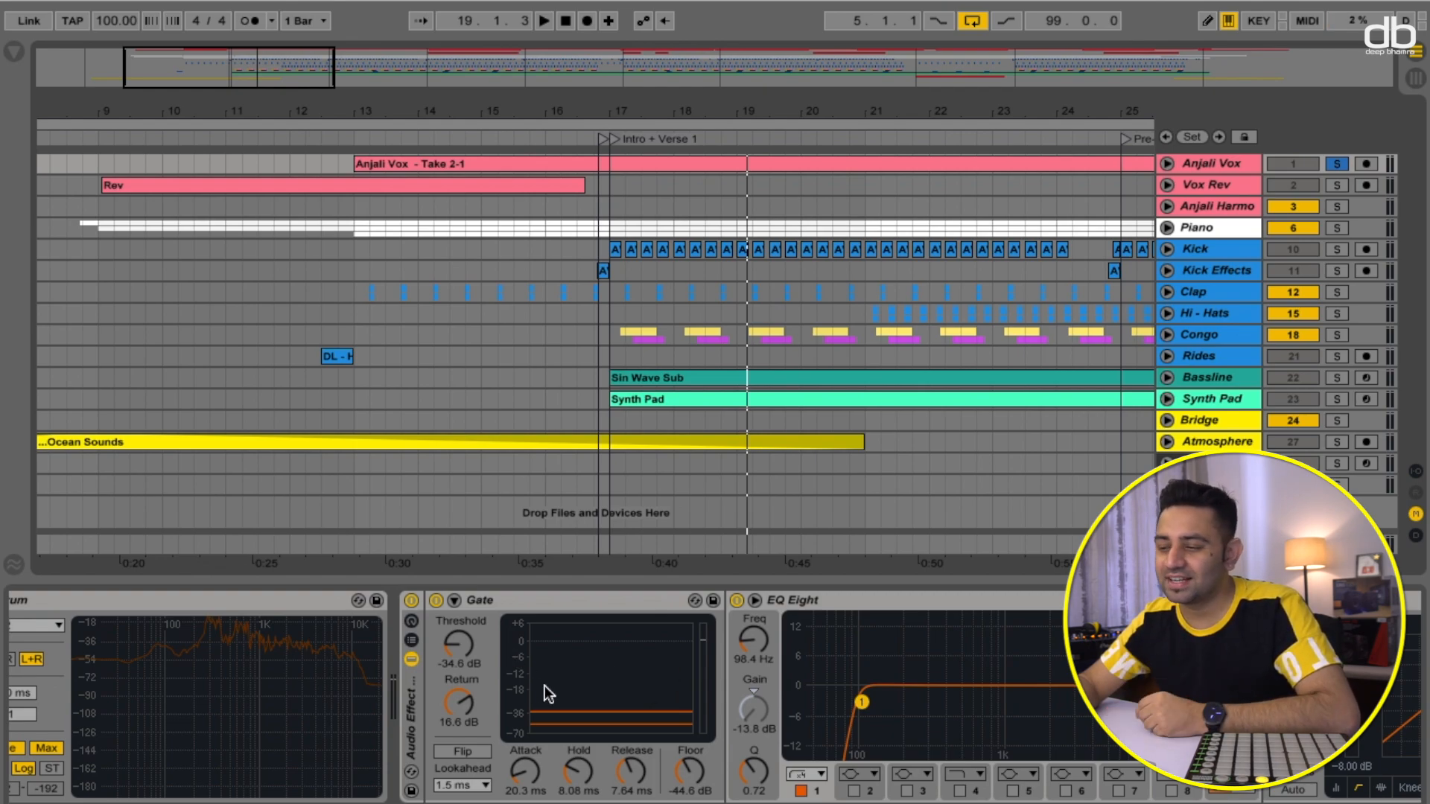
- Inspect the vocal chain's EQ Eight, Compressor and second EQ Eight devices
scroll(543, 685, "right", 5)
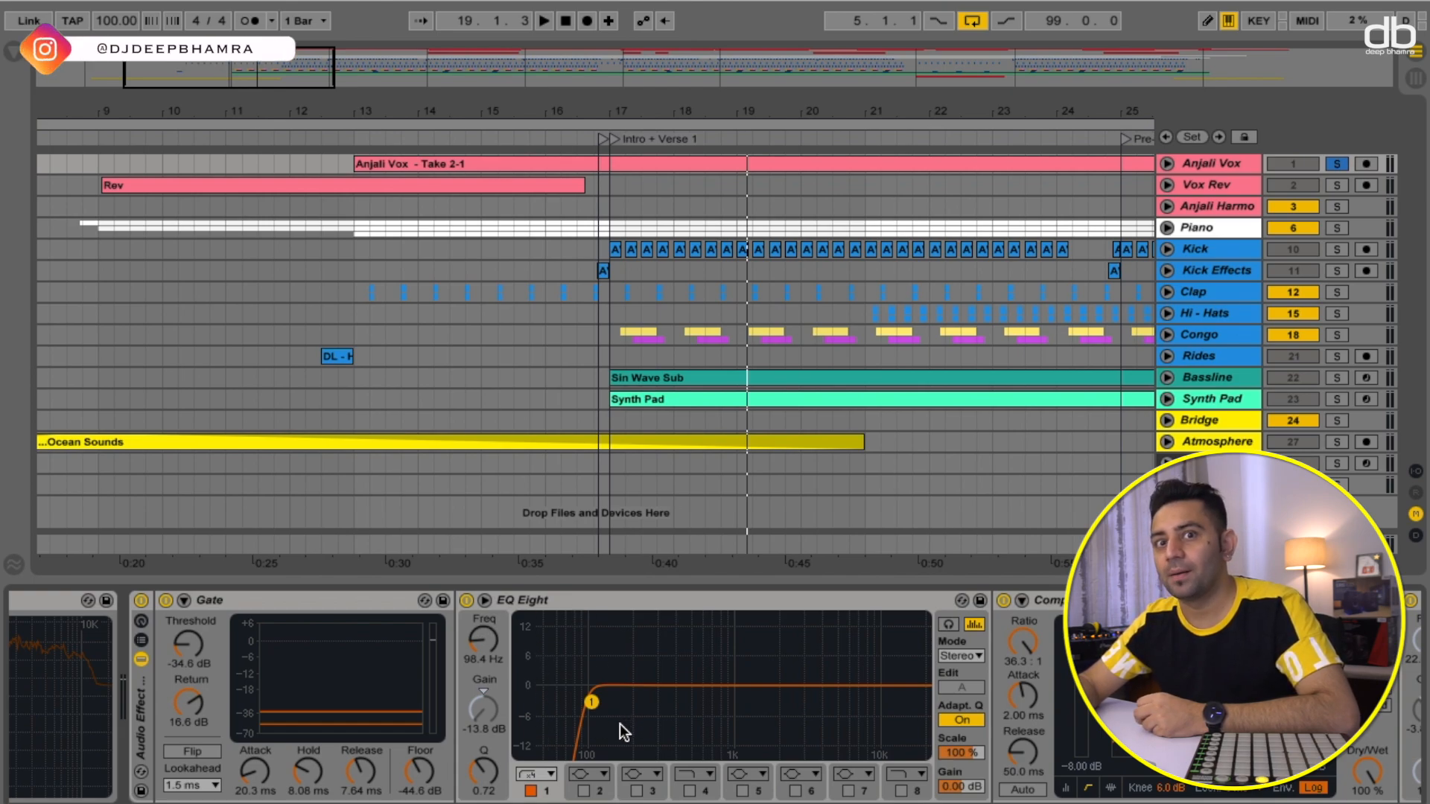
scroll(621, 721, "right", 1)
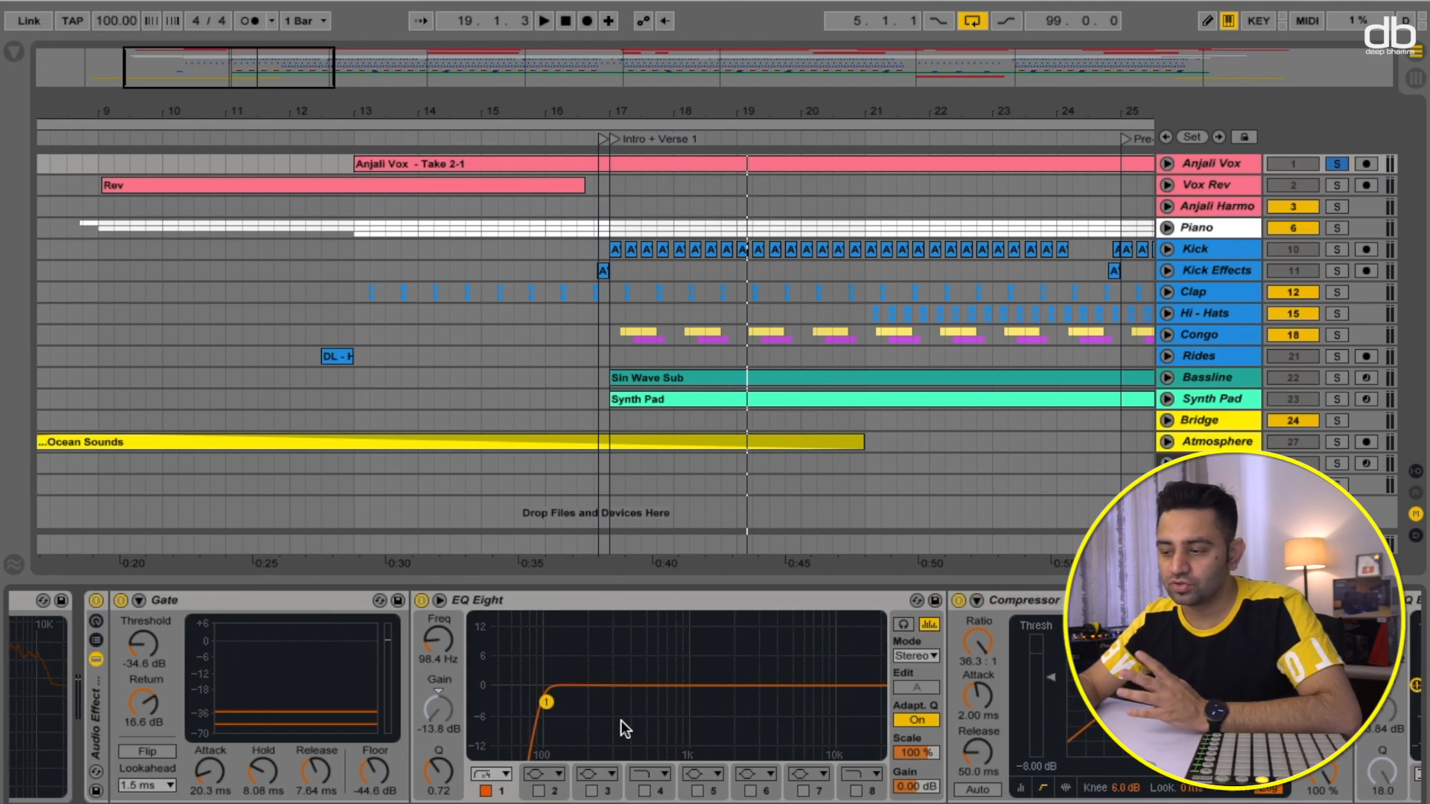
scroll(622, 722, "right", 1)
scroll(574, 718, "right", 5)
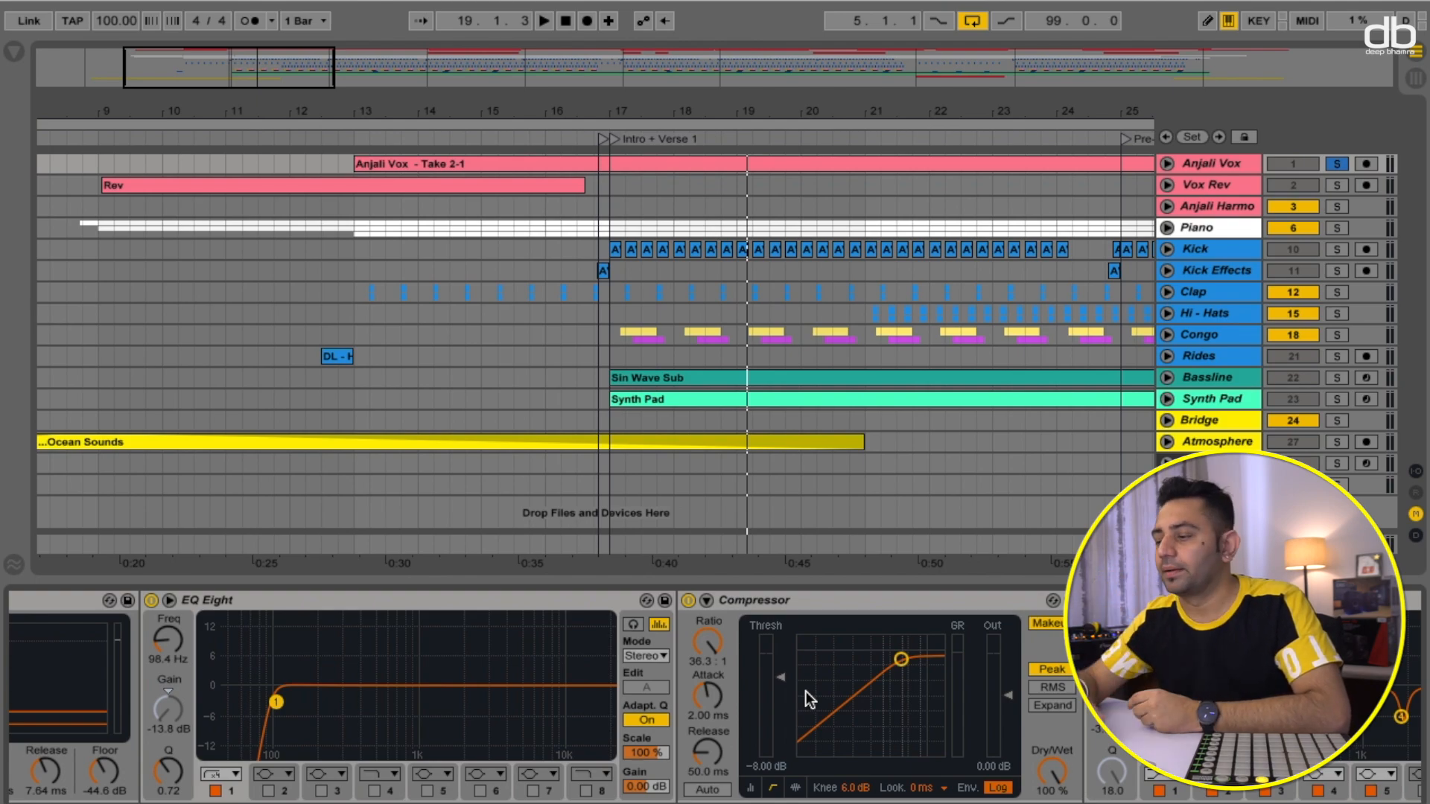
scroll(917, 763, "right", 5)
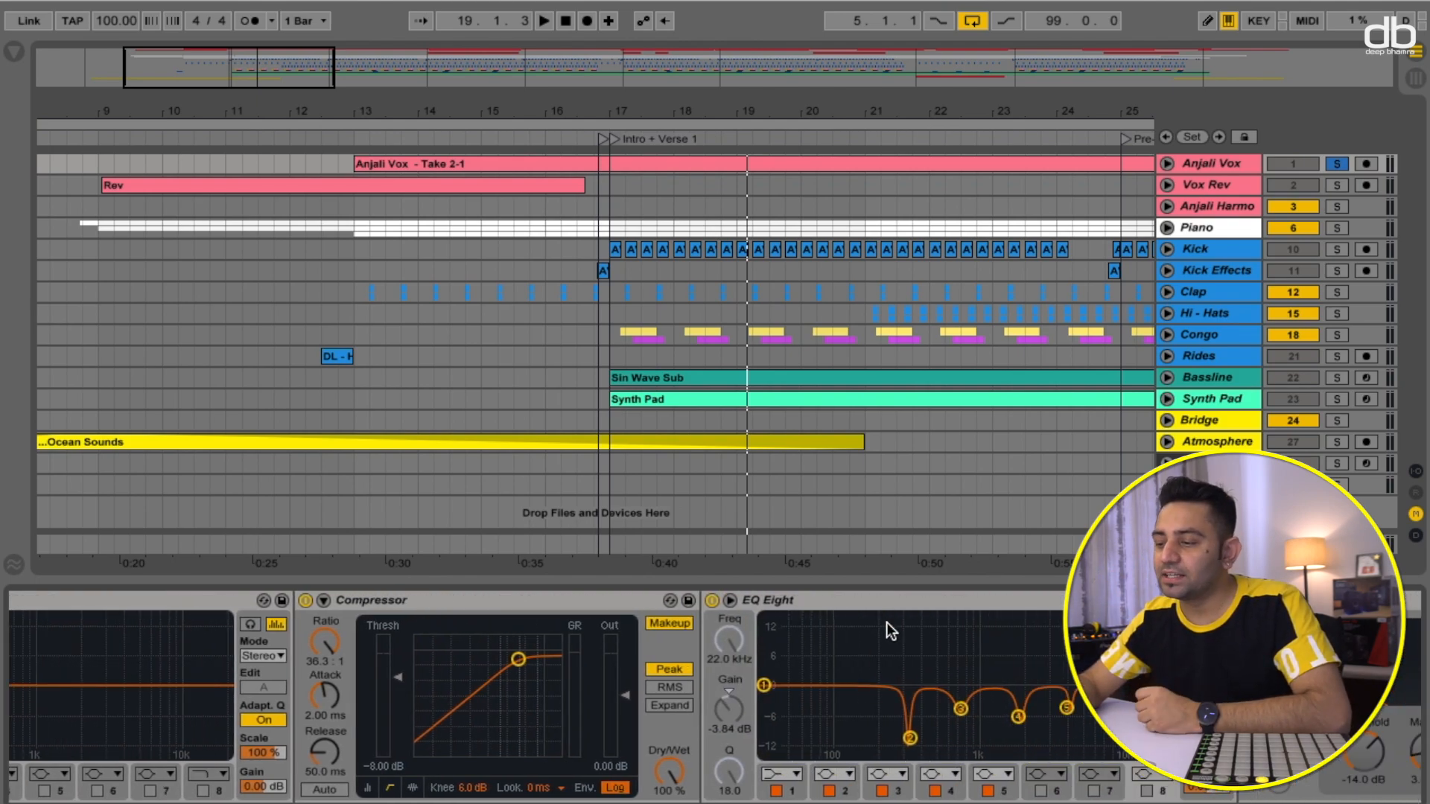
scroll(888, 636, "right", 3)
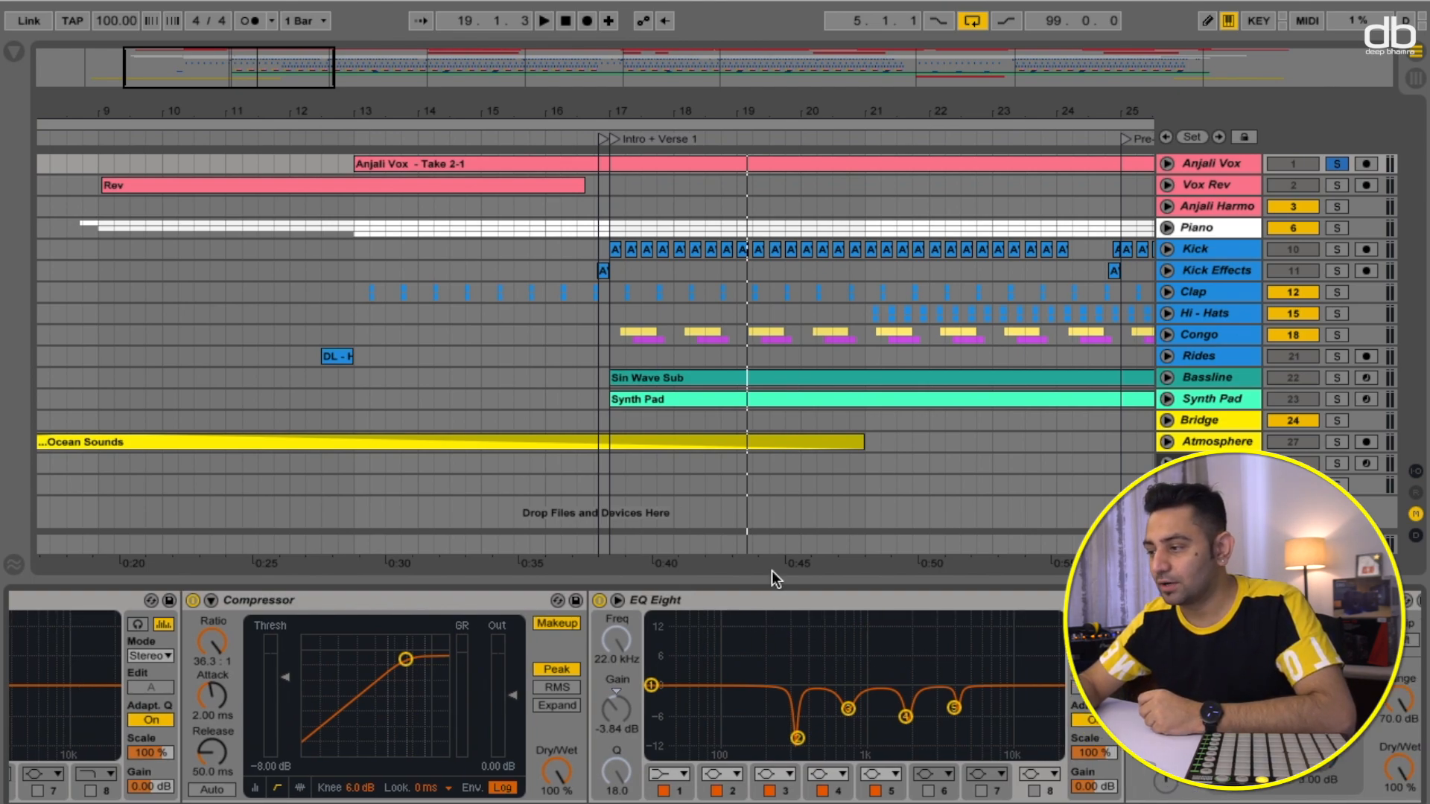
- Audition the vocal from the Intro + Verse 1 marker at bar 17, starting and stopping playback several times
key("space")
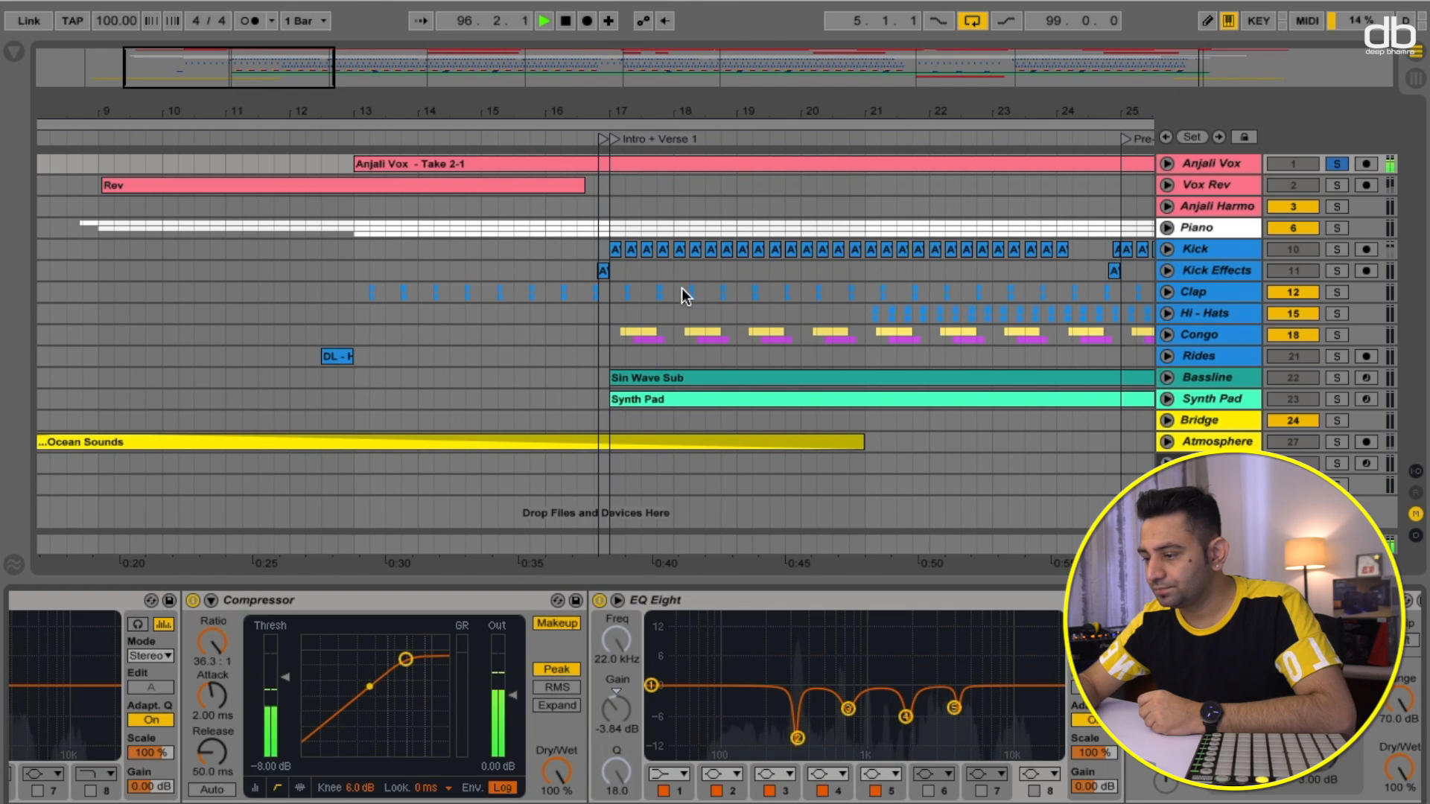
left_click(617, 141)
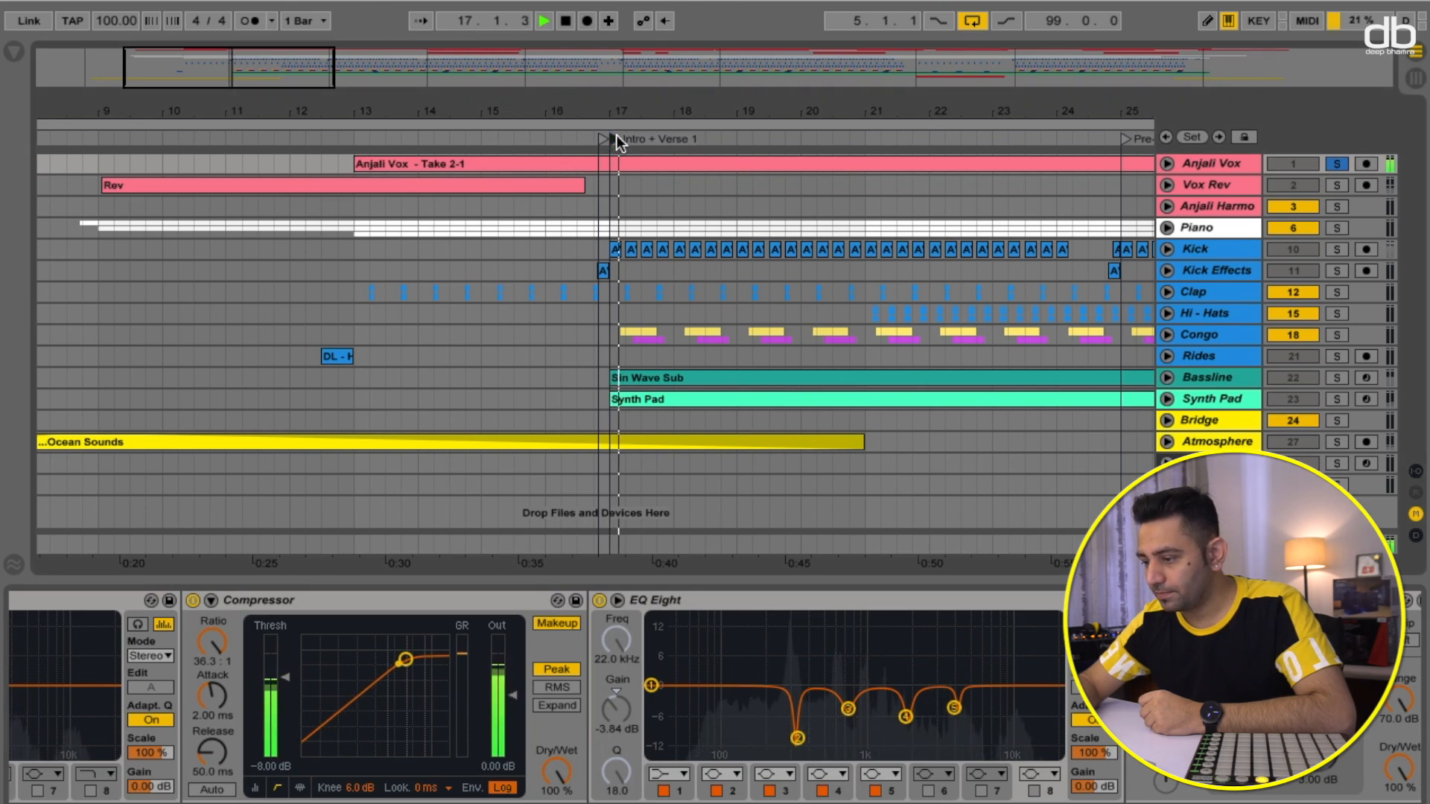
key("space")
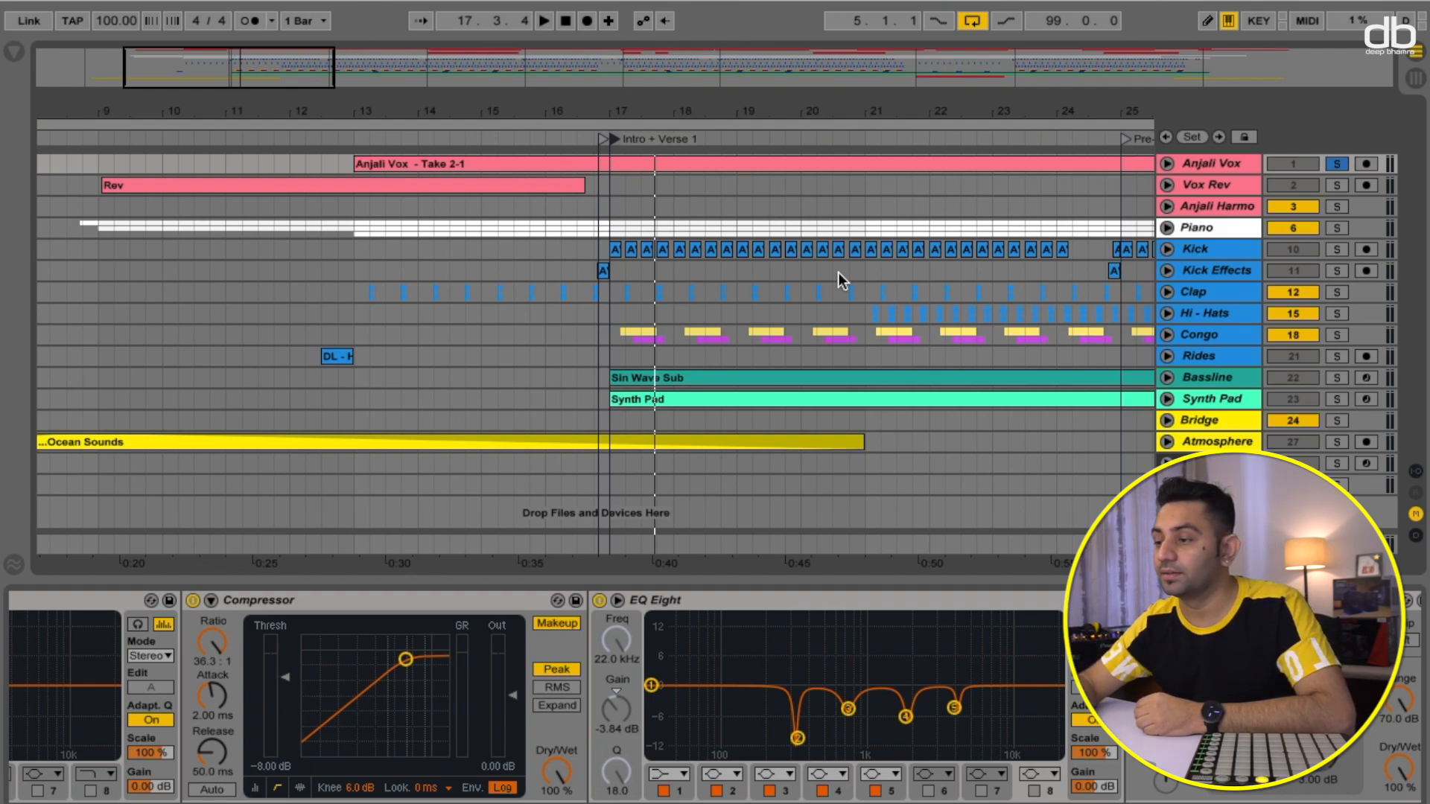
left_click(616, 138)
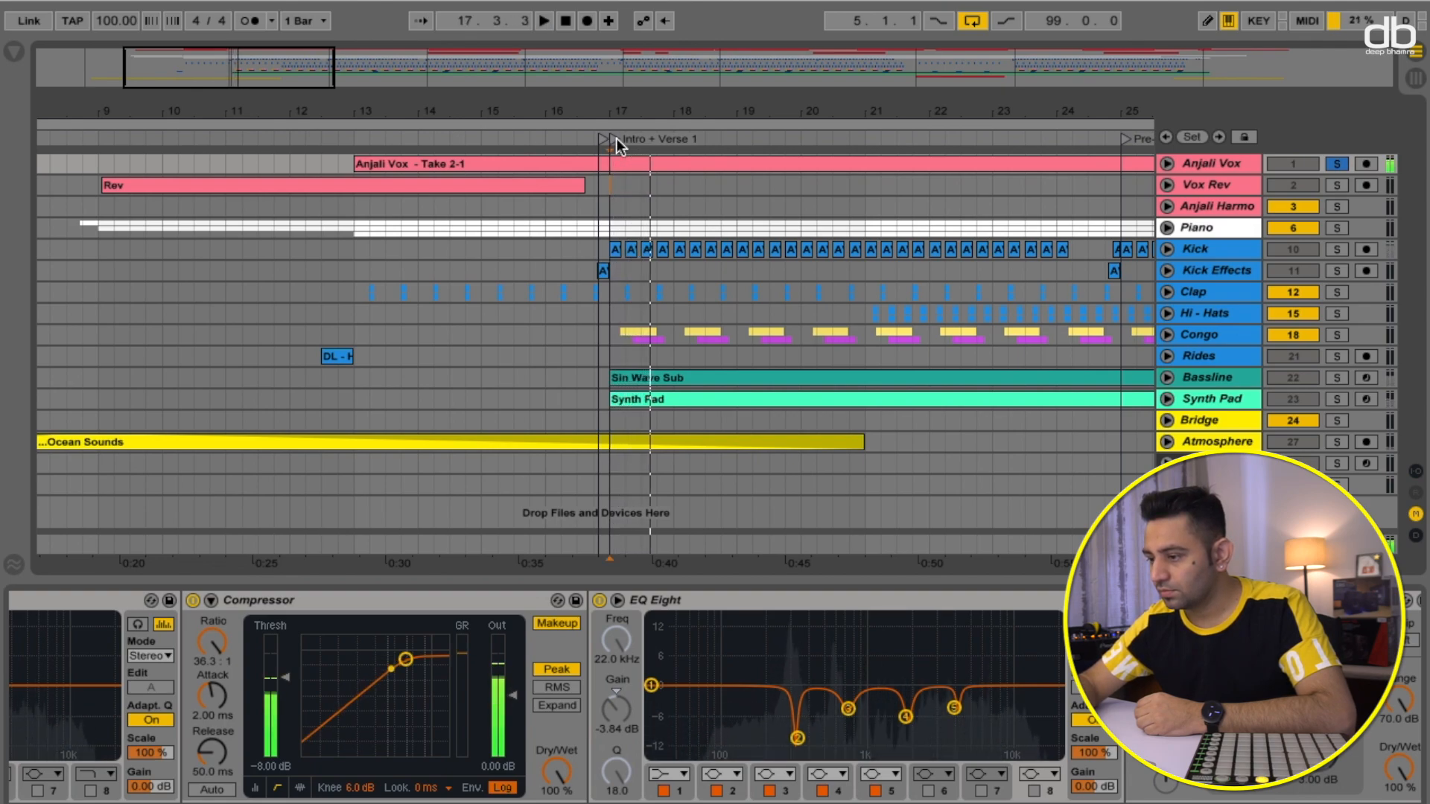
key("space")
key("space")
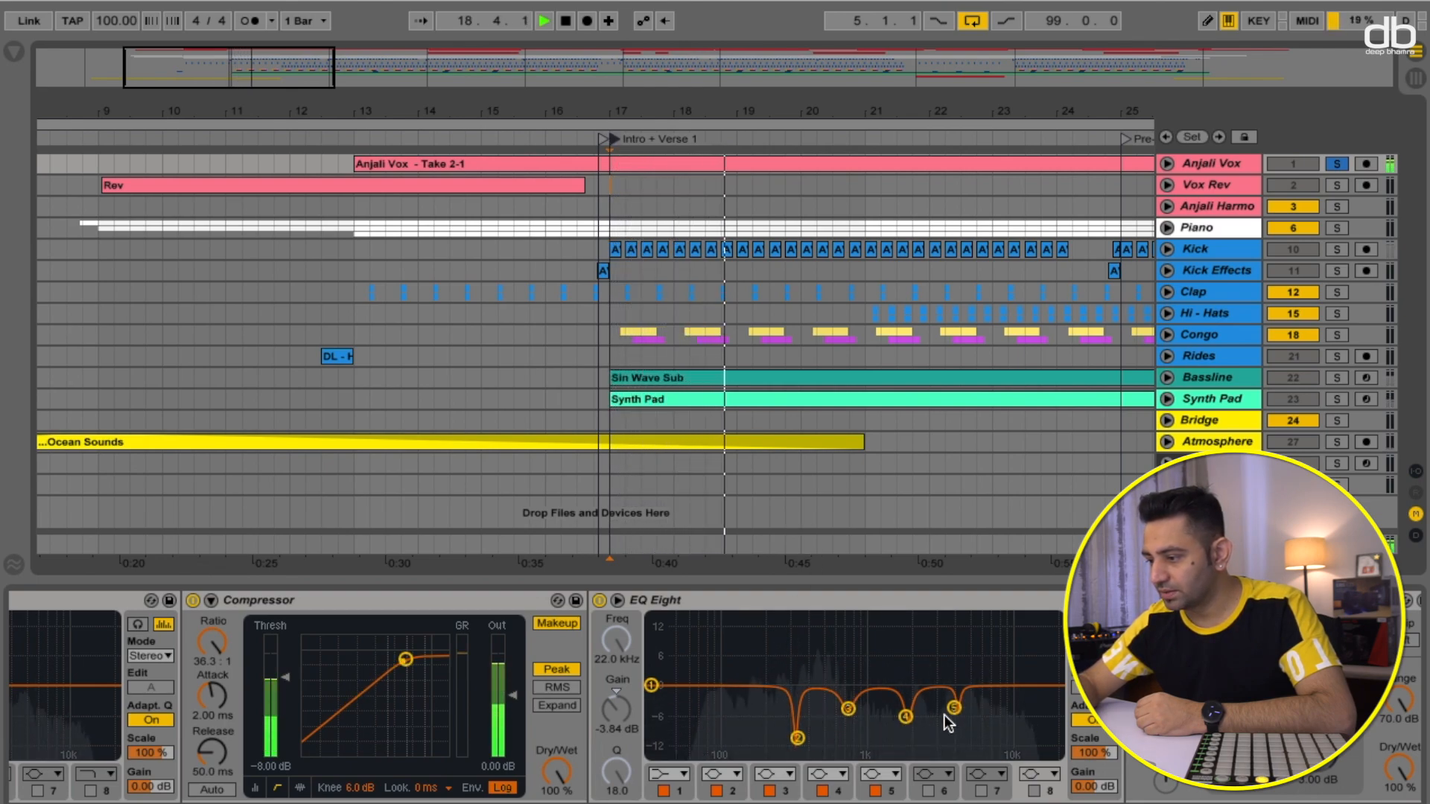
key("space")
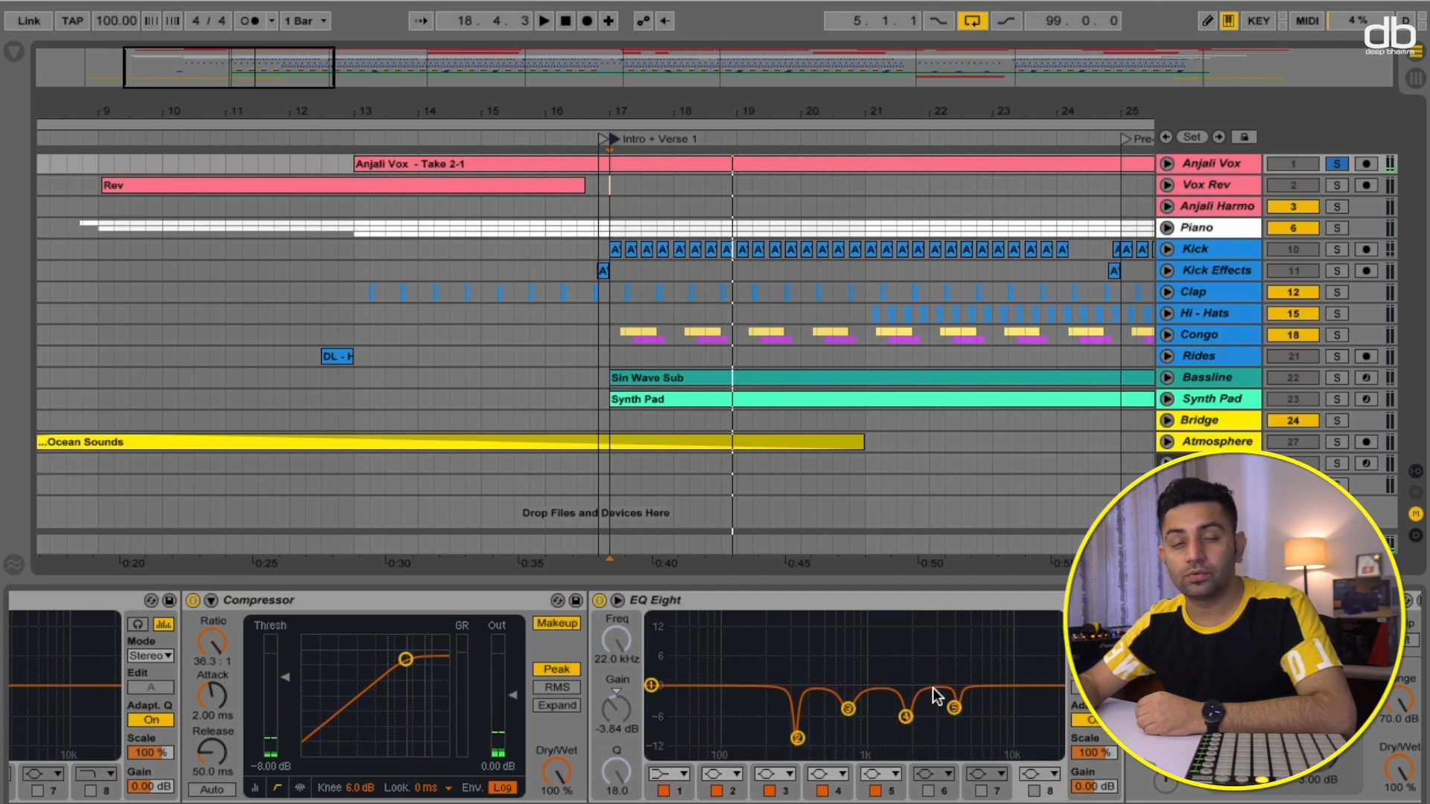
- Inspect the Glue Compressor, third EQ Eight and De-esser devices further along the vocal chain
scroll(926, 686, "right", 6)
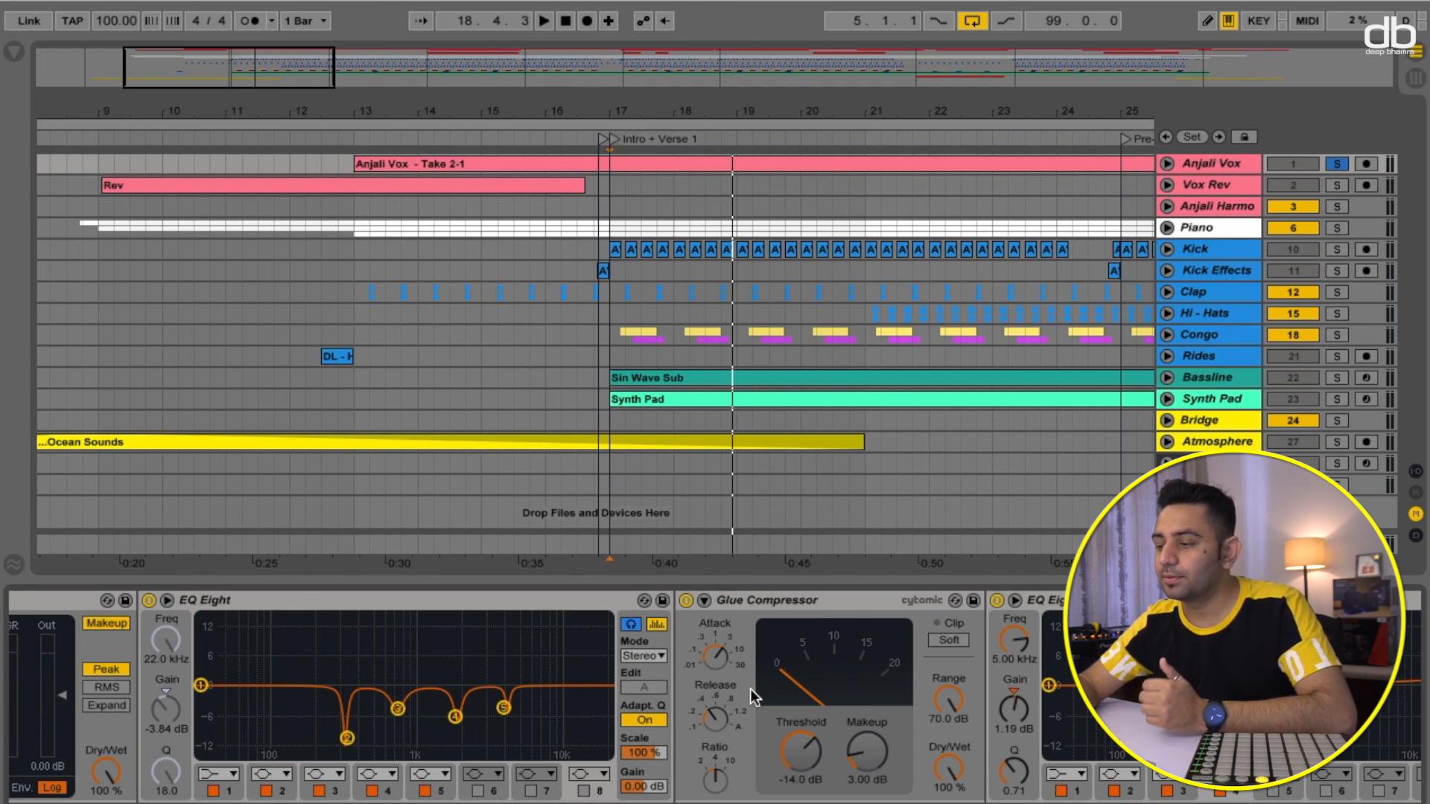
scroll(803, 687, "right", 4)
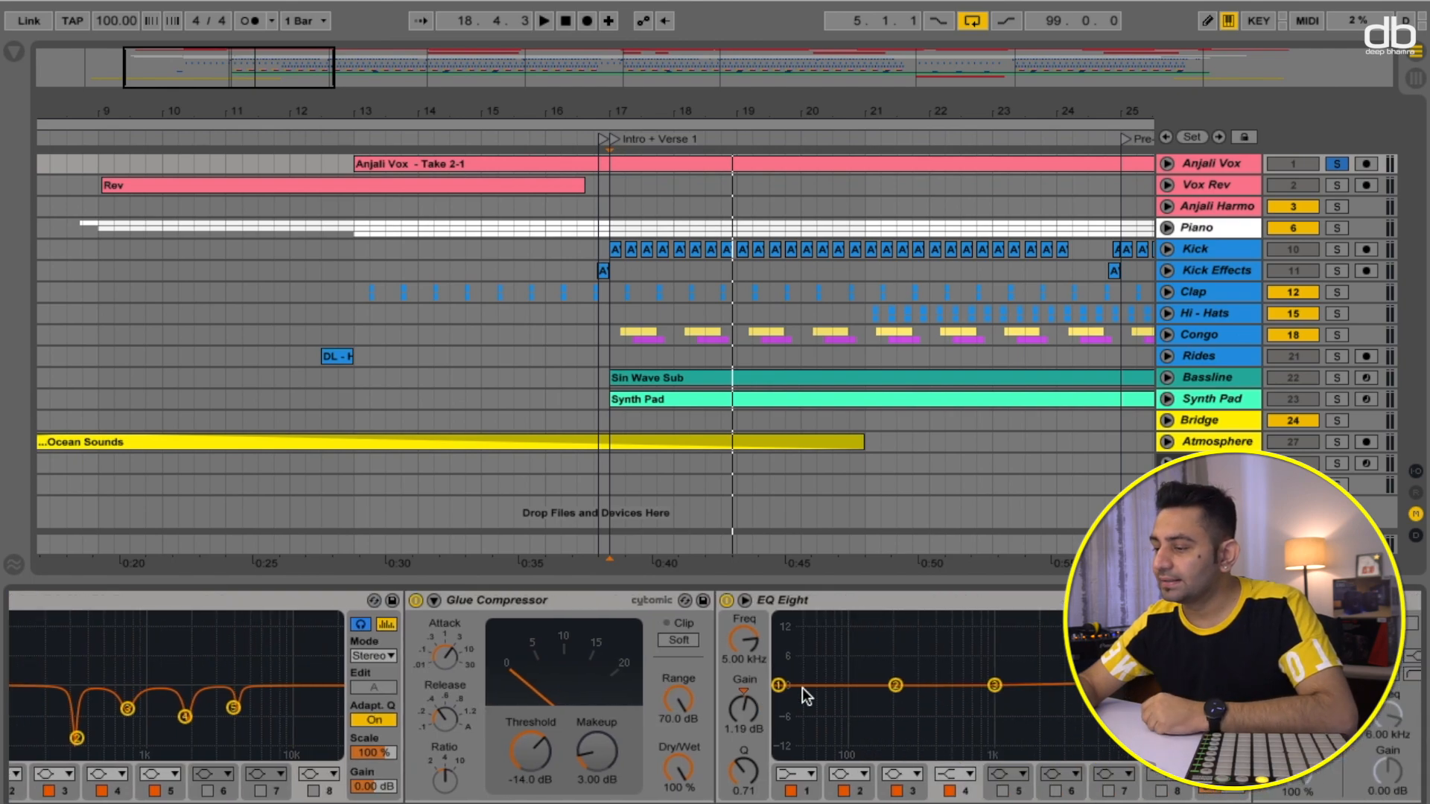
scroll(802, 687, "right", 3)
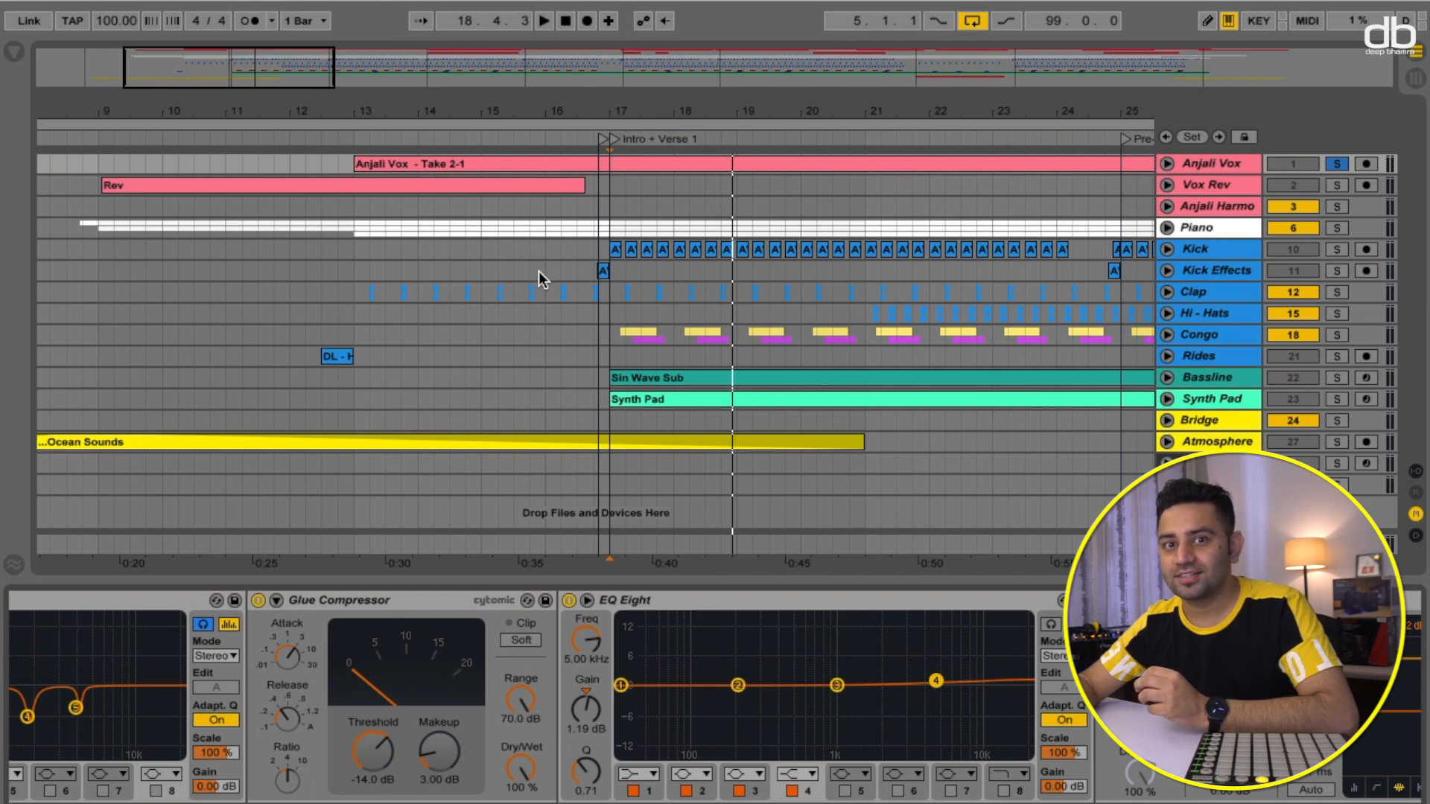
scroll(909, 641, "right", 4)
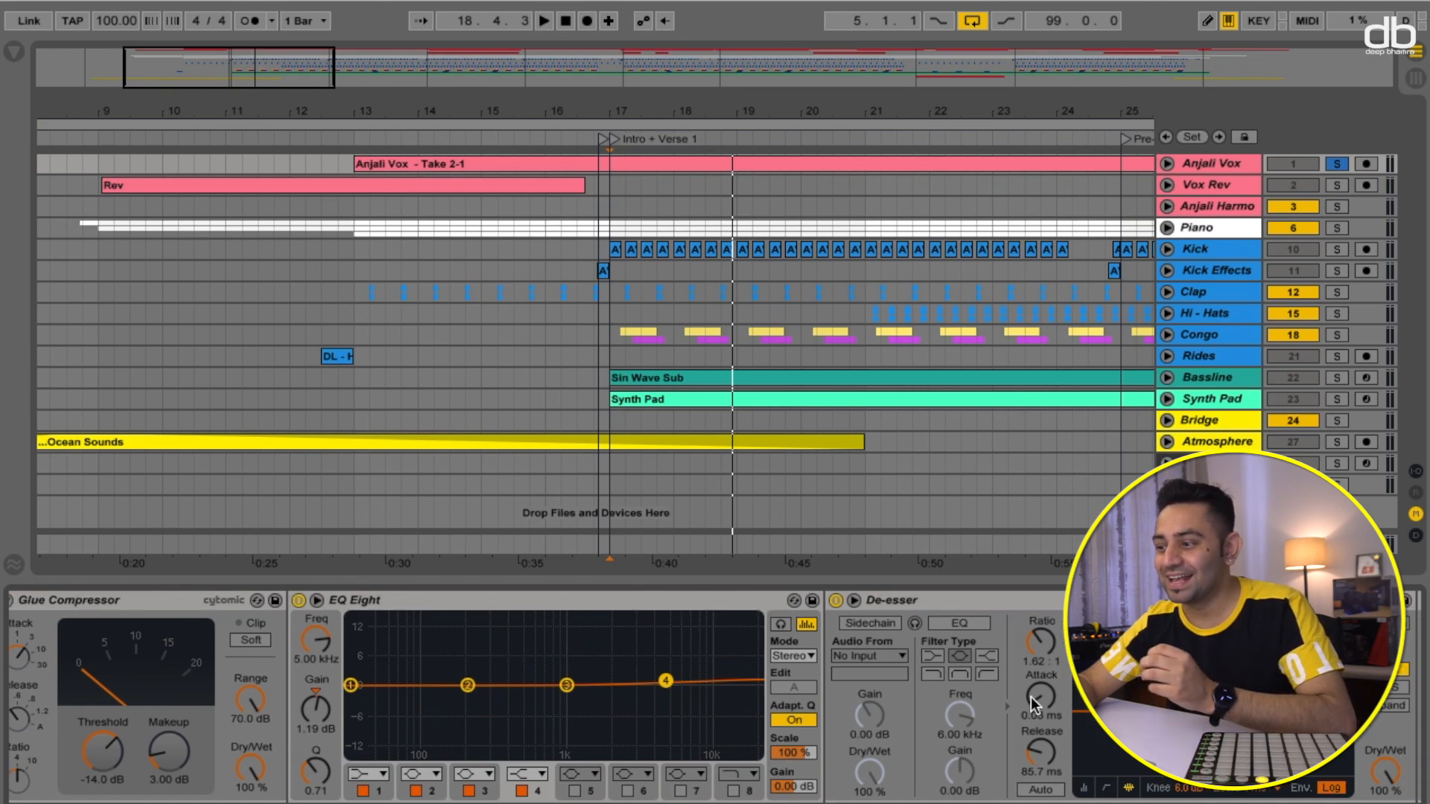
scroll(1031, 698, "right", 4)
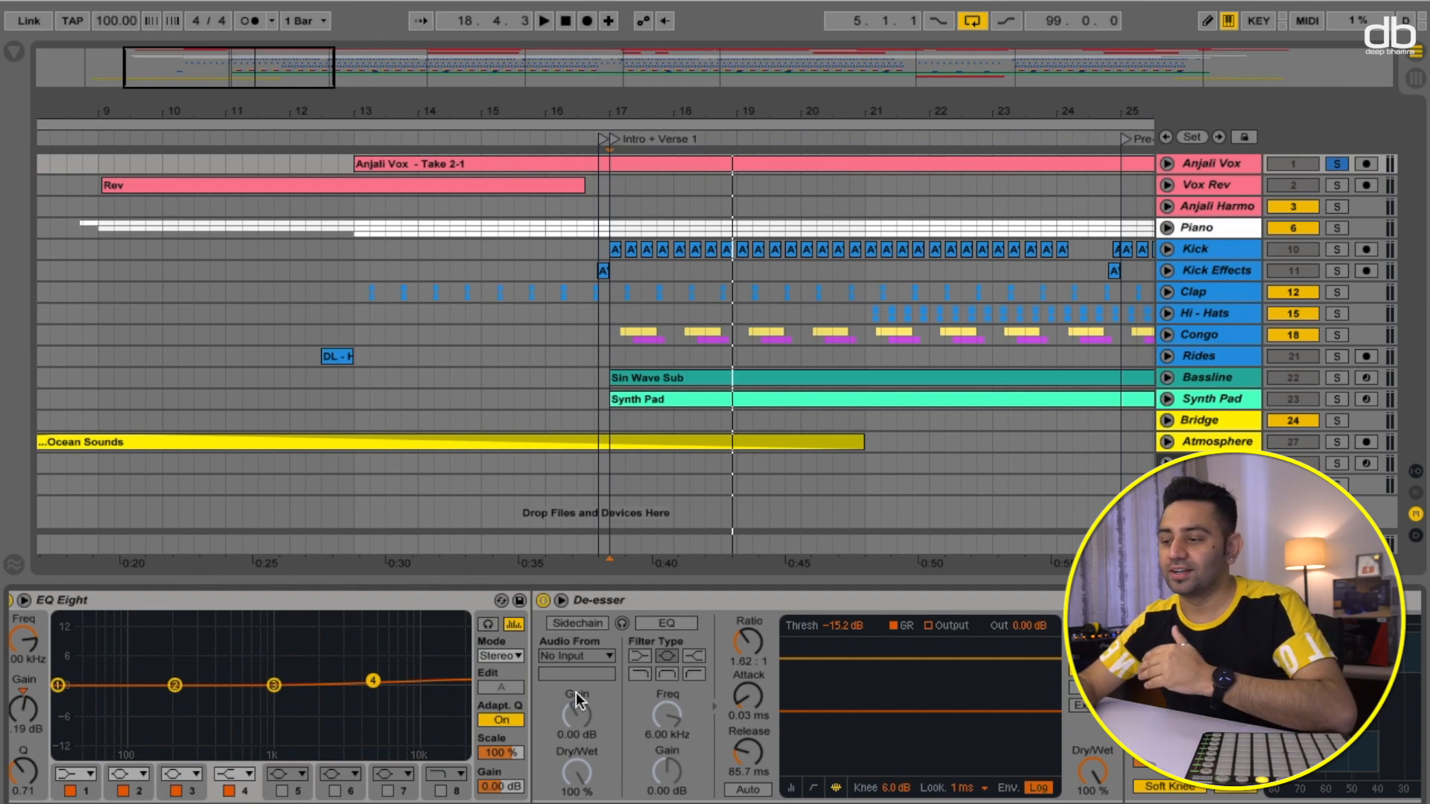
- Audition the vocal through the De-esser around bar 17, stop playback, and move on to the Multiband Dynamics device
left_click(636, 140)
left_click(543, 600)
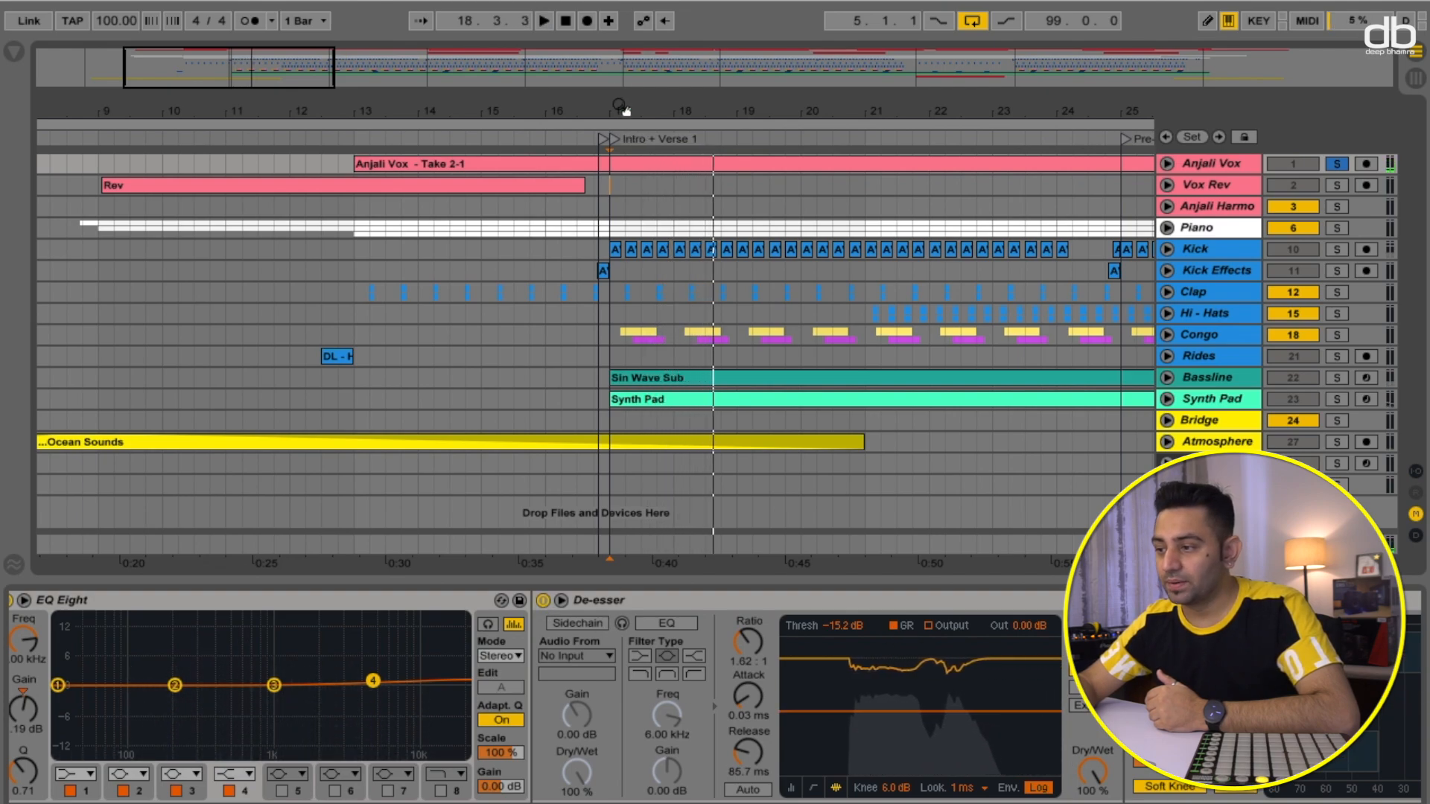
left_click(645, 137)
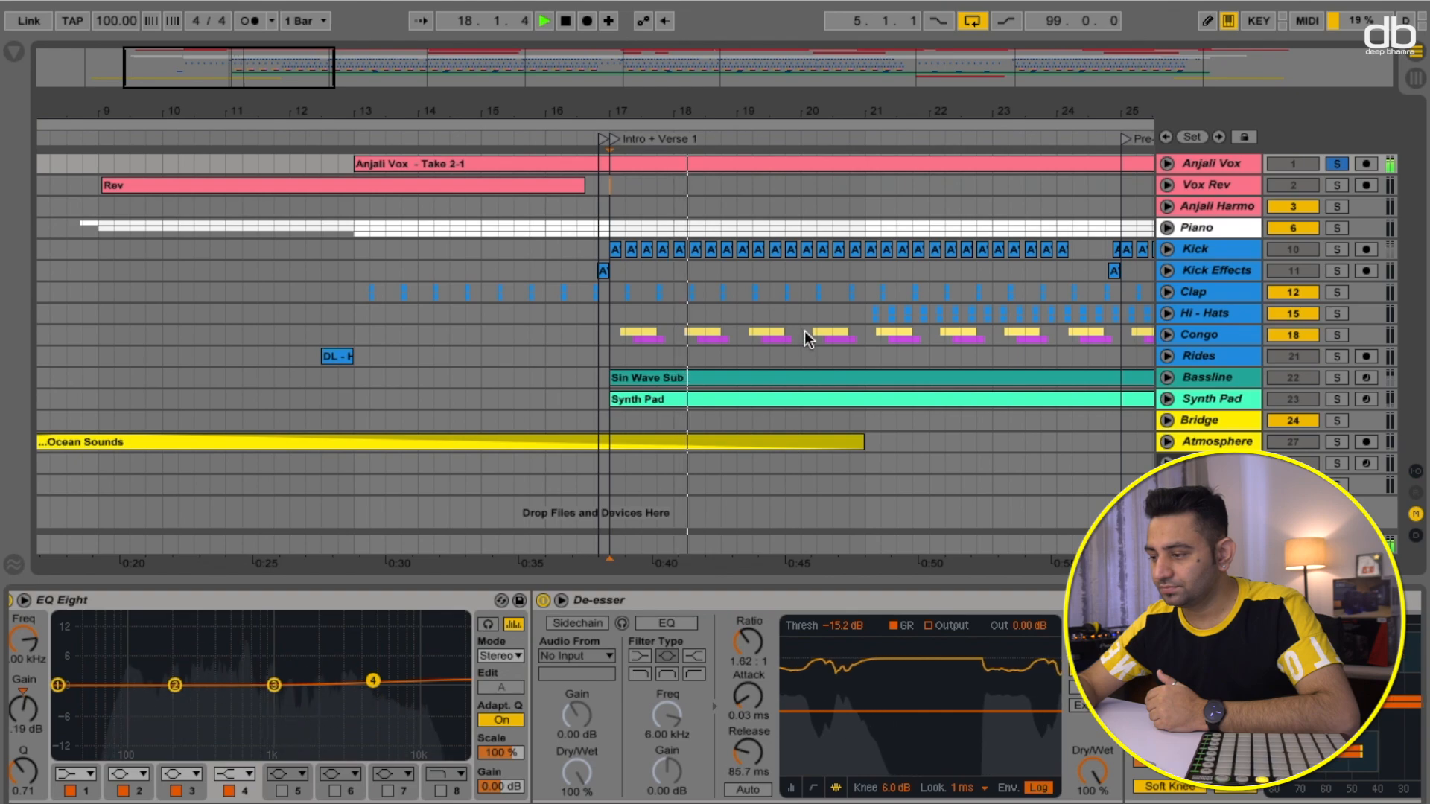
key("space")
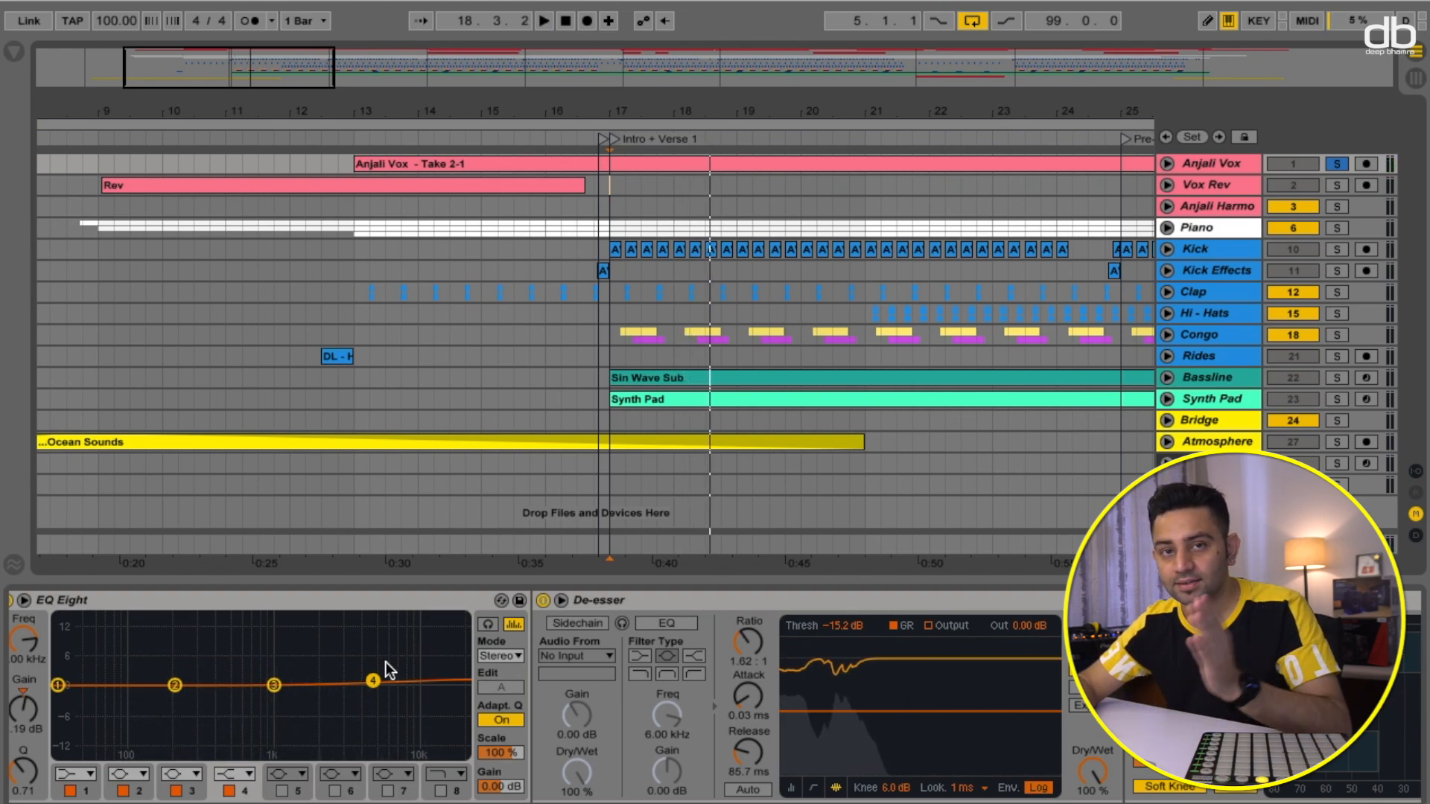
scroll(646, 713, "right", 3)
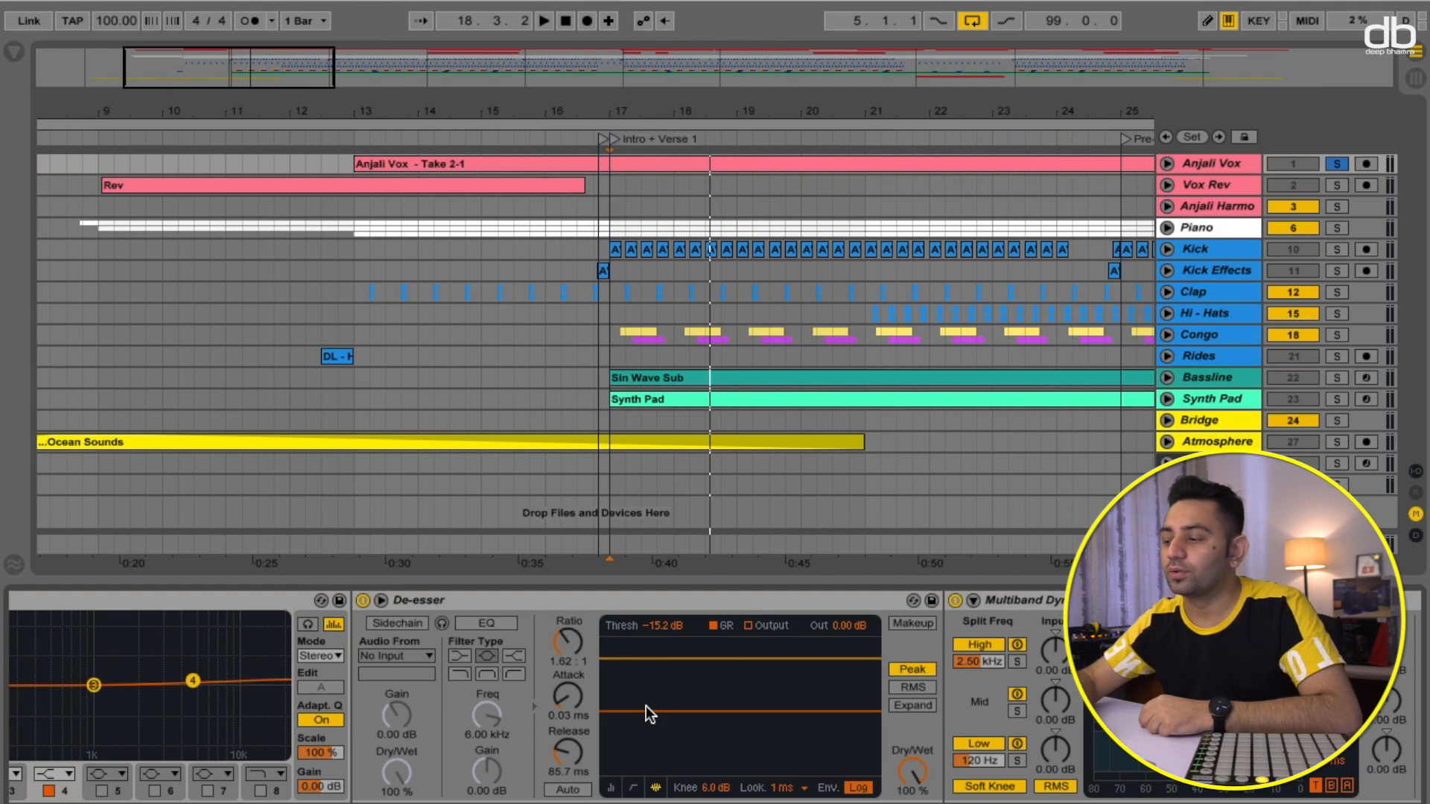
- Audition the vocal through the Multiband Dynamics device, starting and stopping playback
scroll(659, 722, "right", 3)
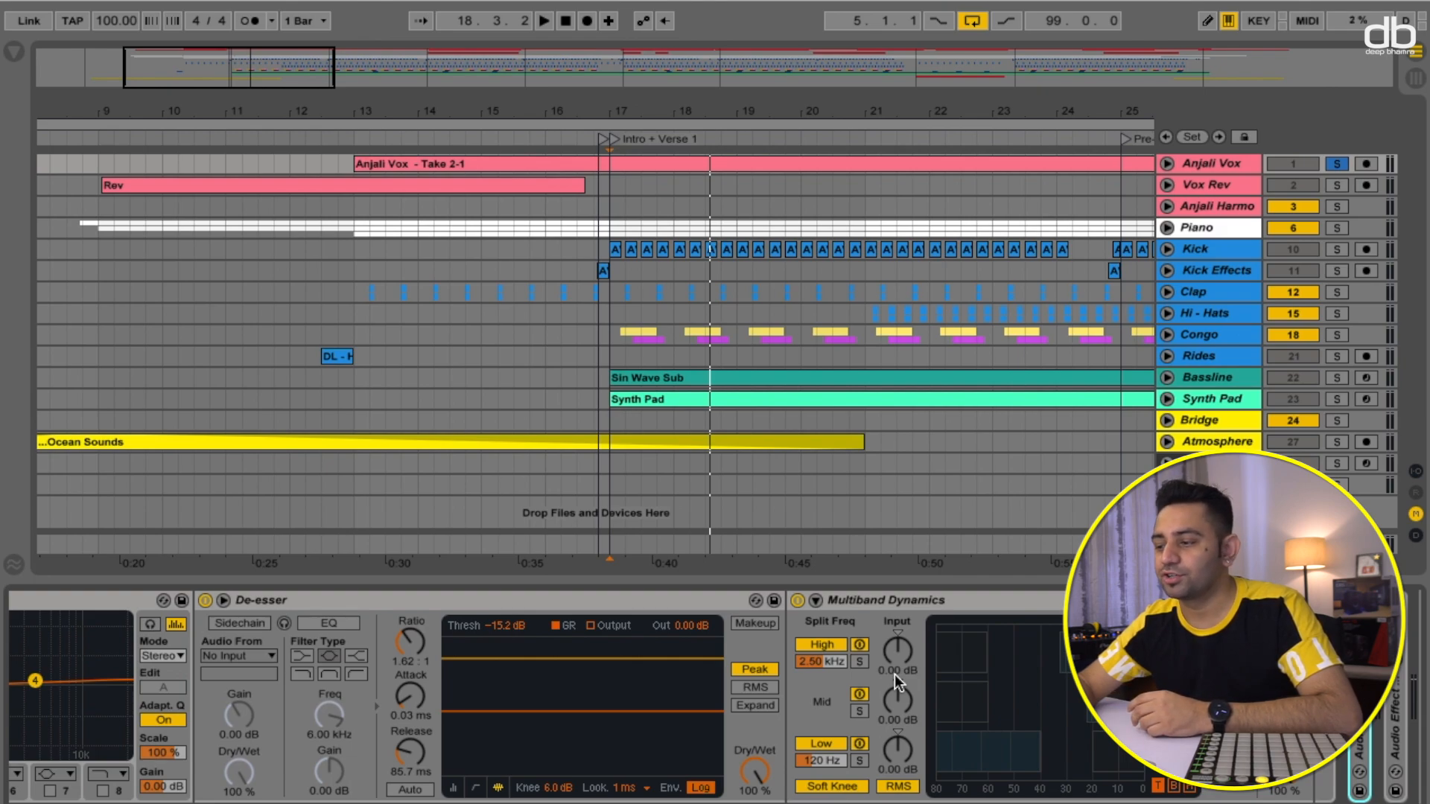
scroll(895, 673, "right", 2)
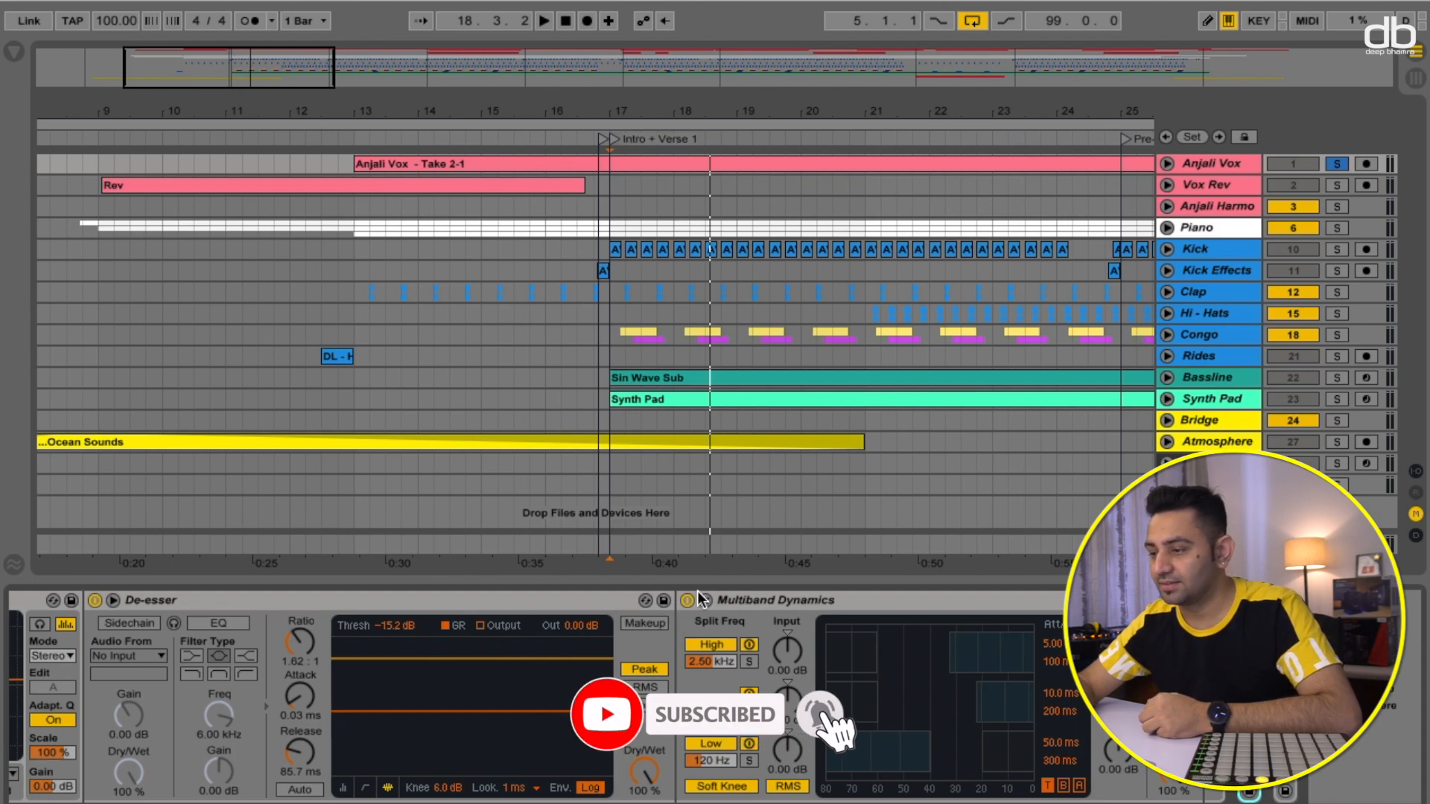
key("space")
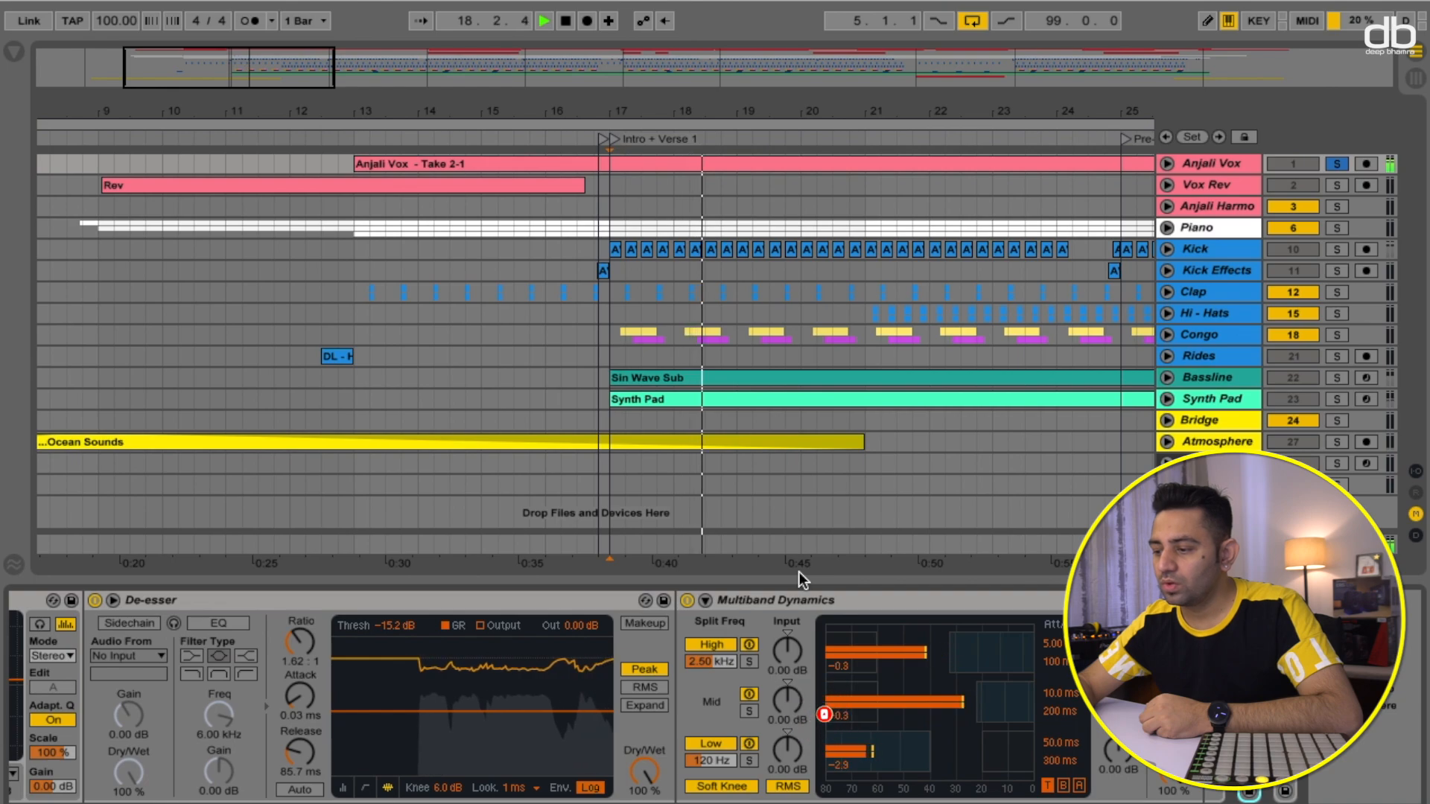
key("space")
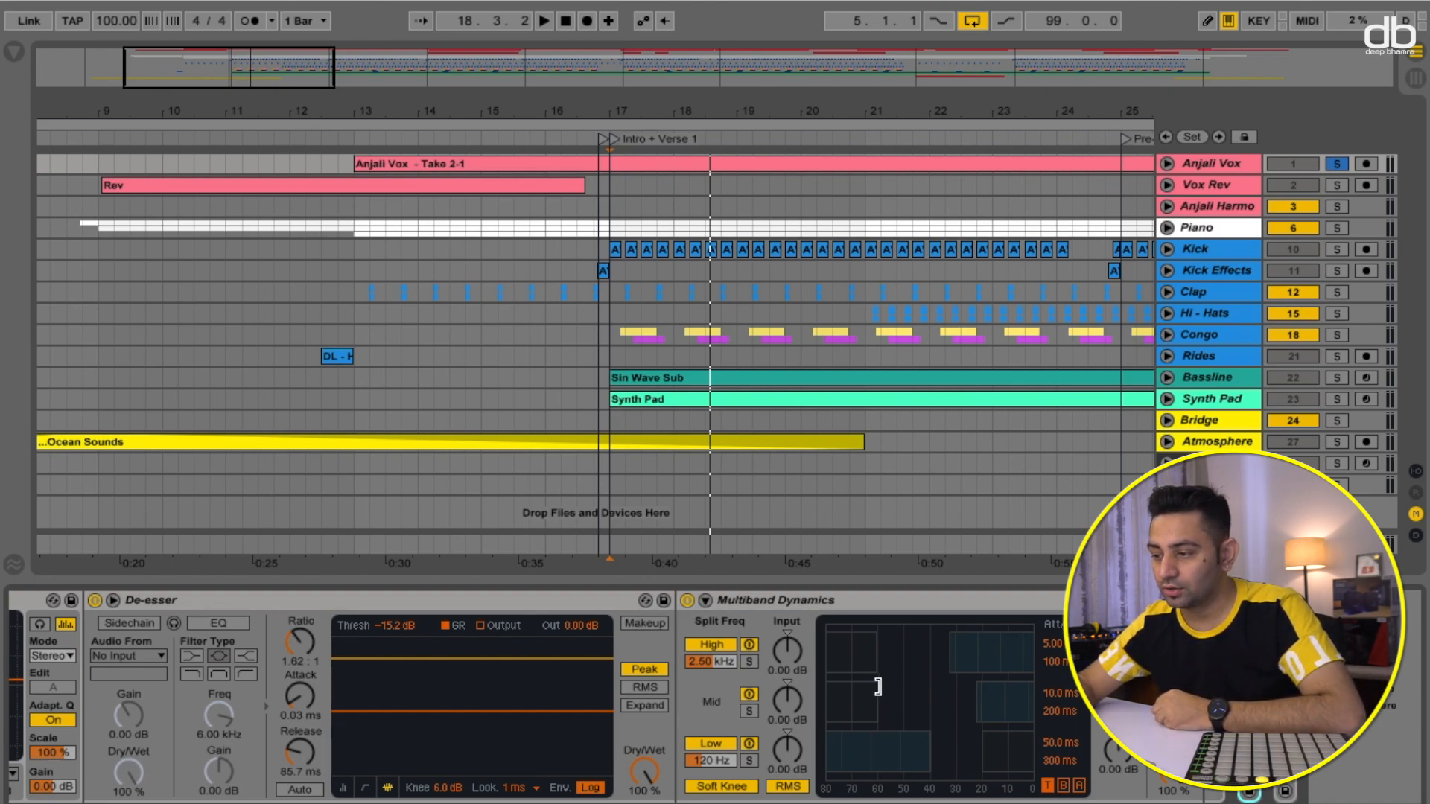
- Collapse the vocal chain's devices following Spectrum and audition the vocal again
scroll(878, 687, "left", 12)
scroll(878, 686, "left", 15)
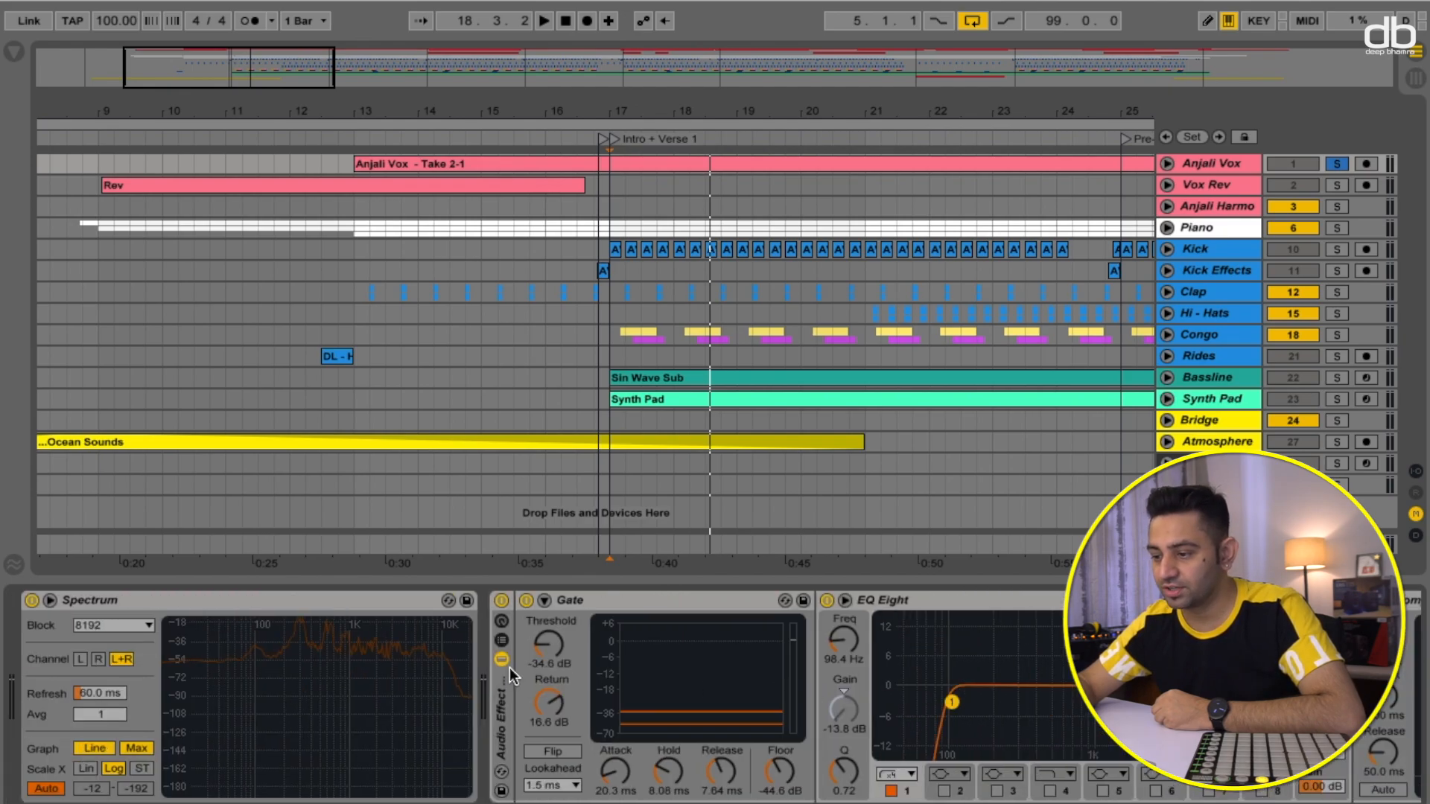
left_click(505, 662)
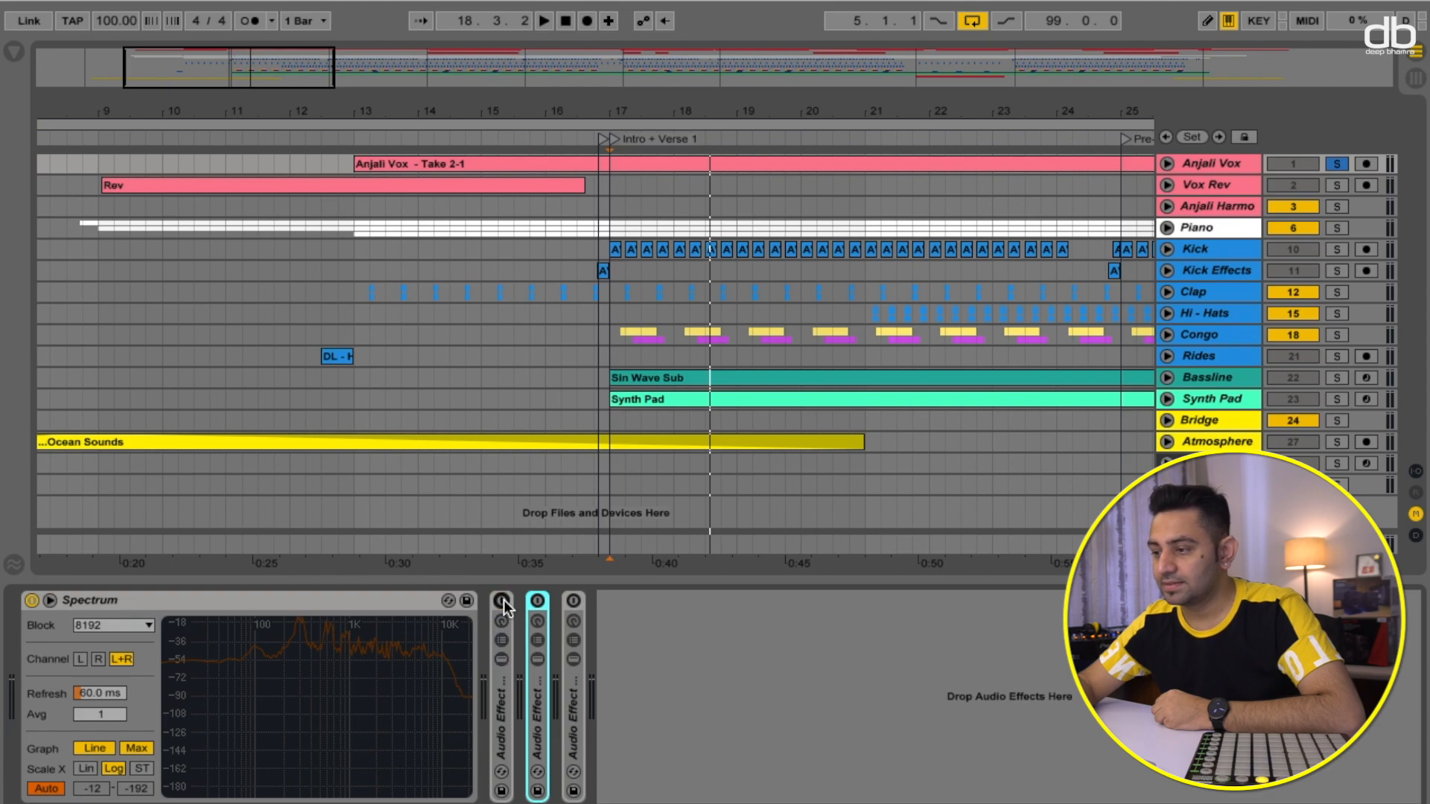
key("space")
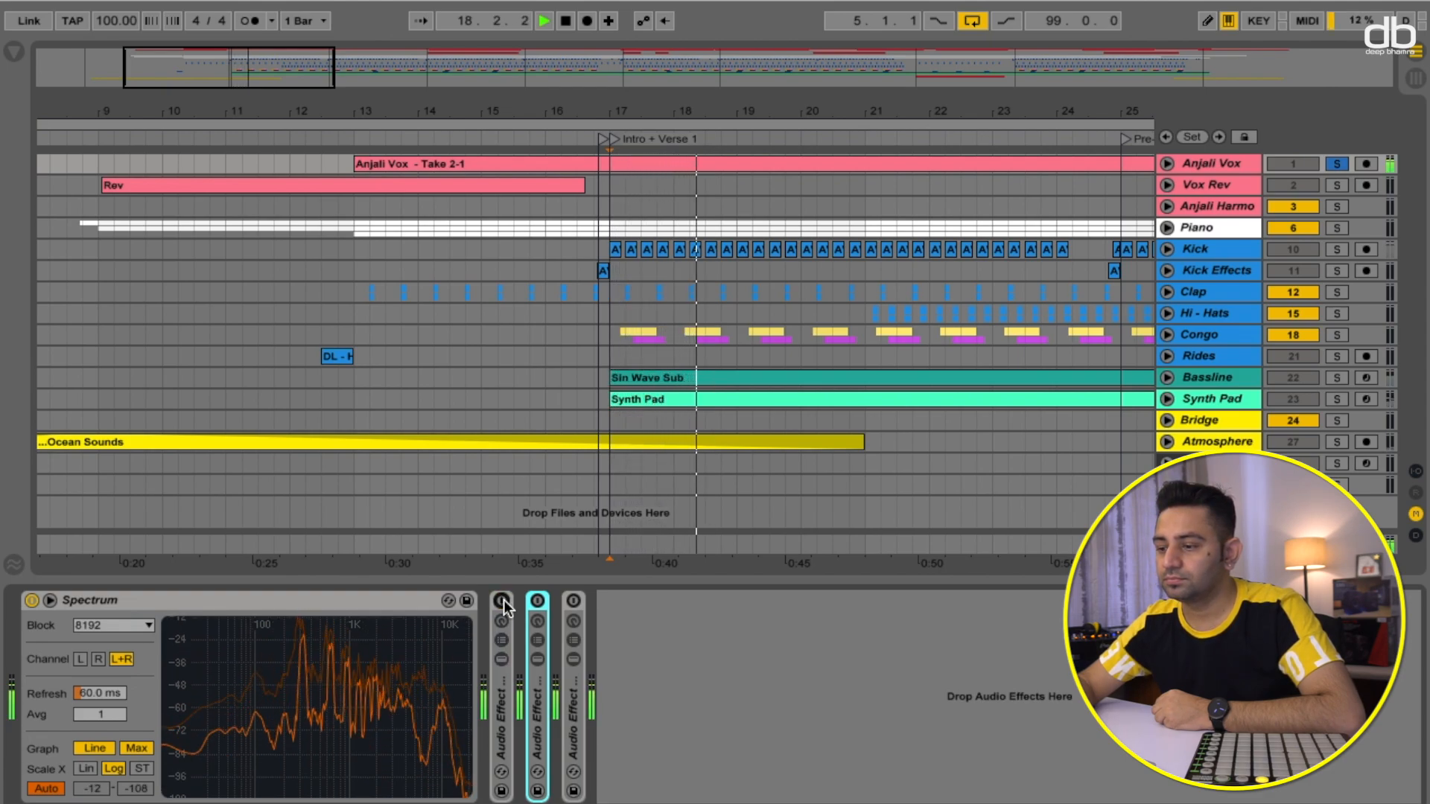
key("space")
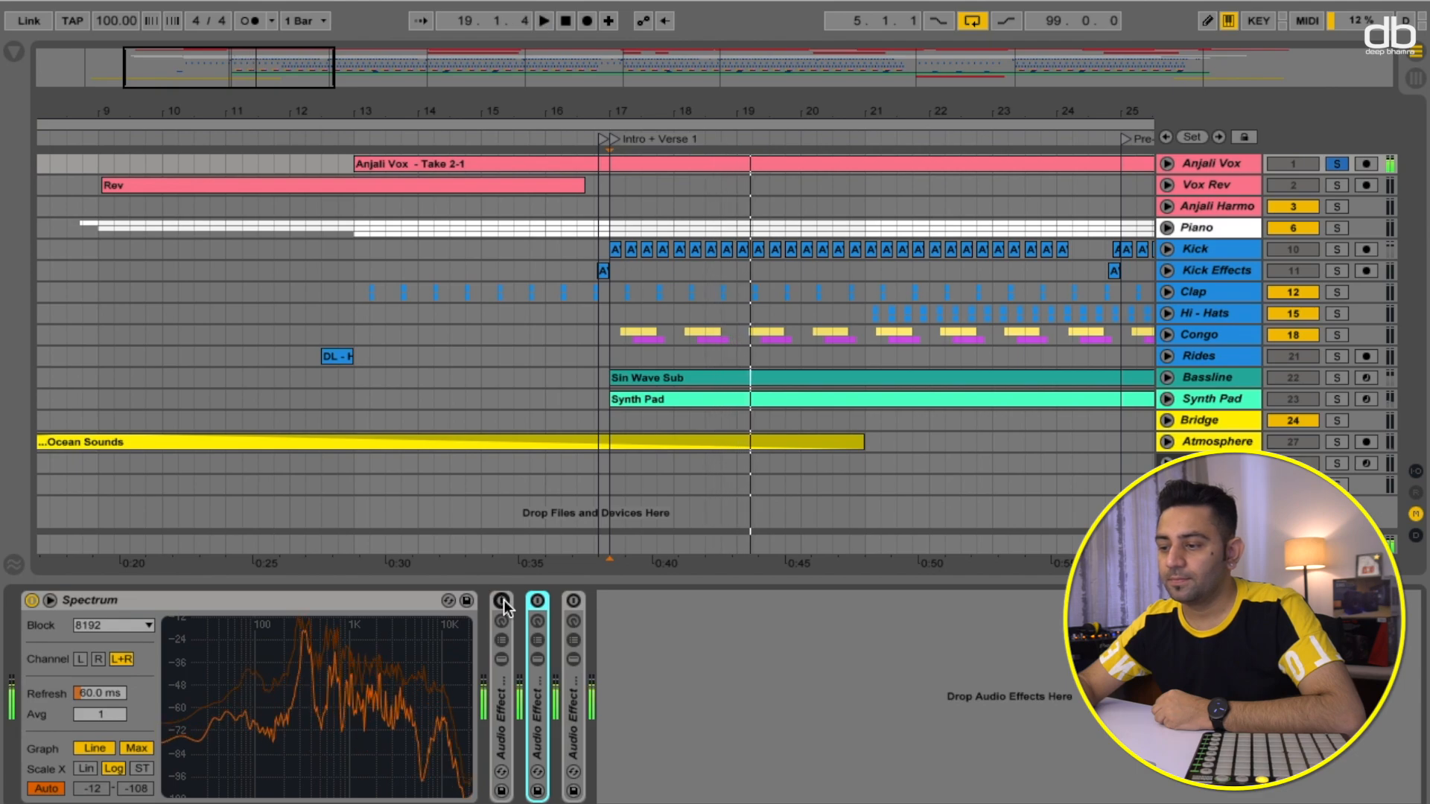
- Toggle the first collapsed Audio Effect Rack's activator and audition the vocal again
left_click(502, 601)
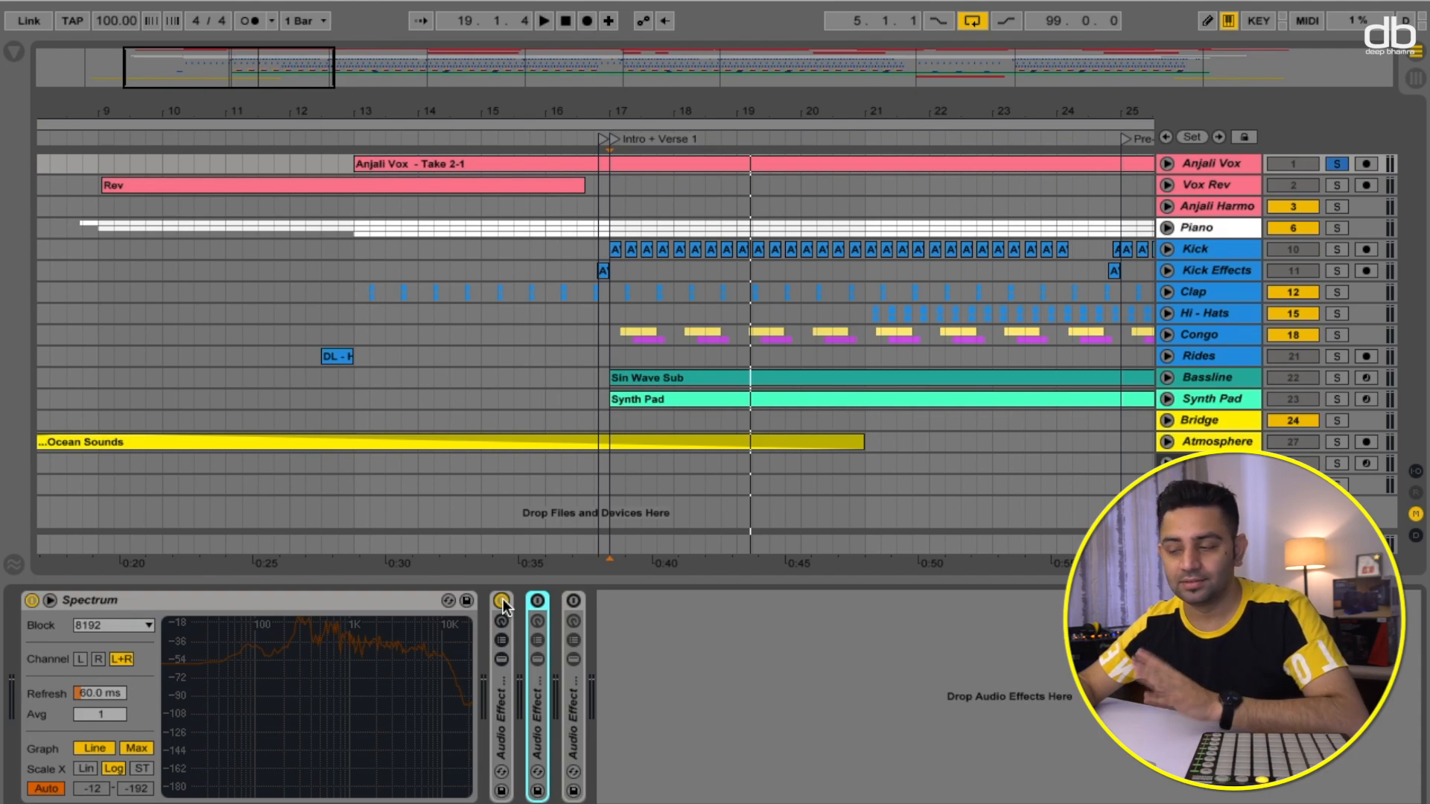
key("space")
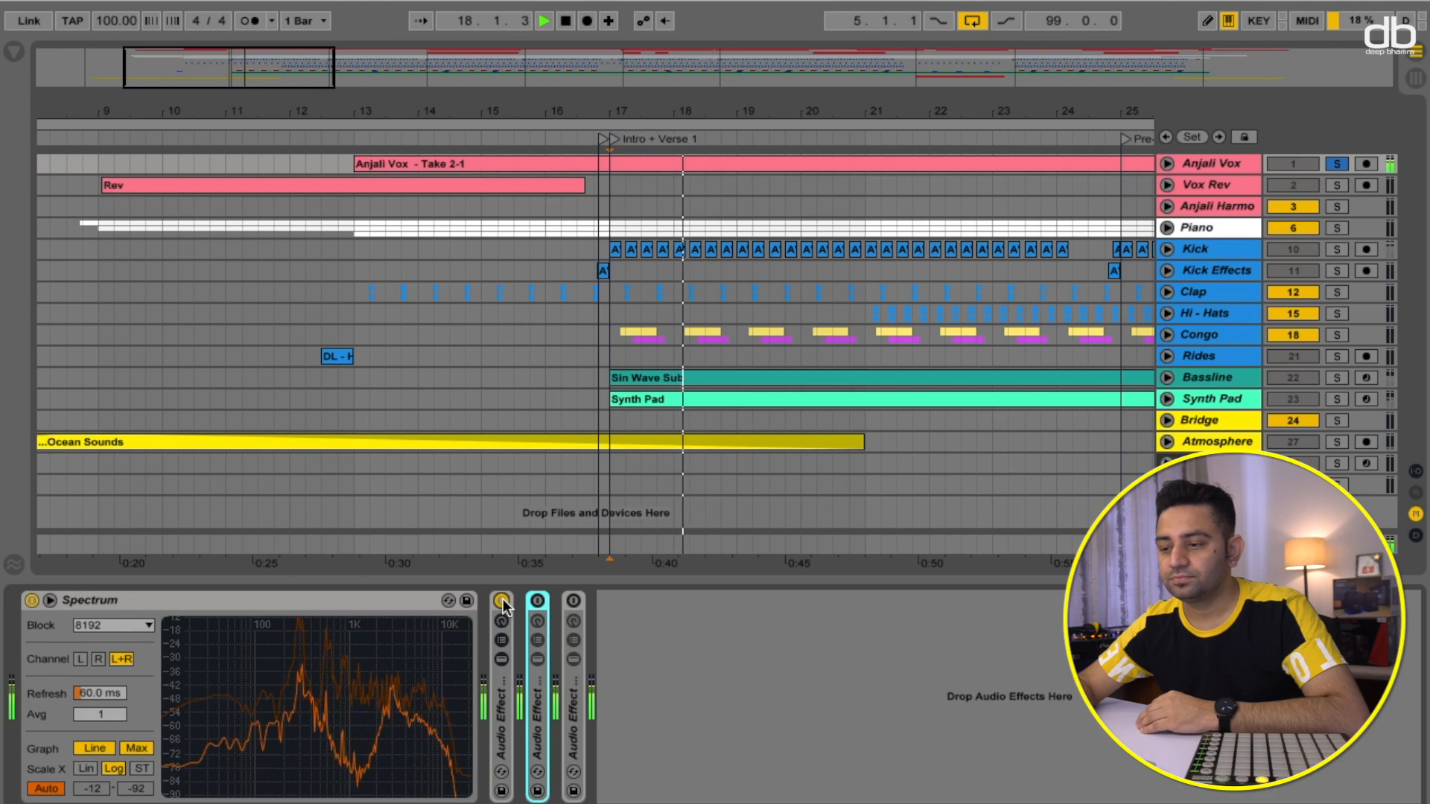
key("space")
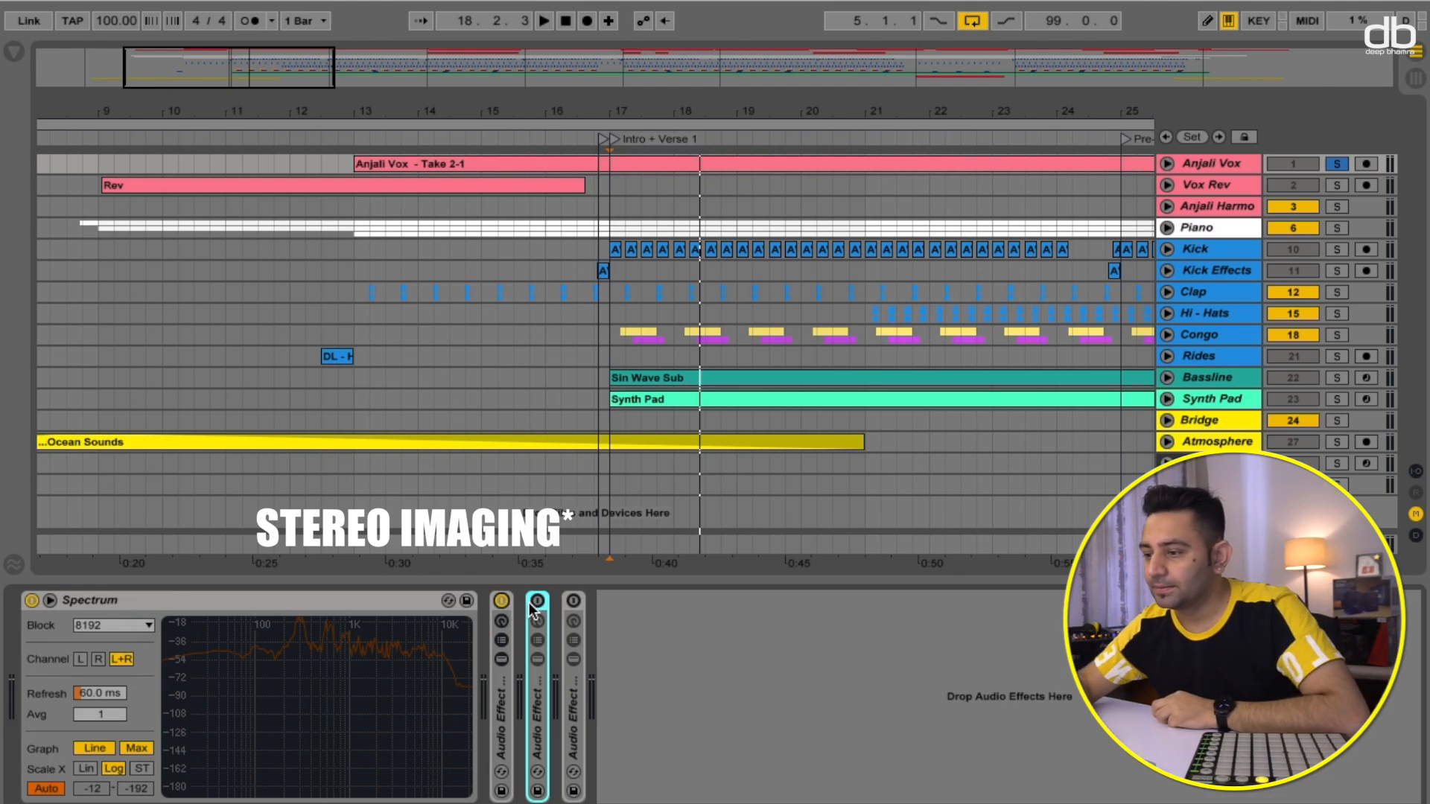
- Expand the second Audio Effect Rack to show its parallel chains, scrolling through the chain list
left_click(538, 659)
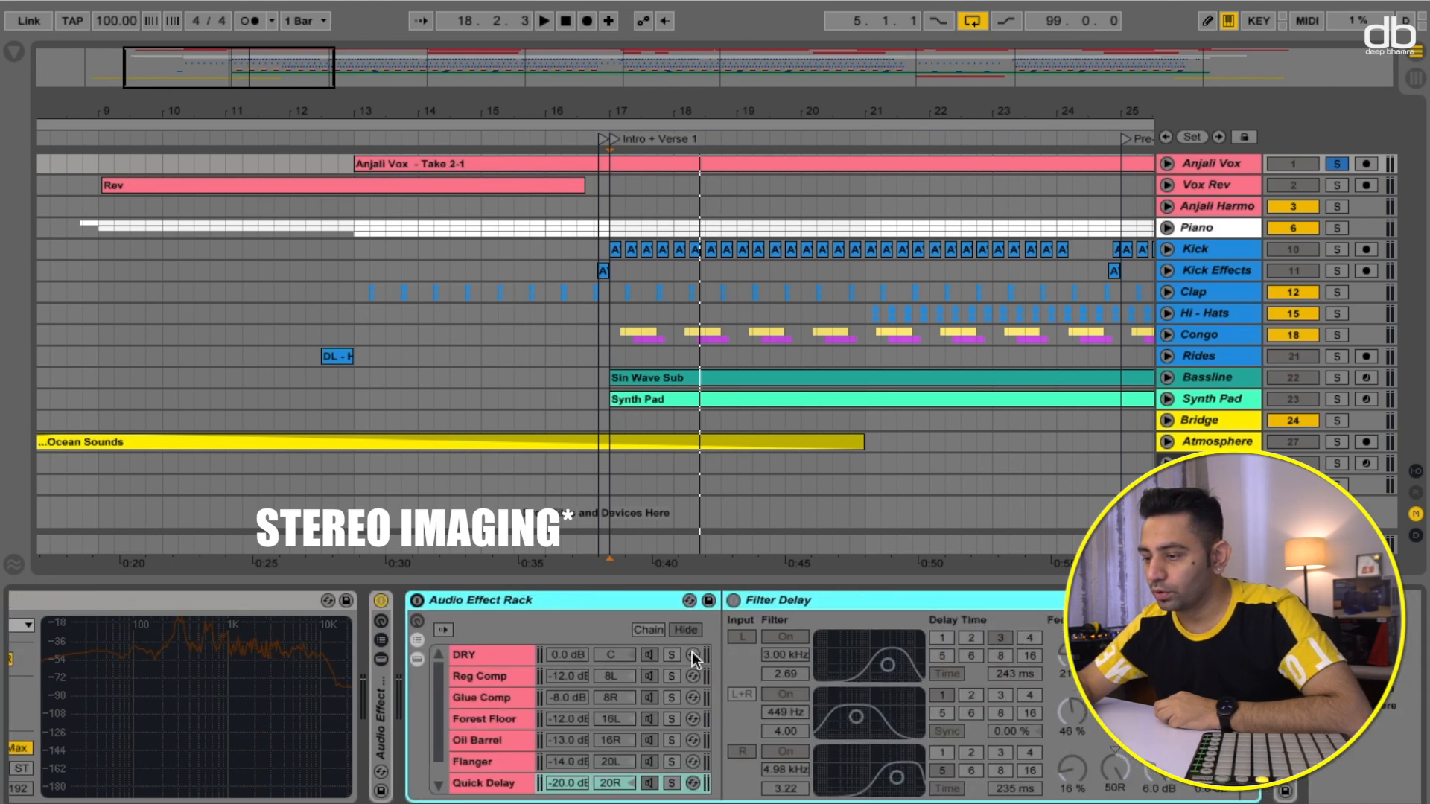
scroll(692, 652, "down", 2)
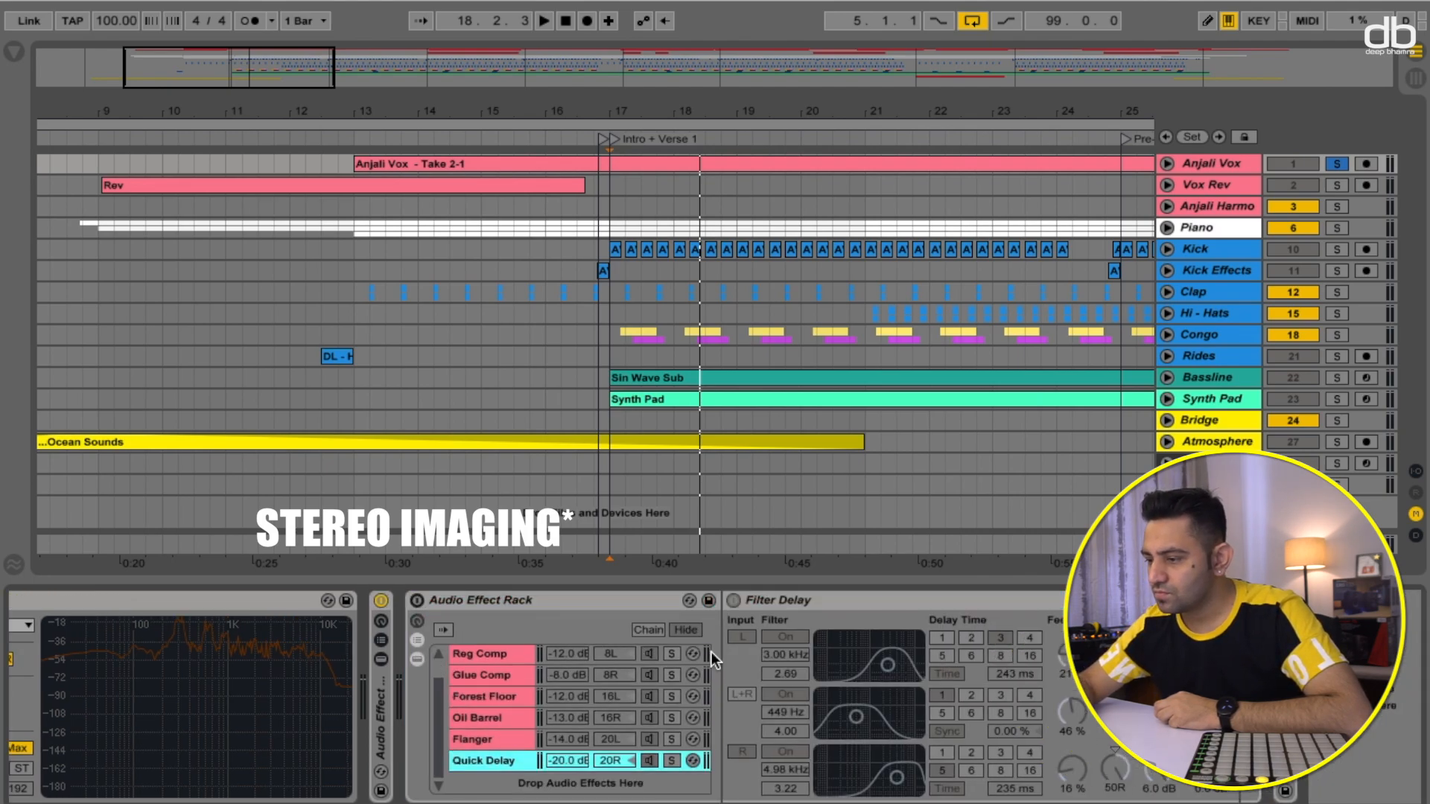
scroll(713, 652, "left", 1)
scroll(578, 654, "up", 1)
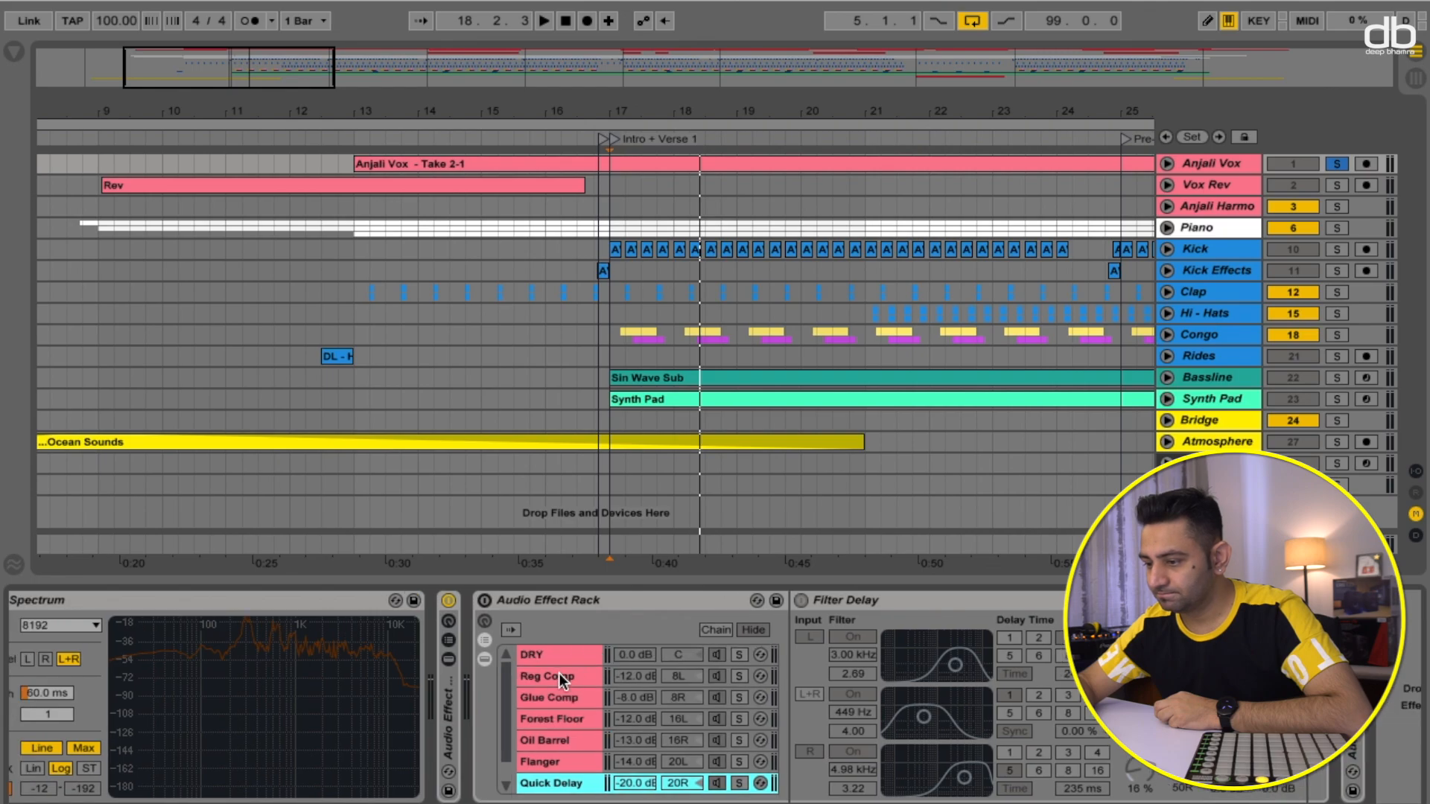
- Select the DRY chain, switch the Audio Effect Rack on, and solo the DRY chain
left_click(556, 654)
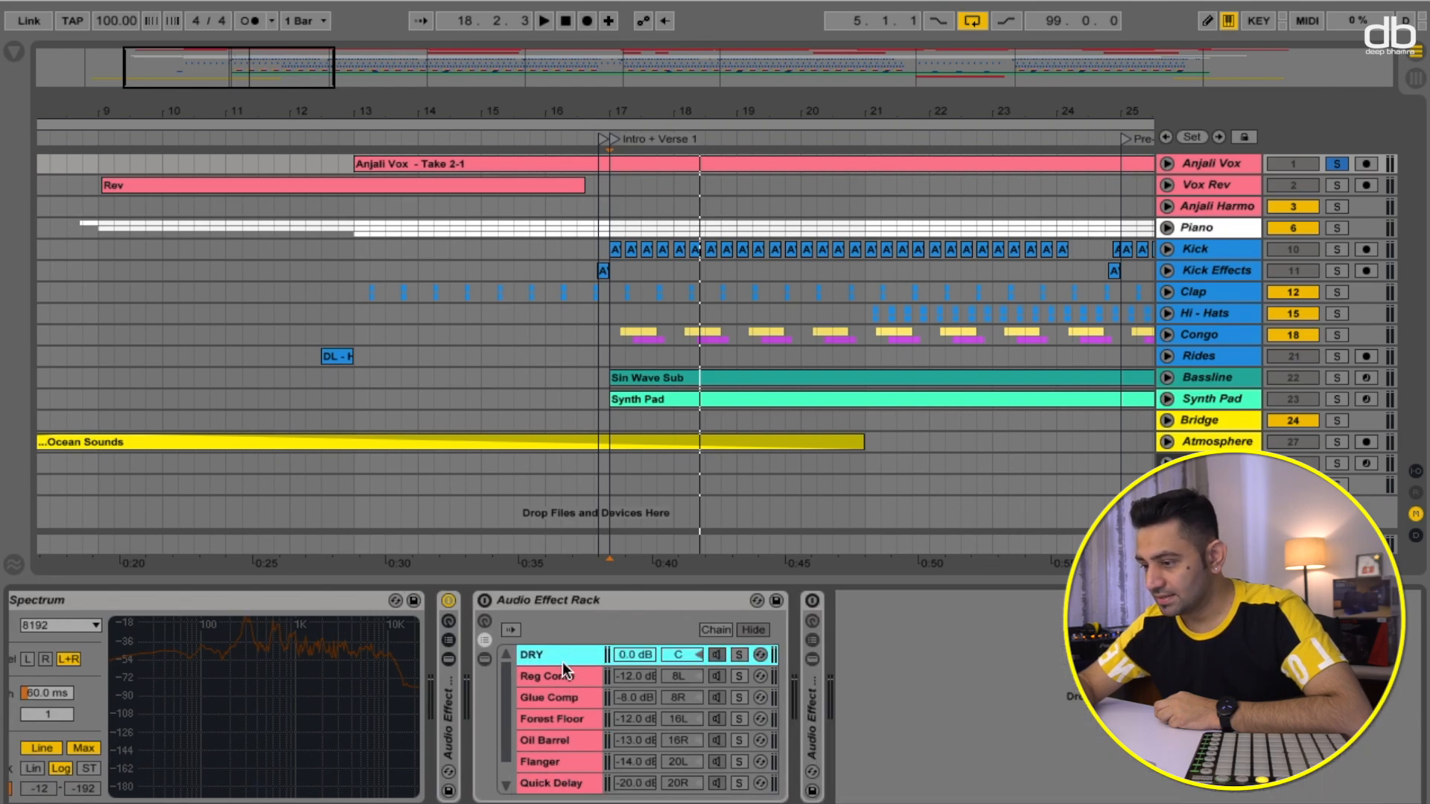
double_click(557, 655)
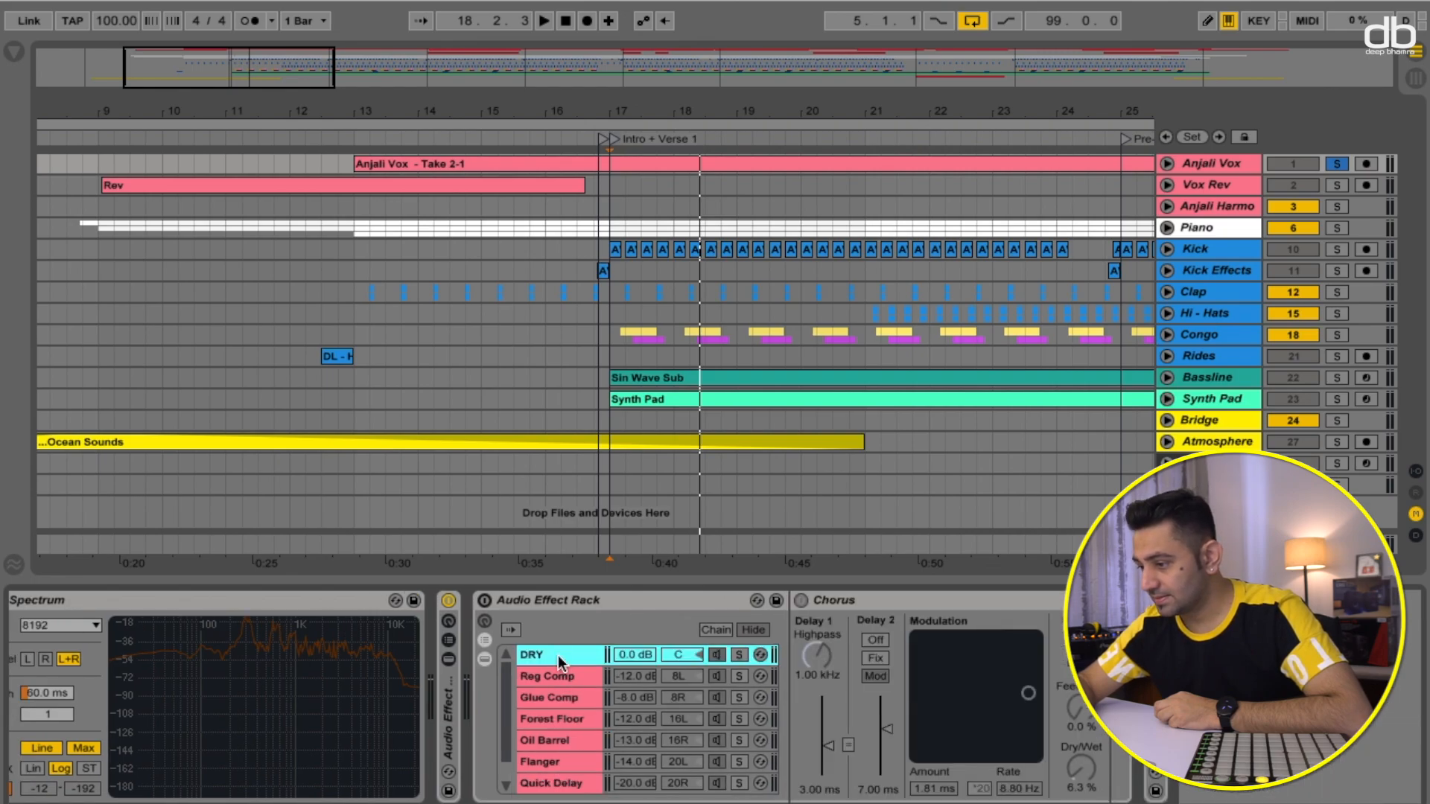
left_click(485, 600)
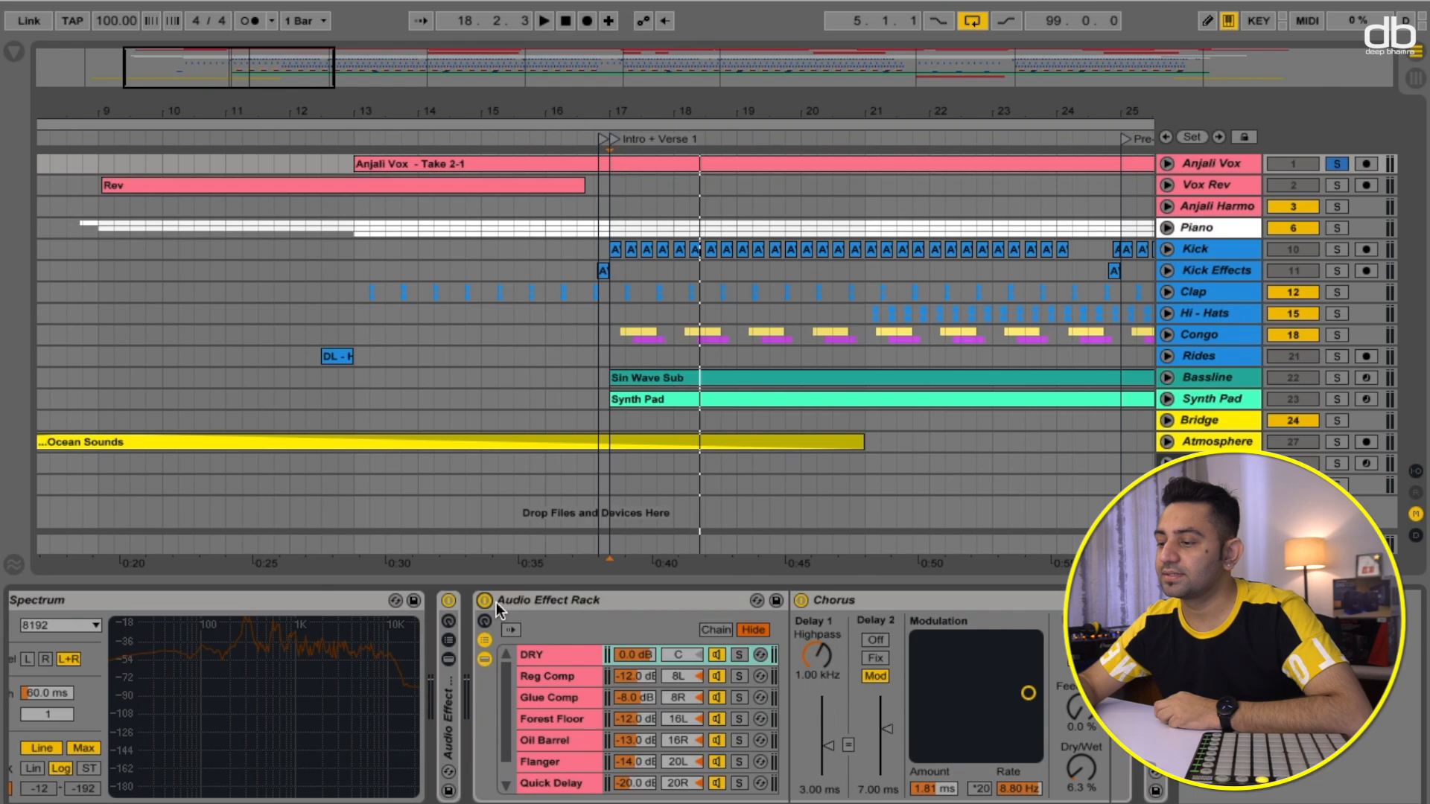
left_click(739, 654)
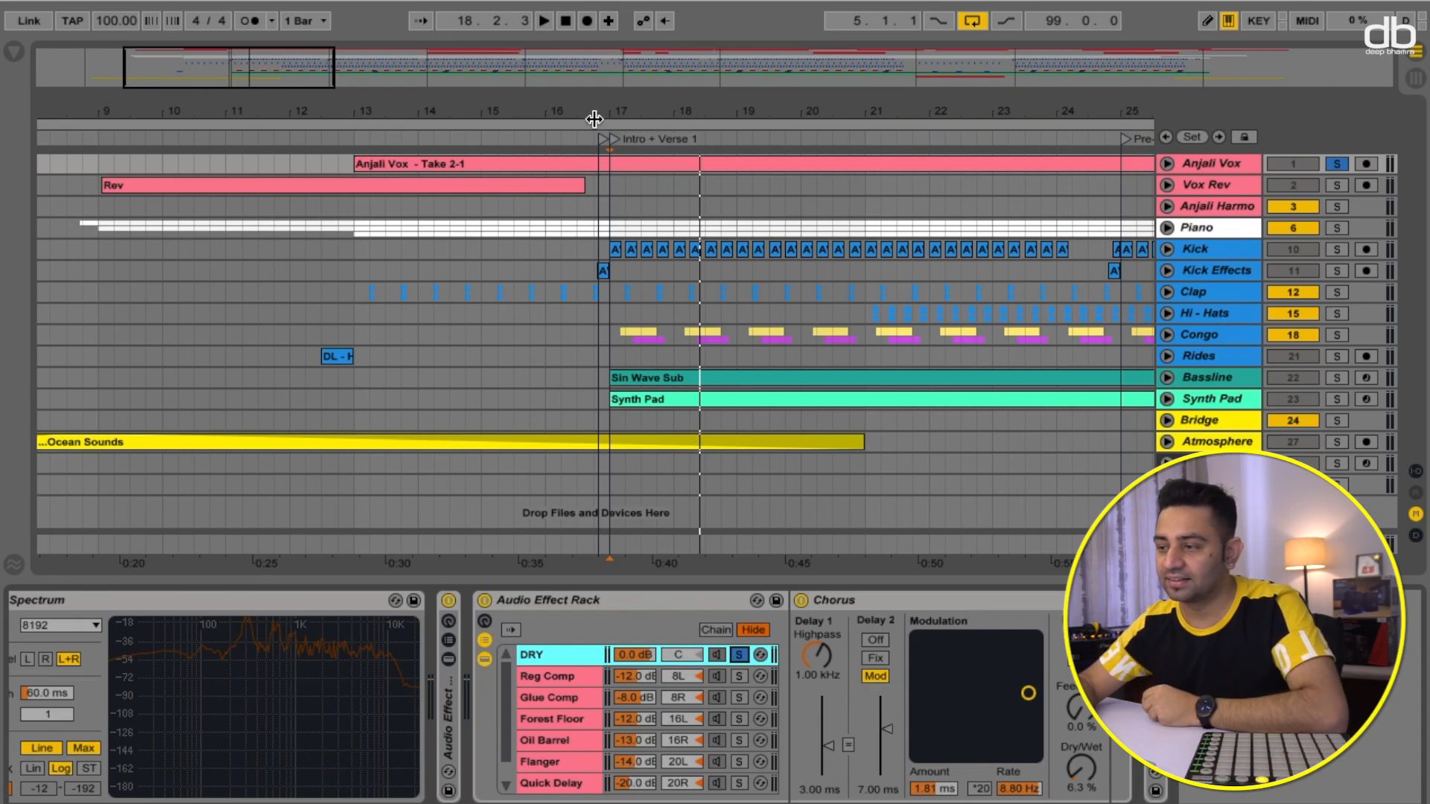
- Audition the soloed DRY chain from the Intro + Verse 1 marker
left_click(614, 141)
key("space")
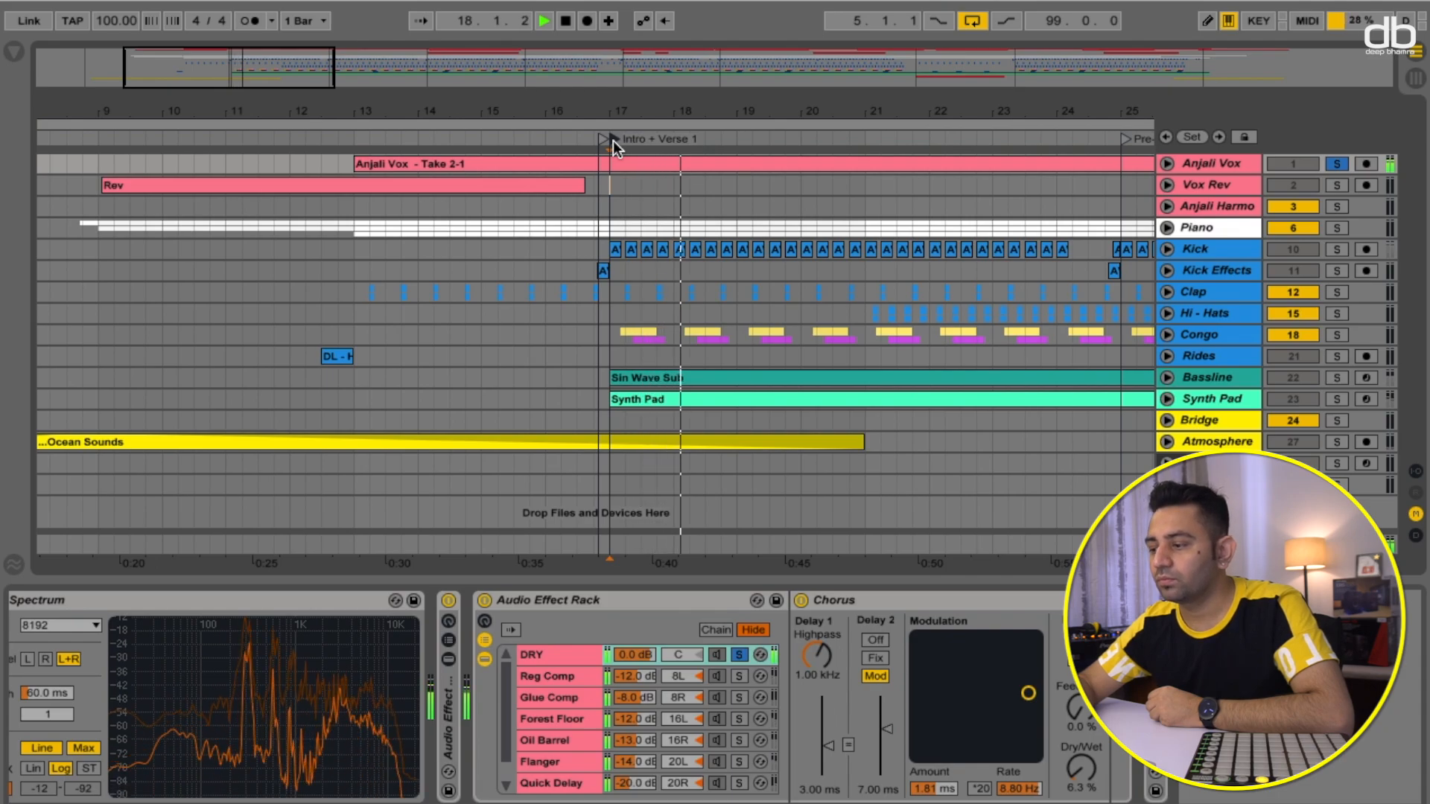
key("space")
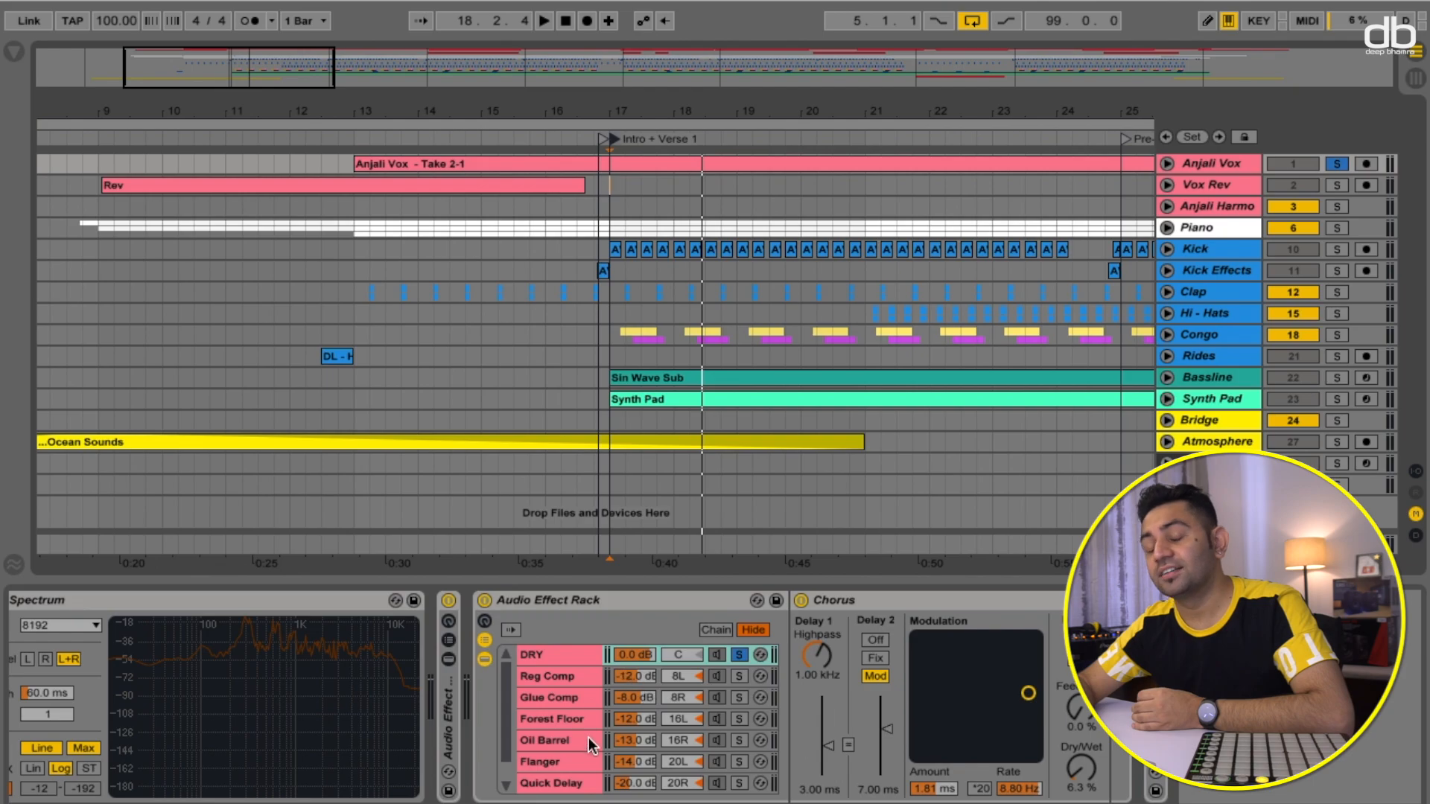
- Select and solo the Reg Comp chain, auditioning the vocal through it twice
left_click(565, 677)
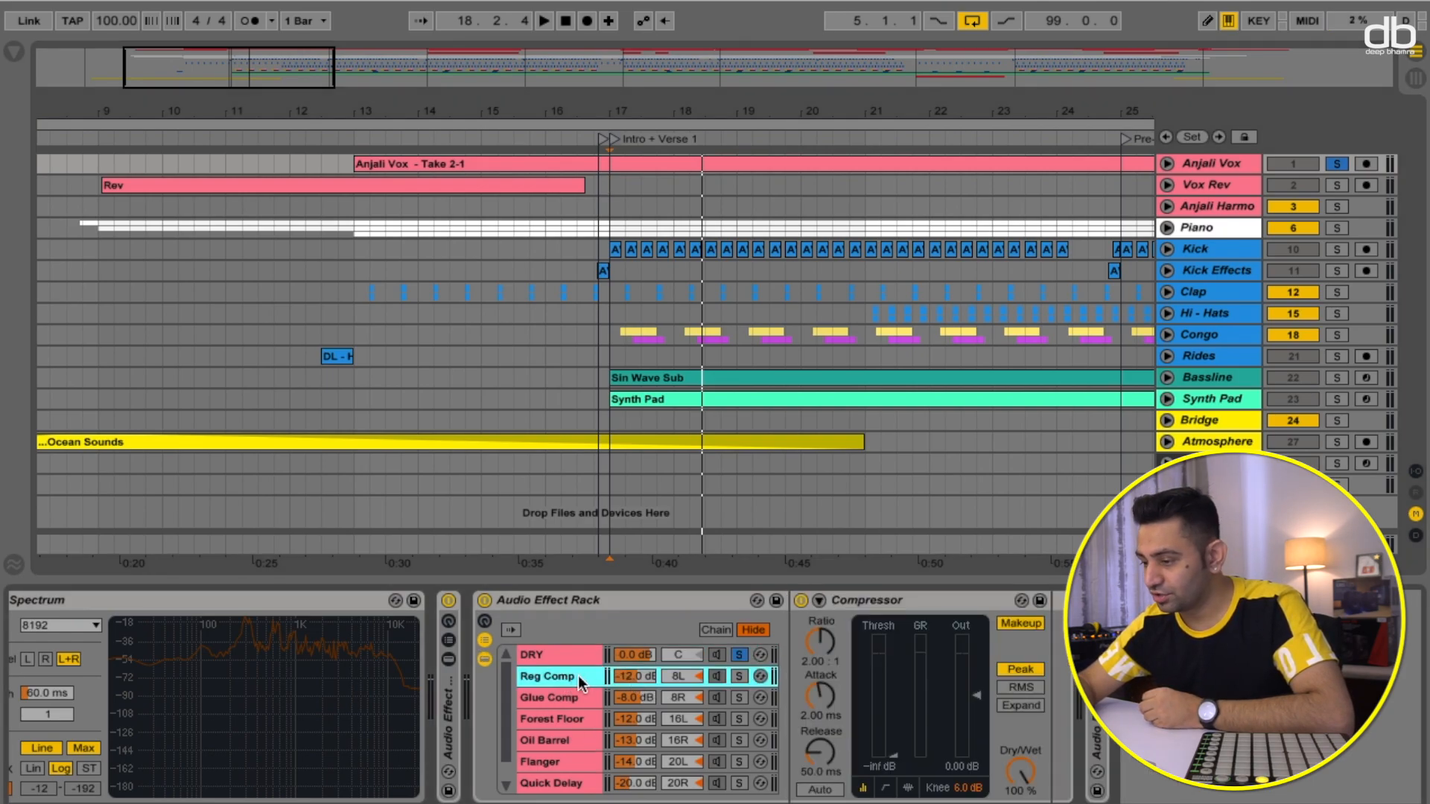
left_click(739, 678)
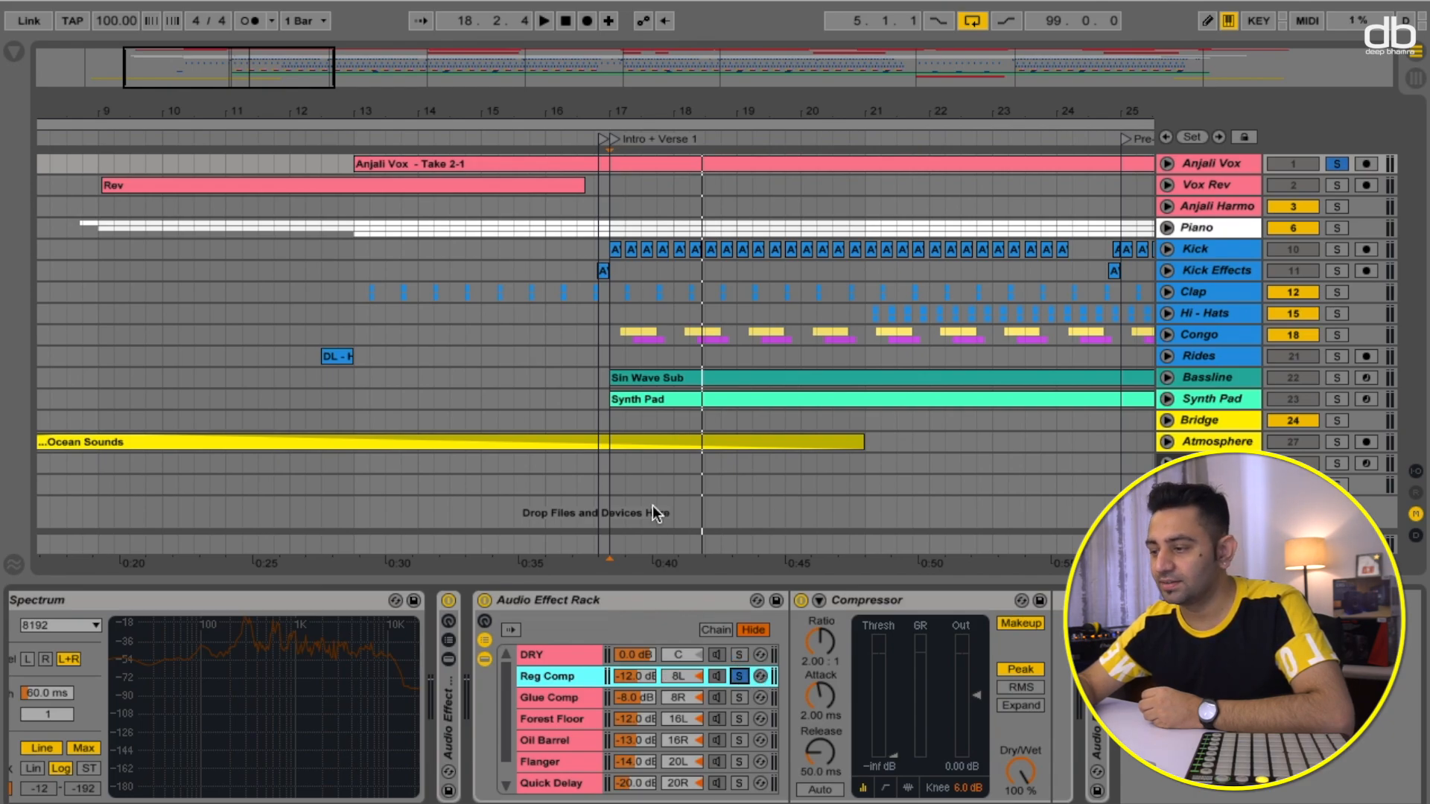
key("space")
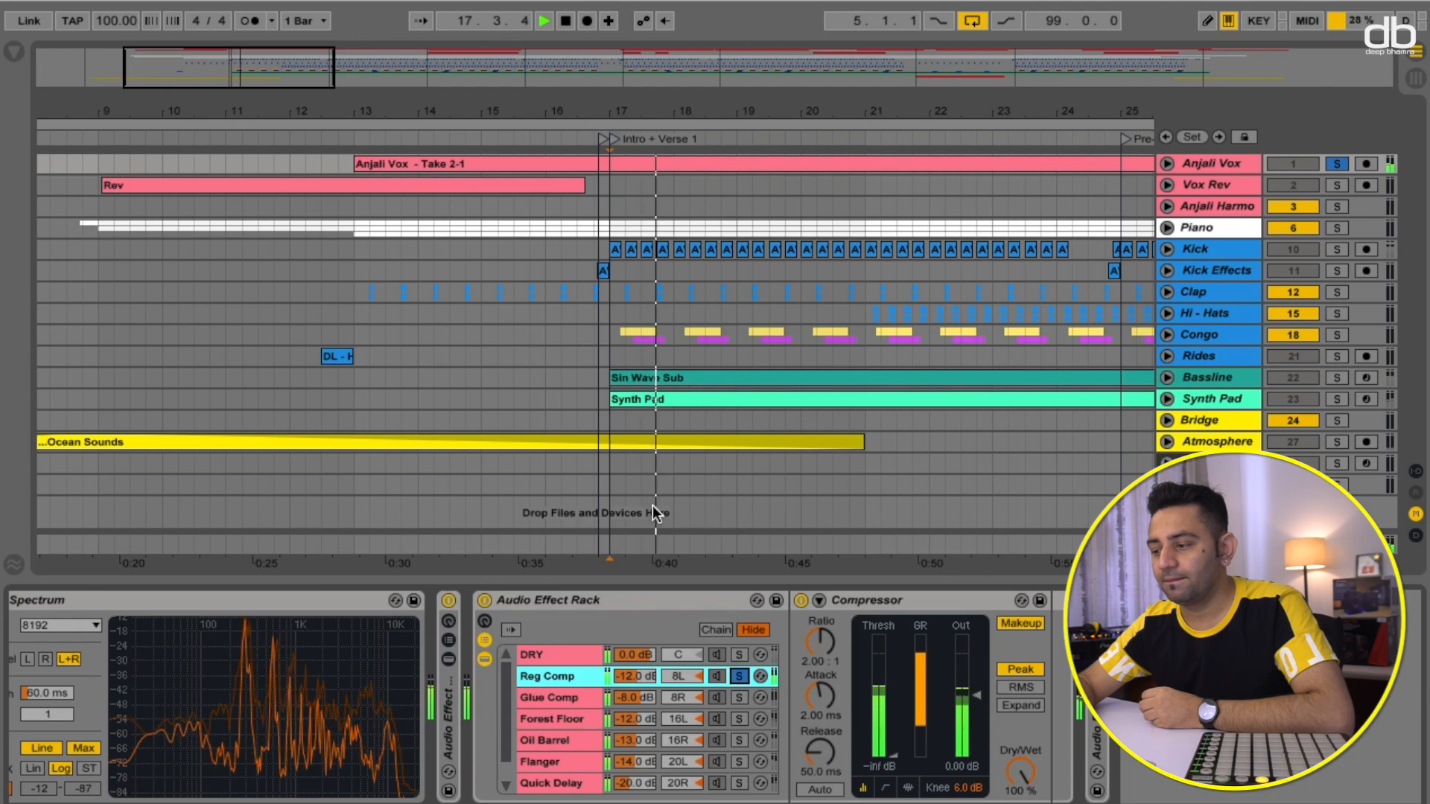
key("space")
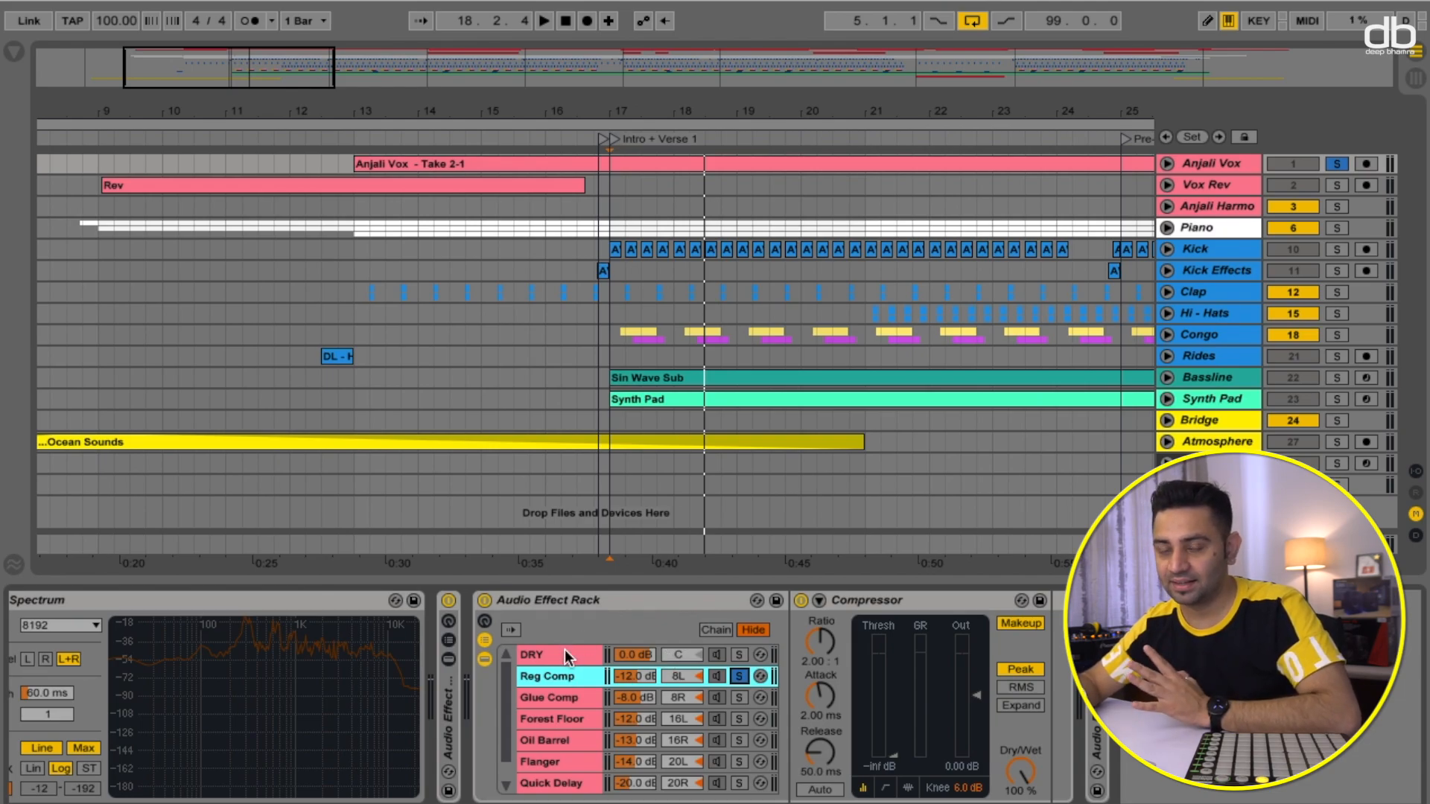
scroll(570, 694, "down", 1)
scroll(571, 695, "up", 1)
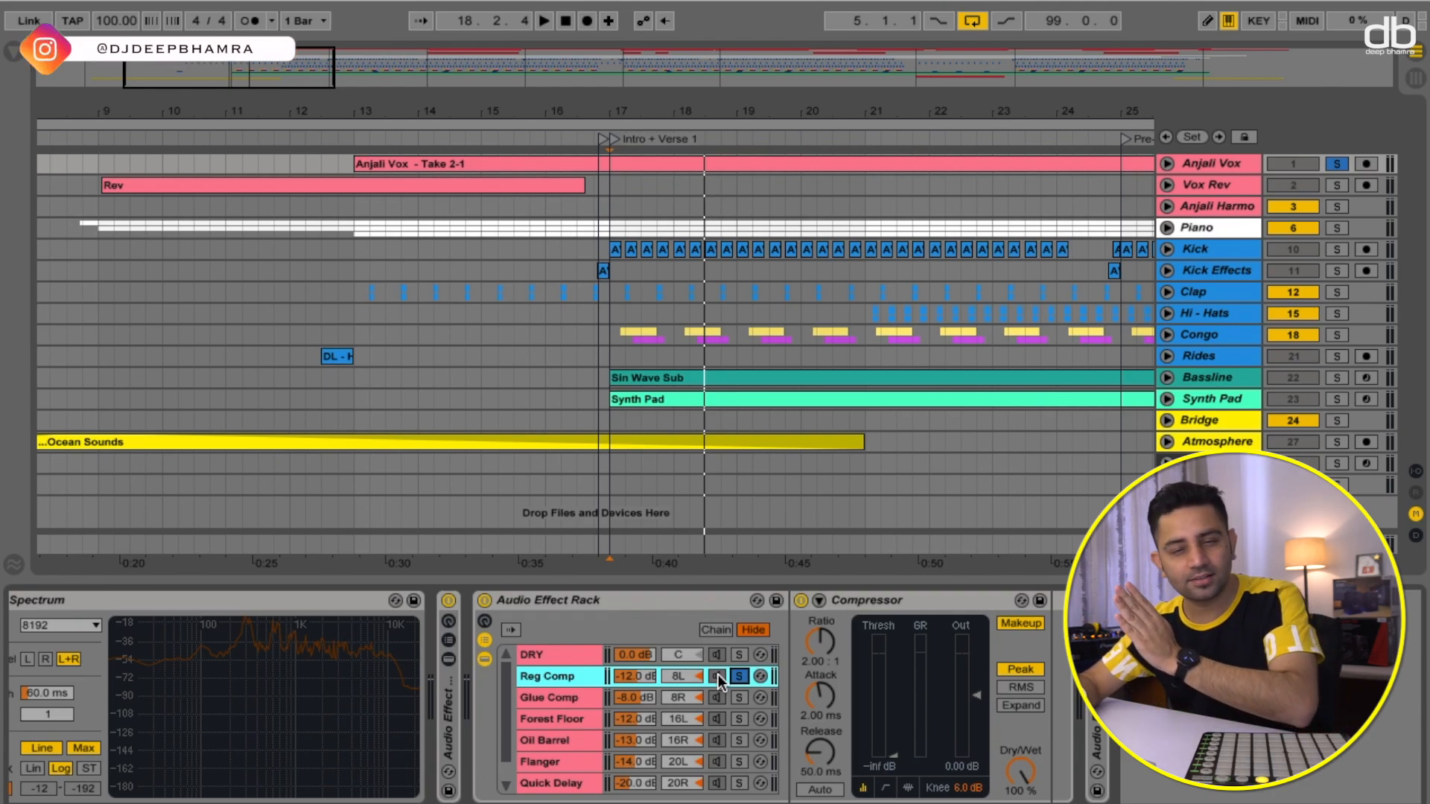
key("space")
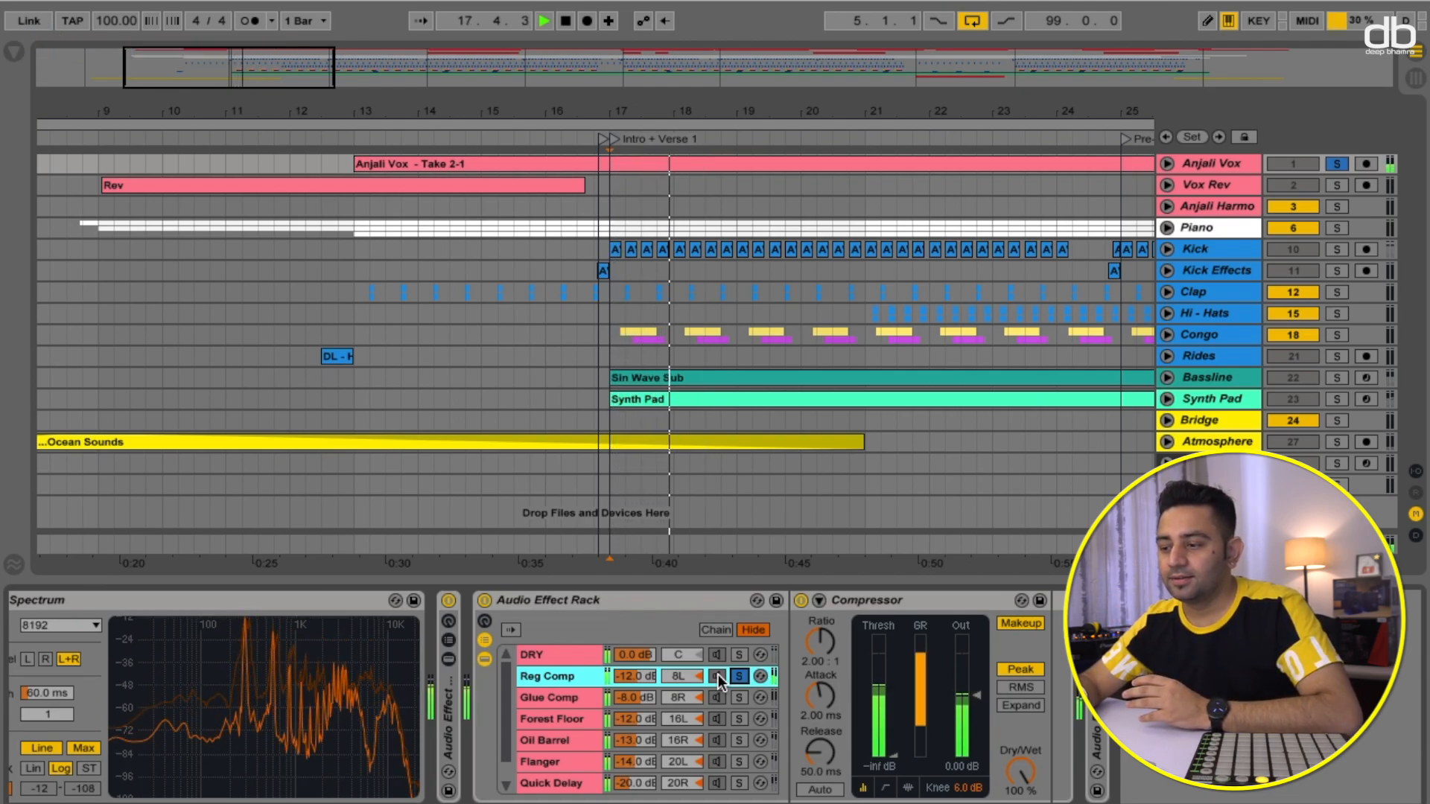
key("space")
- Solo the Glue Comp chain and audition the vocal through it
left_click(738, 697)
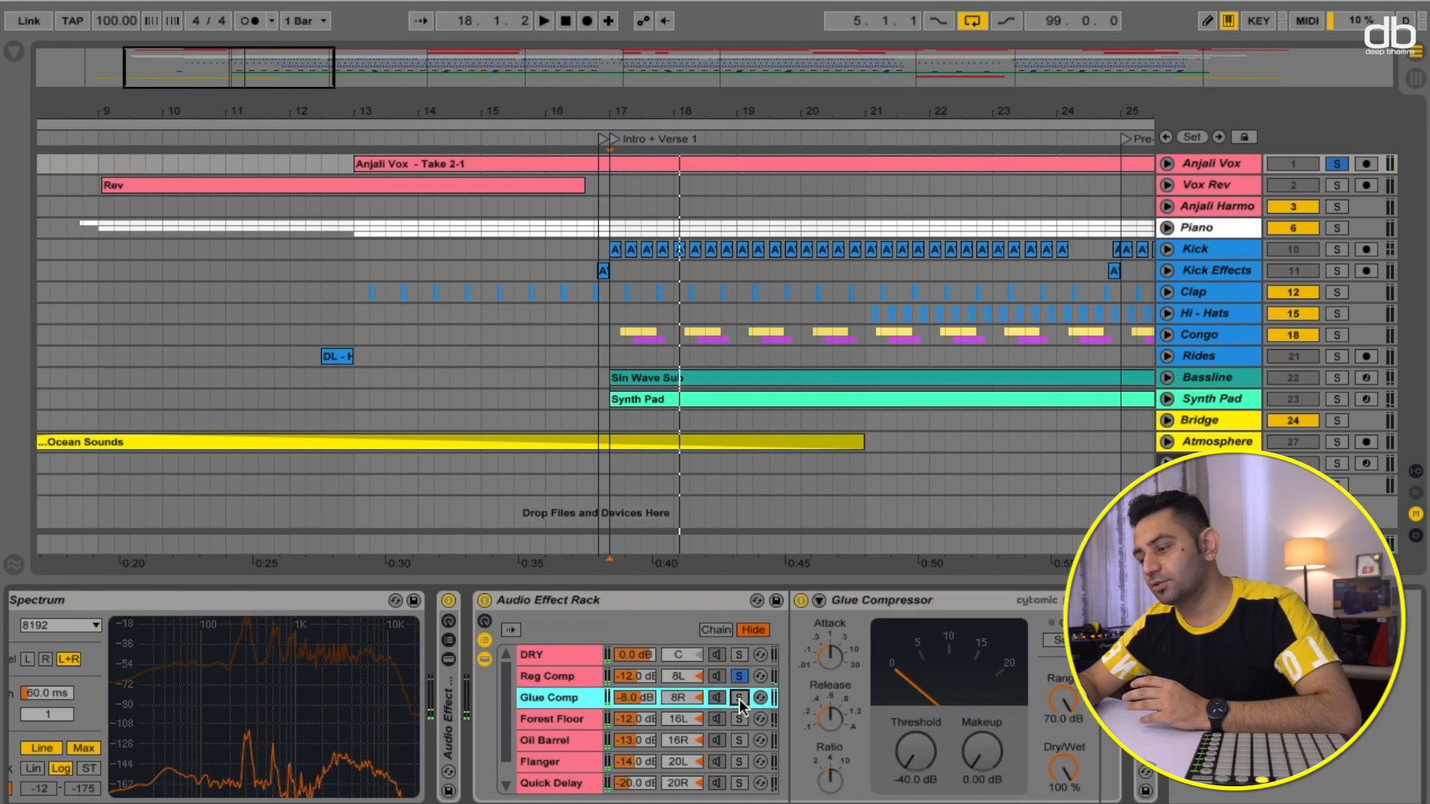
key("space")
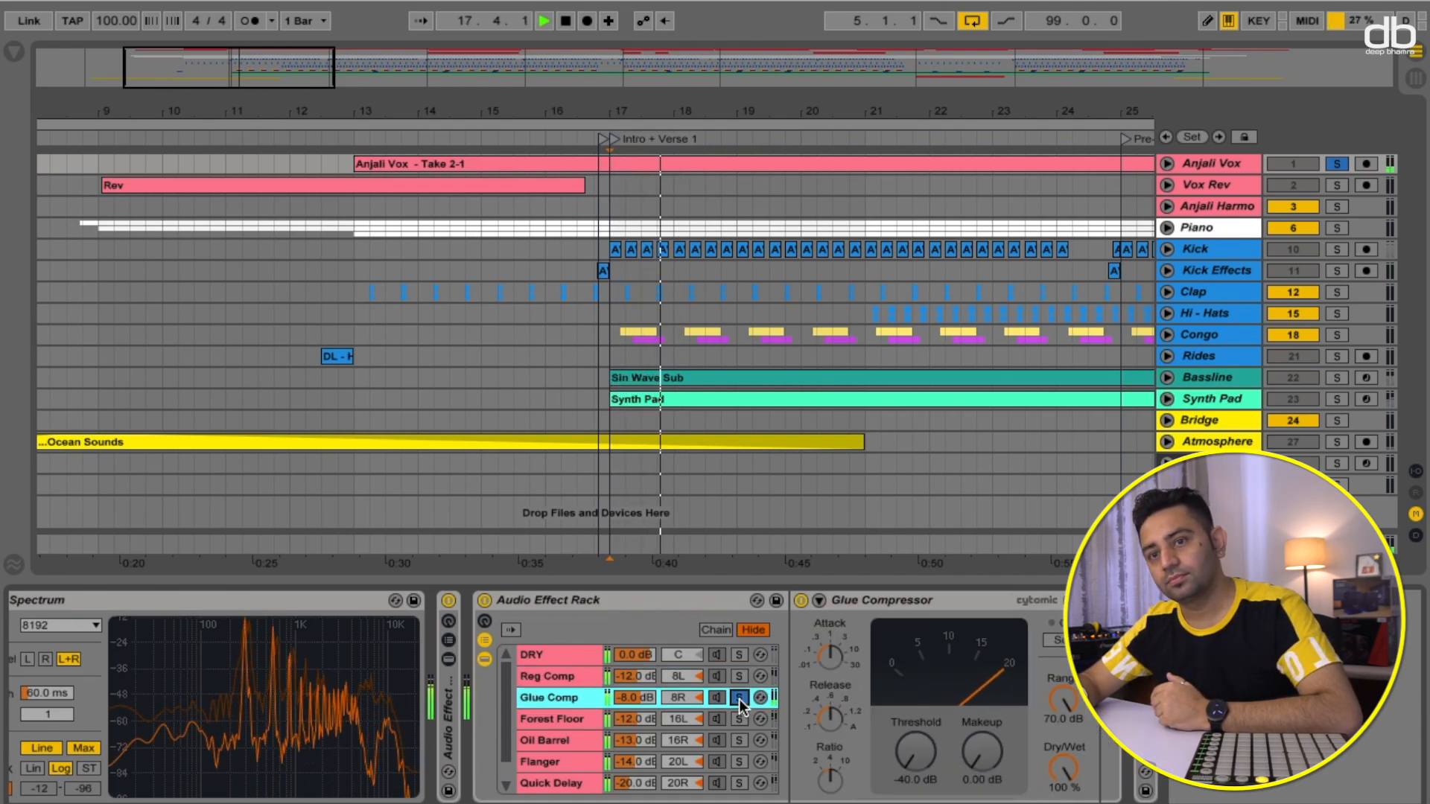
key("space")
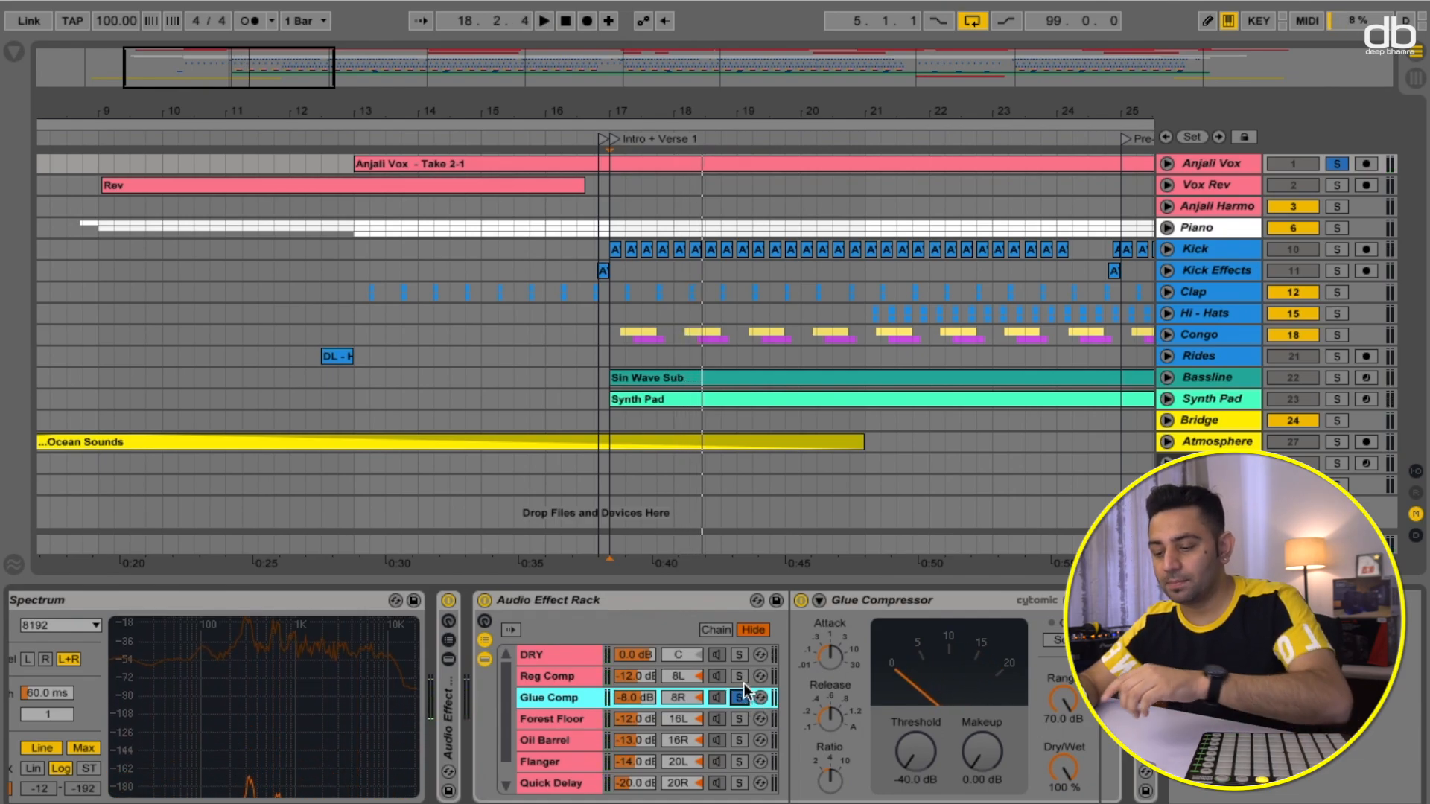
- Solo the Reg Comp chain again and audition it for comparison
left_click(743, 676)
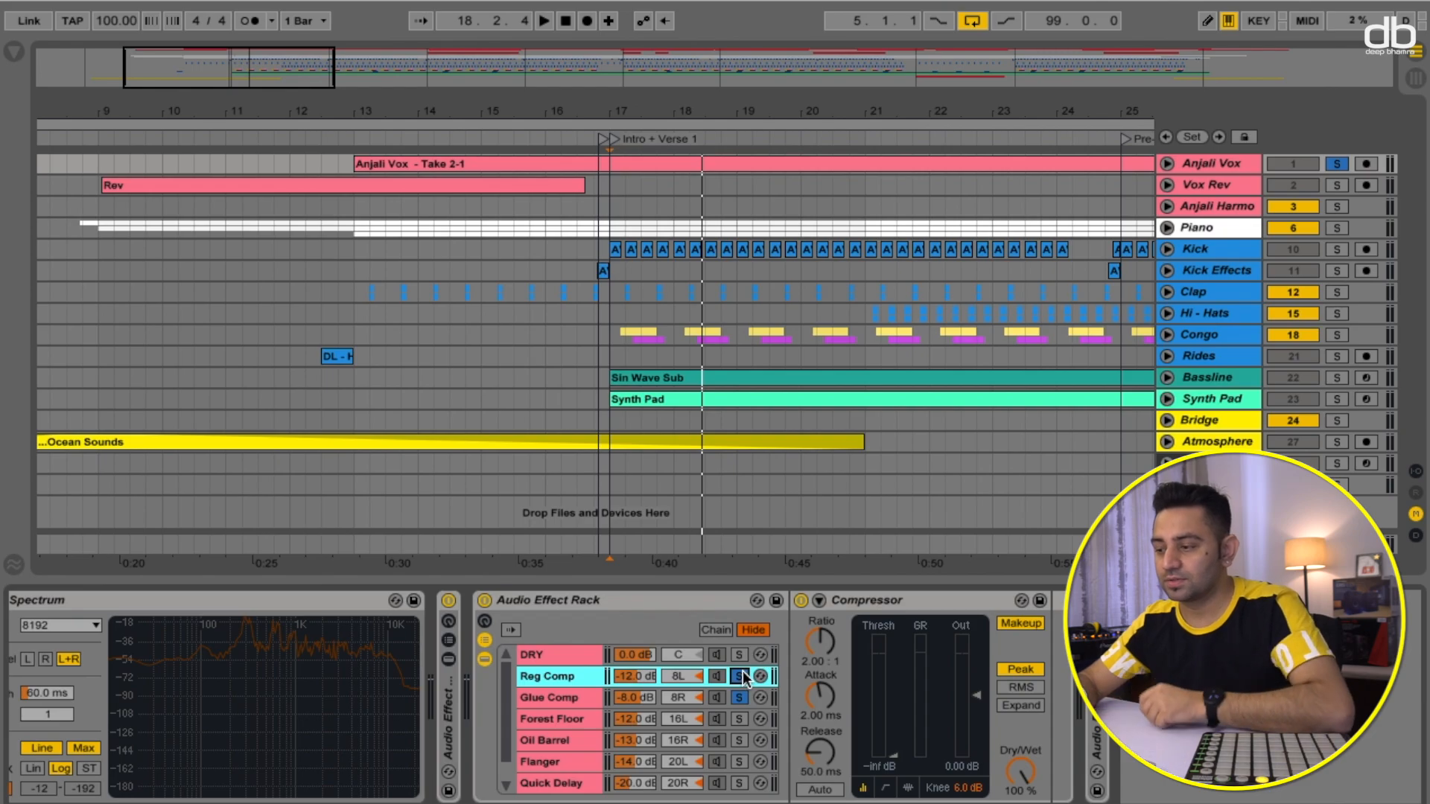
key("space")
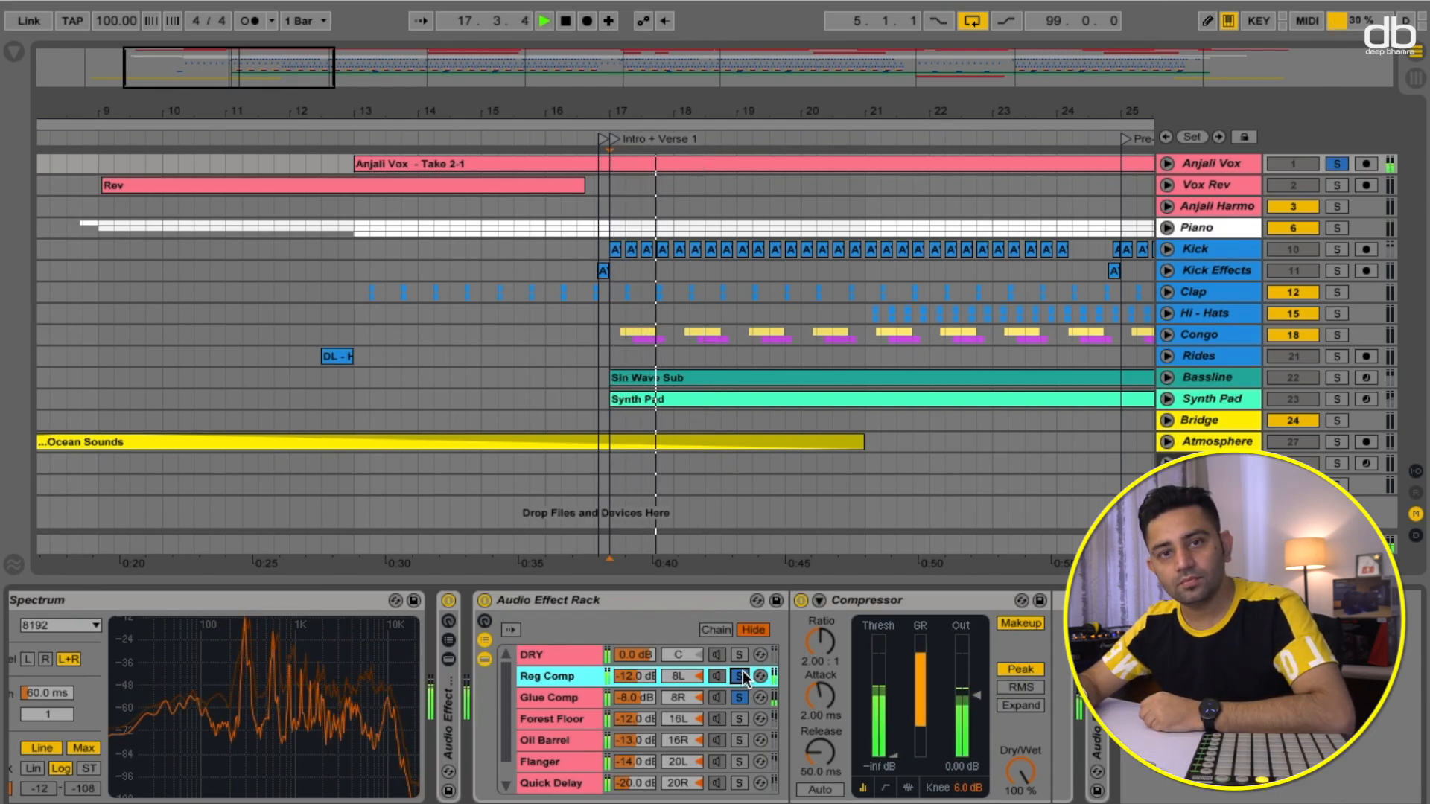
key("space")
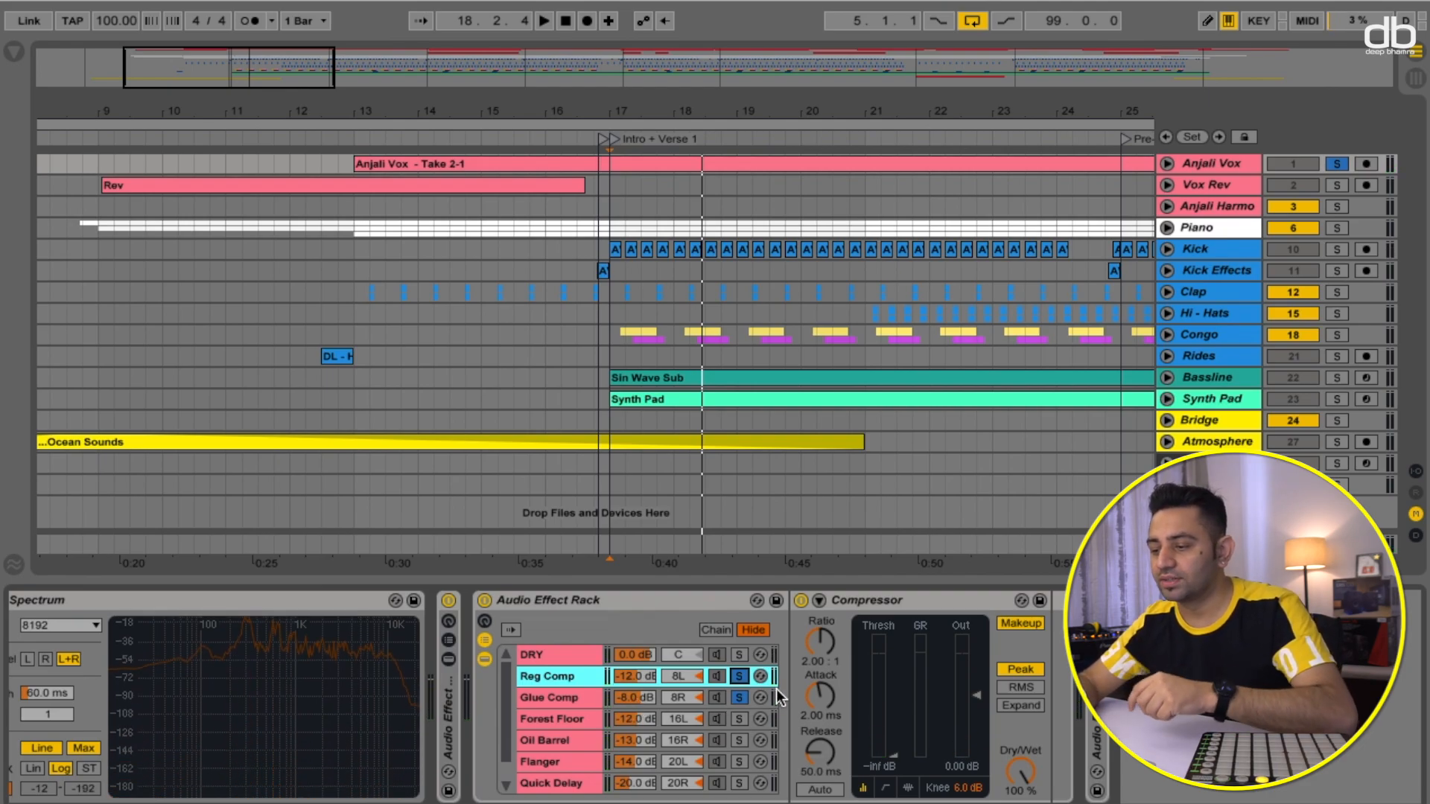
- Solo the Glue Comp chain, then the Forest Floor chain, and inspect its reverb device
left_click(739, 698)
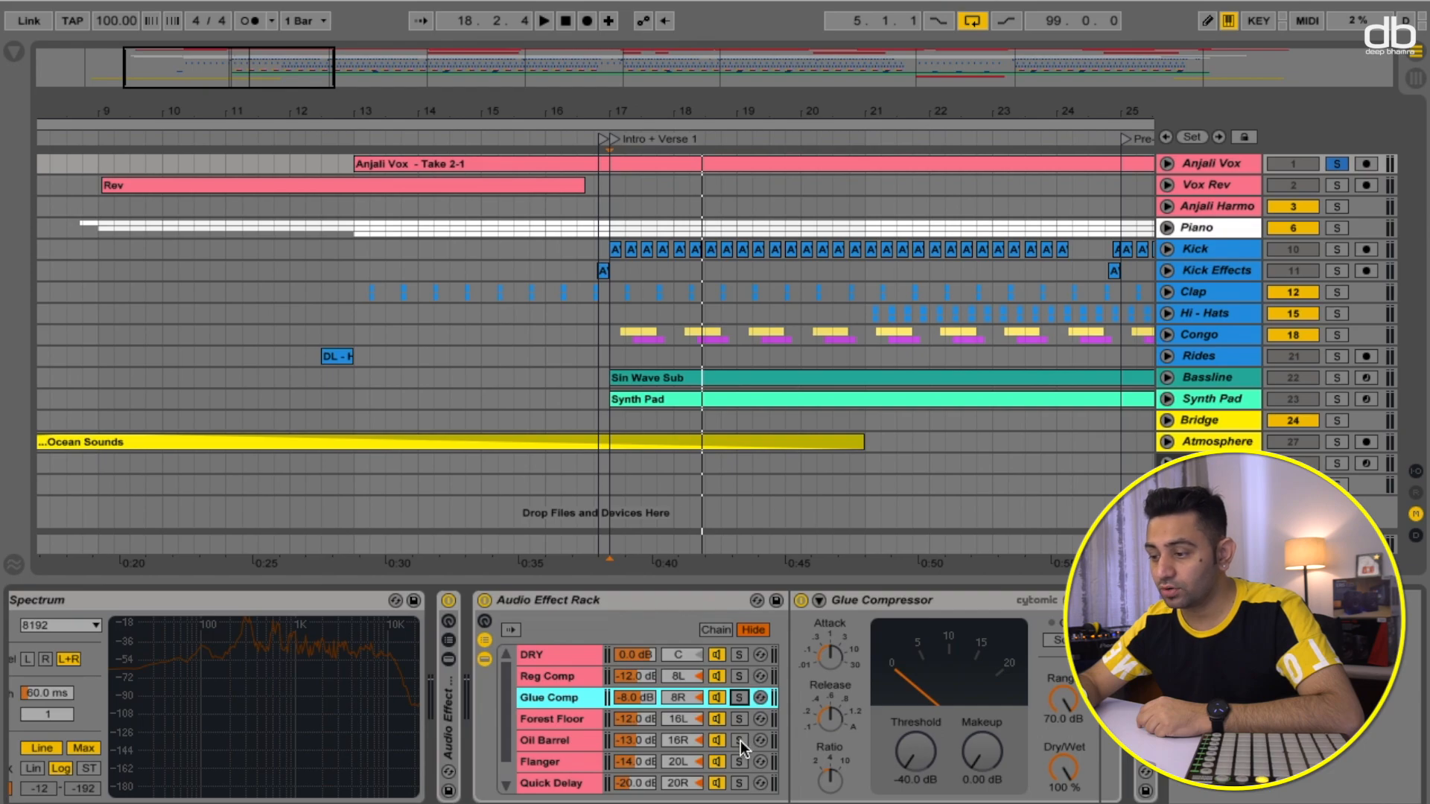
left_click(739, 719)
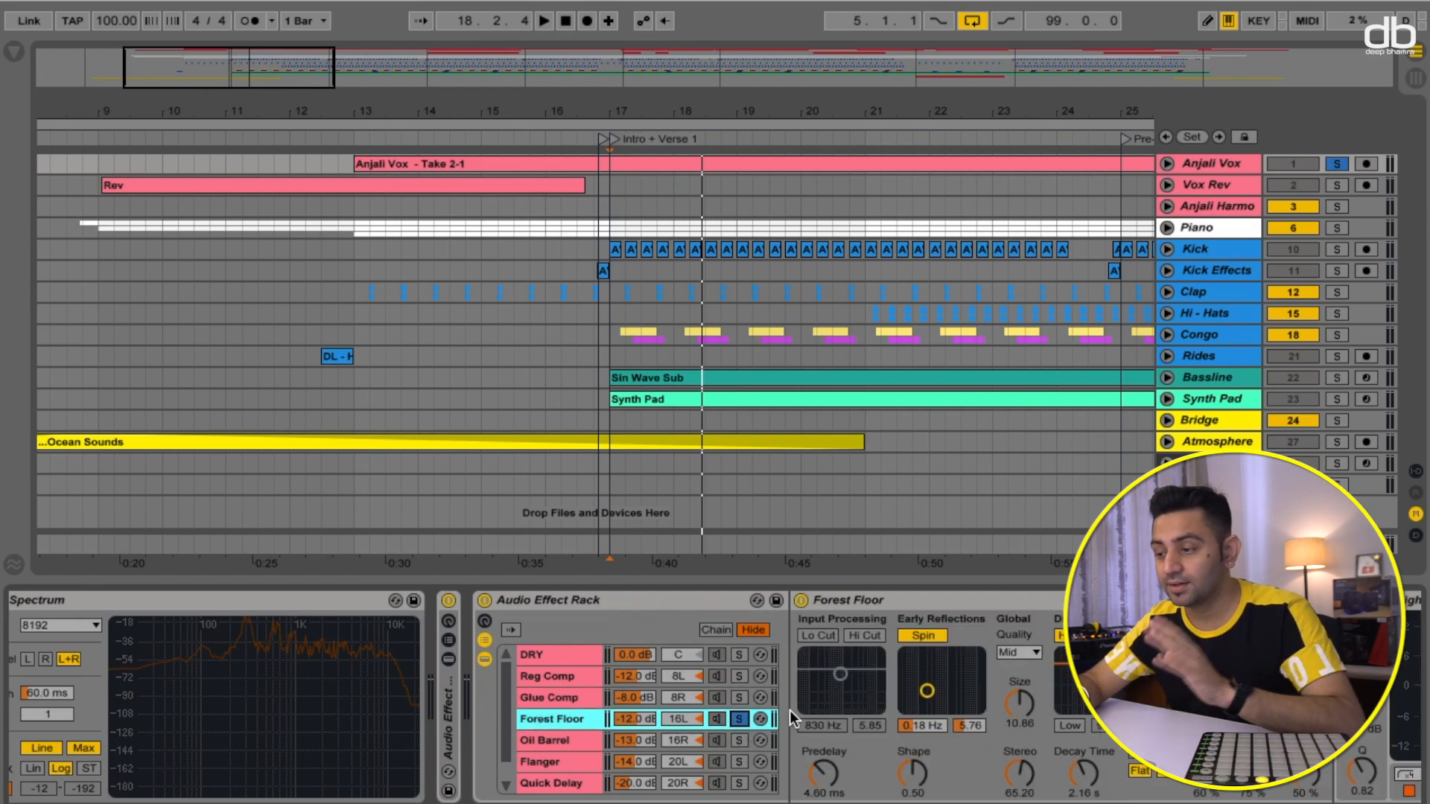
scroll(812, 709, "right", 4)
scroll(609, 683, "left", 2)
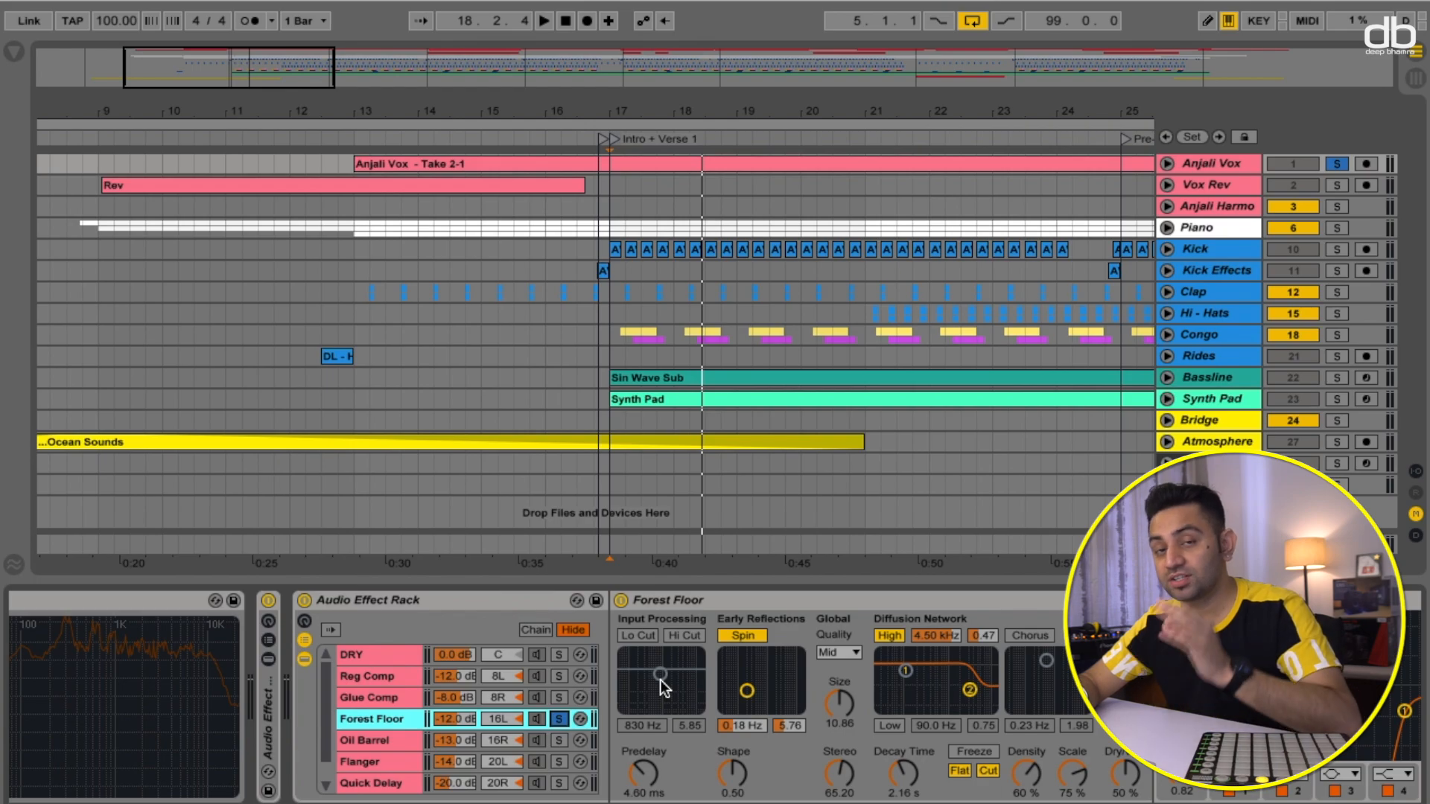
- Audition the Forest Floor chain, then solo the Oil Barrel chain and audition the vocal through it
key("space")
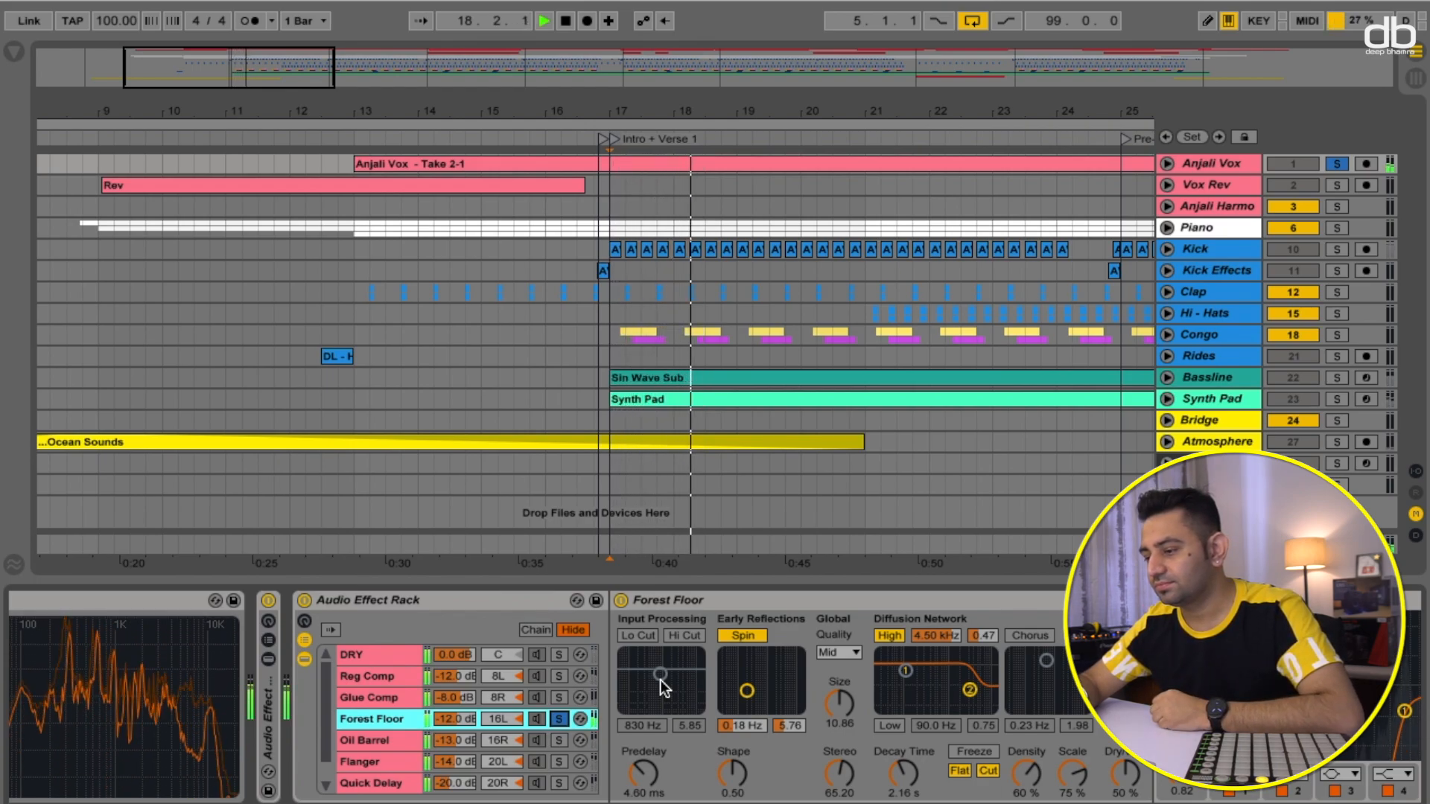
key("space")
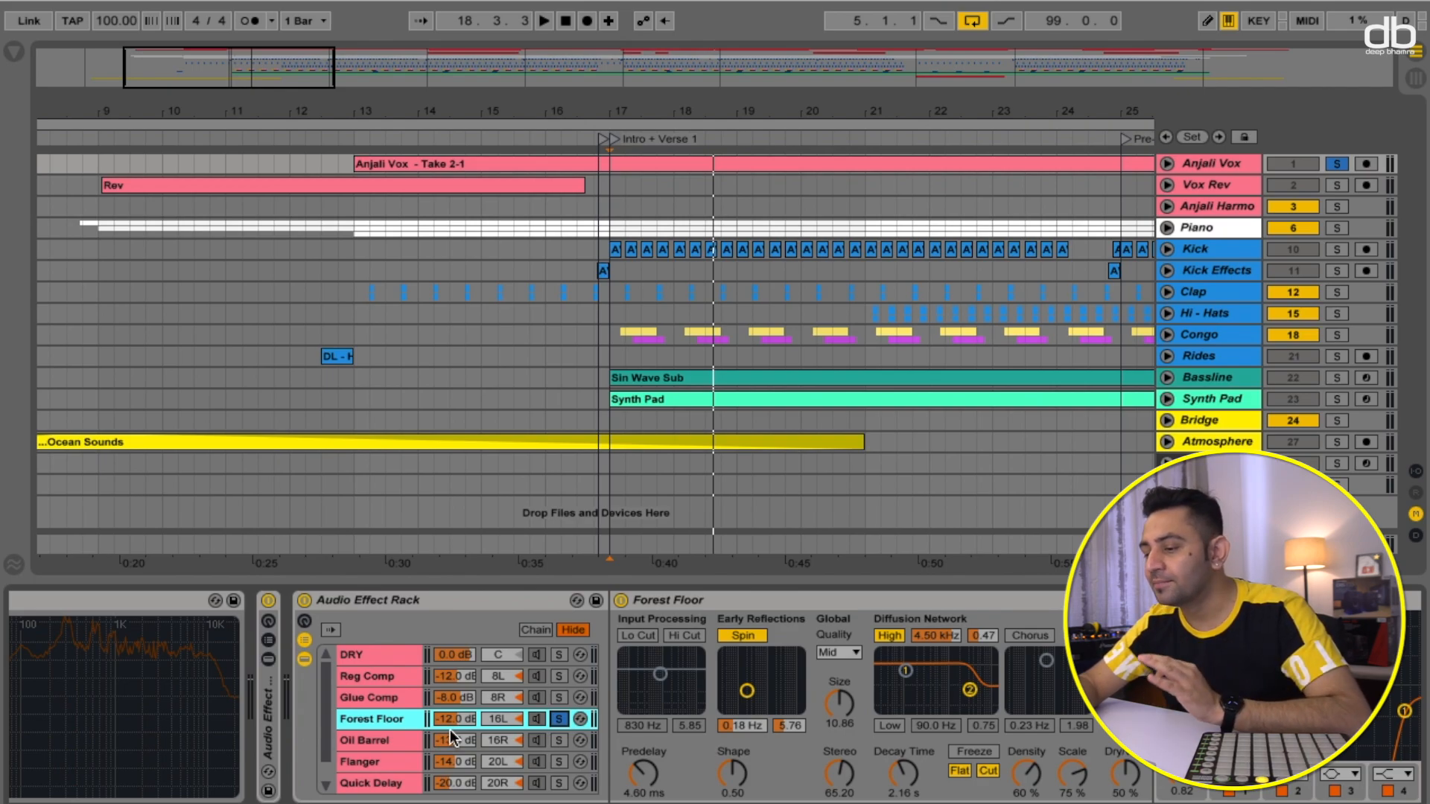
left_click(558, 741)
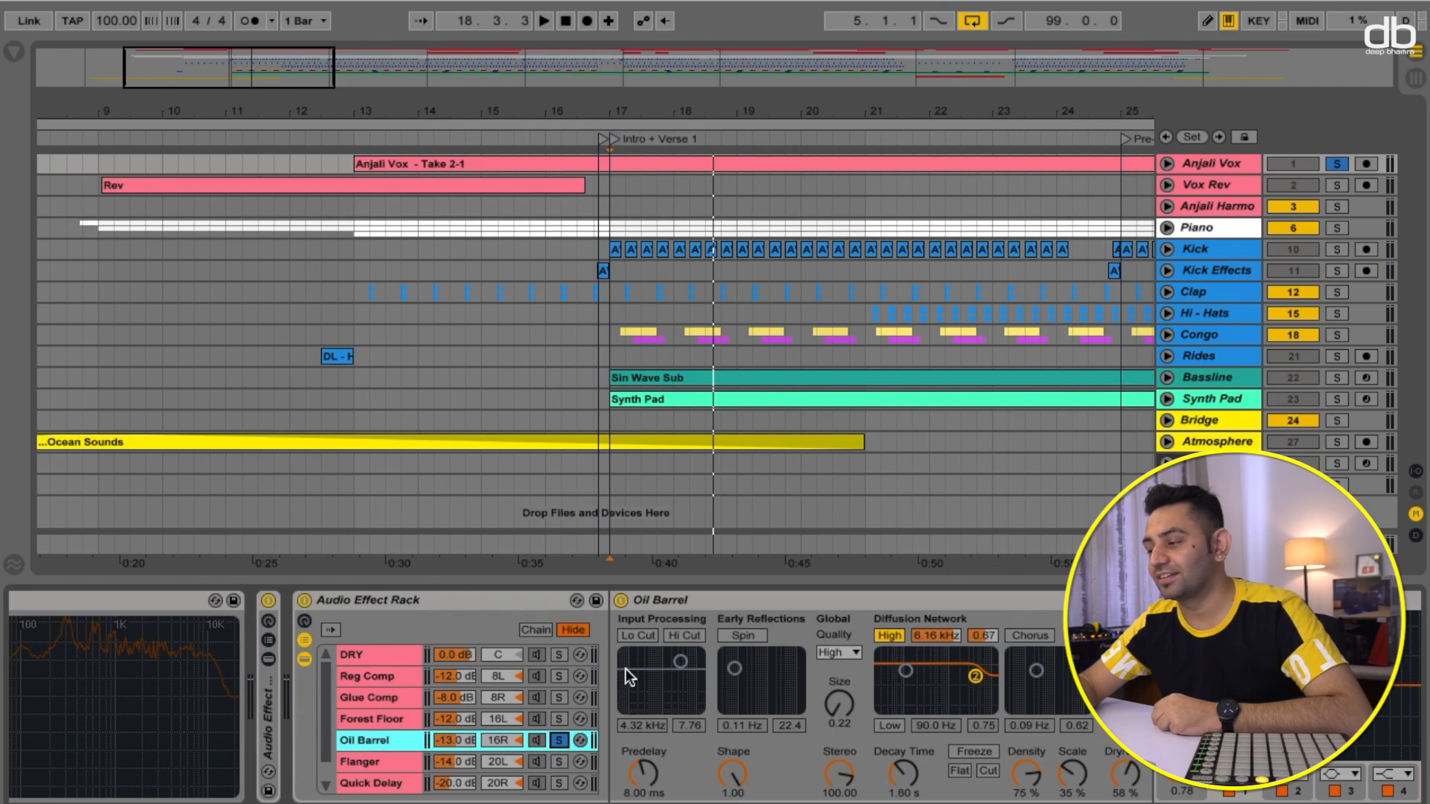
key("space")
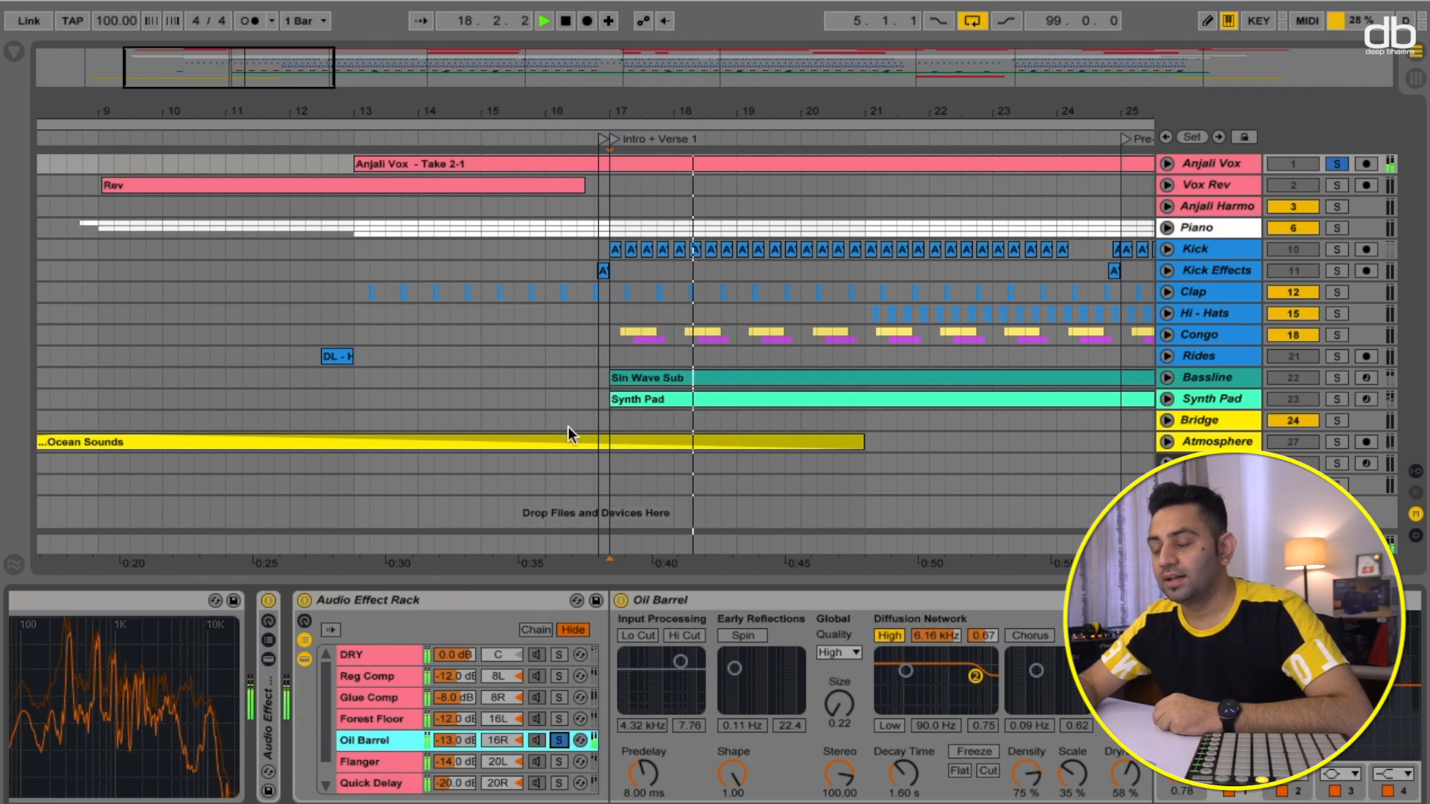
key("space")
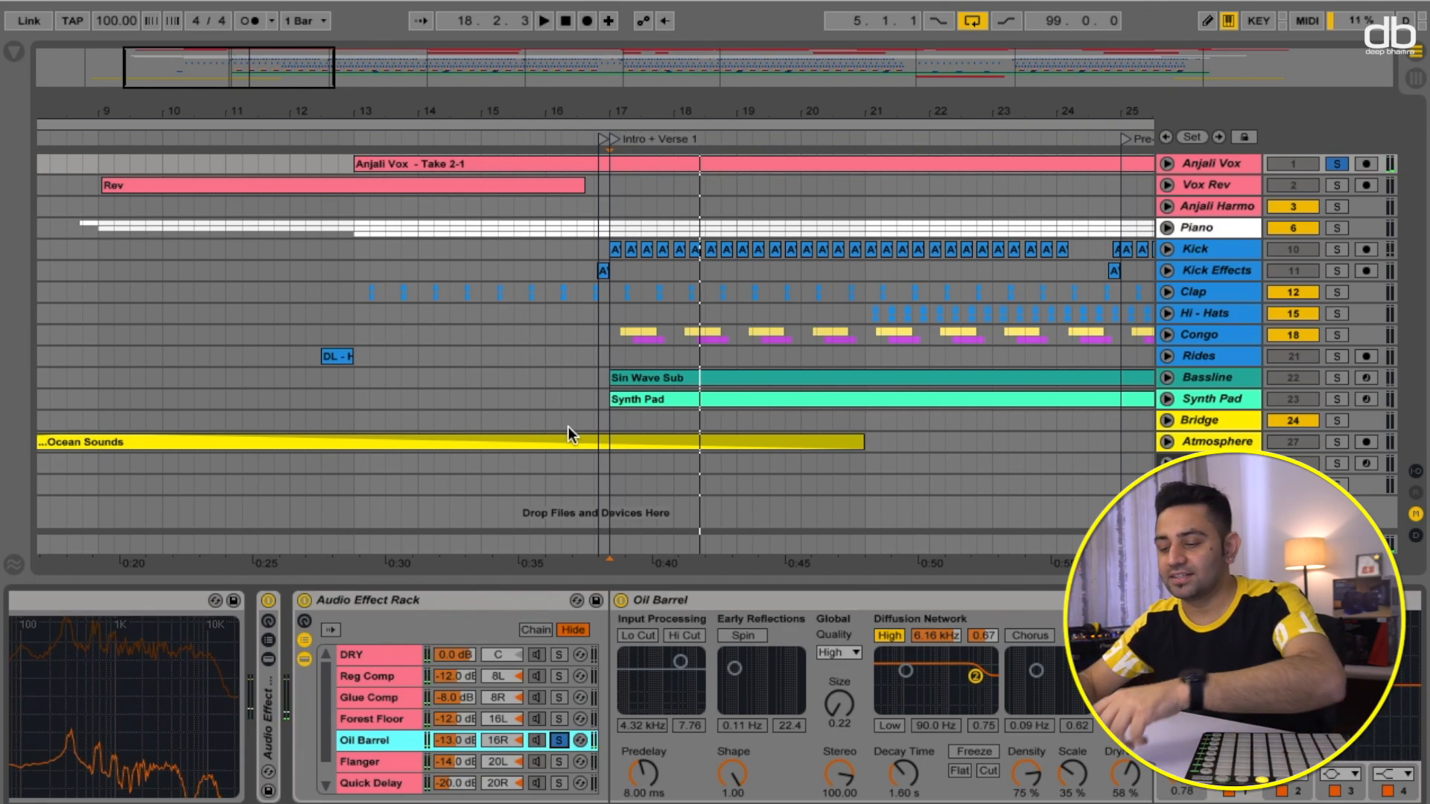
- Solo the Forest Floor chain again and audition the vocal through it for comparison
left_click(558, 718)
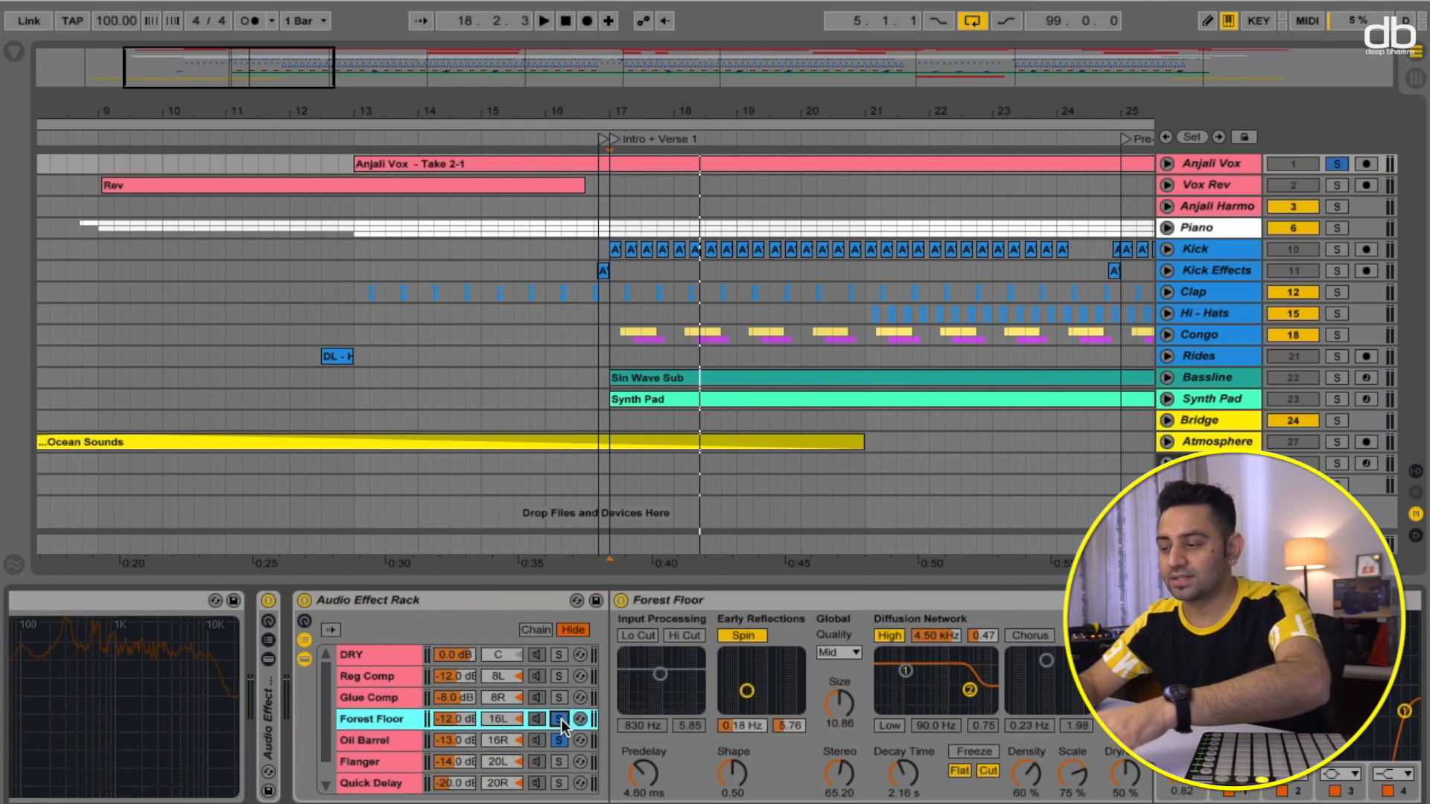
key("space")
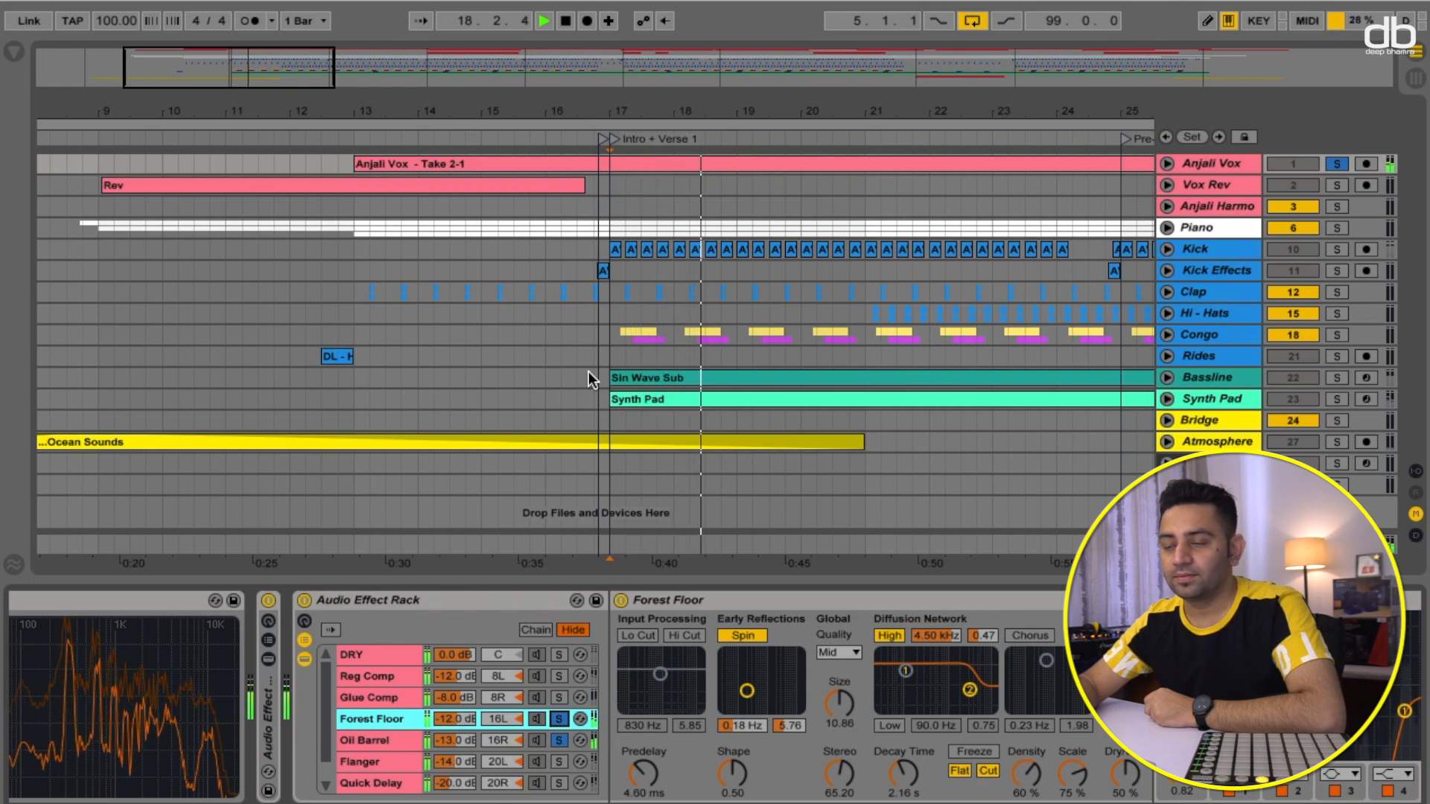
key("space")
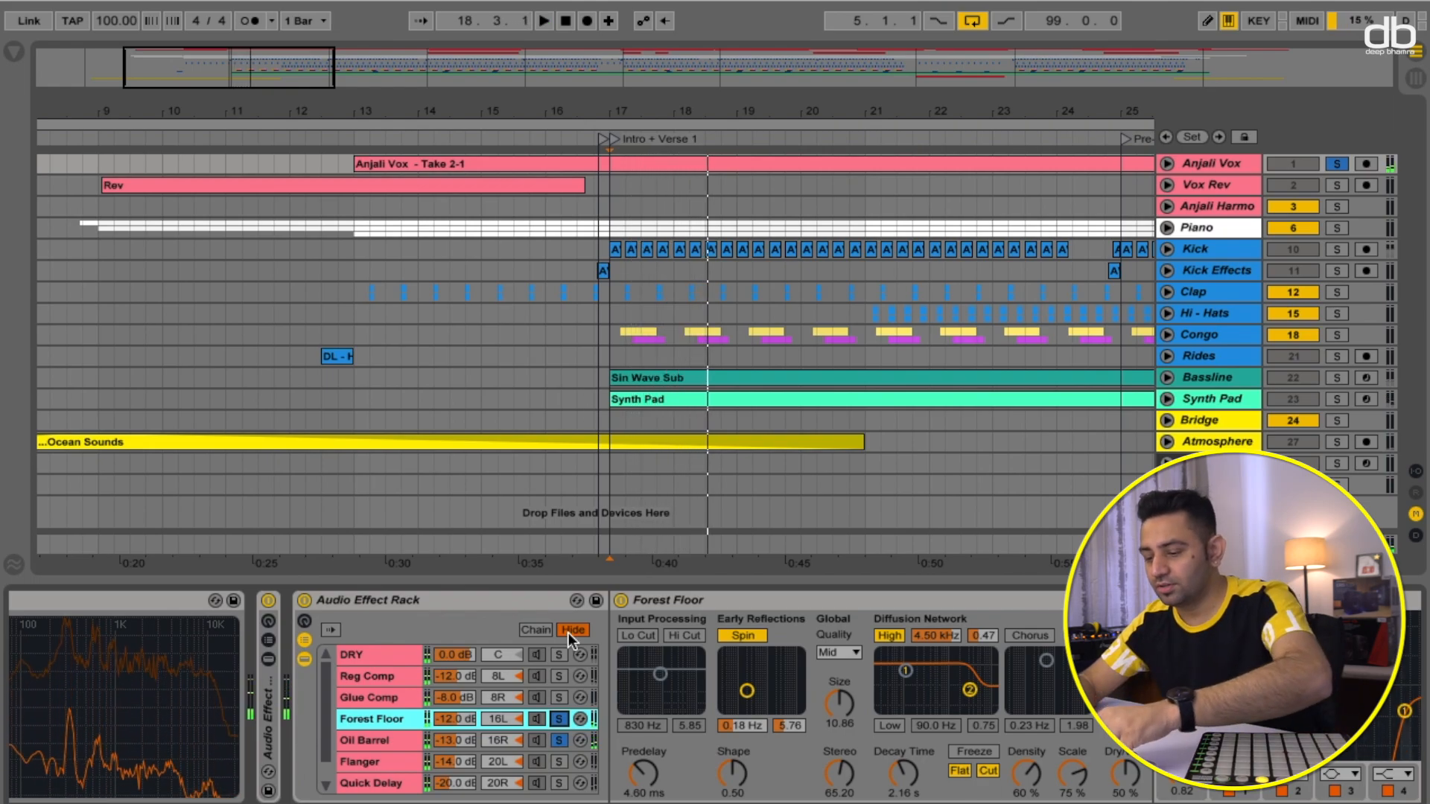
- Move the solo from the Forest Floor chain to the Flanger chain
left_click(560, 719)
left_click(560, 741)
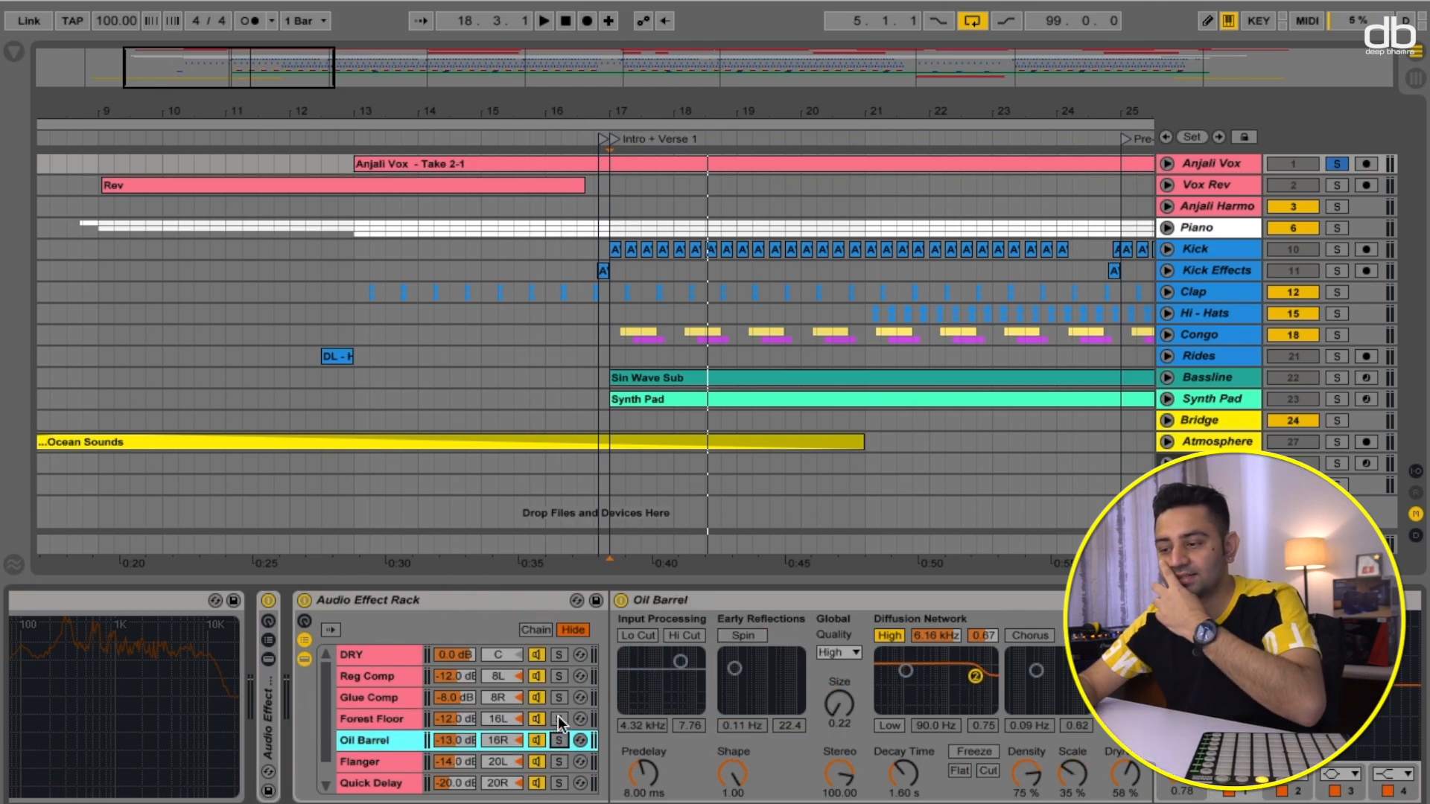
scroll(557, 716, "down", 1)
left_click(558, 740)
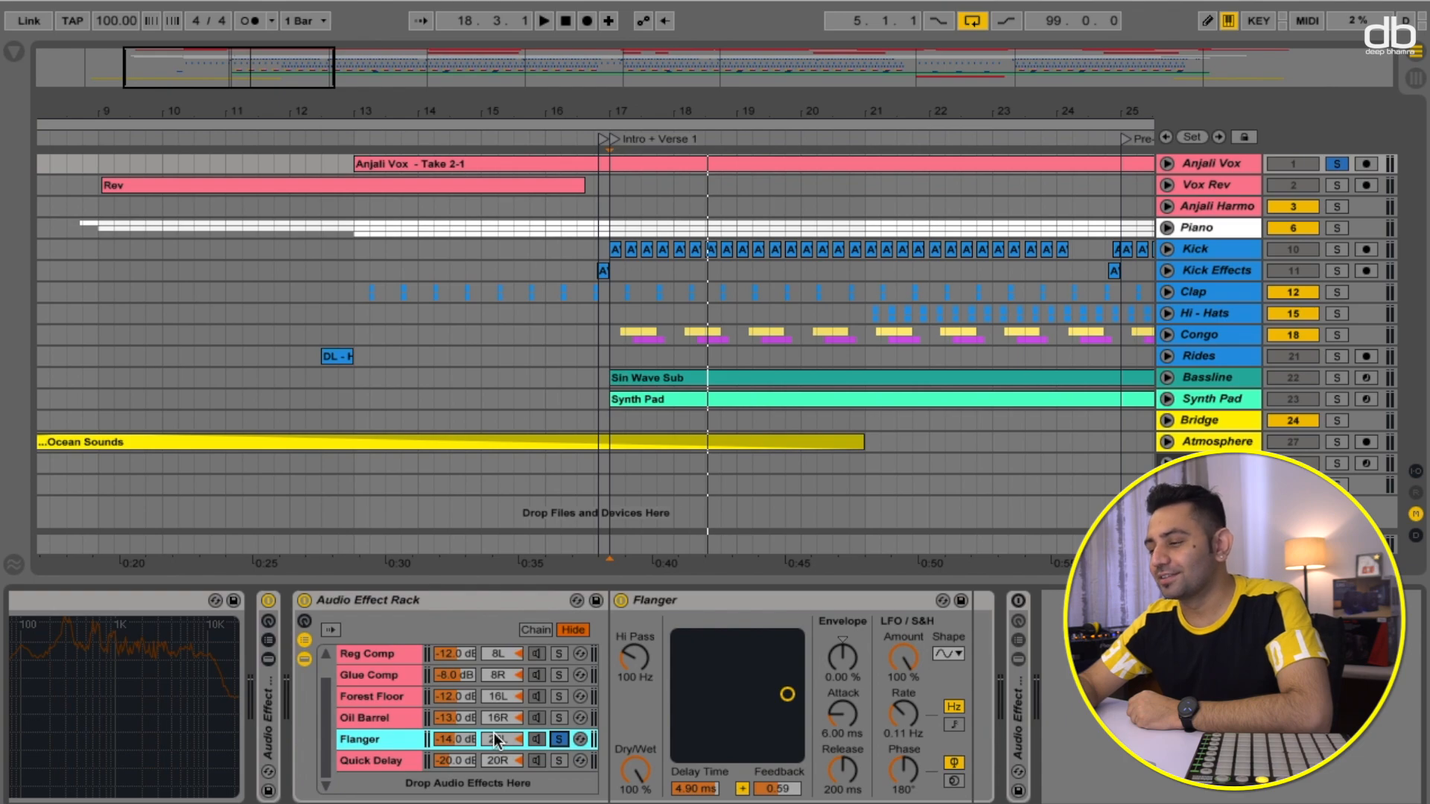
- Audition the Flanger chain from the start of the Intro + Verse 1 section
left_click(615, 140)
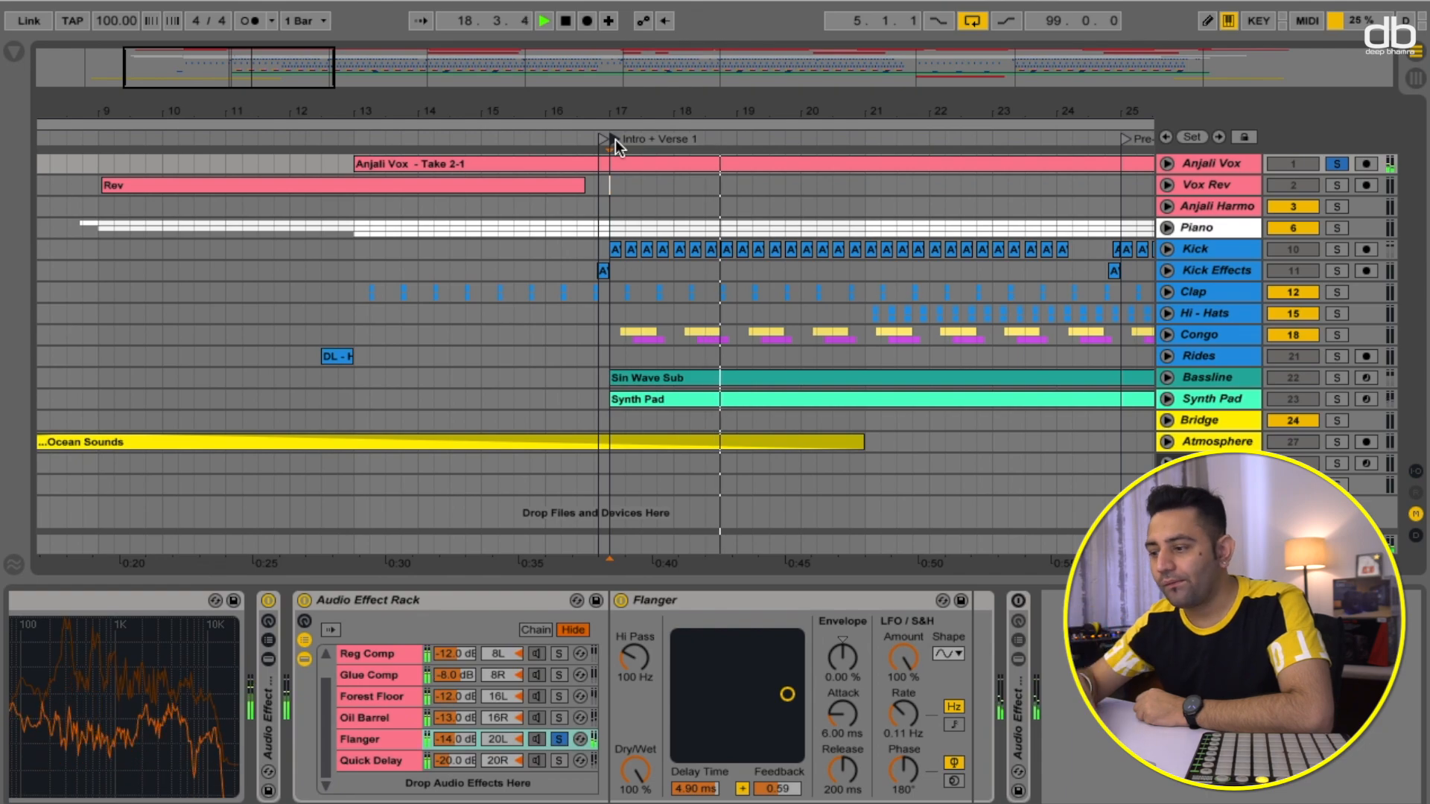
key("space")
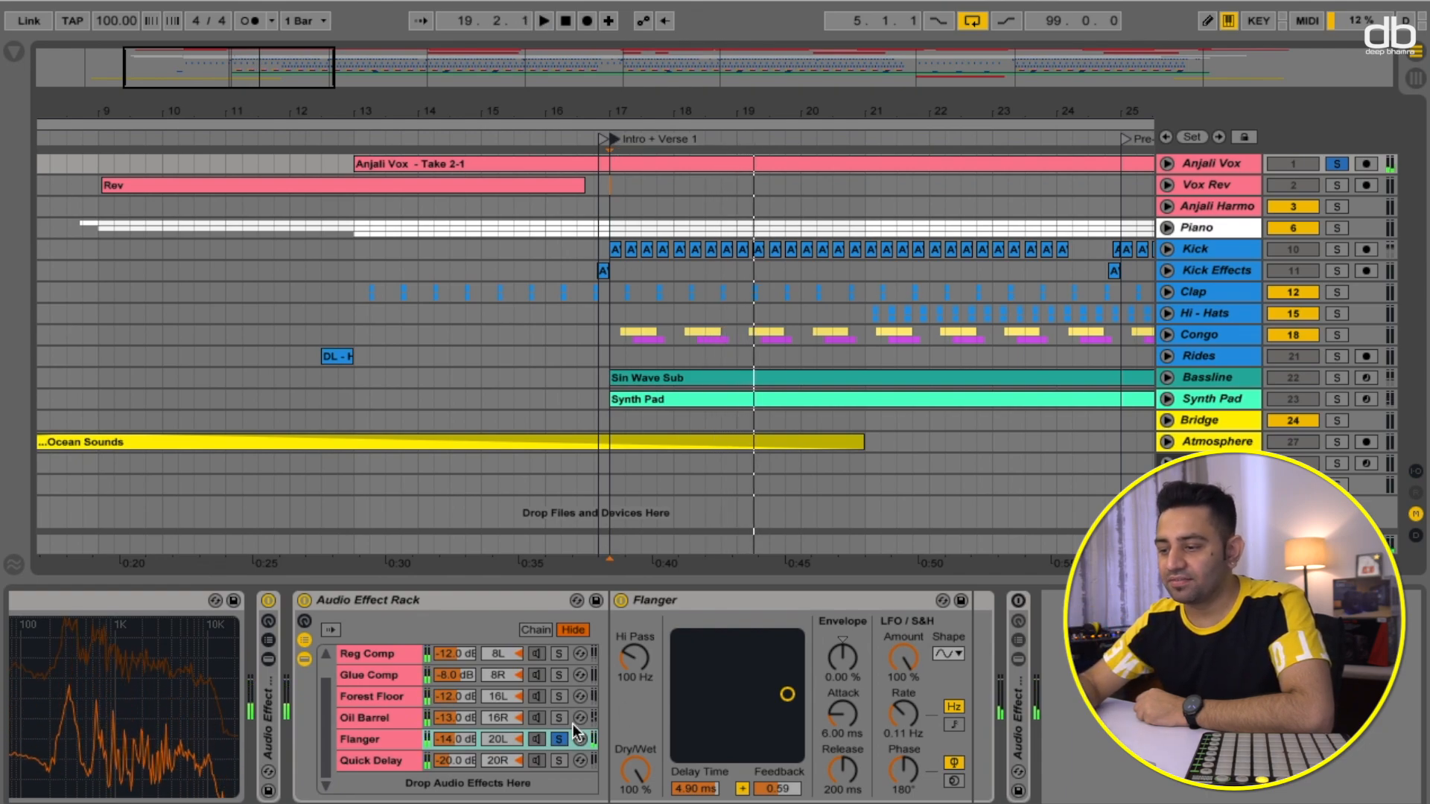
left_click(560, 739)
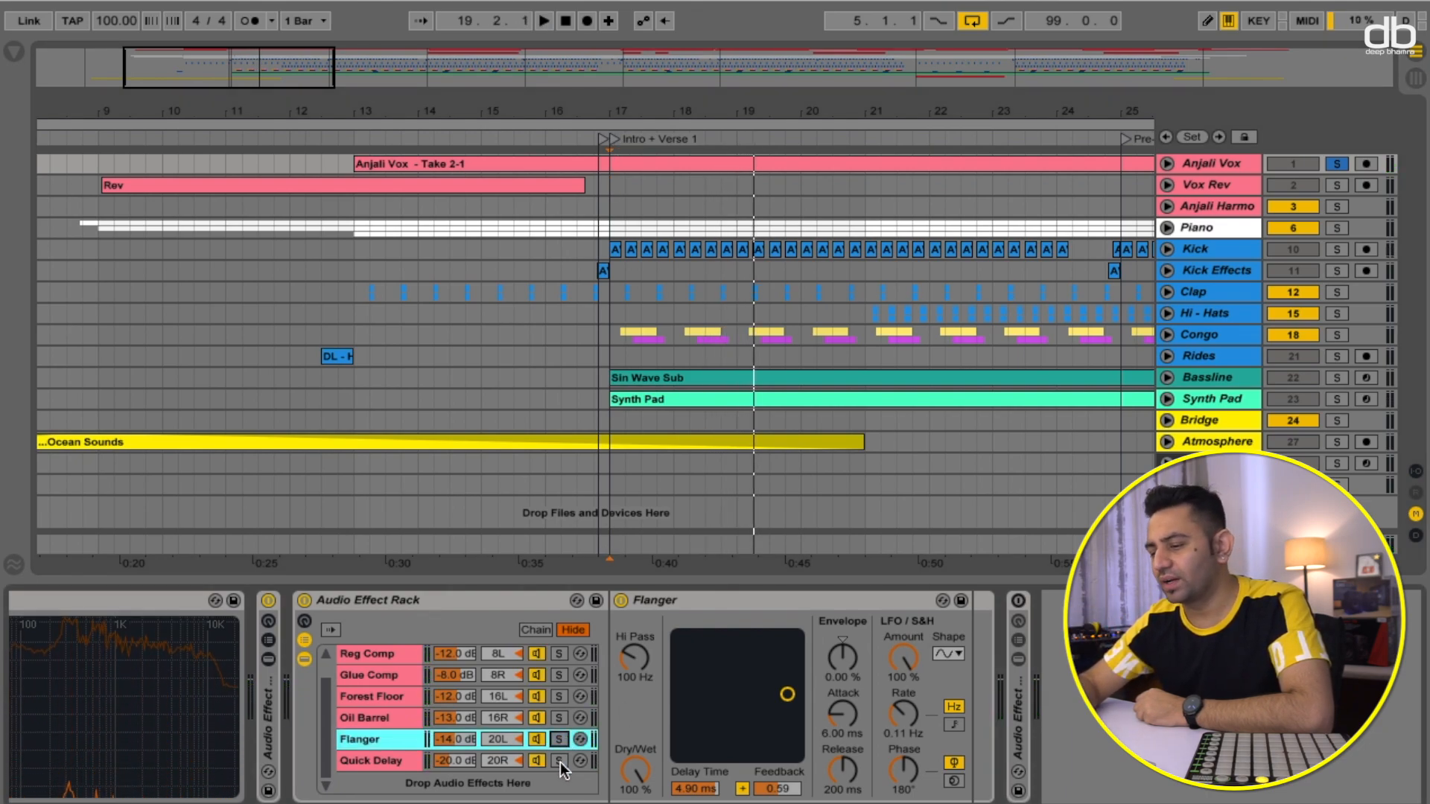
- Solo the Quick Delay chain and audition the vocal through it
left_click(560, 760)
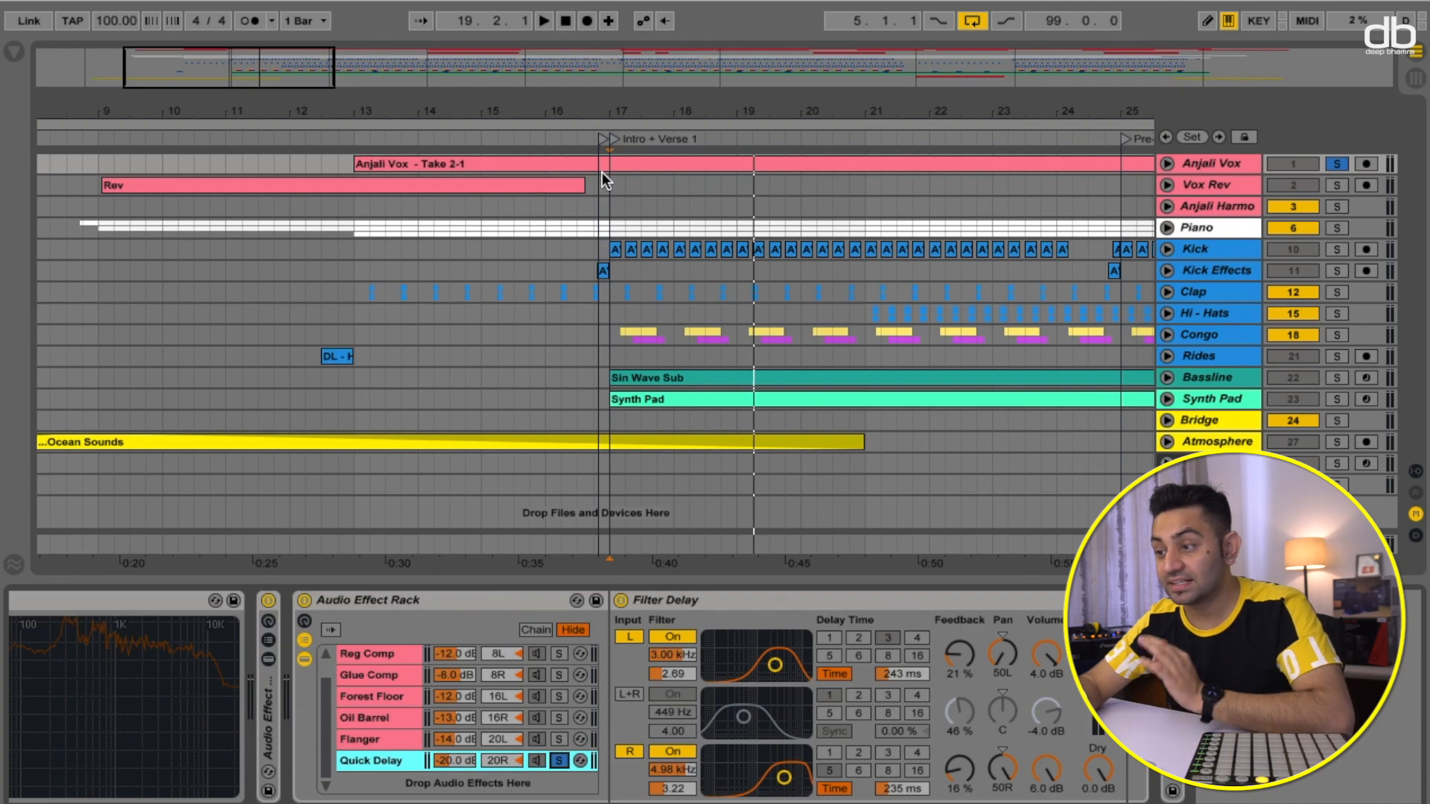
key("space")
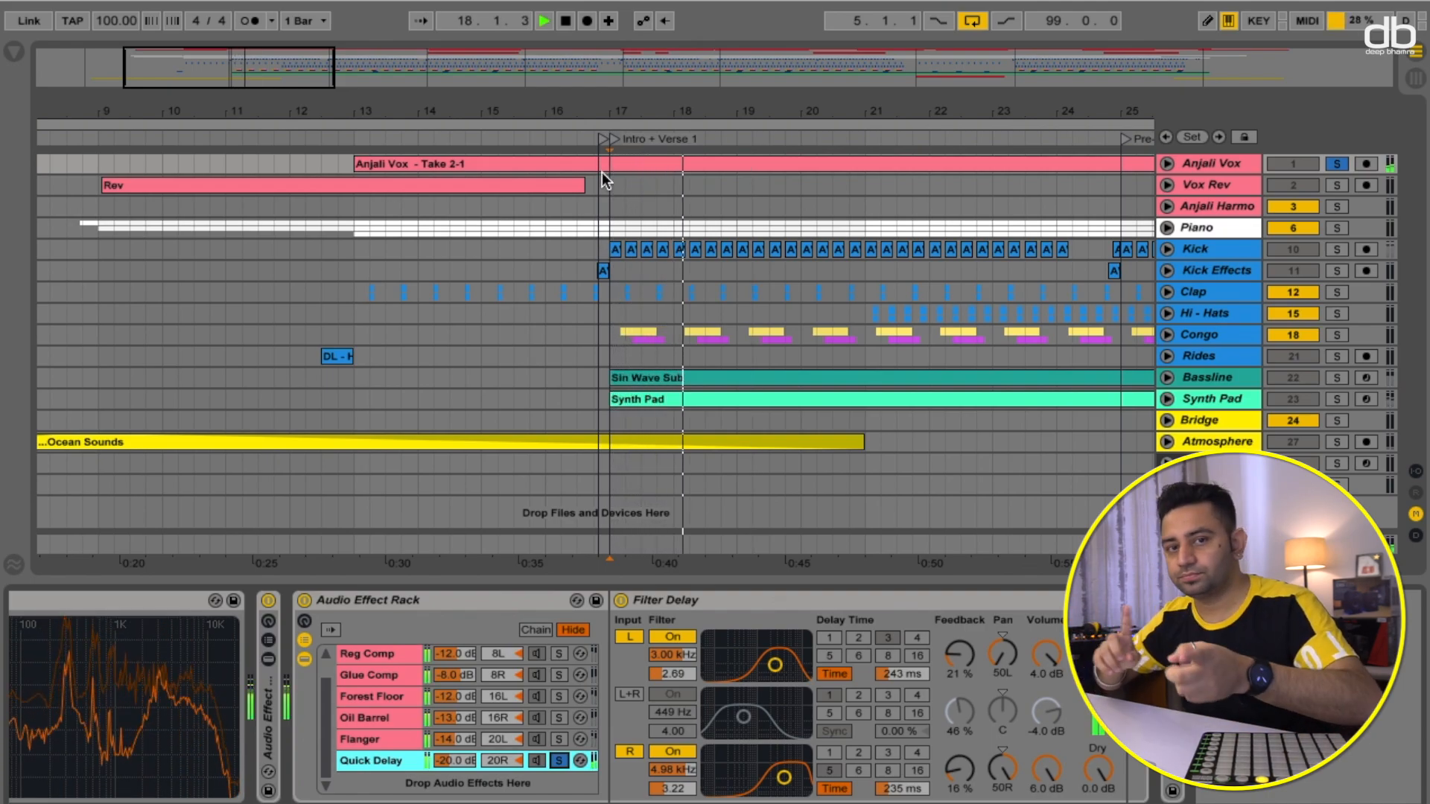
key("space")
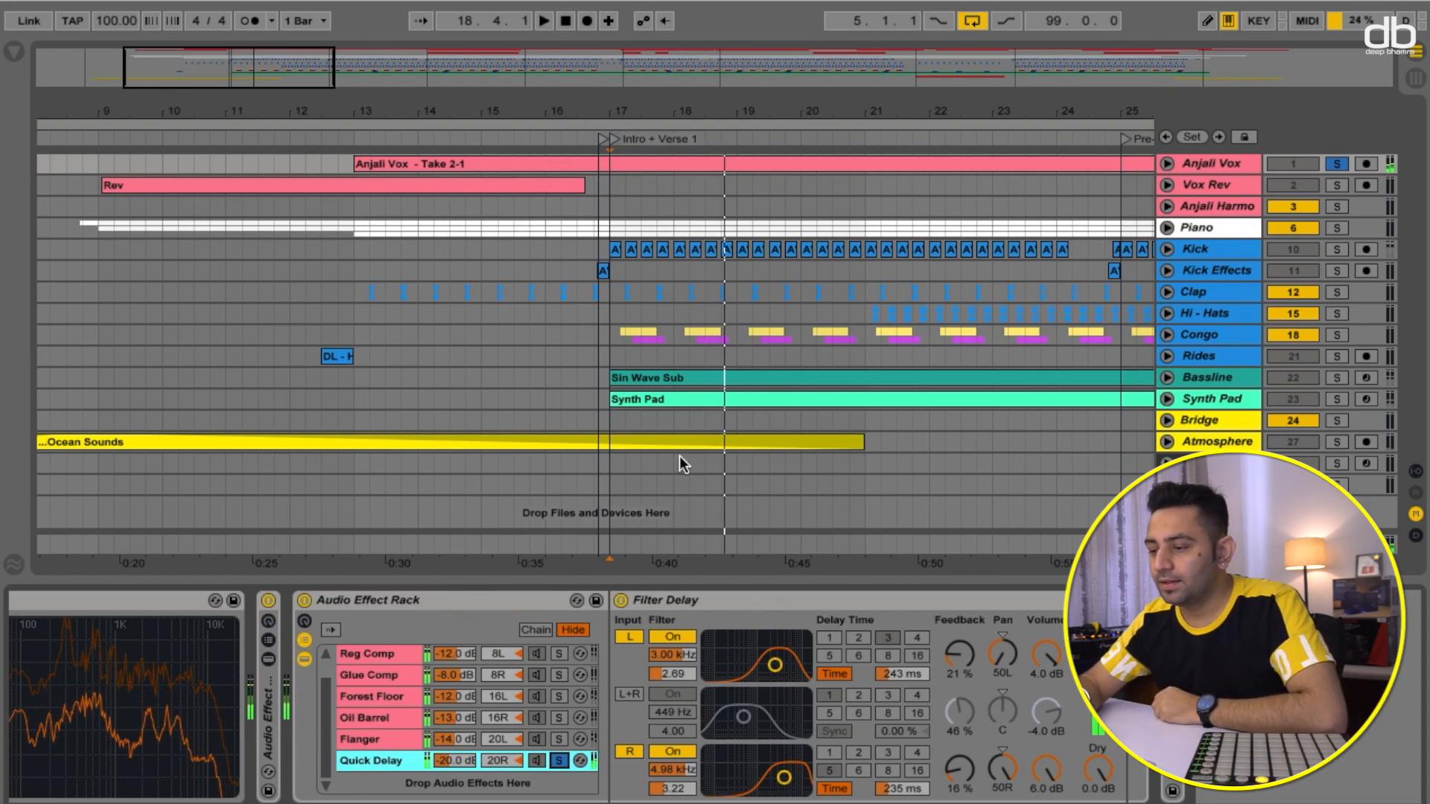
- Solo all the rack chains, from Quick Delay up to DRY, and audition them playing together
left_click(560, 740)
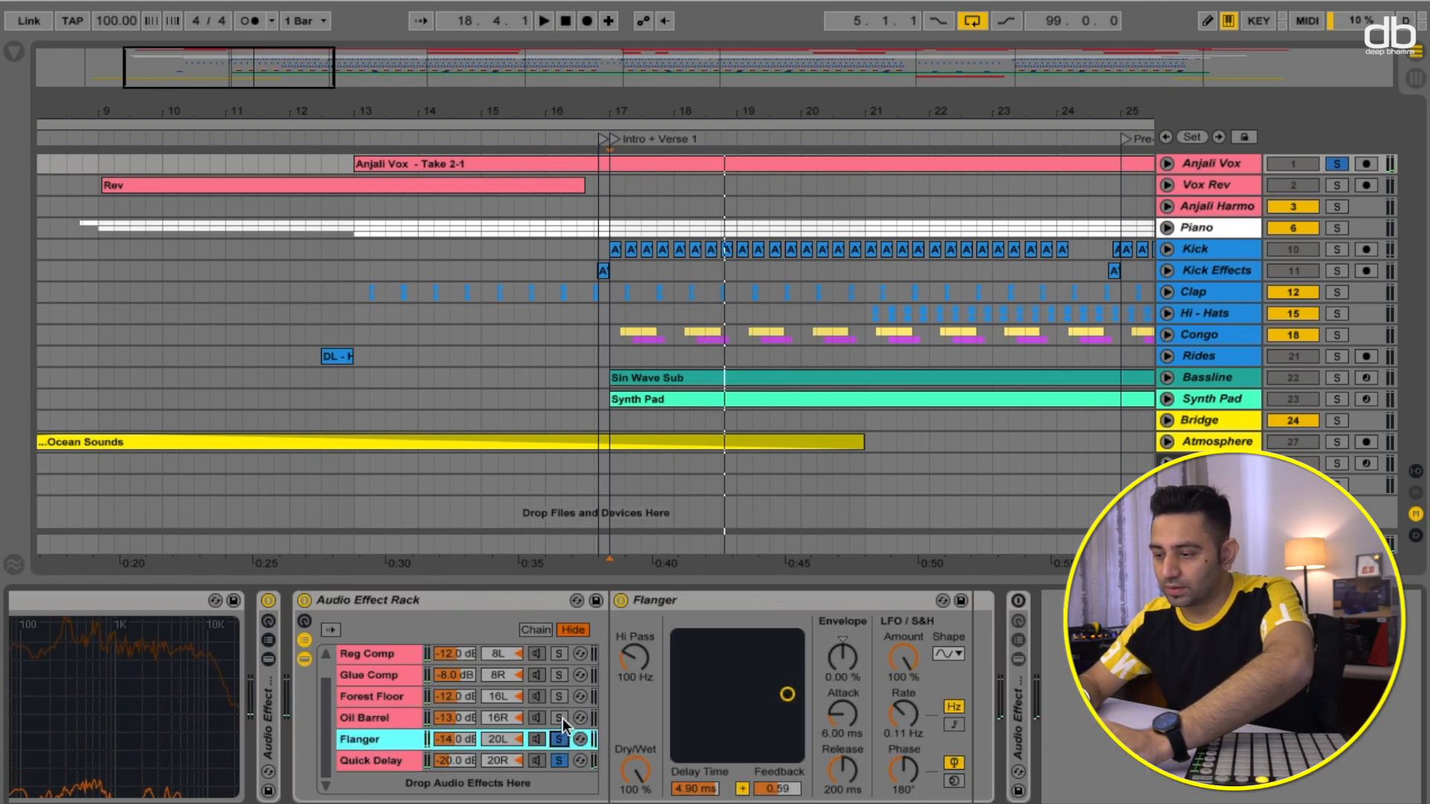
left_click(560, 718)
left_click(559, 697)
left_click(559, 675)
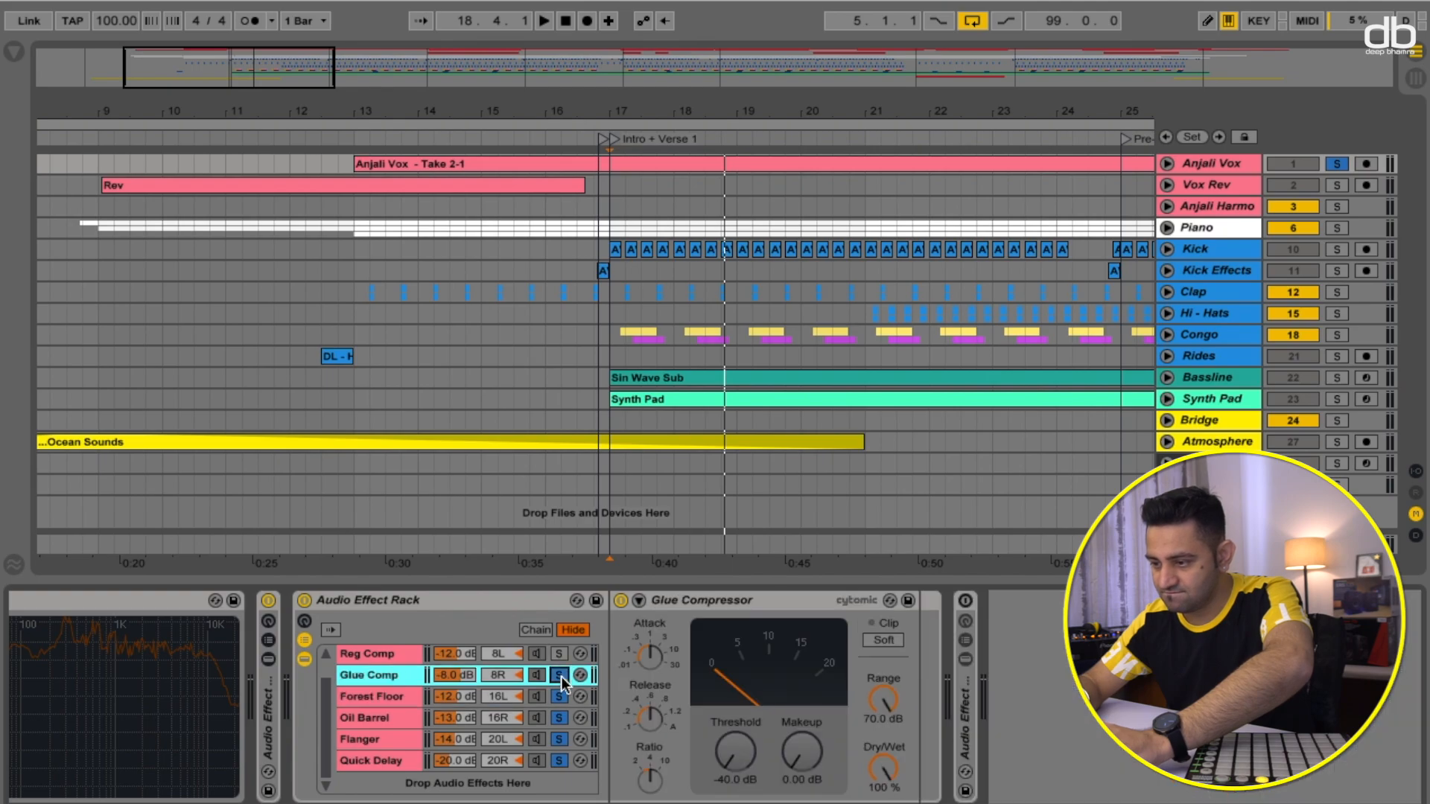
scroll(560, 676, "up", 1)
left_click(561, 676)
left_click(559, 655)
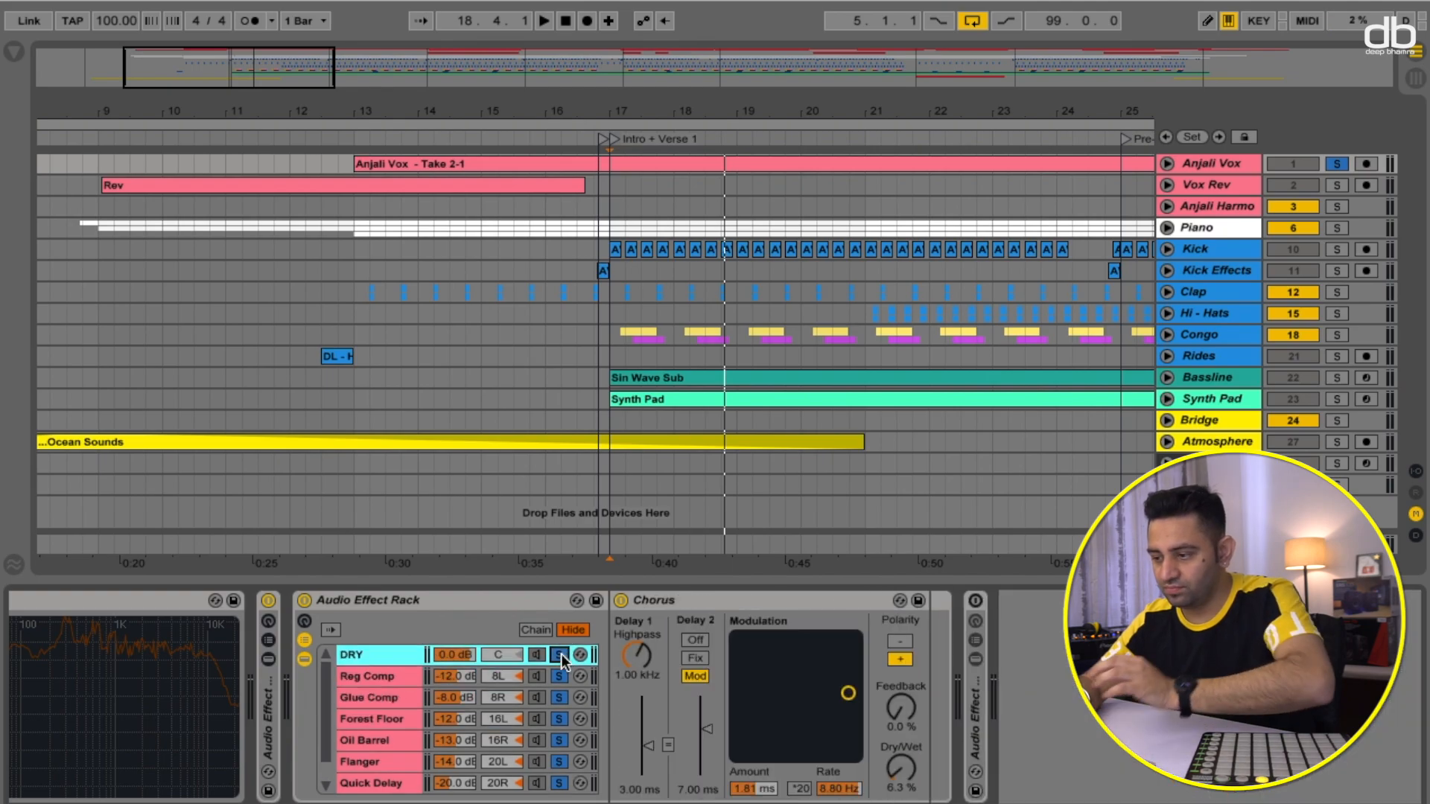
key("space")
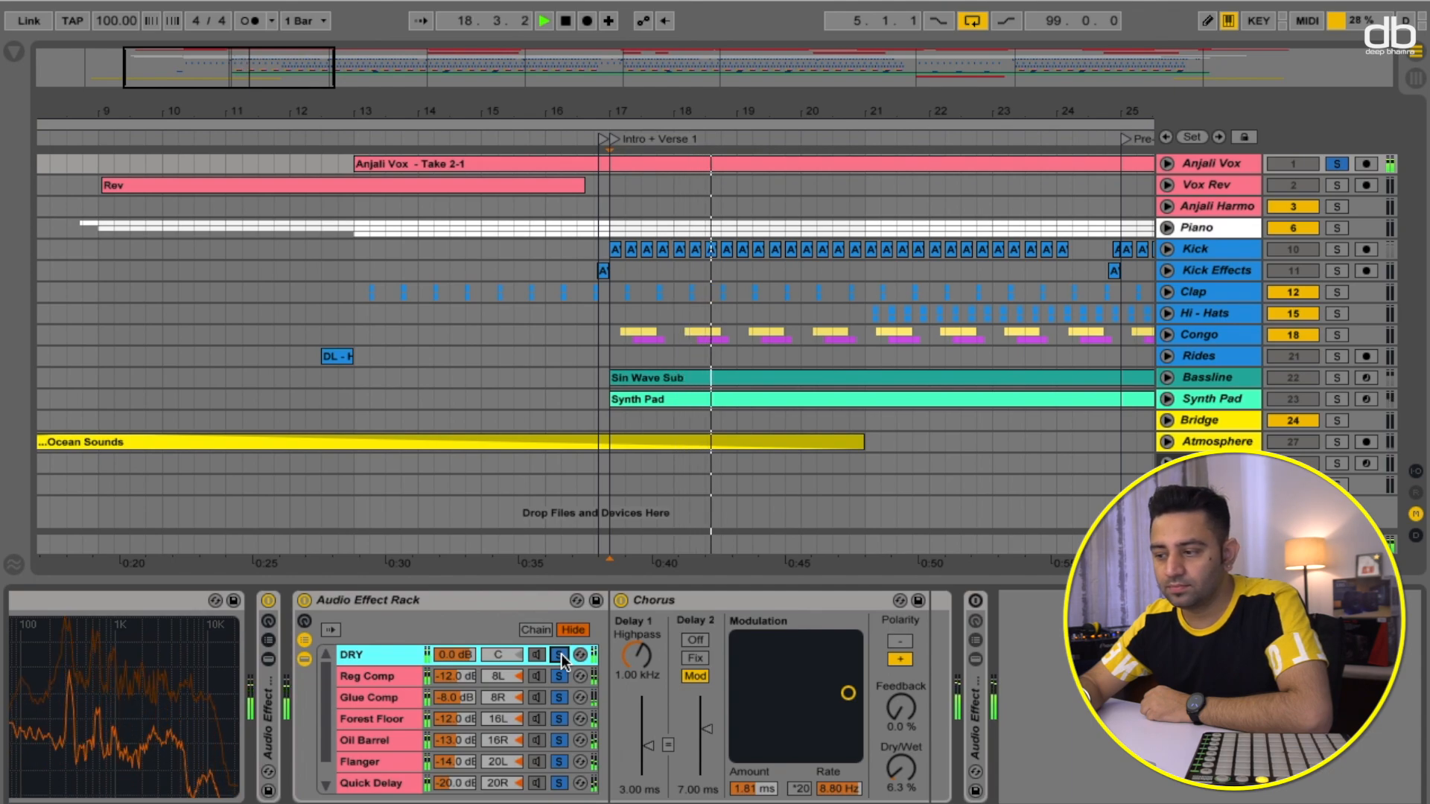
key("space")
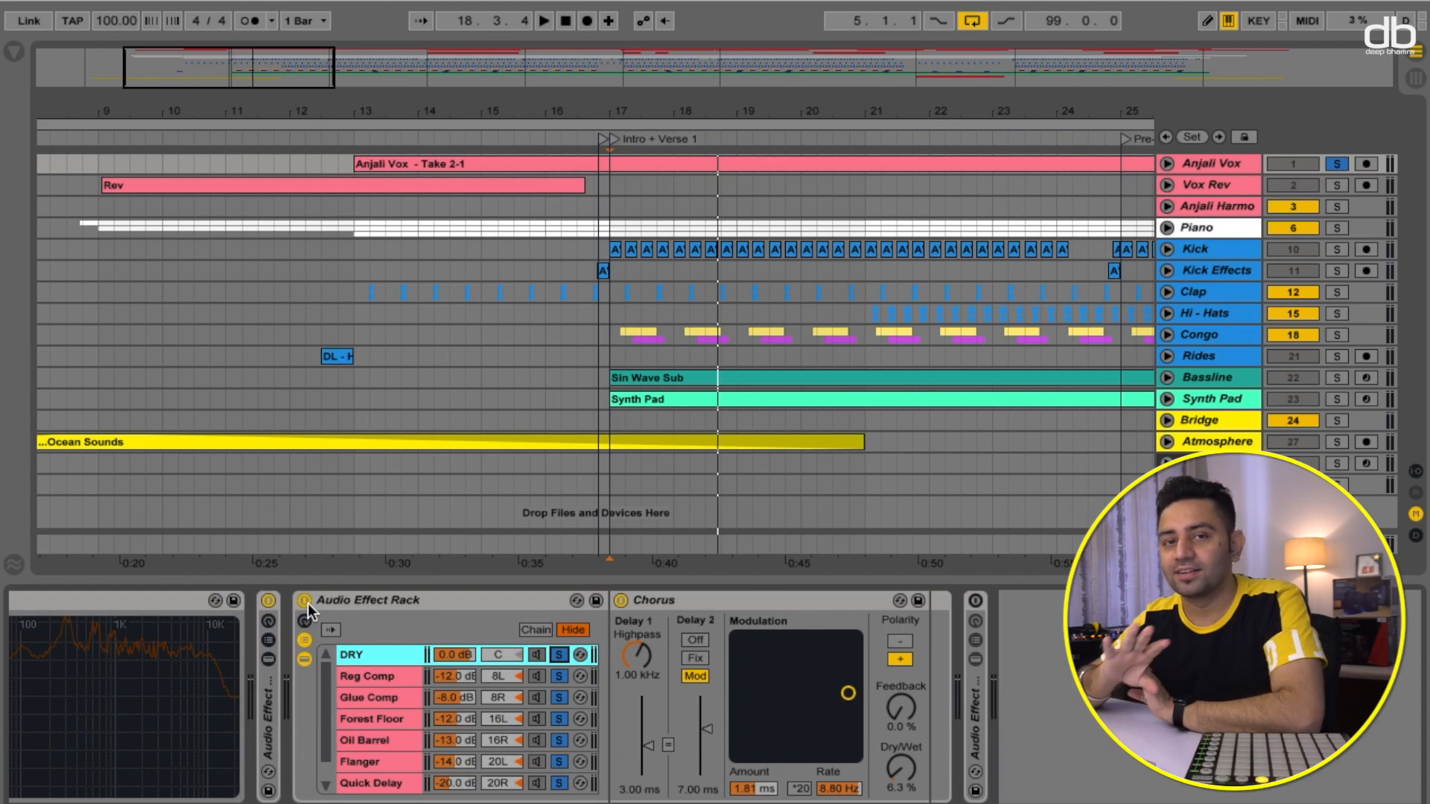
- Collapse the rack's chain devices, switch off the enclosing Audio Effect rack, and switch on the Filtered Echo Room device
left_click(304, 659)
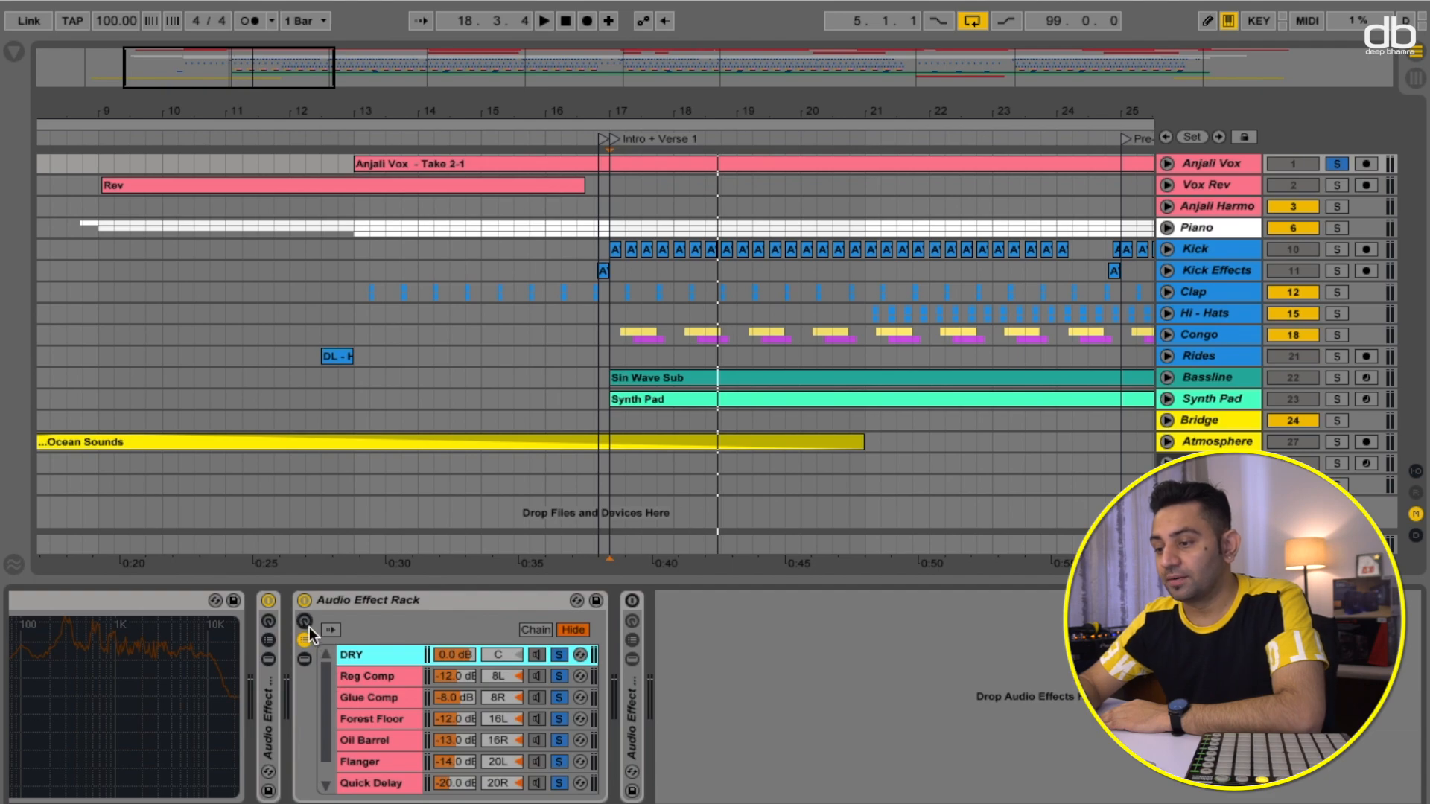
left_click(302, 599)
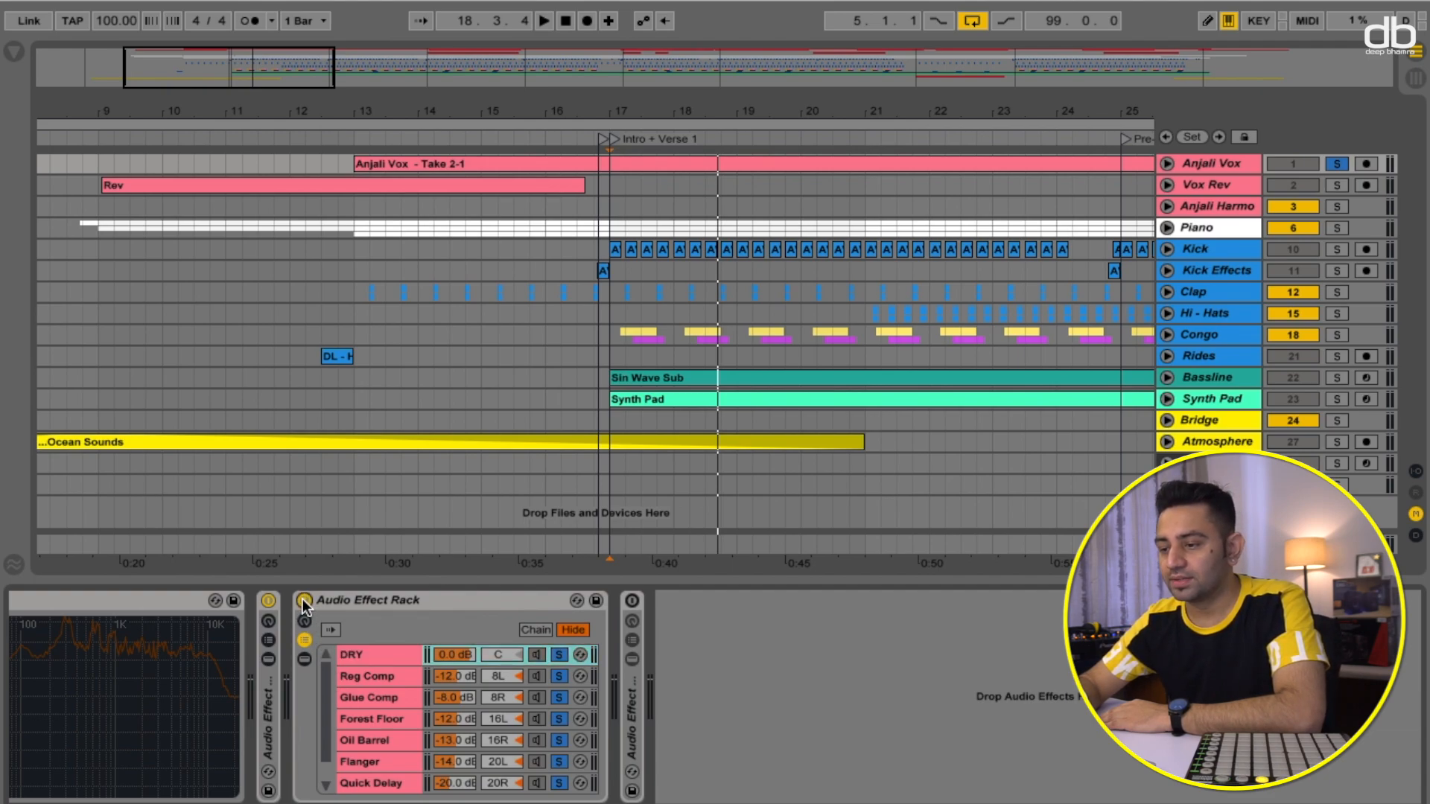
left_click(268, 600)
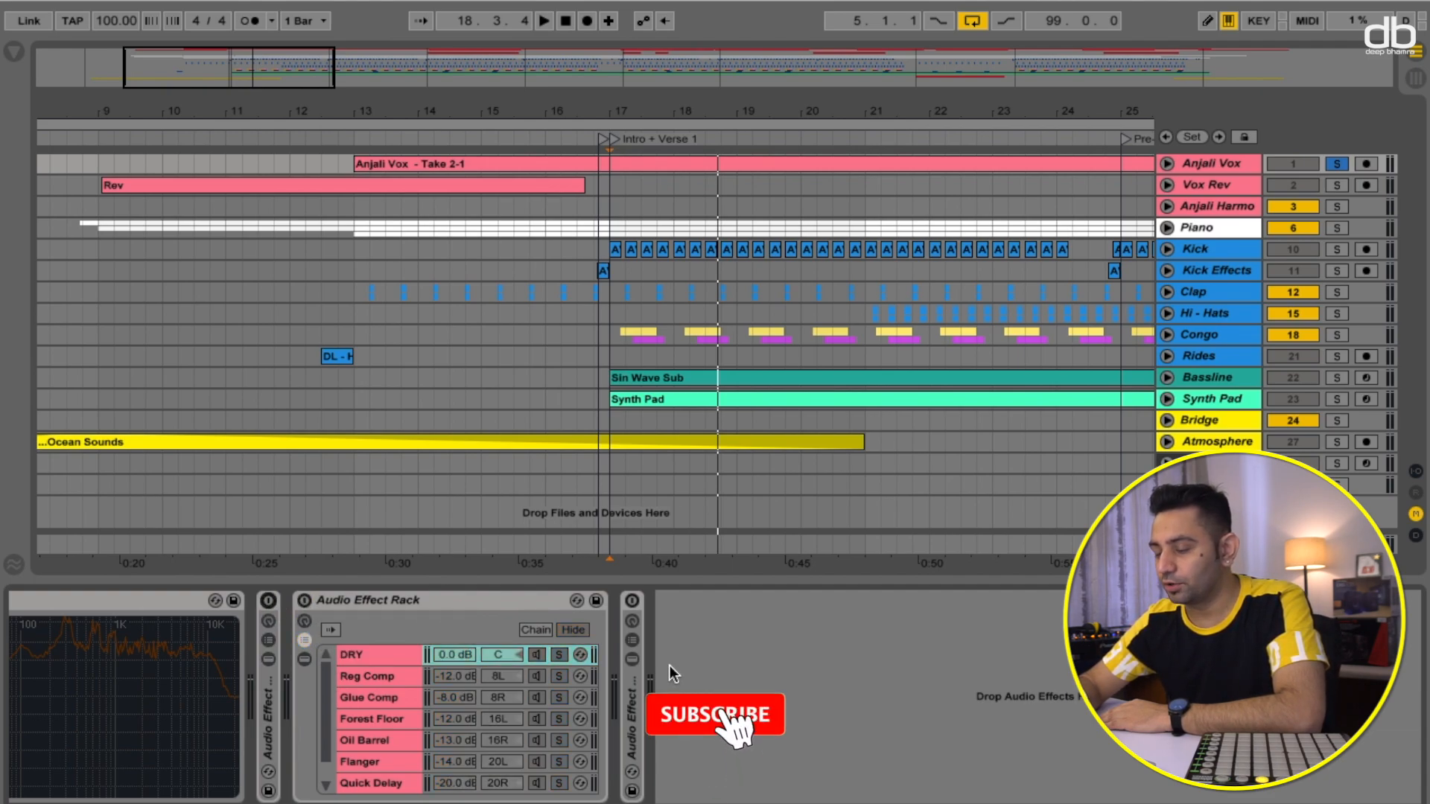
left_click(633, 660)
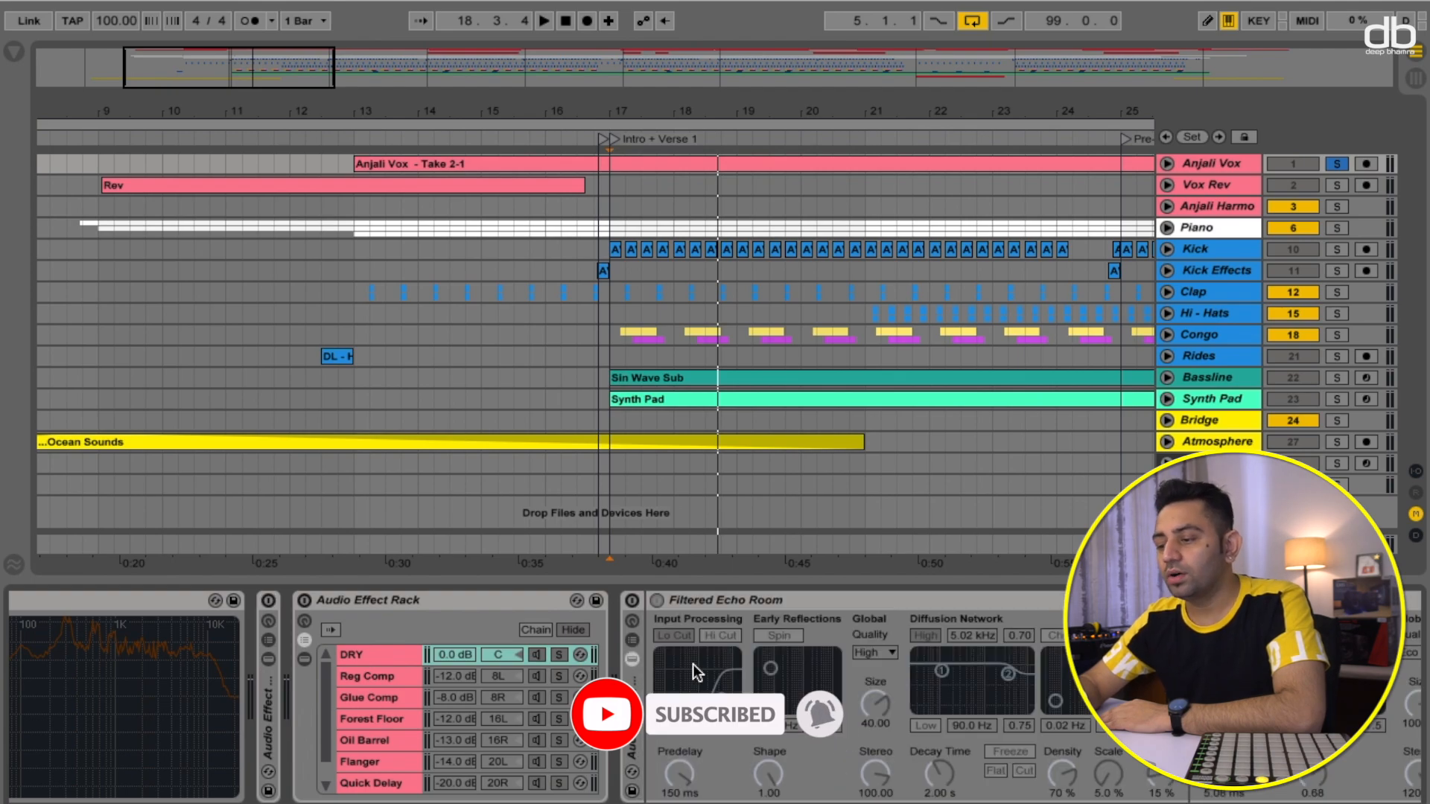
left_click(632, 600)
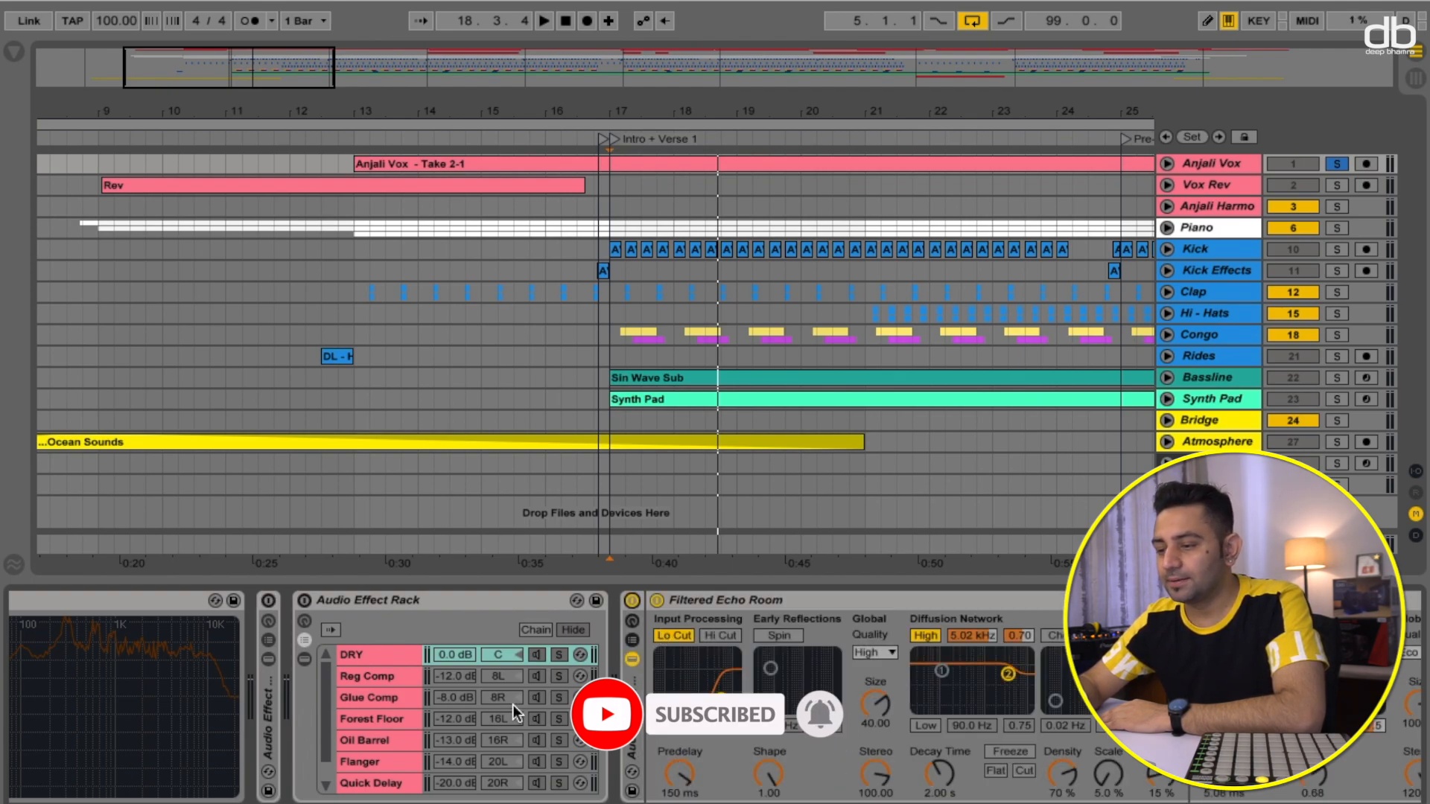
left_click(267, 721)
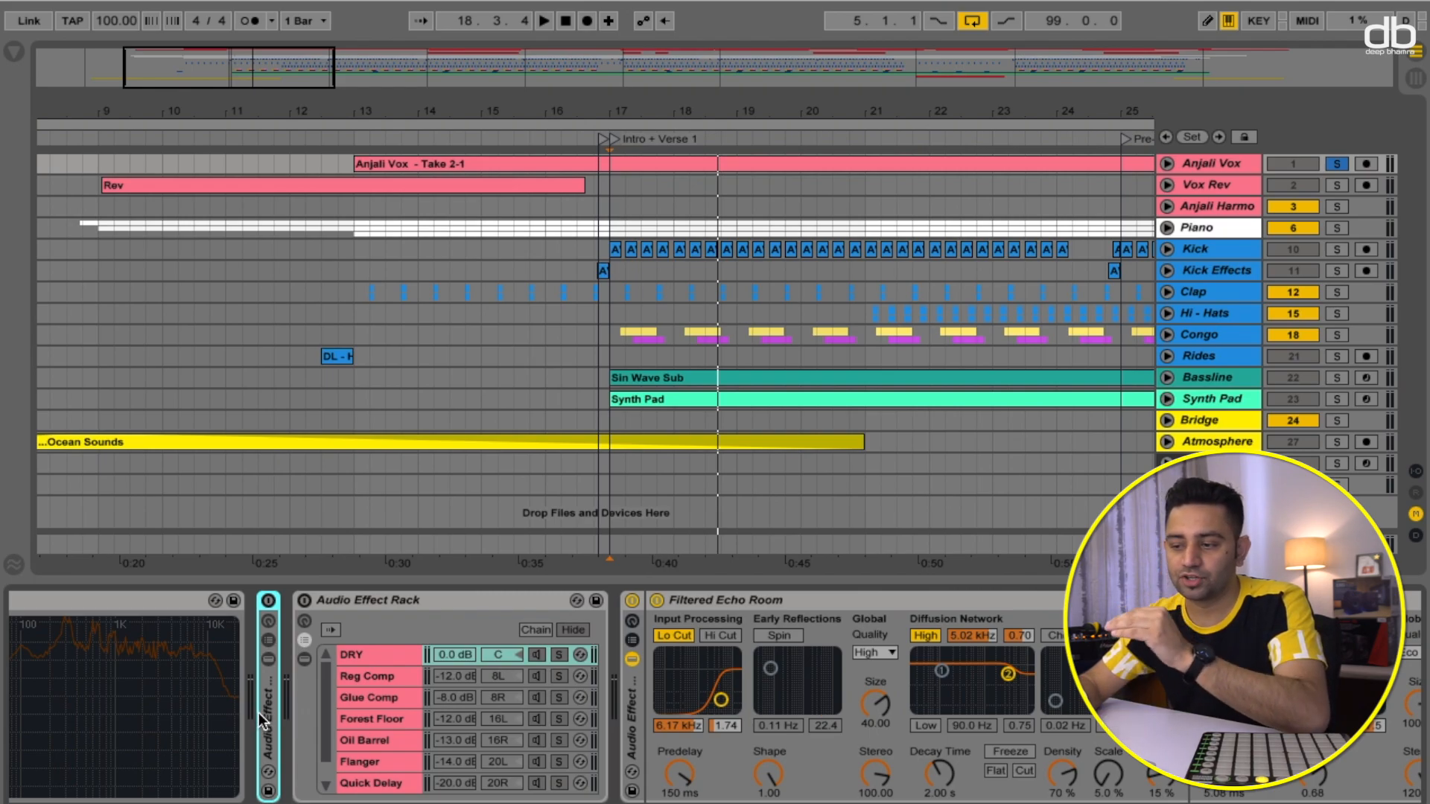
- Play the vocal while browsing the Filtered Echo Room and Reverb devices, then switch off the Filtered Echo Room
left_click(304, 660)
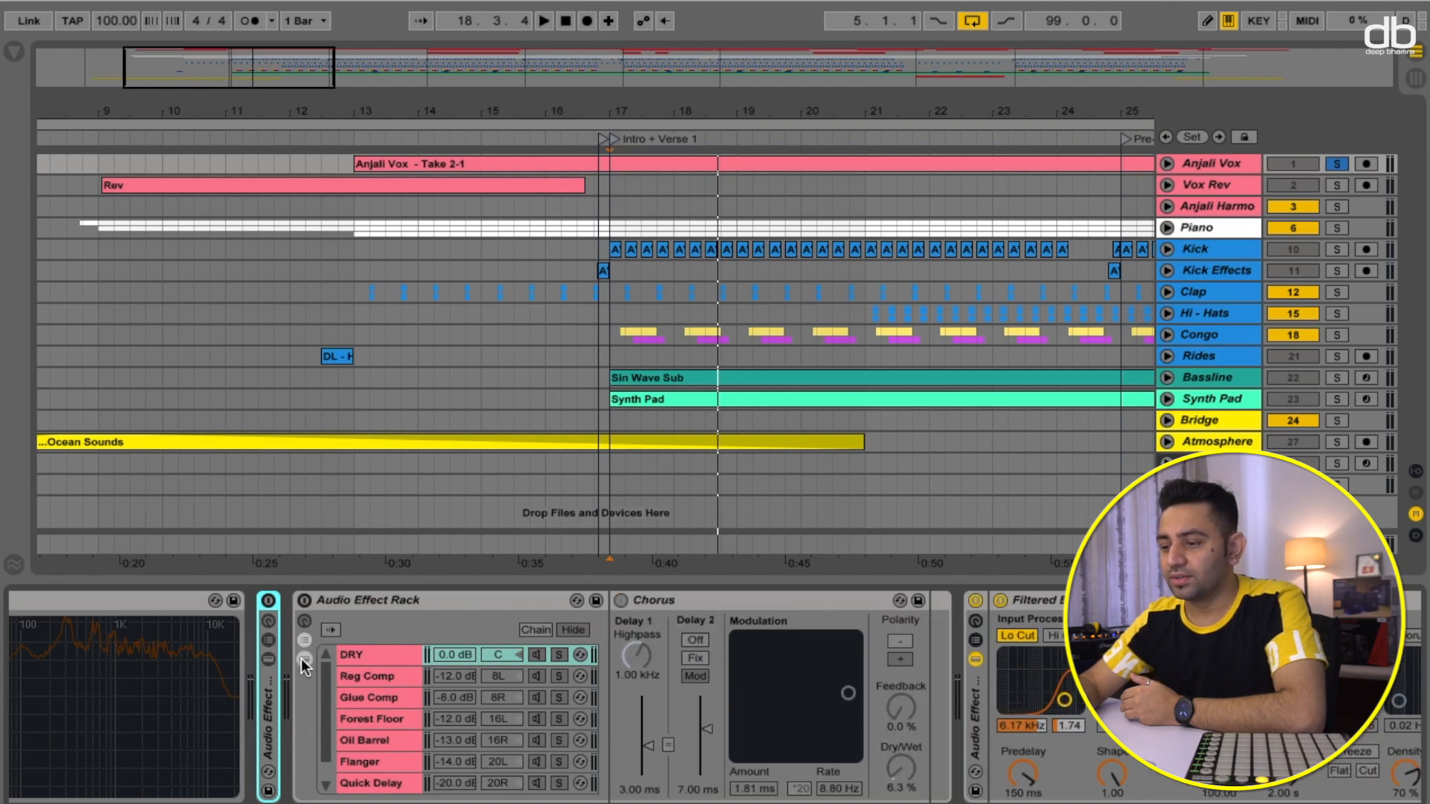
left_click(304, 660)
scroll(745, 683, "right", 3)
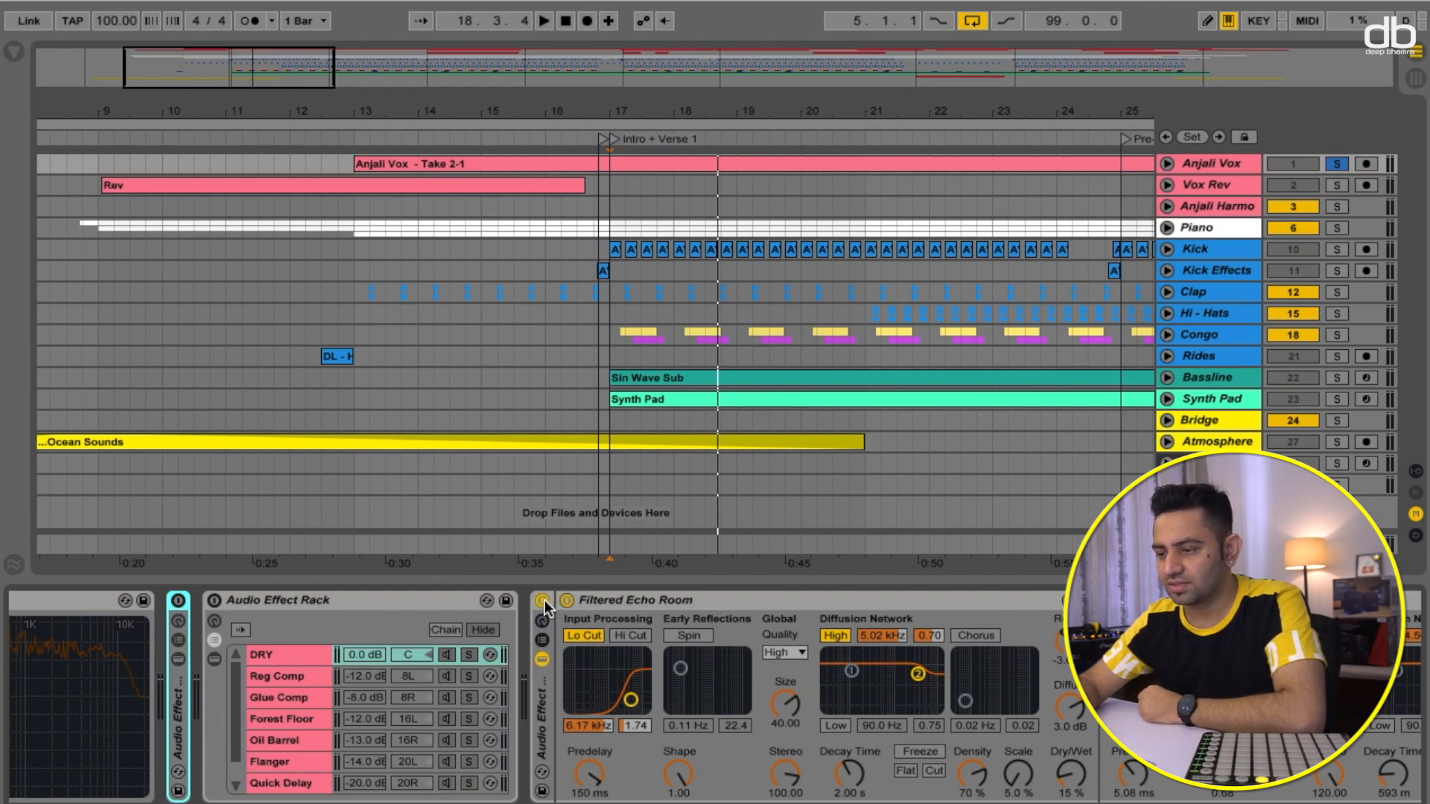
key("space")
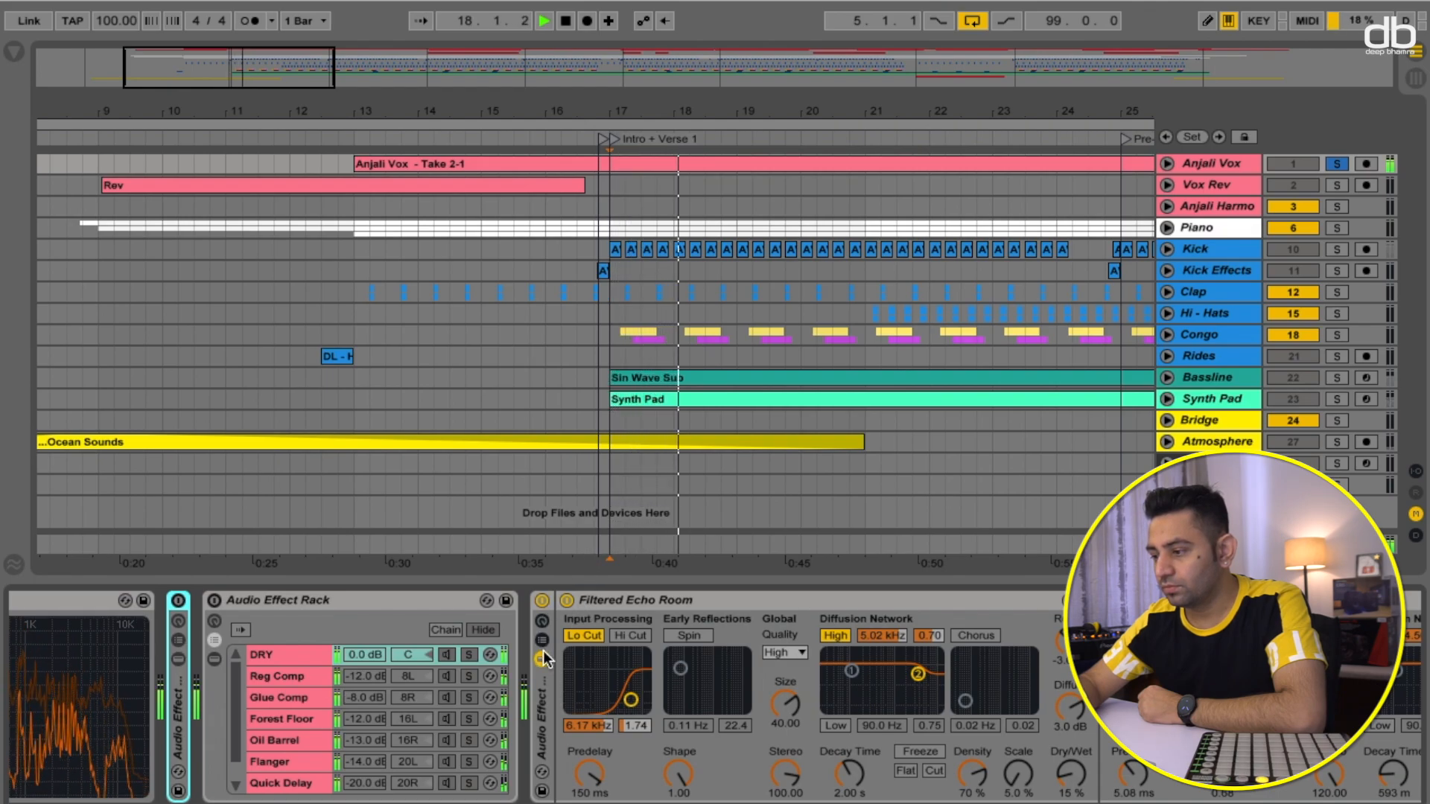
scroll(578, 651, "down", 3)
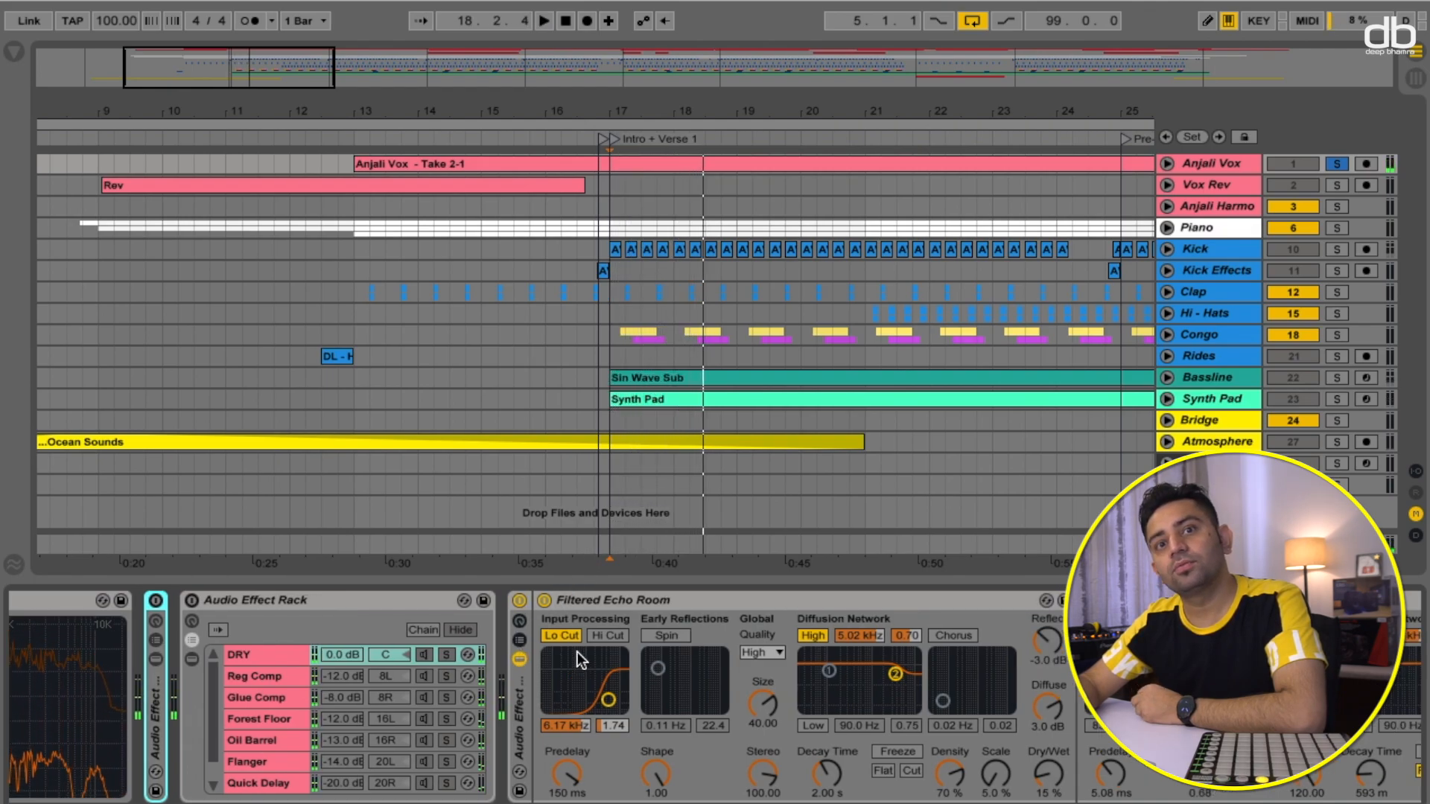
scroll(636, 698, "down", 3)
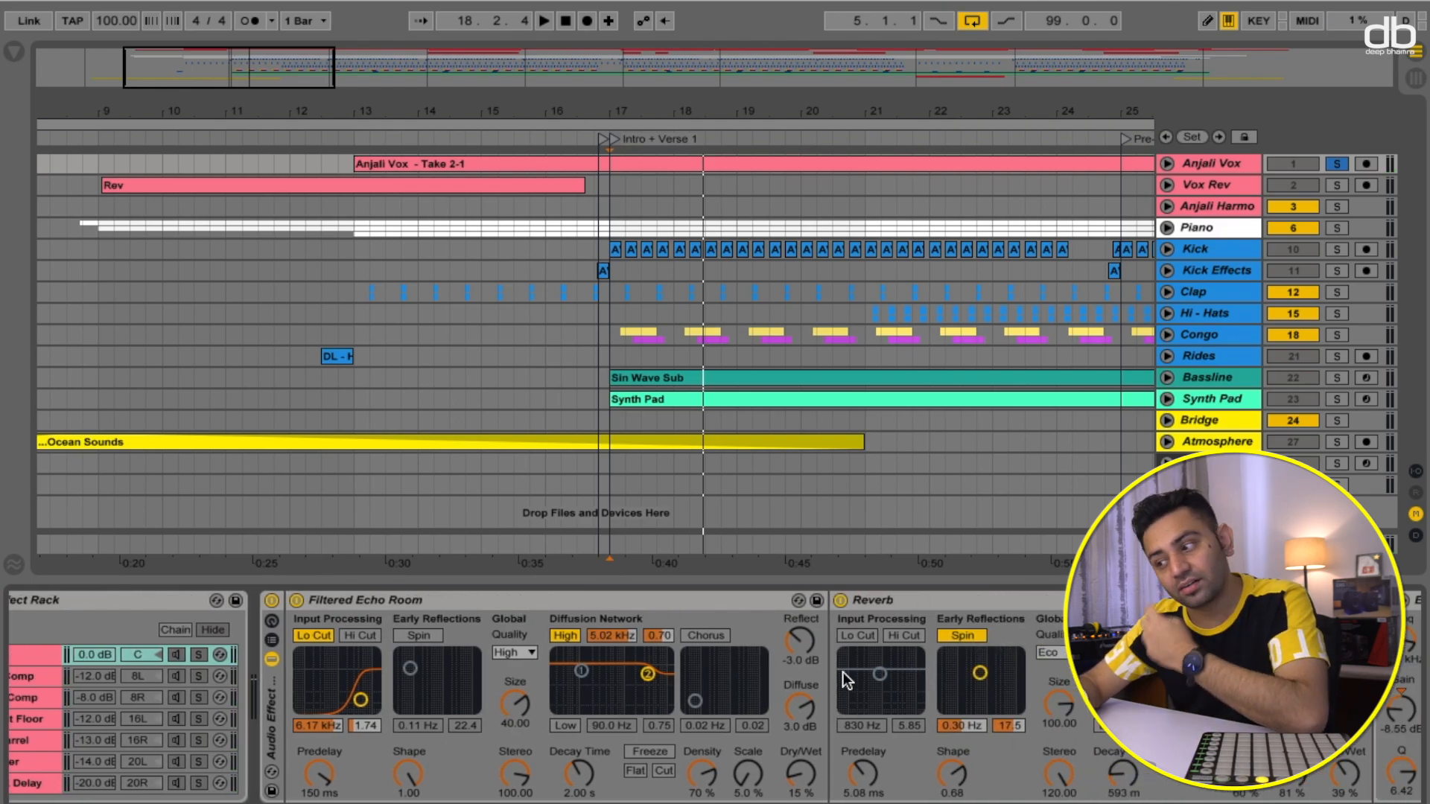
scroll(448, 681, "up", 10)
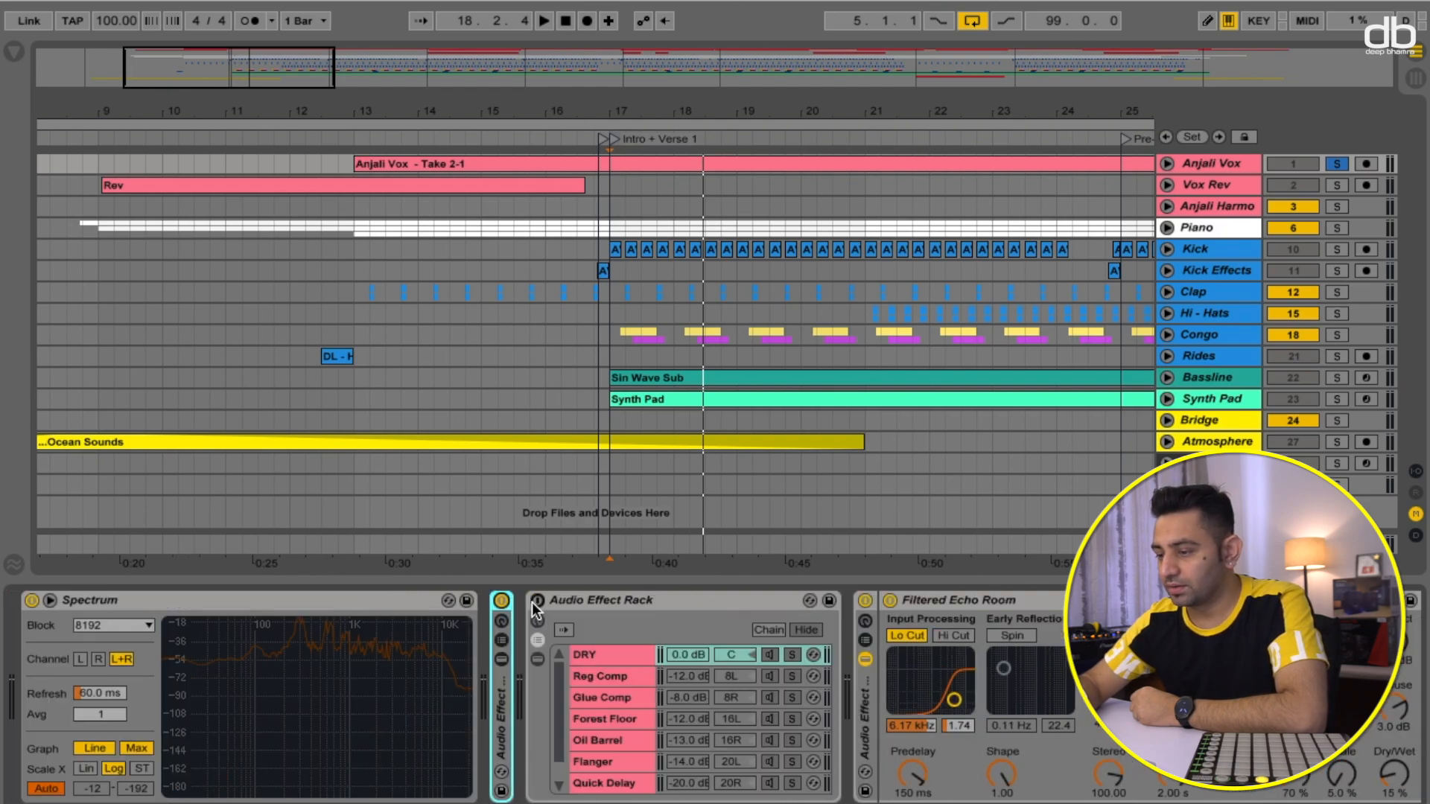
scroll(674, 669, "down", 9)
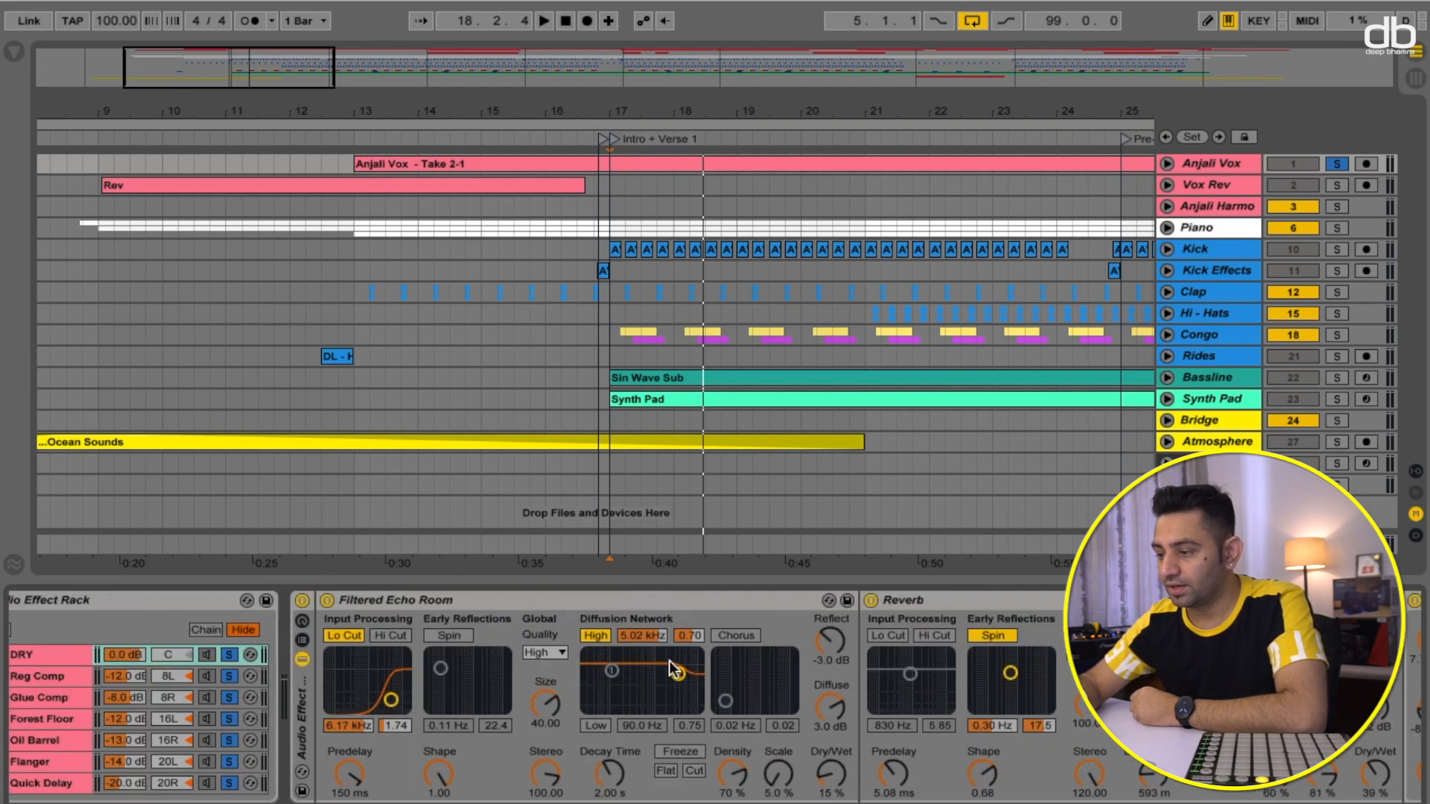
left_click(301, 601)
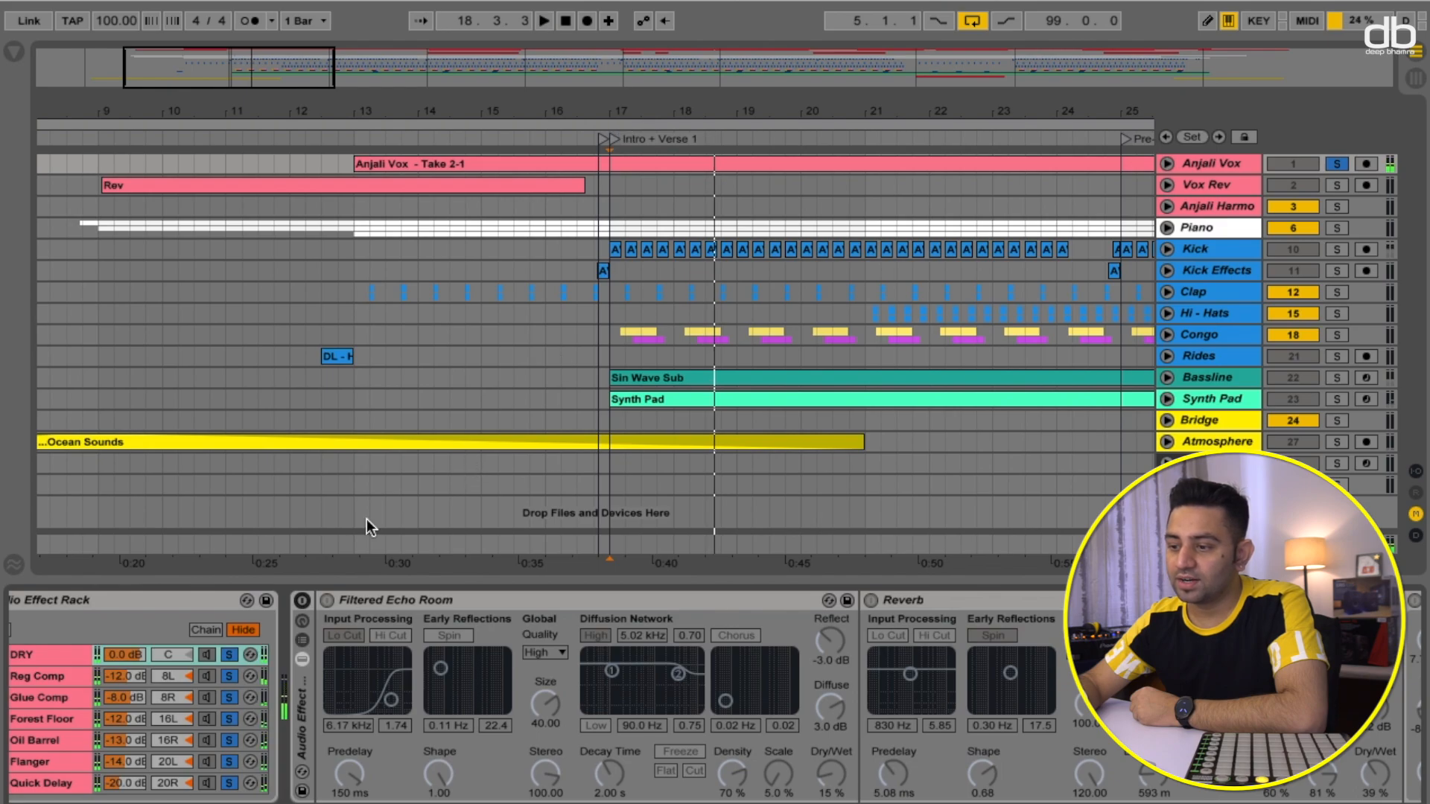
- Switch the Filtered Echo Room back on and audition the vocal through it
left_click(301, 601)
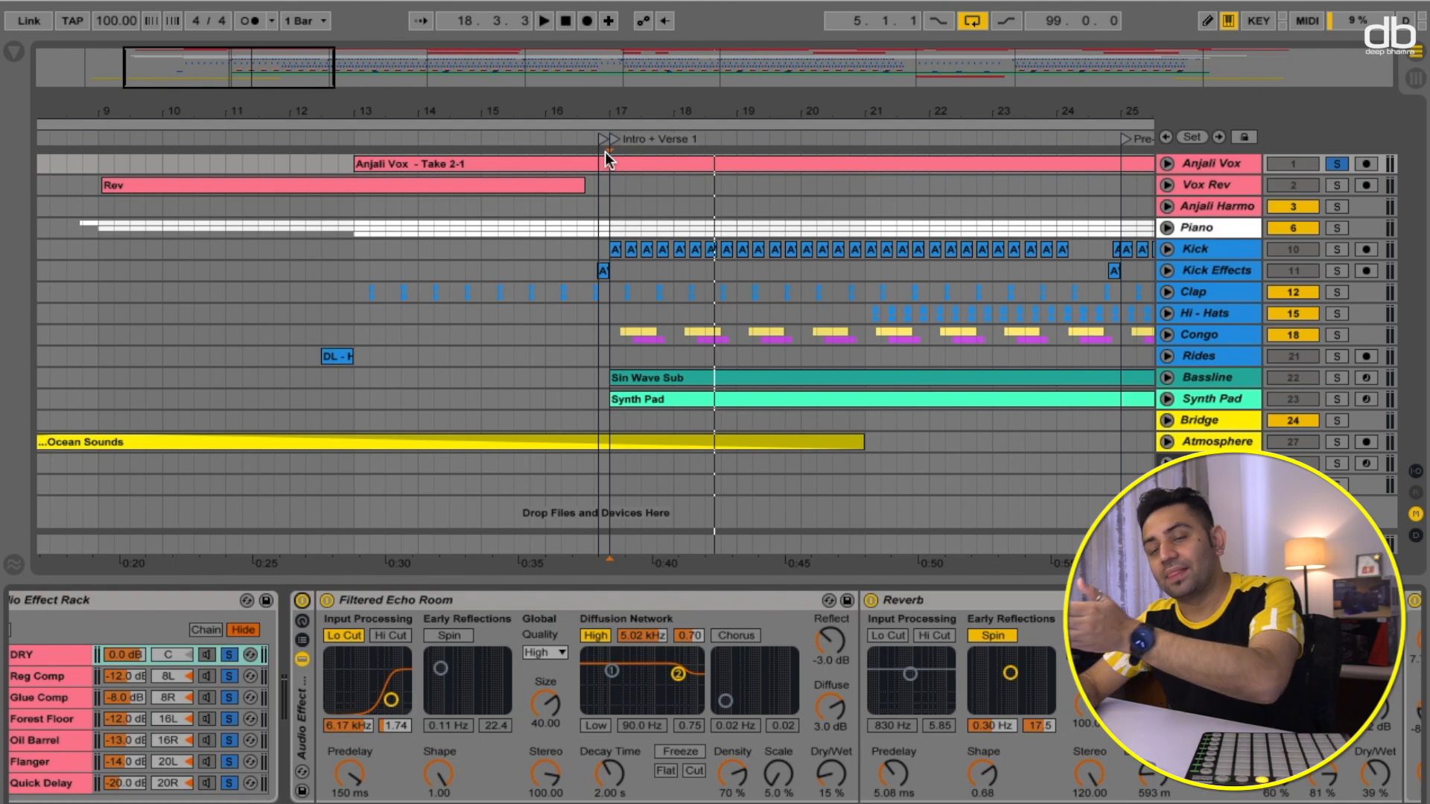
scroll(828, 230, "right", 3)
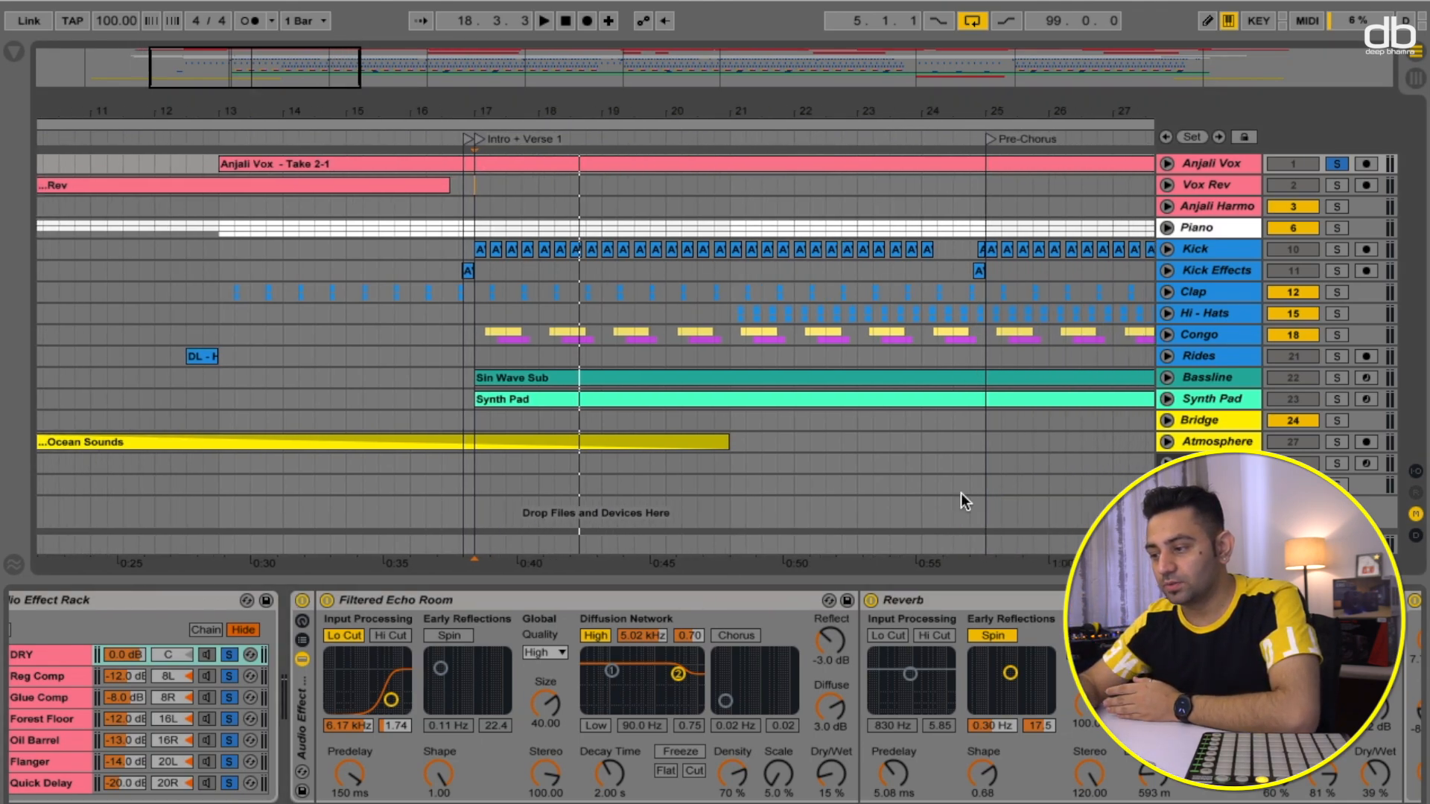
scroll(959, 735, "right", 4)
key("space")
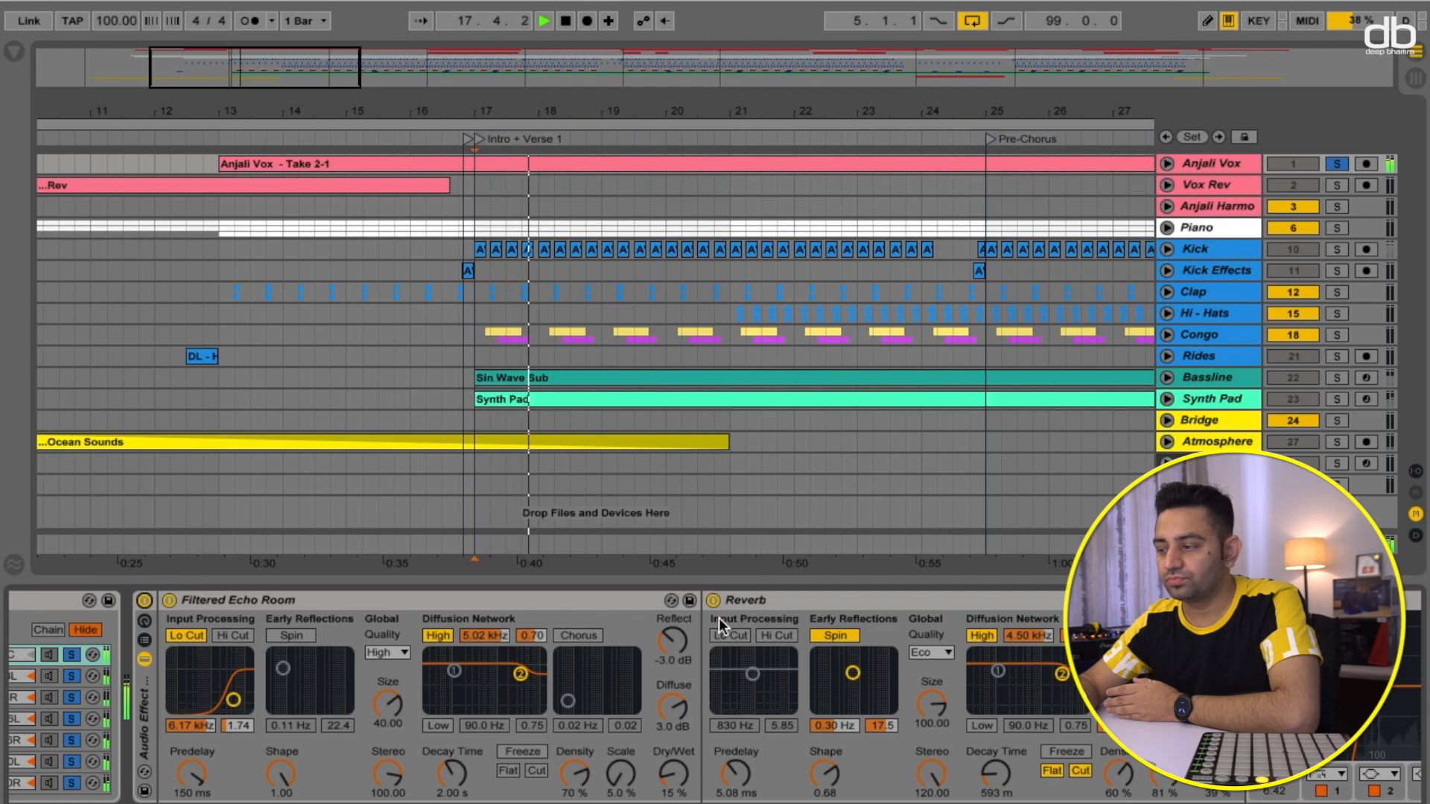
key("space")
- Browse along the vocal's device chain to the Reverb and EQ Eight and play the vocal from bar 18
scroll(805, 670, "right", 2)
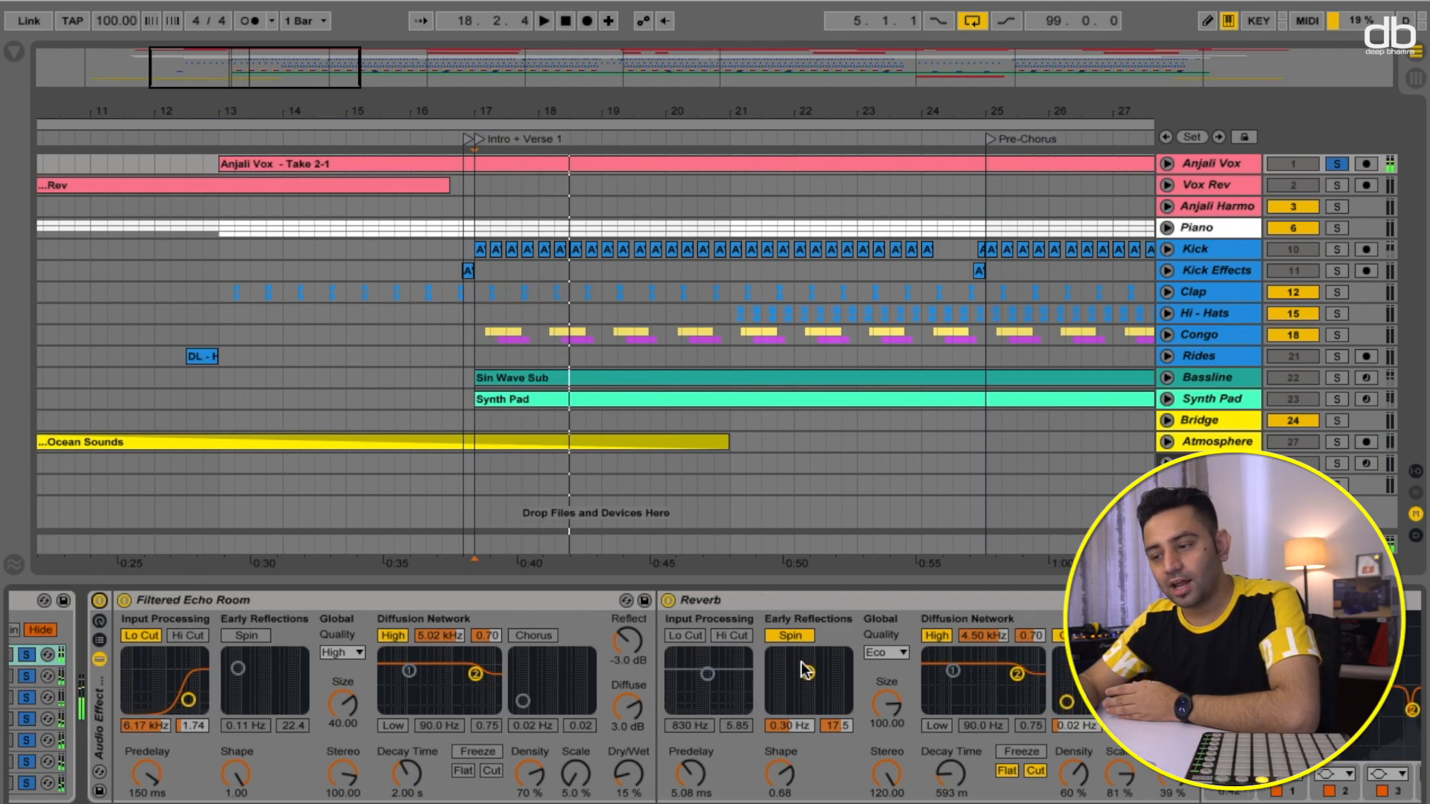
scroll(806, 670, "right", 3)
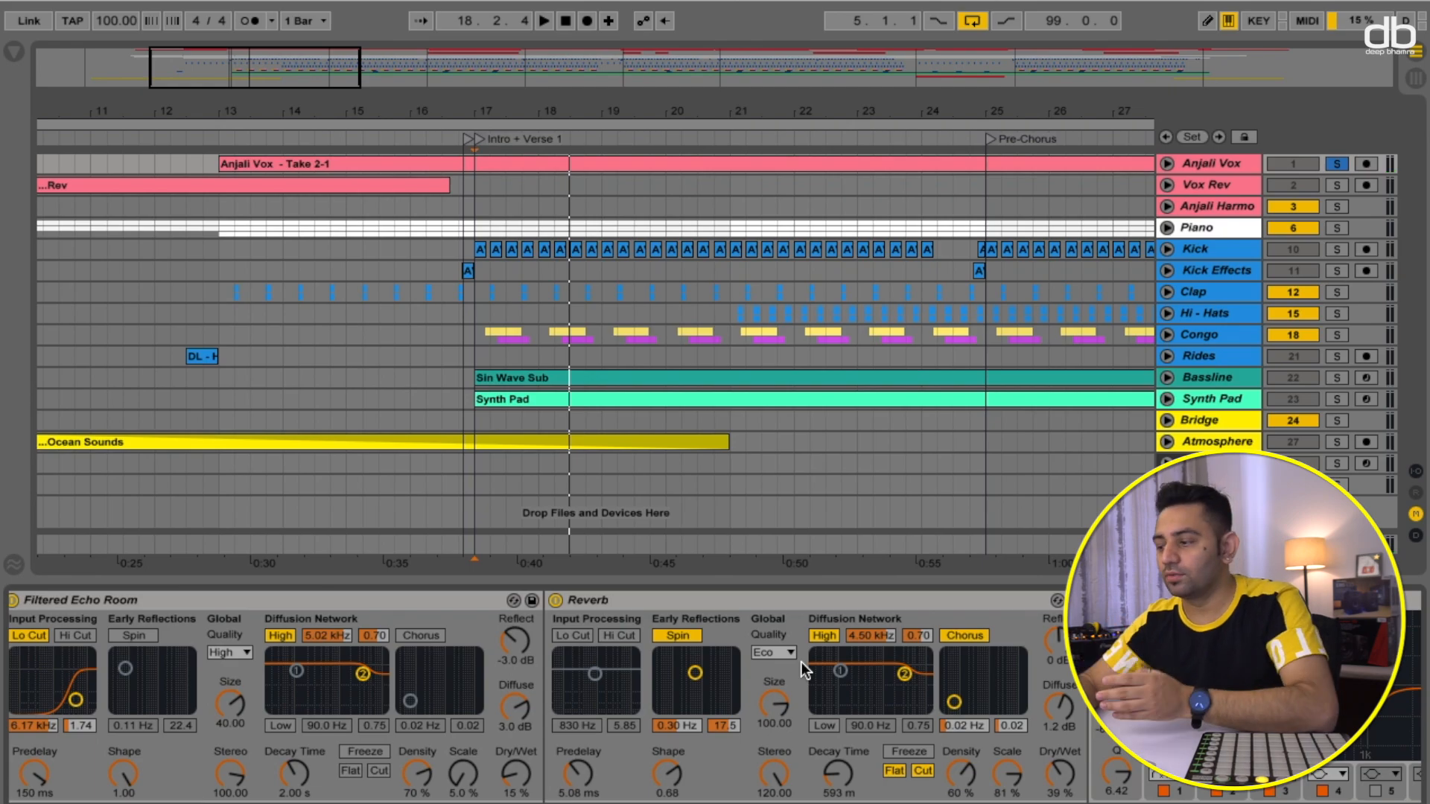
scroll(801, 662, "right", 8)
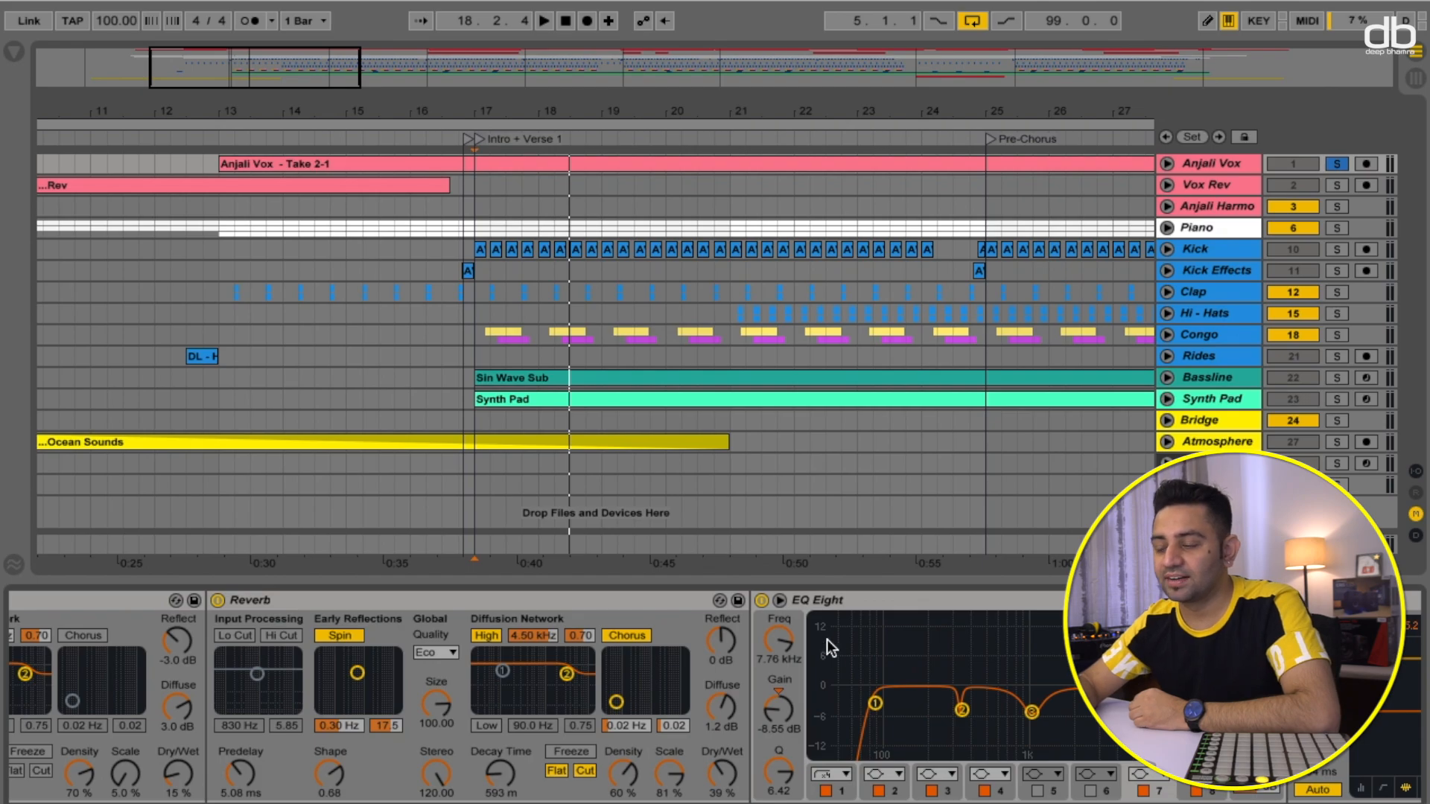
scroll(797, 634, "down", 1)
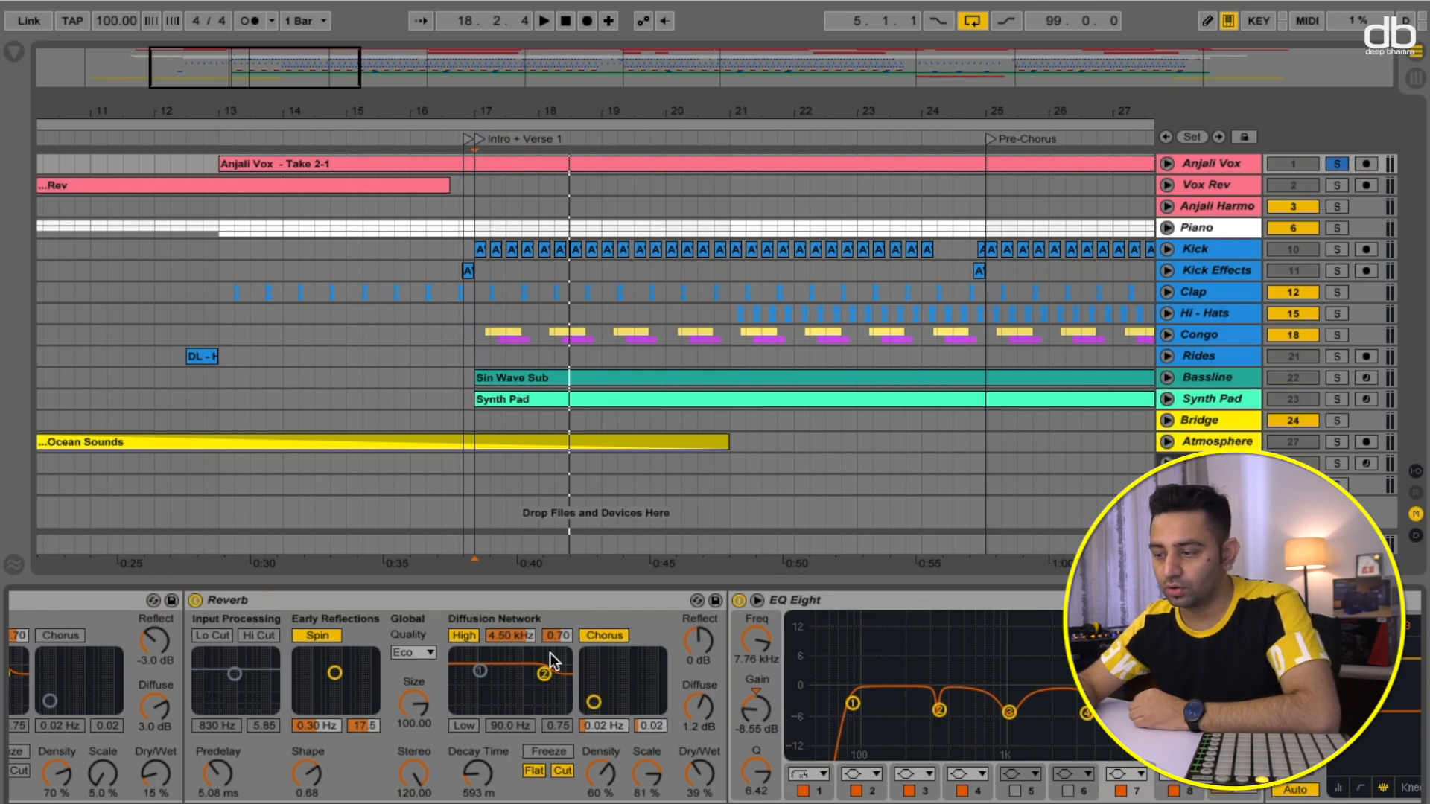
left_click(505, 198)
key("space")
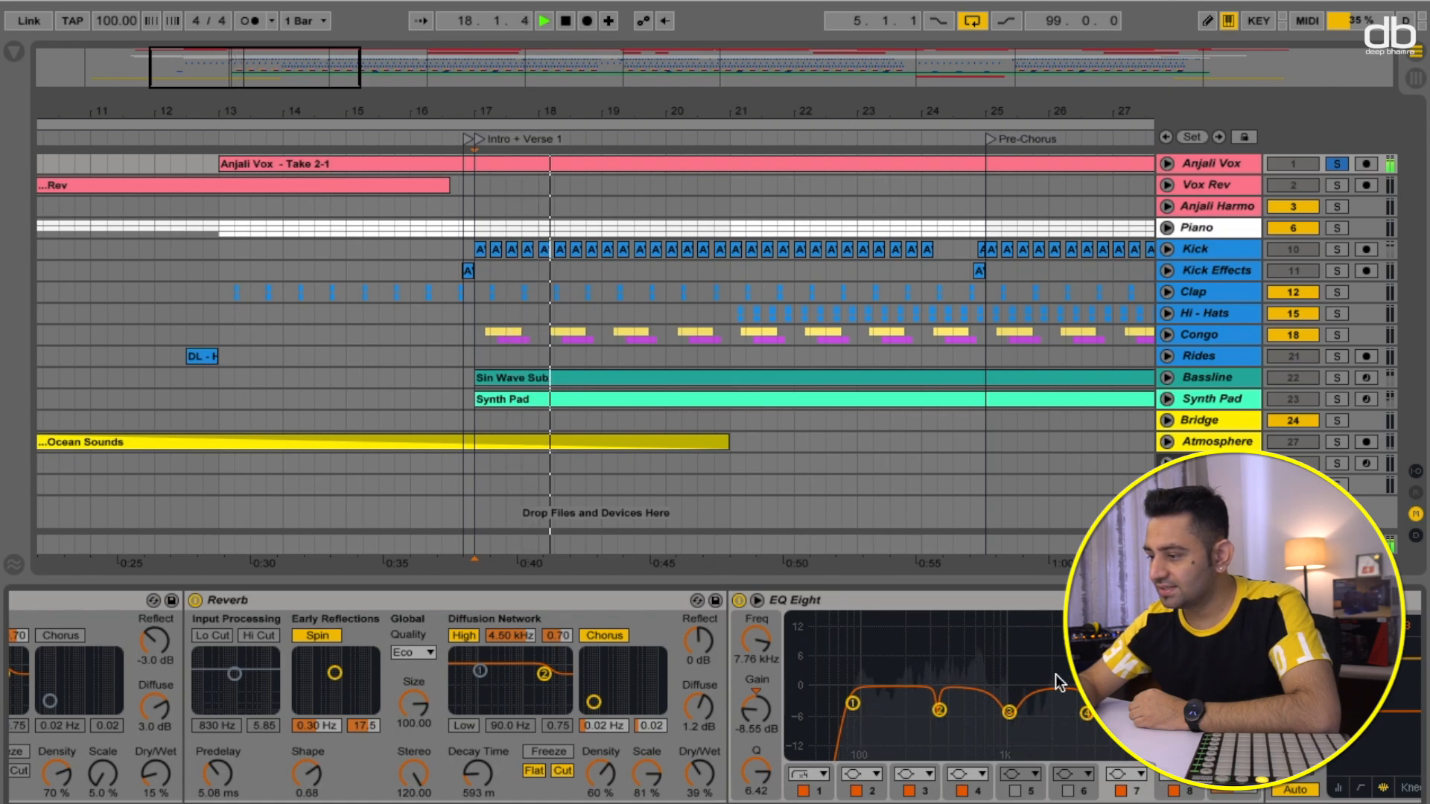
key("space")
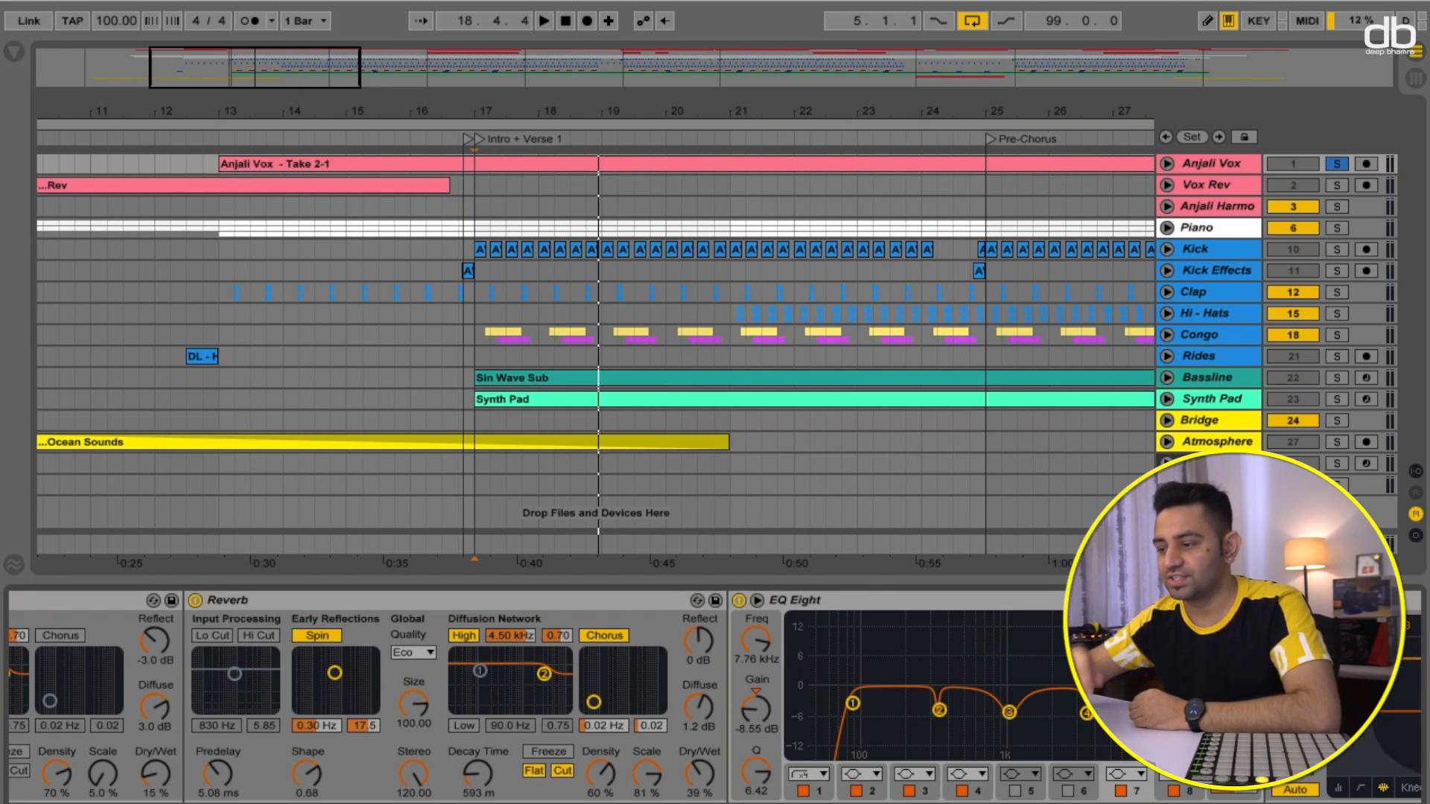
- Audition the vocal from the Intro + Verse 1 section while browsing the De-esser and Glue Compressor devices
scroll(1046, 716, "right", 5)
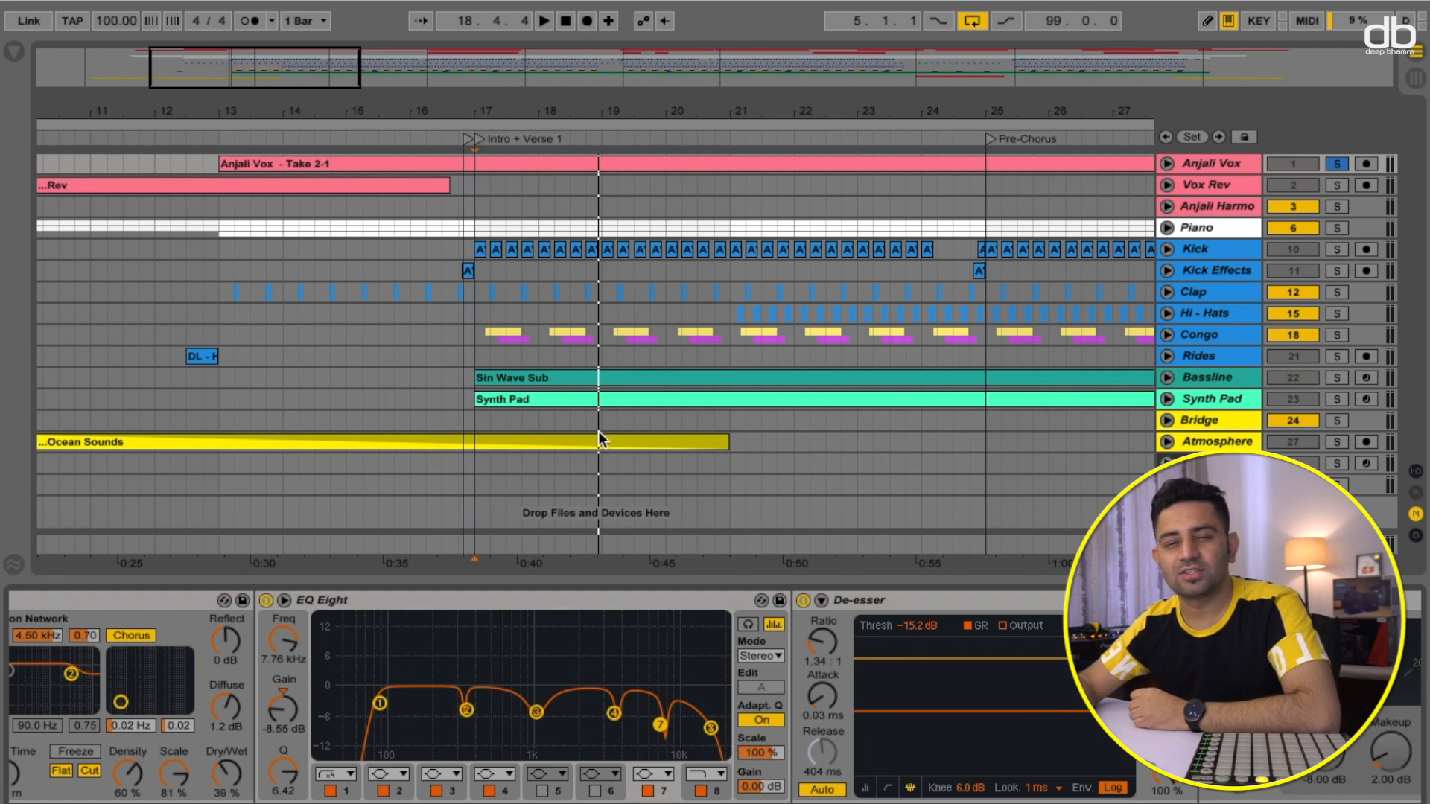
left_click(573, 137)
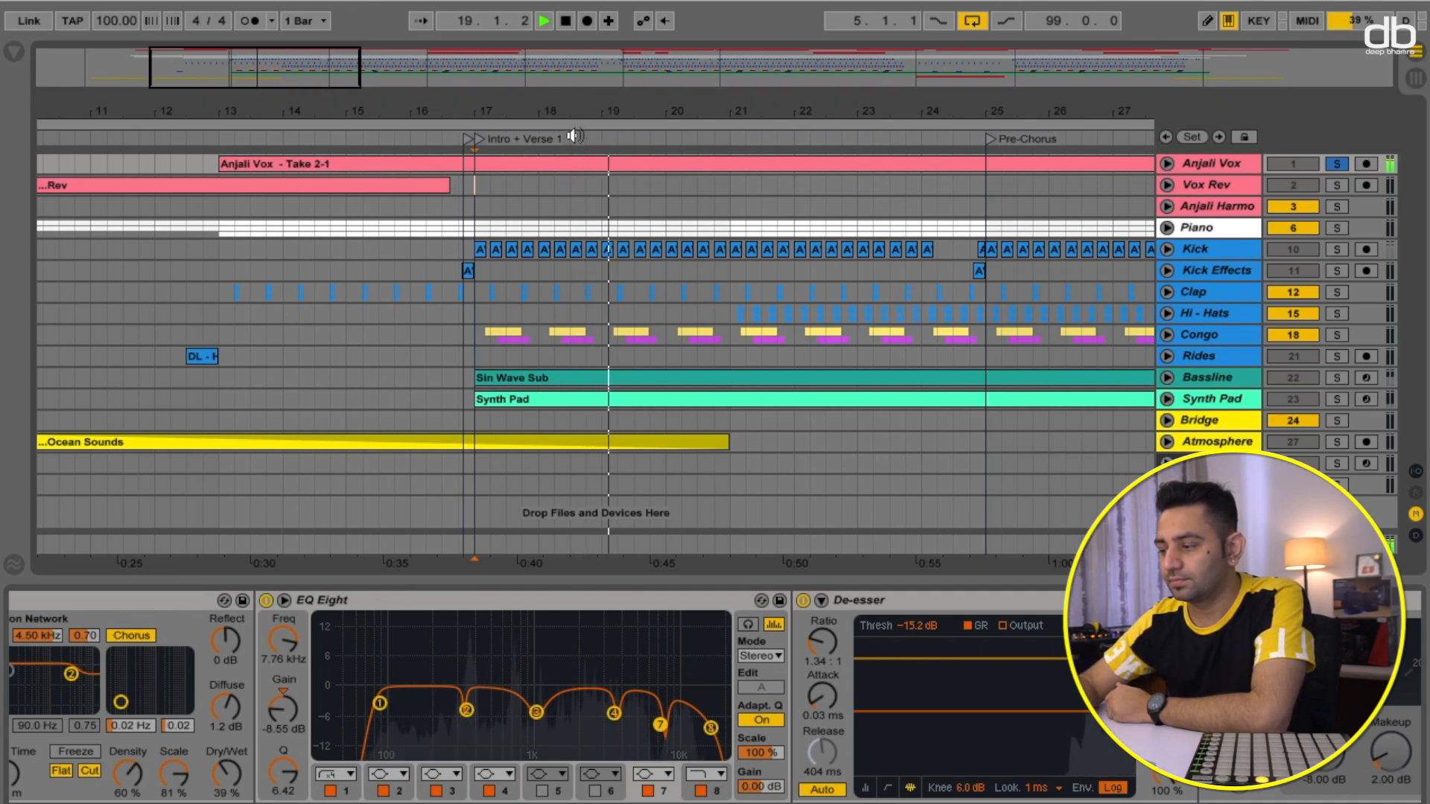
key("space")
scroll(964, 654, "right", 4)
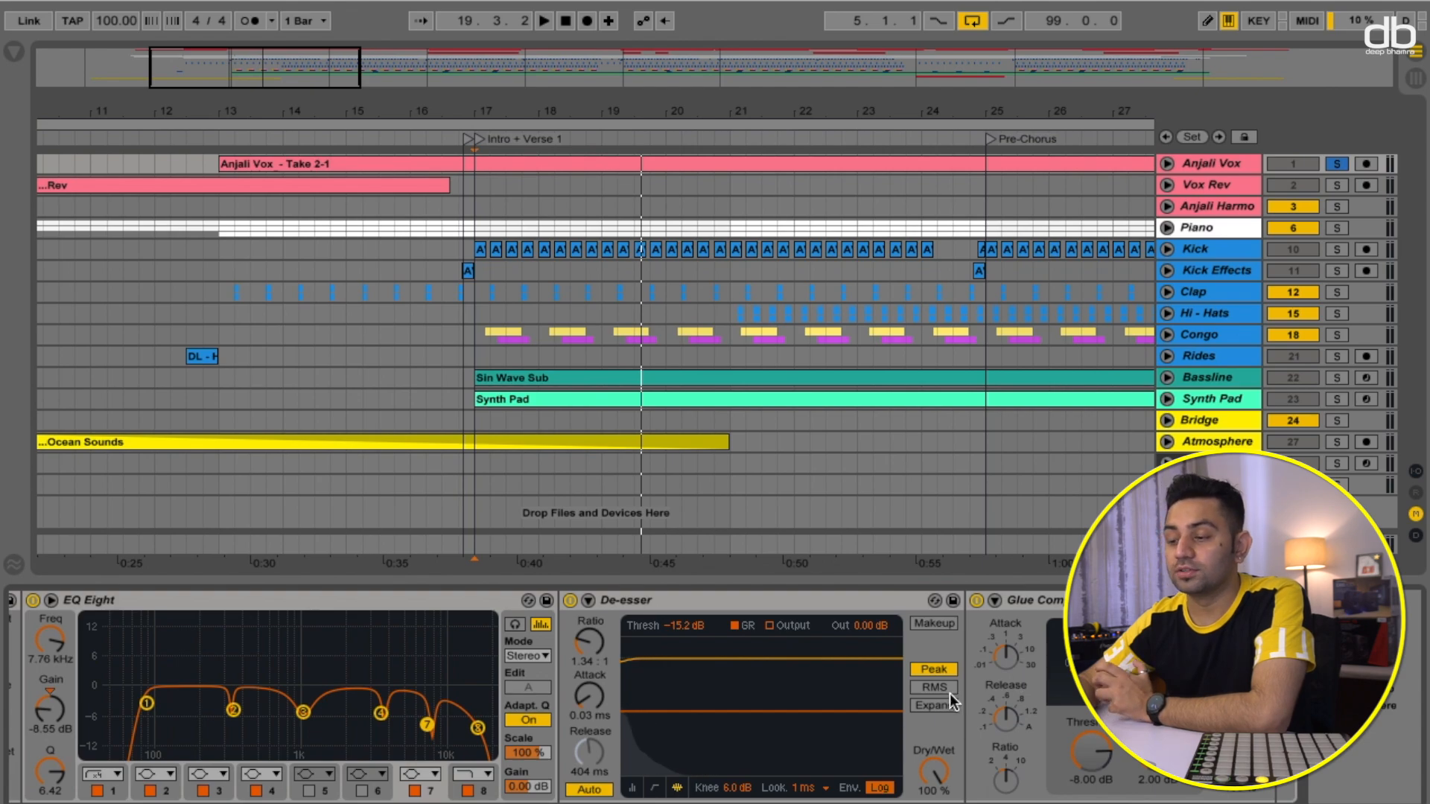
left_click(641, 139)
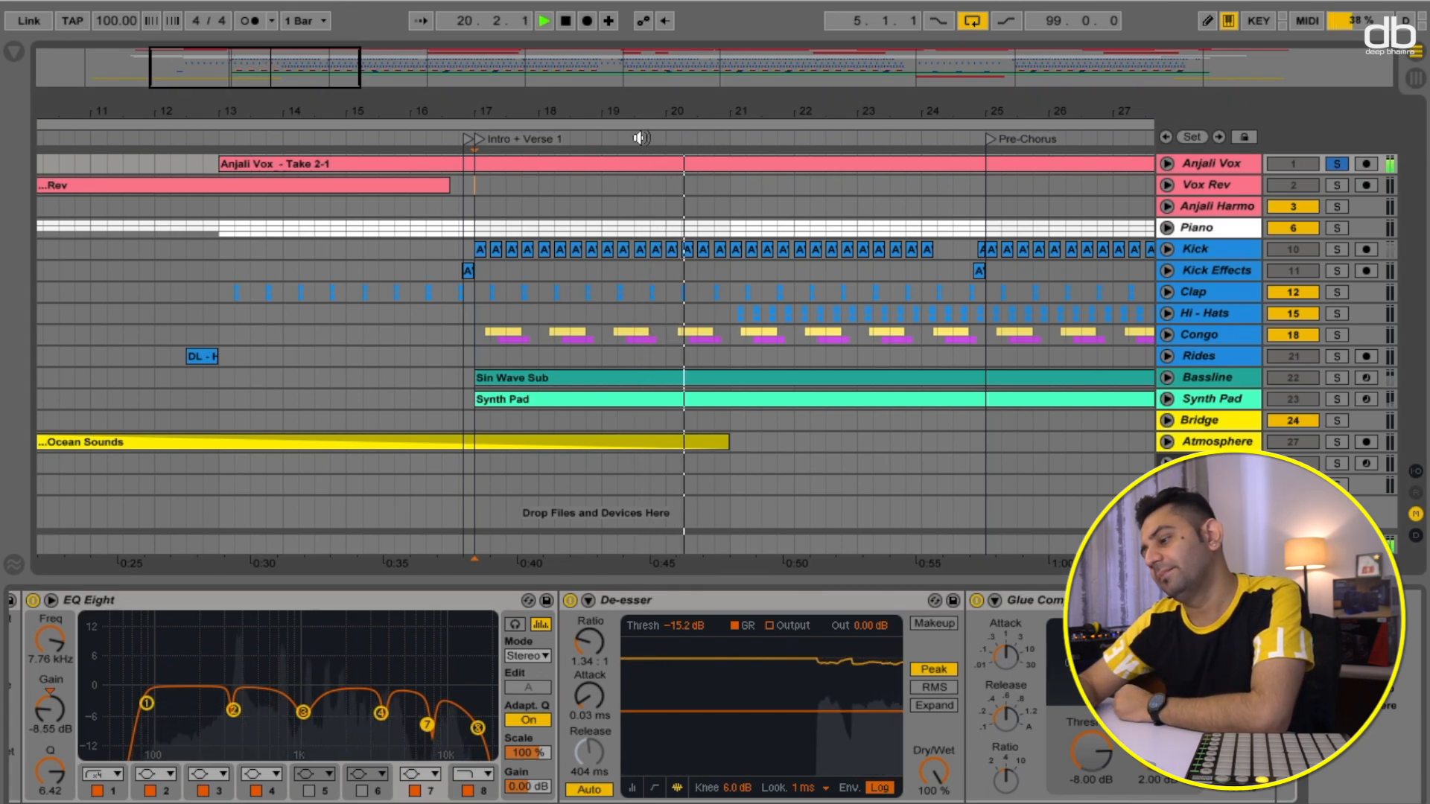
key("space")
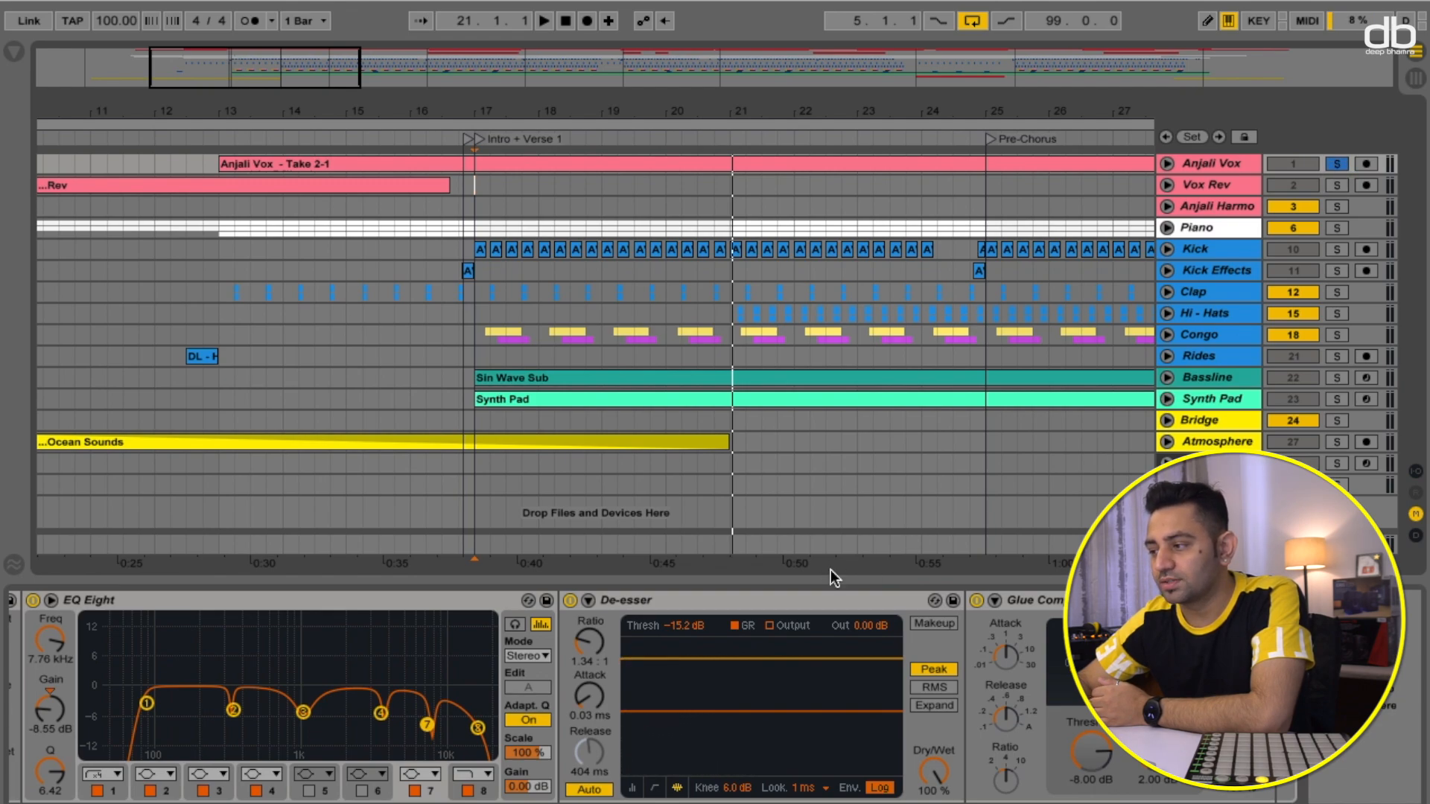
- Unsolo the Anjali Vox track and play the full mix
left_click(1337, 167)
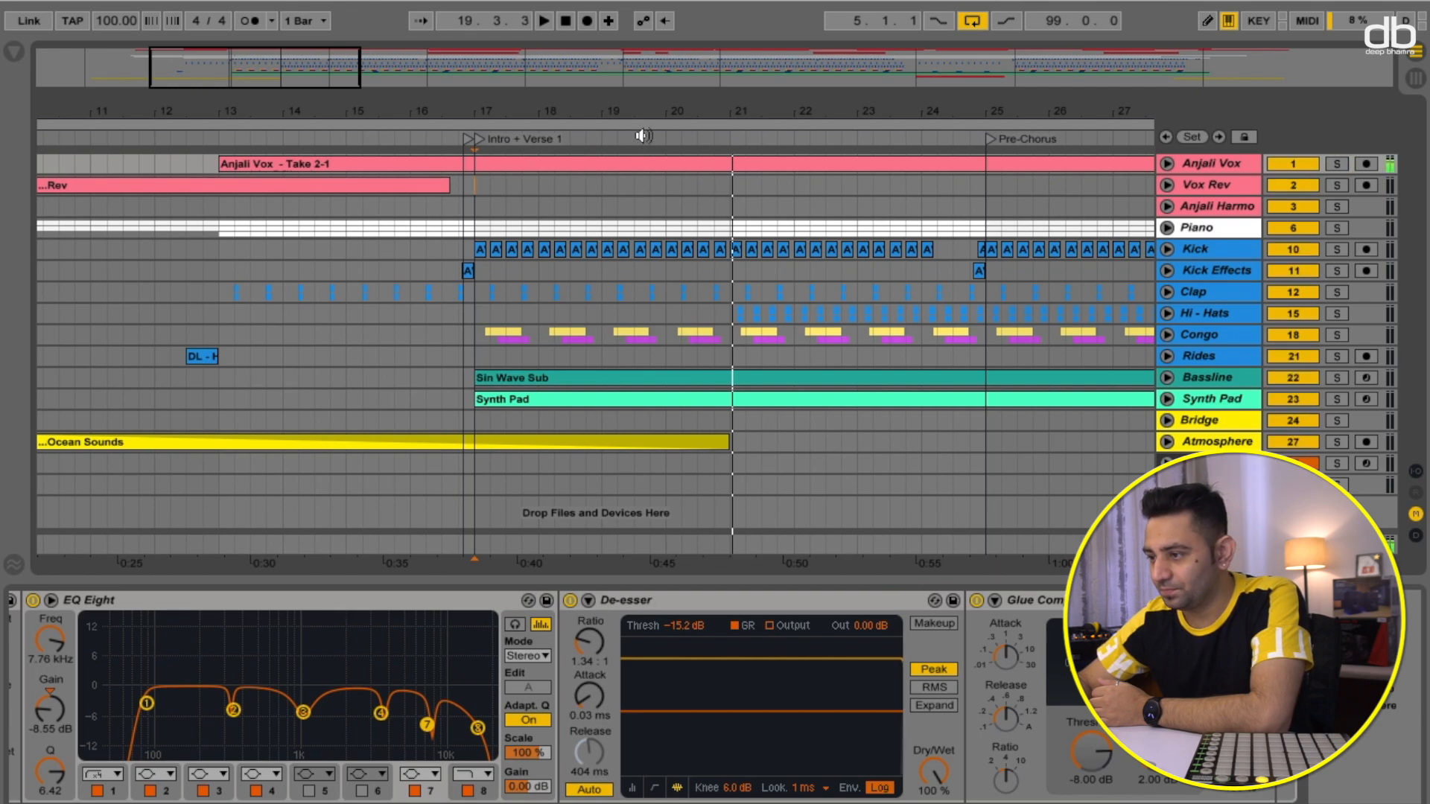
key("space")
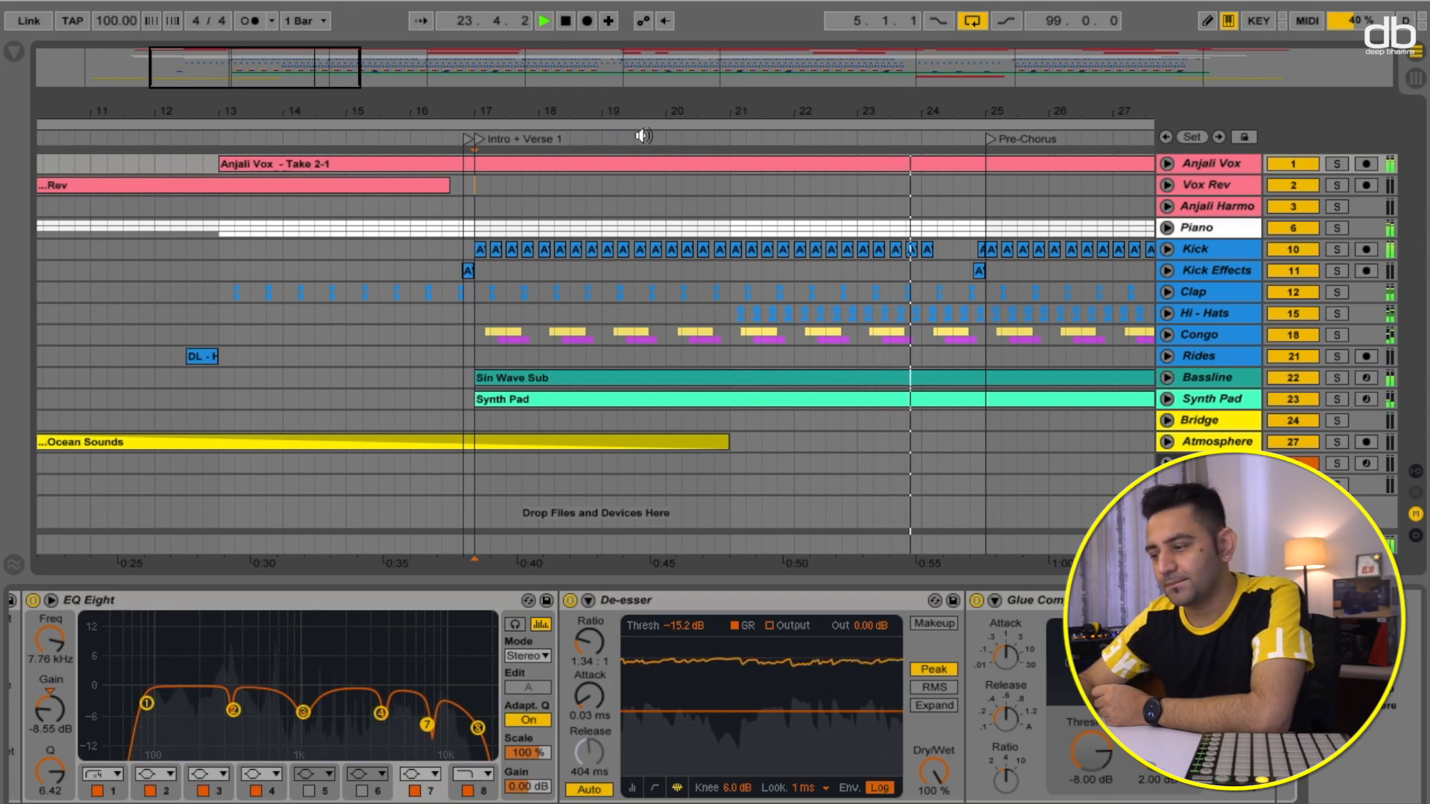
key("space")
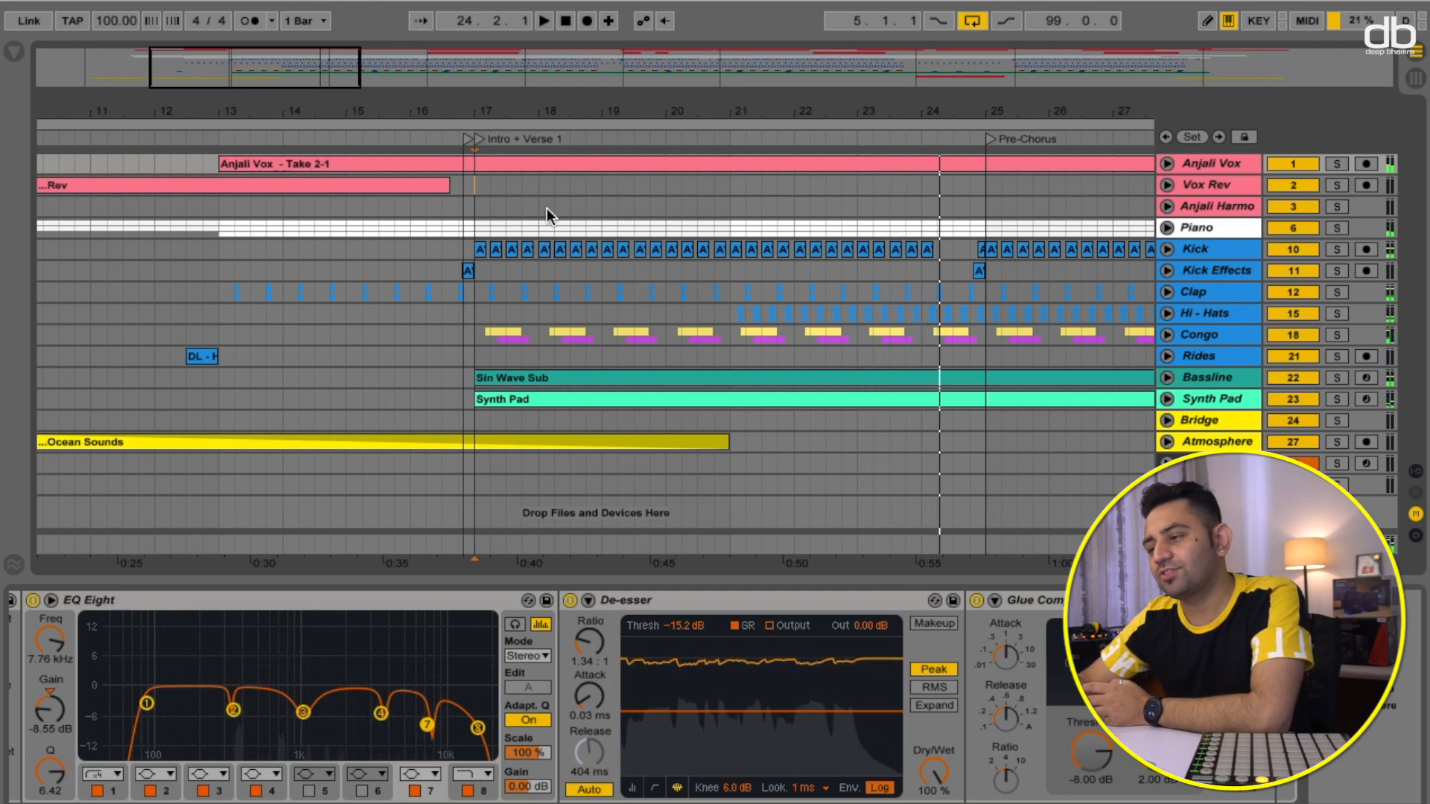
- Zoom out to the whole arrangement and view the effect devices on the Vox Rev and Anjali Harmo tracks
scroll(629, 222, "left", 4)
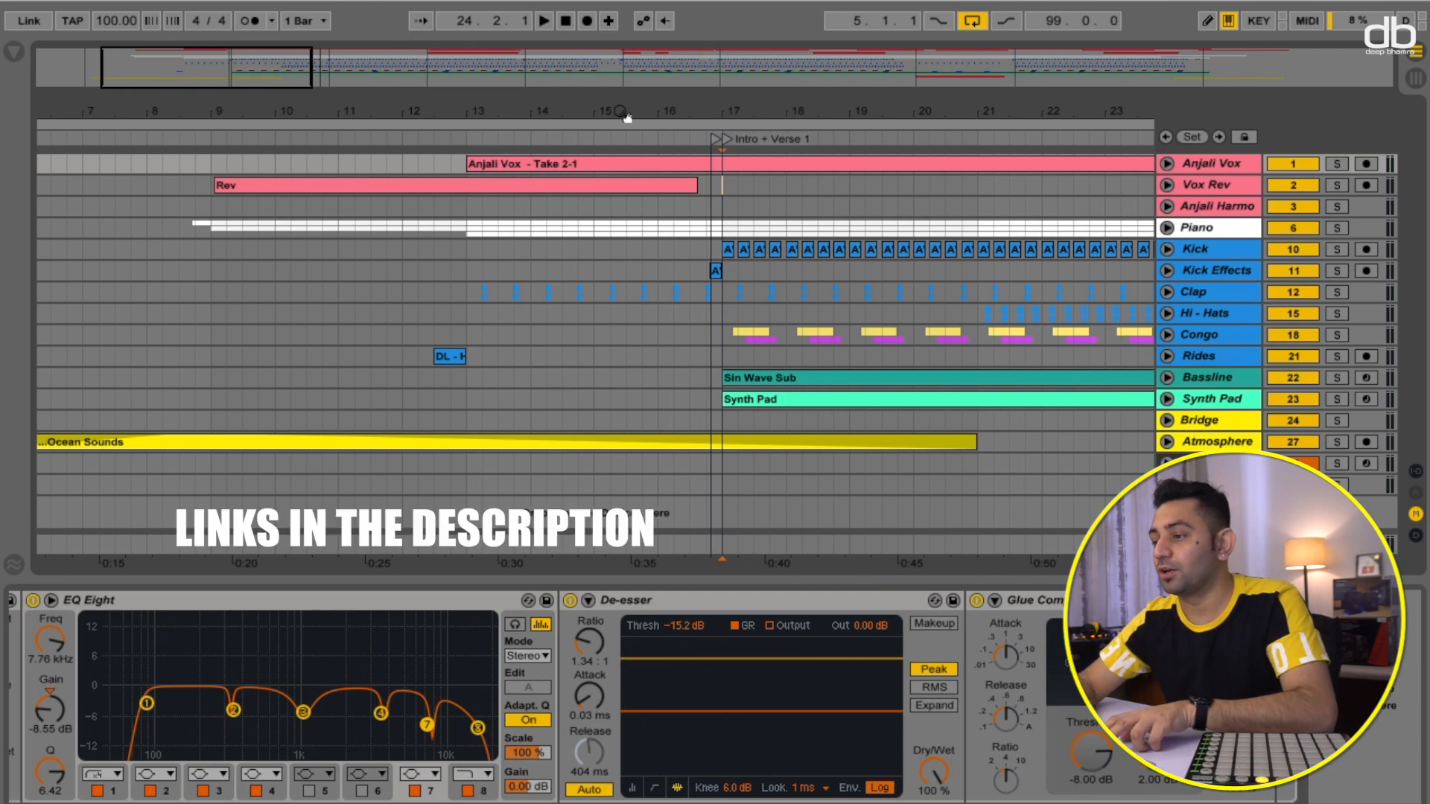
left_click_drag(623, 114, 618, 44)
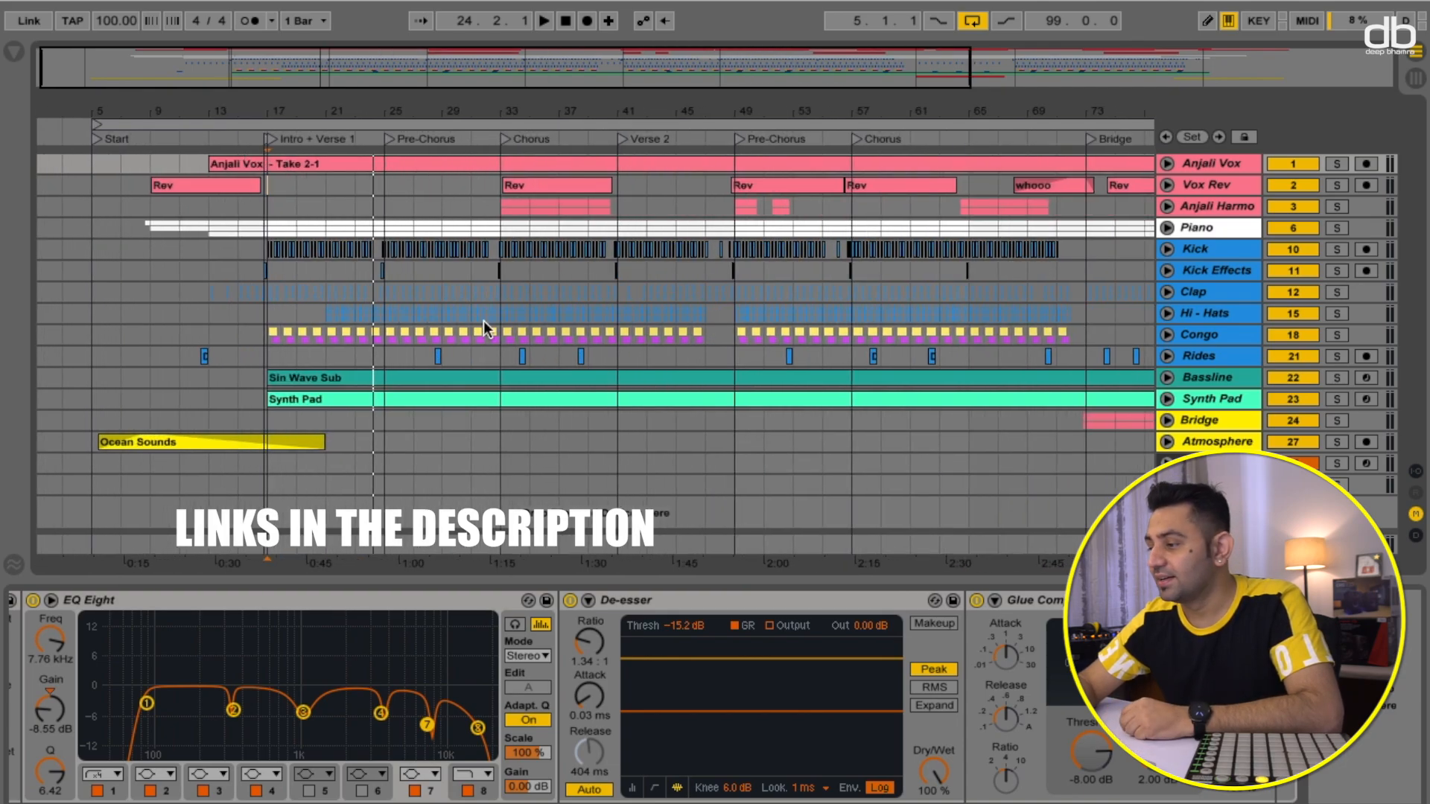
scroll(484, 321, "right", 3)
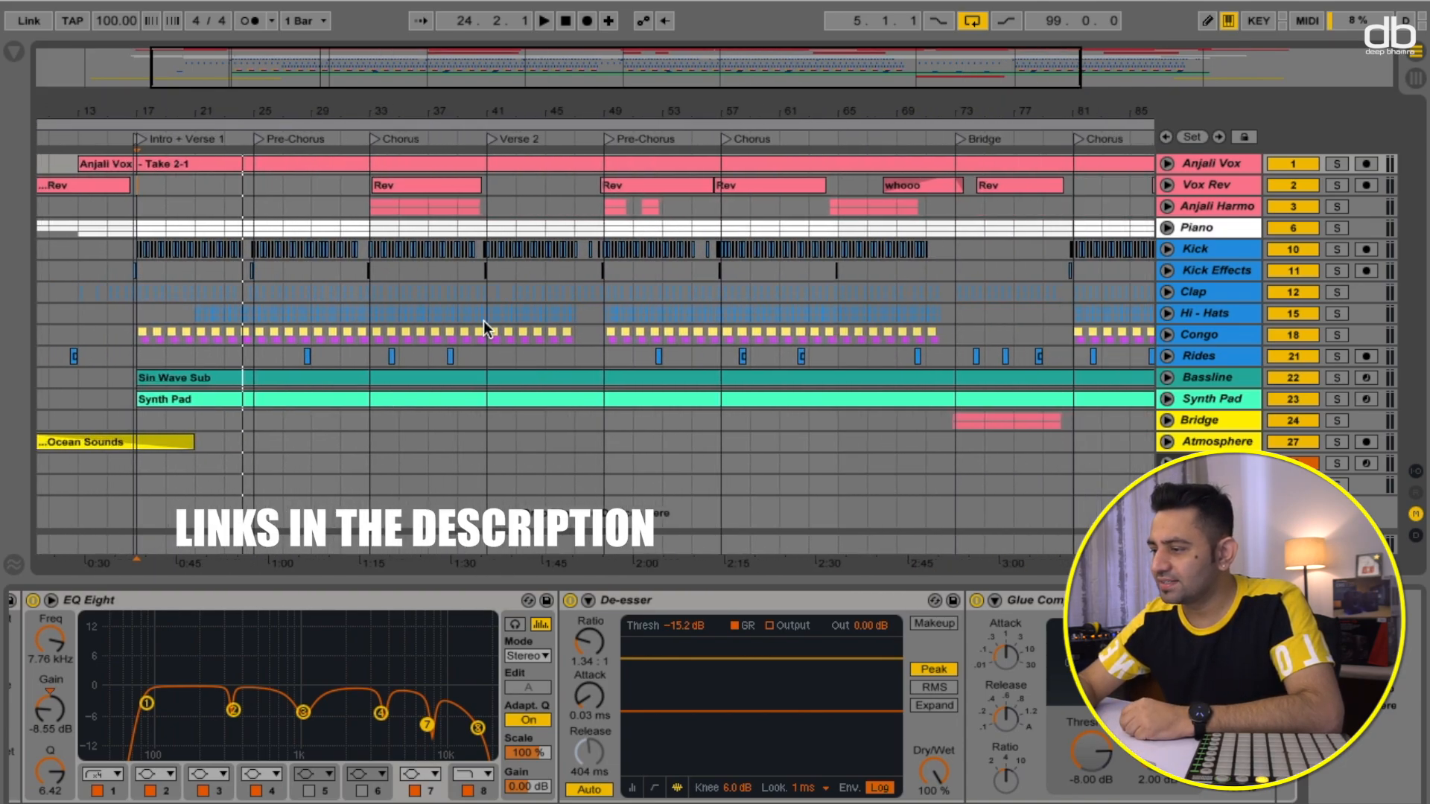
scroll(484, 321, "right", 5)
left_click(1227, 185)
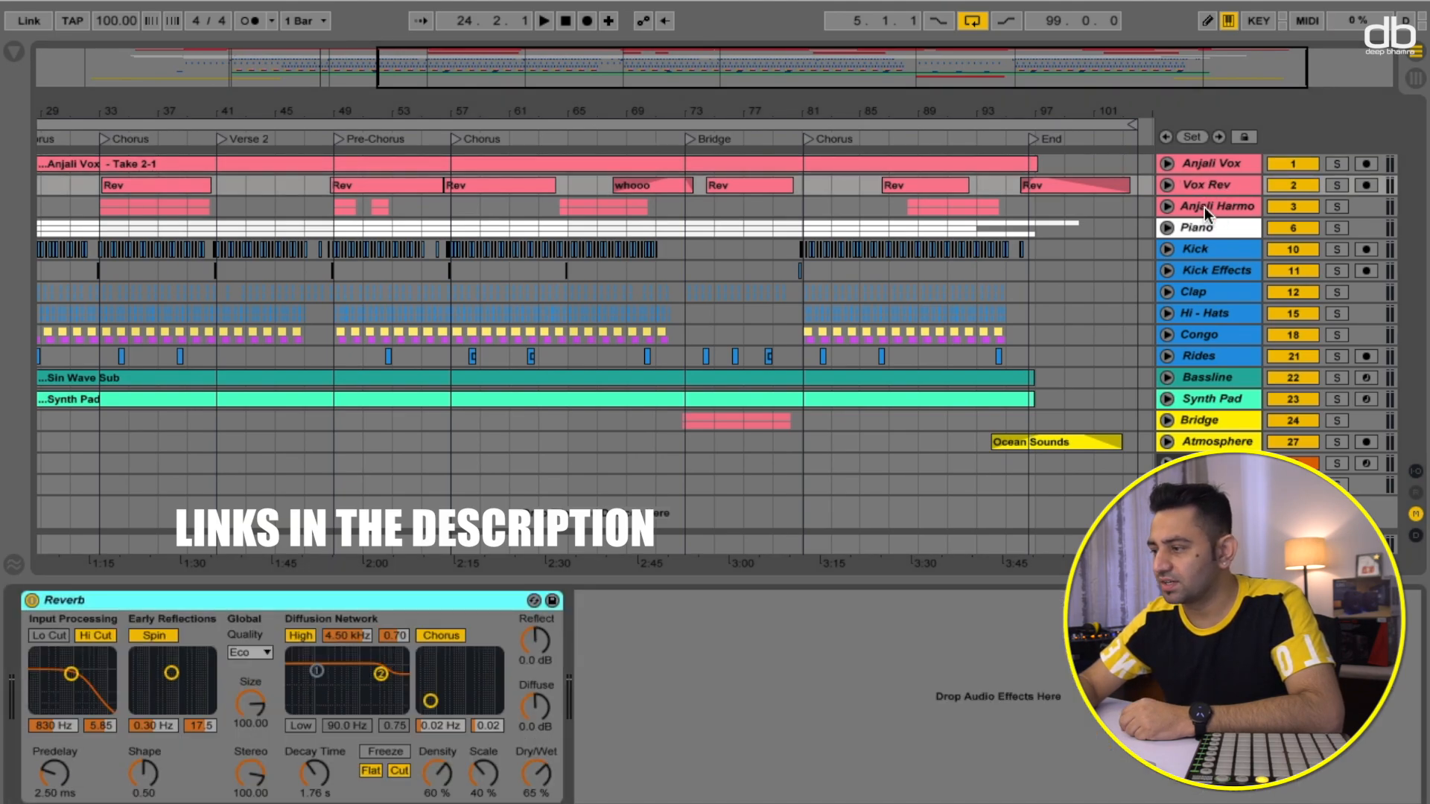
left_click(1205, 207)
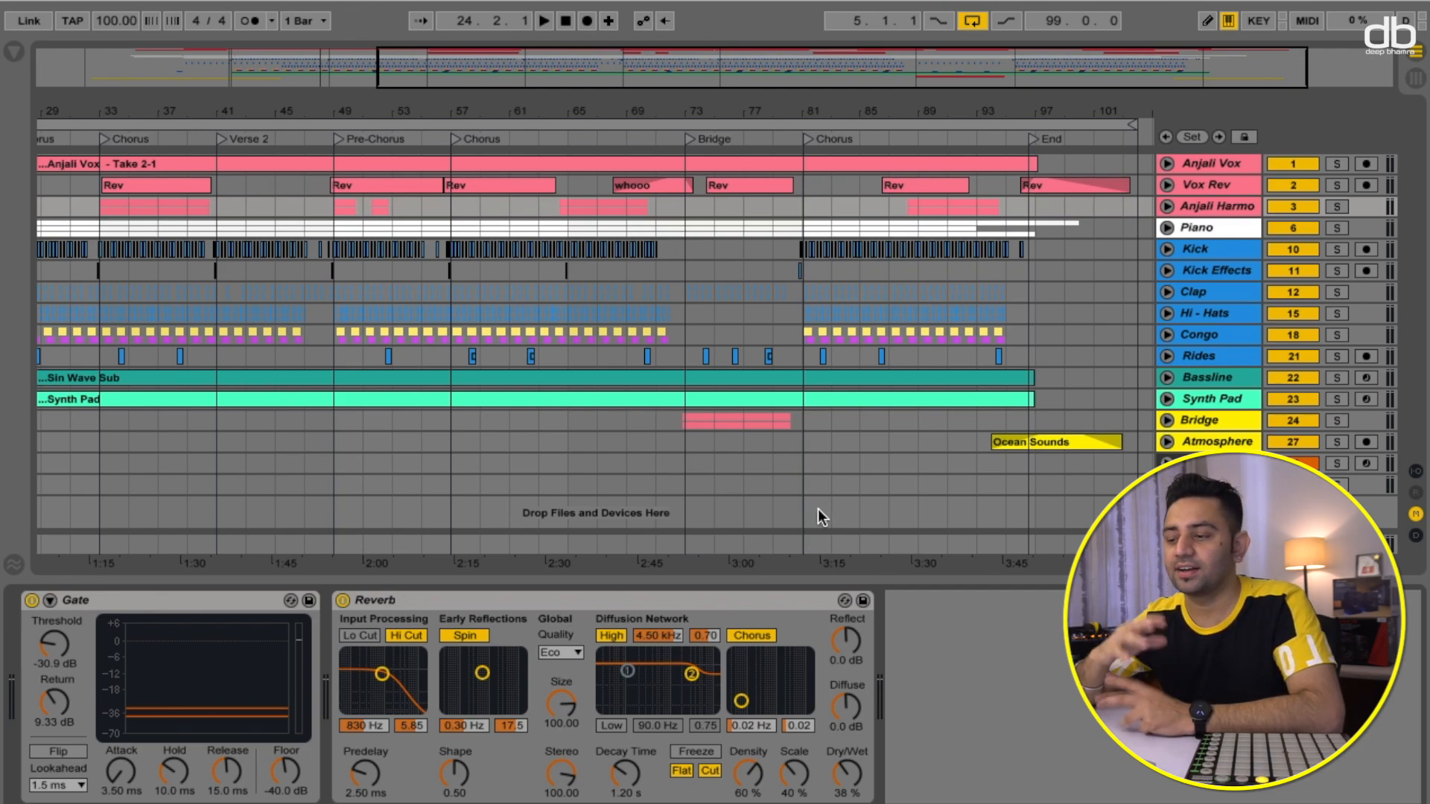
- Inspect the effect devices on the Kick Effects, Kick, Clap, Hi-Hats, Congo, Rides and Bridge tracks
left_click(1202, 266)
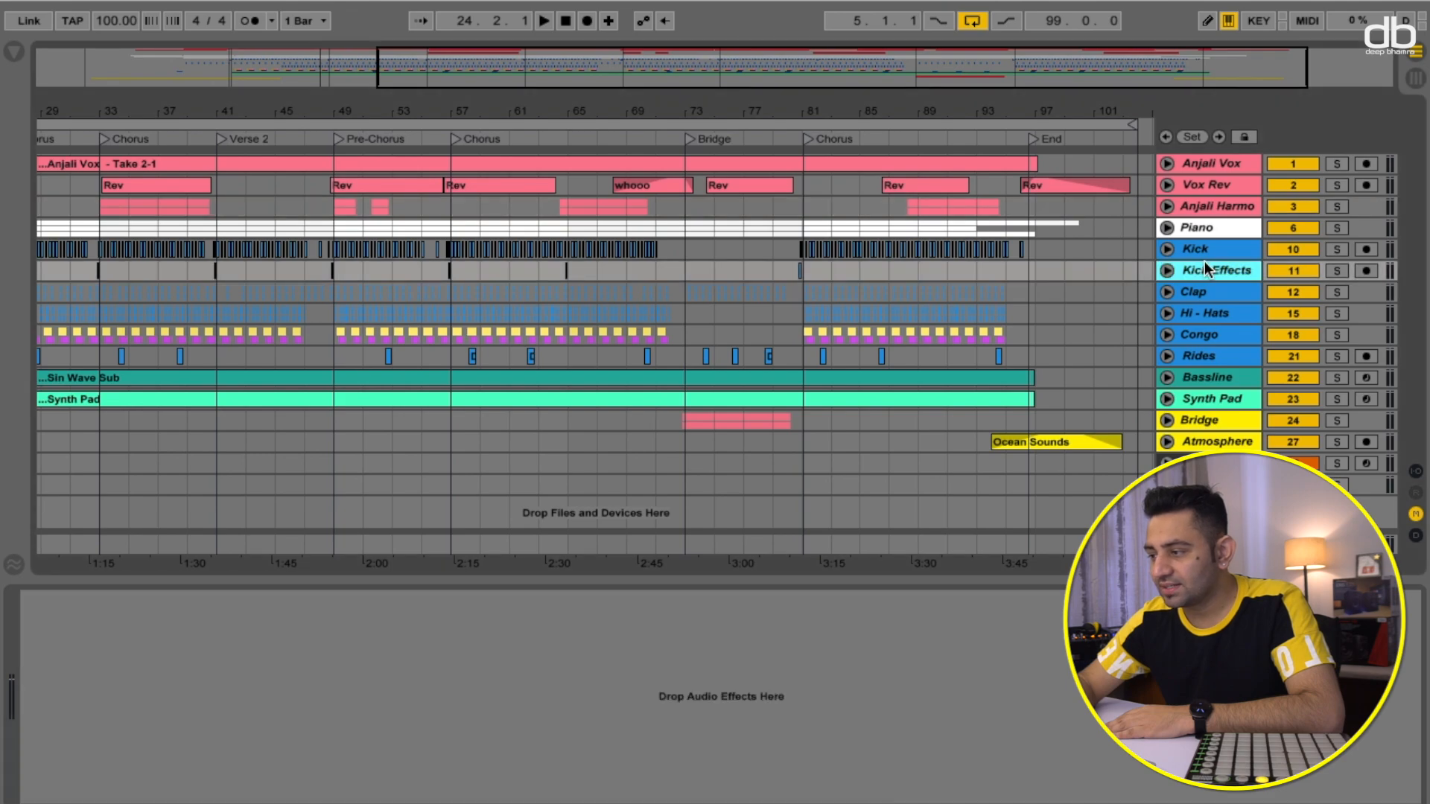
left_click(1198, 251)
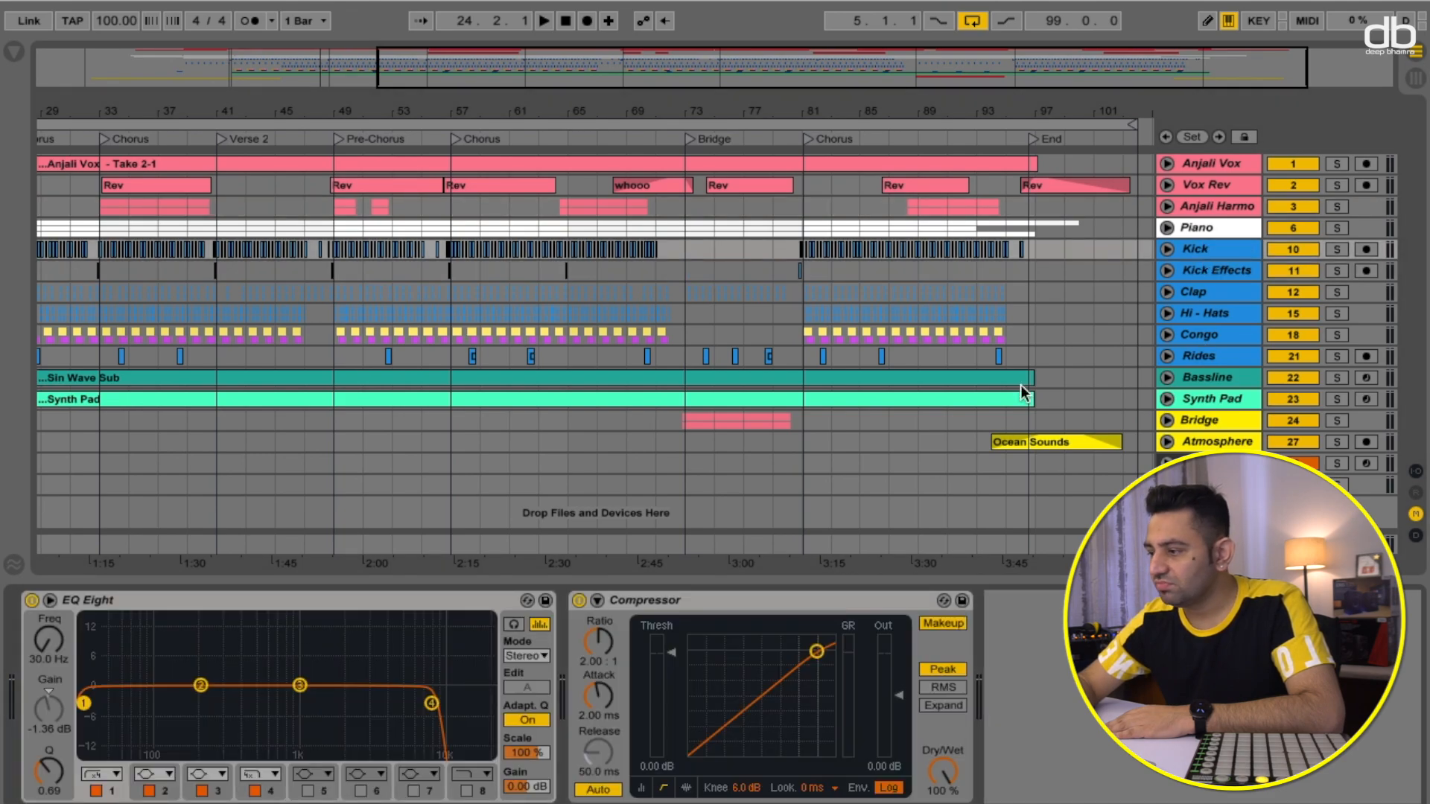
left_click(1207, 294)
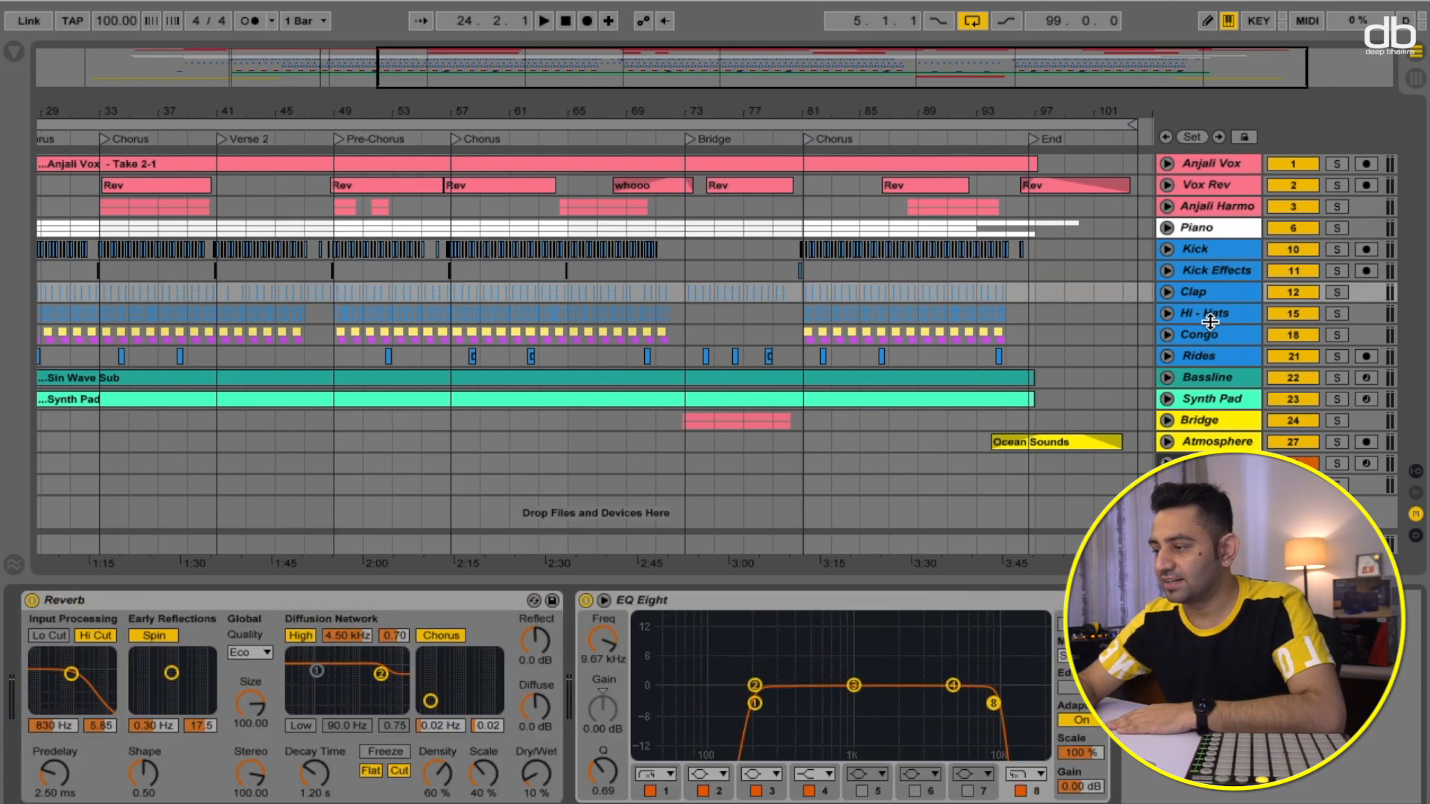
left_click(1210, 313)
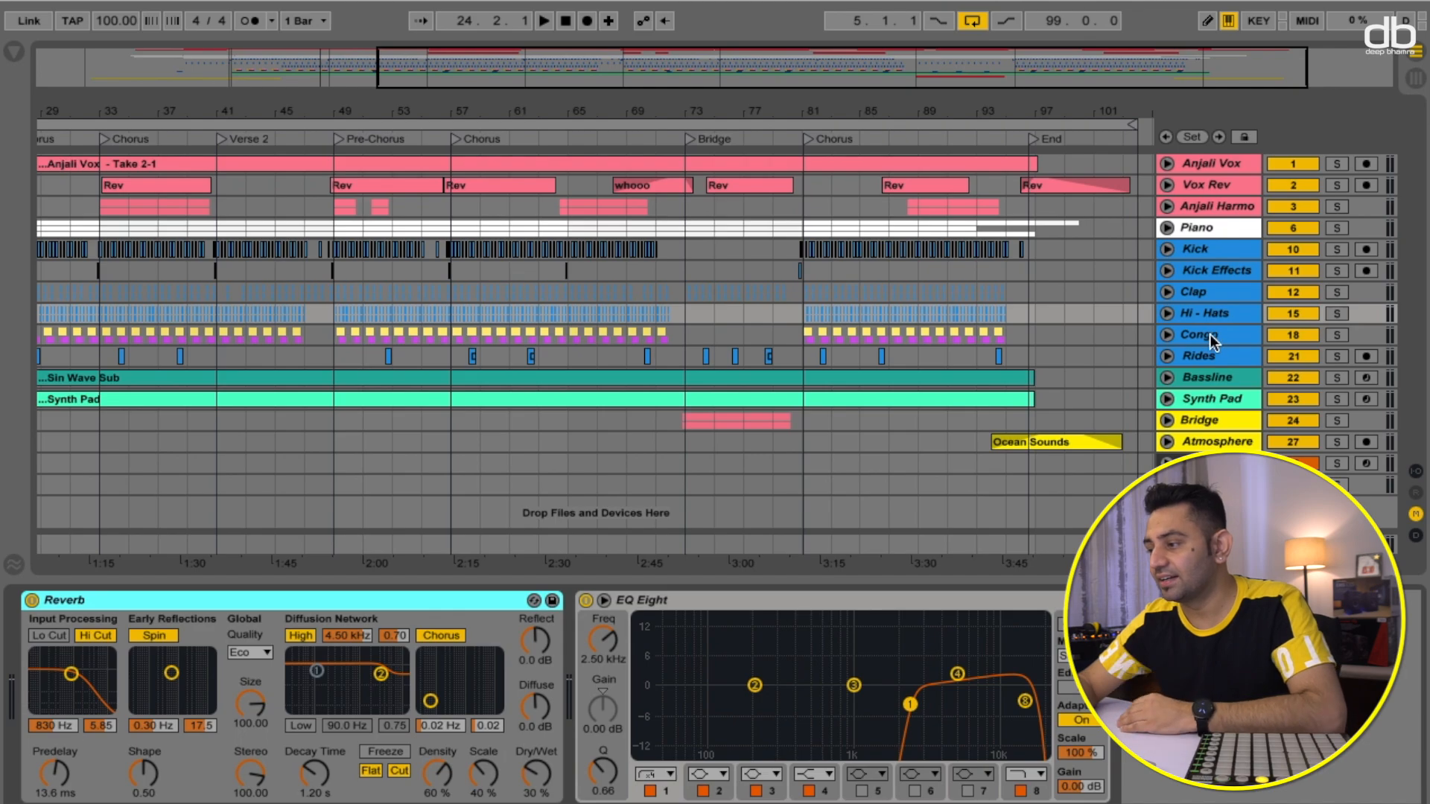
left_click(1209, 334)
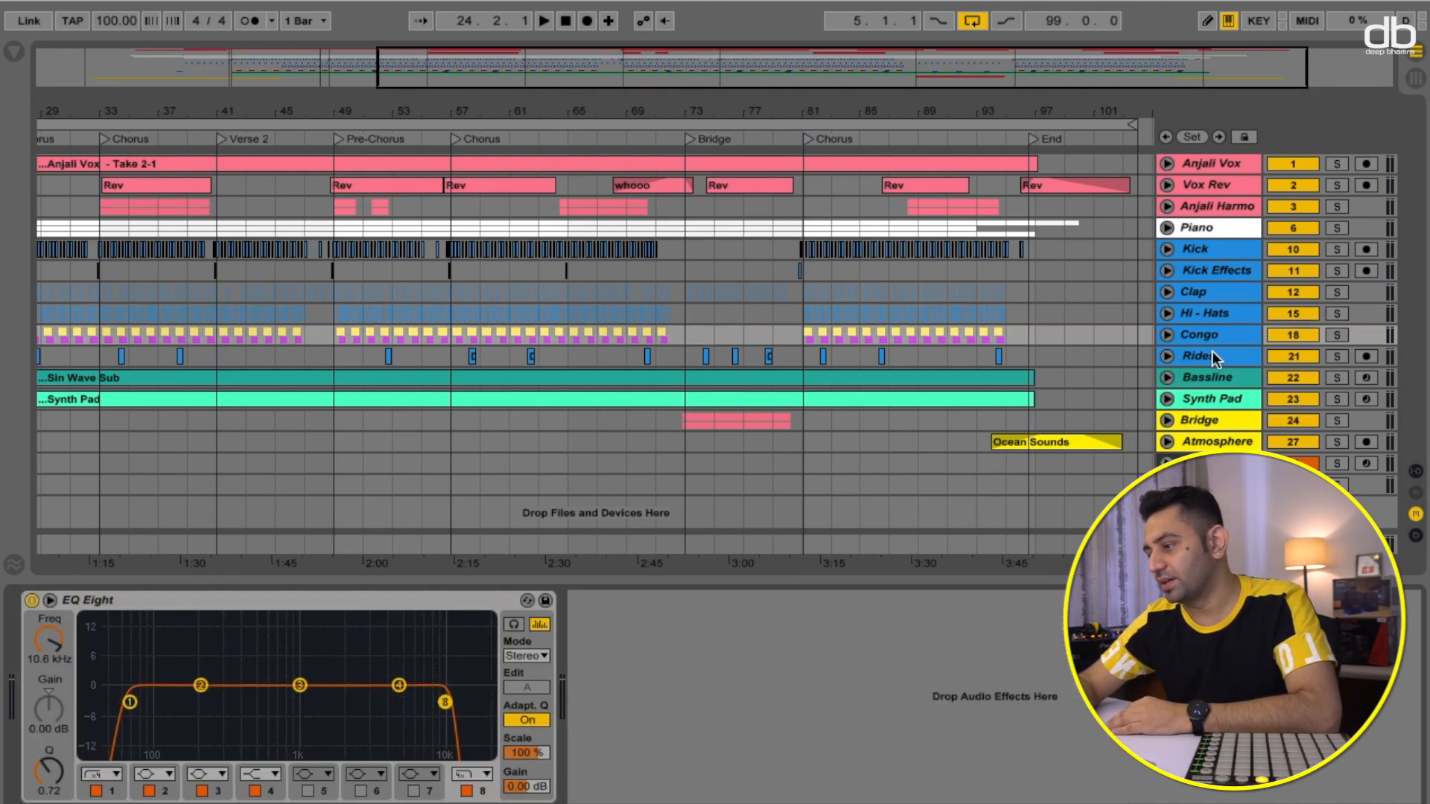
left_click(1209, 355)
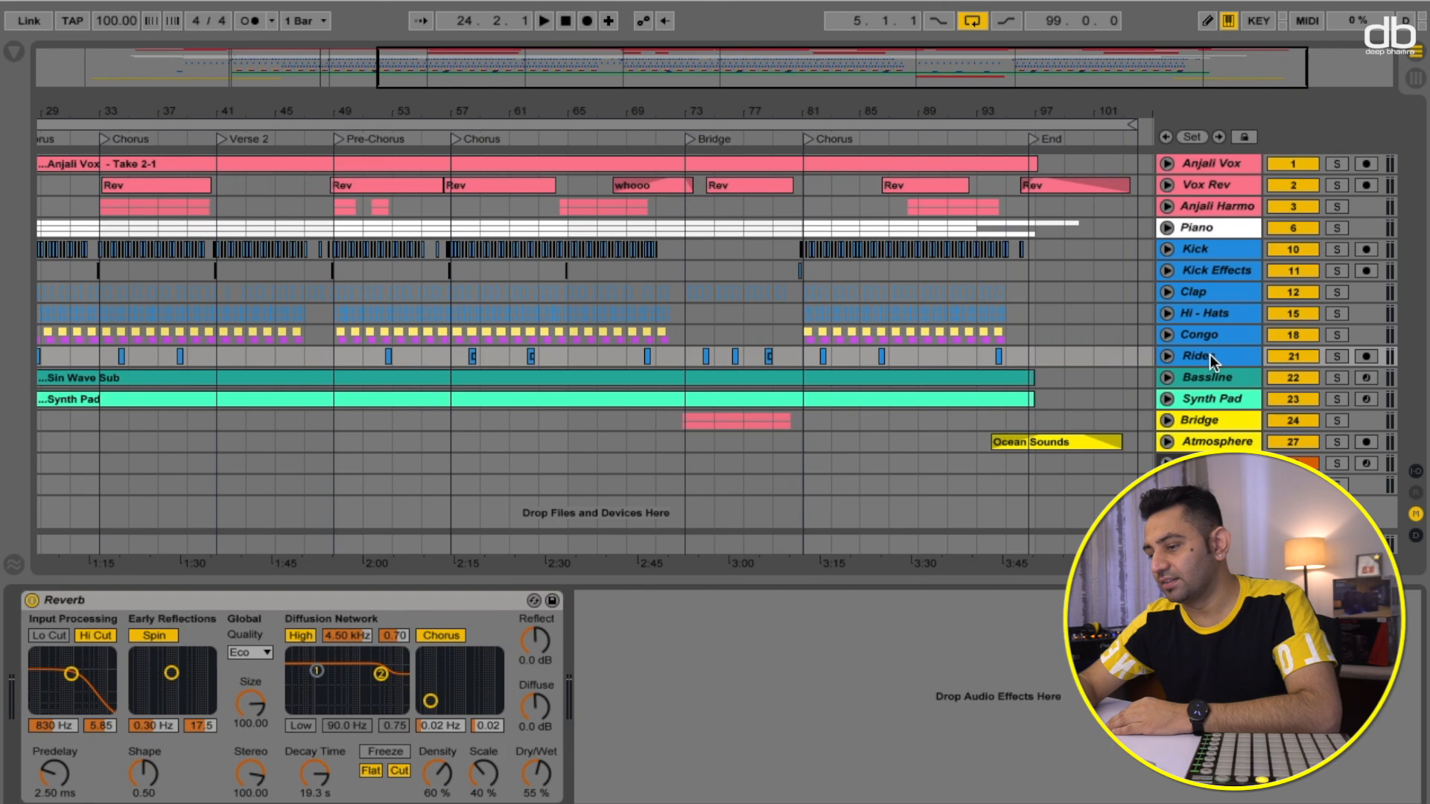
left_click(1196, 421)
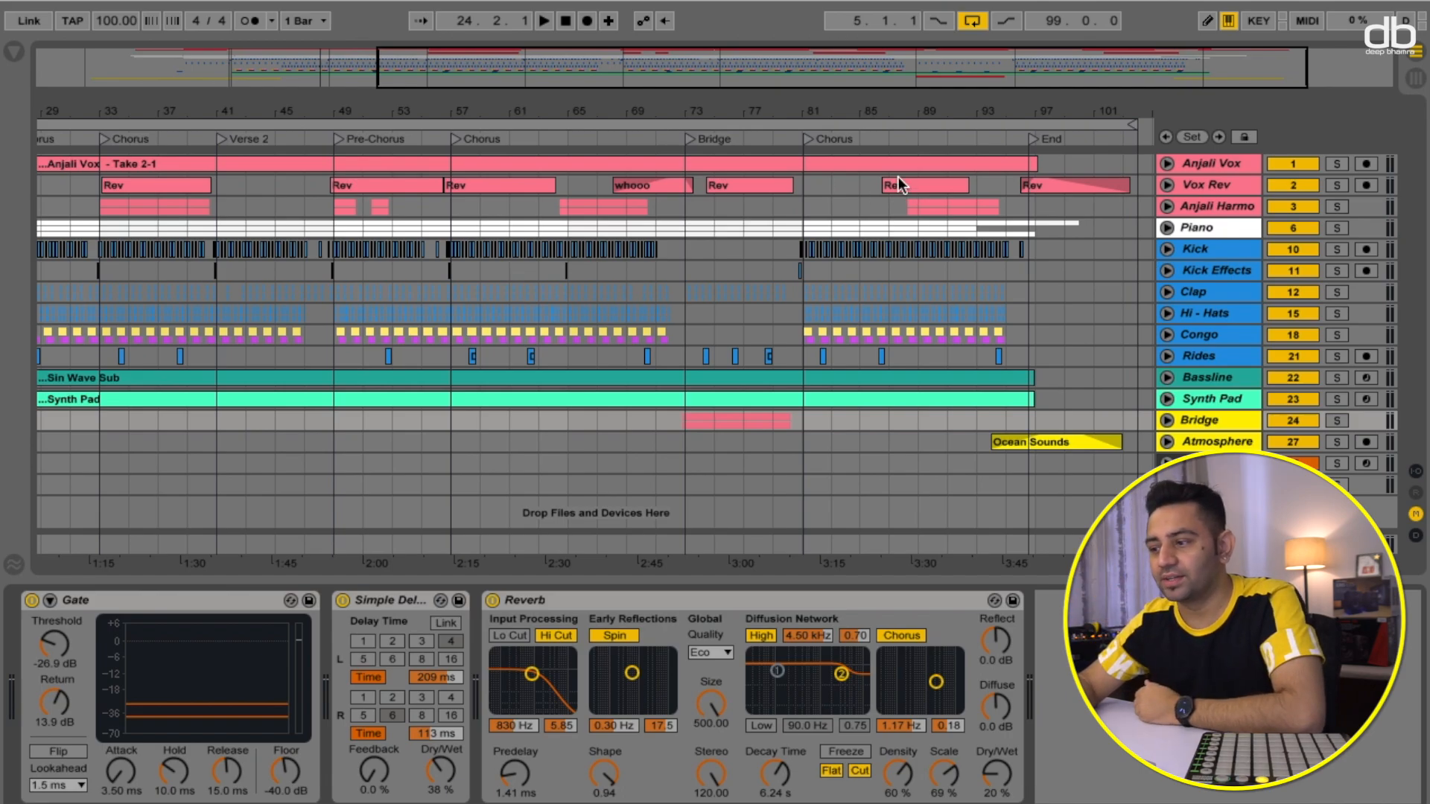
- Play the song from the Bridge locator and stop playback
left_click(687, 138)
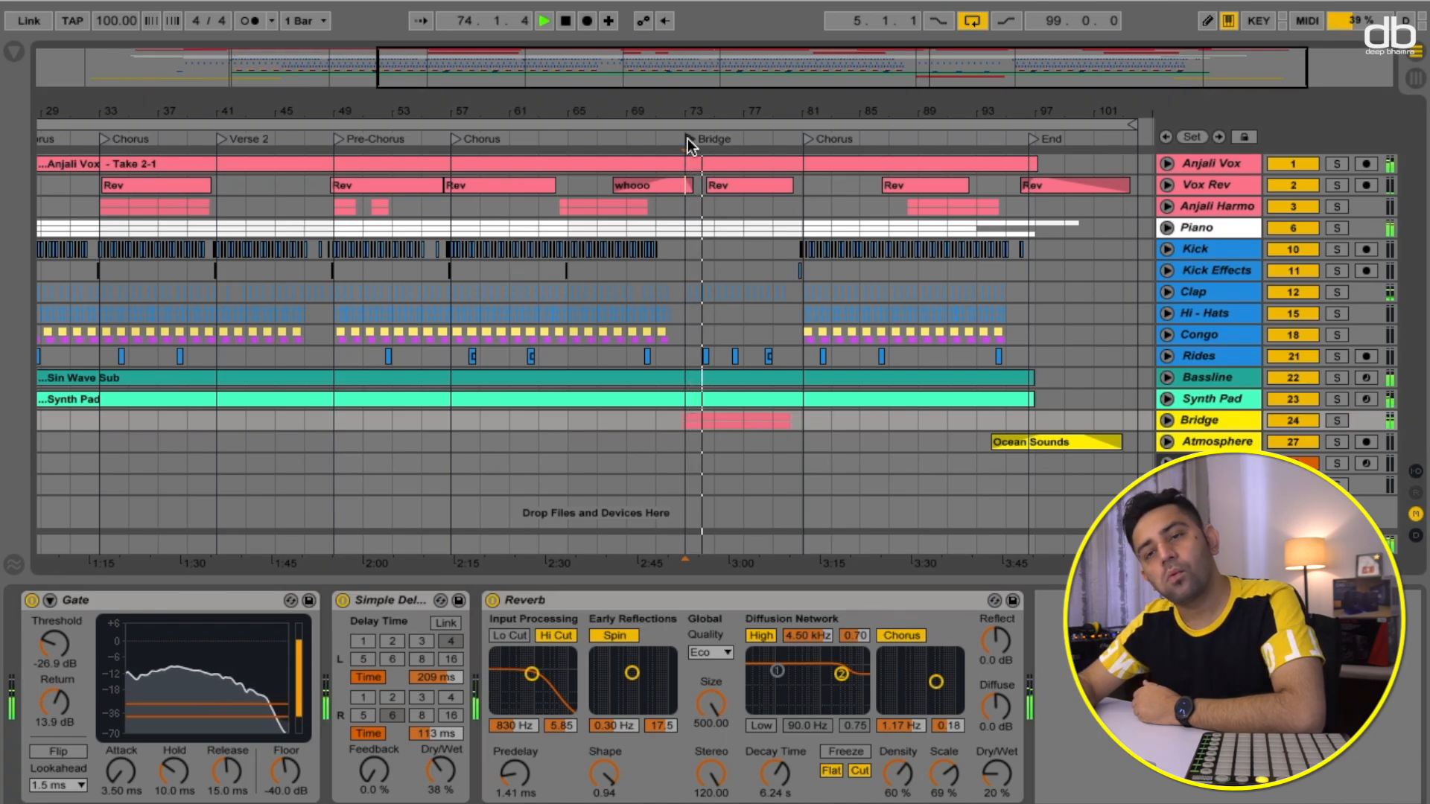
key("space")
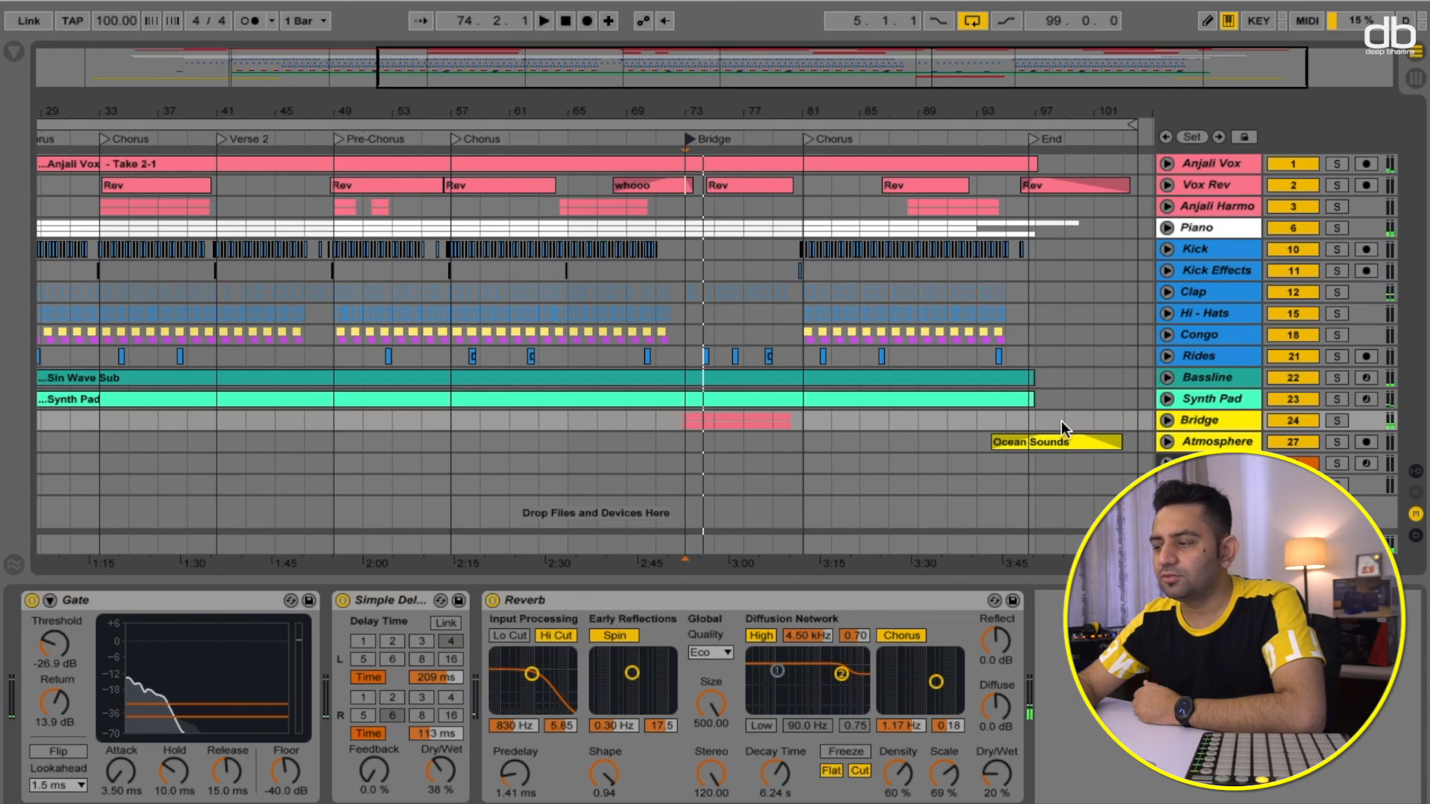